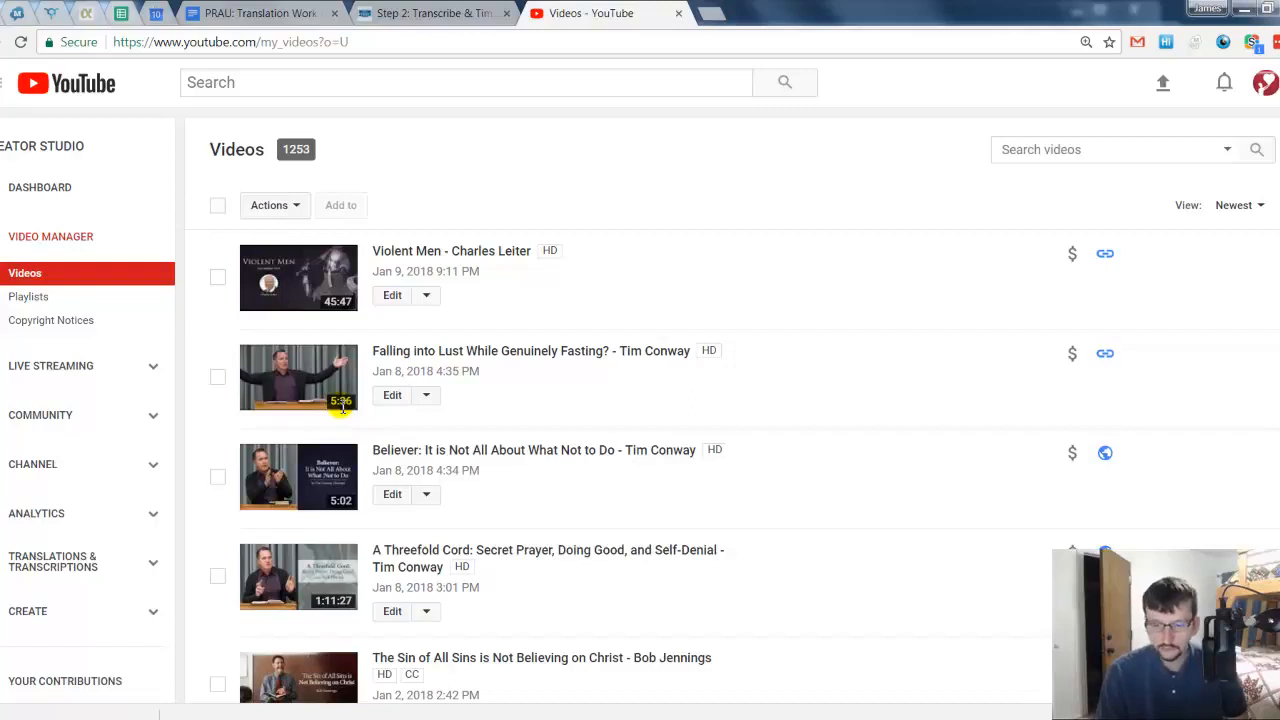
# Download the automatic English subtitles of "Falling into Lust While Genuinely Fasting?" as an .srt file
pyautogui.click(393, 395)
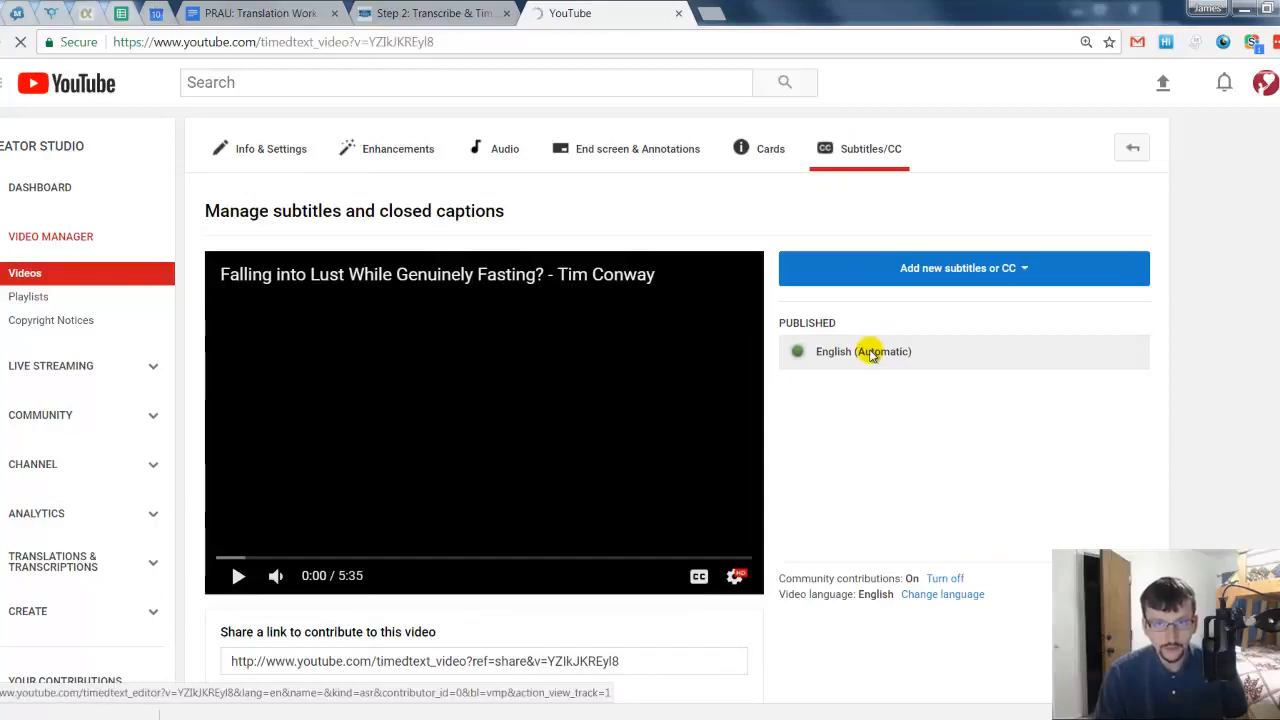
pyautogui.click(870, 352)
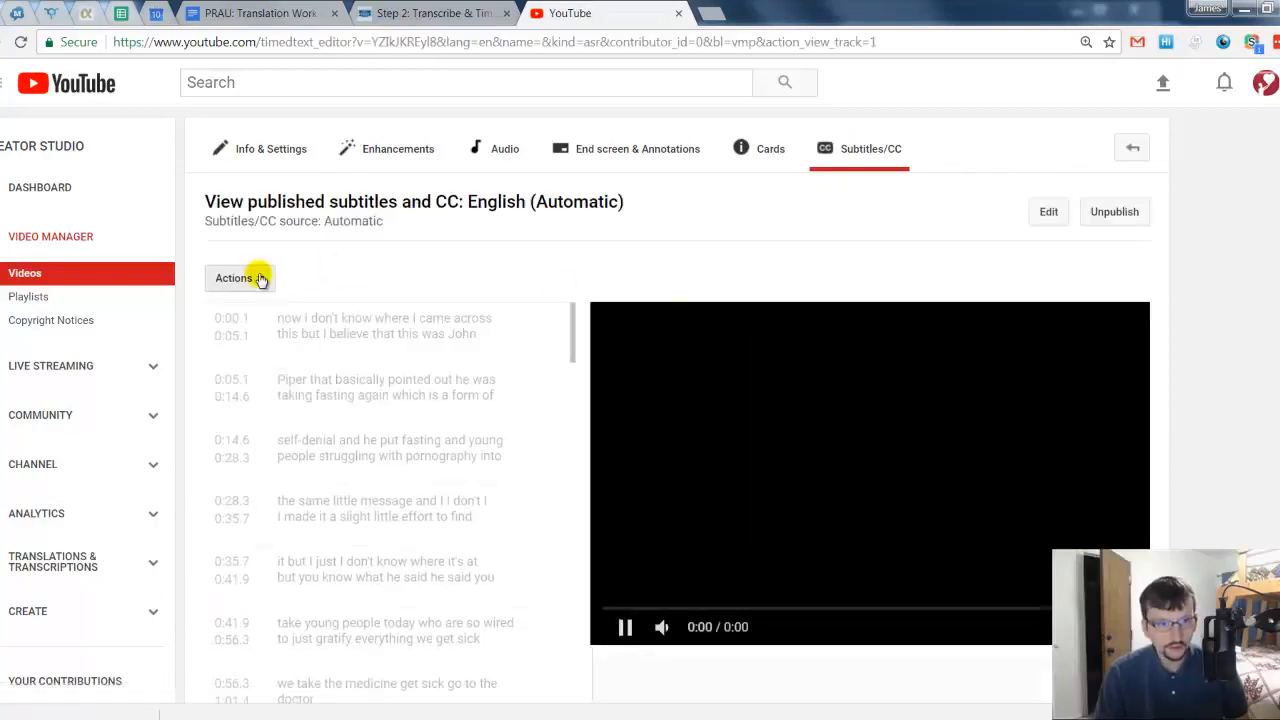
pyautogui.click(240, 278)
pyautogui.click(245, 364)
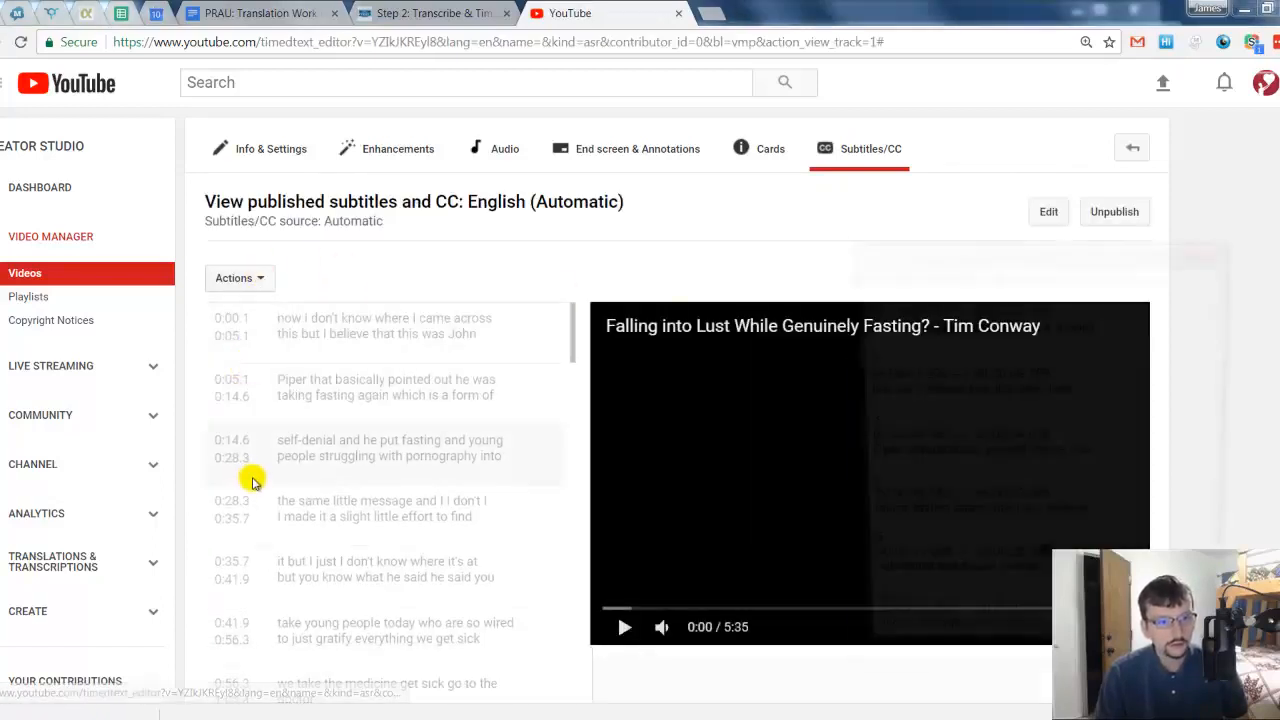
# Switch to Subtitle Edit and open captions (23).srt from the Downloads folder
pyautogui.click(30, 718)
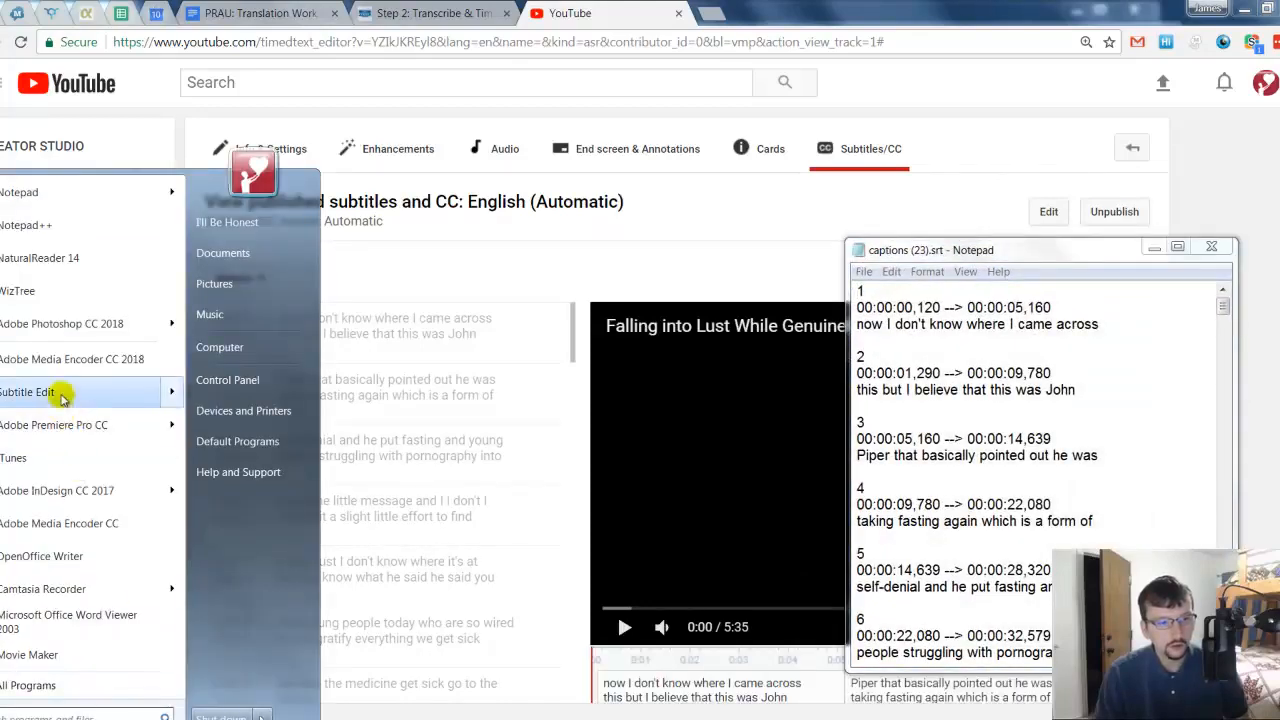
pyautogui.click(40, 392)
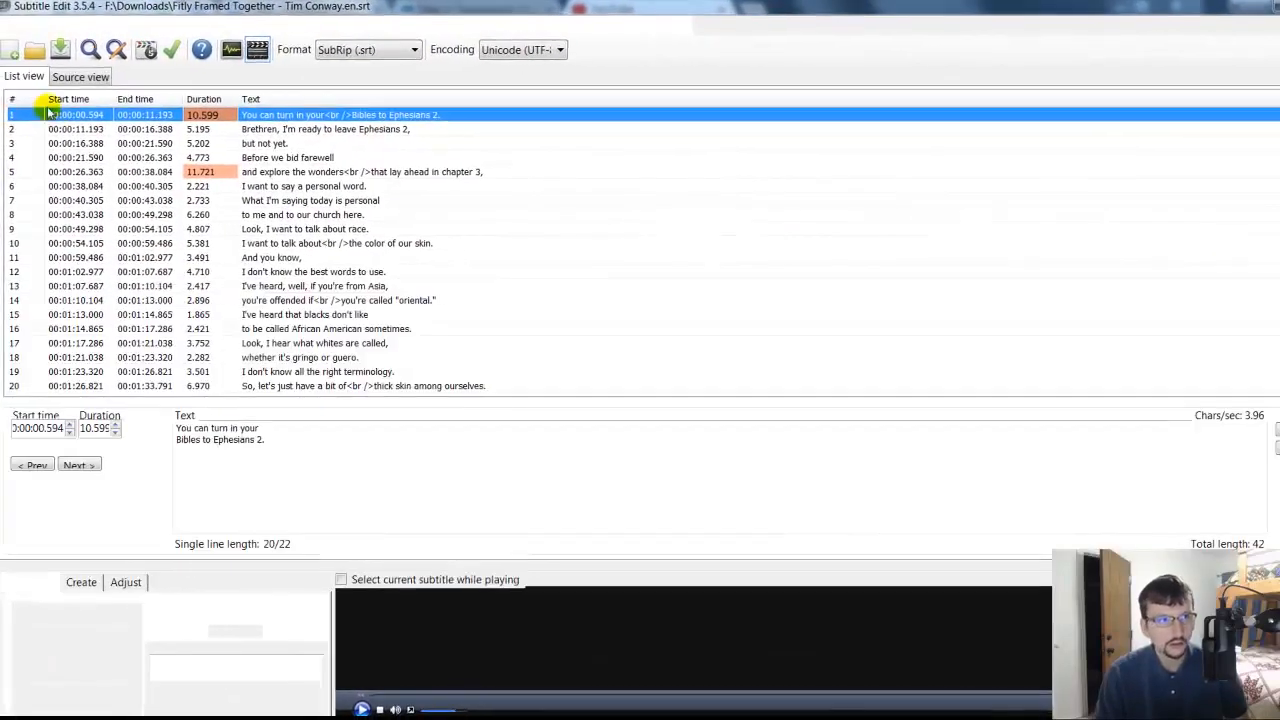
pyautogui.click(41, 52)
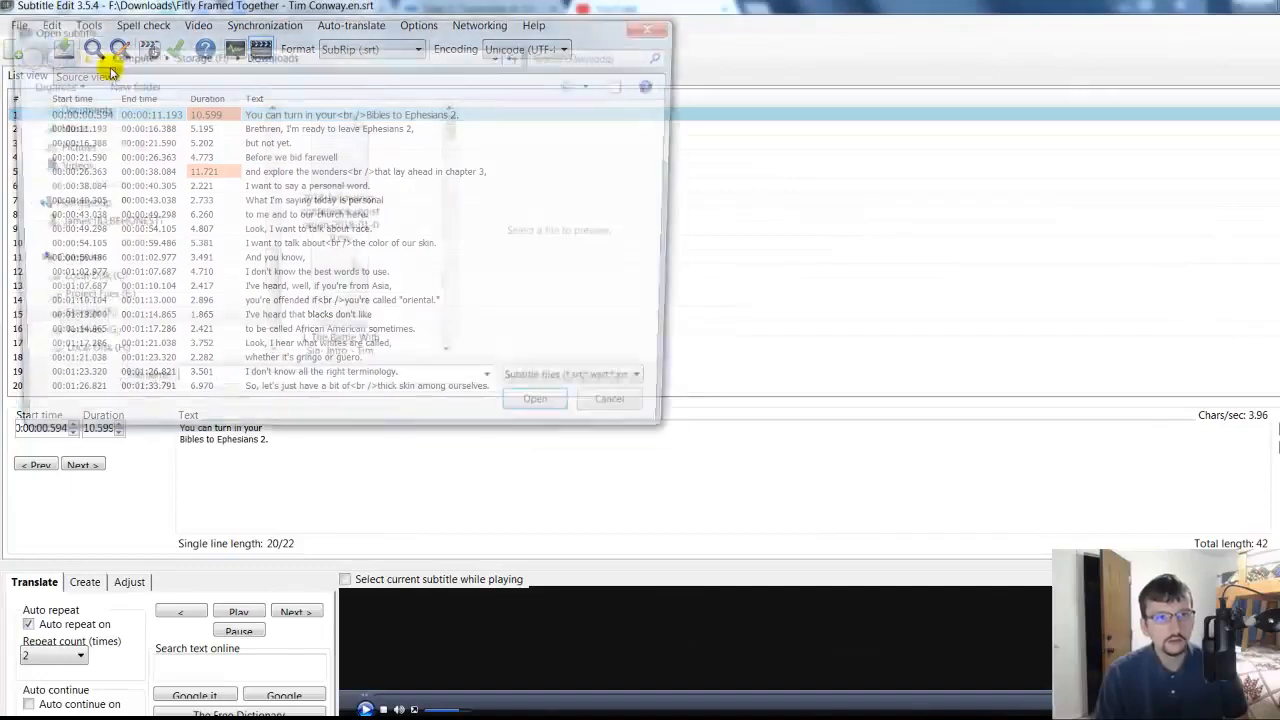
pyautogui.doubleClick(317, 151)
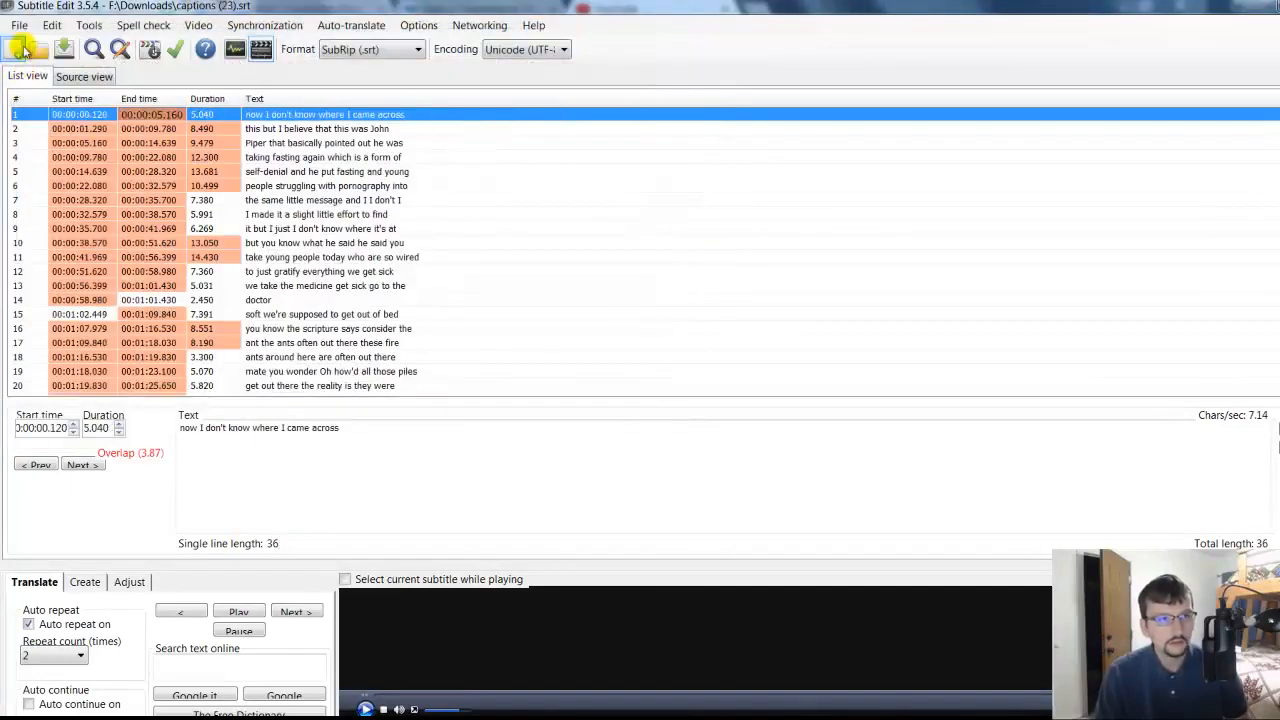
# Export the subtitles as plain text with all lines merged, saving captions (23).txt in the Downloads folder
pyautogui.click(20, 25)
pyautogui.moveTo(129, 402)
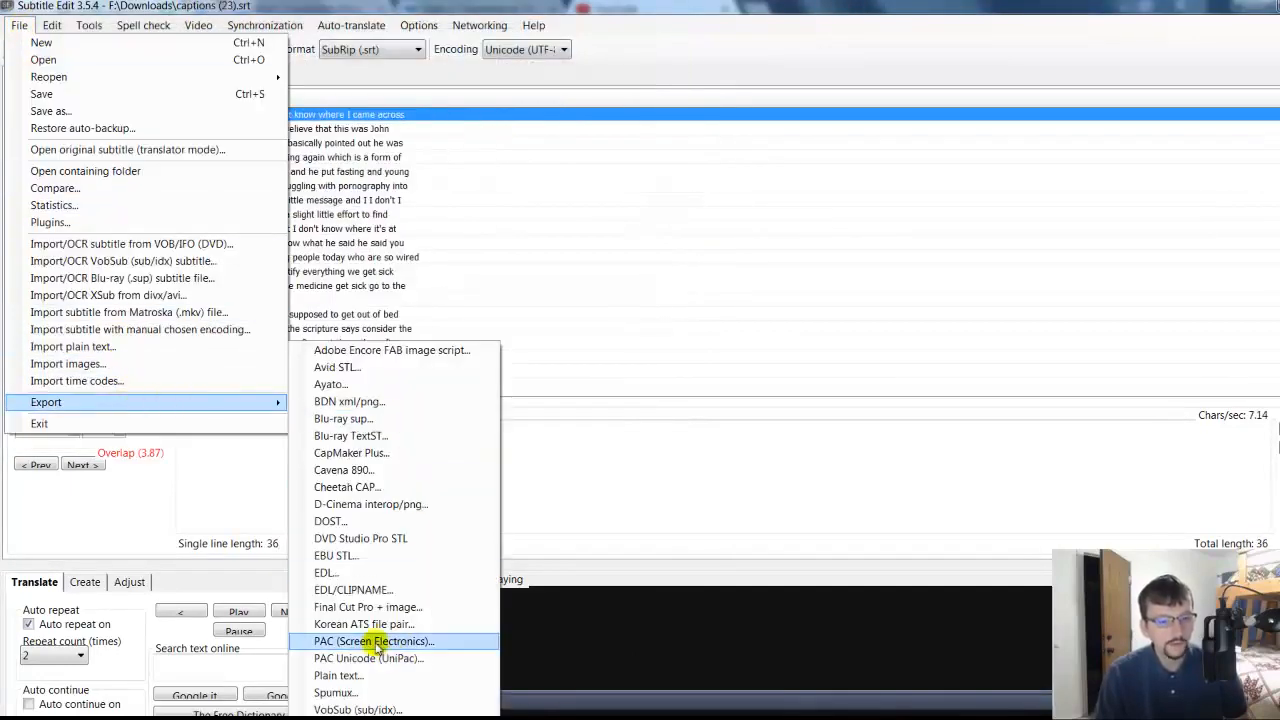
pyautogui.click(366, 675)
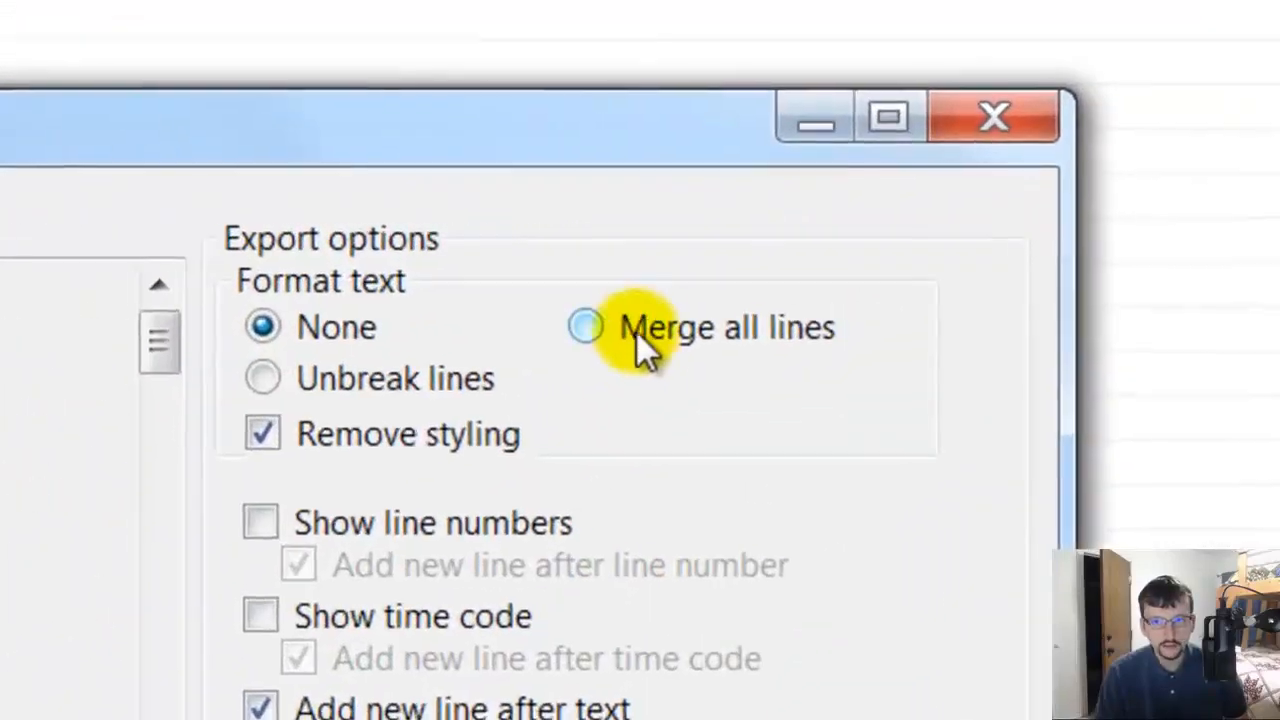
pyautogui.click(636, 331)
pyautogui.click(880, 715)
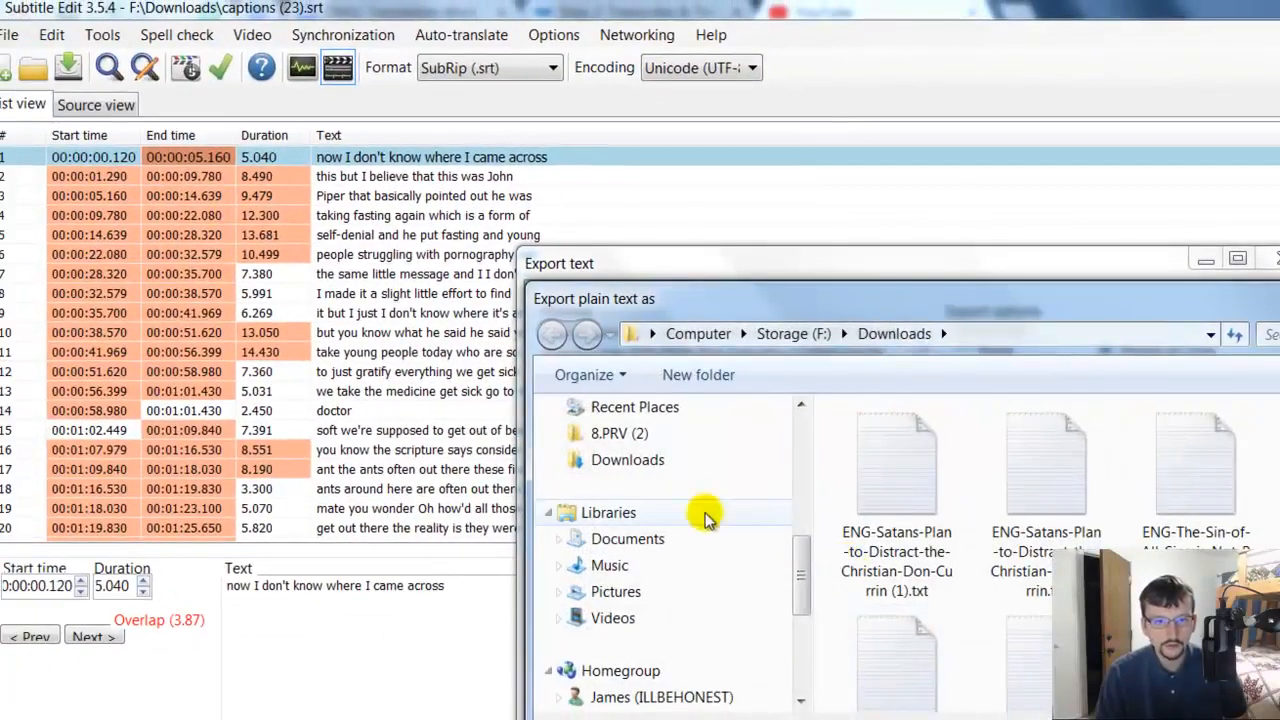
pyautogui.press('Return')
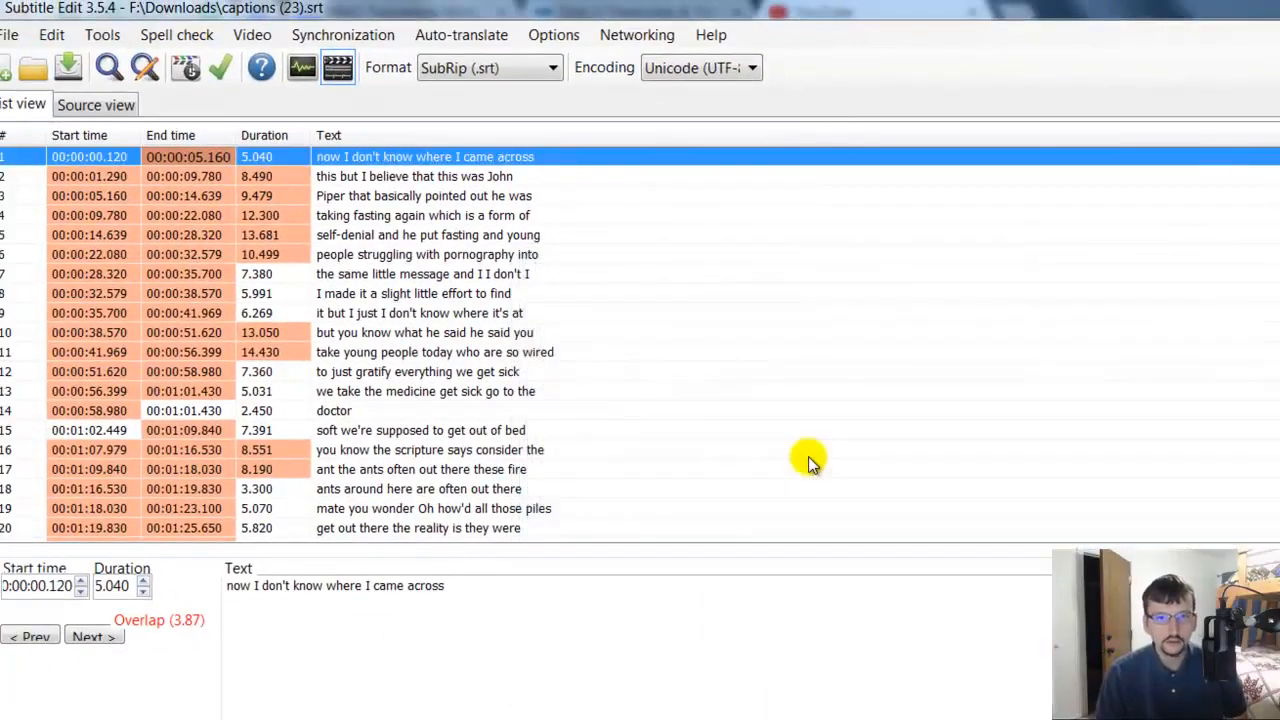
# Open captions (23).txt from the Downloads folder in Notepad, copy its entire text and close the file
pyautogui.click(1262, 6)
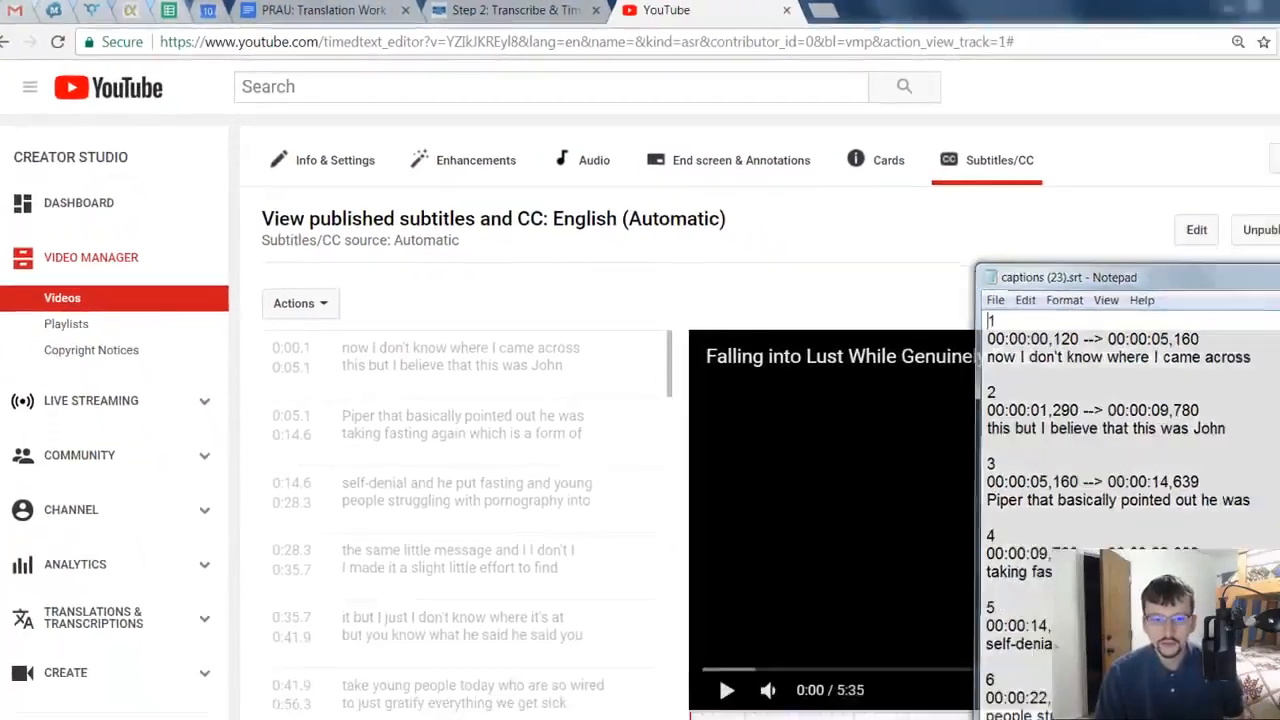
pyautogui.click(1234, 242)
pyautogui.press('super+e')
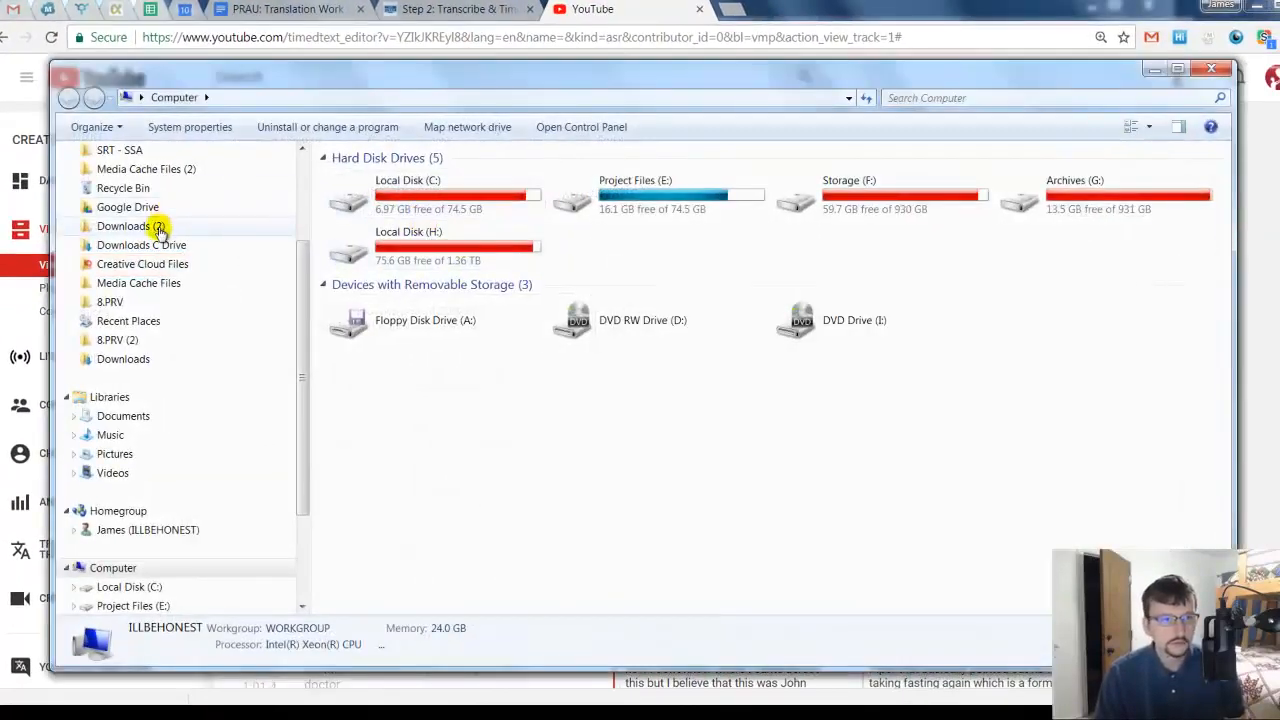
pyautogui.click(158, 228)
pyautogui.doubleClick(400, 179)
pyautogui.hotkey('ctrl', 'a')
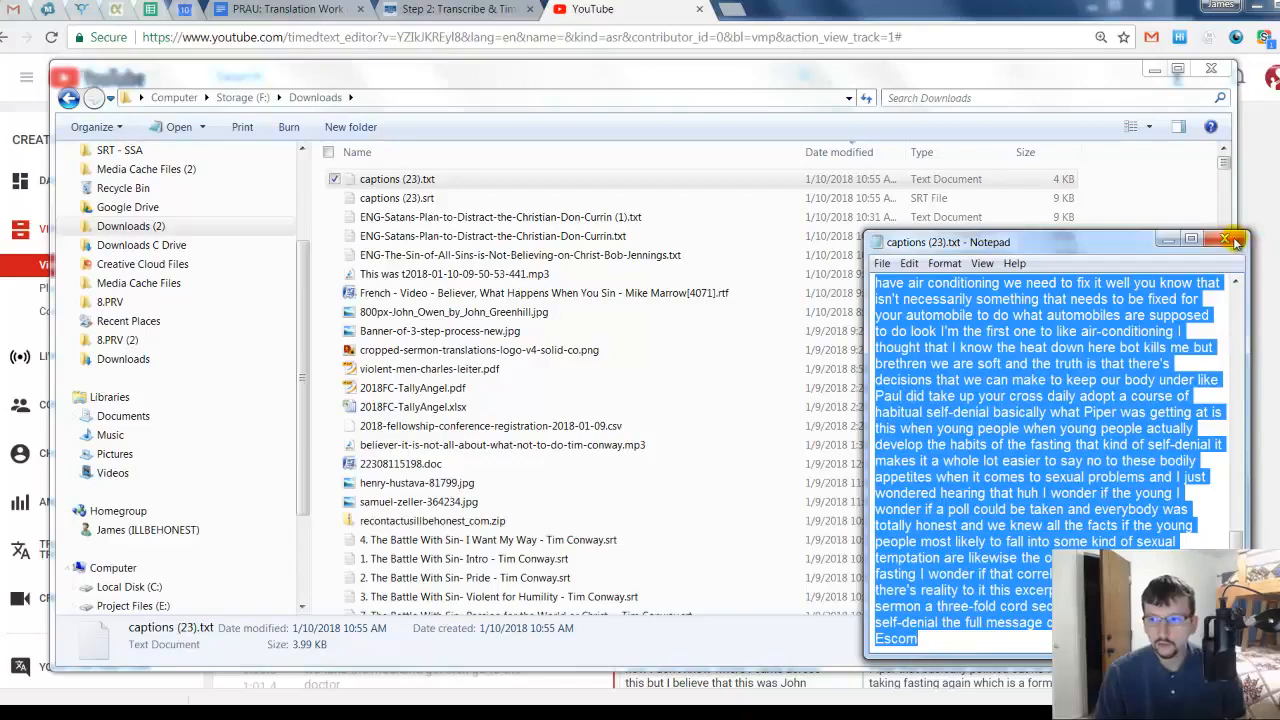
pyautogui.click(1235, 243)
# Return to the video's subtitle management page and start new English subtitles using the Transcribe and auto-sync method
pyautogui.click(1269, 208)
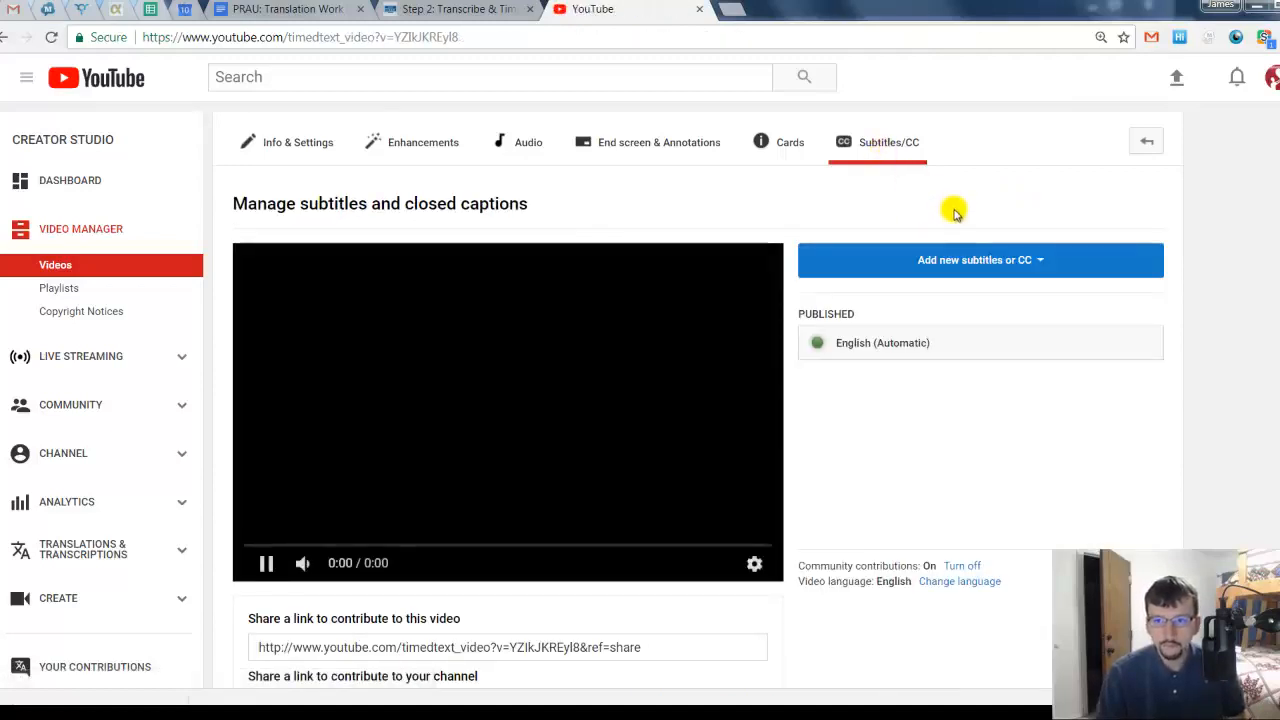
pyautogui.click(960, 259)
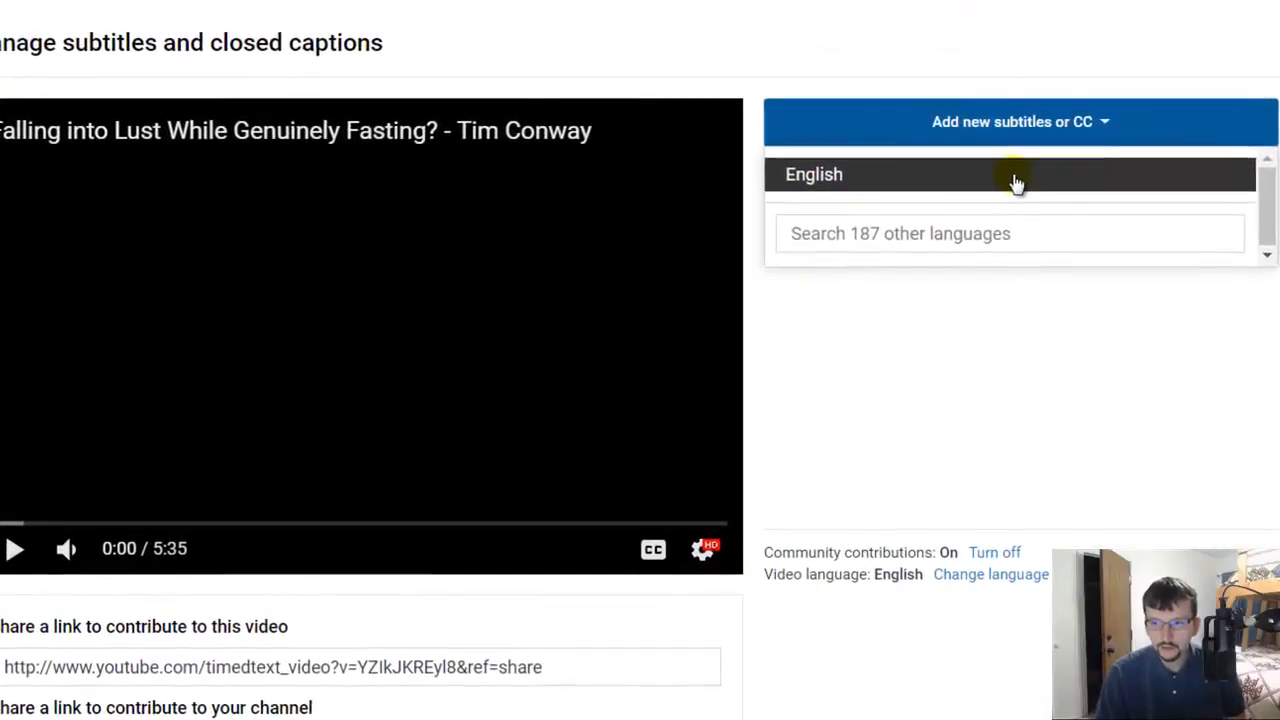
pyautogui.click(977, 301)
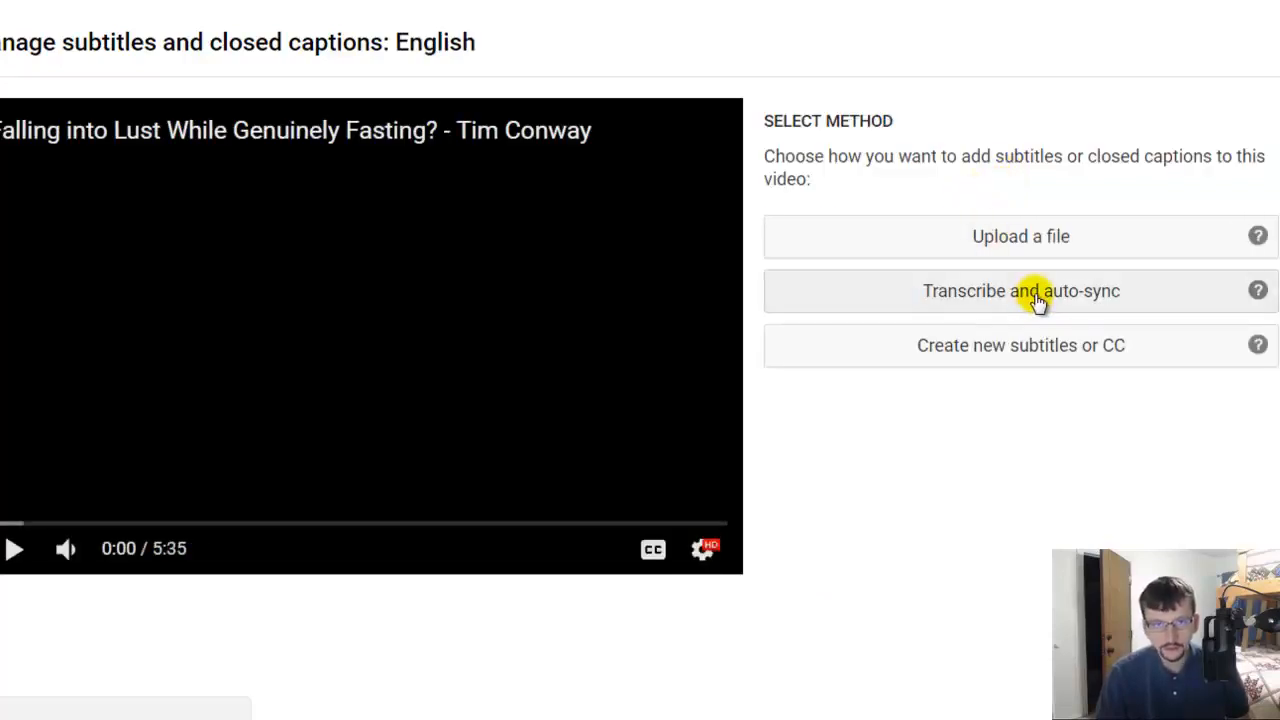
pyautogui.click(1037, 299)
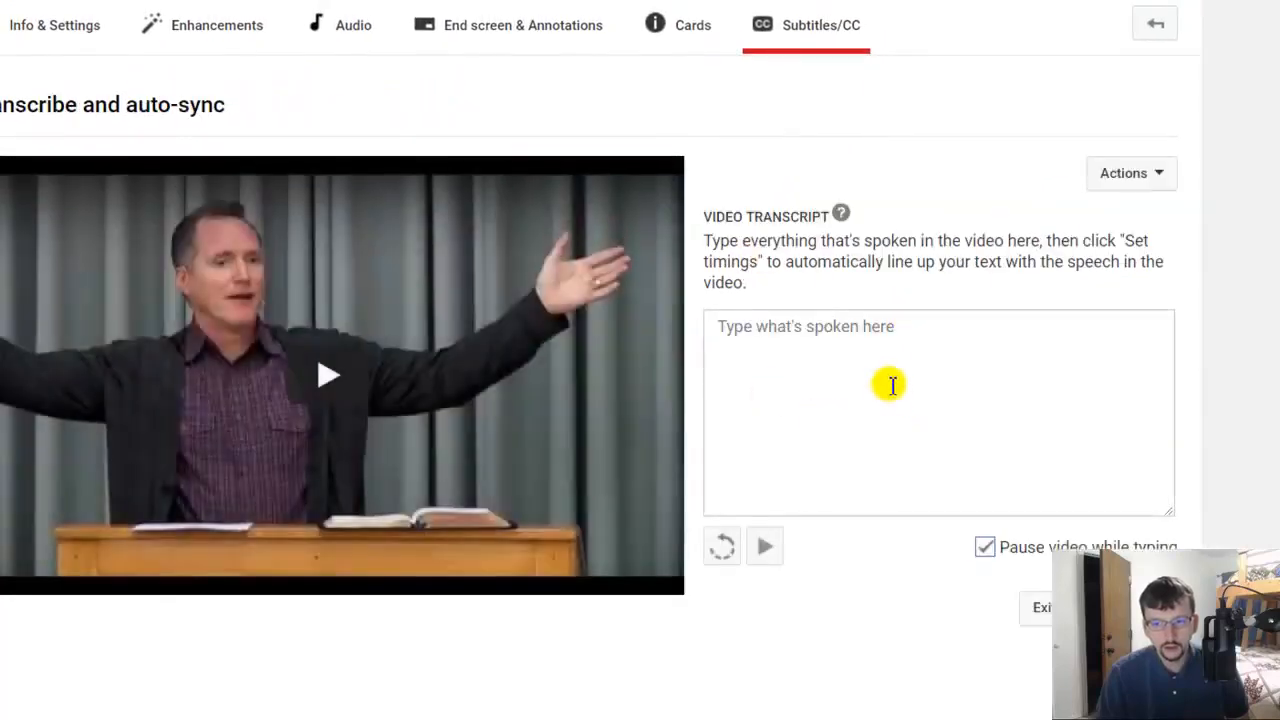
# Paste the copied captions into the video transcript box, enlarge the box and look over the text
pyautogui.click(892, 385)
pyautogui.hotkey('ctrl', 'v')
pyautogui.moveTo(1168, 510); pyautogui.dragTo(1170, 668)
pyautogui.scroll(20, 1097, 393)
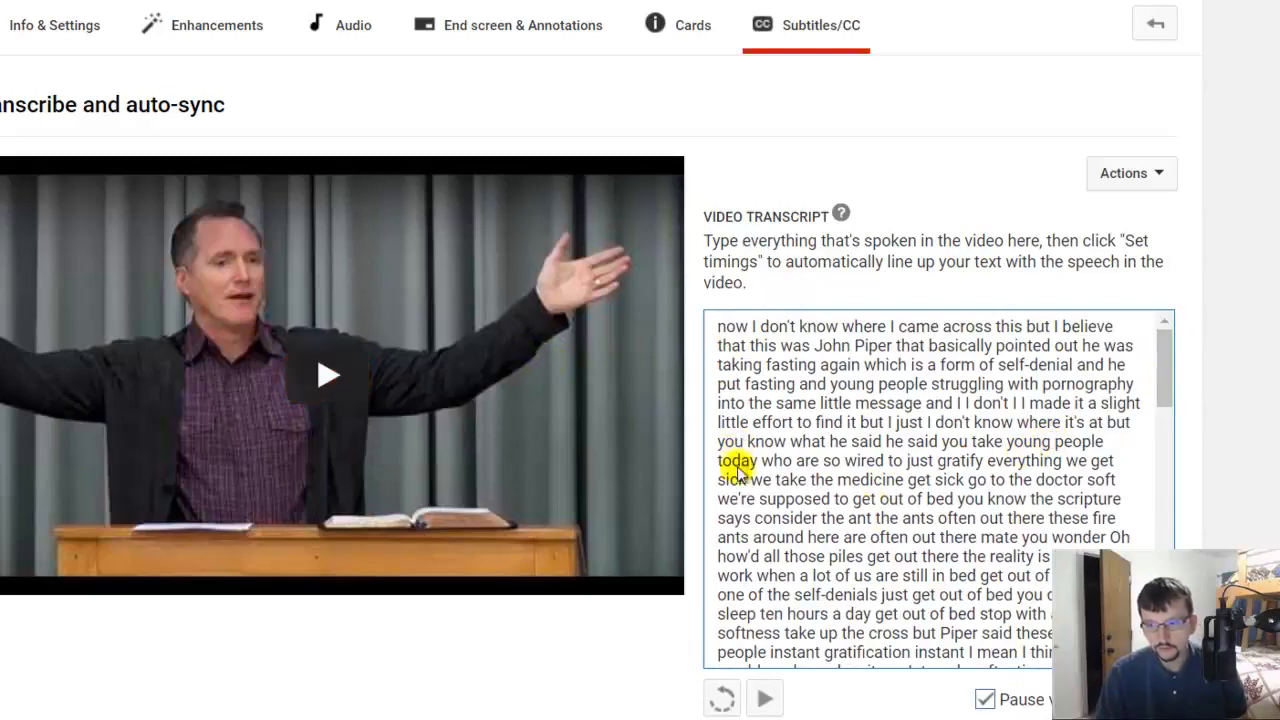
pyautogui.scroll(-3, 735, 540)
pyautogui.scroll(-2, 1190, 560)
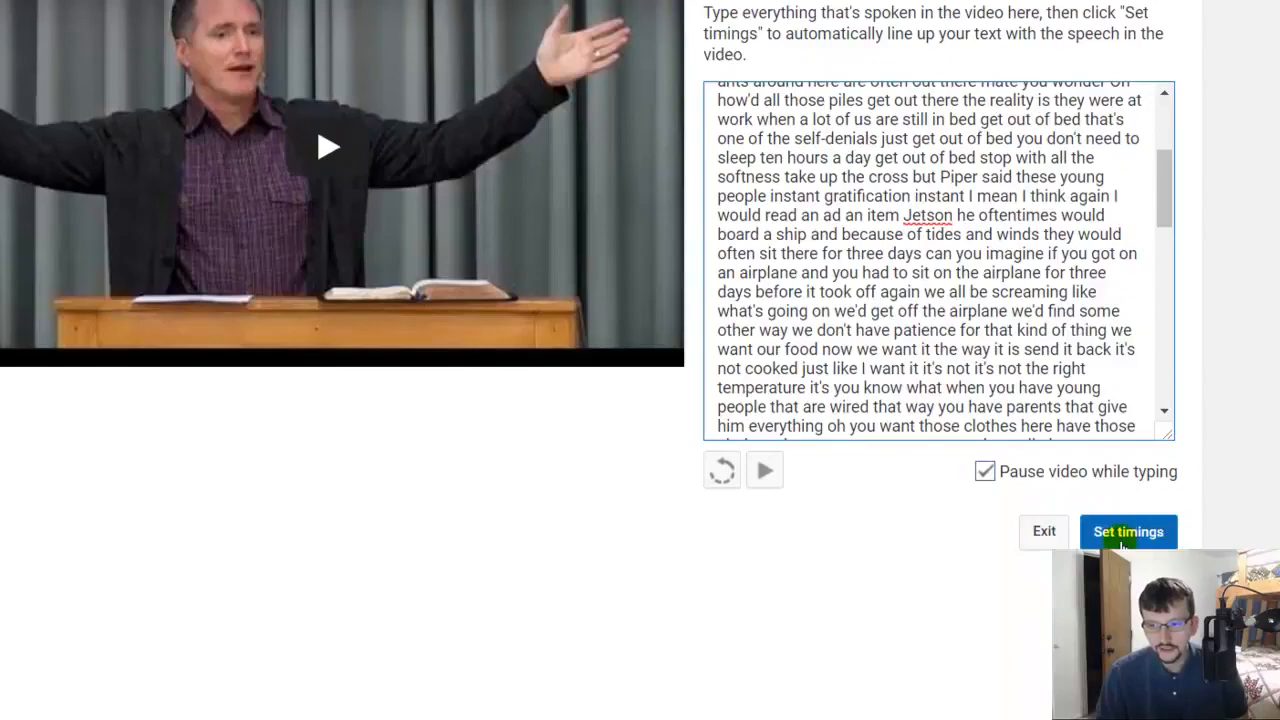
pyautogui.scroll(2, 620, 626)
# Play the video briefly, pause it and set its playback speed to 1.25
pyautogui.click(391, 394)
pyautogui.scroll(6, 880, 430)
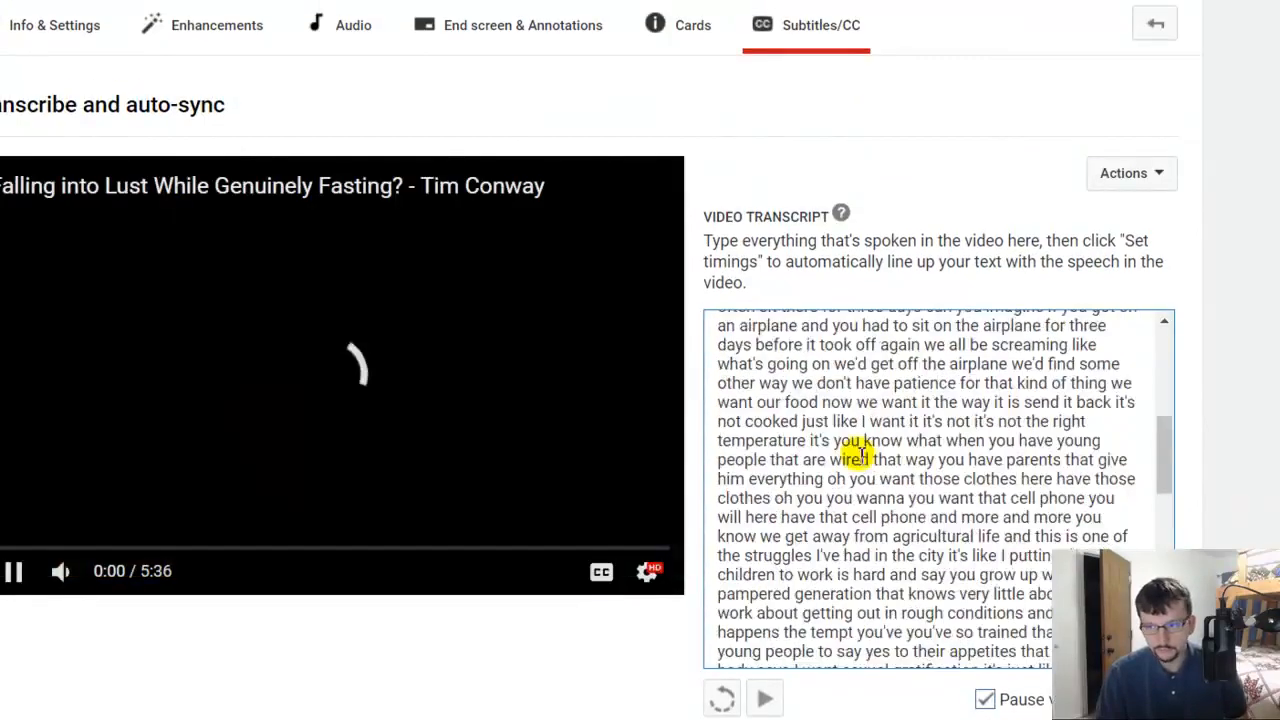
pyautogui.scroll(5, 858, 452)
pyautogui.click(349, 332)
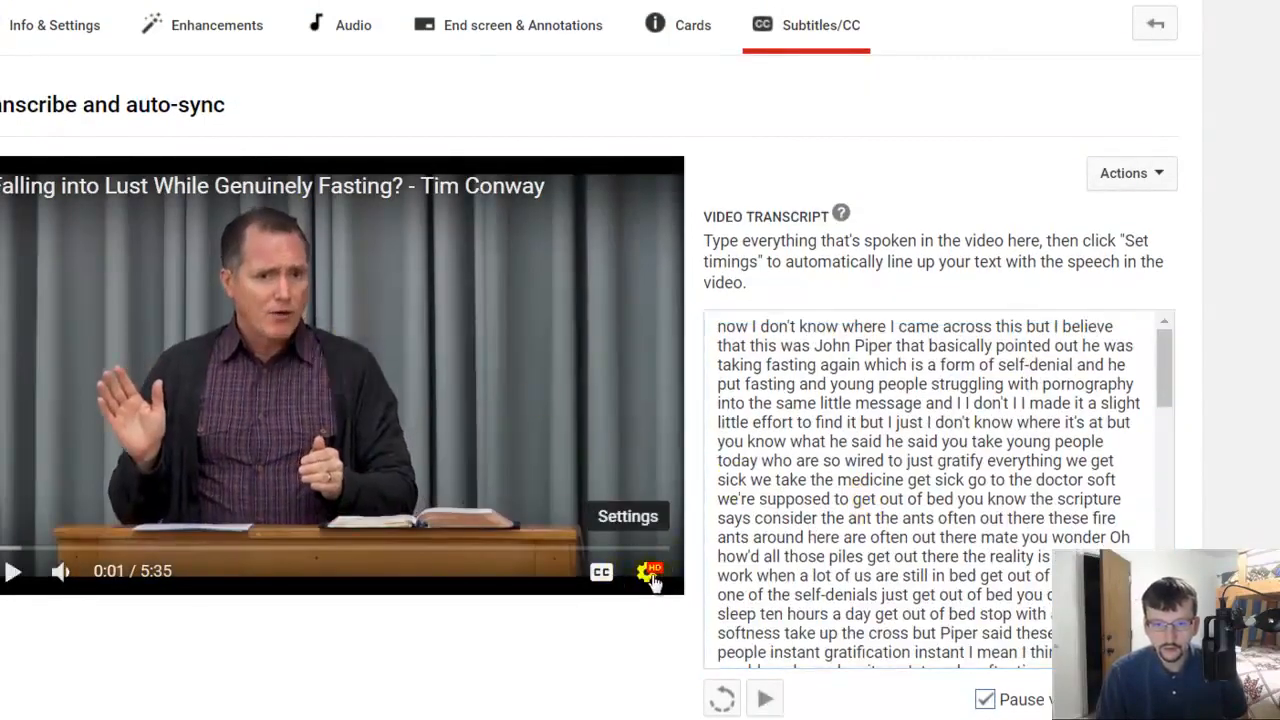
pyautogui.click(651, 578)
pyautogui.click(565, 417)
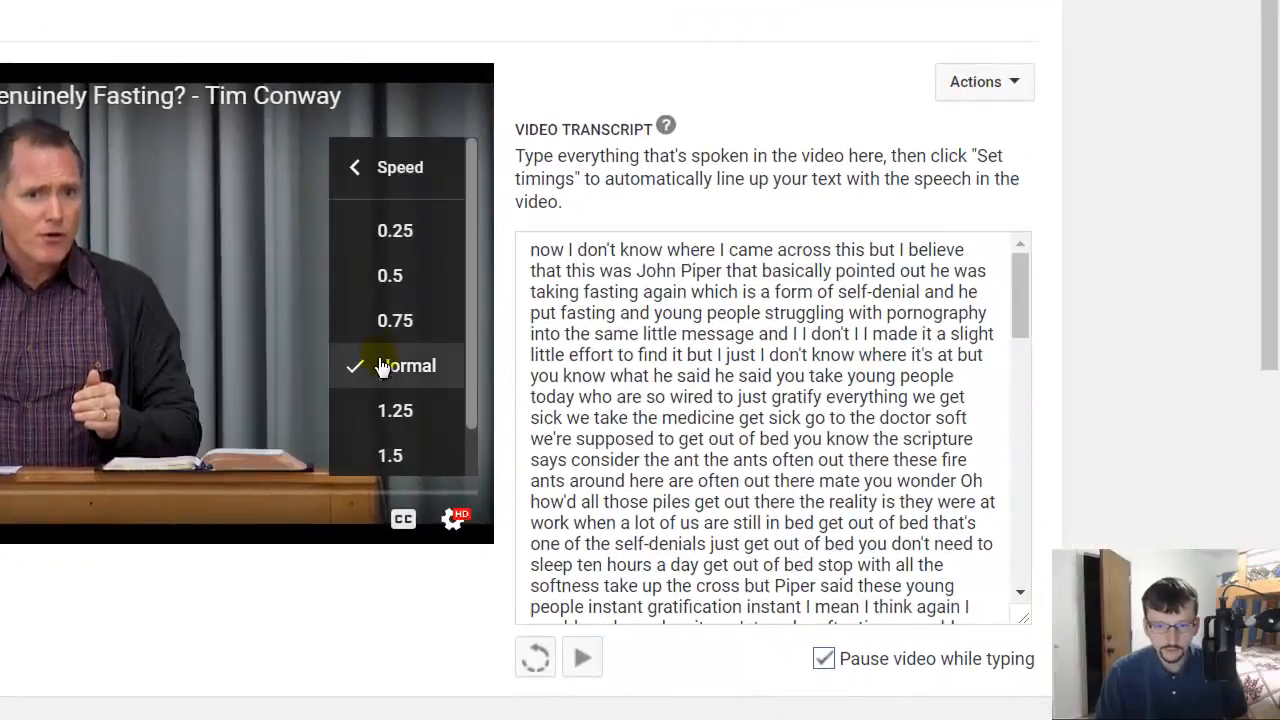
pyautogui.click(395, 418)
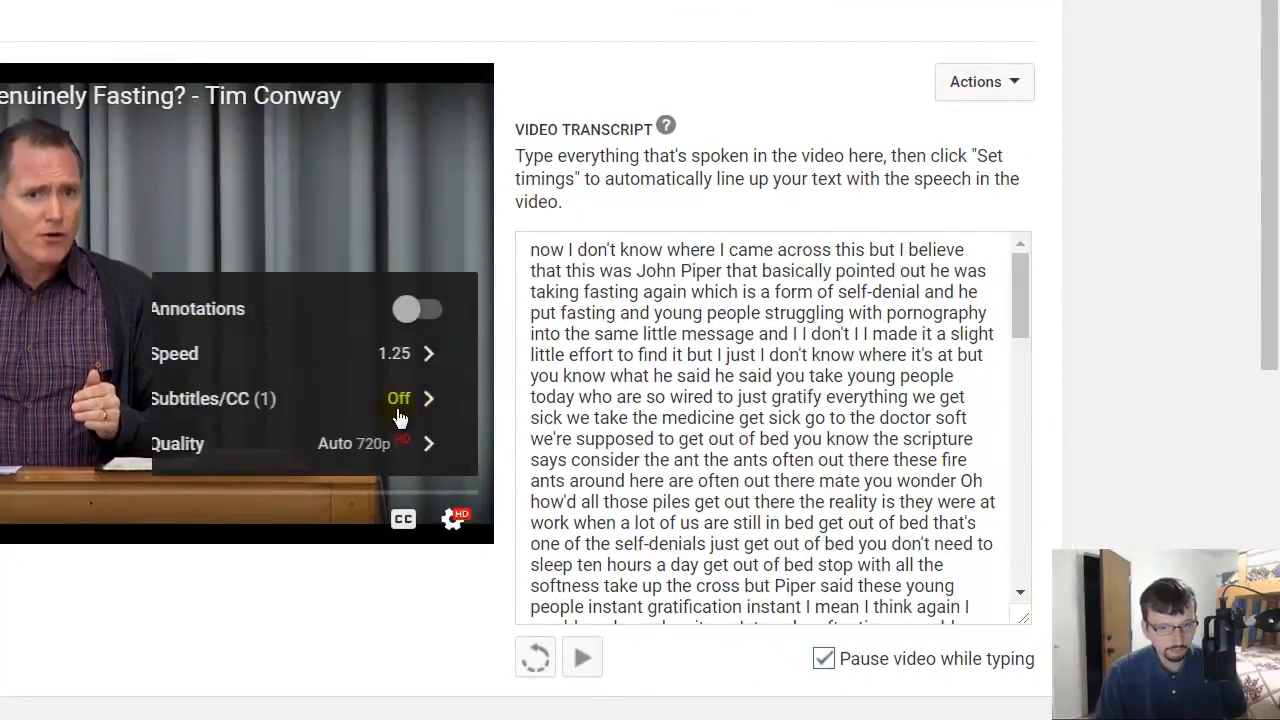
# Capitalize the transcript's opening "Now" and, with the video playing, insert a blank line after "where I came across this"
pyautogui.click(580, 291)
pyautogui.write('N')
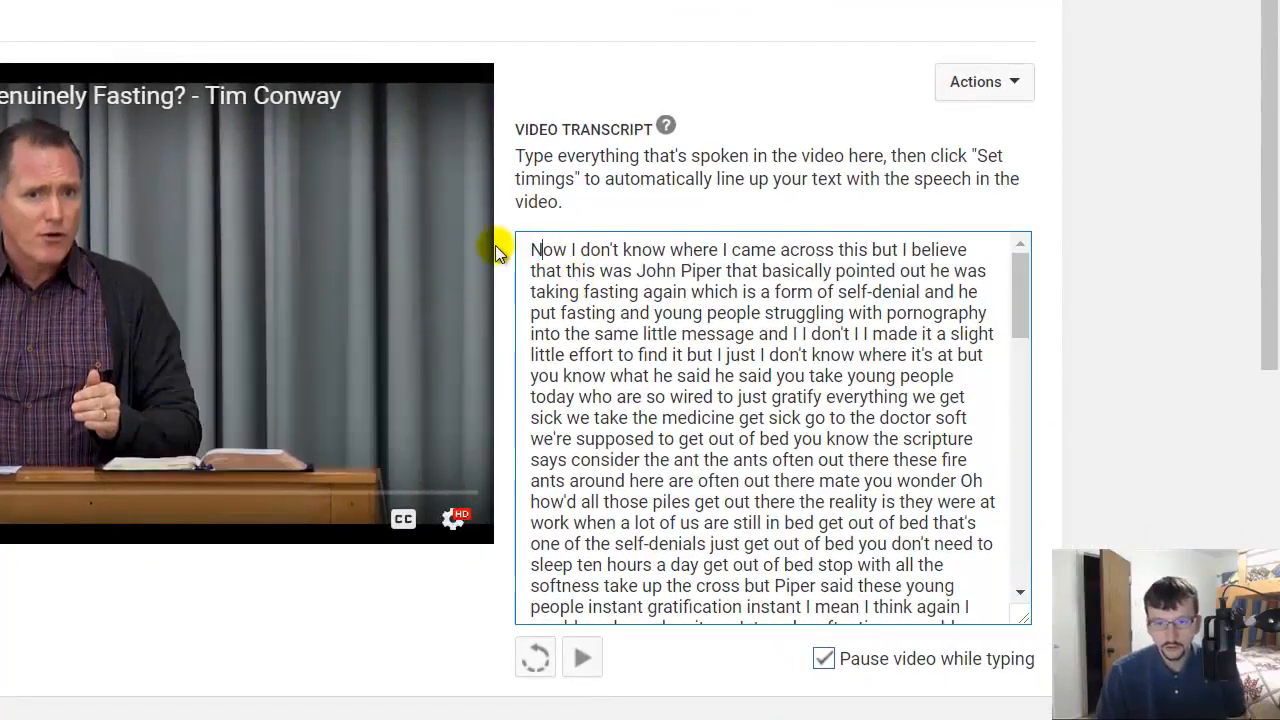
pyautogui.click(575, 670)
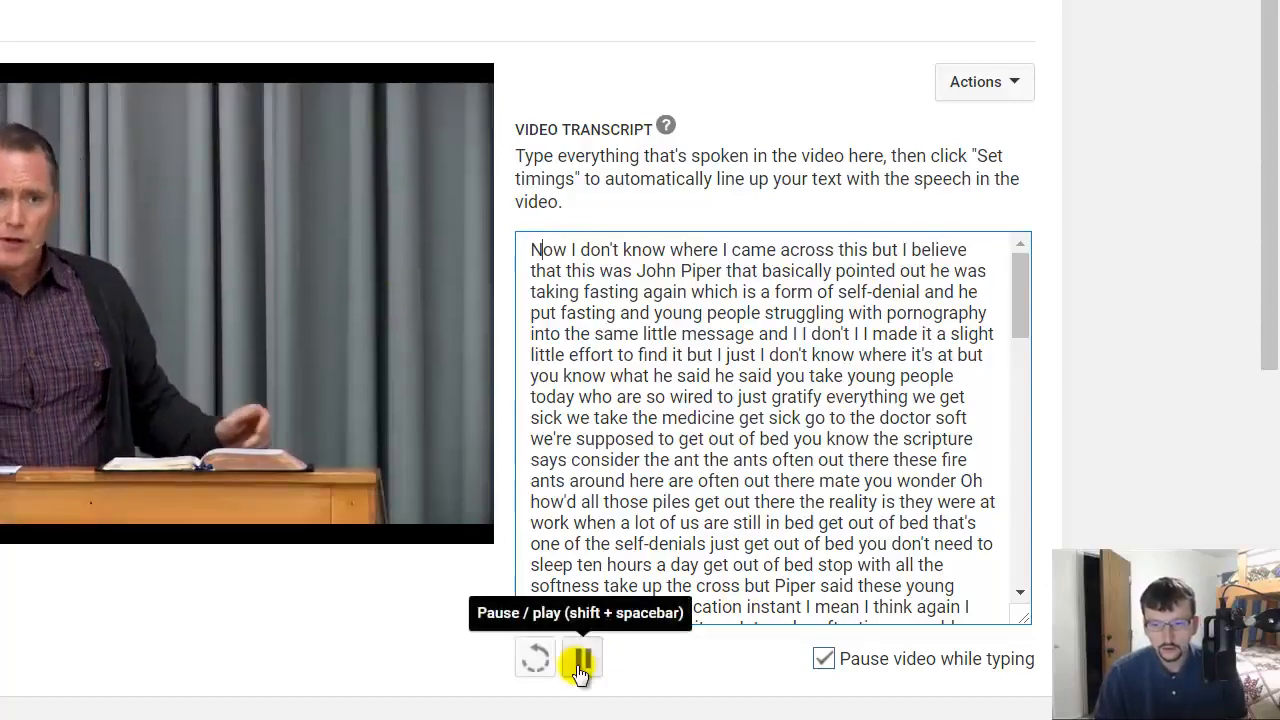
pyautogui.click(868, 250)
pyautogui.press('Return')
pyautogui.press('Return')
# Add a comma and a blank line after "John Piper", and a comma after "came across this"
pyautogui.click(825, 291)
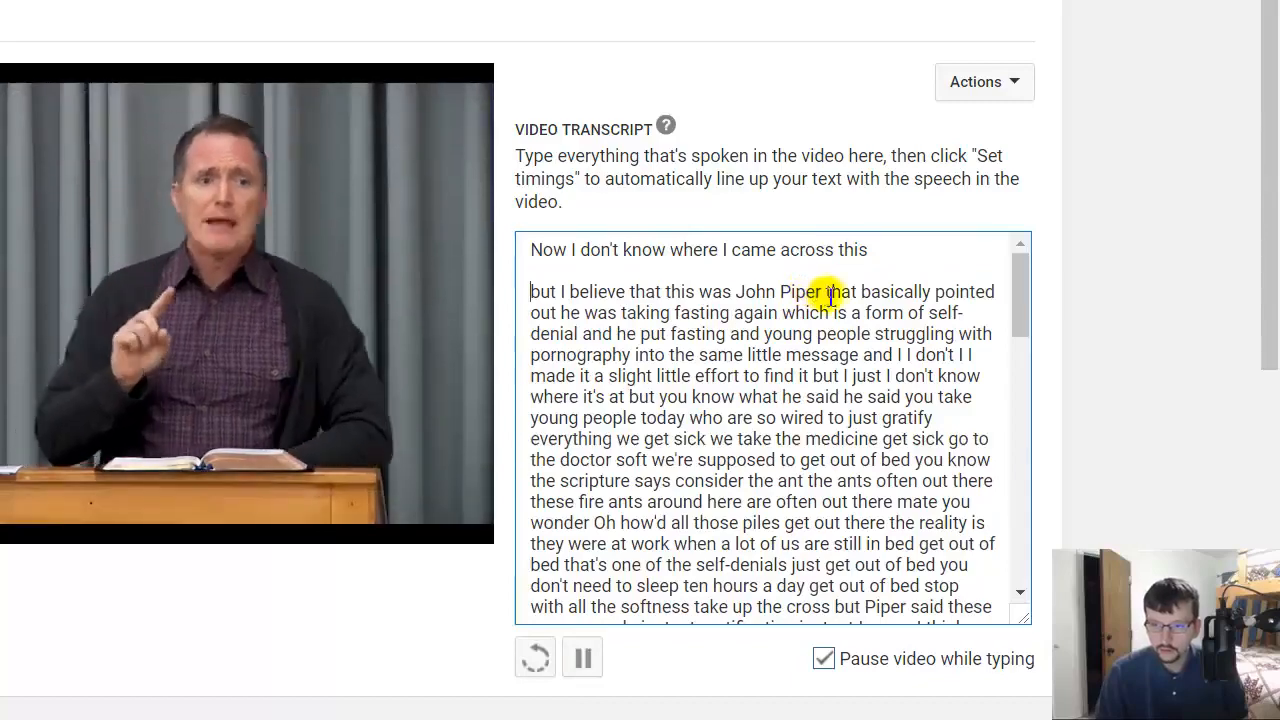
pyautogui.press('BackSpace')
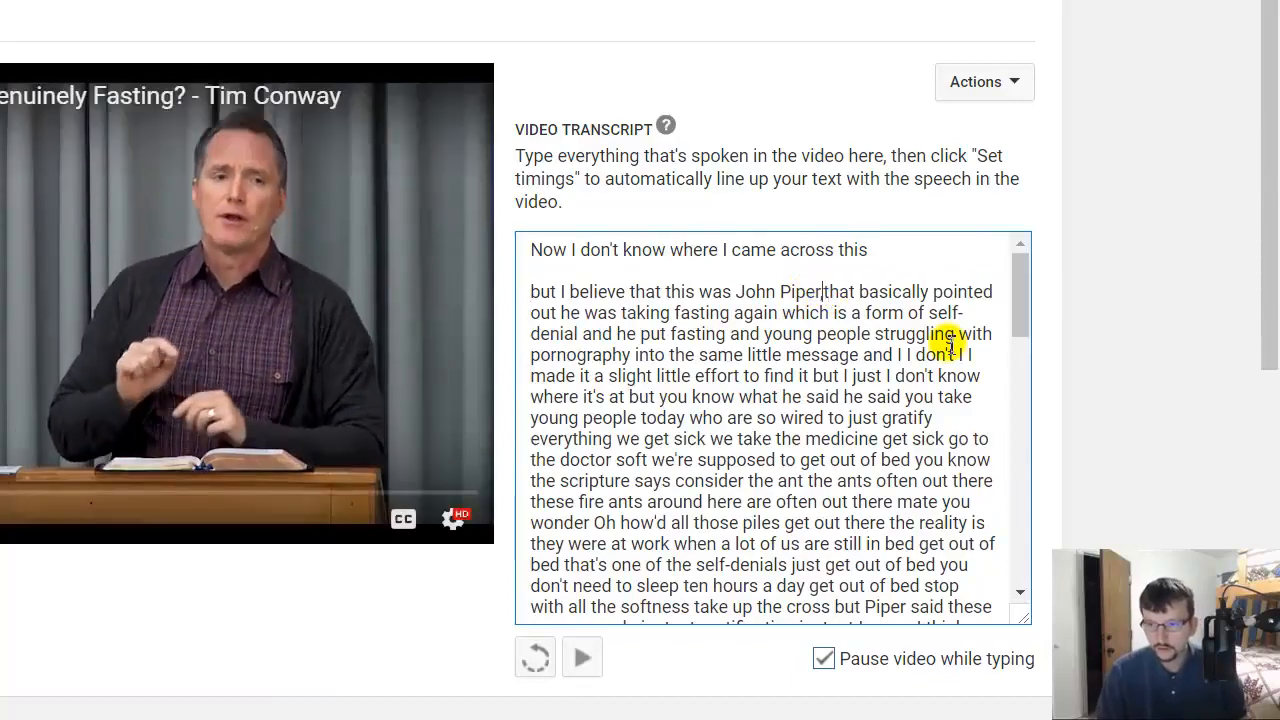
pyautogui.write(',')
pyautogui.press('Return')
pyautogui.press('Return')
pyautogui.click(910, 248)
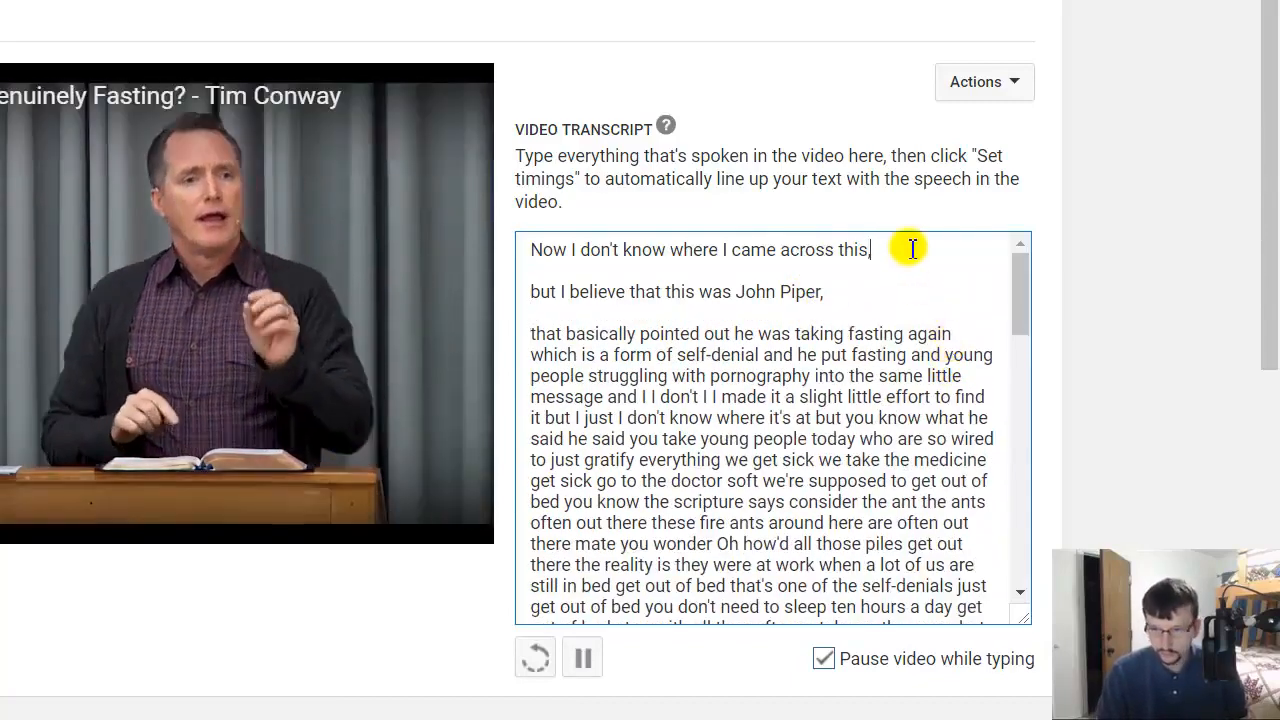
# End "that basically pointed out" with a semicolon and separate it from the following text with a blank line
pyautogui.click(735, 332)
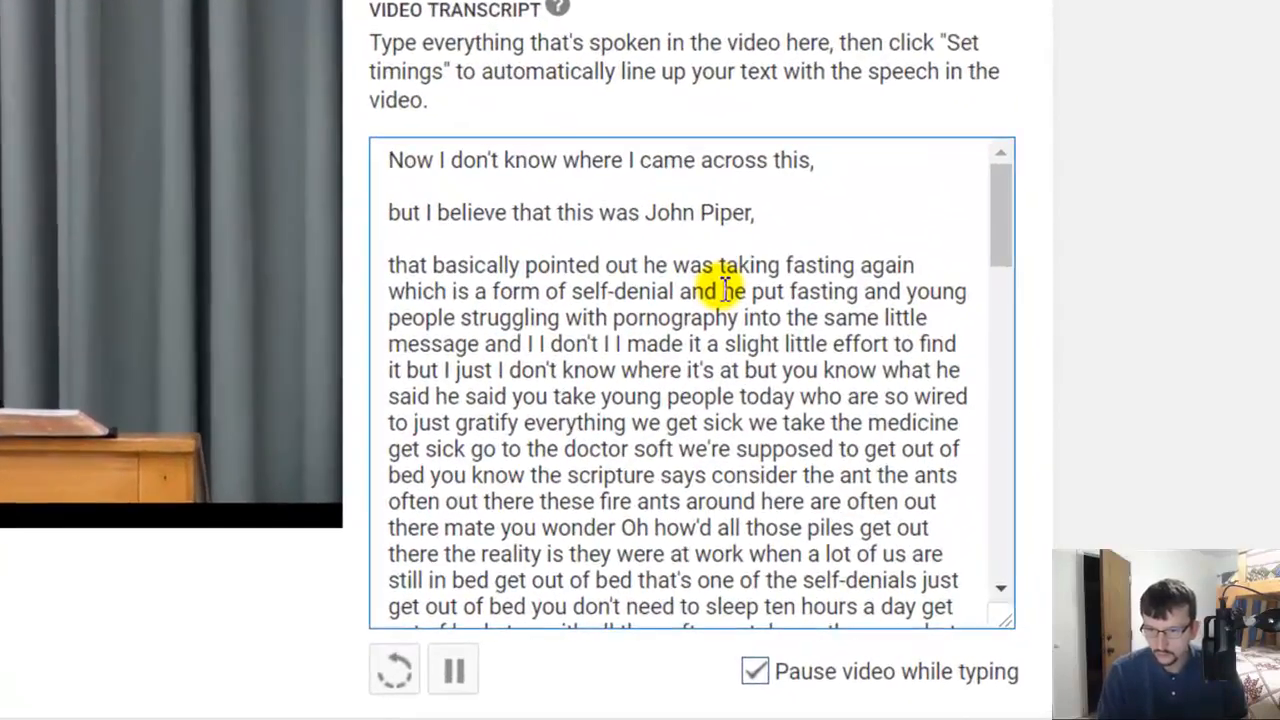
pyautogui.press('BackSpace')
pyautogui.write(':')
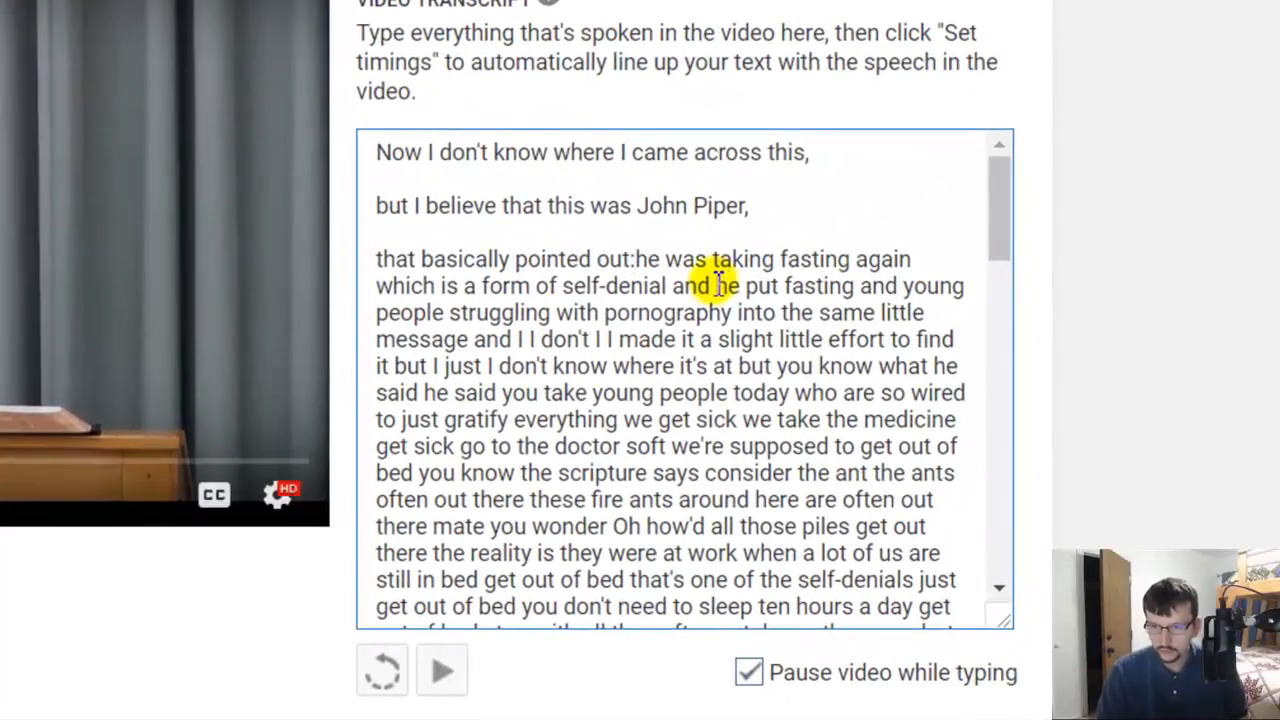
pyautogui.press('BackSpace')
pyautogui.write(';')
pyautogui.press('Return')
pyautogui.press('Return')
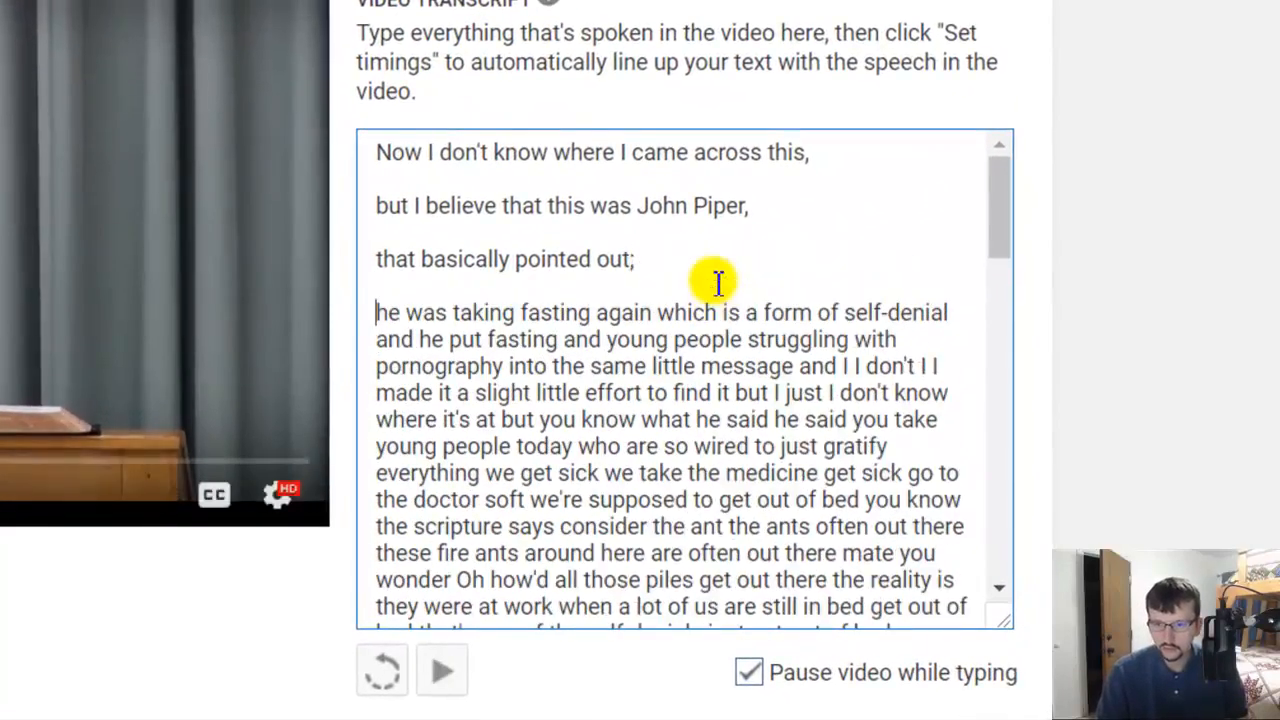
# Add a comma after "he was taking fasting" and separate it from the following text with a blank line
pyautogui.scroll(-1, 641, 304)
pyautogui.scroll(1, 641, 305)
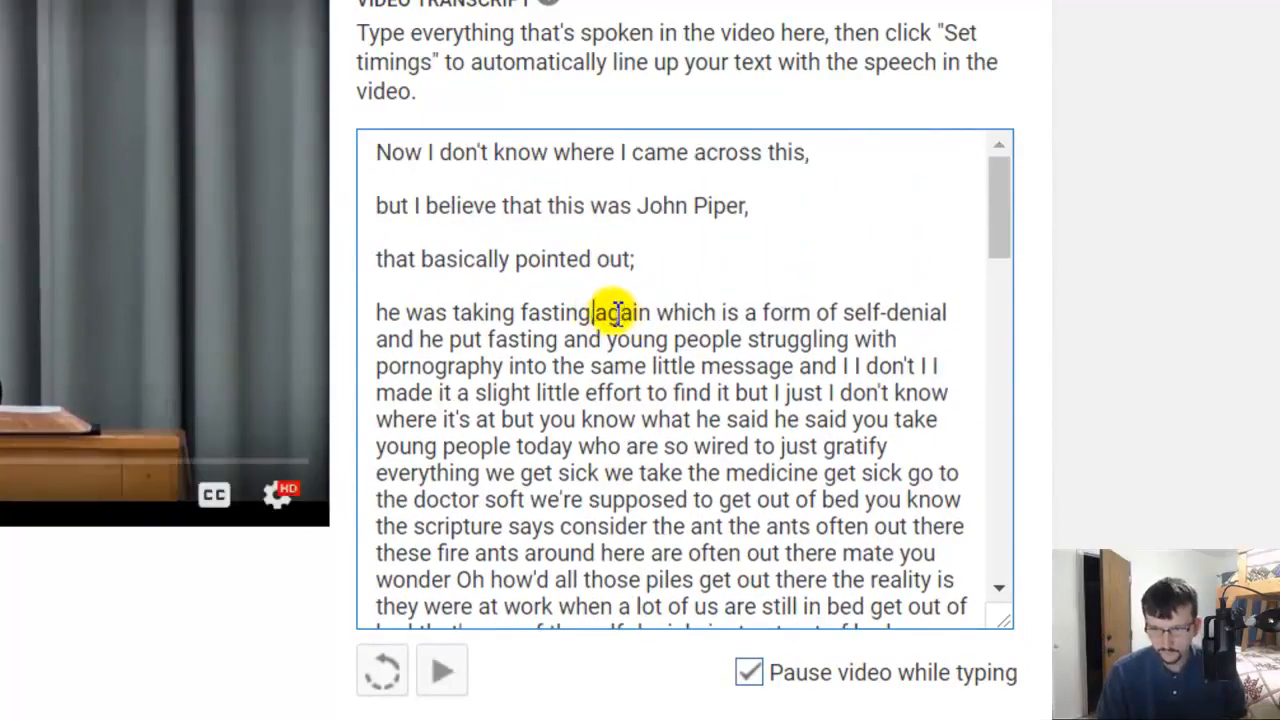
pyautogui.click(598, 312)
pyautogui.press('BackSpace')
pyautogui.write(',')
pyautogui.press('Return')
pyautogui.press('Return')
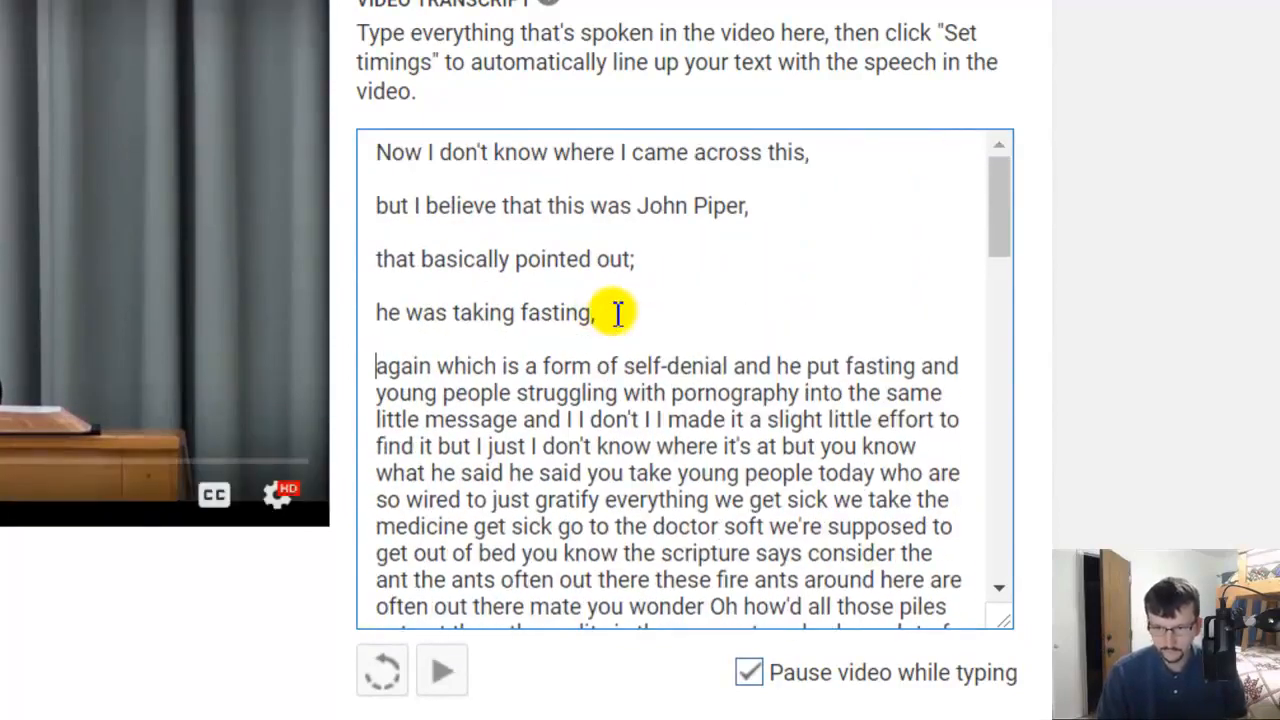
# Add a comma after "again which is a form of self-denial" and insert a blank line before "and he put fasting"
pyautogui.click(729, 368)
pyautogui.press('Return')
pyautogui.press('Return')
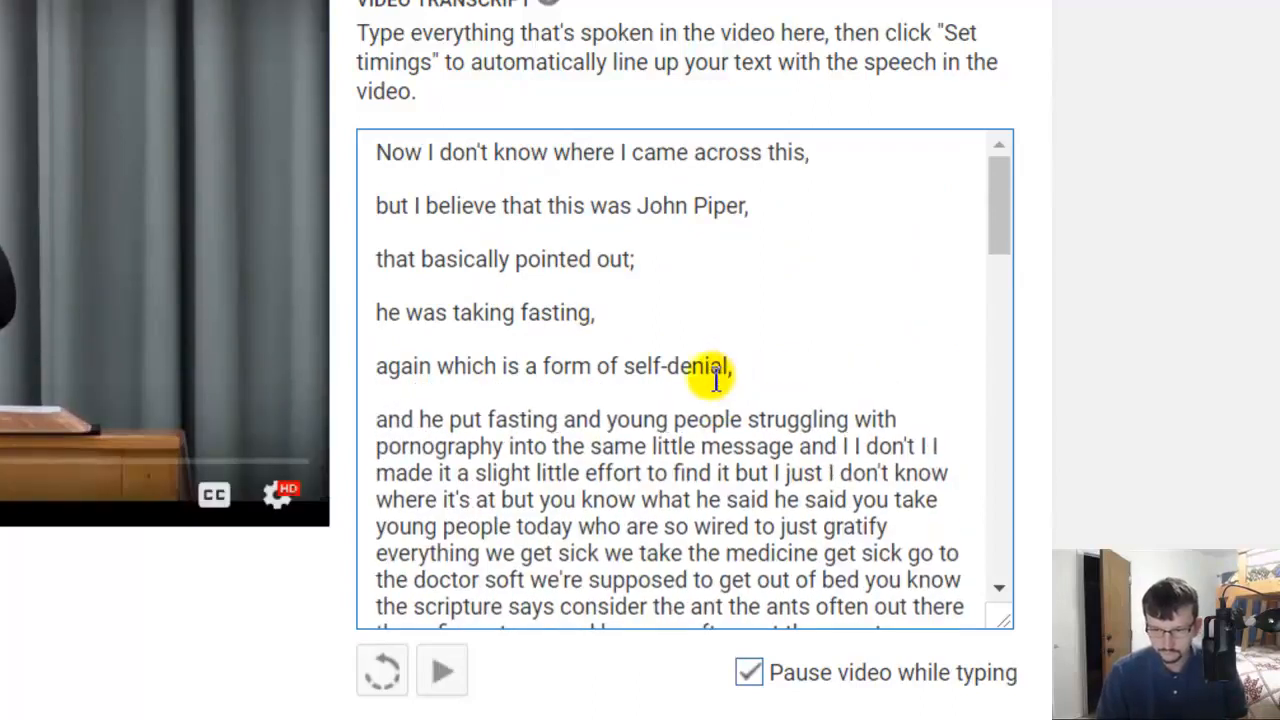
# Insert a blank line between "and he put fasting" and "and young people struggling with pornography"
pyautogui.scroll(-1, 700, 380)
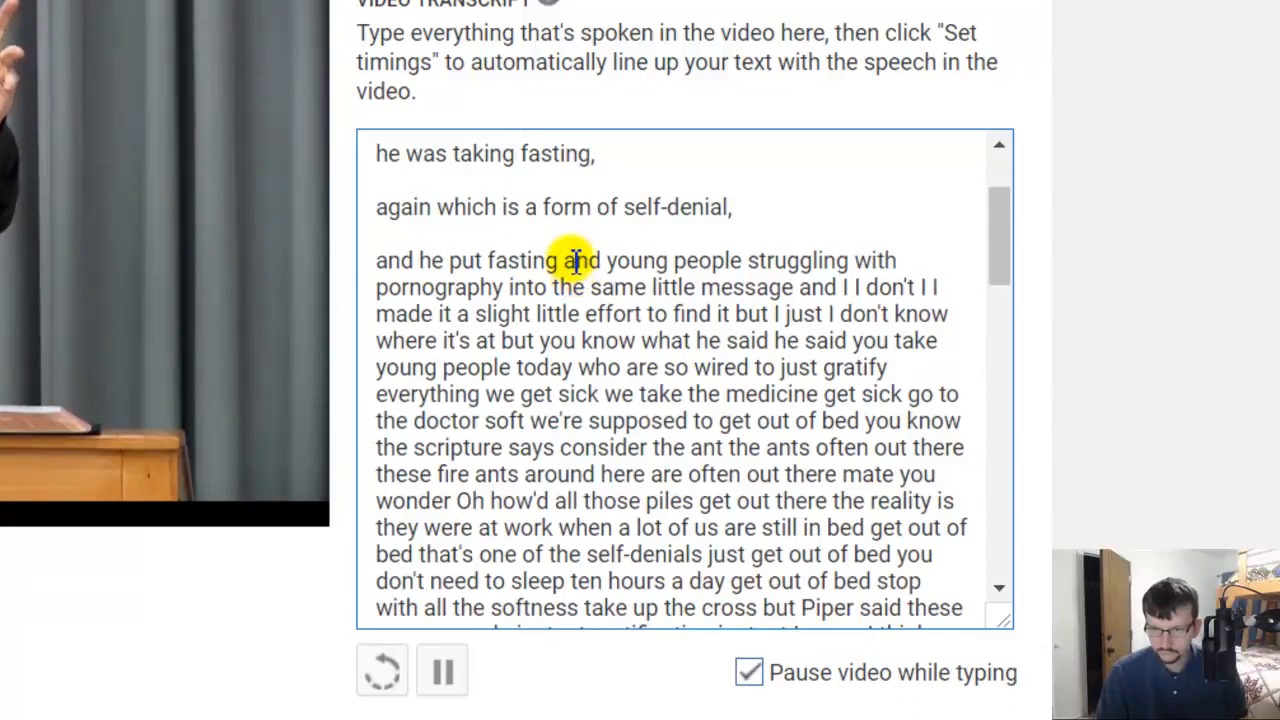
pyautogui.click(743, 262)
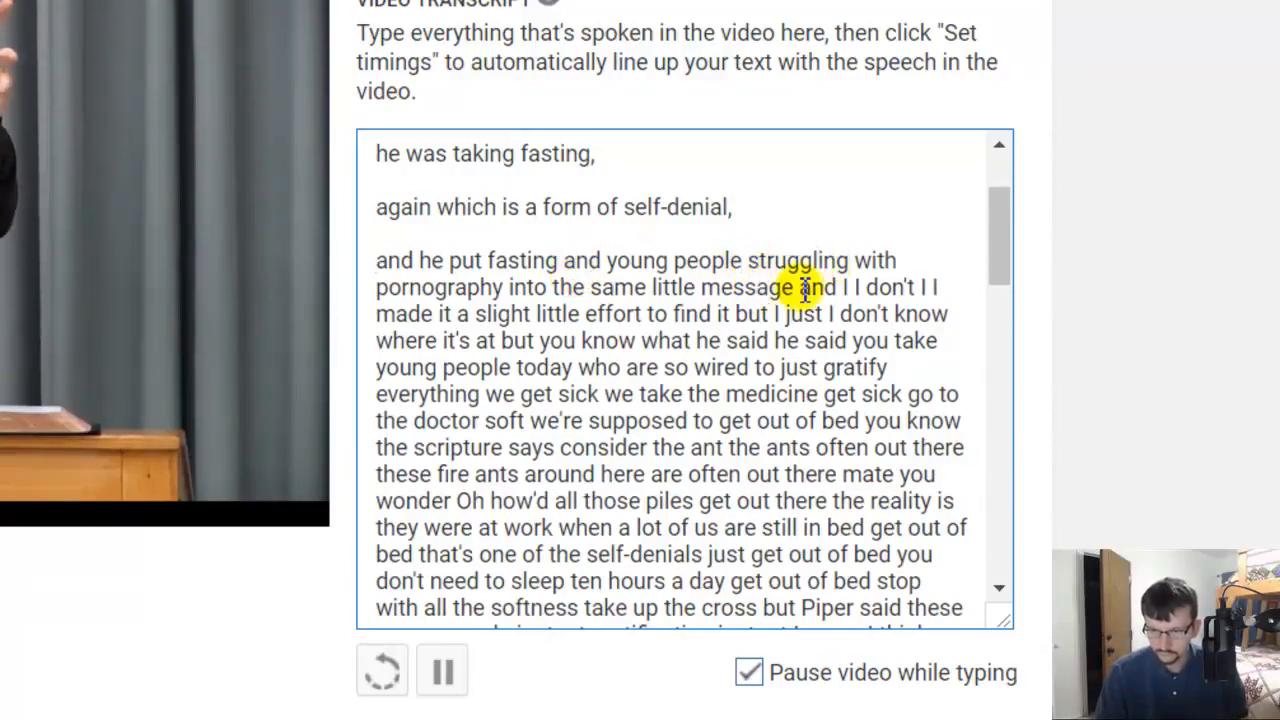
pyautogui.click(564, 260)
pyautogui.press('BackSpace')
pyautogui.press('Return')
pyautogui.press('Return')
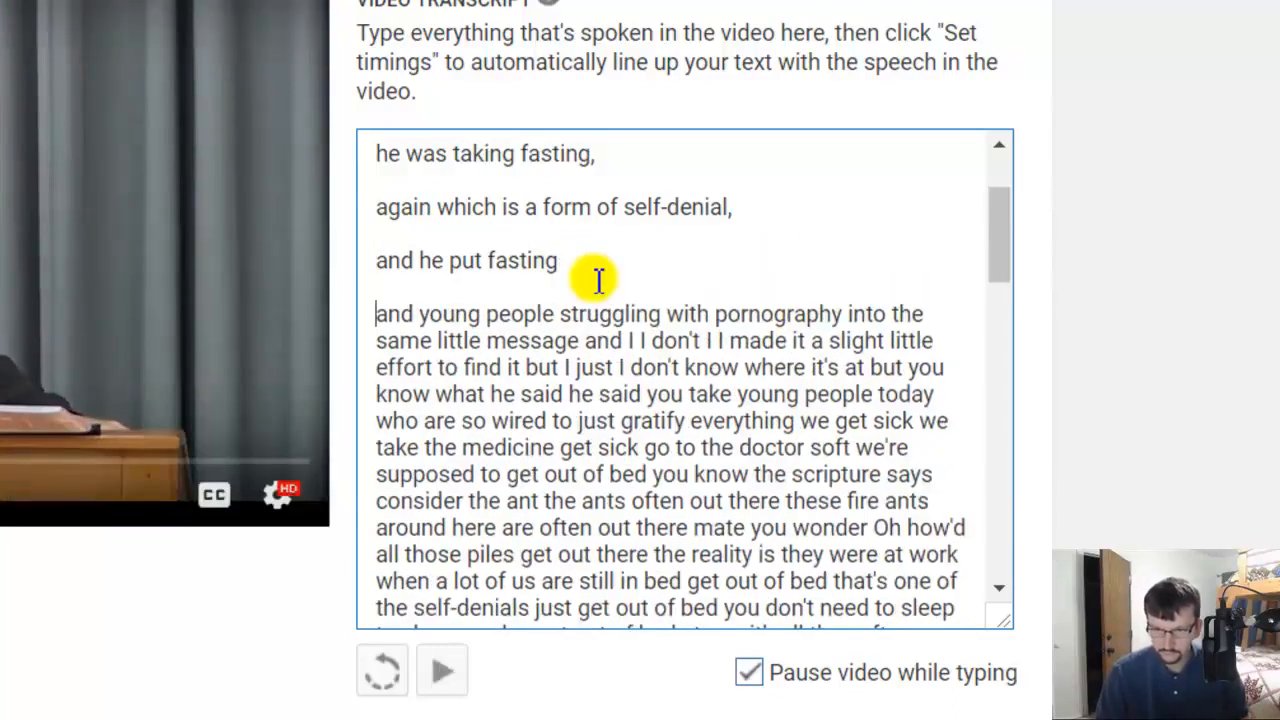
# Separate "and young people struggling with pornography" from "into the same little message" with a blank line, without a leading space
pyautogui.click(841, 316)
pyautogui.write('0')
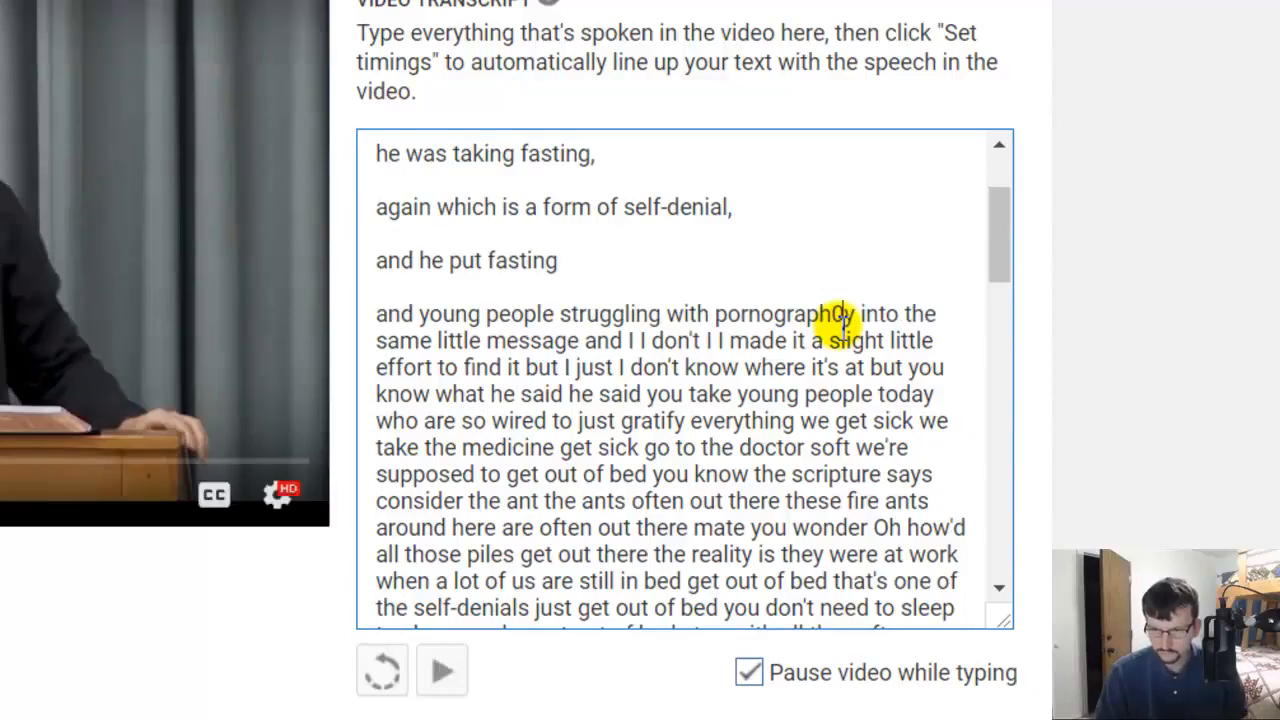
pyautogui.press('Return')
pyautogui.press('Return')
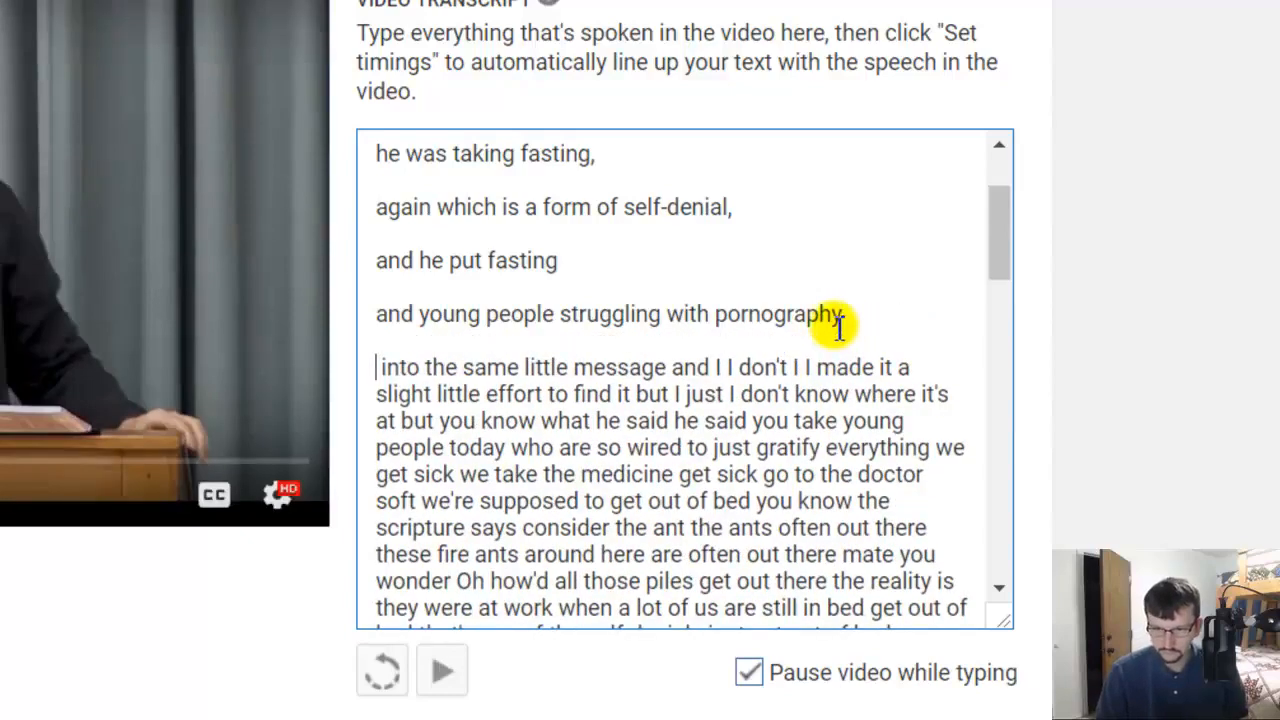
pyautogui.press('Delete')
# Replace the stammered "and I I don't I" after "into the same little message" with a period and a blank line
pyautogui.click(659, 374)
pyautogui.write('.')
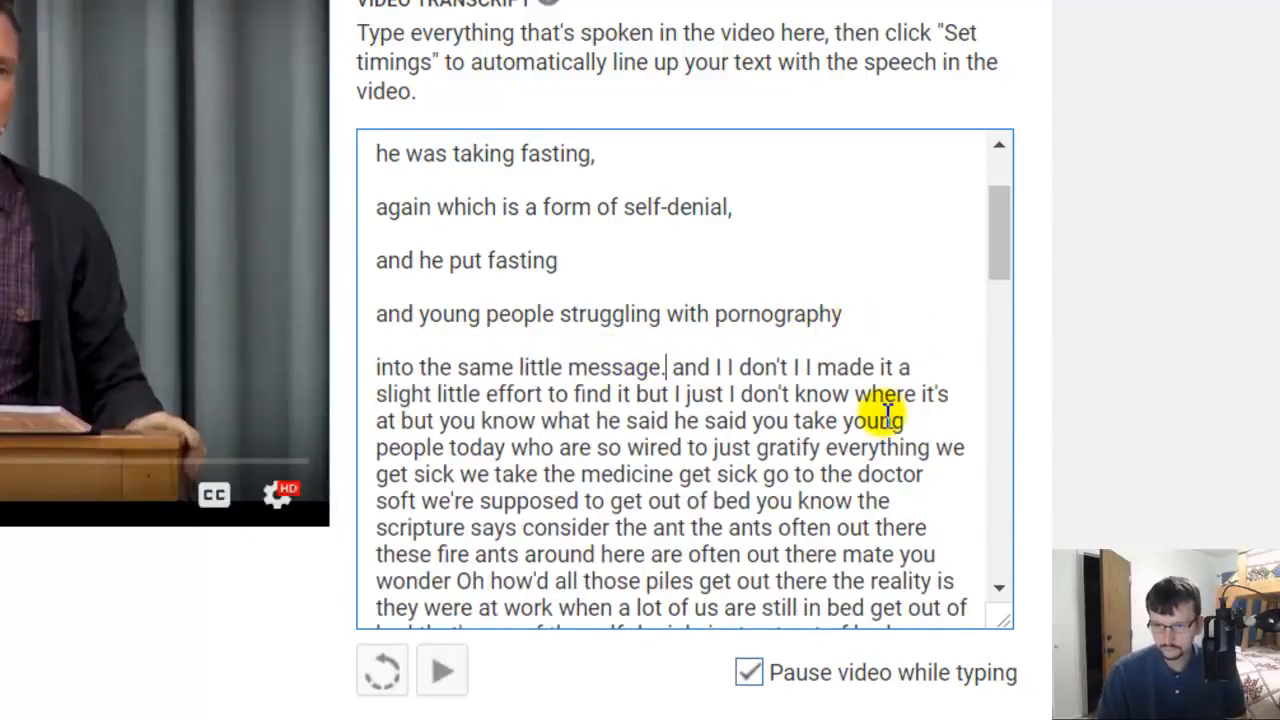
pyautogui.scroll(-3, 845, 413)
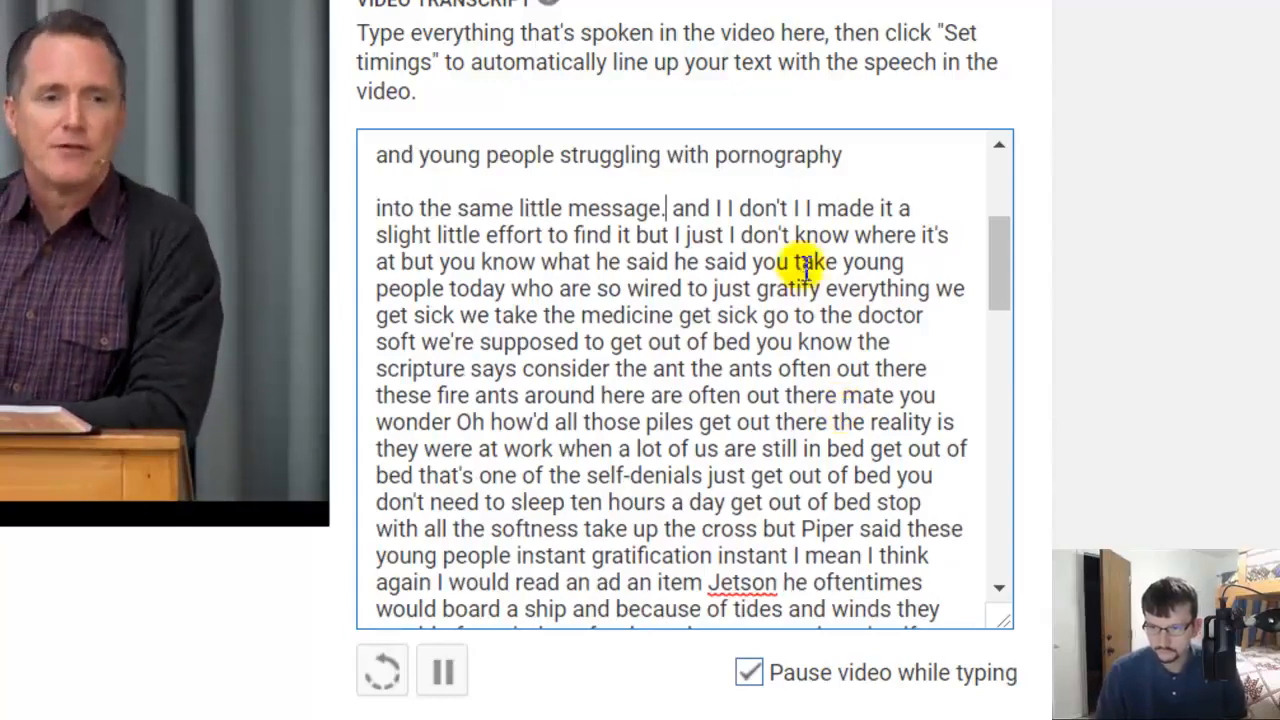
pyautogui.keyDown('shift'); pyautogui.click(808, 207); pyautogui.keyUp('shift')
pyautogui.press('BackSpace')
pyautogui.press('Return')
pyautogui.press('Return')
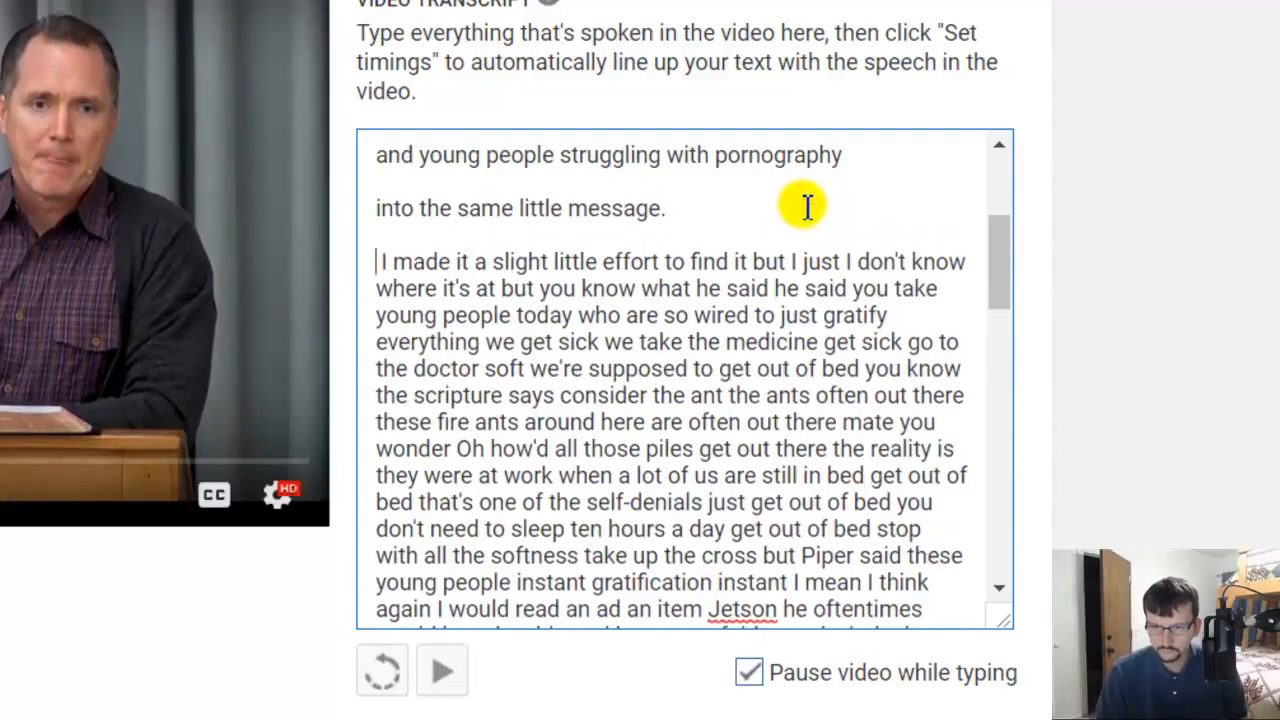
# Insert a blank line after "I made it a slight little effort to find it"
pyautogui.click(741, 262)
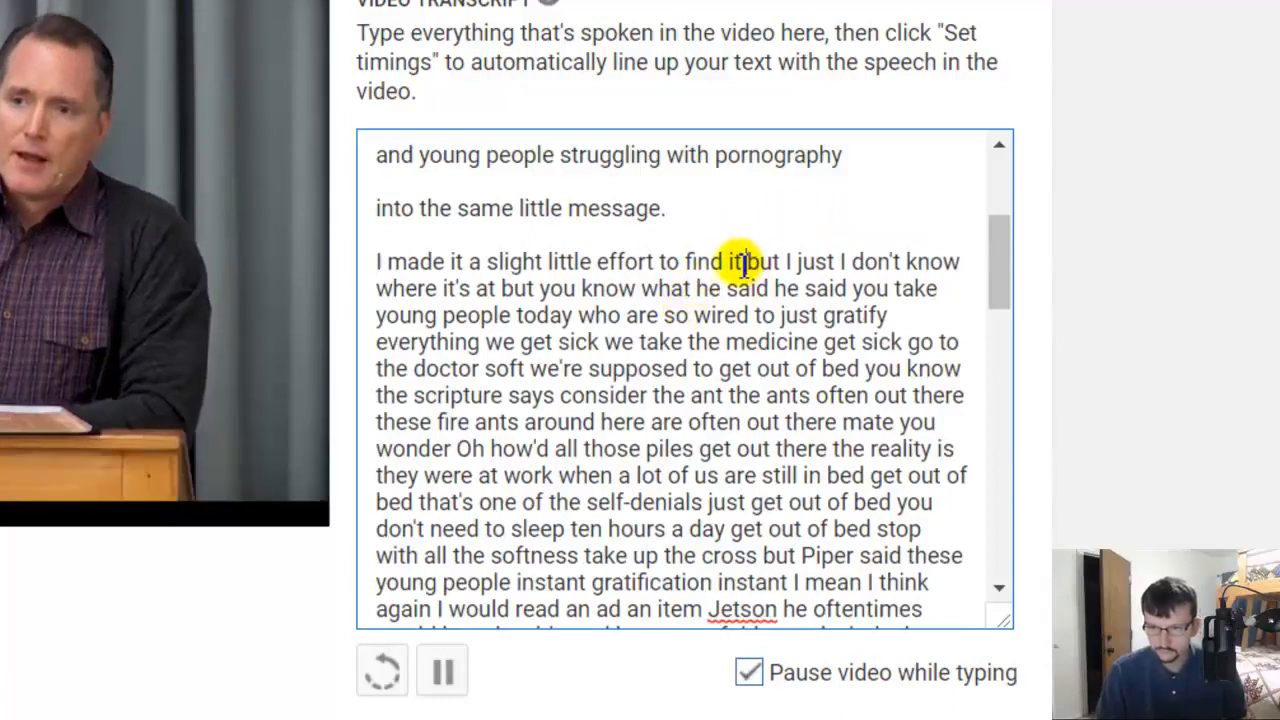
pyautogui.press('Delete')
pyautogui.press('Return')
pyautogui.press('Return')
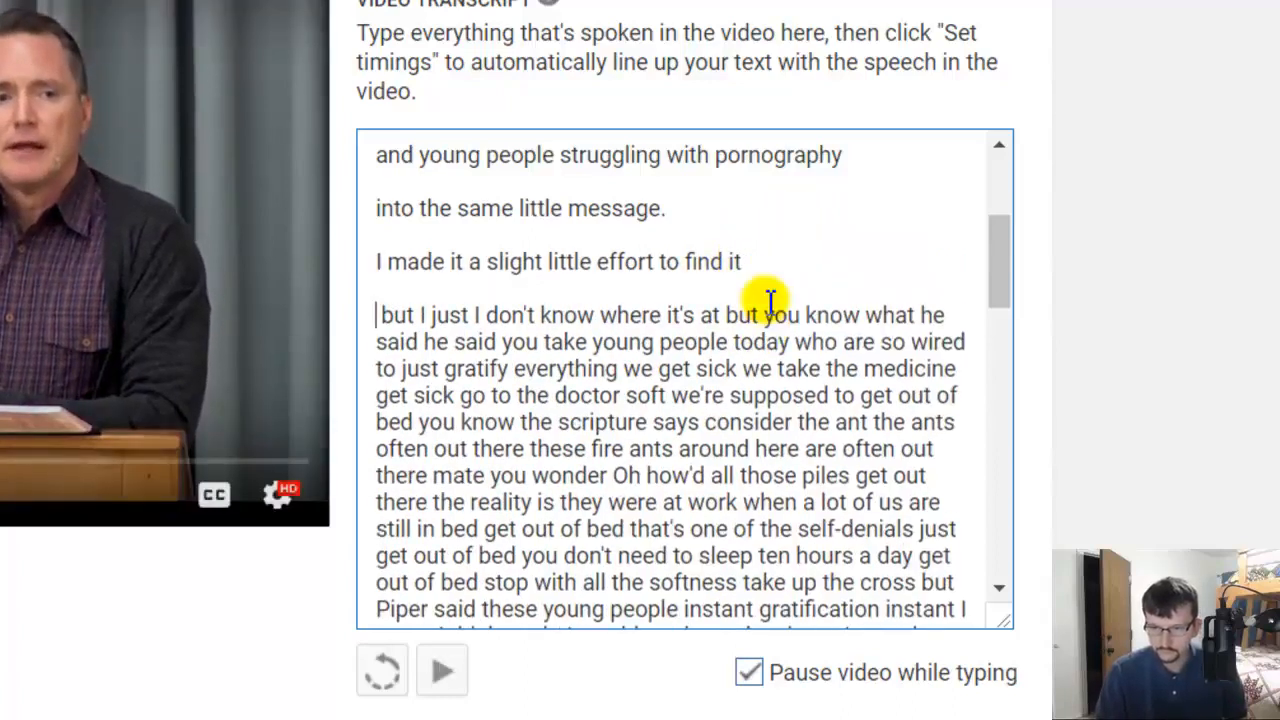
# End "but I just I don't know where it's at" with a period and start a new block with capitalized "But"
pyautogui.click(716, 317)
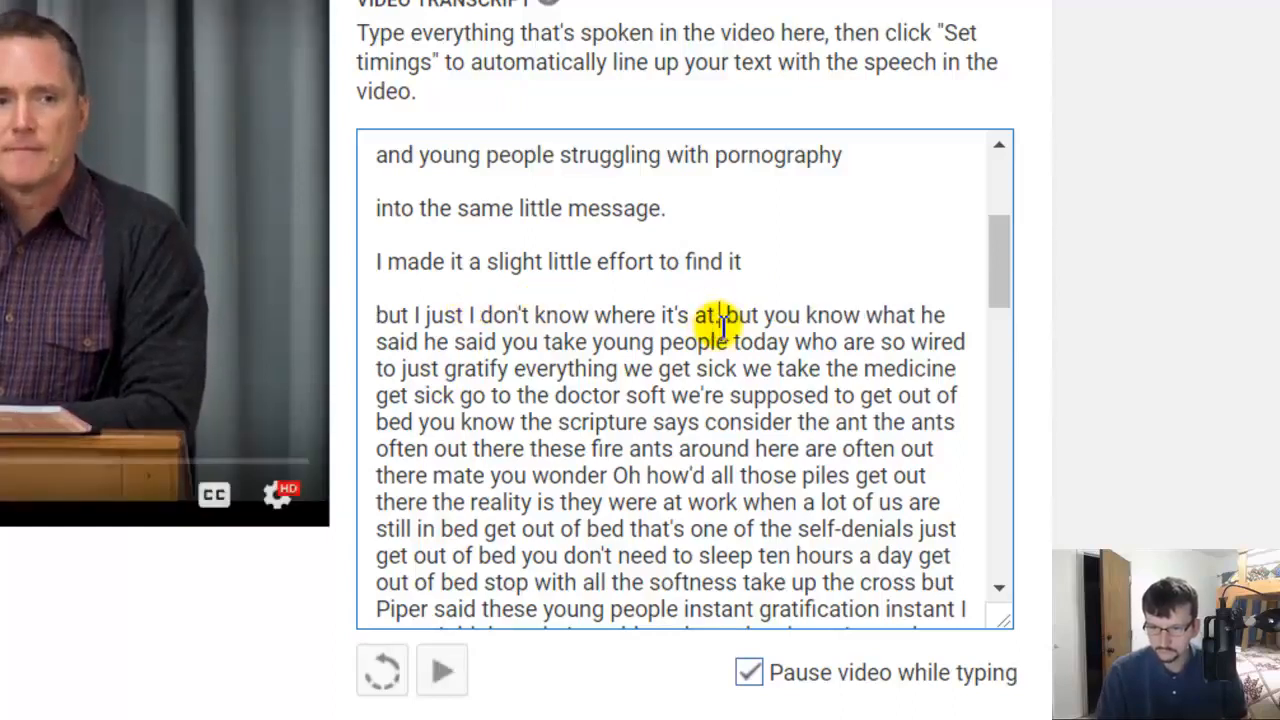
pyautogui.write('.')
pyautogui.press('Delete')
pyautogui.press('Return')
pyautogui.press('Return')
pyautogui.press('Delete')
pyautogui.write('B')
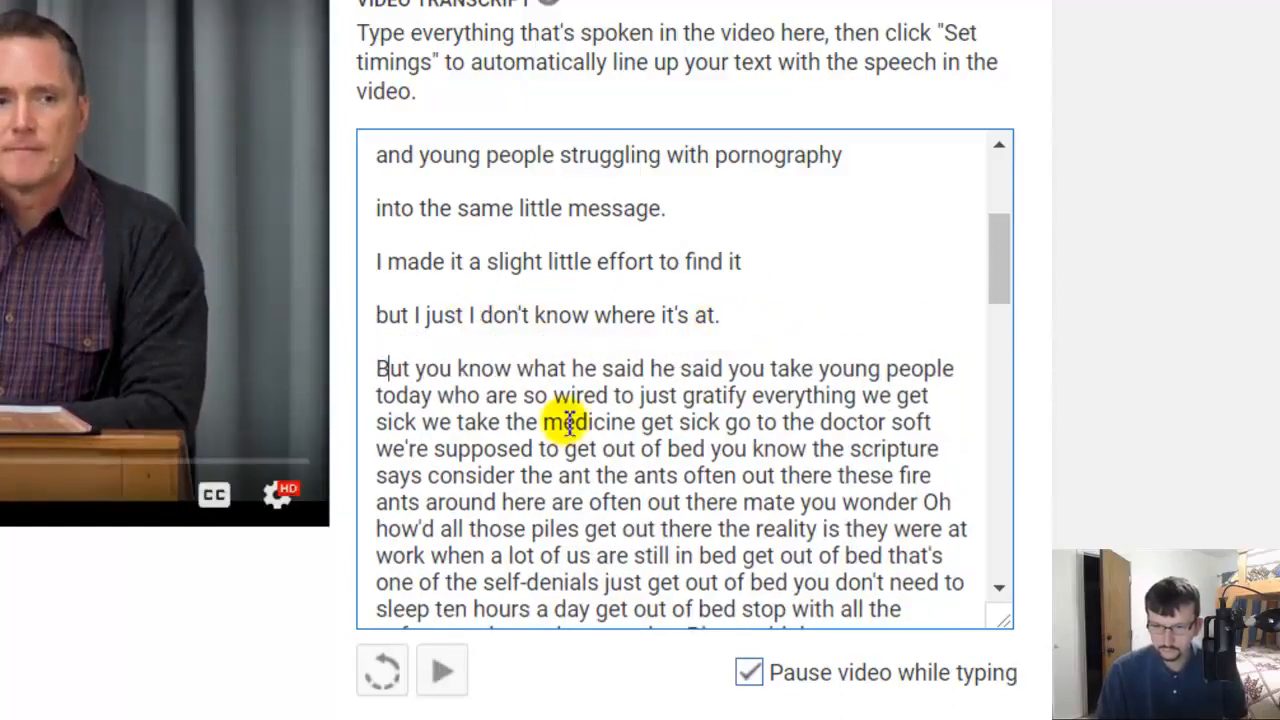
# End "But you know what he said" with a question mark and start a new block with capitalized "He"
pyautogui.click(644, 368)
pyautogui.write('?')
pyautogui.press('Delete')
pyautogui.press('Return')
pyautogui.press('Return')
pyautogui.press('Delete')
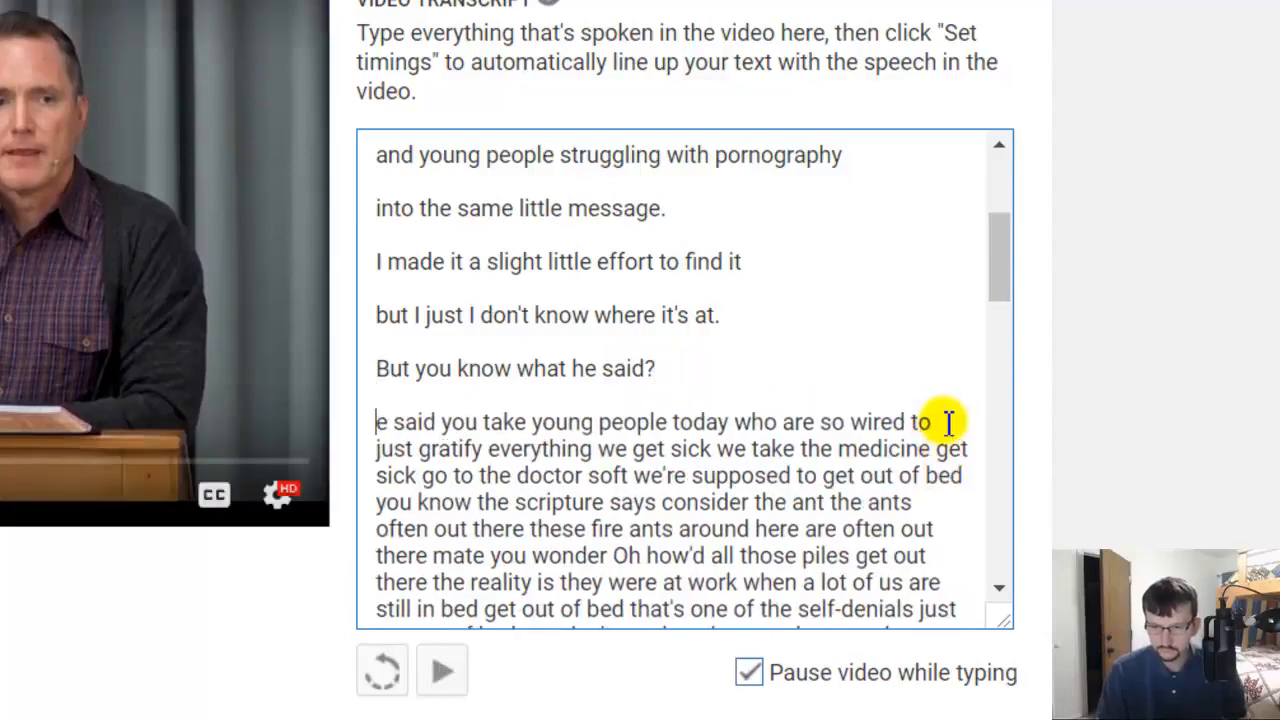
pyautogui.write('H')
# Insert a blank line between "He said you take young people today" and "who are so wired"
pyautogui.scroll(-1, 931, 427)
pyautogui.scroll(-2, 931, 427)
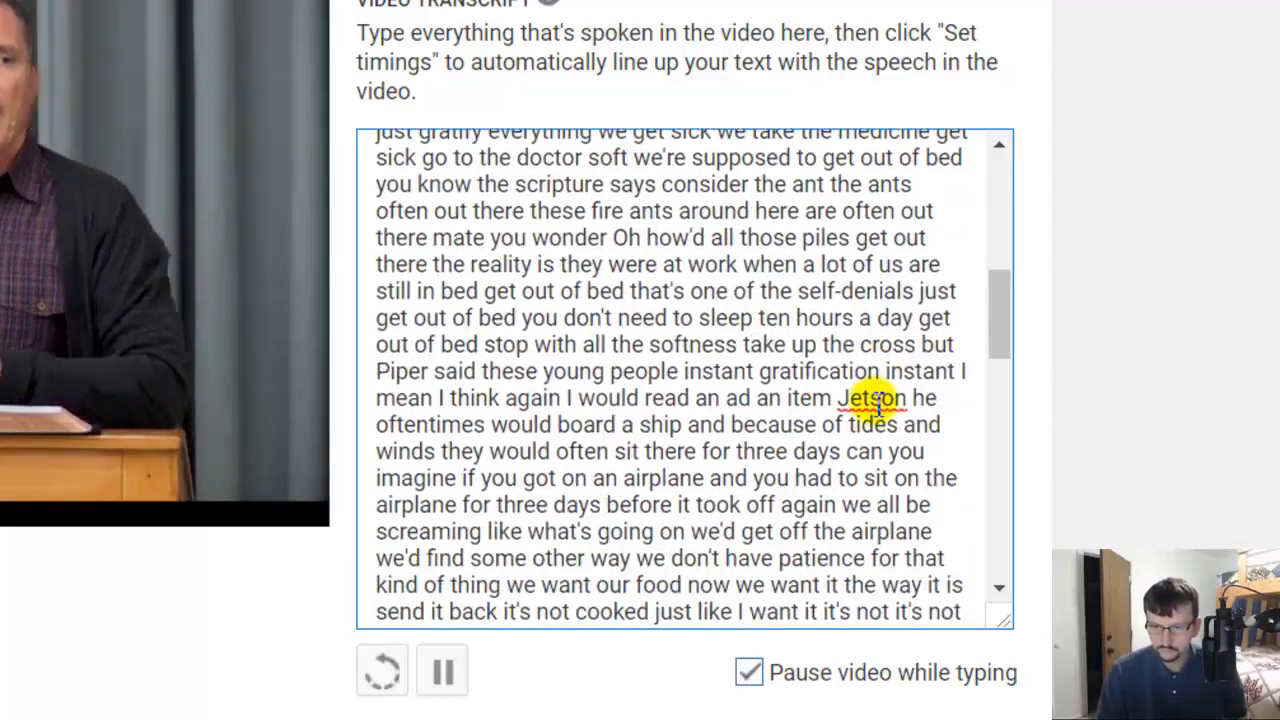
pyautogui.scroll(1, 868, 400)
pyautogui.click(752, 263)
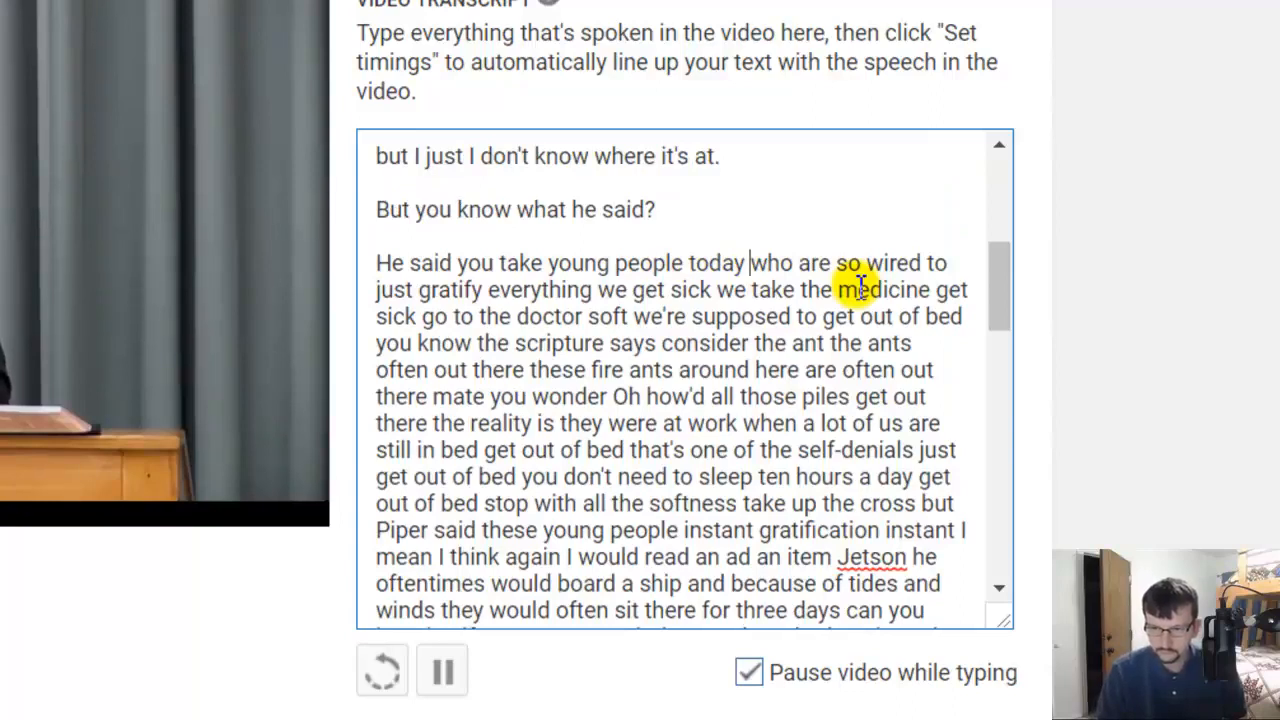
pyautogui.press('Return')
pyautogui.press('Return')
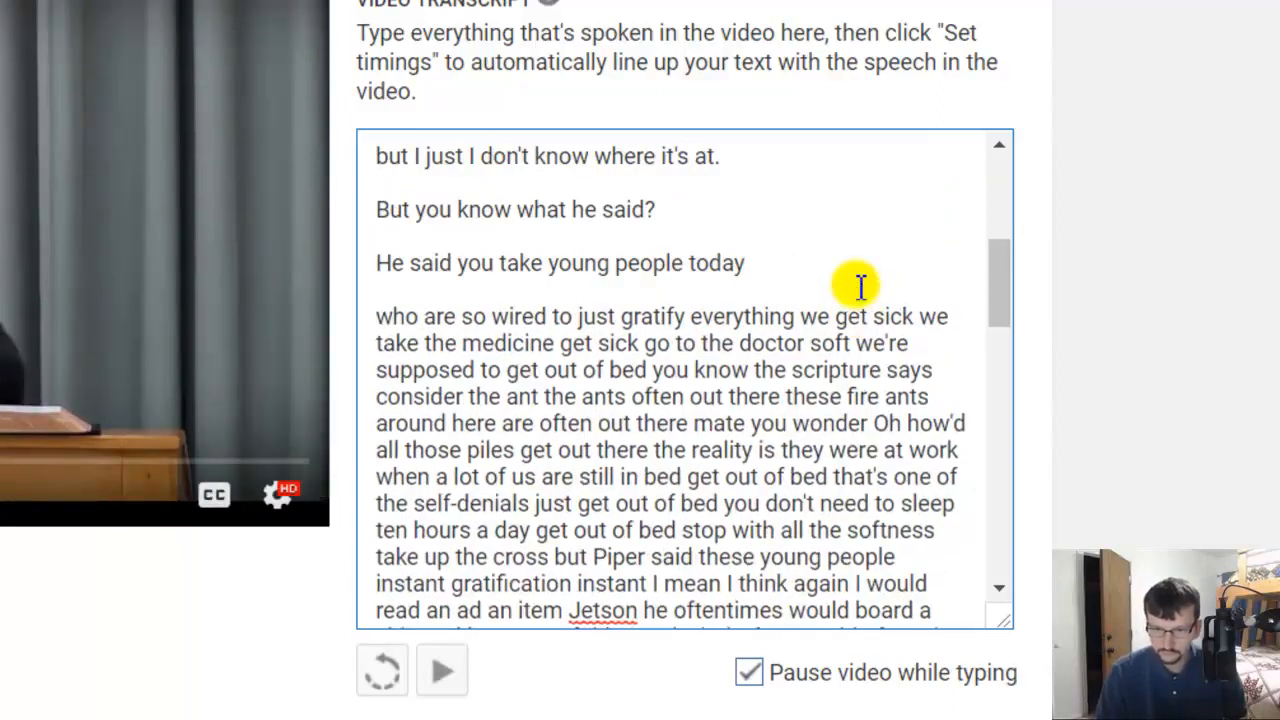
# End "who are so wired to just gratify everything" with a semicolon and separate it from "we get sick" with a blank line
pyautogui.click(797, 316)
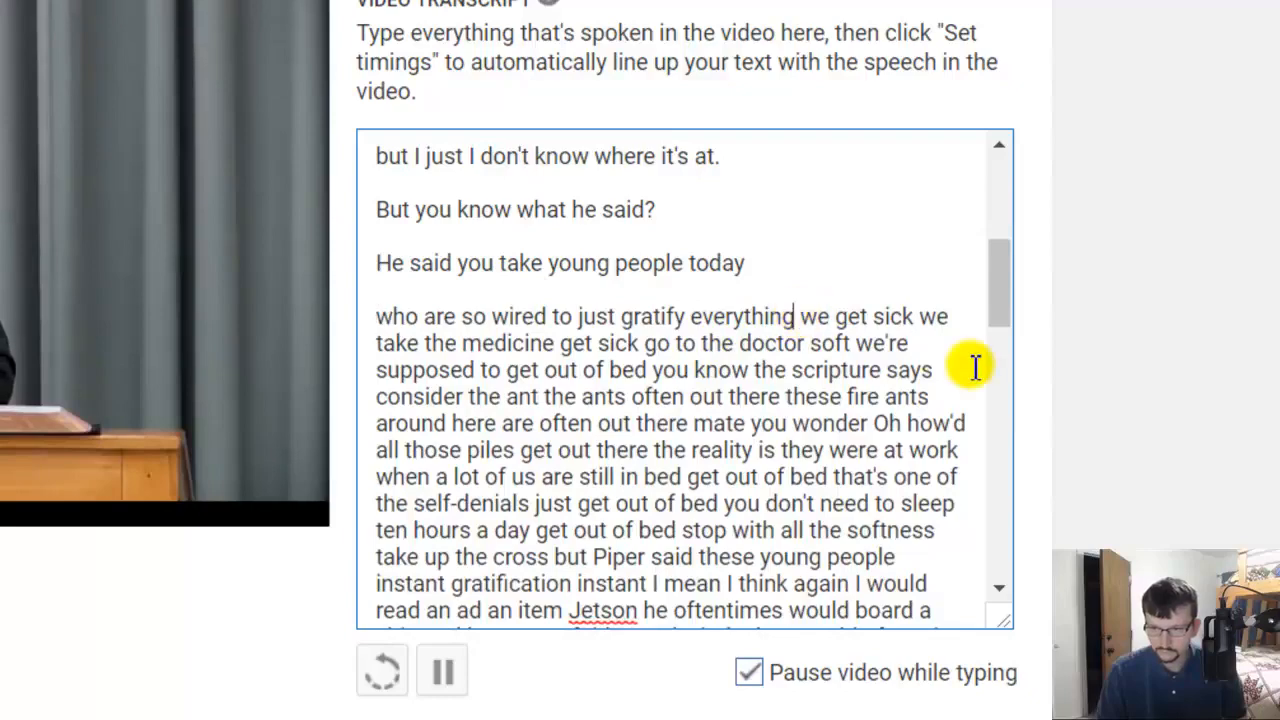
pyautogui.write('.')
pyautogui.press('Return')
pyautogui.press('Return')
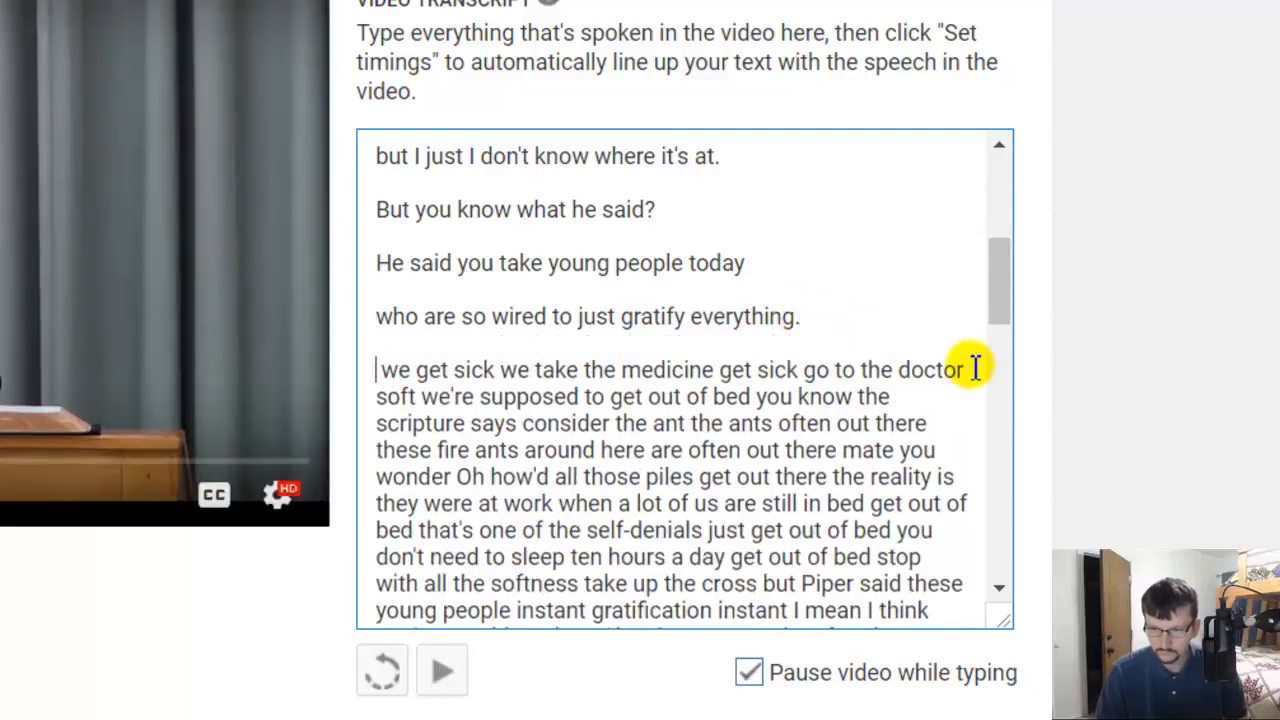
pyautogui.press('Delete')
pyautogui.press('Delete')
pyautogui.press('BackSpace')
pyautogui.press('BackSpace')
pyautogui.press('BackSpace')
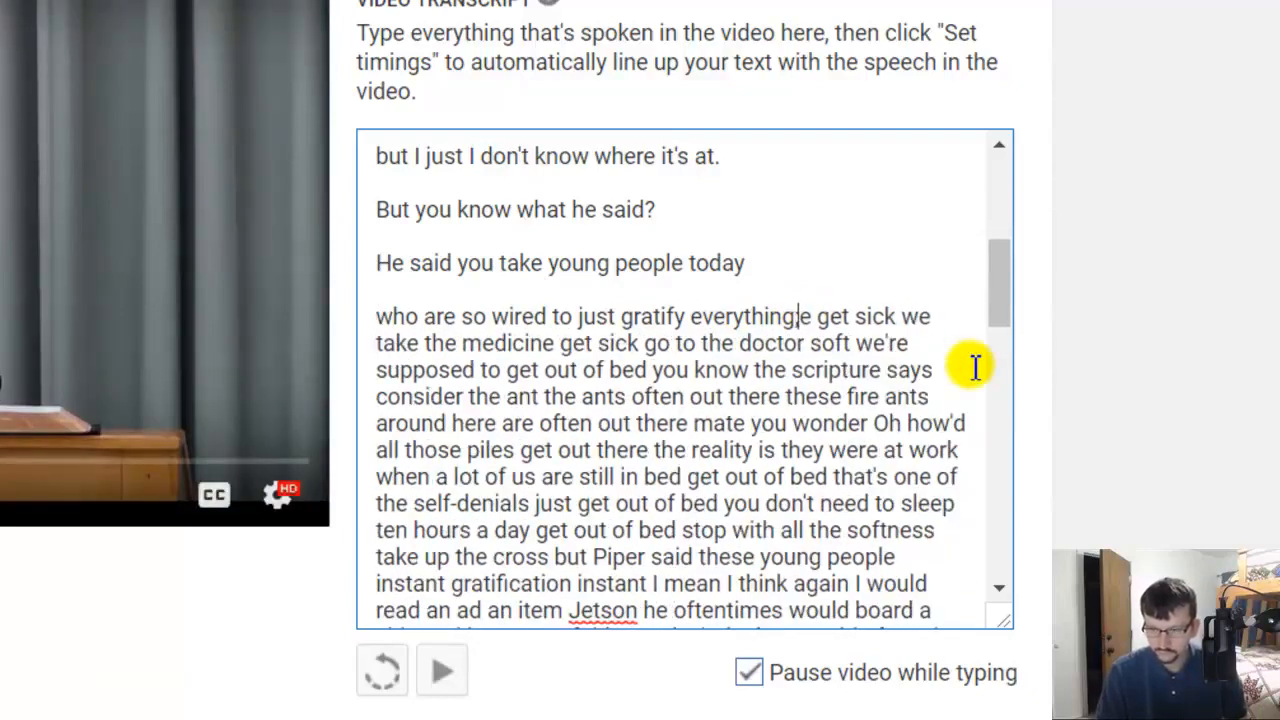
pyautogui.write(';')
pyautogui.press('Return')
pyautogui.press('Return')
pyautogui.write('w')
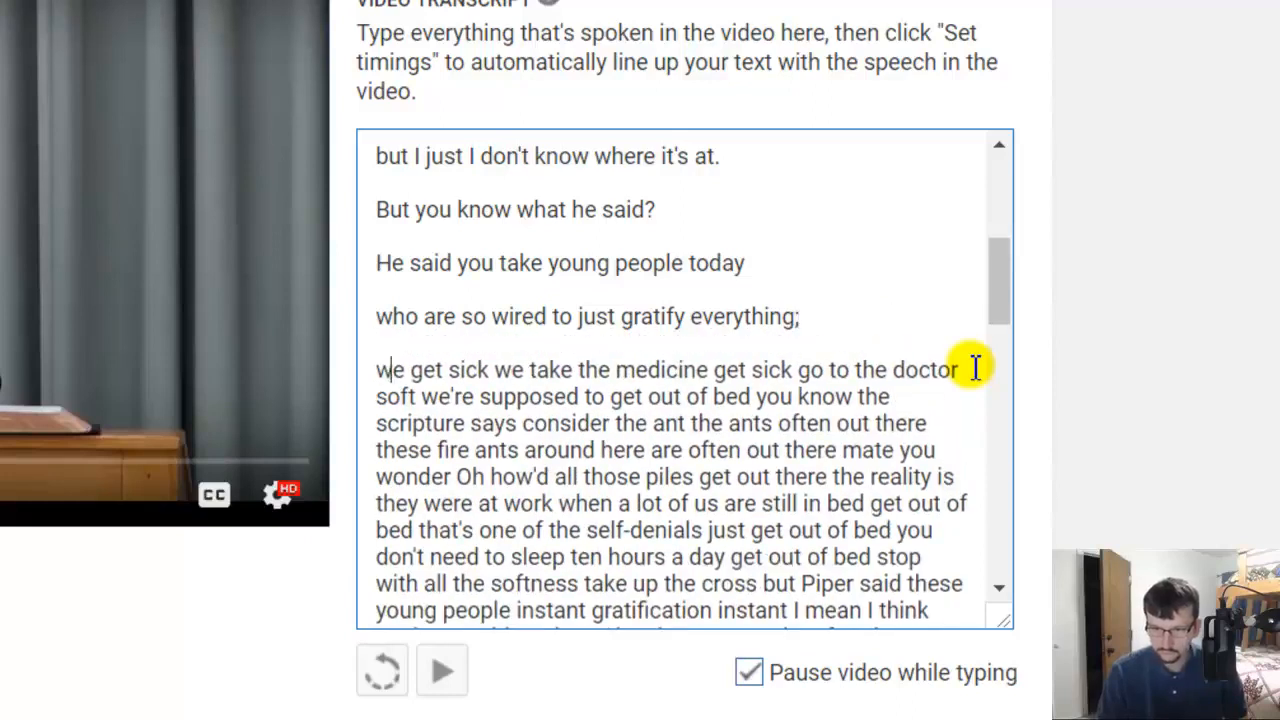
# Add a comma after "we get sick we take the medicine" and insert a blank line before "get sick go to the doctor"
pyautogui.click(706, 370)
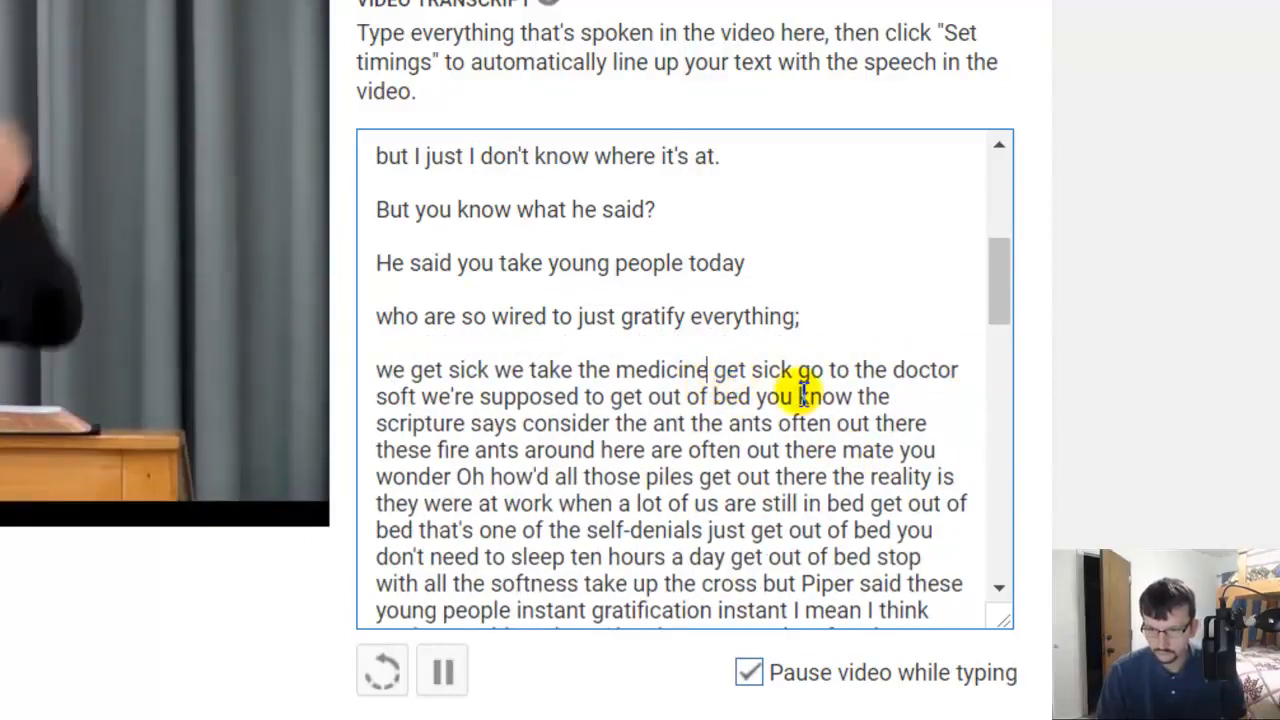
pyautogui.write(',')
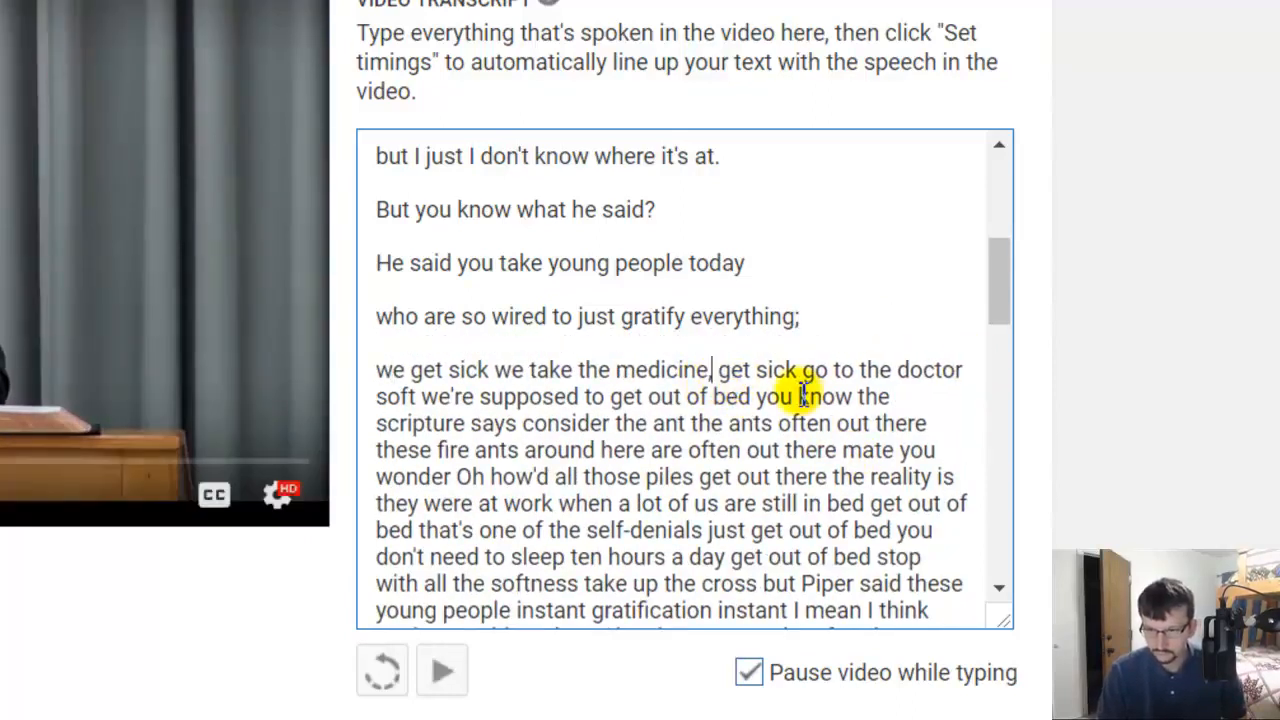
pyautogui.press('Return')
pyautogui.press('Return')
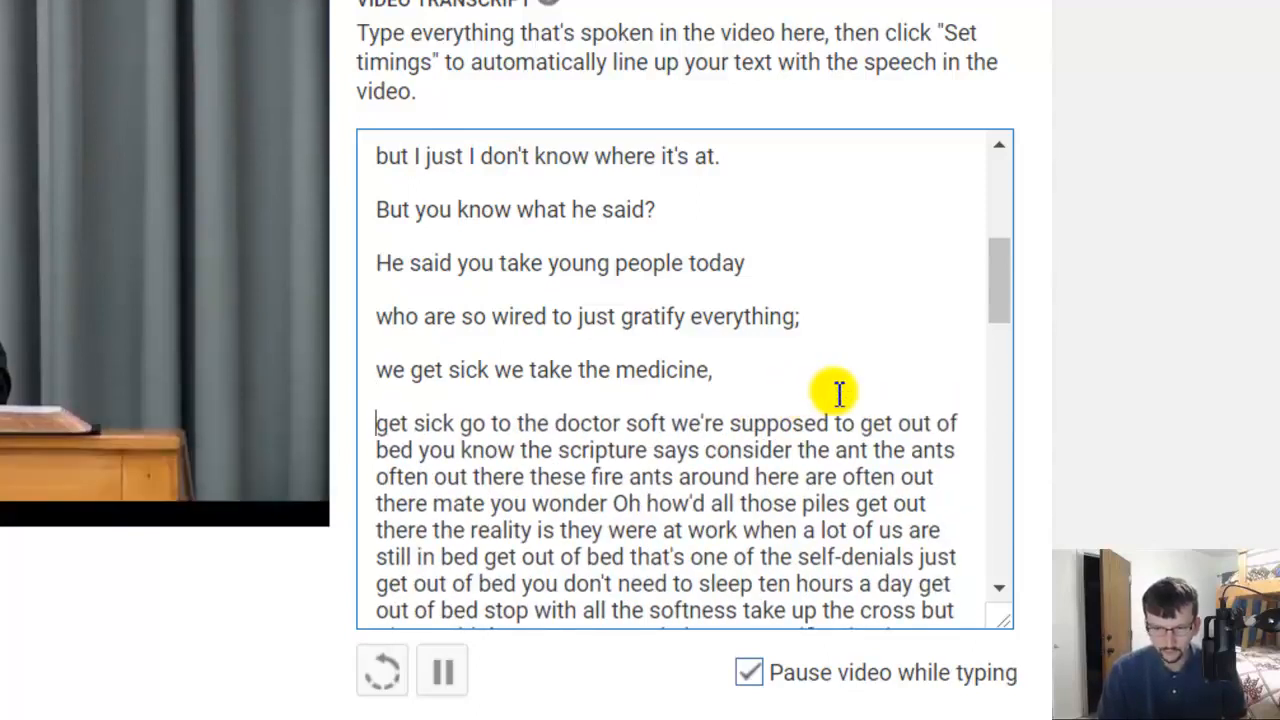
# End "get sick go to the doctor" with a period and start a new block with capitalized "Soft"
pyautogui.click(2, 350)
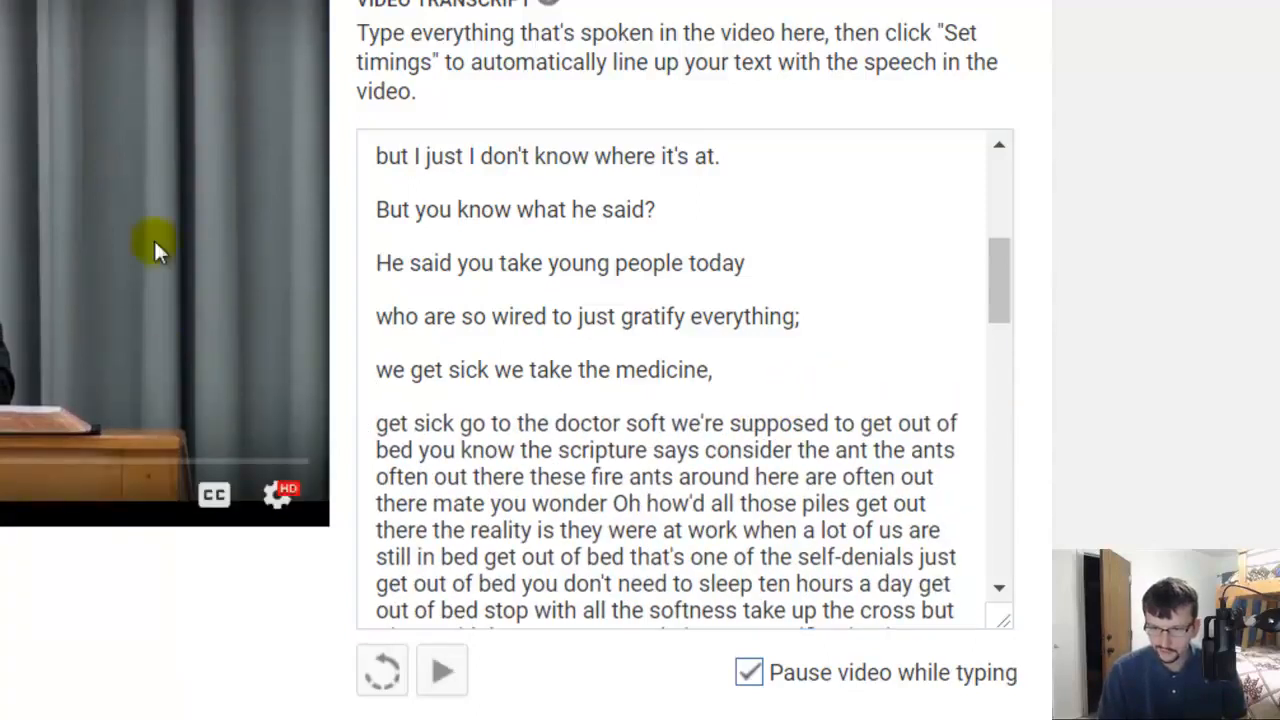
pyautogui.click(812, 352)
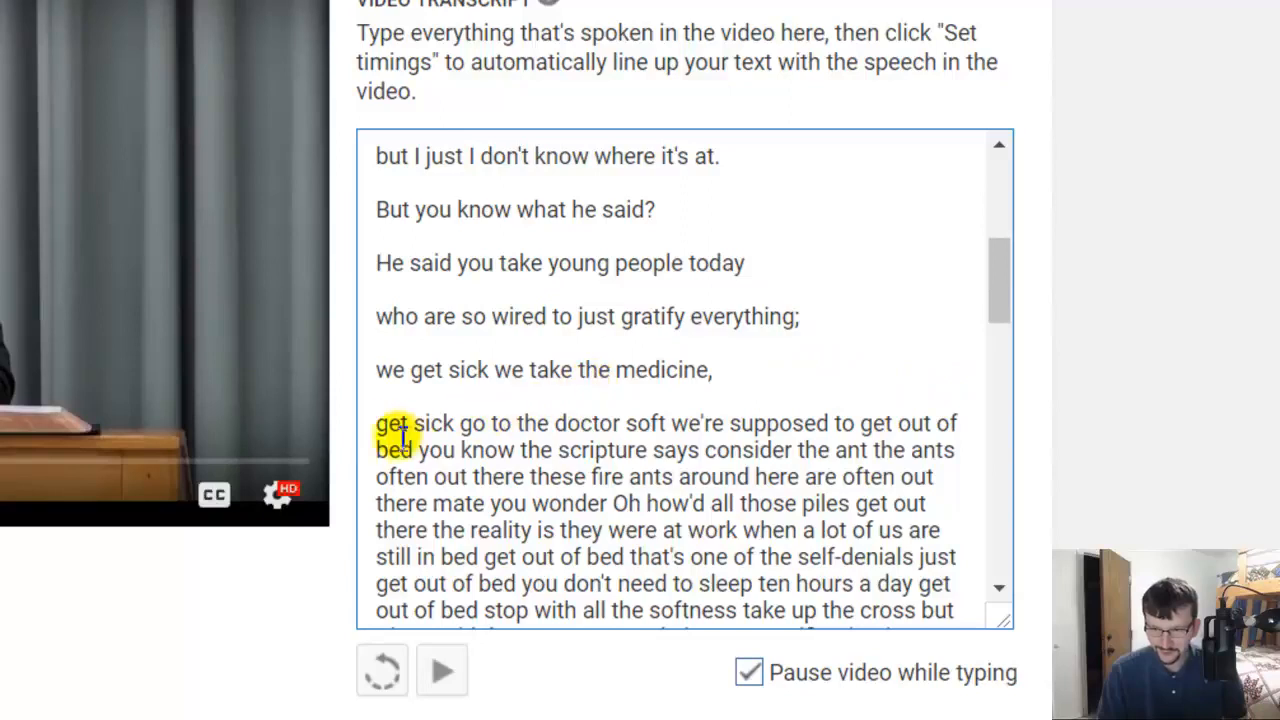
pyautogui.click(624, 423)
pyautogui.press('BackSpace')
pyautogui.write('.')
pyautogui.press('Return')
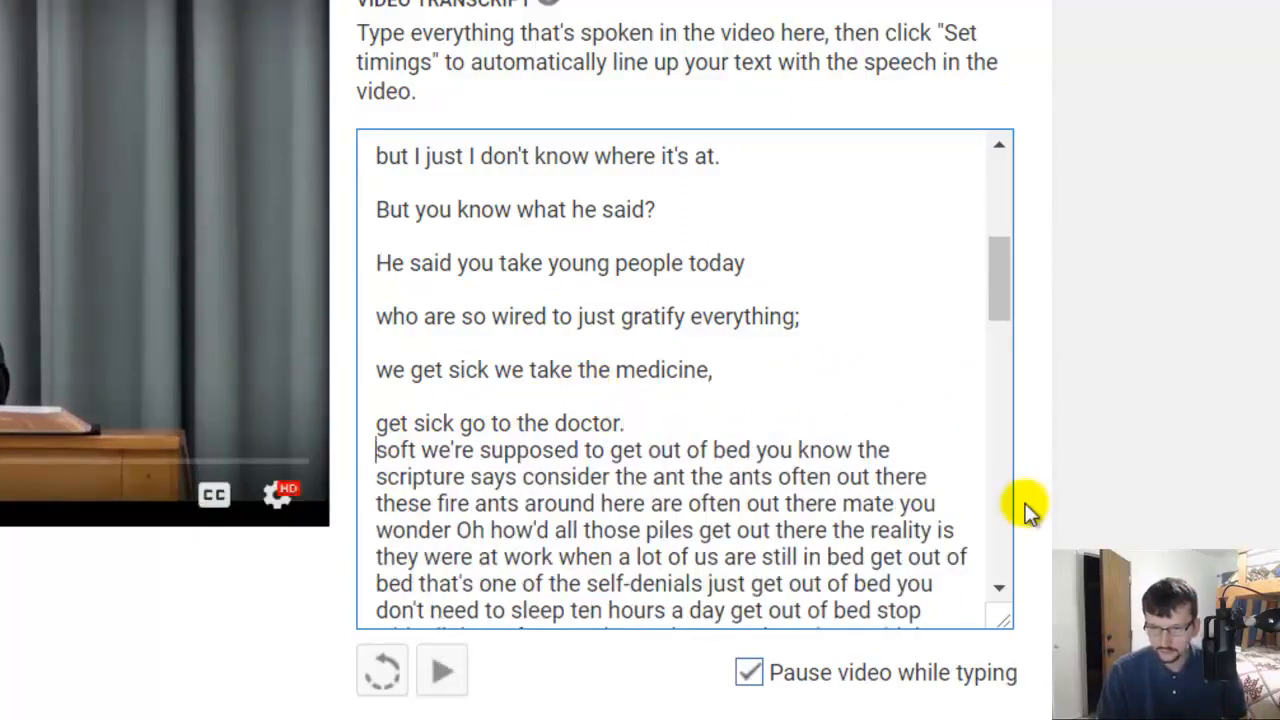
pyautogui.press('Return')
pyautogui.press('Delete')
pyautogui.write('S')
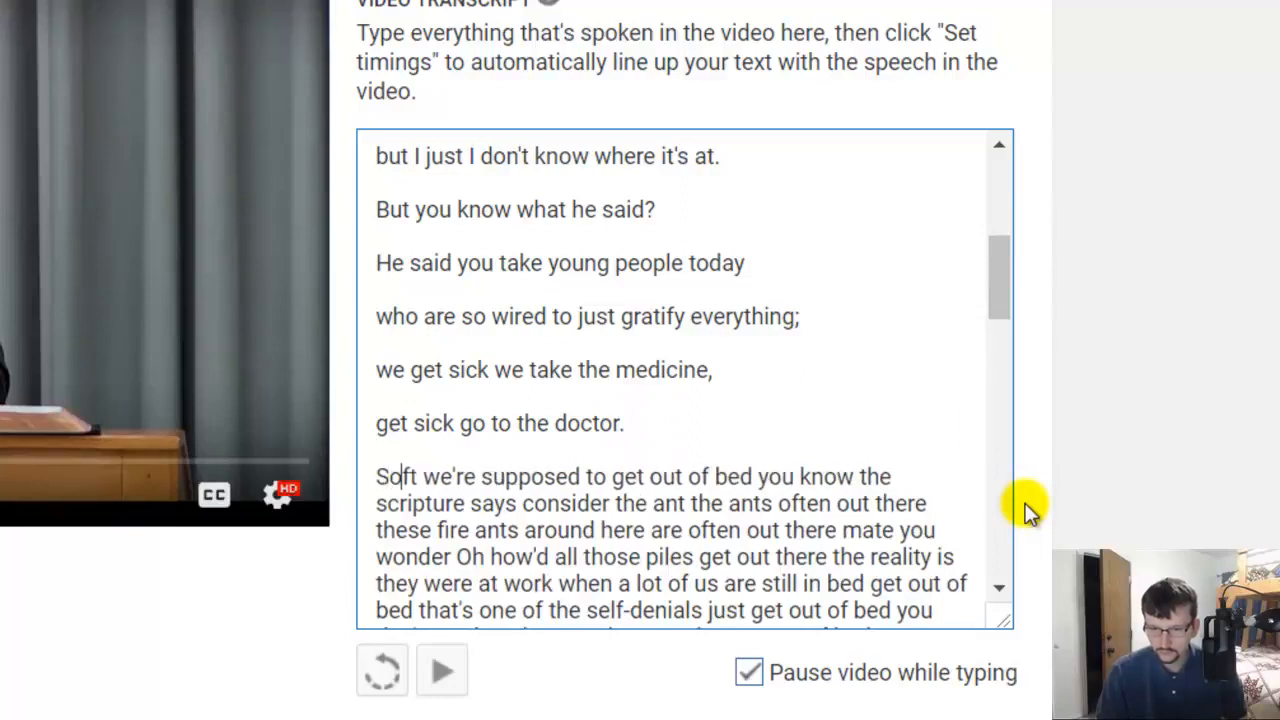
# Add a period after "Soft" and start a new block with capitalized "We're"
pyautogui.press('Right')
pyautogui.write('.')
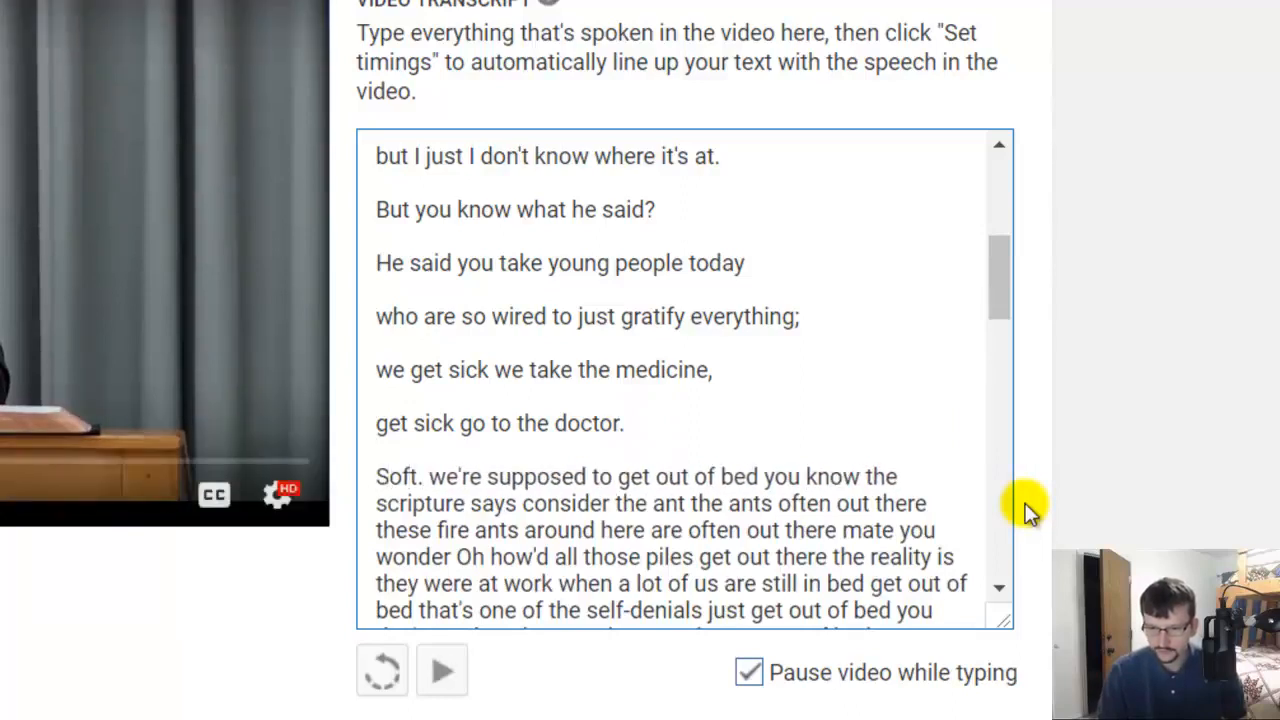
pyautogui.press('Delete')
pyautogui.press('Return')
pyautogui.press('Return')
pyautogui.press('Delete')
pyautogui.write('W')
# End "We're supposed to get out of bed" with a period and start a new block with capitalized "You"
pyautogui.scroll(-1, 945, 428)
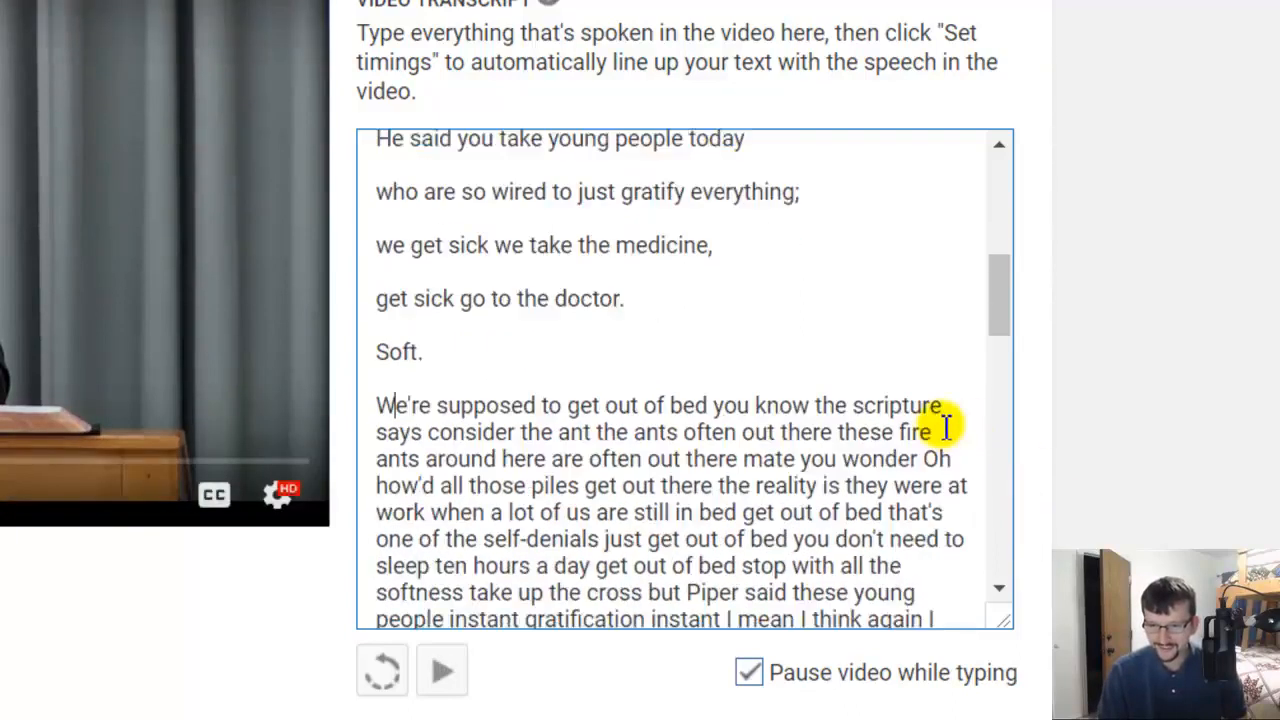
pyautogui.scroll(-4, 930, 428)
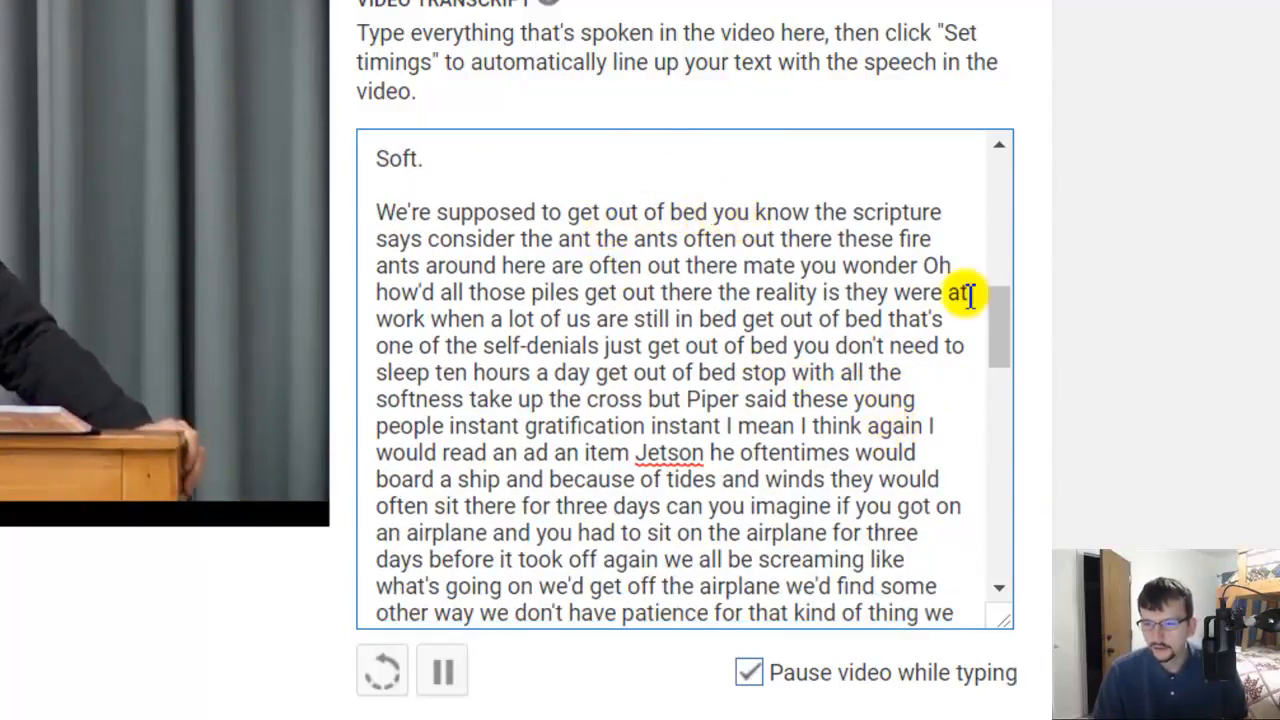
pyautogui.write('.')
pyautogui.press('Delete')
pyautogui.press('Return')
pyautogui.press('Return')
pyautogui.press('Delete')
pyautogui.write('Y')
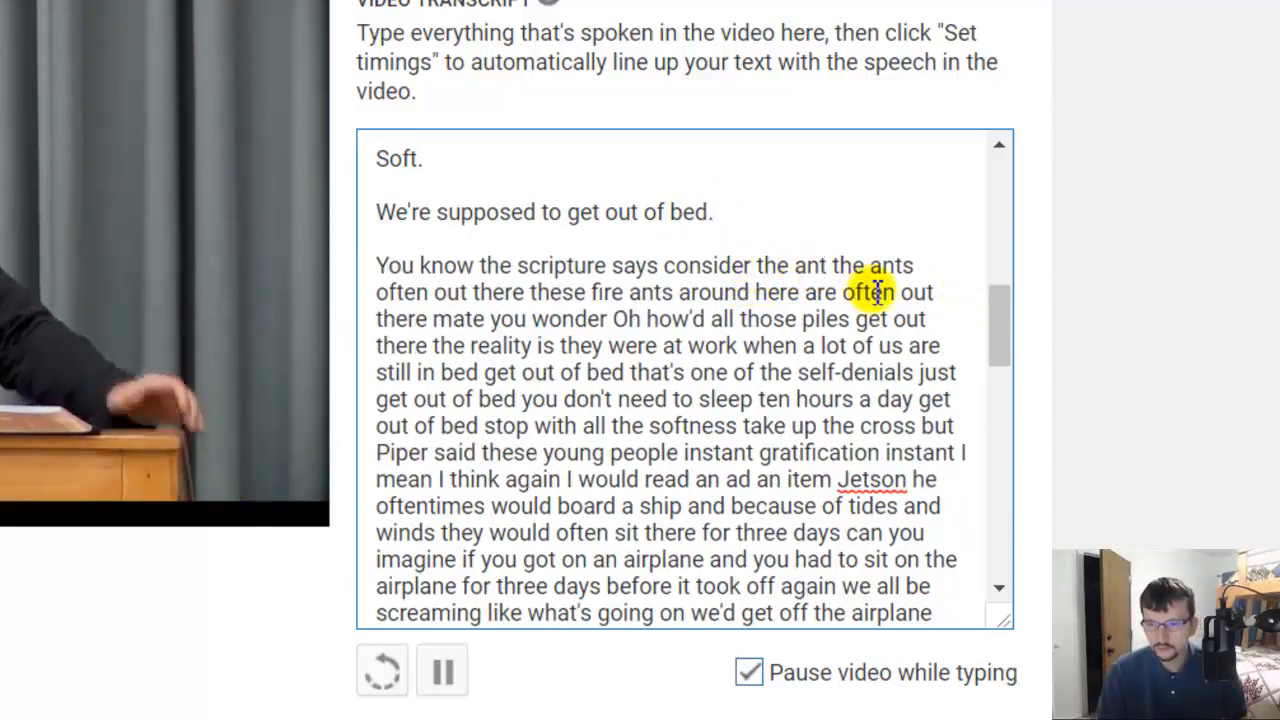
# End the scripture line with "consider the ants?" and start a new block with capitalized "The"
pyautogui.write('s?')
pyautogui.press('Return')
pyautogui.press('Return')
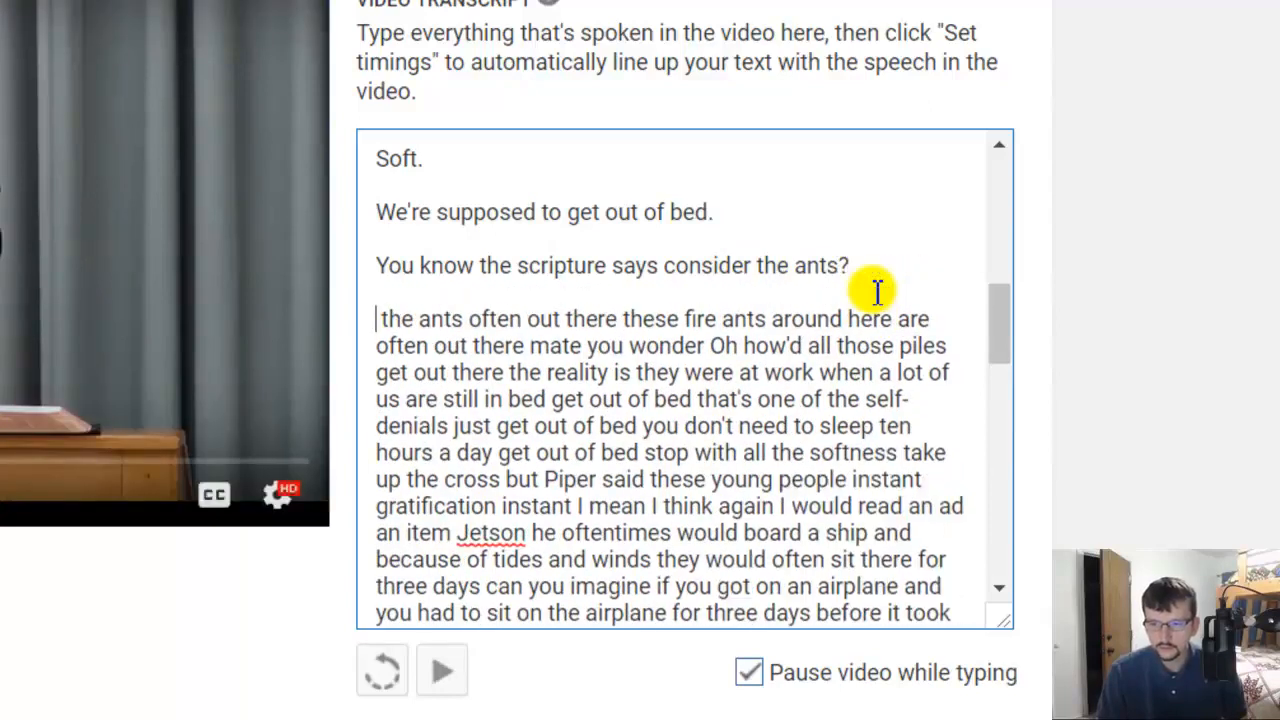
pyautogui.press('Delete')
pyautogui.press('Delete')
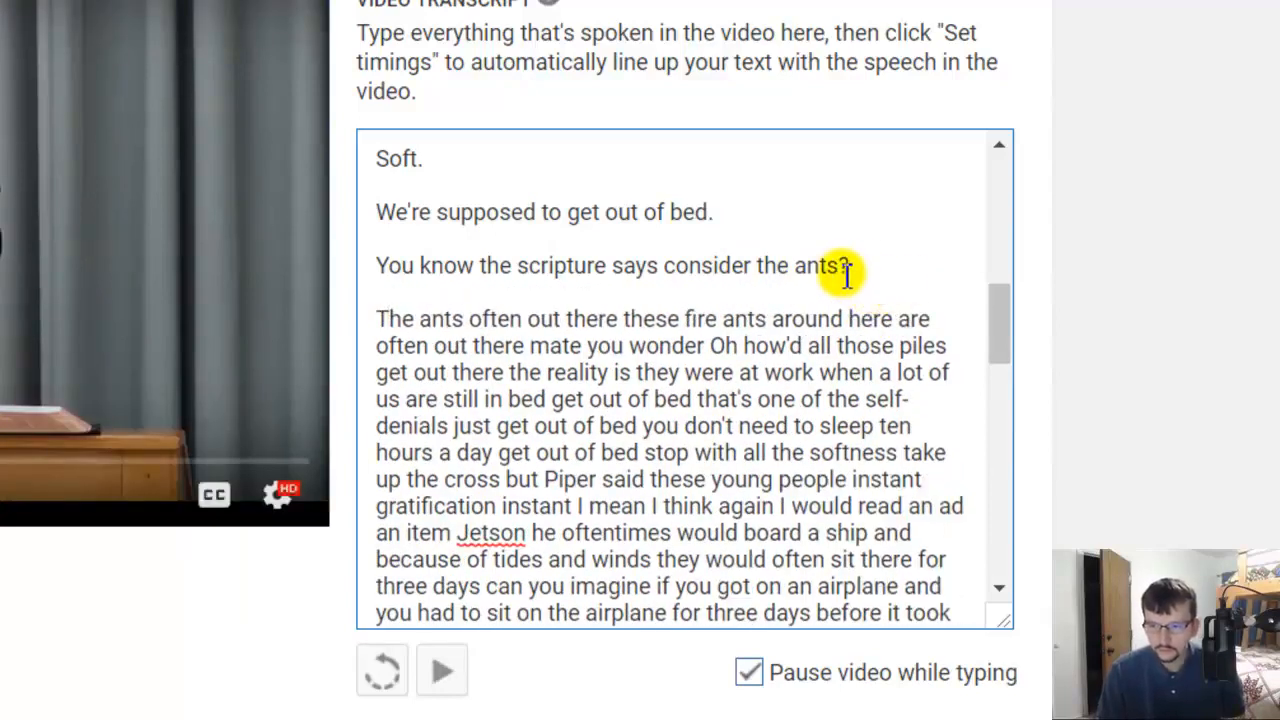
# Correct "consider the ants?" to "consider the ant?" and replace the following block's opening up to "fire" with "These fire"
pyautogui.click(845, 272)
pyautogui.press('BackSpace')
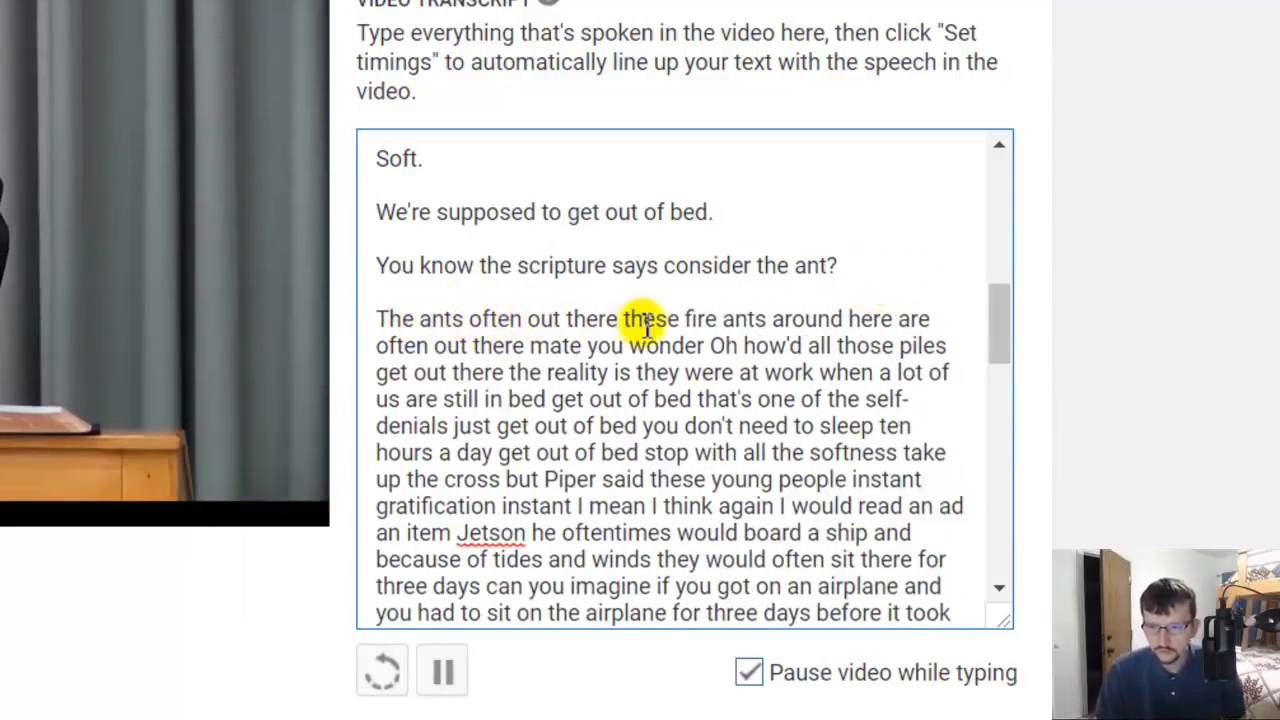
pyautogui.moveTo(336, 317); pyautogui.dragTo(340, 314)
pyautogui.write('These fire ')
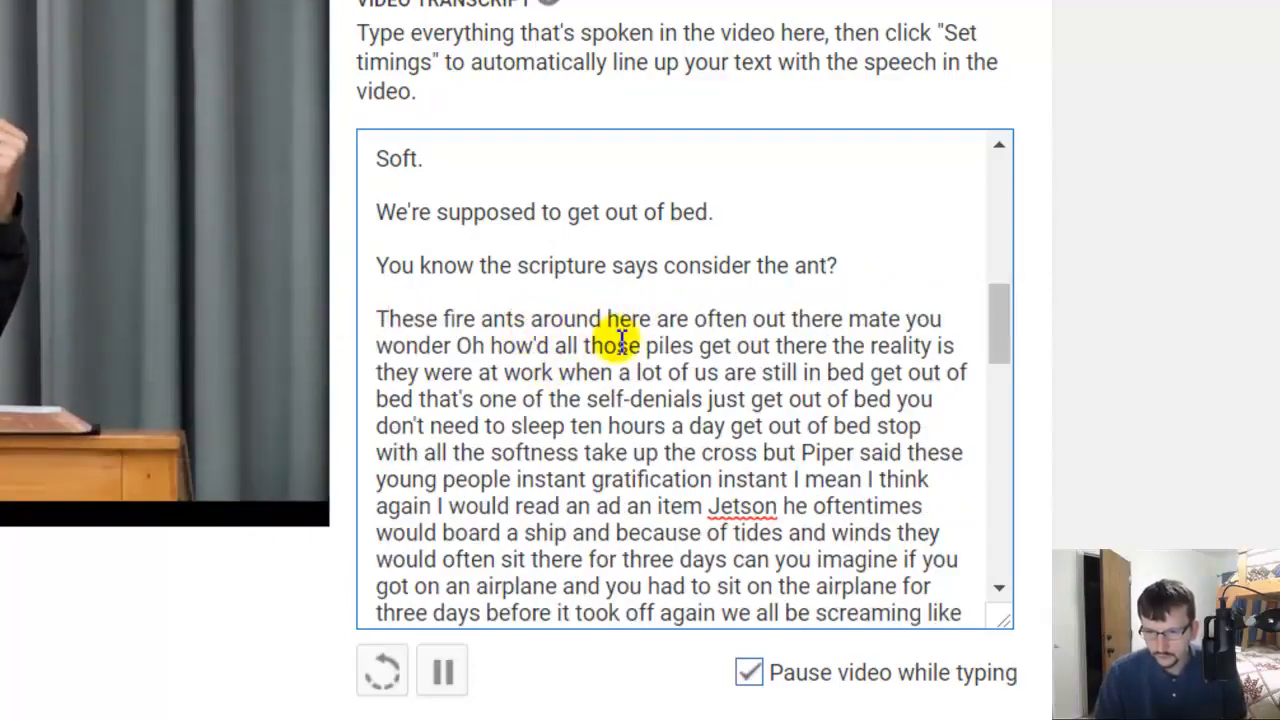
# Complete the line as "These fire ants are often out there..." and start a new block after it
pyautogui.write('ants are often out th')
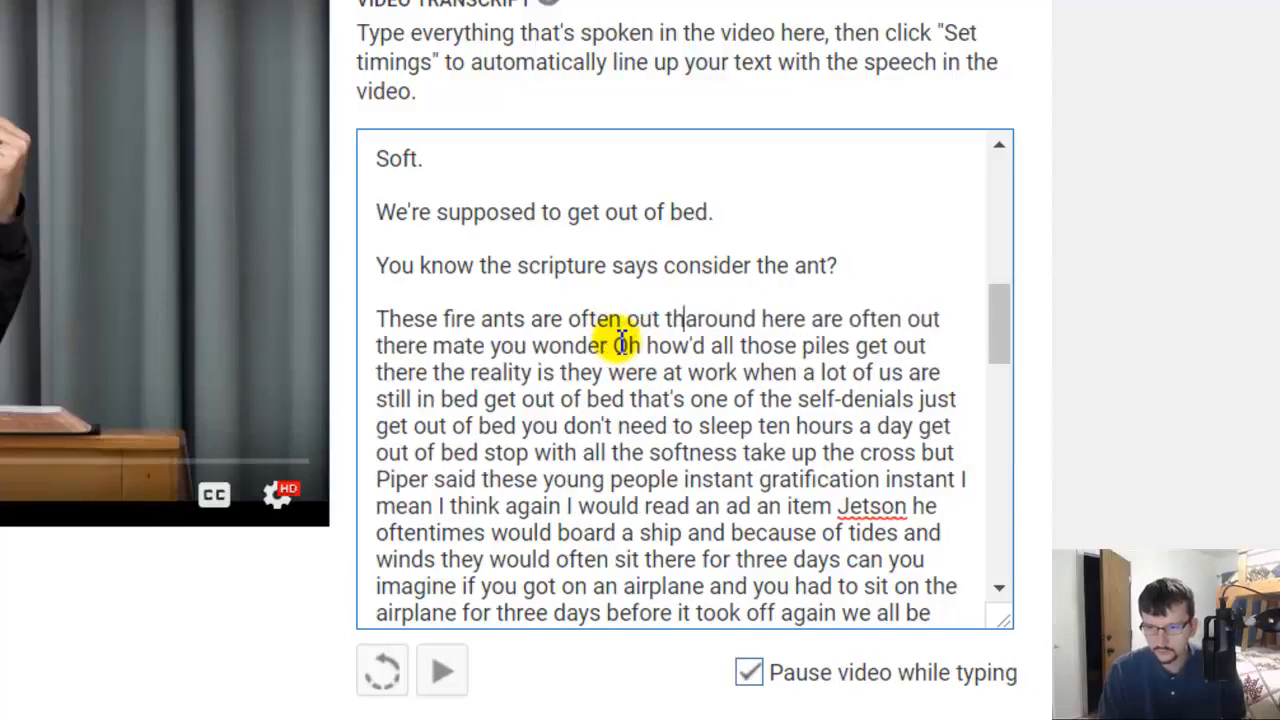
pyautogui.write('ere')
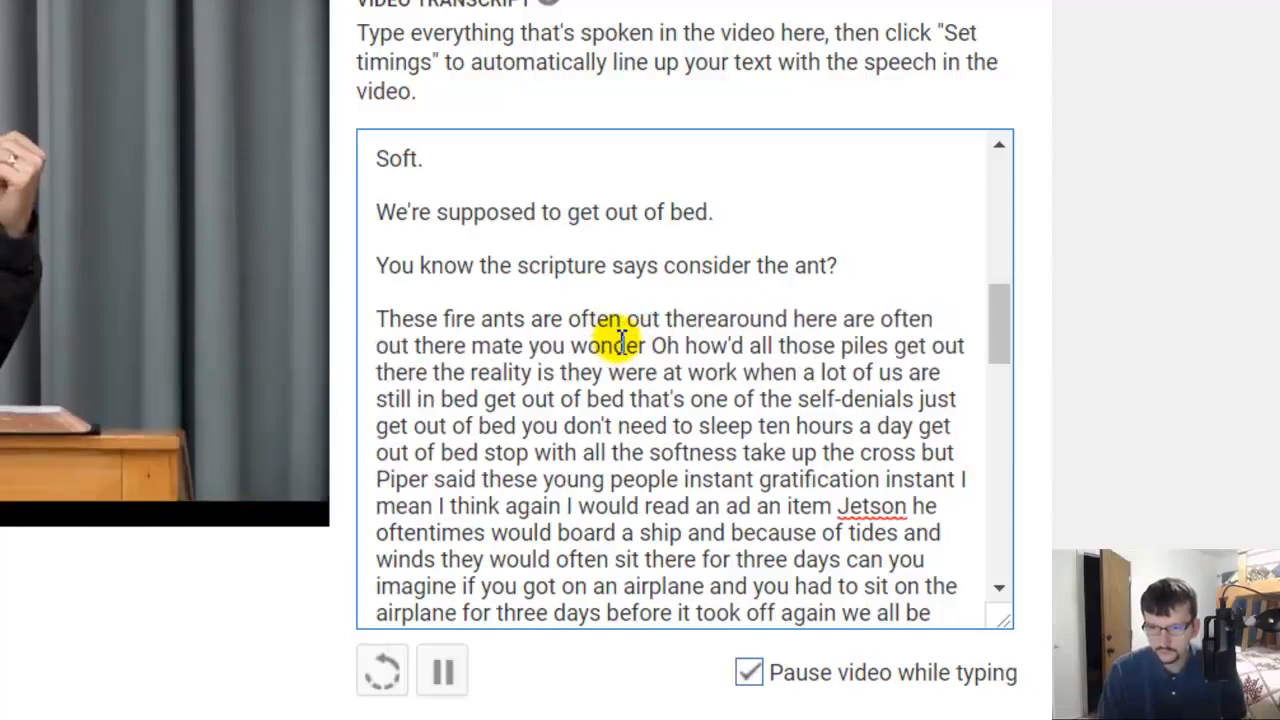
pyautogui.write('...')
pyautogui.press('Return')
pyautogui.press('Return')
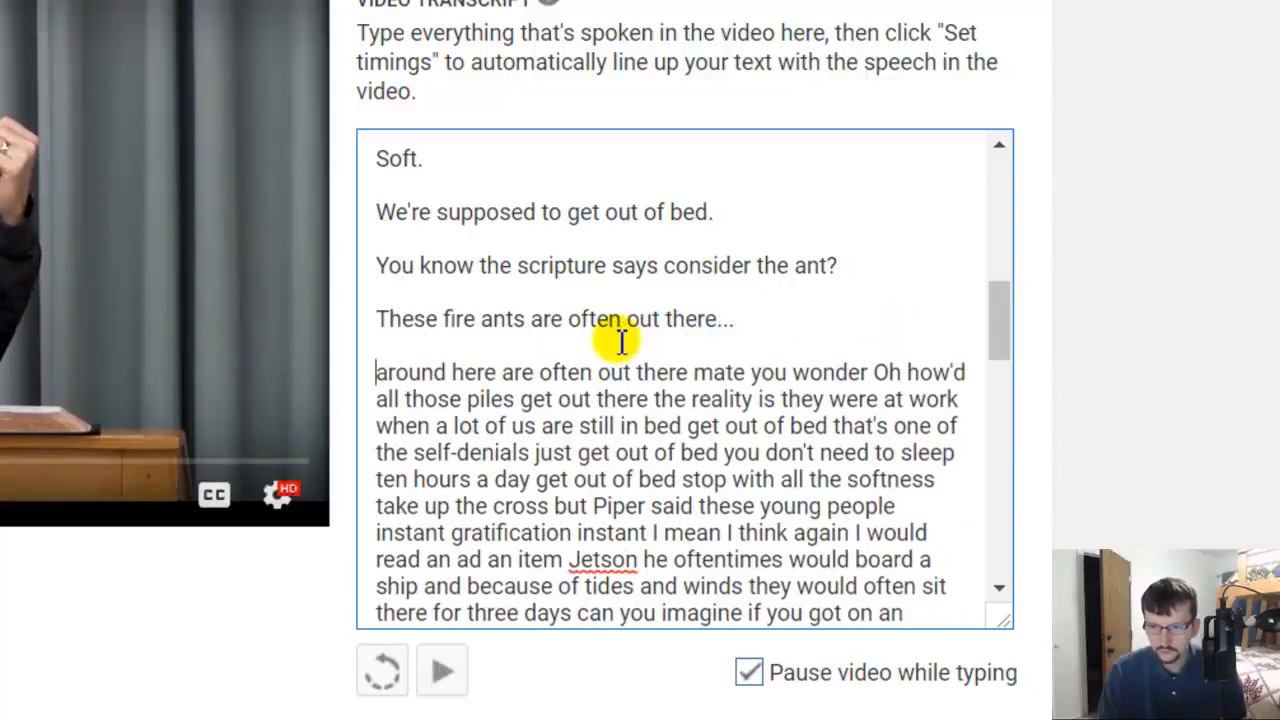
# Replace the new block's opening up to "how'd" with "you wonder how did" before "all those piles"
pyautogui.write('you wonder')
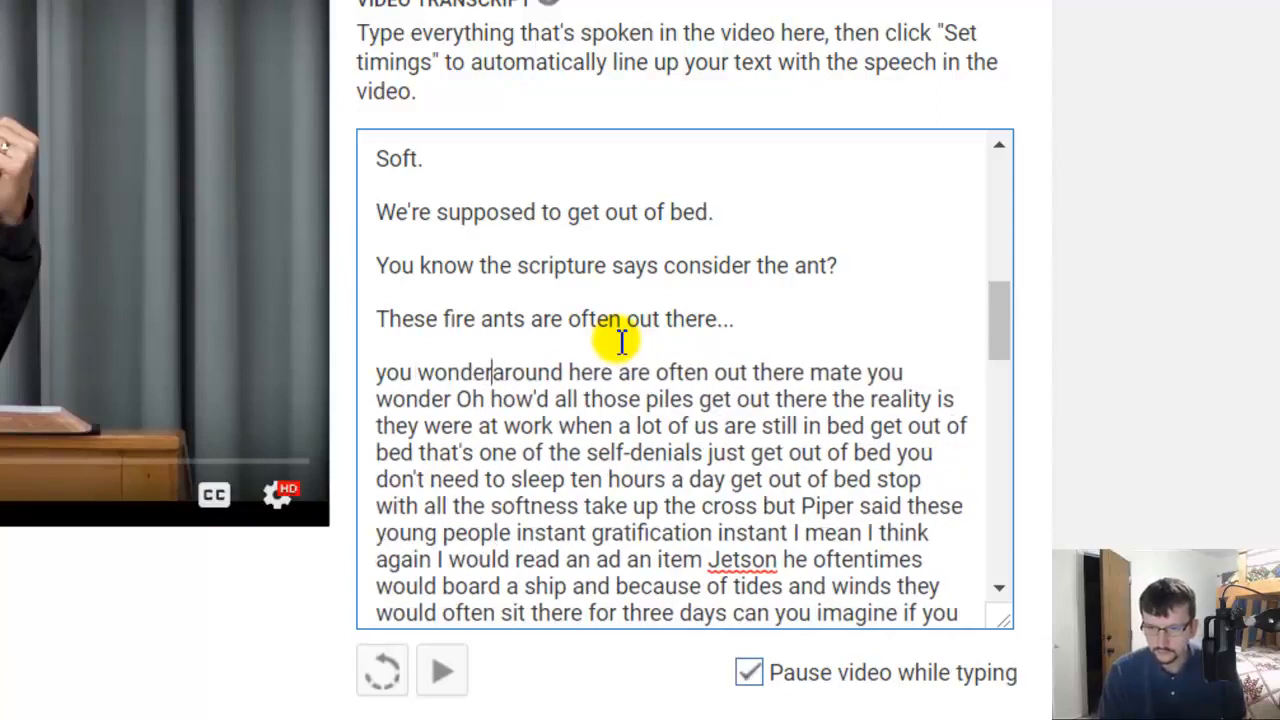
pyautogui.moveTo(490, 380); pyautogui.dragTo(485, 398)
pyautogui.press('BackSpace')
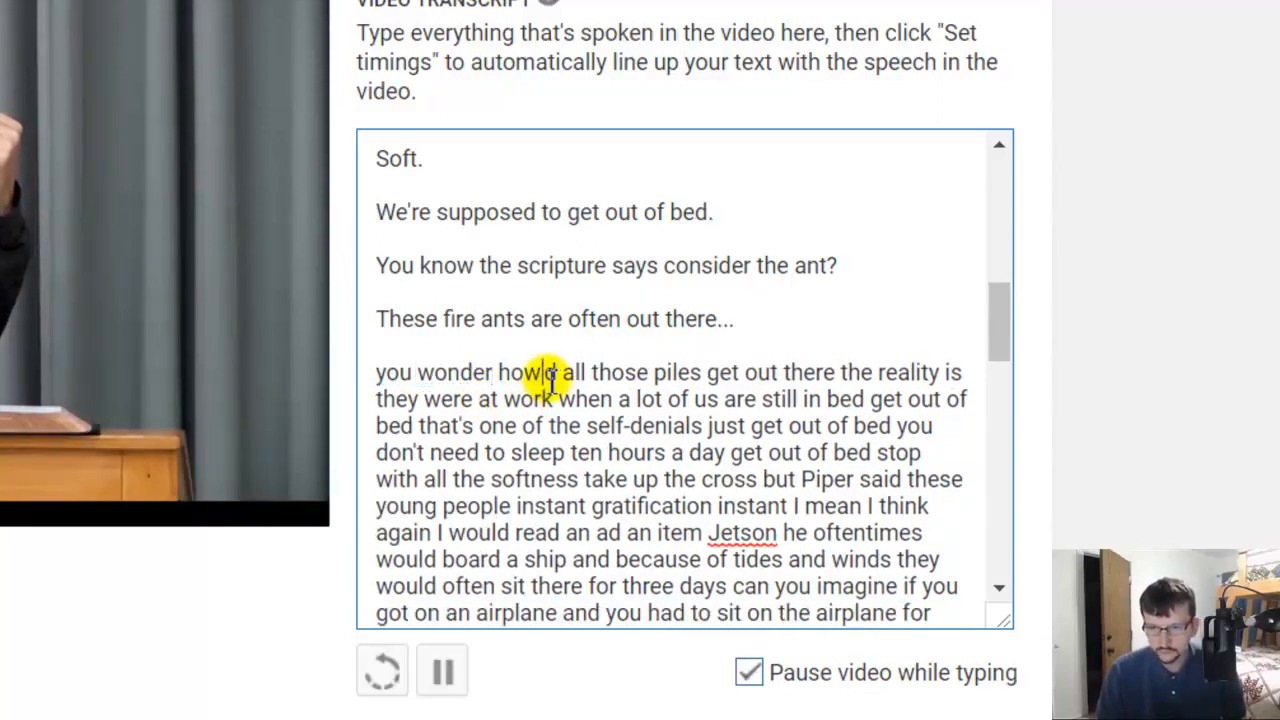
pyautogui.press('BackSpace')
pyautogui.press('BackSpace')
pyautogui.write('did')
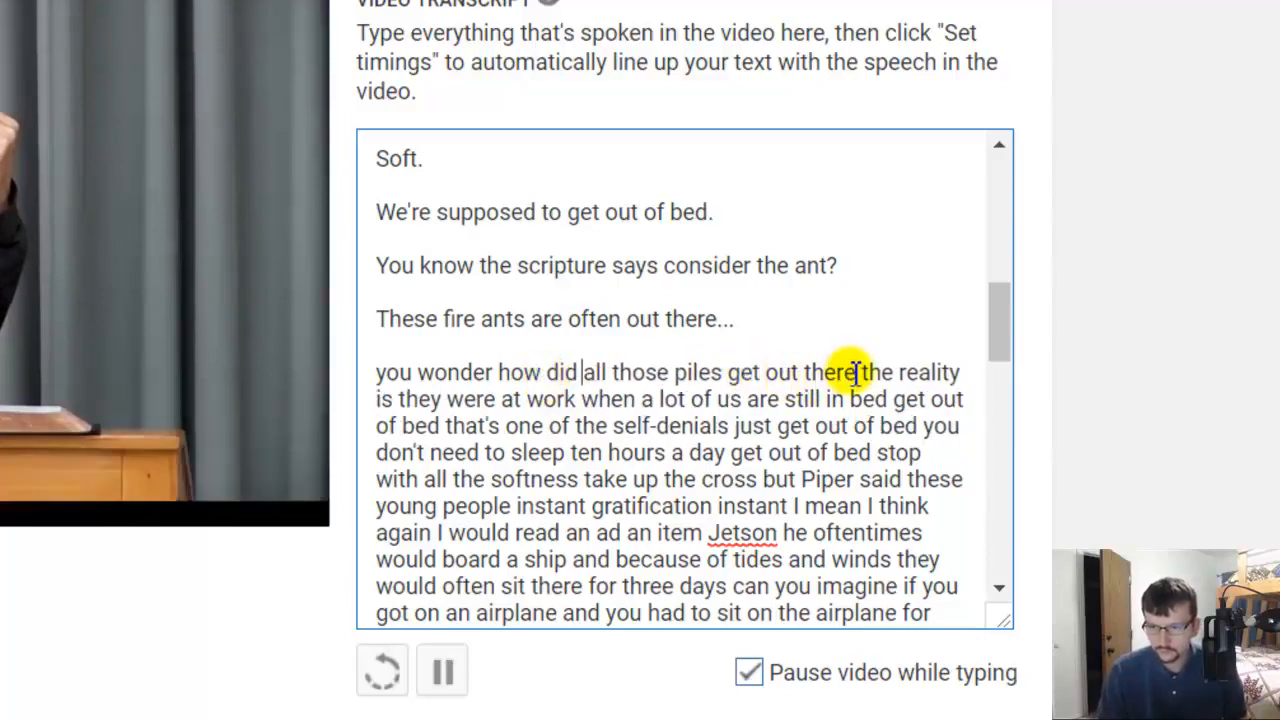
# End "you wonder how did all those piles get out there" with a question mark and start a new block with capitalized "The"
pyautogui.write(' ?')
pyautogui.press('Return')
pyautogui.press('Return')
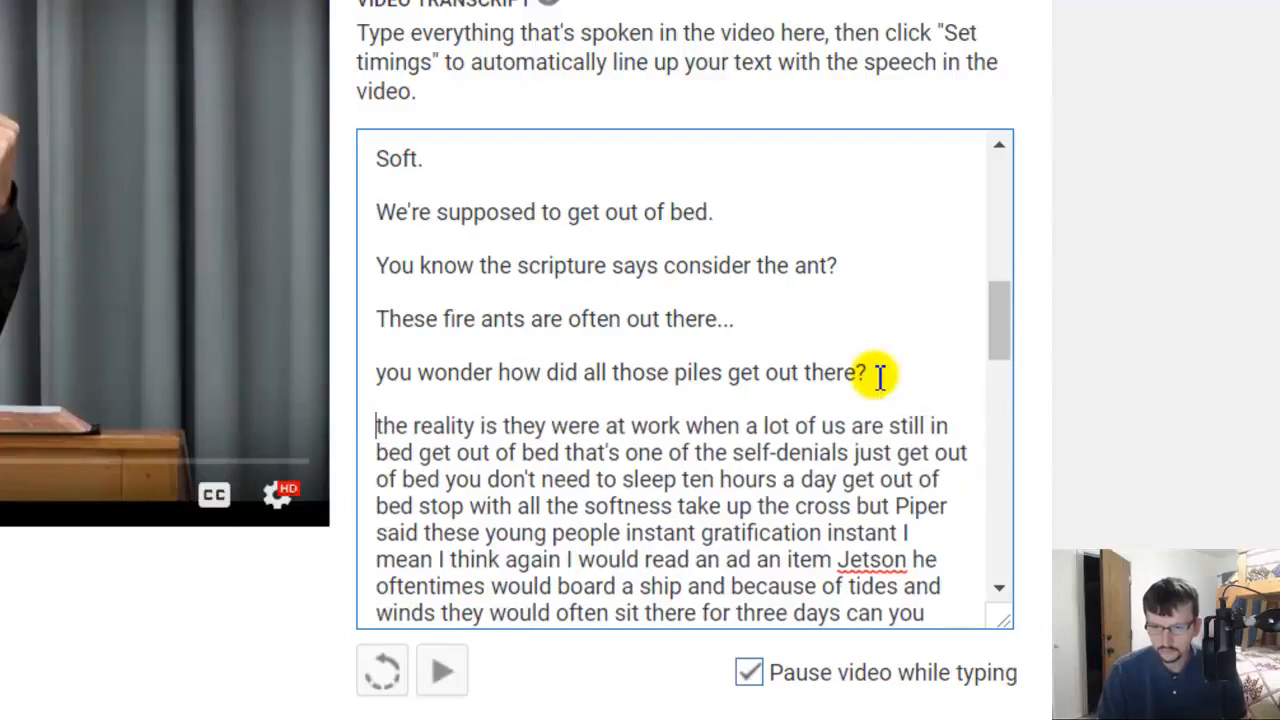
pyautogui.press('Delete')
pyautogui.write('T')
# End the sentence "a lot of us are still in bed" with a period and start a new block with capitalized "Get"
pyautogui.scroll(-3, 840, 390)
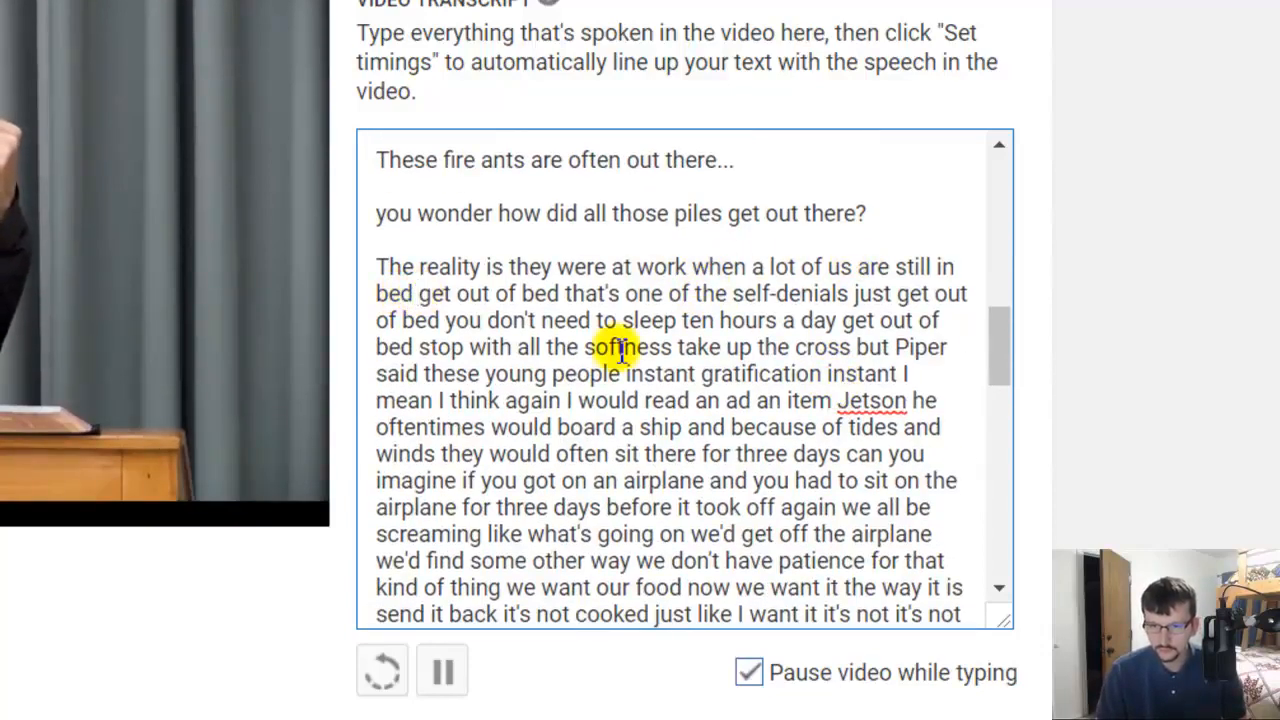
pyautogui.write('.')
pyautogui.press('Return')
pyautogui.press('Return')
pyautogui.press('Delete')
pyautogui.write('G')
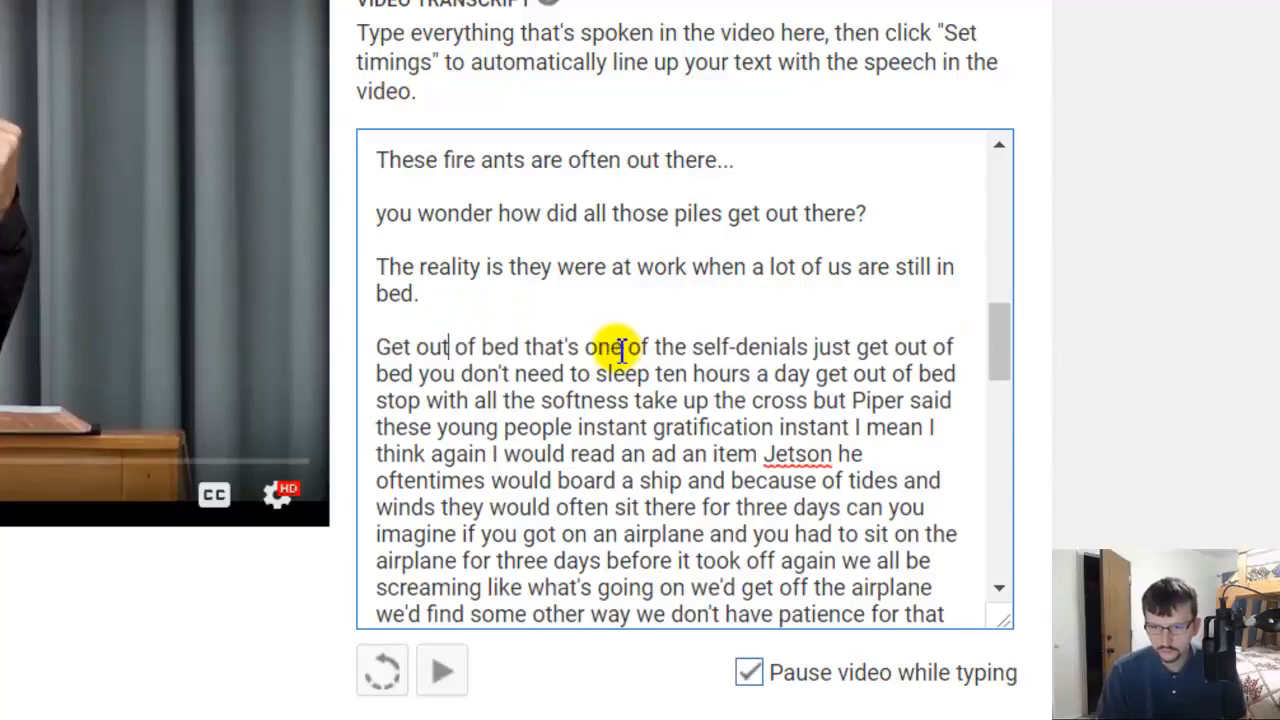
# End "Get out of bed" with an exclamation mark and start a new block with capitalized "That's"
pyautogui.press('Right')
pyautogui.press('Right')
pyautogui.press('Right')
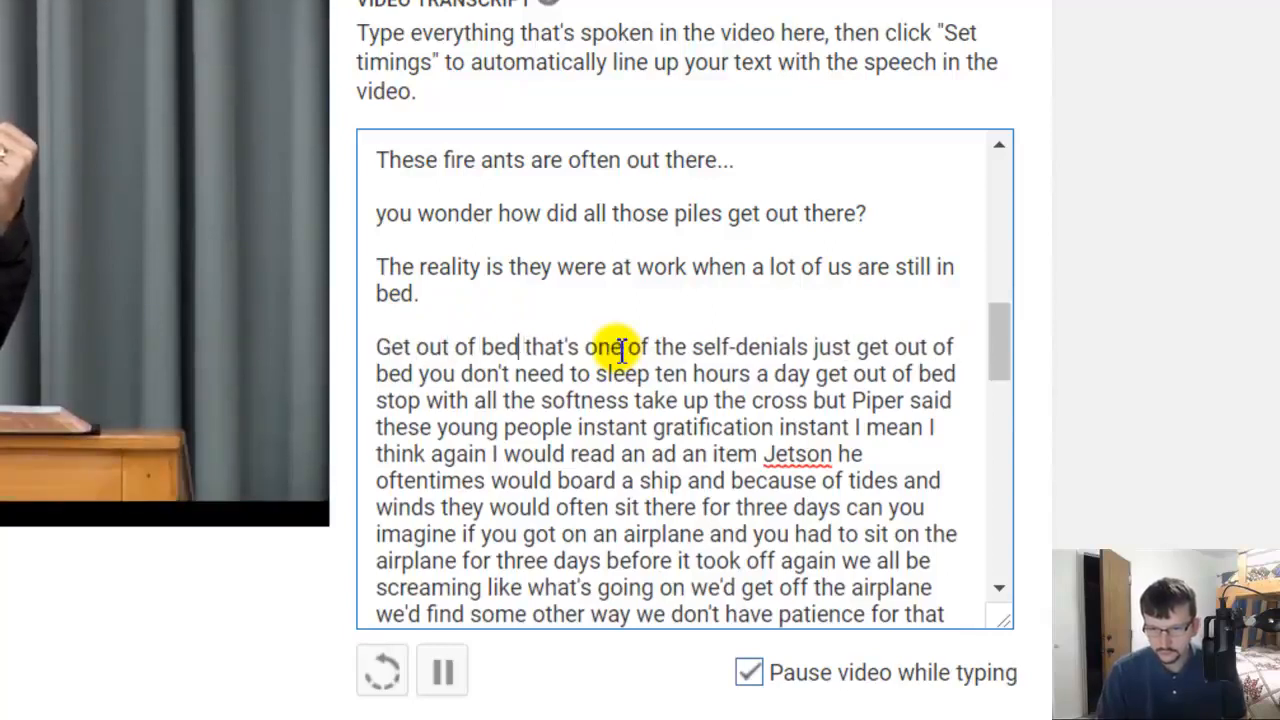
pyautogui.write('!')
pyautogui.press('Return')
pyautogui.press('Return')
pyautogui.press('Delete')
pyautogui.press('Delete')
pyautogui.write('T')
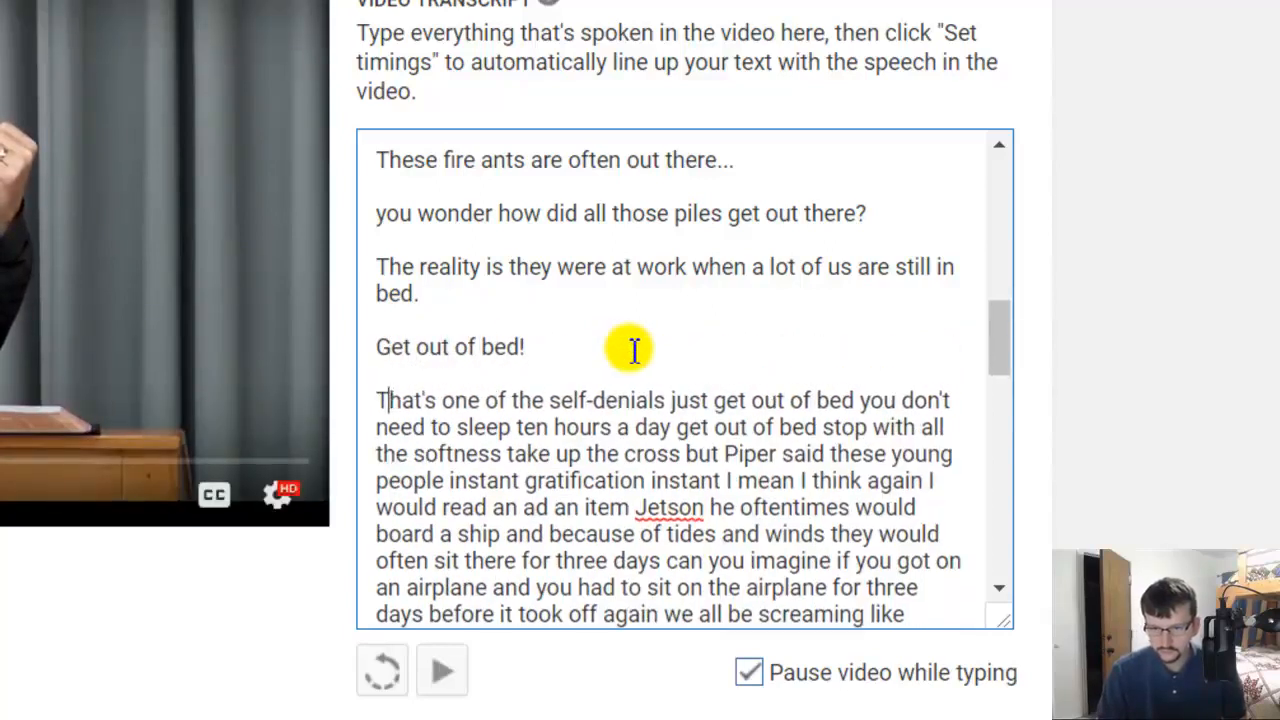
# Add a colon after "That's one of the self-denials" and start a new block with "just"
pyautogui.click(667, 400)
pyautogui.write(':')
pyautogui.press('Return')
pyautogui.press('Return')
pyautogui.press('Delete')
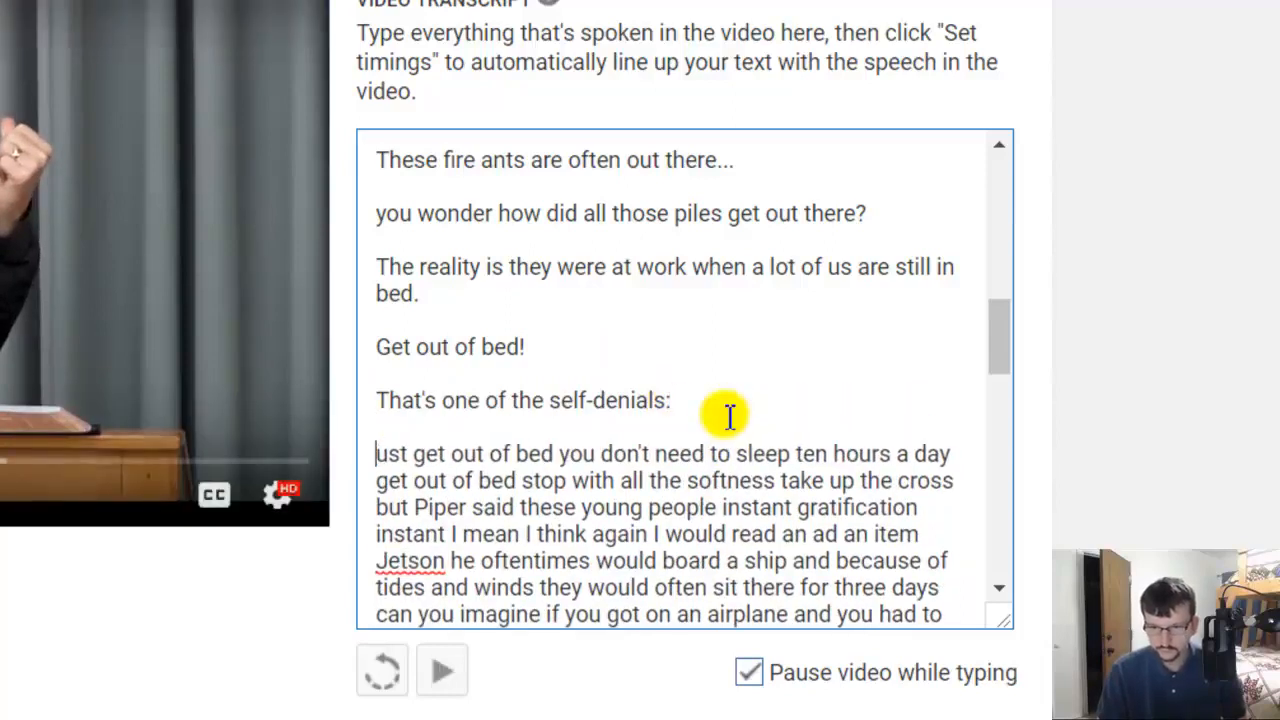
pyautogui.write('J')
# End "just get out of bed" with a period and start a new block with capitalized "You"
pyautogui.click(558, 456)
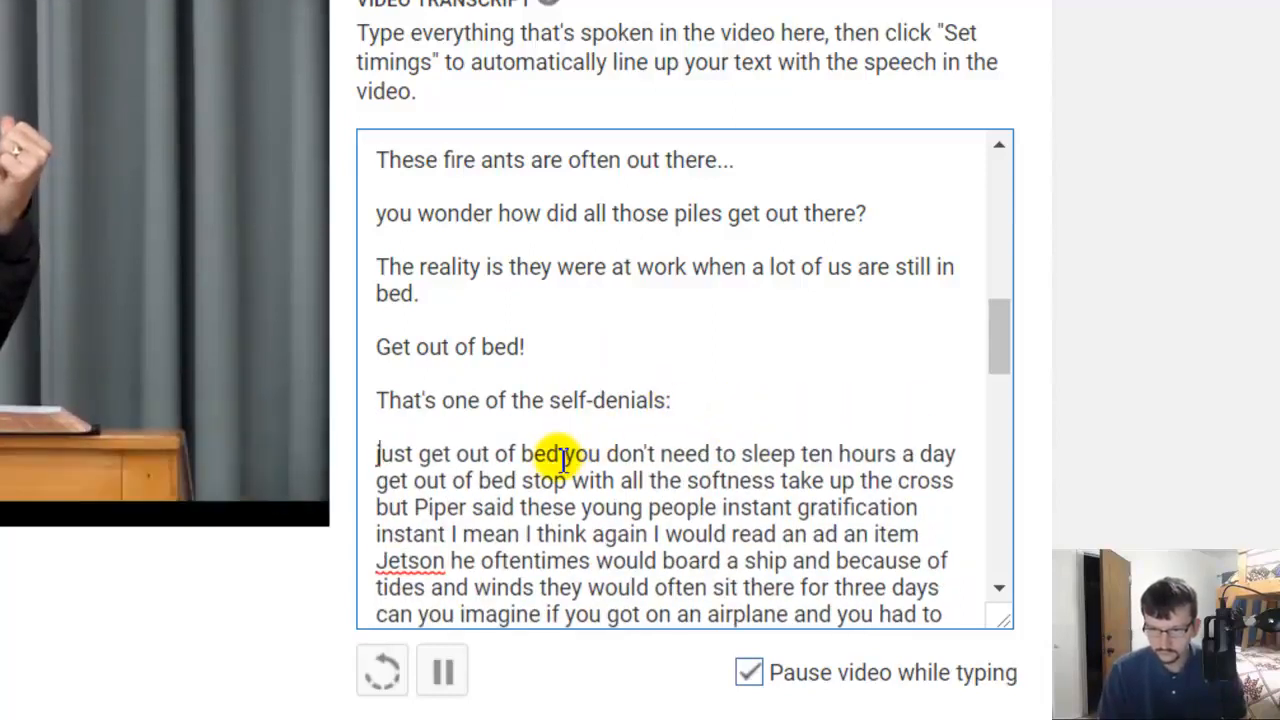
pyautogui.write('.')
pyautogui.press('Return')
pyautogui.press('Return')
pyautogui.press('Delete')
pyautogui.press('Delete')
pyautogui.write('Y')
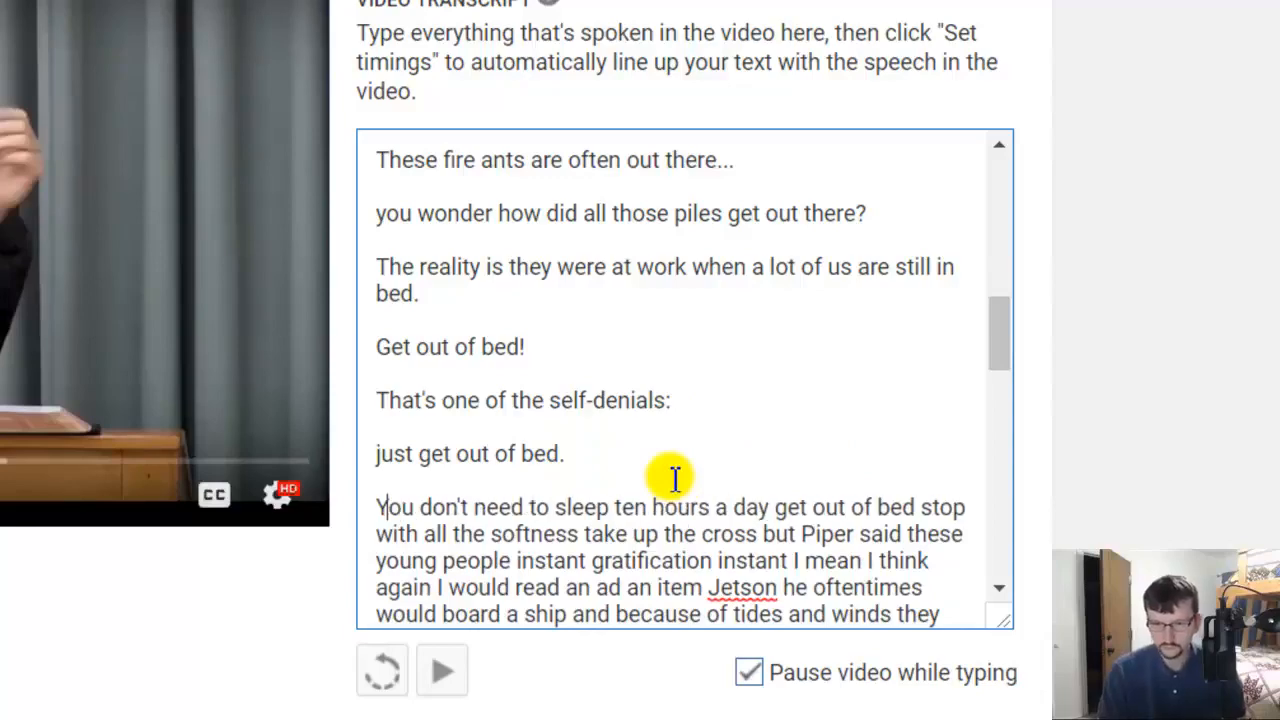
# End "You don't need to sleep ten hours a day" with a period and start a new block with capitalized "Get"
pyautogui.scroll(-5, 535, 452)
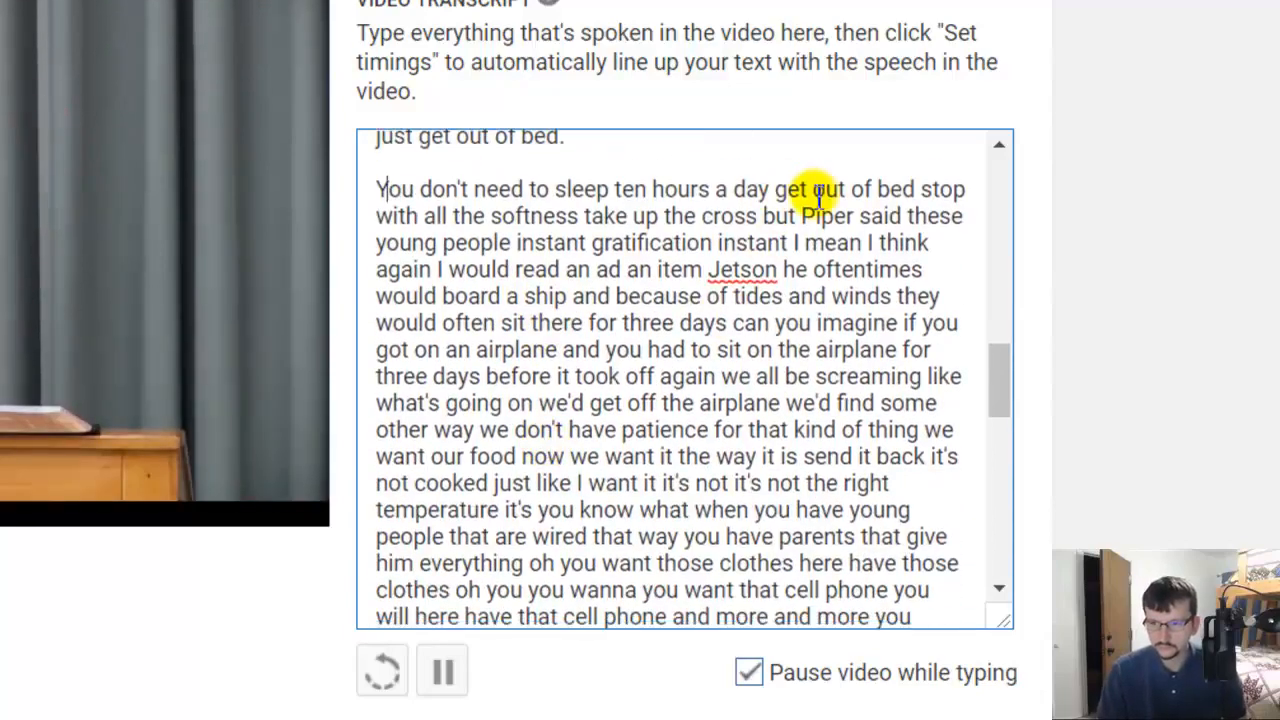
pyautogui.click(775, 189)
pyautogui.write('.')
pyautogui.press('Return')
pyautogui.press('Return')
pyautogui.press('Delete')
pyautogui.press('Delete')
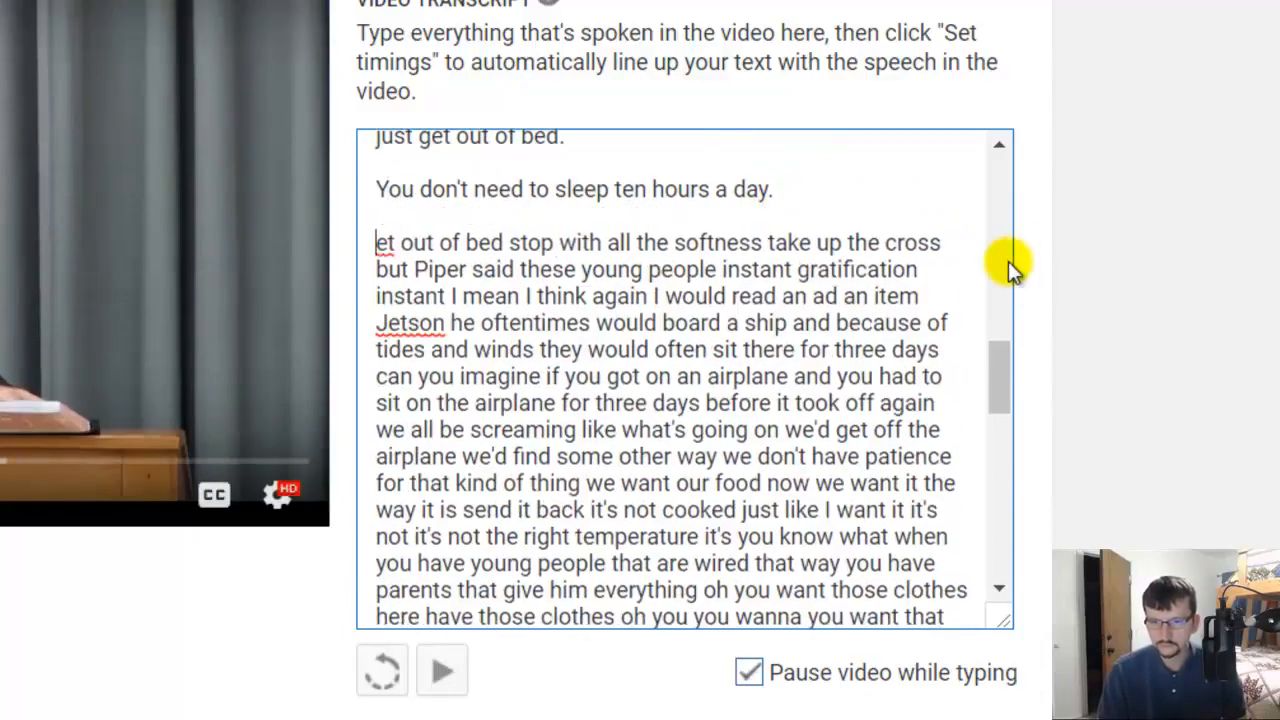
pyautogui.write('G')
# End the second "Get out of bed" line with a period and start a new block with capitalized "Stop"
pyautogui.click(527, 245)
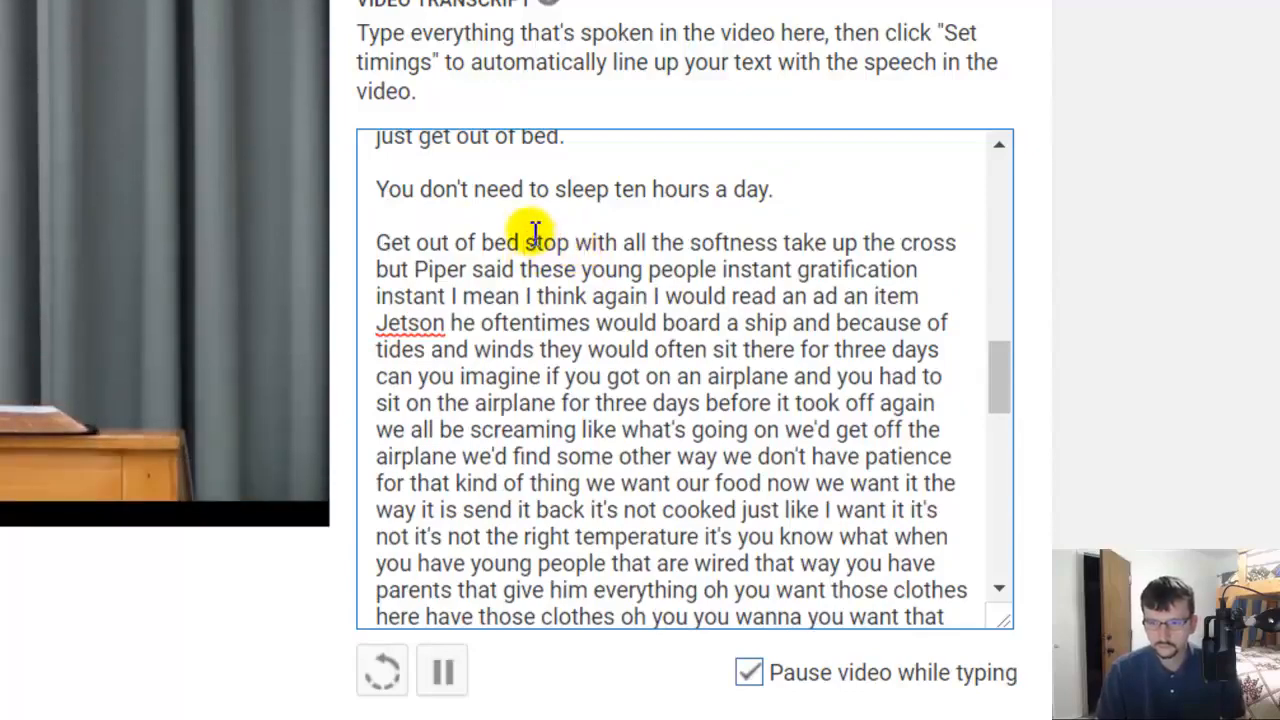
pyautogui.write('.')
pyautogui.press('Return')
pyautogui.press('Return')
pyautogui.press('Delete')
pyautogui.press('Delete')
pyautogui.write('S')
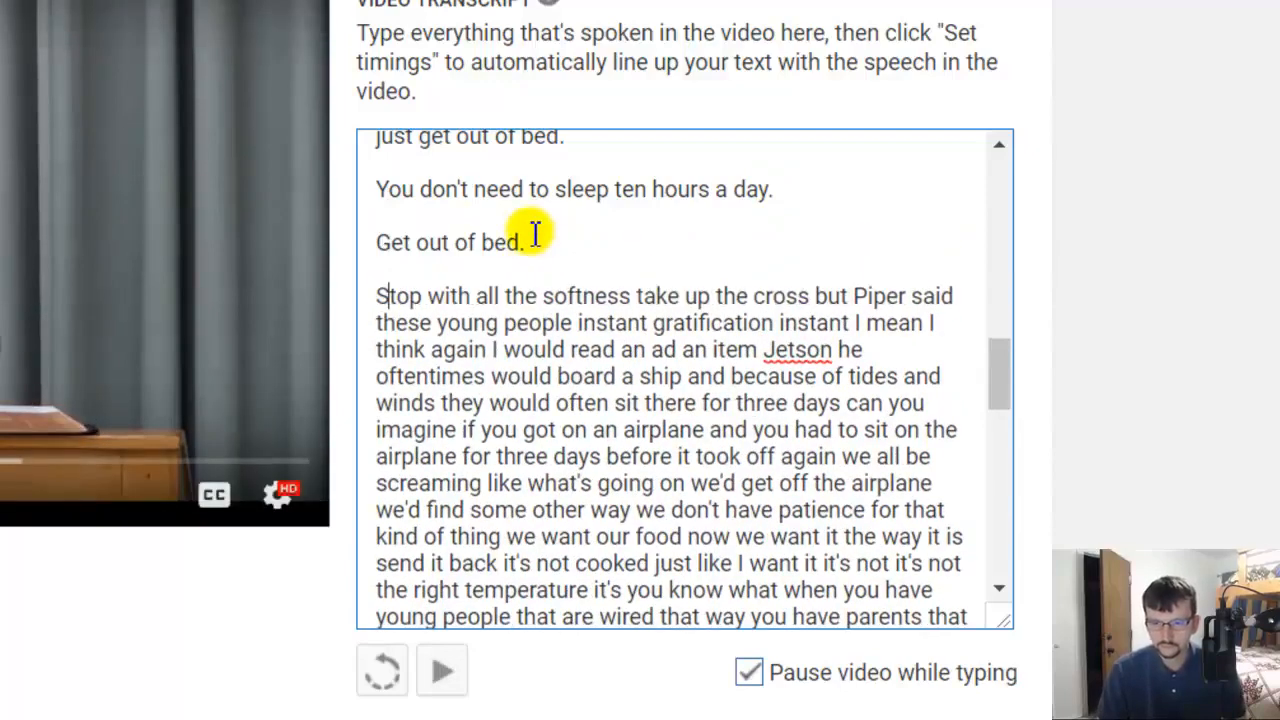
# Add a comma after "Stop with all the softness" and start a new block with "take up the cross"
pyautogui.click(636, 296)
pyautogui.write(',')
pyautogui.press('Return')
pyautogui.press('Return')
pyautogui.press('Delete')
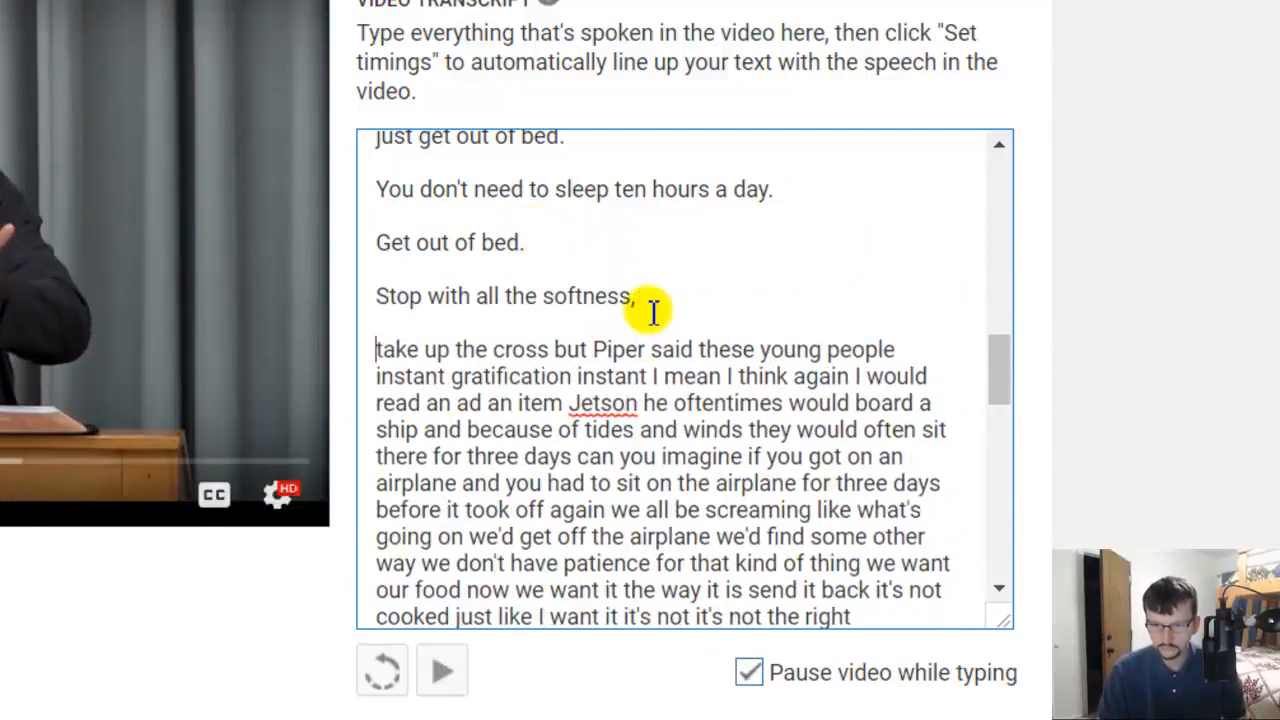
# End "take up the cross" with a period and start a new block with capitalized "But"
pyautogui.click(550, 350)
pyautogui.write('.')
pyautogui.press('Return')
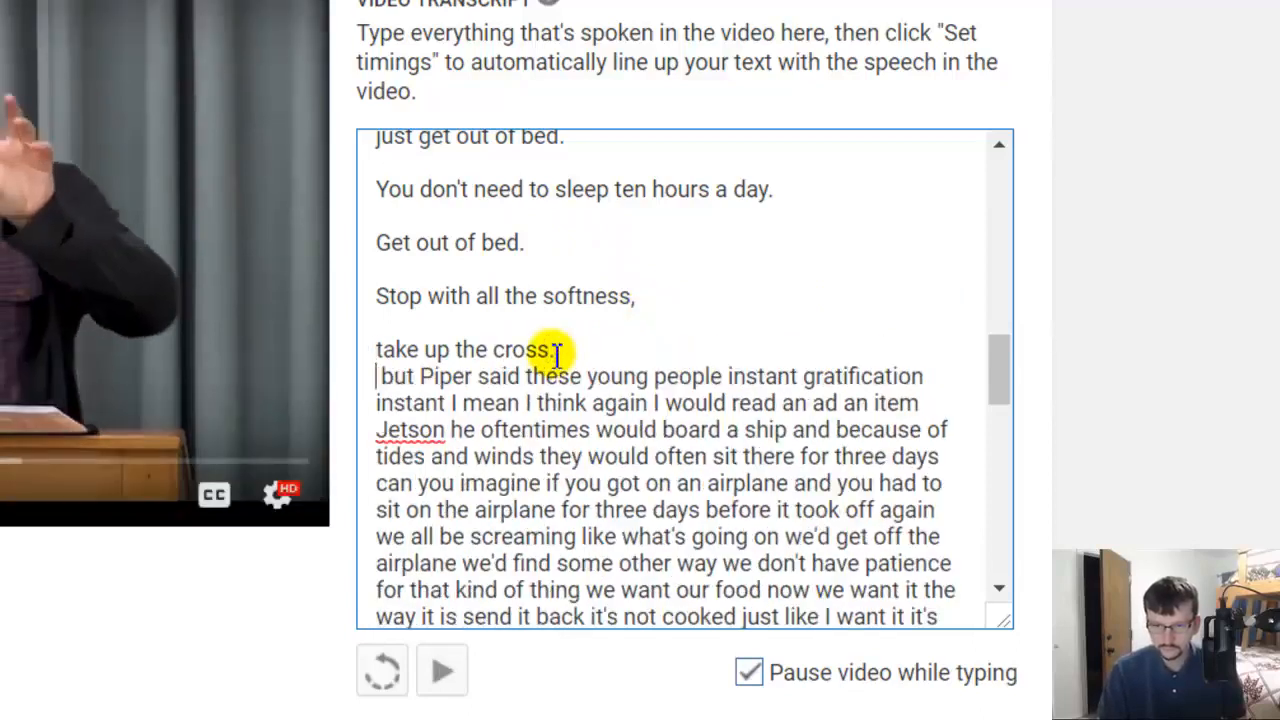
pyautogui.press('Return')
pyautogui.press('Delete')
pyautogui.press('Delete')
pyautogui.write('B')
# Split the text after "But Piper said" so that "these young people" begins a new block
pyautogui.click(515, 402)
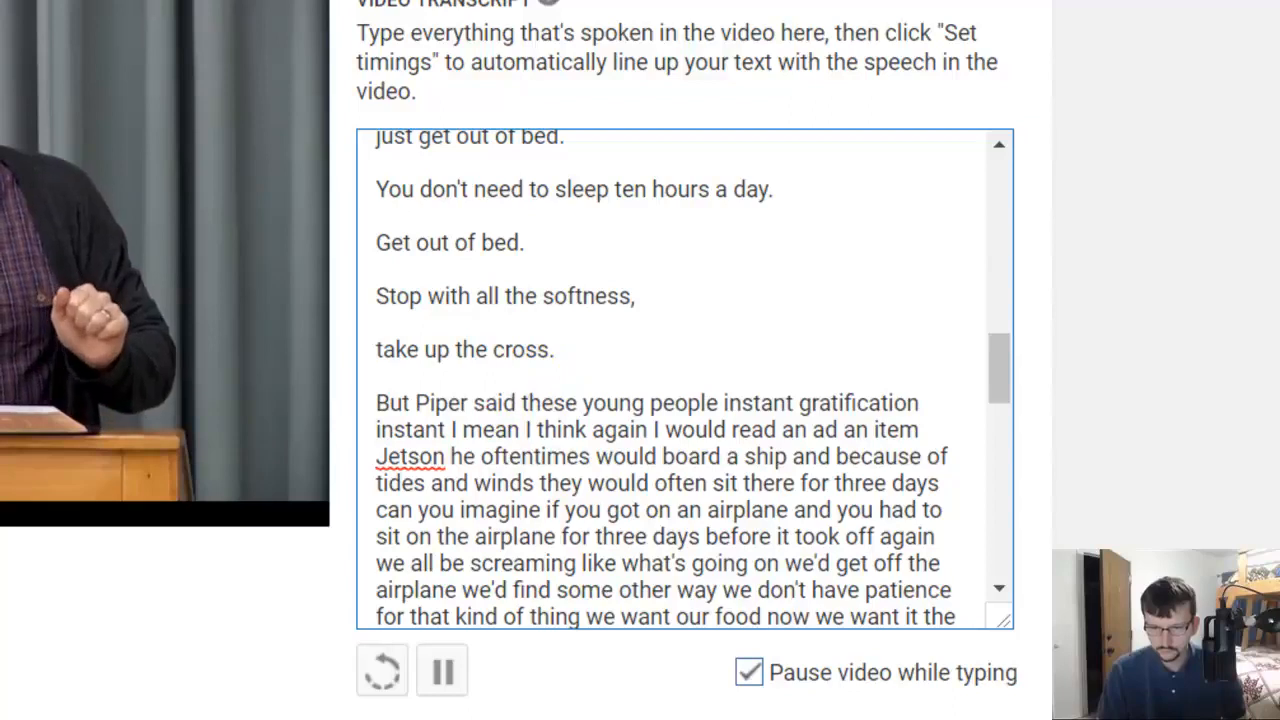
pyautogui.press('Return')
pyautogui.press('Return')
pyautogui.press('Delete')
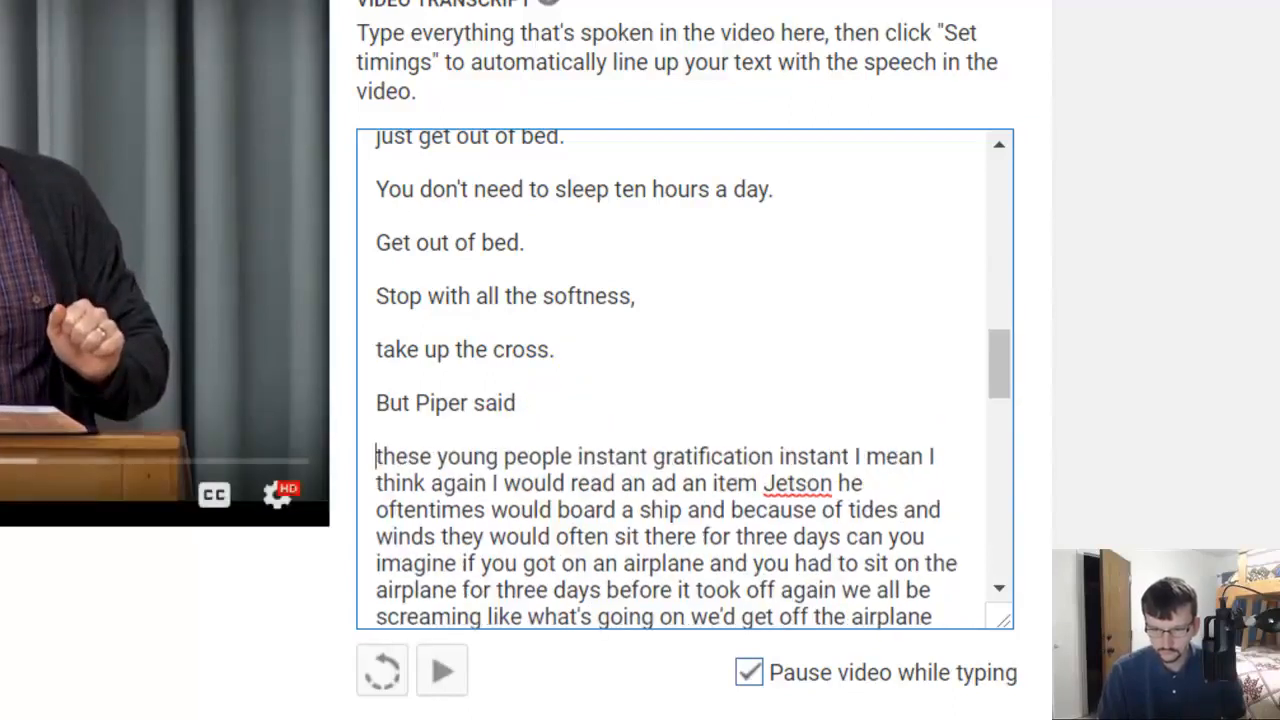
# Add commas after "these young people" and "instant gratification", starting a new block after the second comma
pyautogui.click(580, 456)
pyautogui.press('BackSpace')
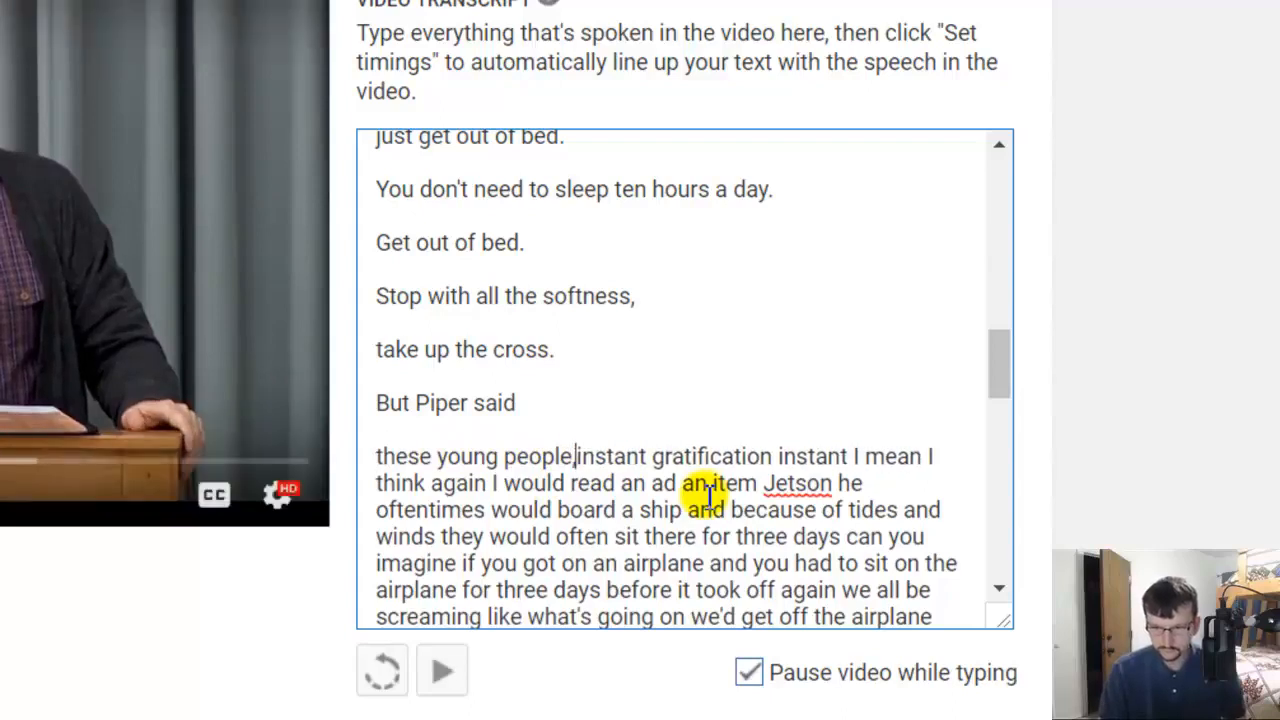
pyautogui.write(',')
pyautogui.click(780, 456)
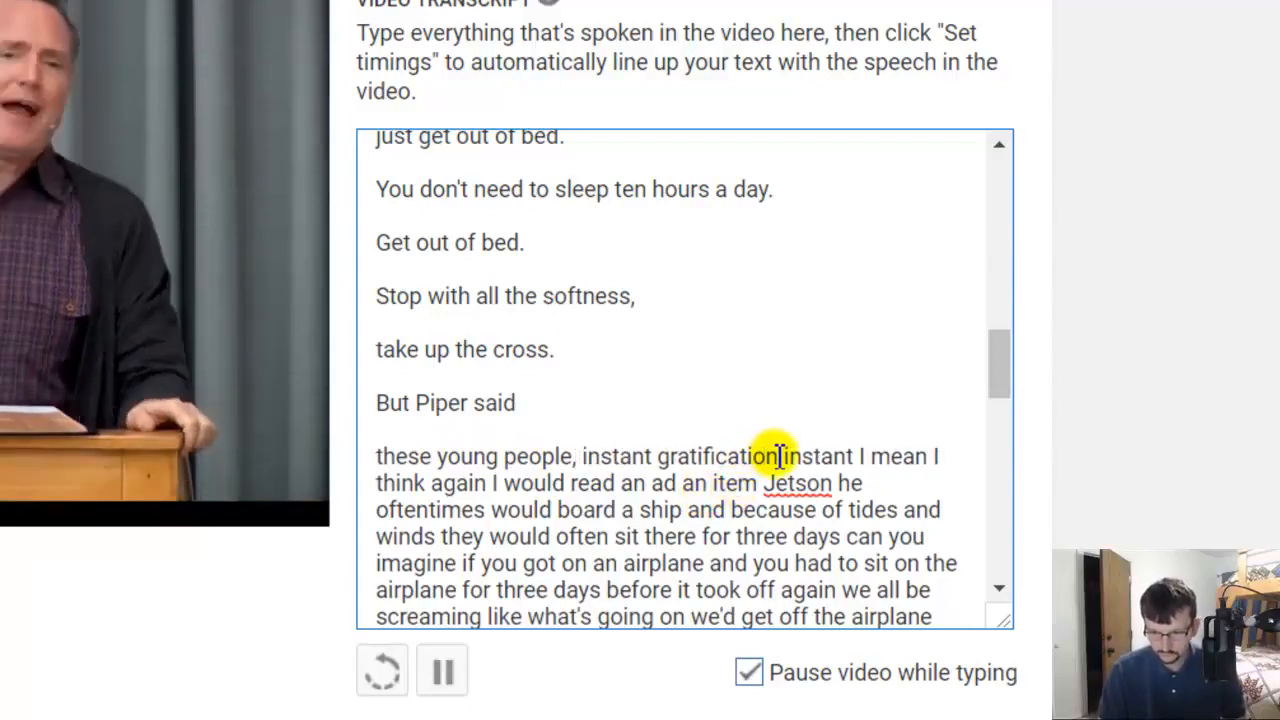
pyautogui.write(',')
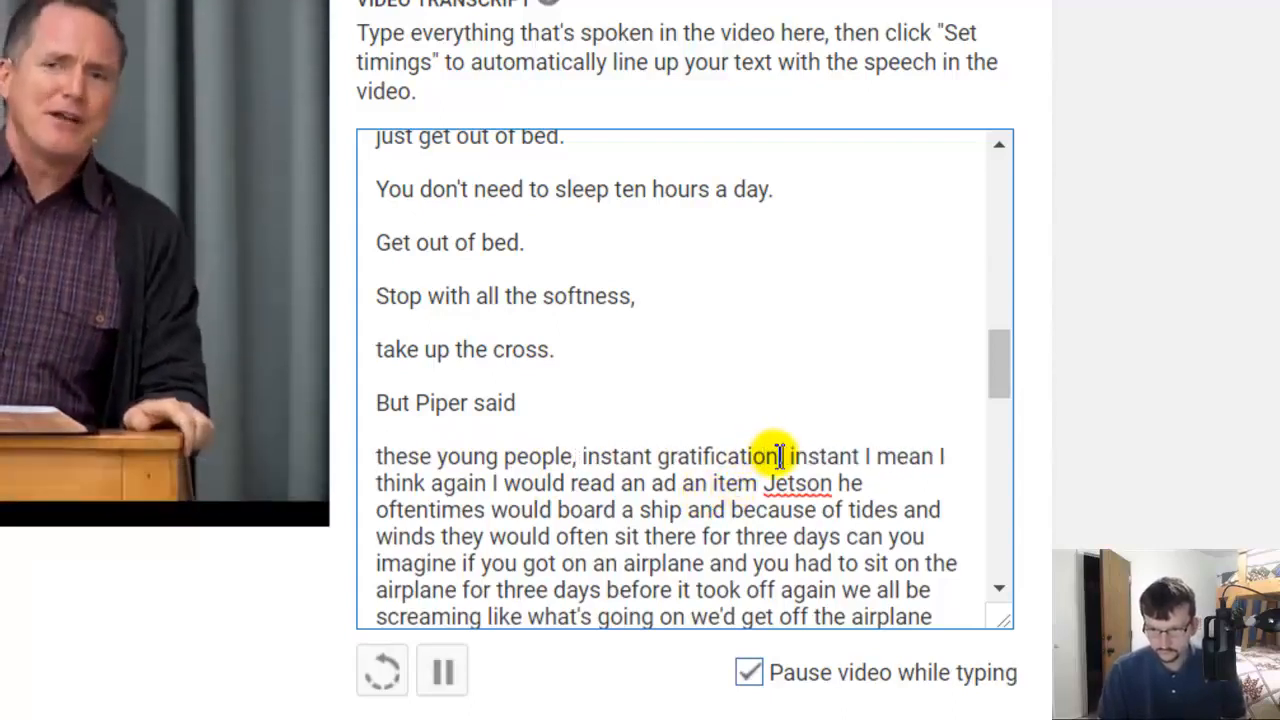
pyautogui.press('Return')
pyautogui.press('Return')
pyautogui.press('Delete')
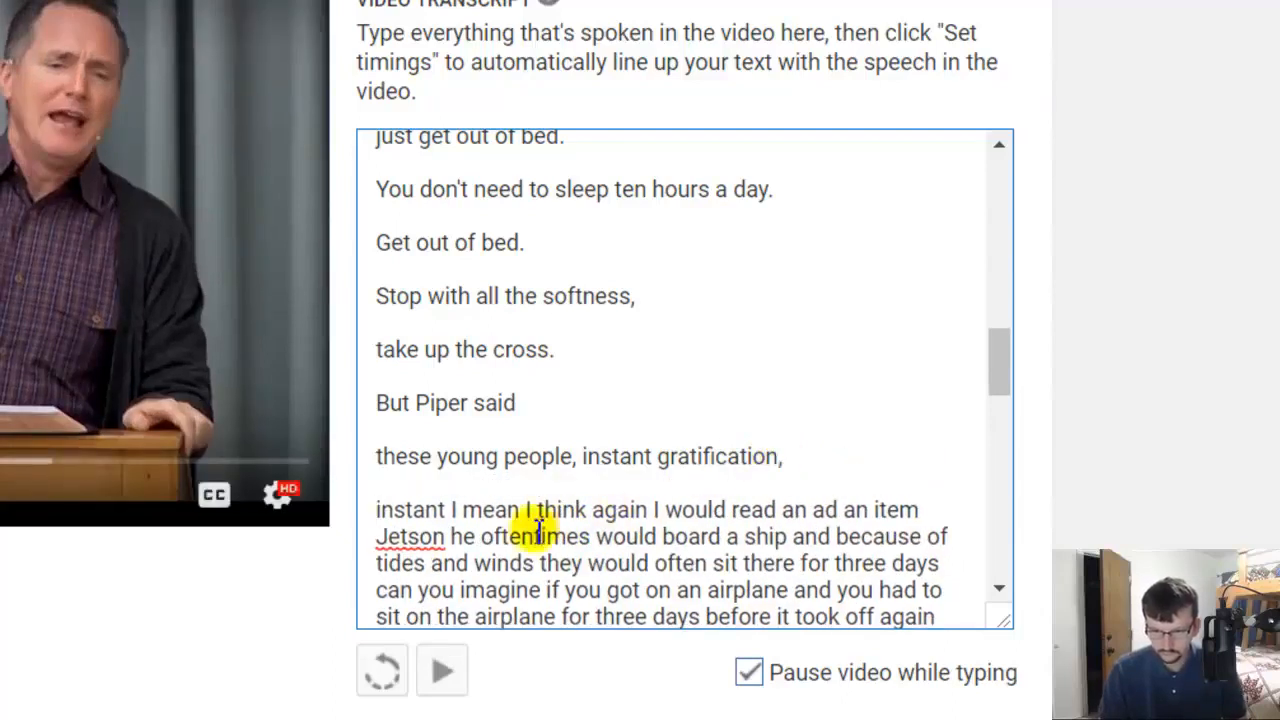
# Add an ellipsis after "instant" and start a new block with "I mean"
pyautogui.click(447, 510)
pyautogui.press('Return')
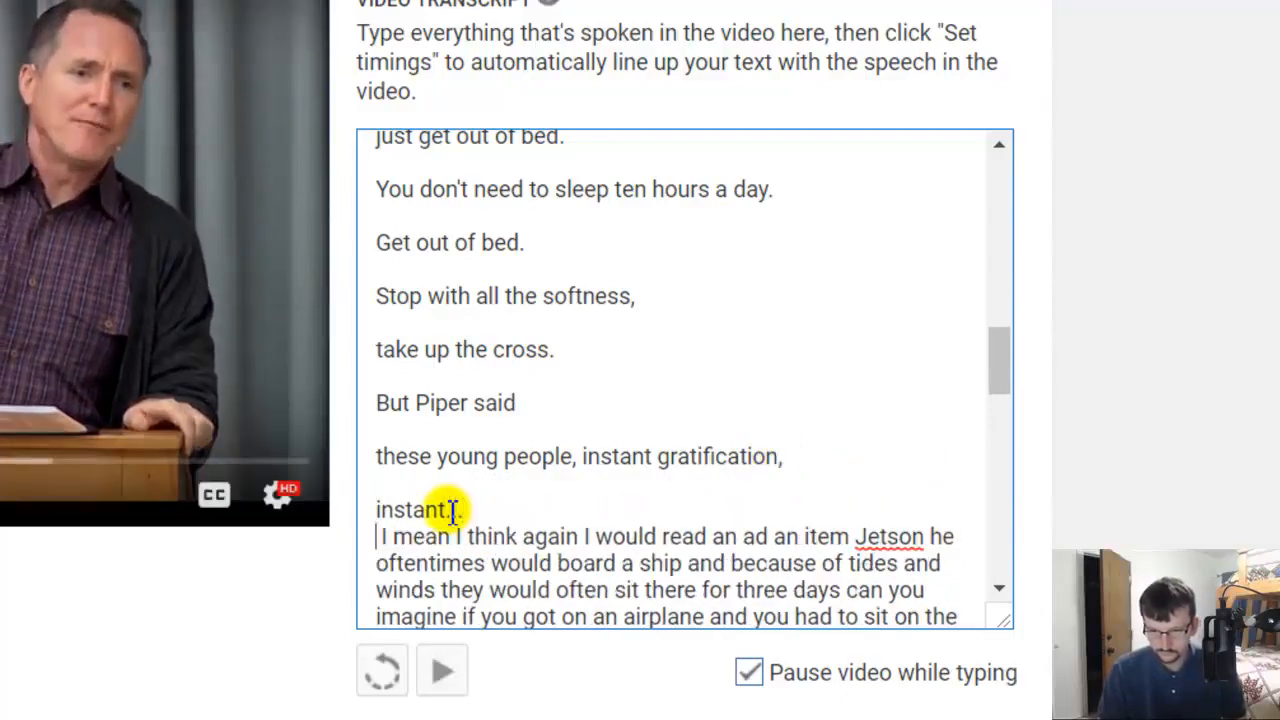
pyautogui.press('Return')
pyautogui.press('Delete')
# Replace "I mean I think again I" at the start of the block with "I am reading Adoniram Judson"
pyautogui.scroll(-3, 573, 500)
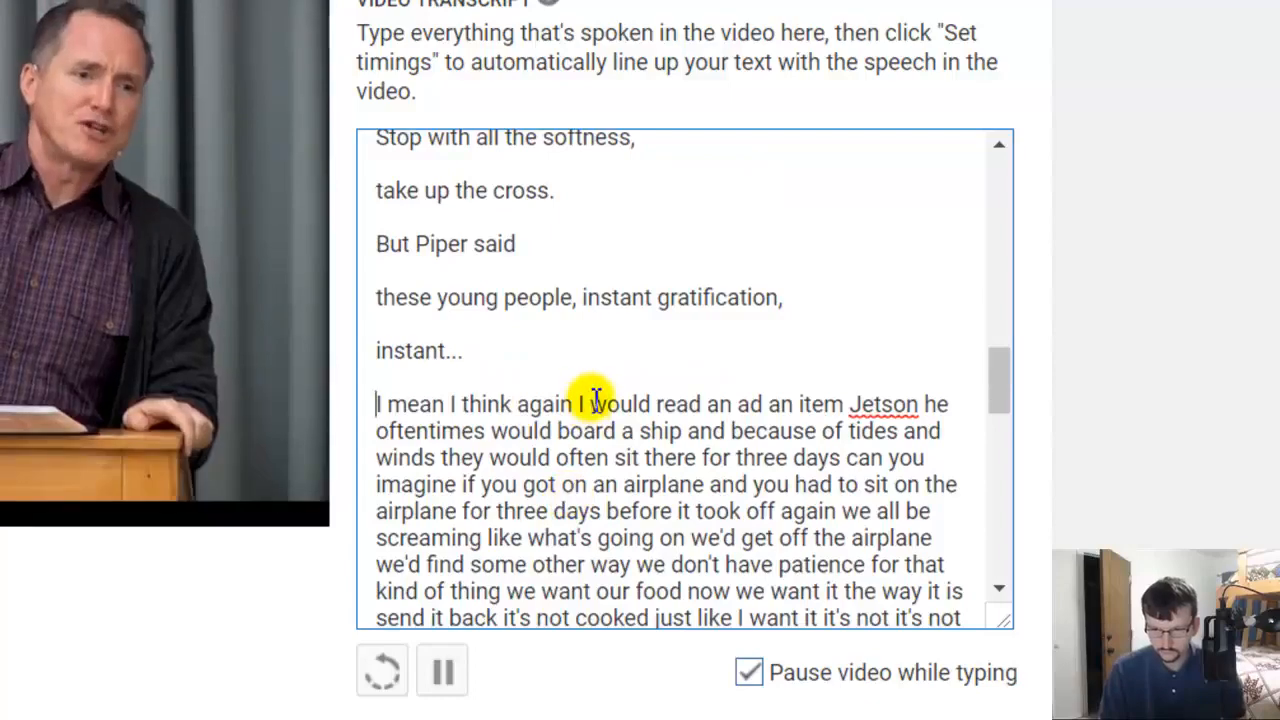
pyautogui.moveTo(591, 400); pyautogui.dragTo(337, 400)
pyautogui.press('BackSpace')
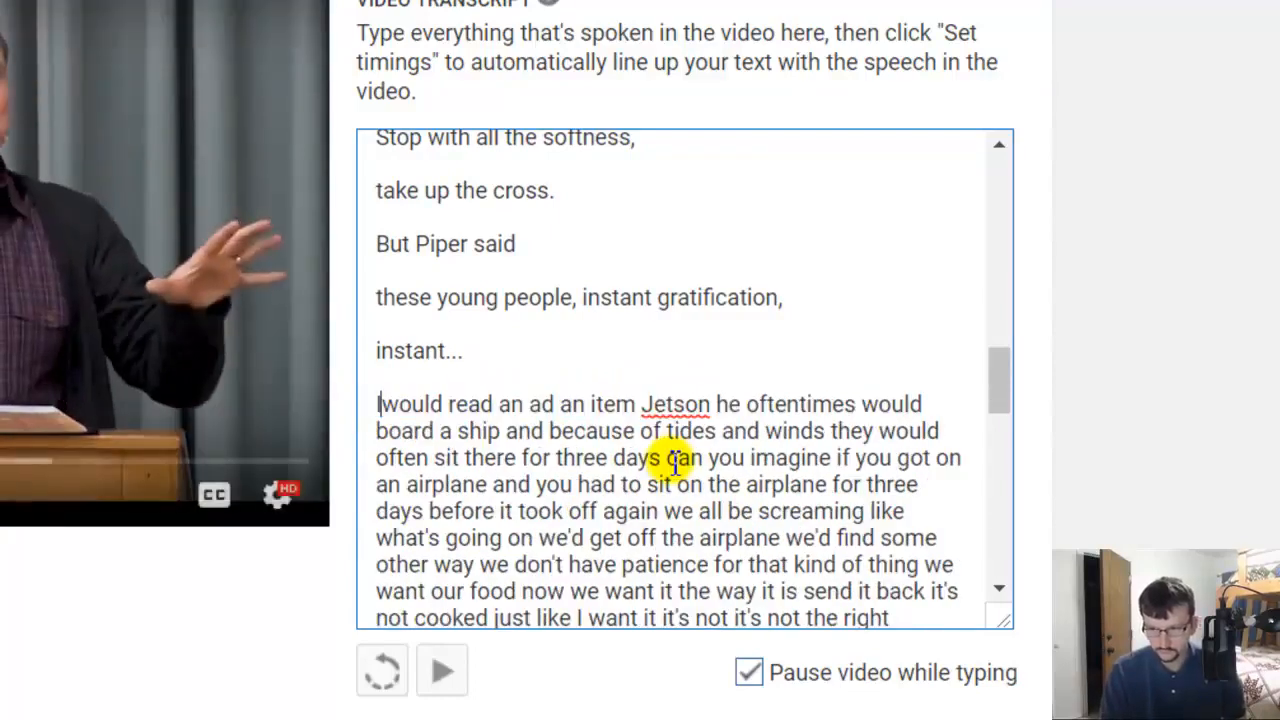
pyautogui.write('I am reading Adon')
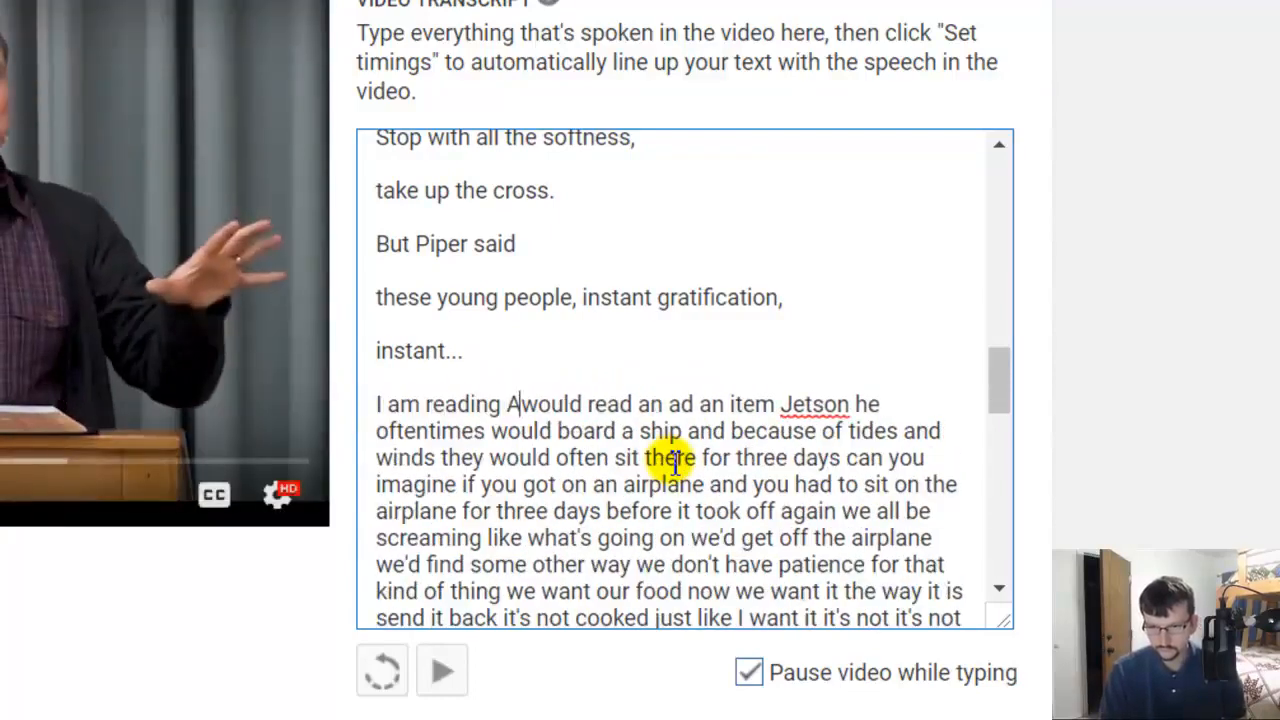
pyautogui.write('iram J')
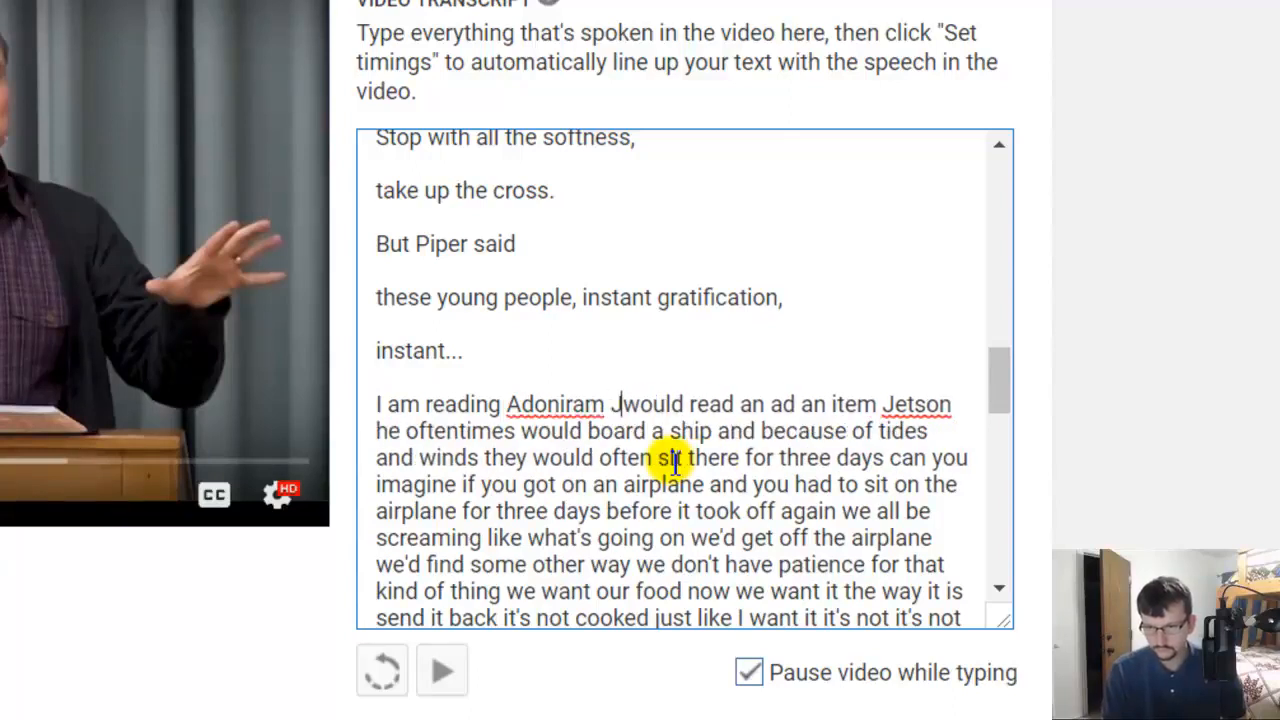
pyautogui.write('udson')
# Replay the last few seconds of the video and change "I am" before "reading Adoniram Judson" to "Again, I have been"
pyautogui.click(380, 672)
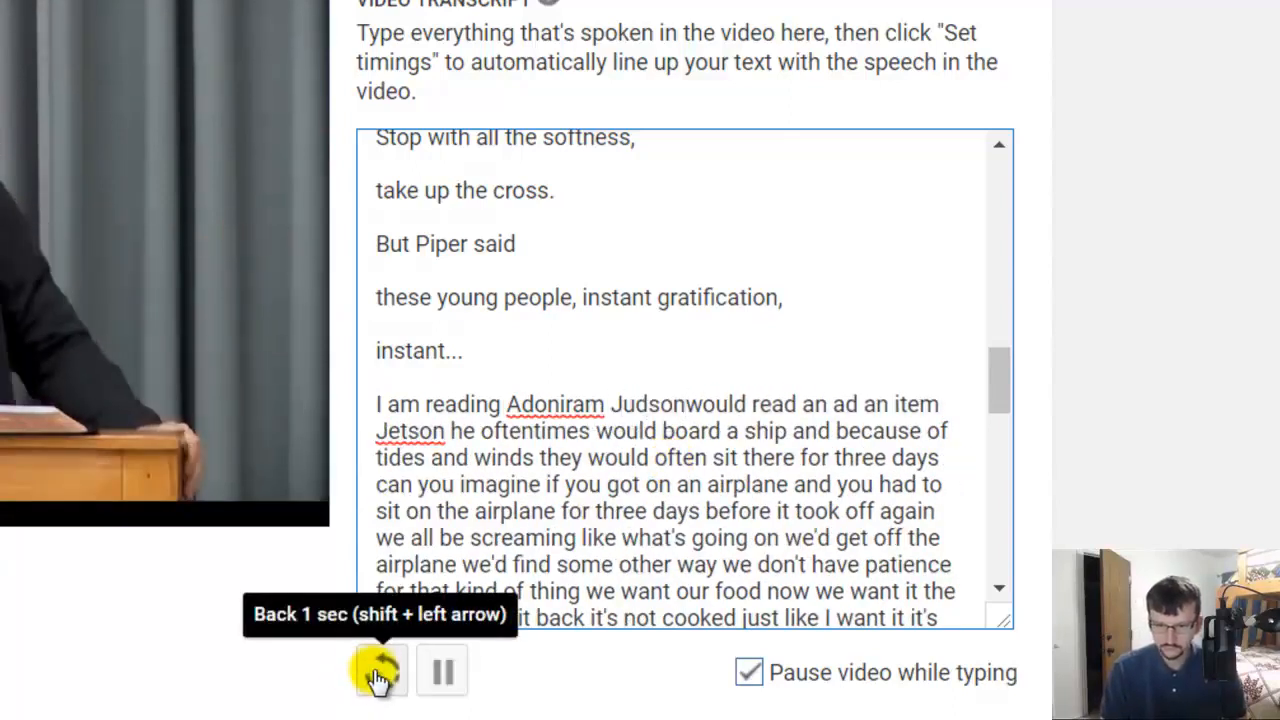
pyautogui.click(375, 686)
pyautogui.click(375, 686)
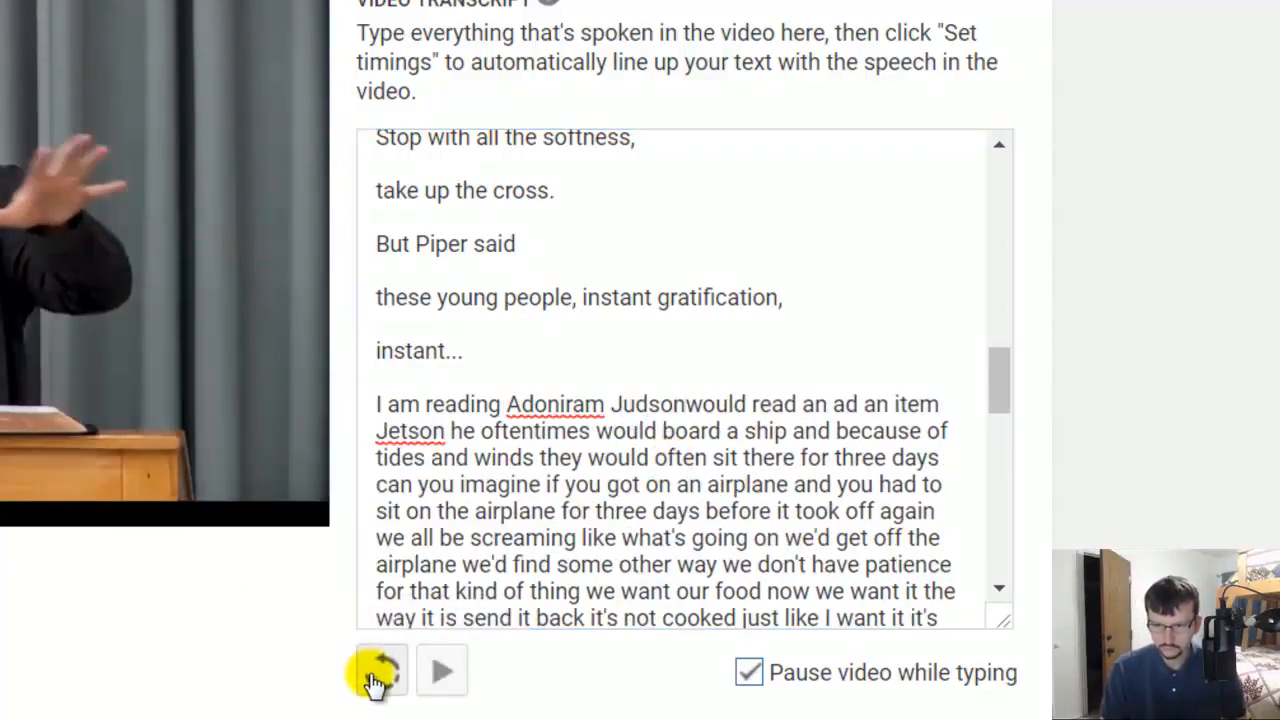
pyautogui.click(375, 686)
pyautogui.click(375, 683)
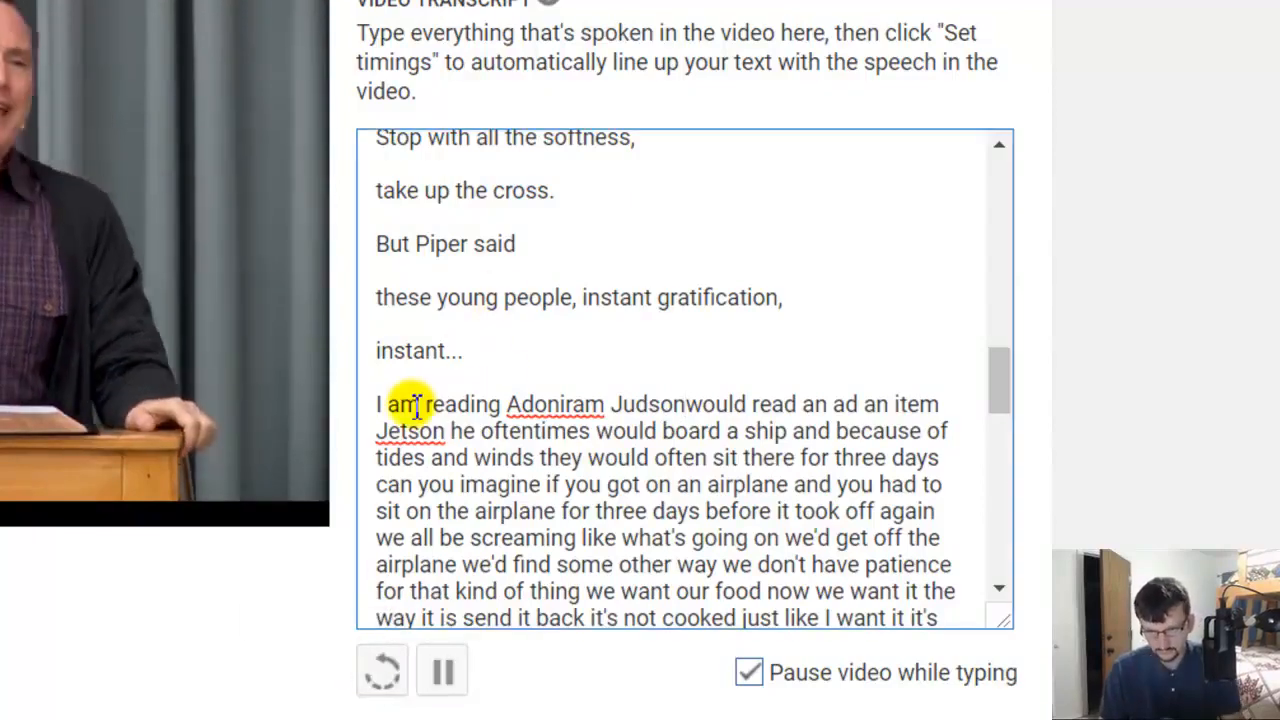
pyautogui.moveTo(423, 406); pyautogui.dragTo(340, 413)
pyautogui.write('Again, Ihave be')
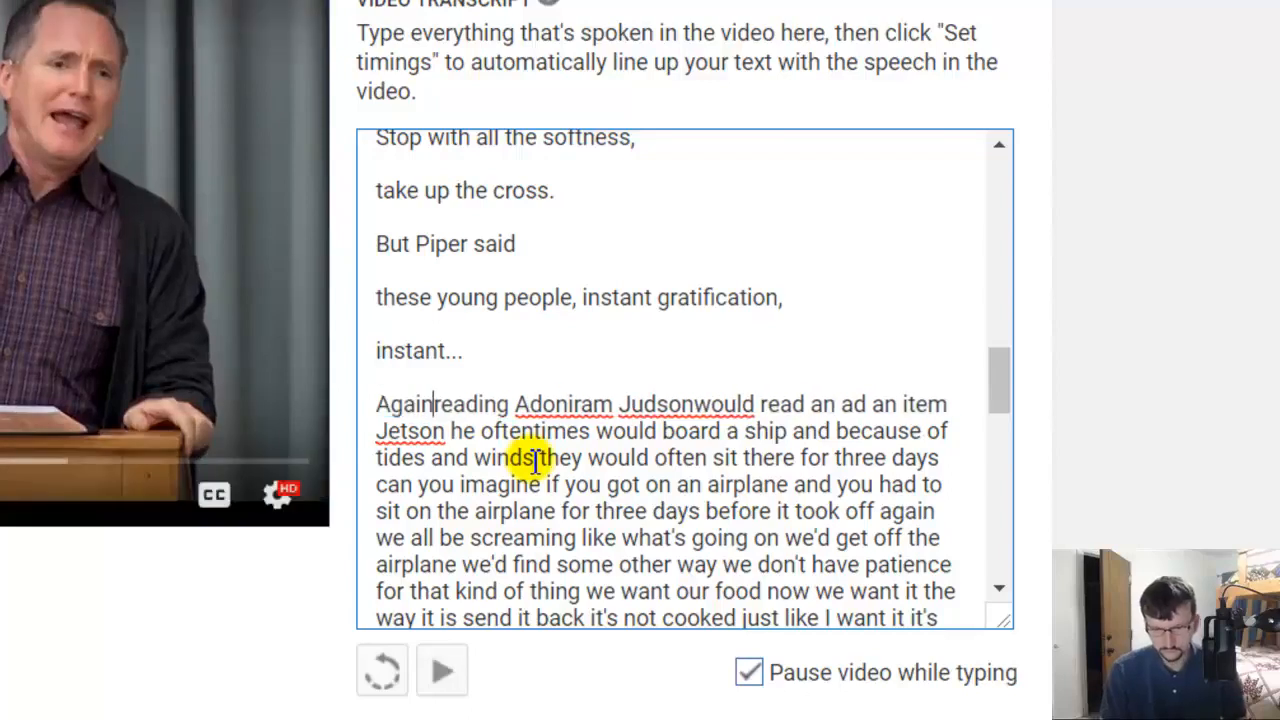
pyautogui.press('BackSpace')
pyautogui.press('BackSpace')
pyautogui.press('BackSpace')
pyautogui.press('BackSpace')
pyautogui.press('BackSpace')
pyautogui.press('BackSpace')
pyautogui.press('BackSpace')
pyautogui.press('BackSpace')
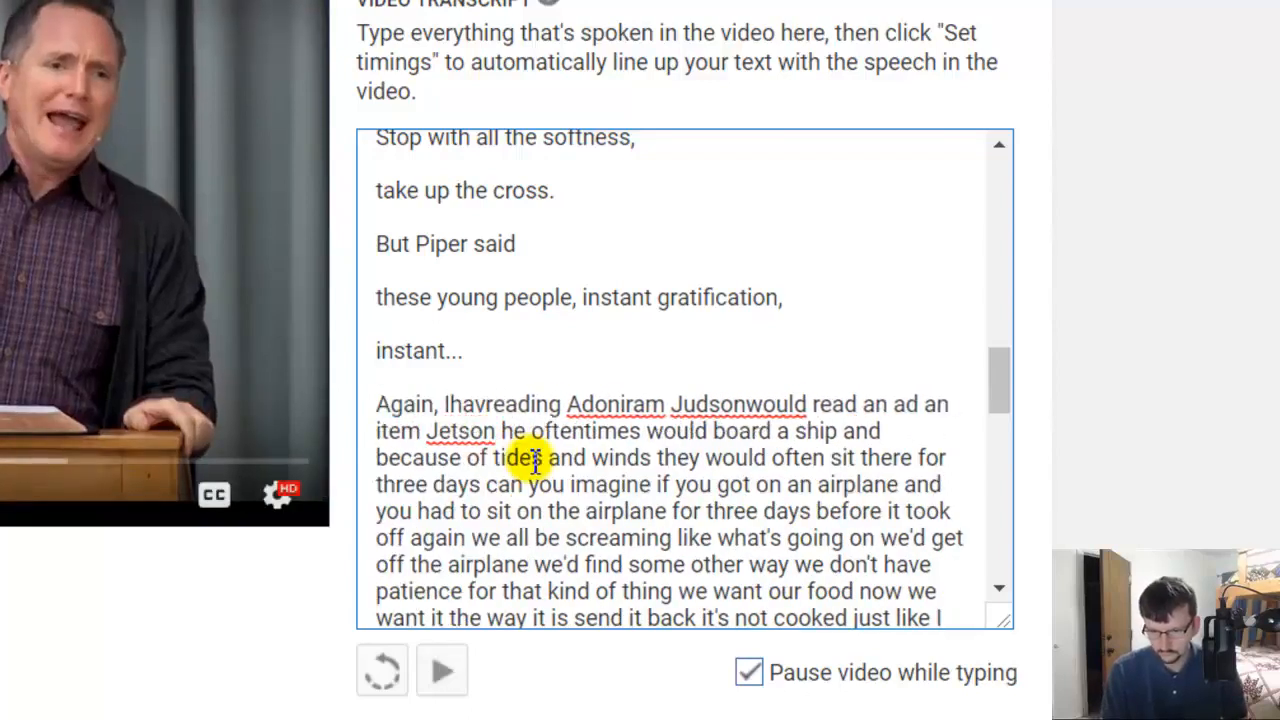
pyautogui.write('I have been')
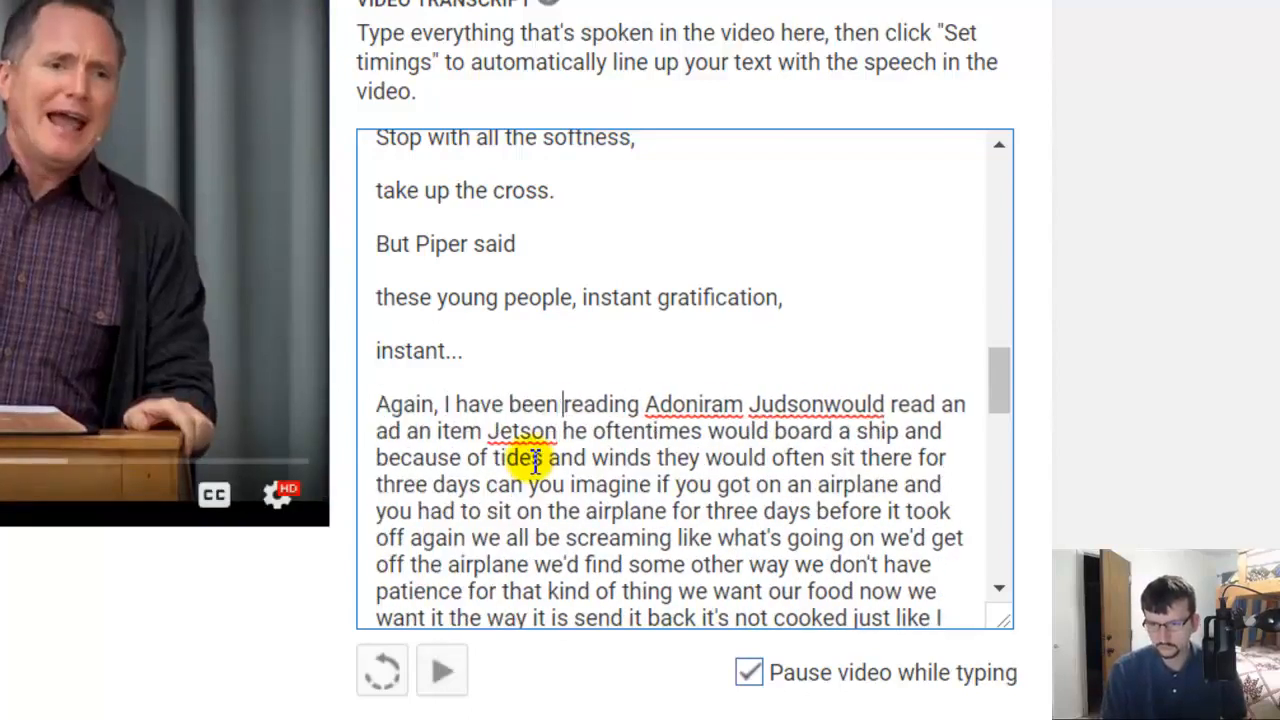
# End the sentence after "Judson" with a period and replace the garbled text before "board a ship" with a new block starting "He often times would"
pyautogui.click(822, 405)
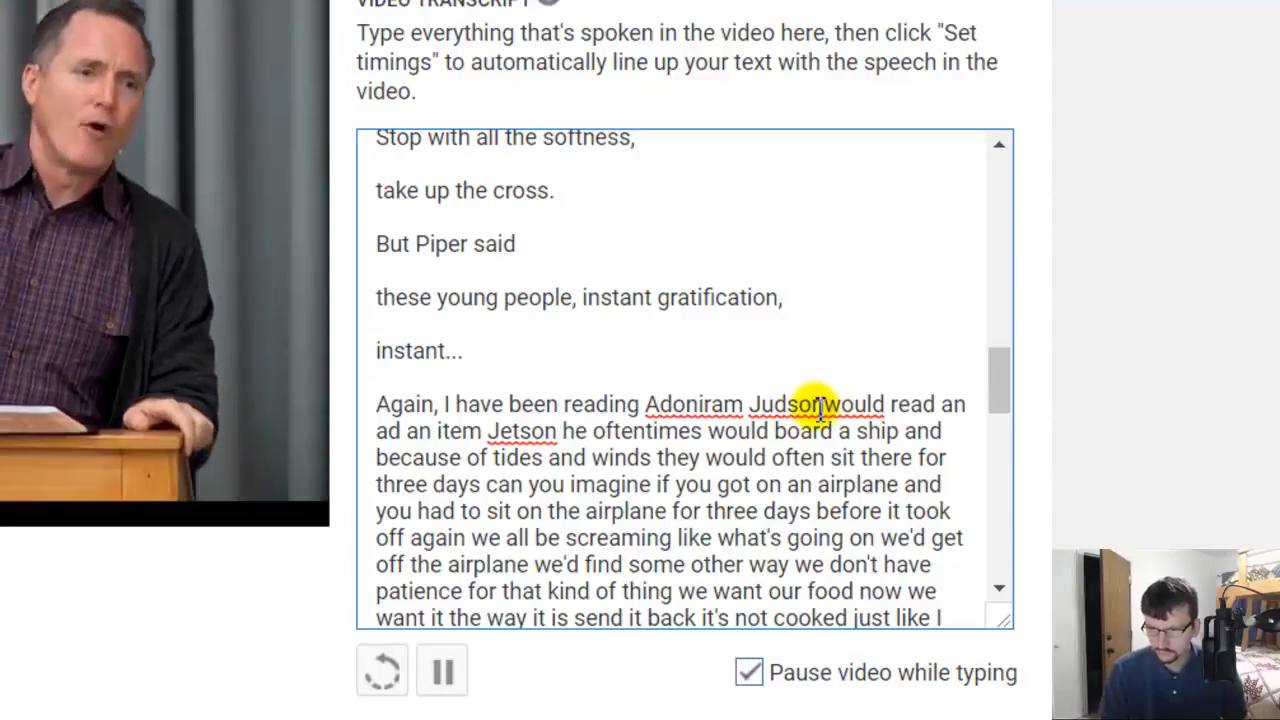
pyautogui.write('.')
pyautogui.press('Return')
pyautogui.press('Return')
pyautogui.write('He often time')
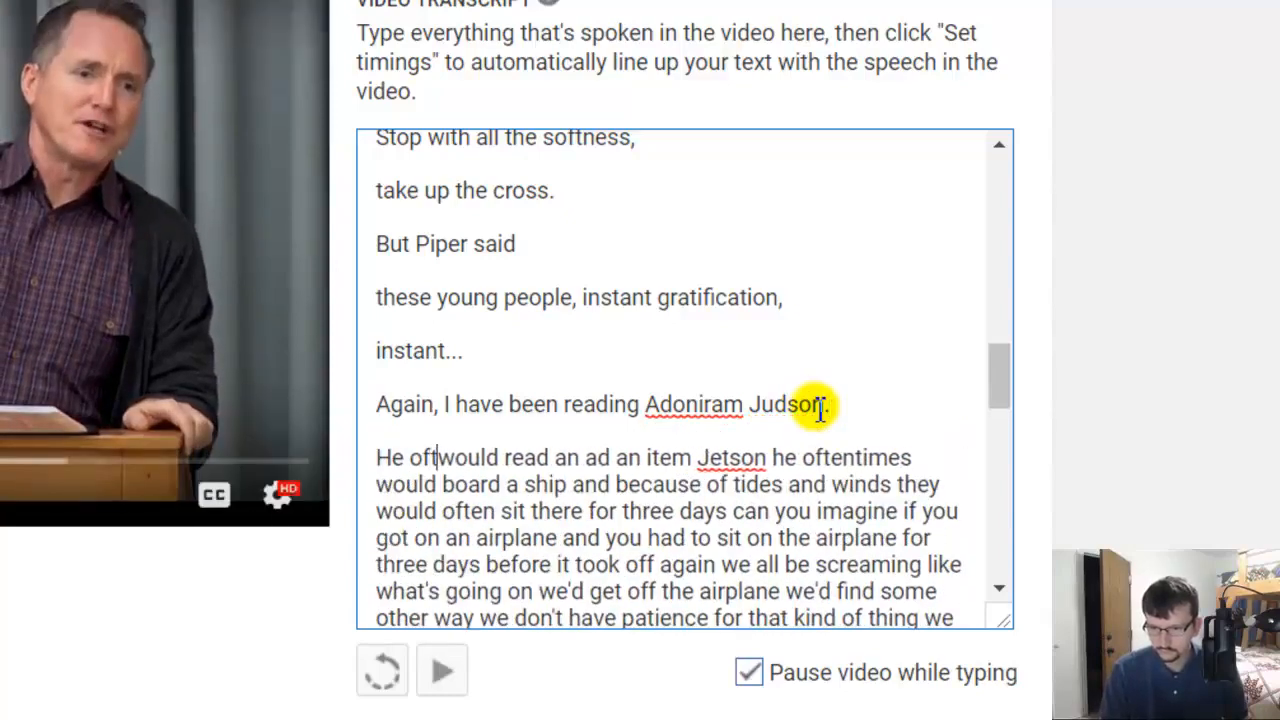
pyautogui.write('s would')
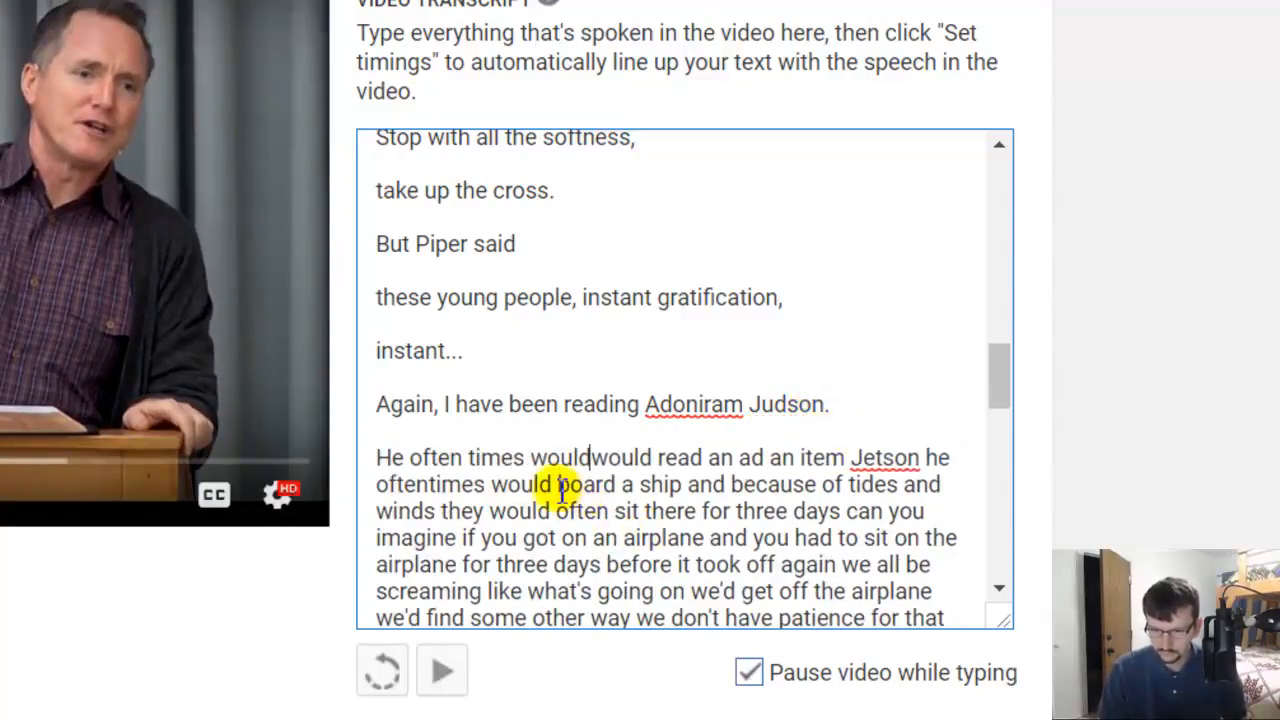
pyautogui.keyDown('shift'); pyautogui.click(556, 484); pyautogui.keyUp('shift')
pyautogui.press('BackSpace')
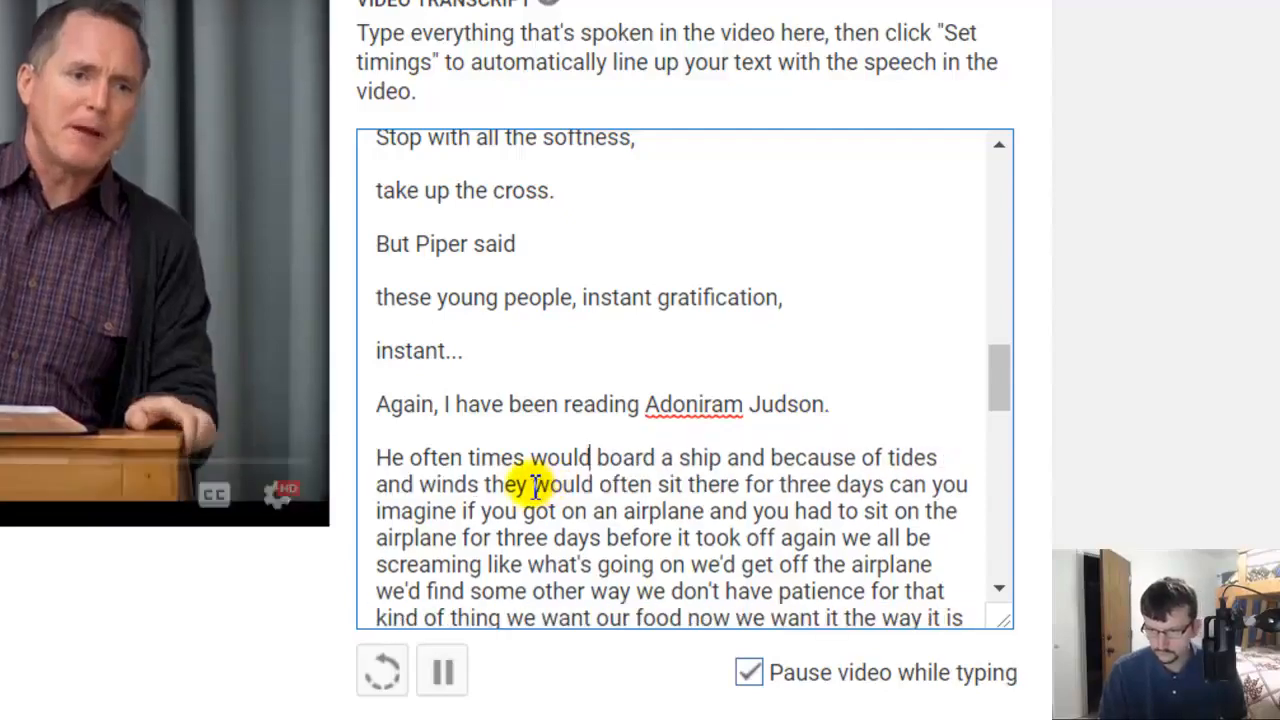
# Split the text after "board a ship" and after "for three days", so "and because of tides" and "can you imagine" begin new blocks
pyautogui.click(727, 457)
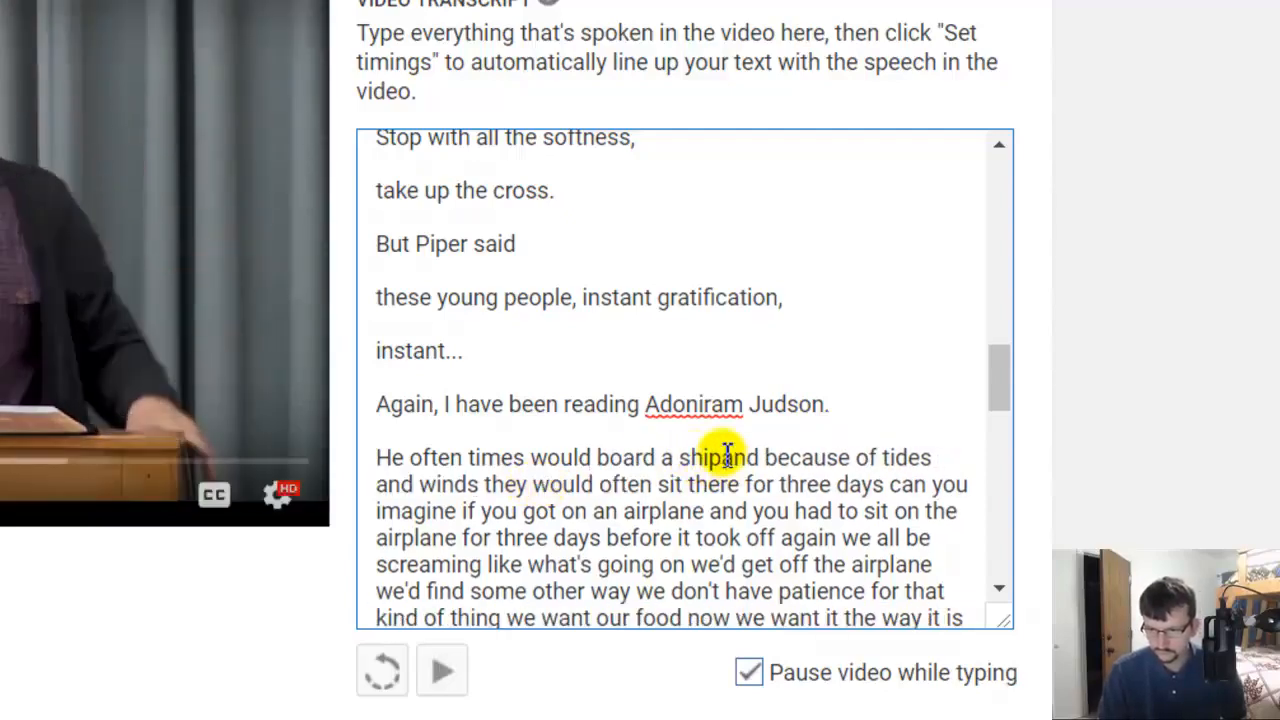
pyautogui.press('Return')
pyautogui.press('Return')
pyautogui.scroll(-3, 727, 457)
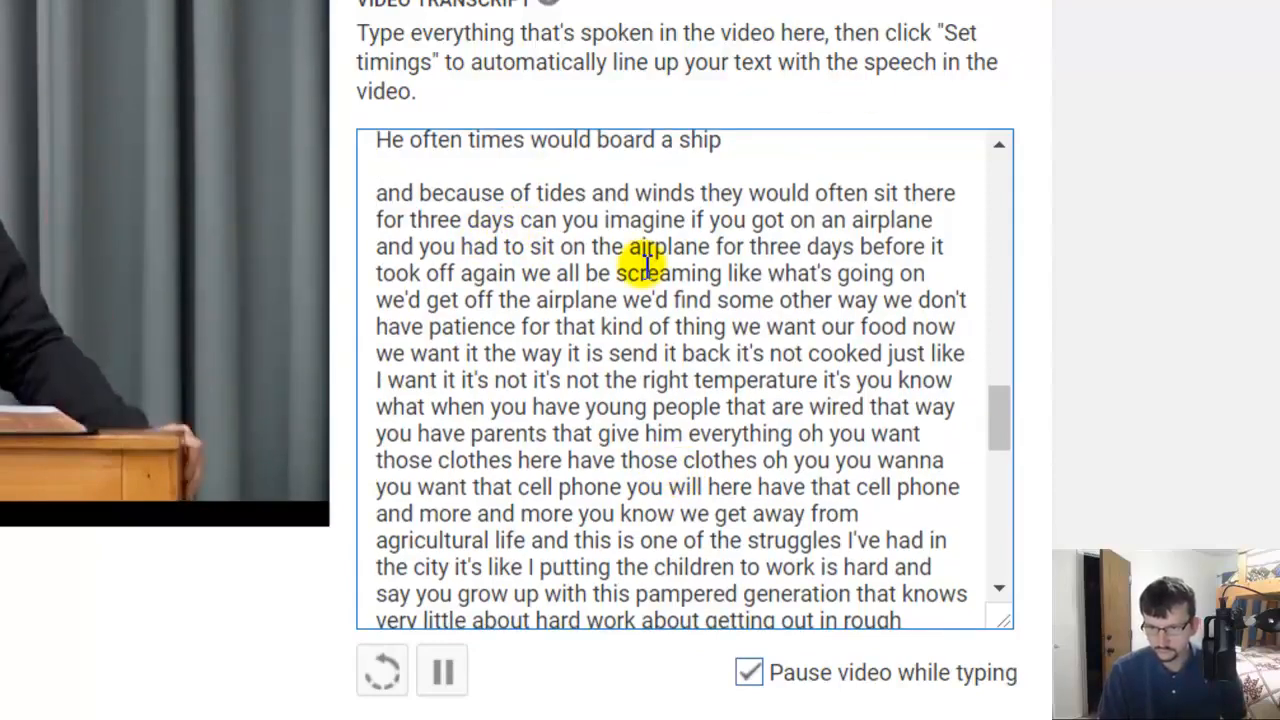
pyautogui.press('Return')
pyautogui.press('Return')
pyautogui.press('Delete')
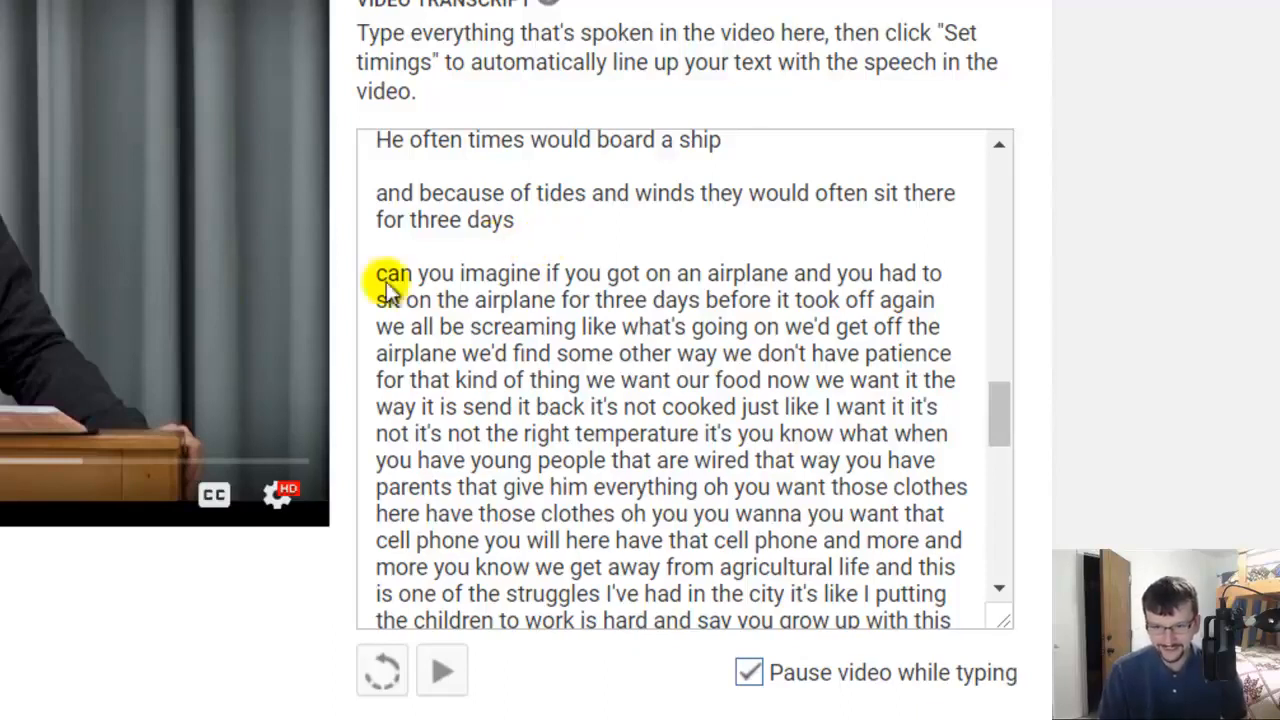
# Start a new block at "and you had to sit on the airplane"
pyautogui.click(202, 264)
pyautogui.click(60, 284)
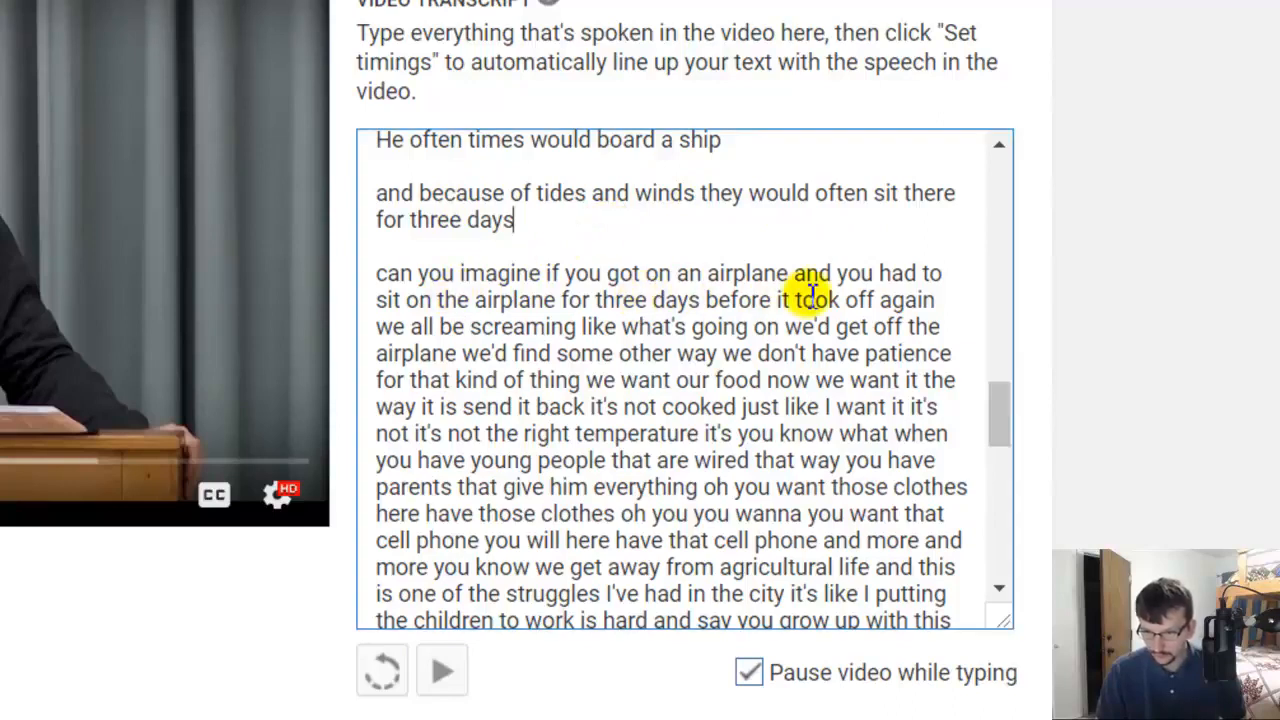
pyautogui.press('Return')
pyautogui.press('Return')
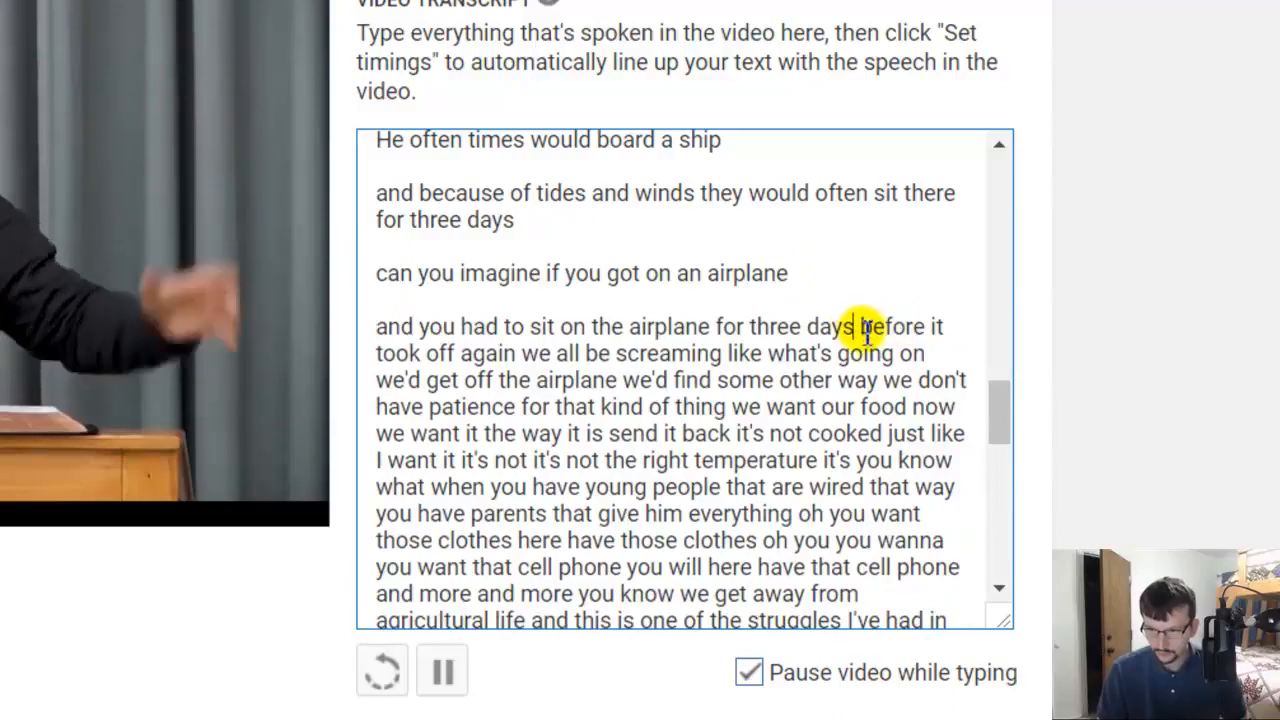
# Add a question mark after "before it took off" and start a new block with capitalized "Again"
pyautogui.click(463, 354)
pyautogui.press('BackSpace')
pyautogui.write('?')
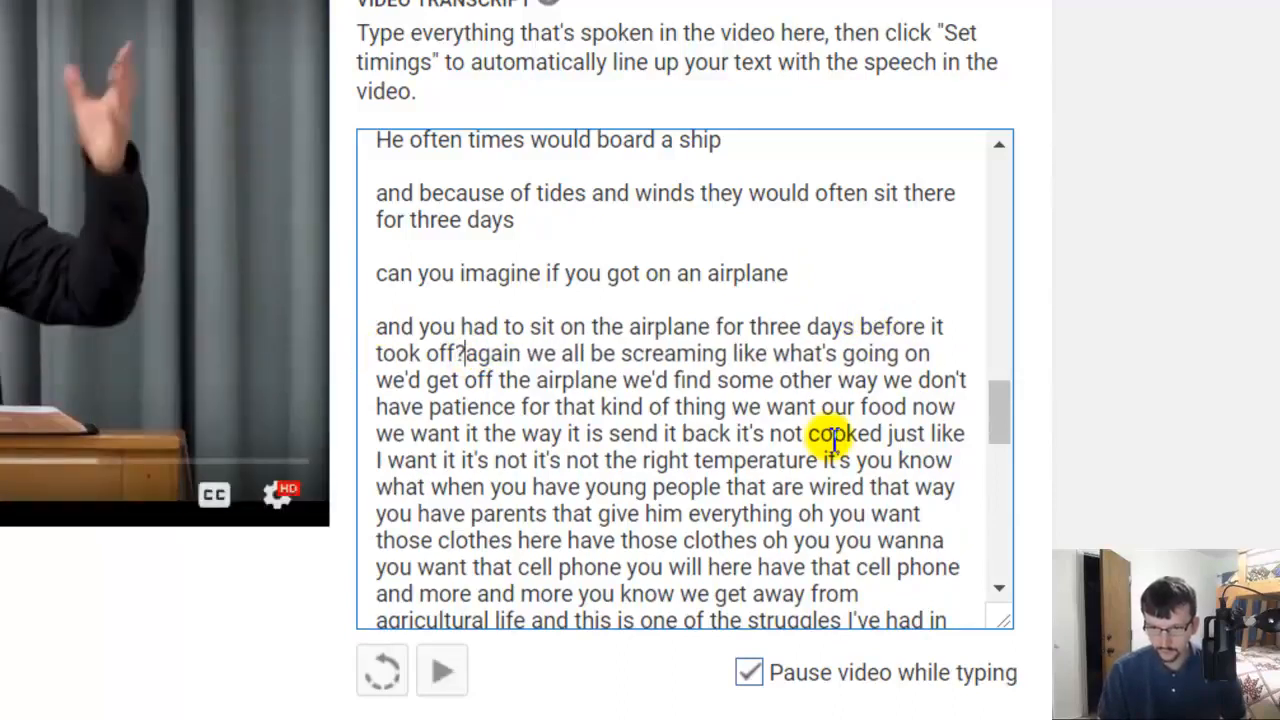
pyautogui.press('Return')
pyautogui.press('Return')
pyautogui.press('Delete')
pyautogui.write('A')
# Add a comma after "screaming like" and put "What's going on!" in quotation marks at the start of a new block, capitalized
pyautogui.click(684, 407)
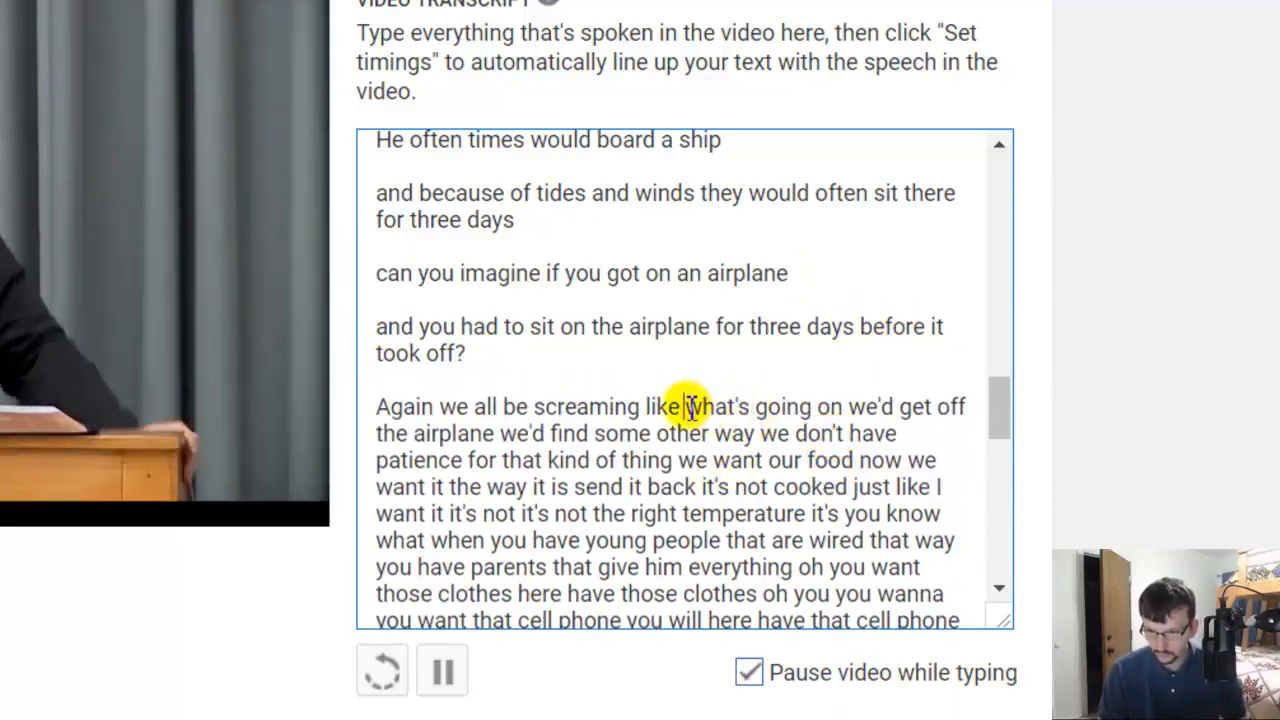
pyautogui.write(',')
pyautogui.press('Return')
pyautogui.press('Return')
pyautogui.press('Delete')
pyautogui.write('"')
pyautogui.press('Delete')
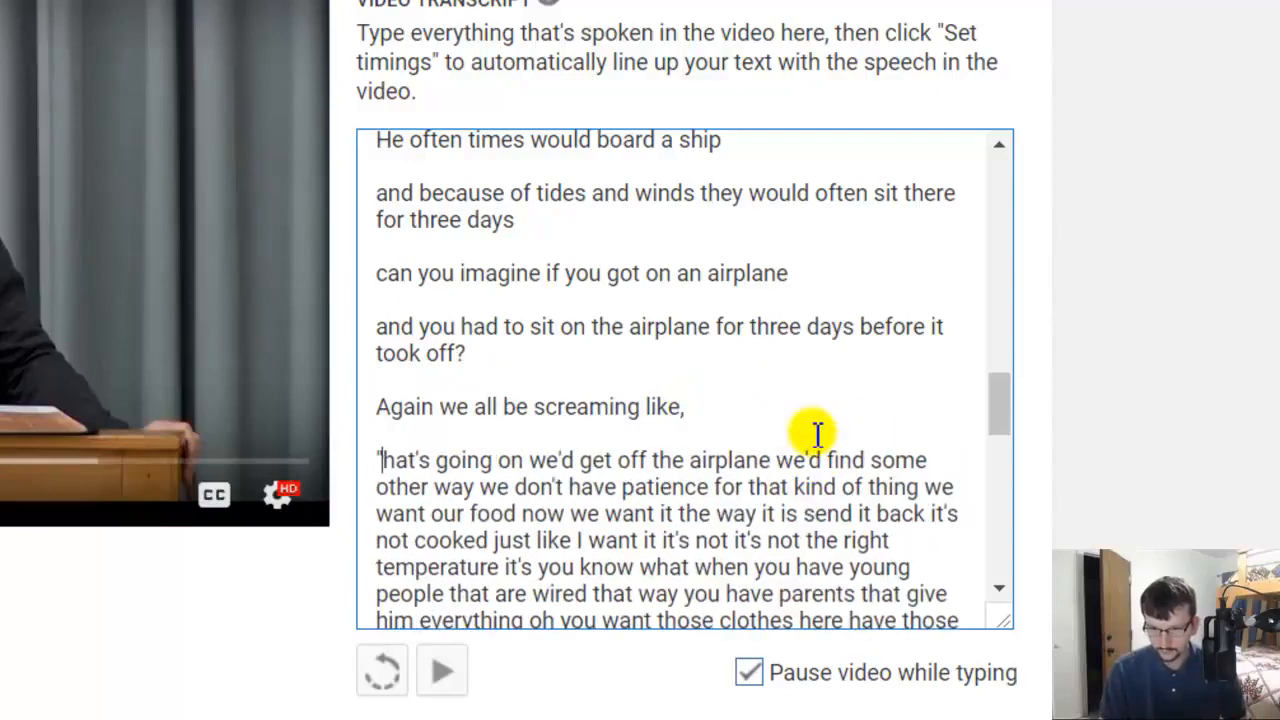
pyautogui.write('W')
pyautogui.click(545, 460)
pyautogui.write('"')
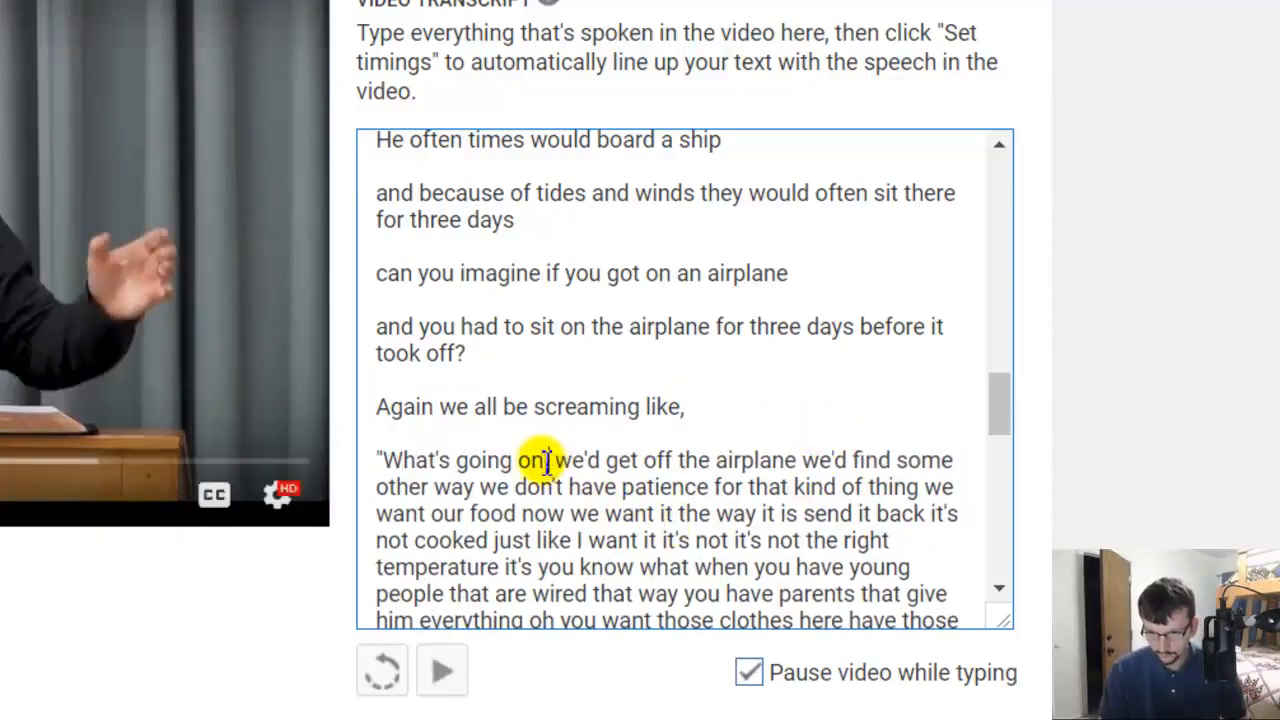
# Start capitalized new blocks at "We'd get off the airplane" and "We'd find some other way", ending the first with a period
pyautogui.press('Return')
pyautogui.press('Return')
pyautogui.press('Delete')
pyautogui.write('W')
pyautogui.scroll(-3, 590, 478)
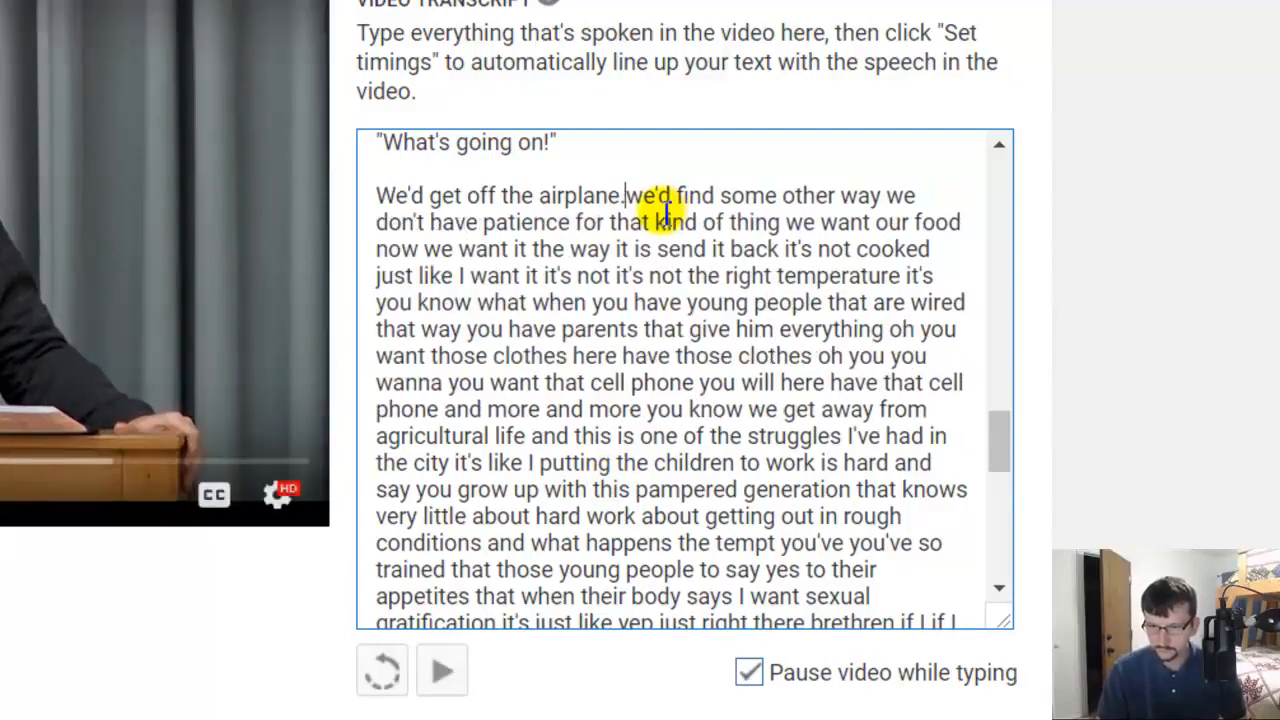
pyautogui.write('.')
pyautogui.press('Return')
pyautogui.press('Return')
pyautogui.press('Delete')
pyautogui.write('W')
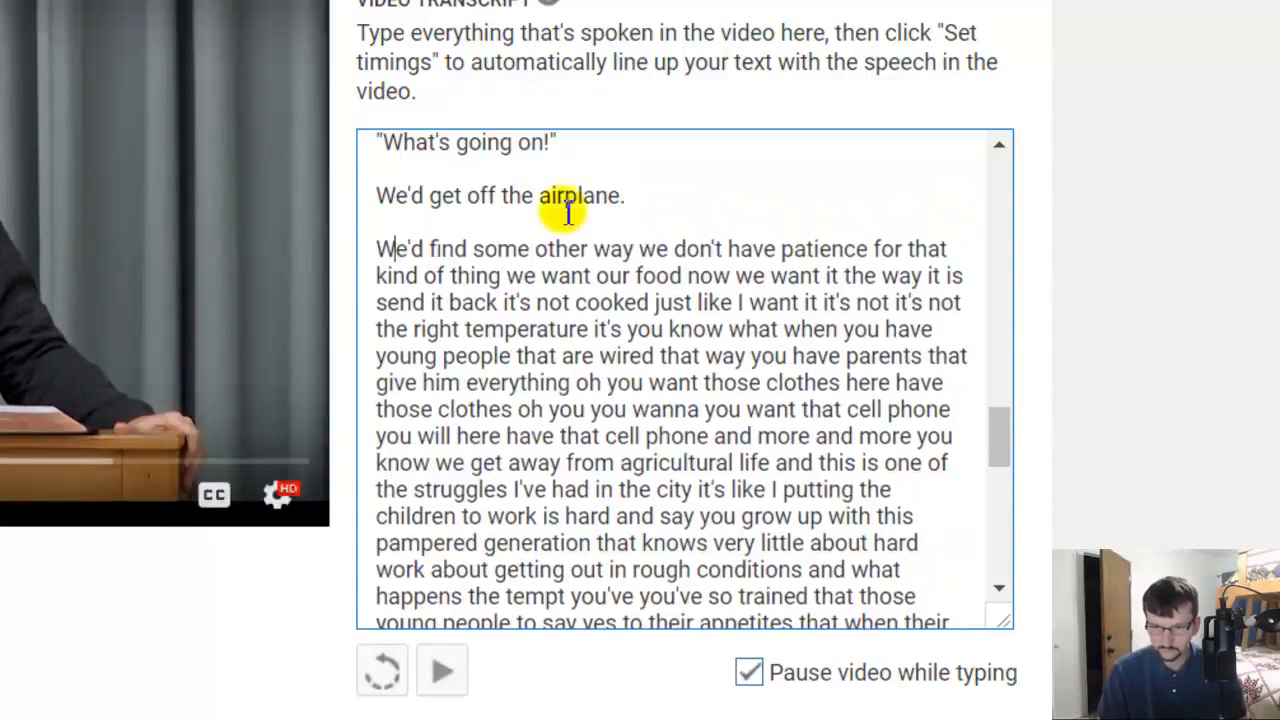
# Change "We'd" to "We would" in both the "get off the airplane" and "find some other way" blocks
pyautogui.click(408, 195)
pyautogui.press('Delete')
pyautogui.press('Delete')
pyautogui.write('woul')
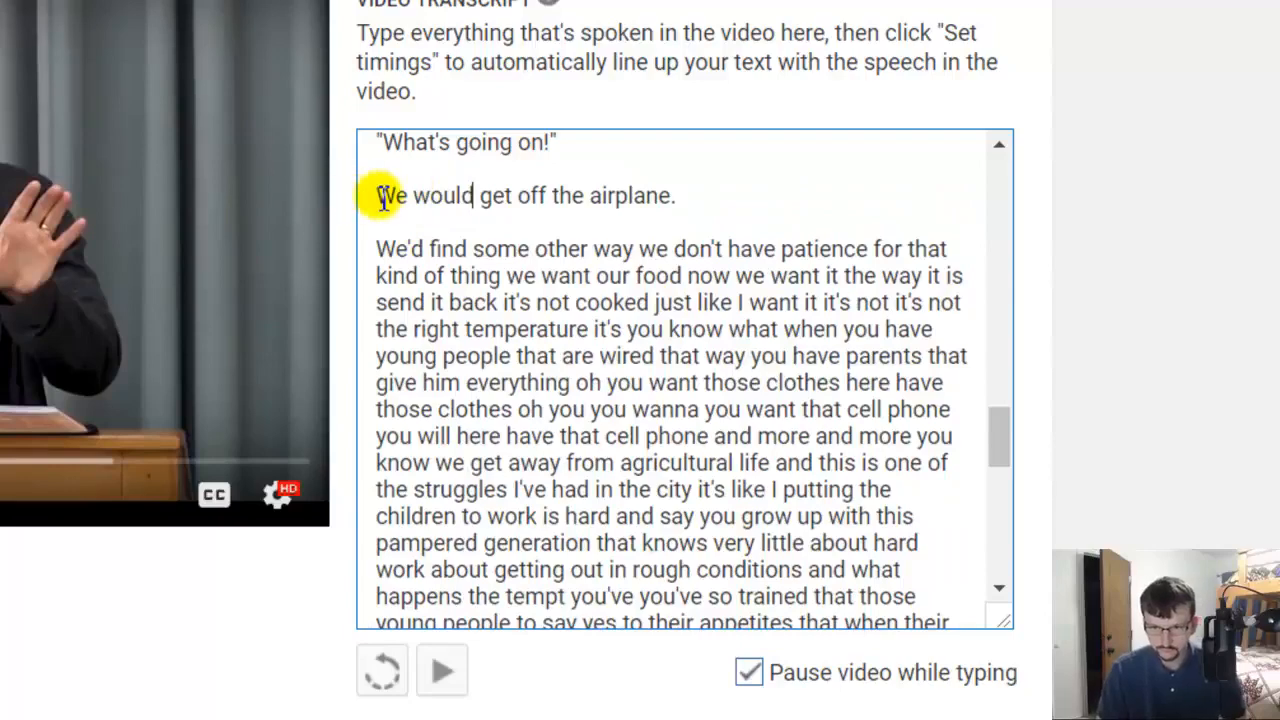
pyautogui.keyDown('shift'); pyautogui.click(377, 195); pyautogui.keyUp('shift')
pyautogui.hotkey('ctrl', 'c')
pyautogui.doubleClick(400, 249)
pyautogui.hotkey('ctrl', 'v')
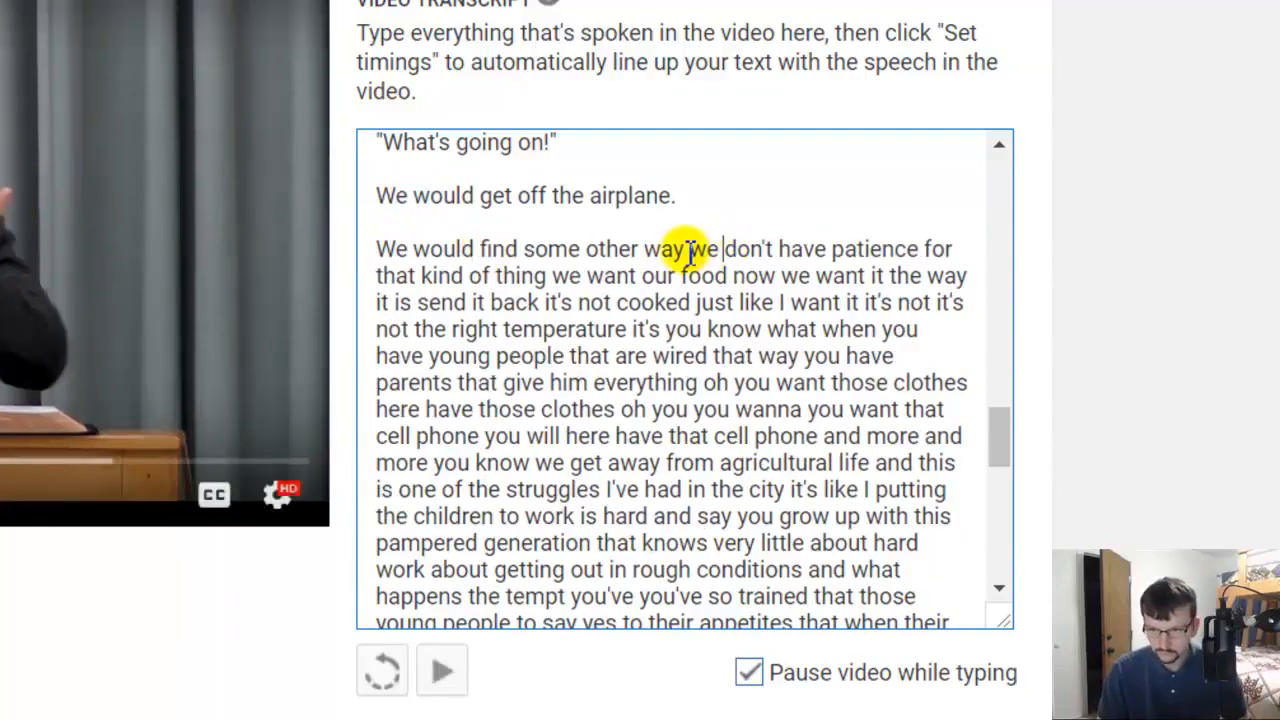
# Add a period after "some other way" and start a new block with capitalized "We don't have patience"
pyautogui.click(686, 250)
pyautogui.write('.')
pyautogui.press('Return')
pyautogui.press('Return')
pyautogui.press('Delete')
pyautogui.press('Delete')
pyautogui.write('W')
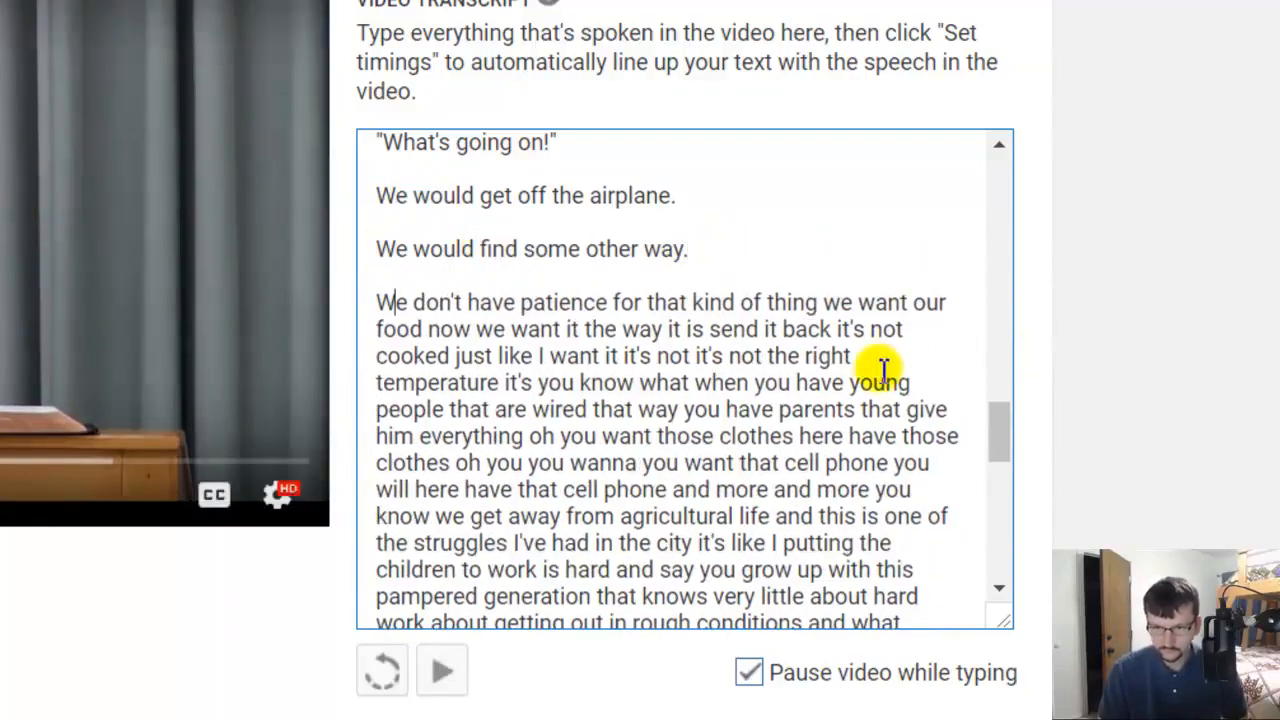
# End "that kind of thing" with a period and start a new block with capitalized "We want our food"
pyautogui.click(820, 302)
pyautogui.write('.')
pyautogui.press('Return')
pyautogui.press('Return')
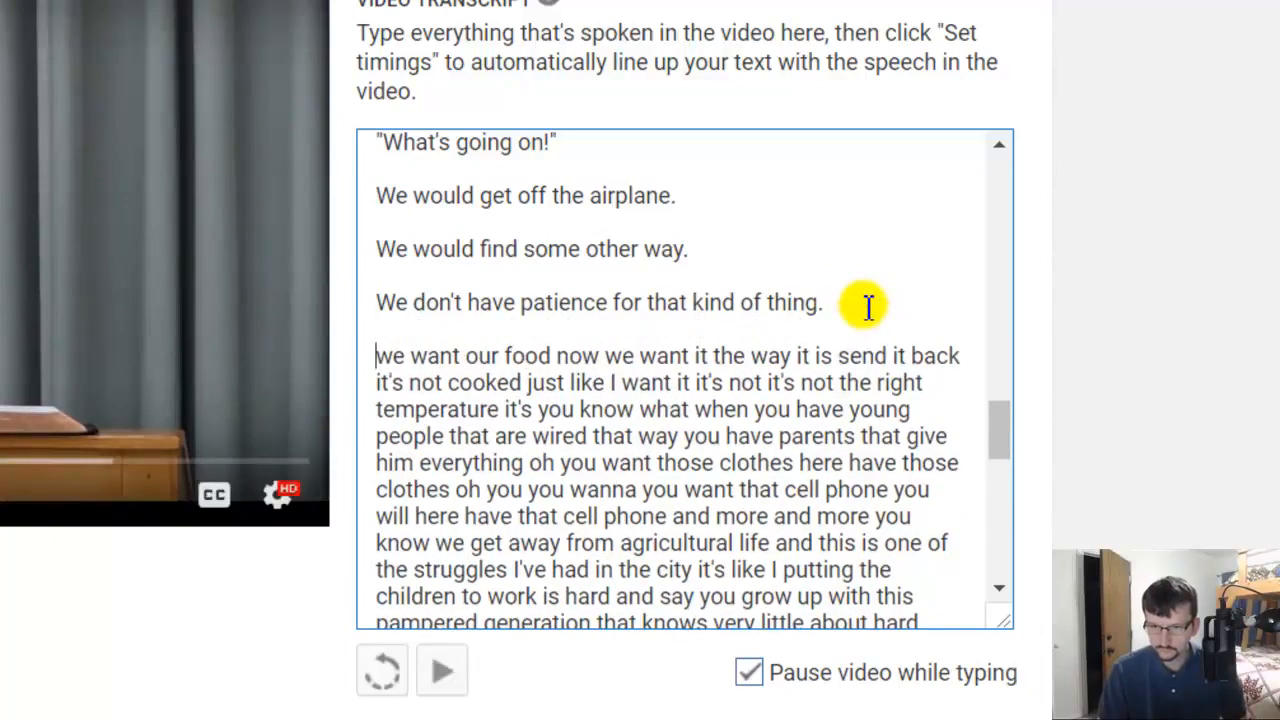
pyautogui.press('Delete')
pyautogui.write('W')
# Add a period after "food now" and start a new block with capitalized "We want it the way"
pyautogui.click(621, 355)
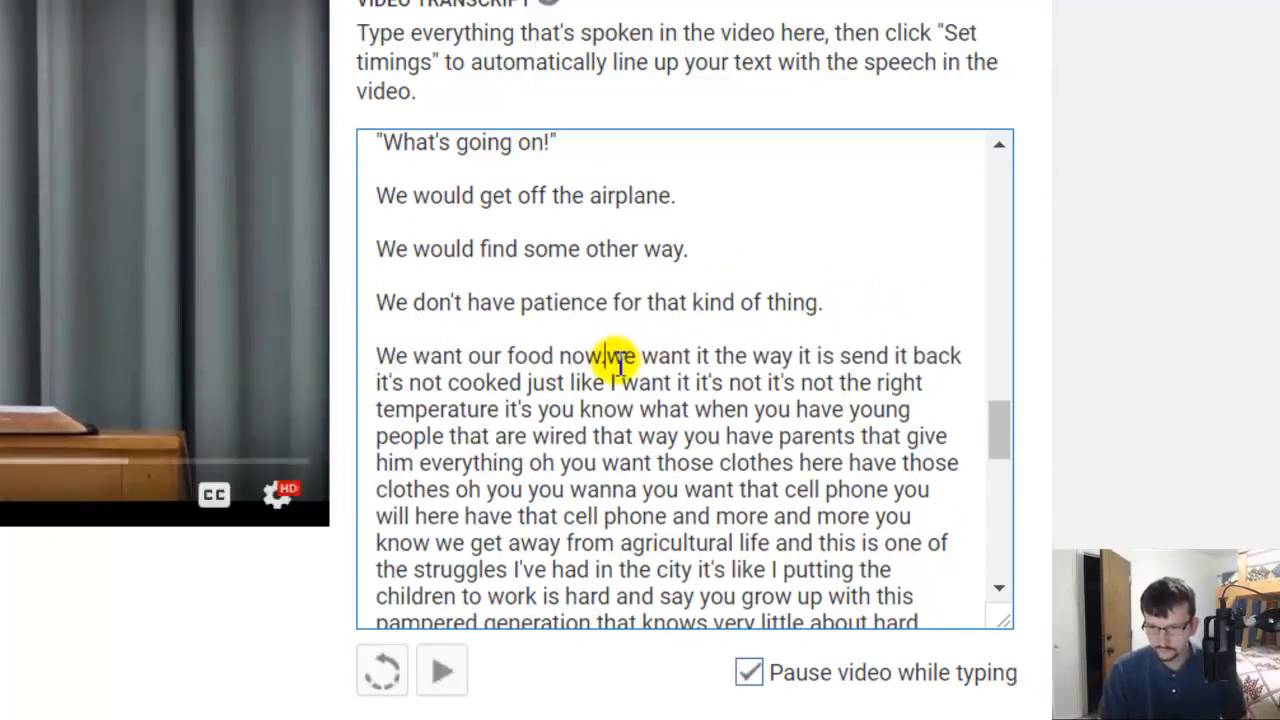
pyautogui.write('.')
pyautogui.press('Return')
pyautogui.press('Return')
pyautogui.press('Delete')
pyautogui.press('Delete')
pyautogui.write('W')
# End "the way it is" with a period and start a new block with capitalized "Send it back"
pyautogui.scroll(-3, 573, 330)
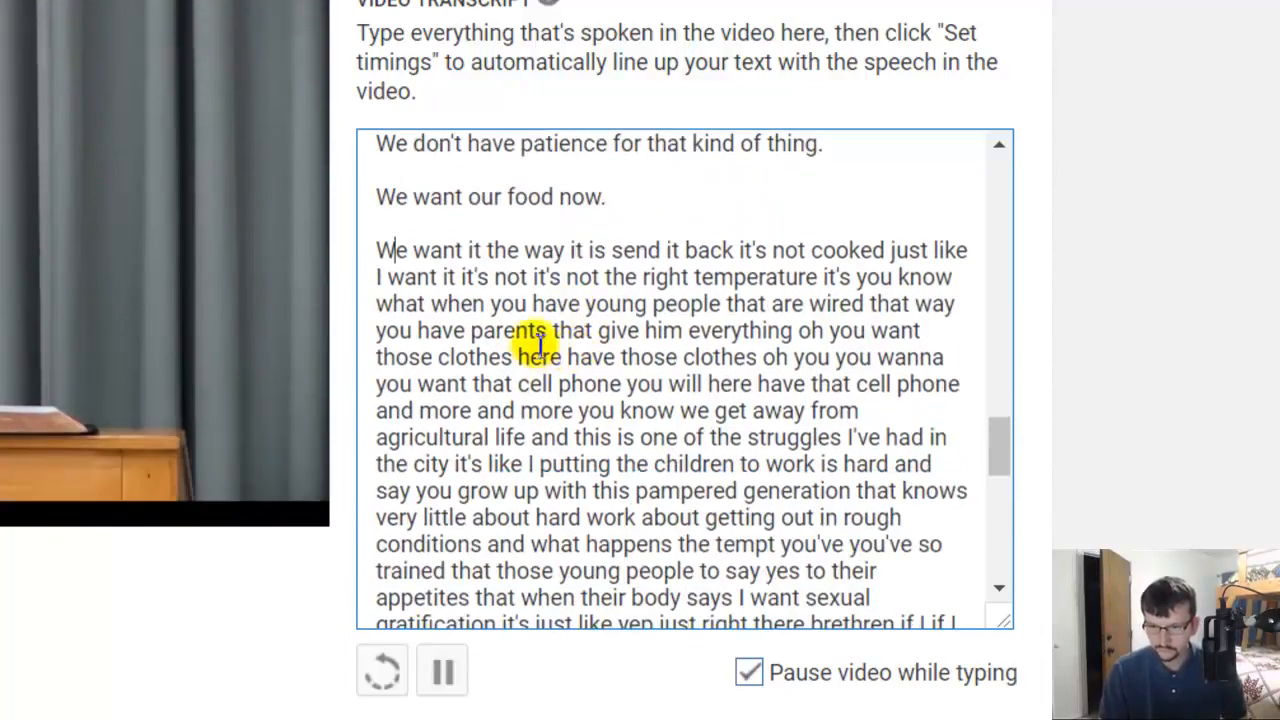
pyautogui.write('.')
pyautogui.press('Return')
pyautogui.press('Return')
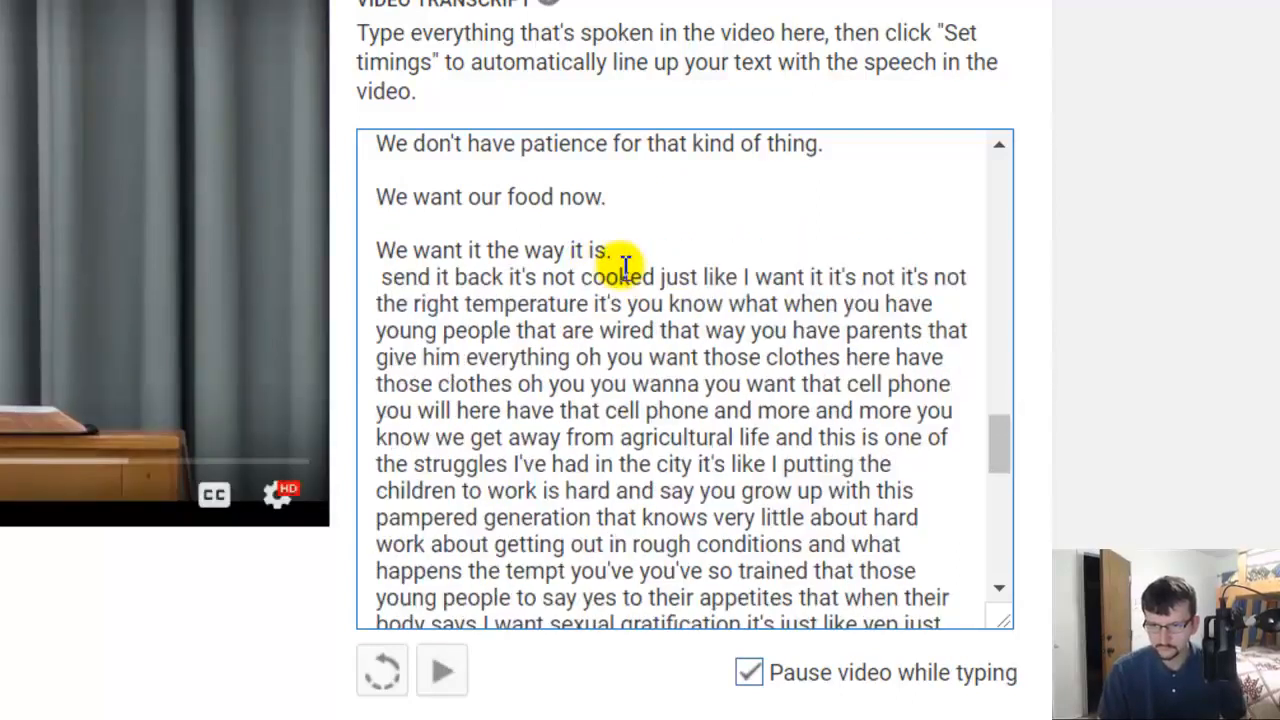
pyautogui.press('Delete')
pyautogui.press('Delete')
pyautogui.write('S')
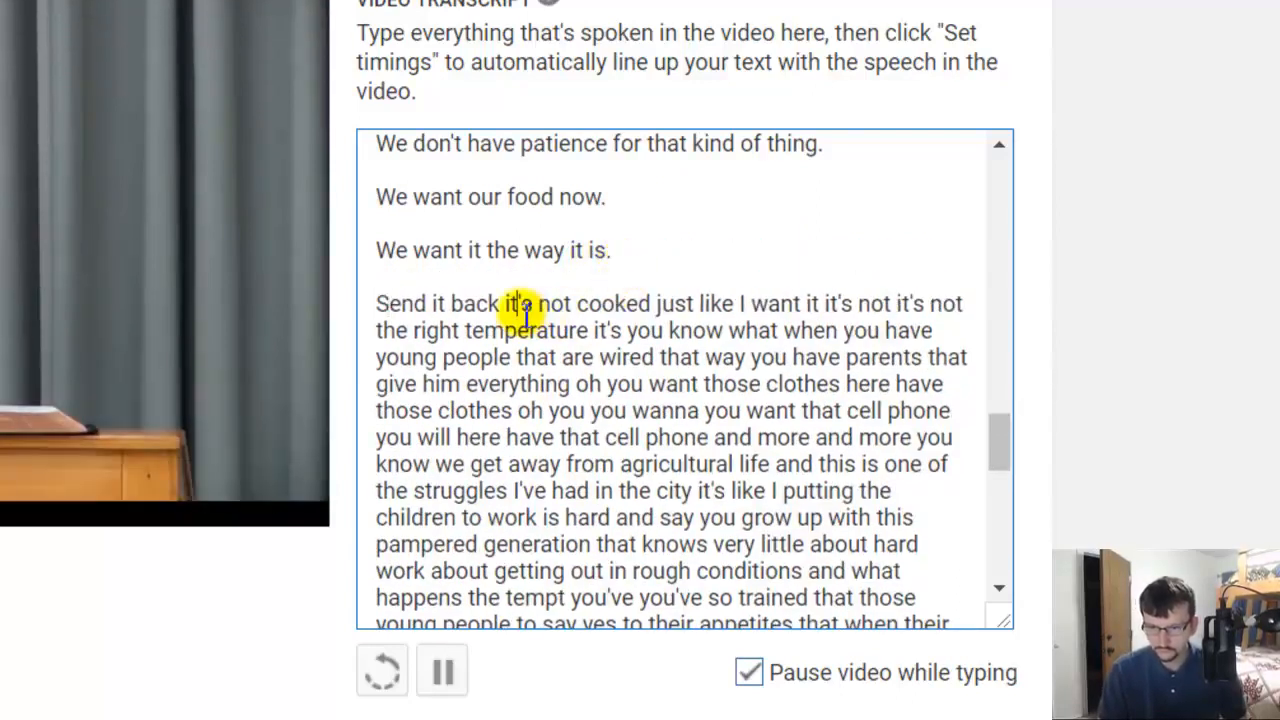
# Add an opening quotation mark before "Send it back" and a period after it, starting a new block at "It's not cooked"
pyautogui.press('BackSpace')
pyautogui.write('.')
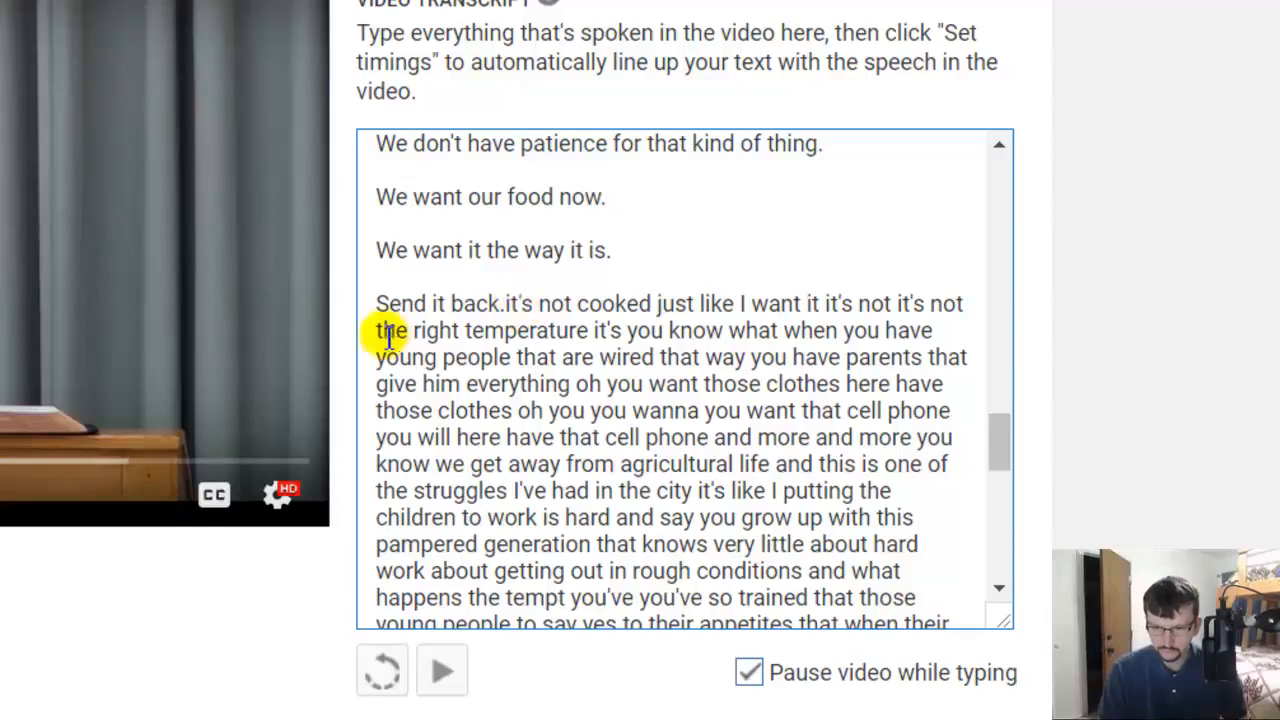
pyautogui.click(380, 304)
pyautogui.write('"')
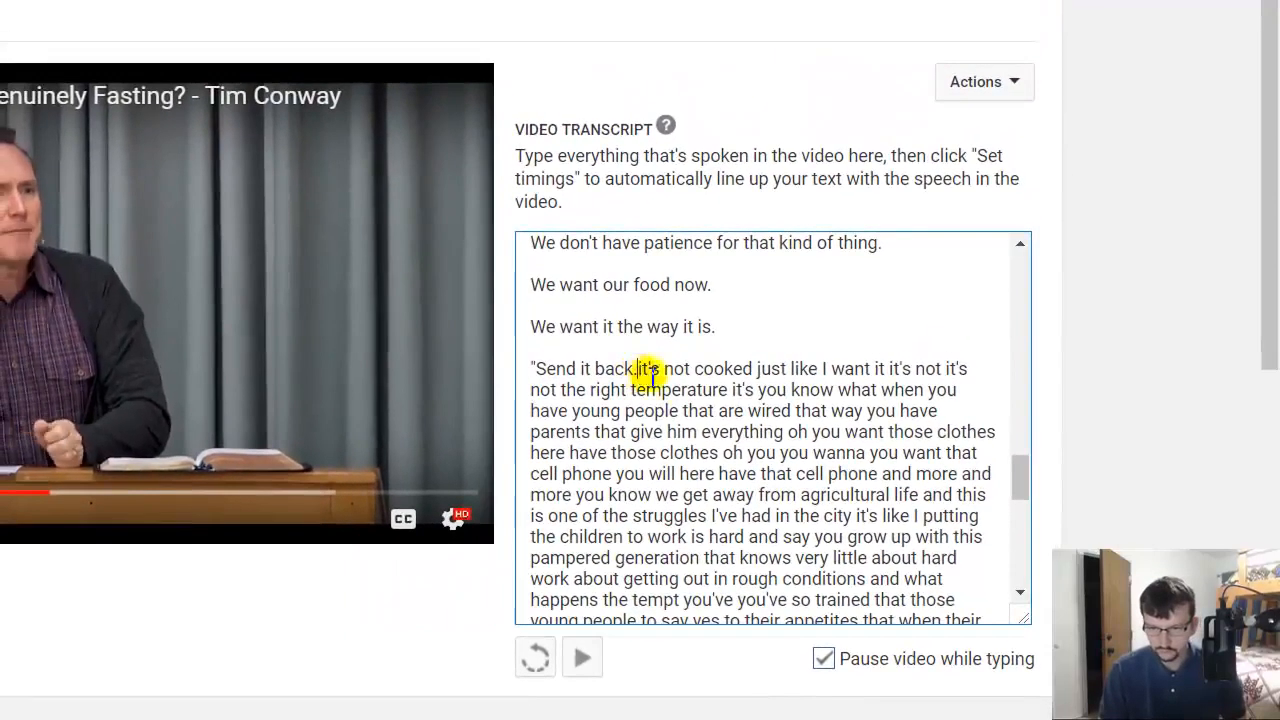
pyautogui.press('Return')
pyautogui.press('Return')
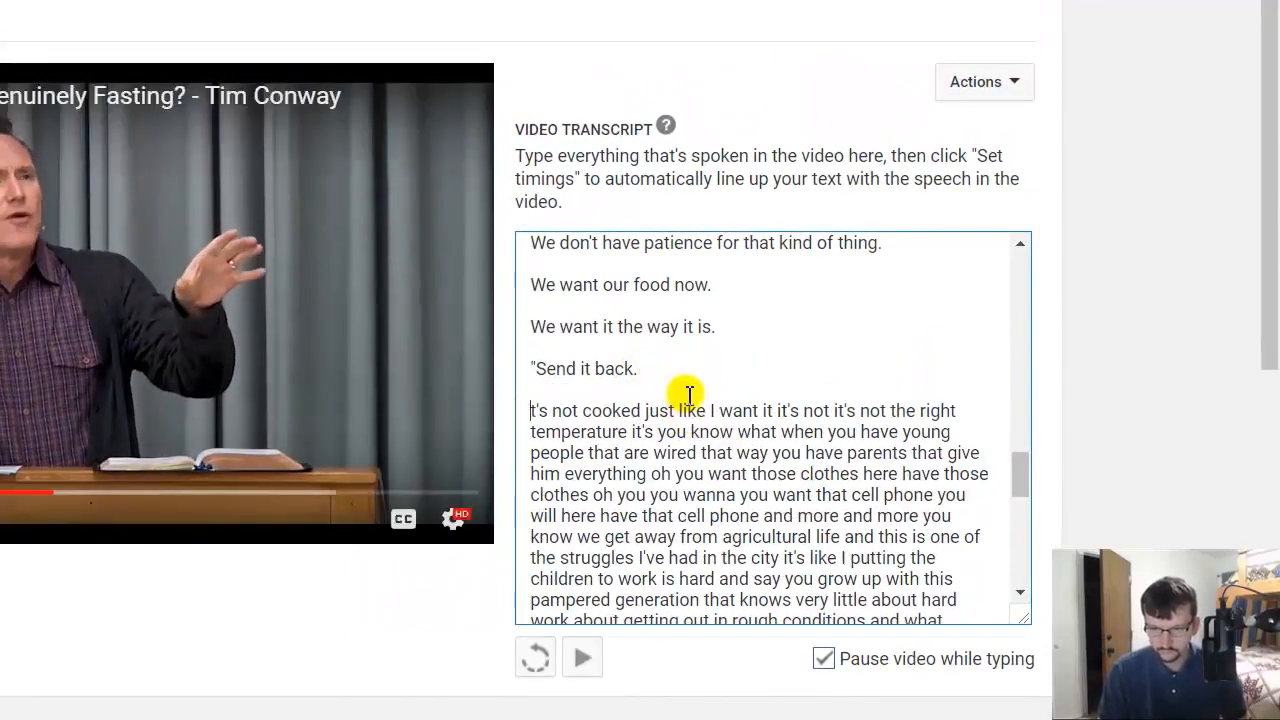
# Add a period after "just like I want it" and start a new block with "It's not"
pyautogui.click(780, 410)
pyautogui.press('BackSpace')
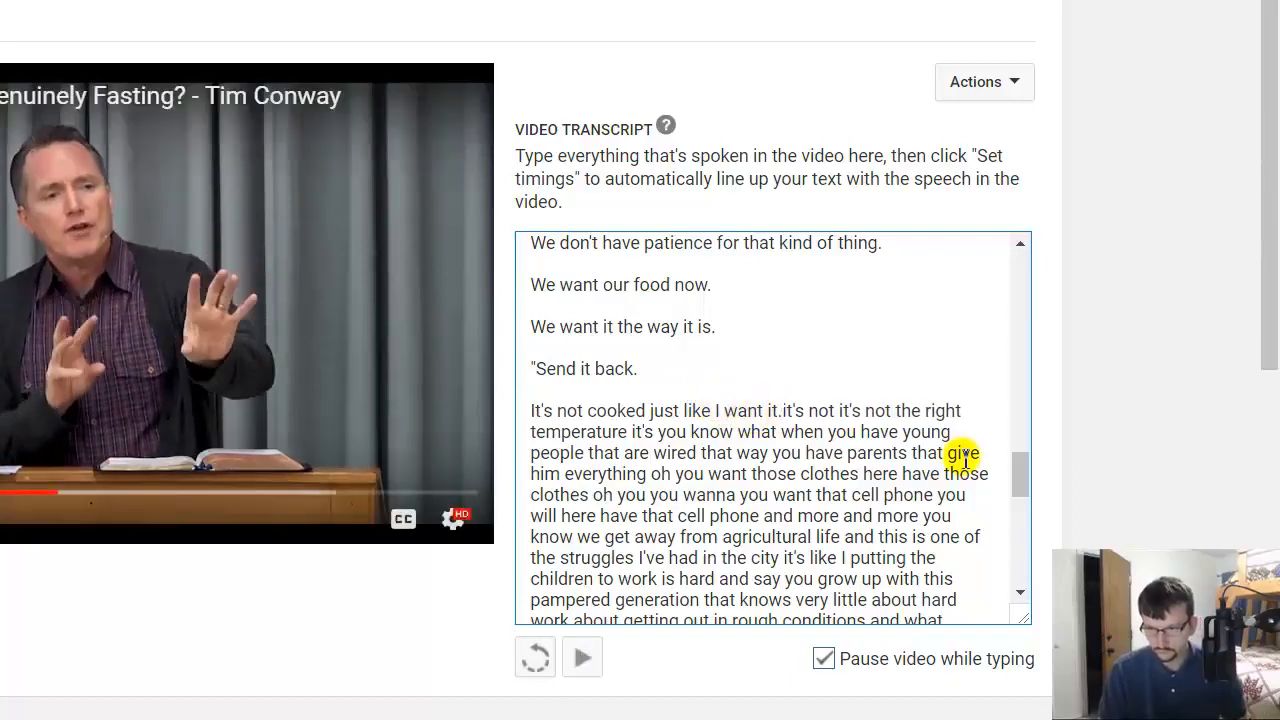
pyautogui.write('.')
pyautogui.press('Return')
pyautogui.press('Return')
# Close the quotation after "the right temperature" with a period and quotation mark, and start a new block at "it's you know what"
pyautogui.click(813, 452)
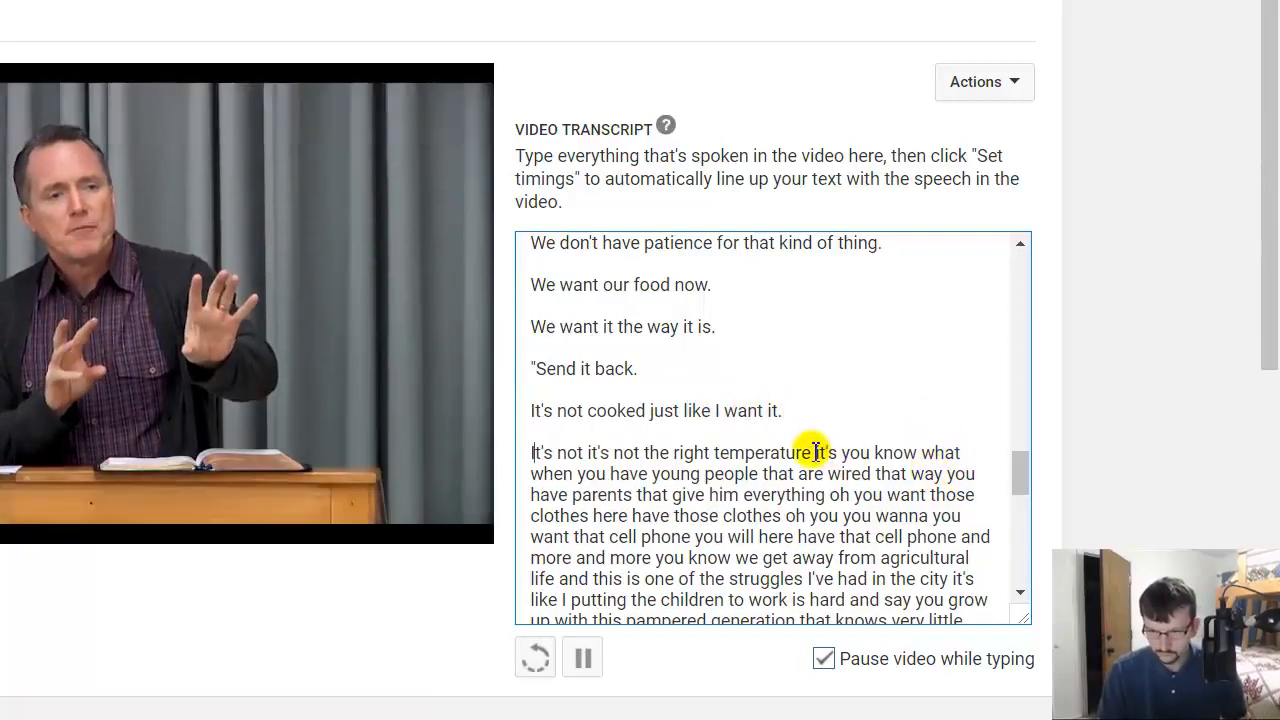
pyautogui.write('.')
pyautogui.press('Return')
pyautogui.press('Return')
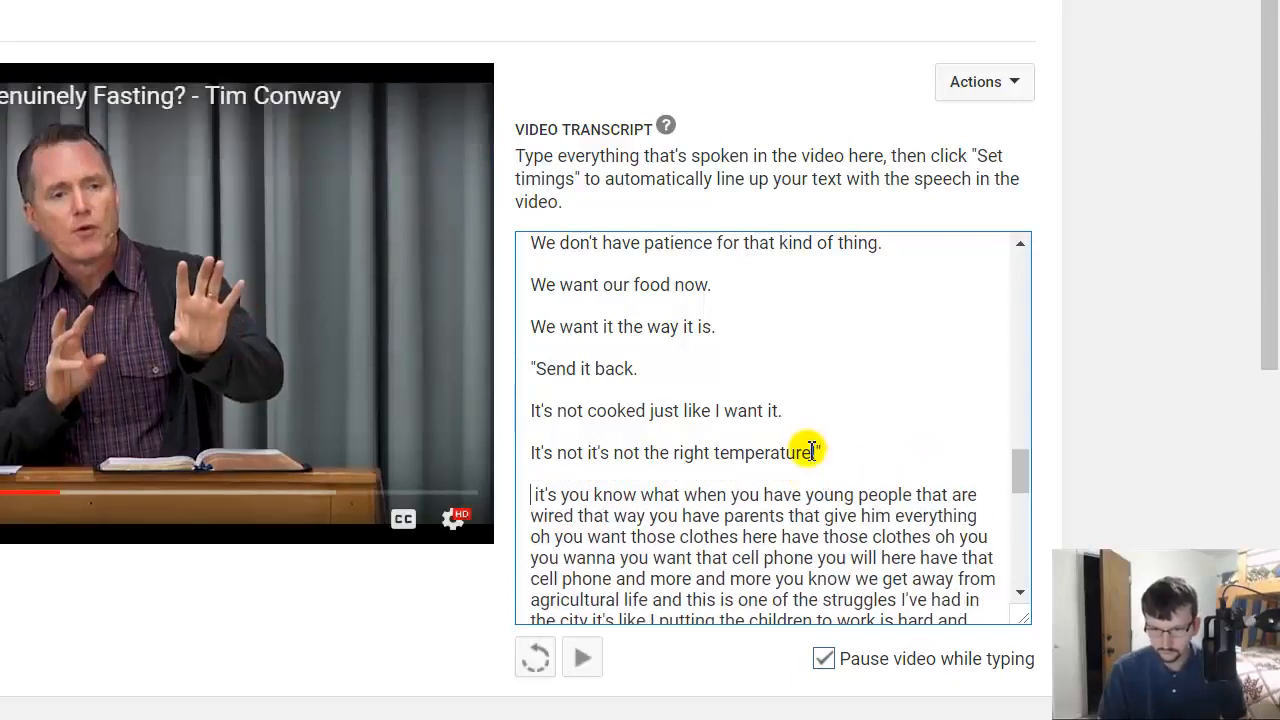
# Replay the last few seconds and remove the repeated words so the line reads "It's not the right temperature!"
pyautogui.click(530, 662)
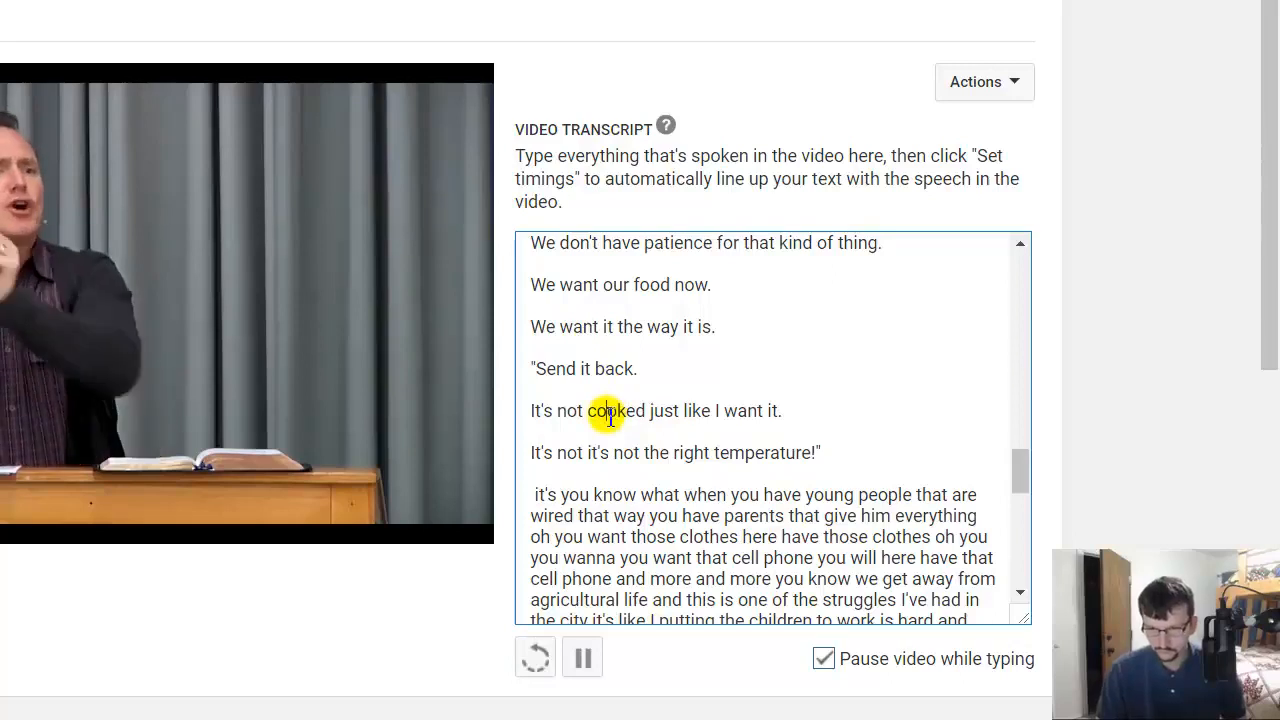
pyautogui.click(812, 410)
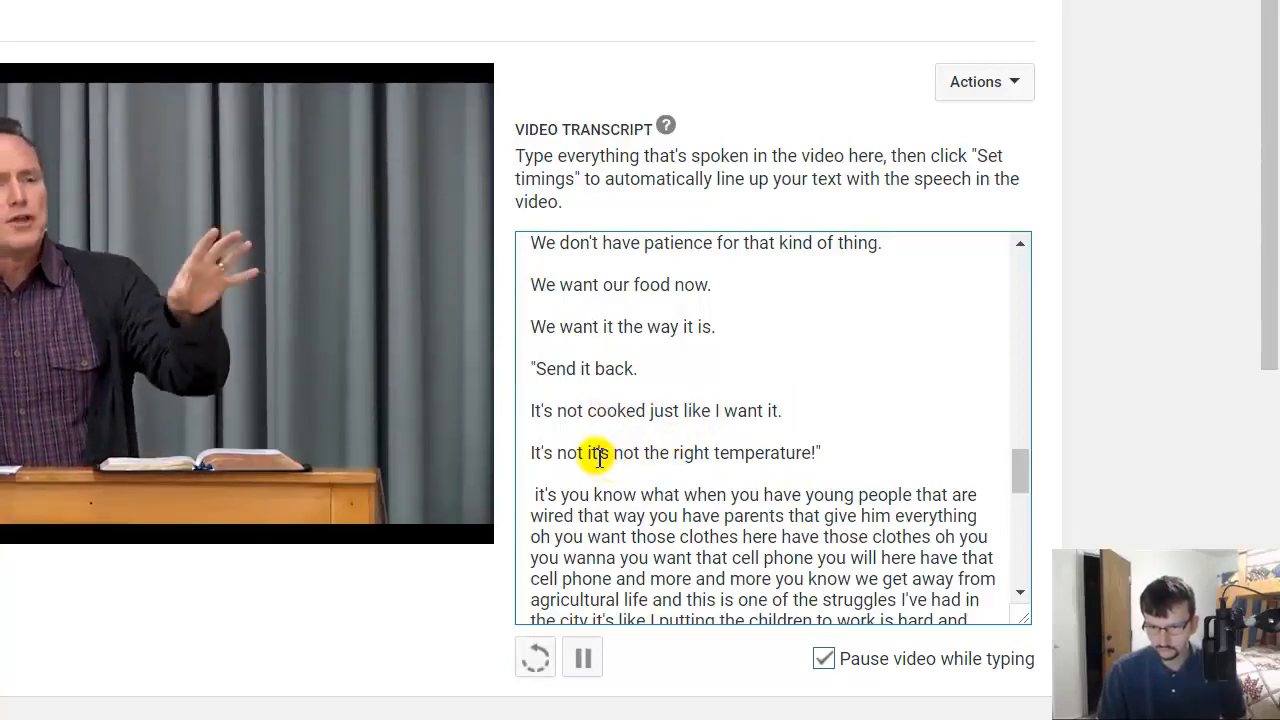
pyautogui.moveTo(591, 453); pyautogui.dragTo(502, 449)
pyautogui.write('I')
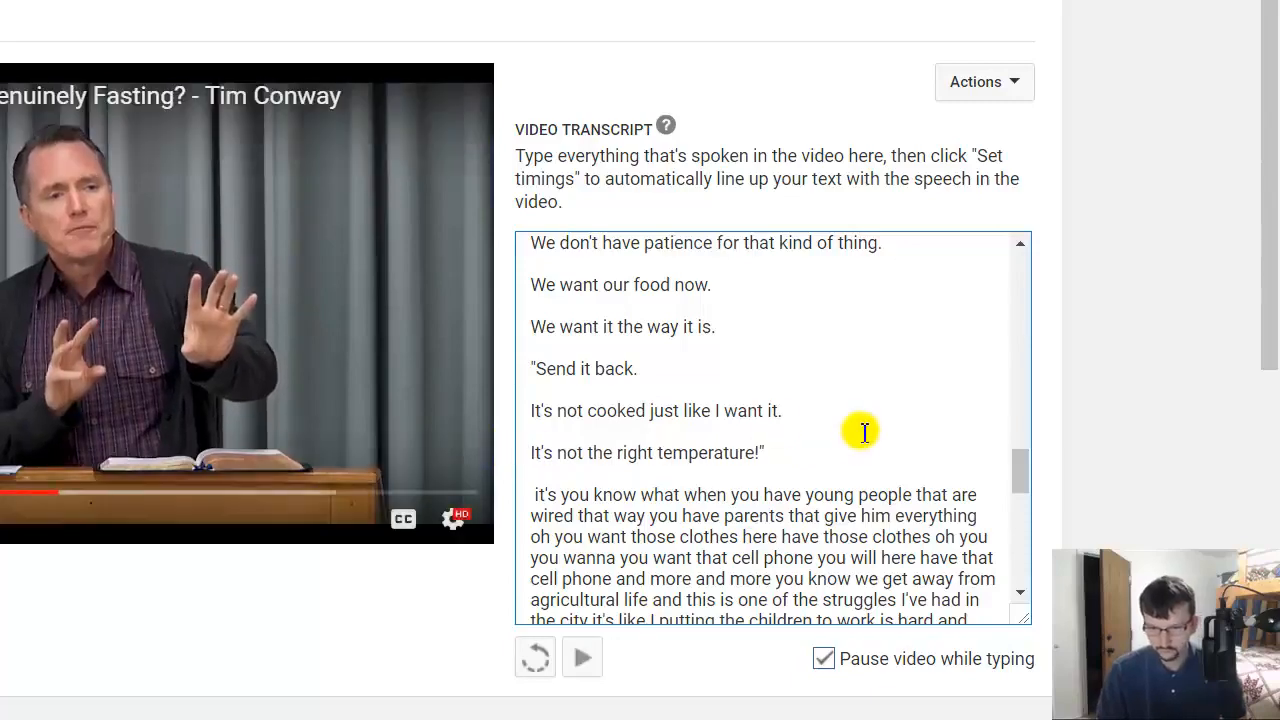
# Delete the leading "it's" from the following block and begin it with capitalized "You know what"
pyautogui.scroll(-2, 849, 443)
pyautogui.scroll(1, 528, 428)
pyautogui.moveTo(562, 370); pyautogui.dragTo(491, 371)
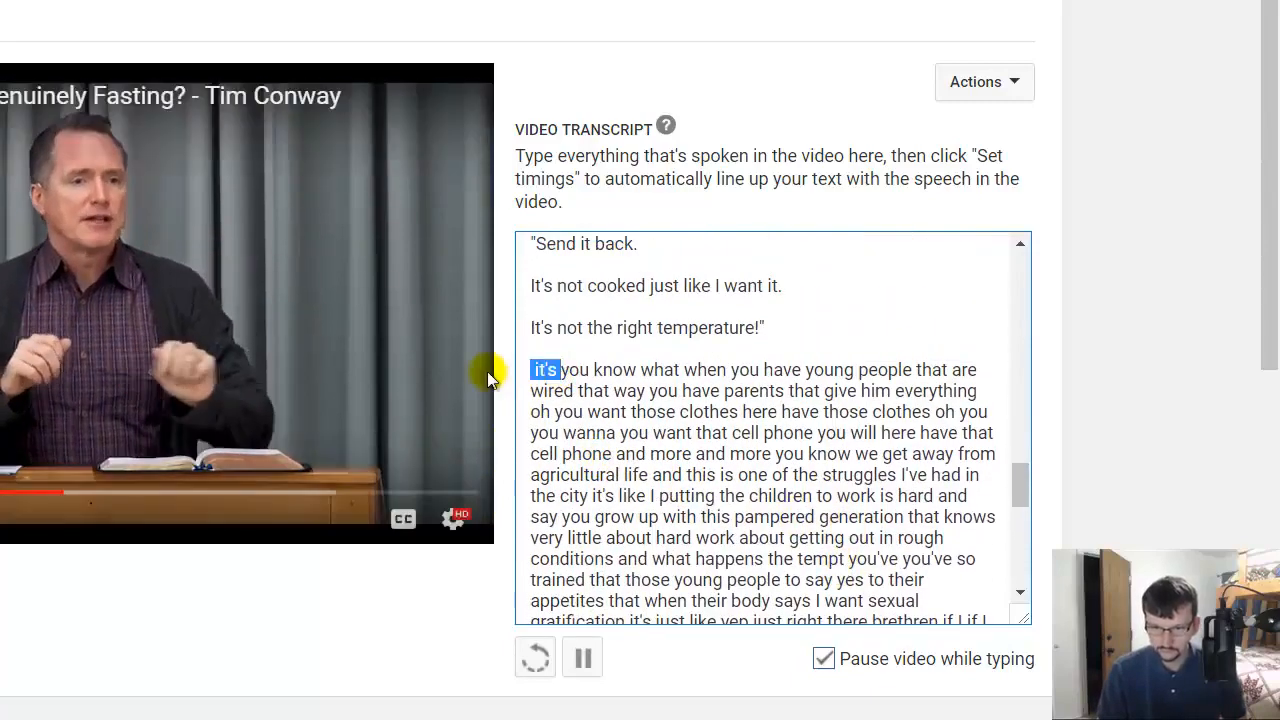
pyautogui.press('BackSpace')
pyautogui.press('Delete')
pyautogui.write('Y')
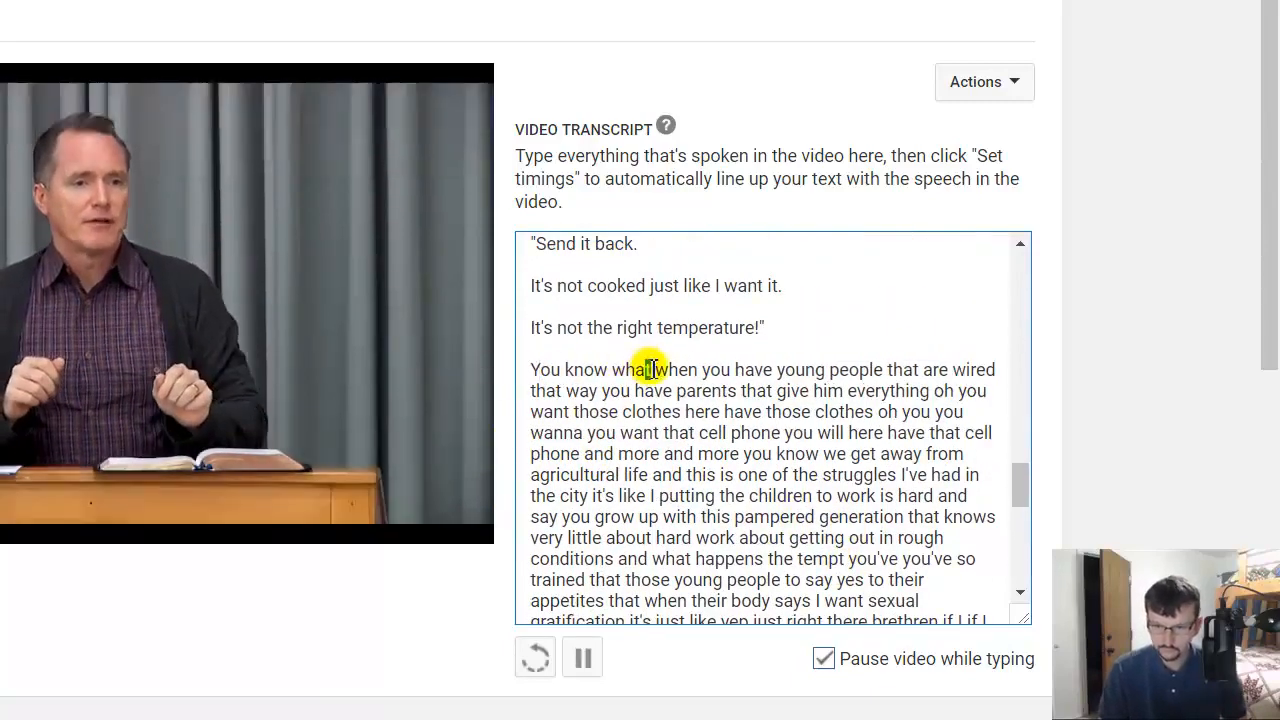
# End "You know what" with a question mark and start a new block with capitalized "When you have young people"
pyautogui.click(652, 370)
pyautogui.write(',')
pyautogui.press('Return')
pyautogui.press('Return')
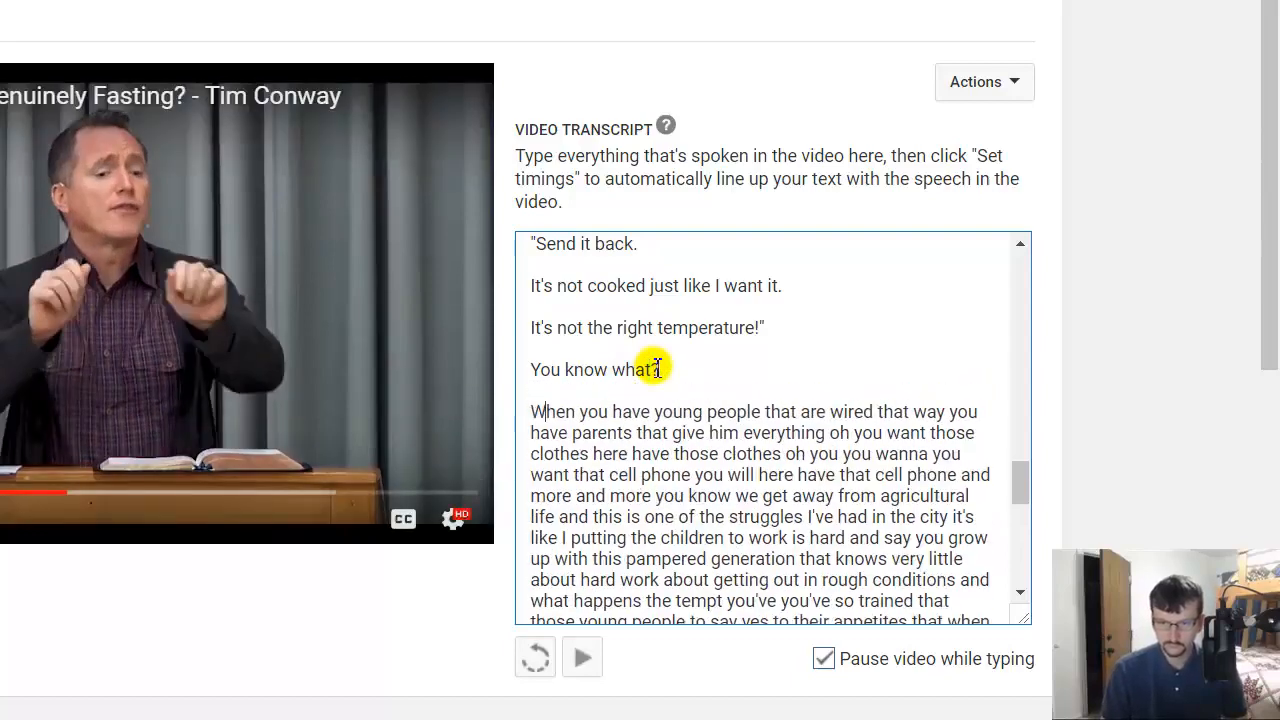
# Start a new block after "wired that way" and replace "him" with "them" in "parents that give him everything"
pyautogui.click(944, 412)
pyautogui.press('Return')
pyautogui.press('Return')
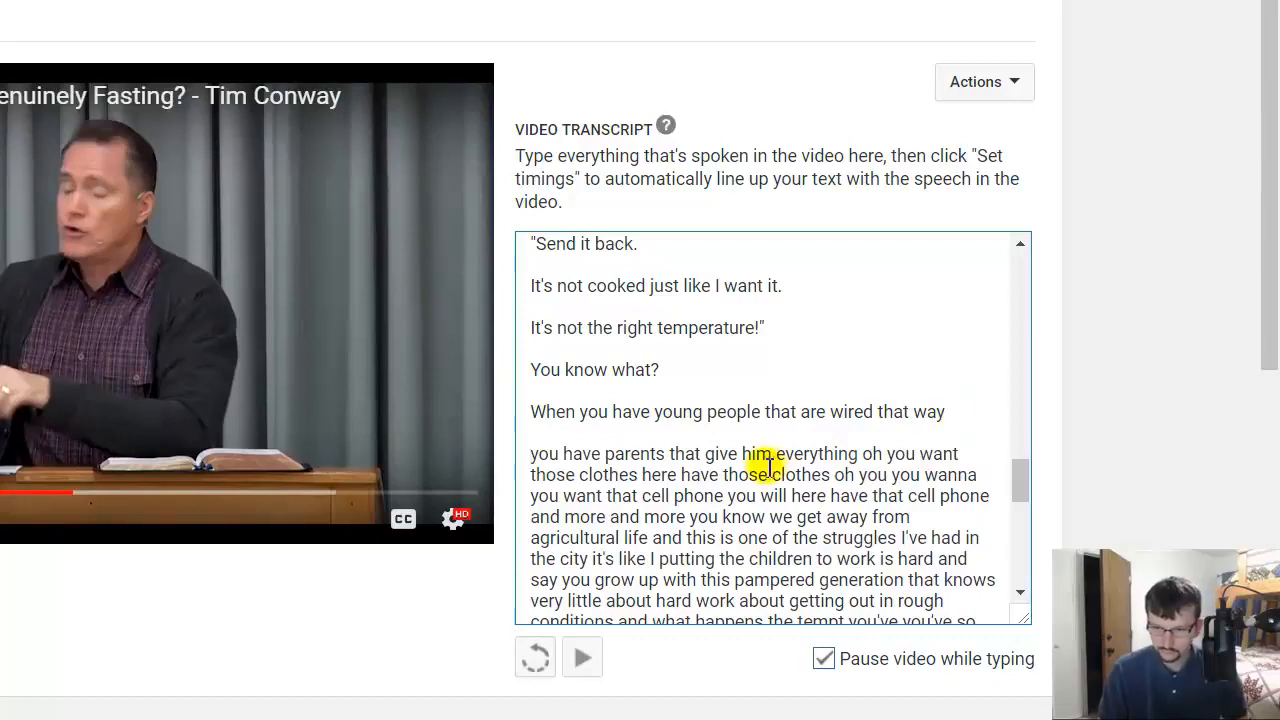
pyautogui.doubleClick(757, 453)
pyautogui.write('them')
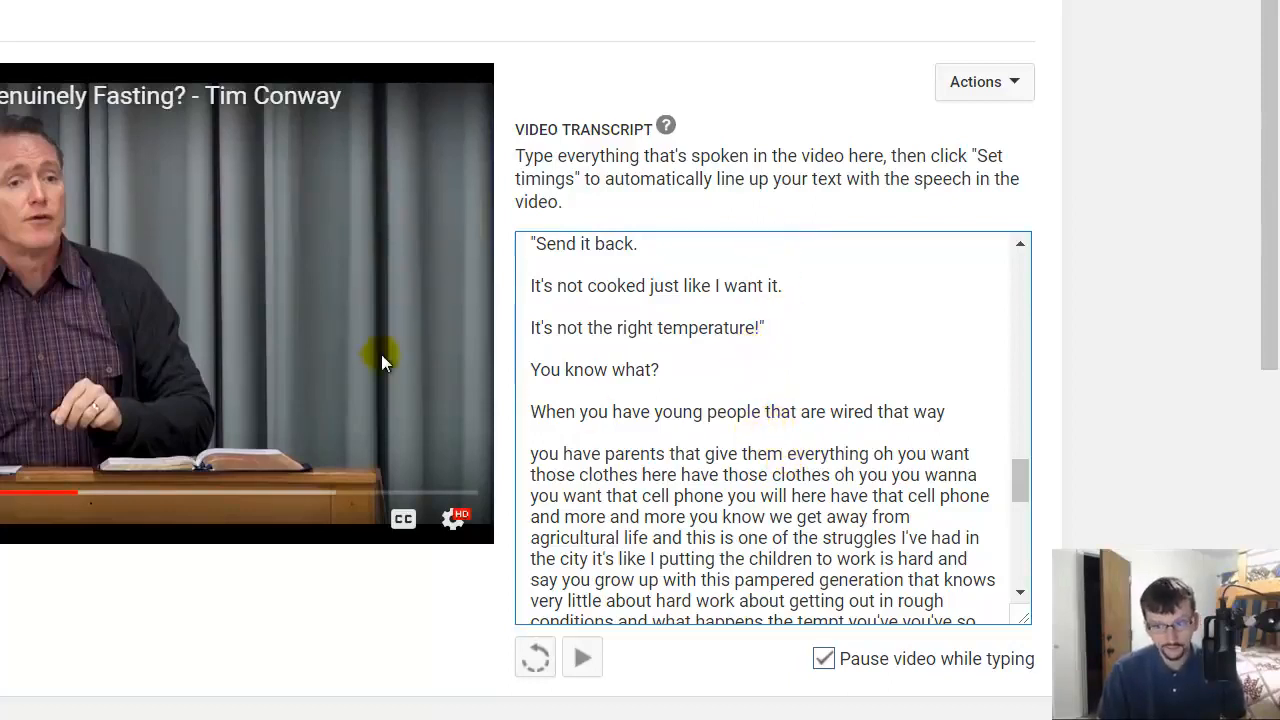
# Replay the last few seconds, end "give them everything" with a period and start a new block after it
pyautogui.click(198, 308)
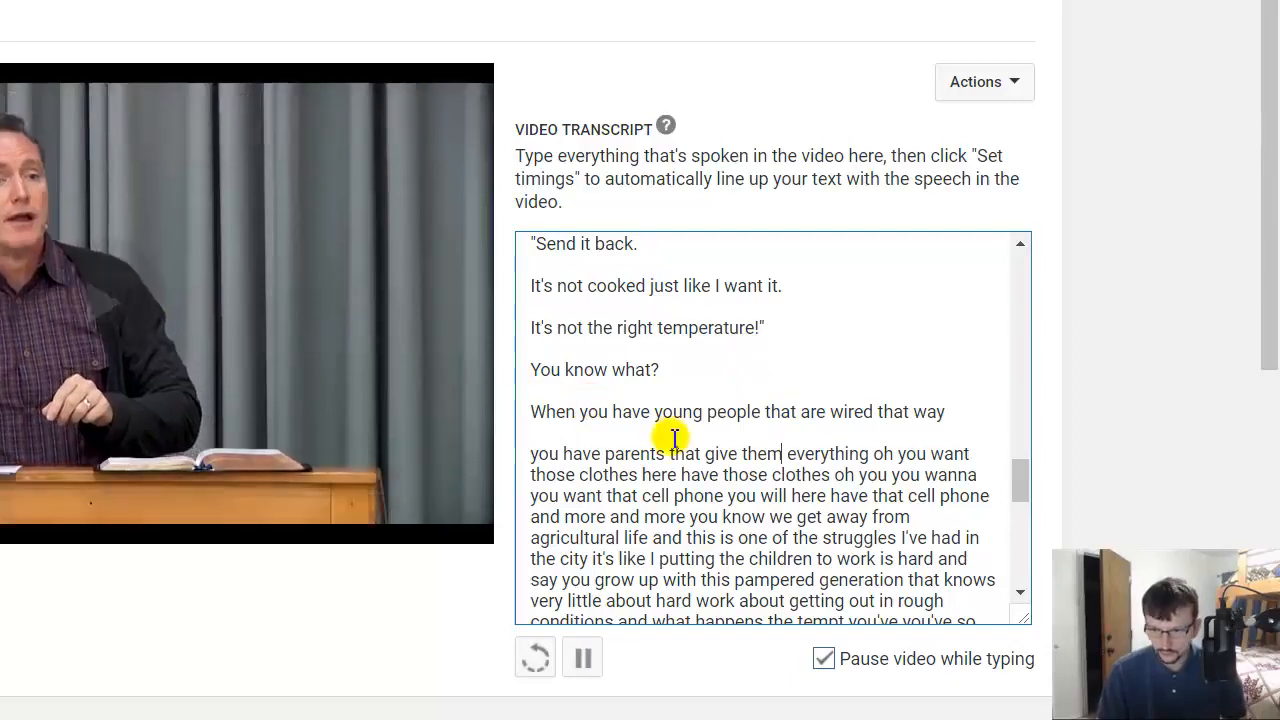
pyautogui.click(534, 660)
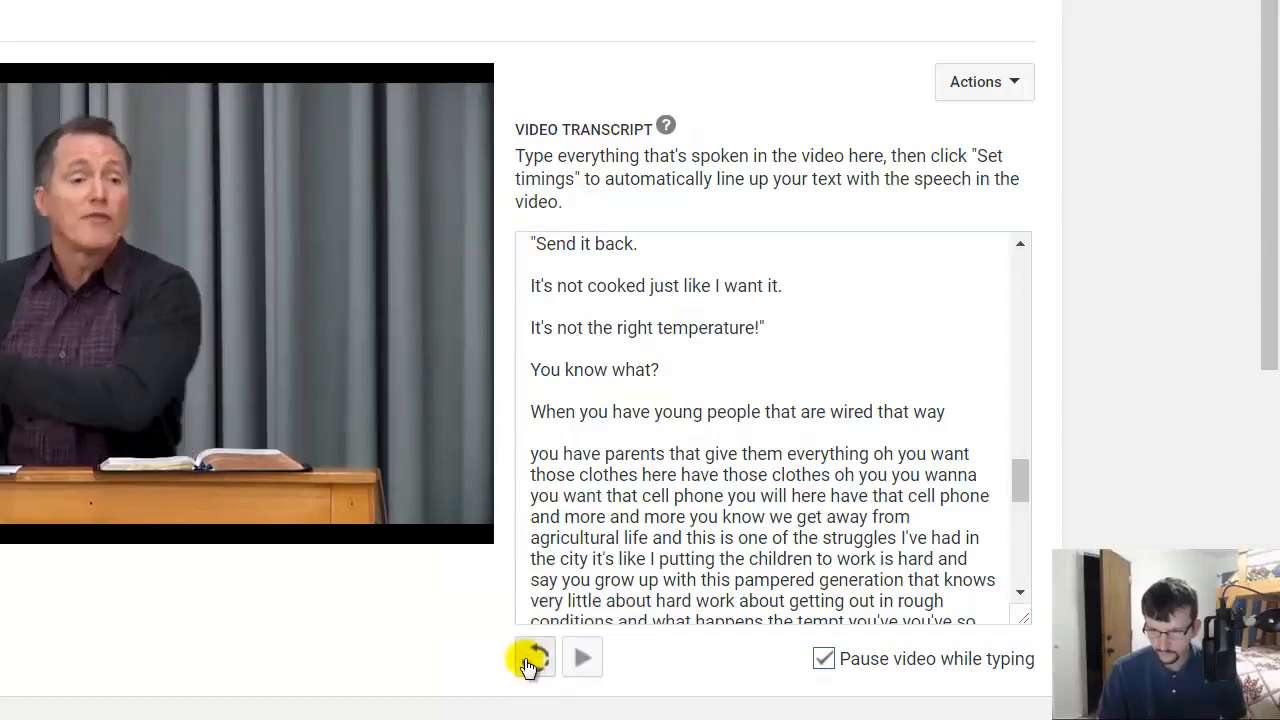
pyautogui.click(531, 660)
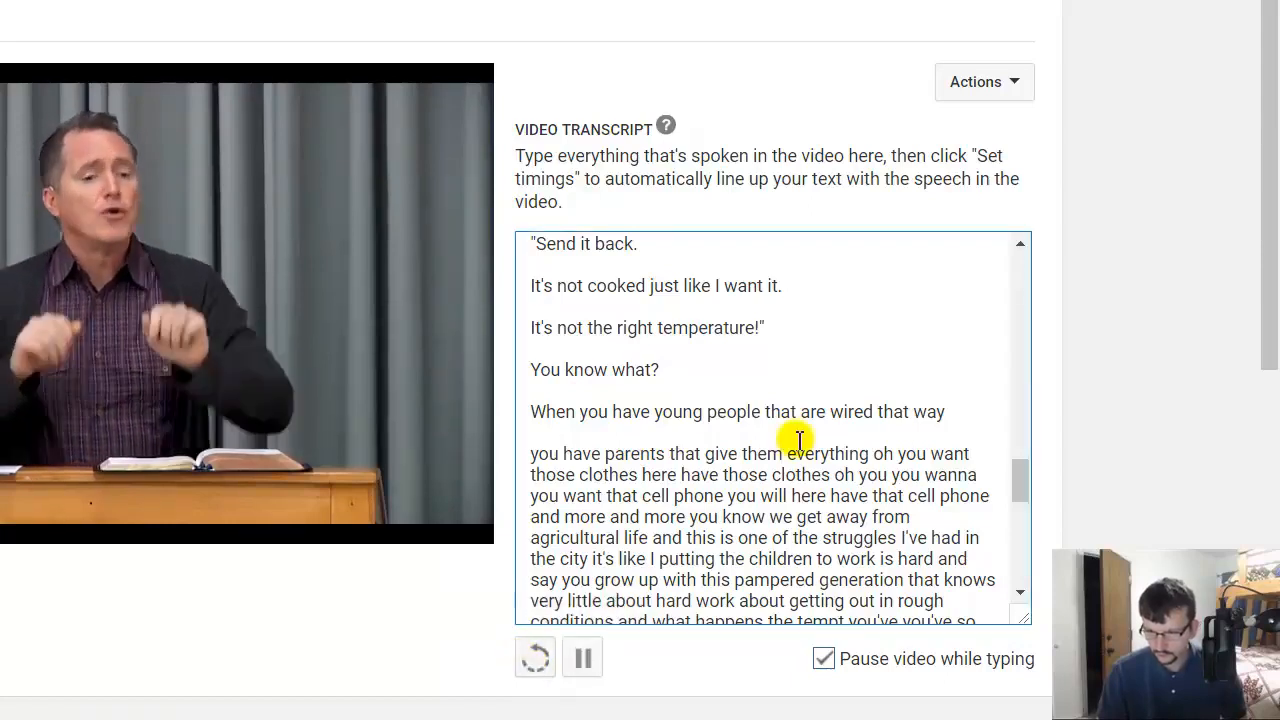
pyautogui.click(849, 454)
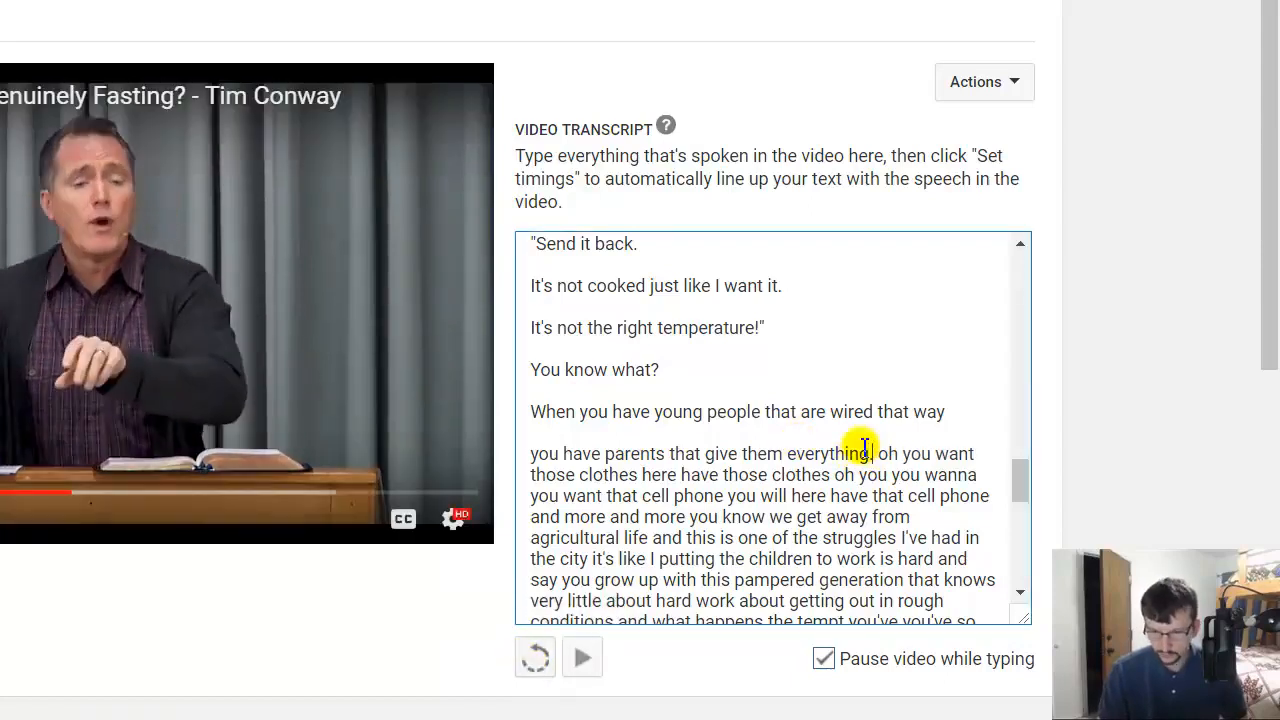
pyautogui.write('.')
pyautogui.press('Return')
pyautogui.press('Return')
pyautogui.press('Delete')
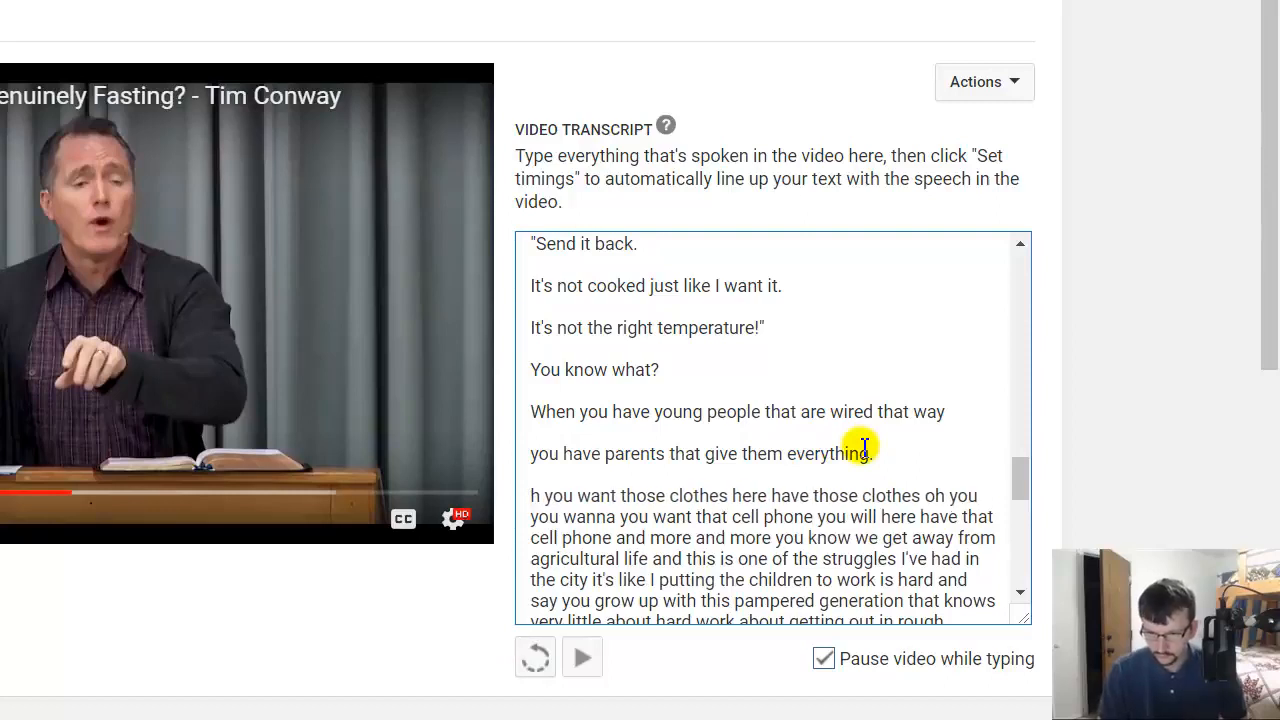
# Punctuate the quotation as "Oh you want those clothes? Here have those clothes." and start a new quoted block with "Oh"
pyautogui.click(748, 495)
pyautogui.write(',')
pyautogui.press('Delete')
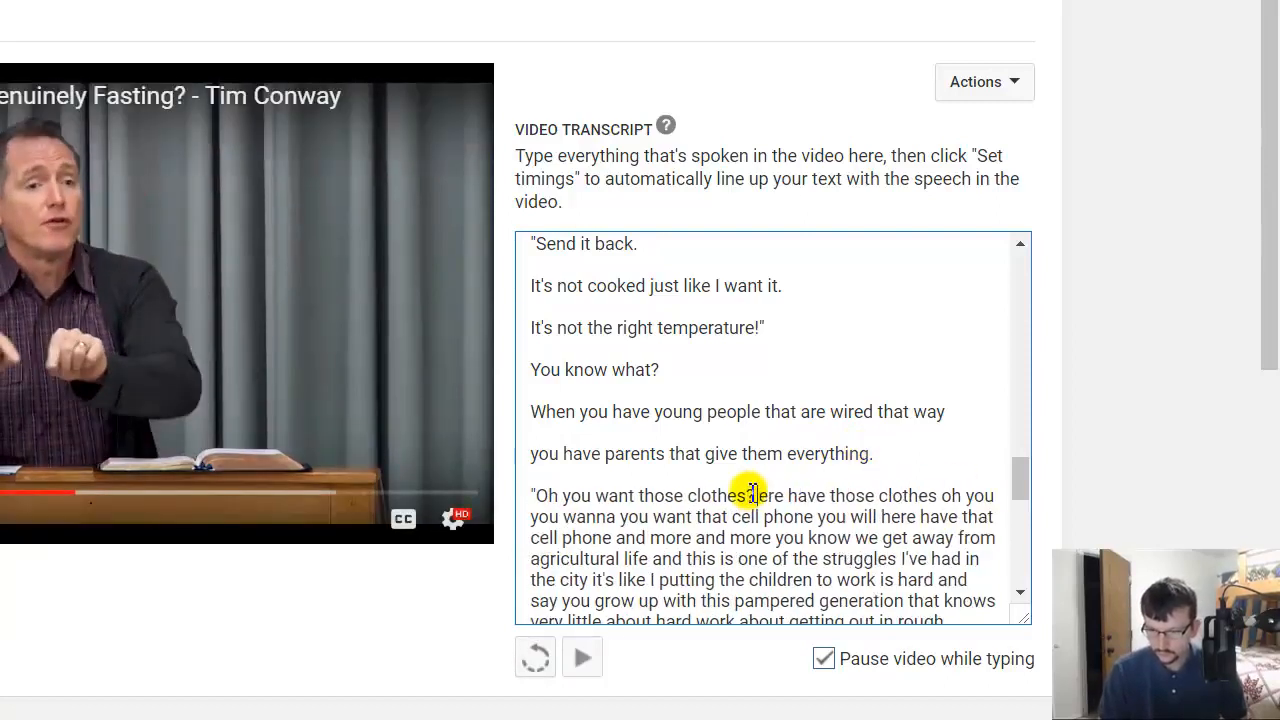
pyautogui.write('H')
pyautogui.click(948, 496)
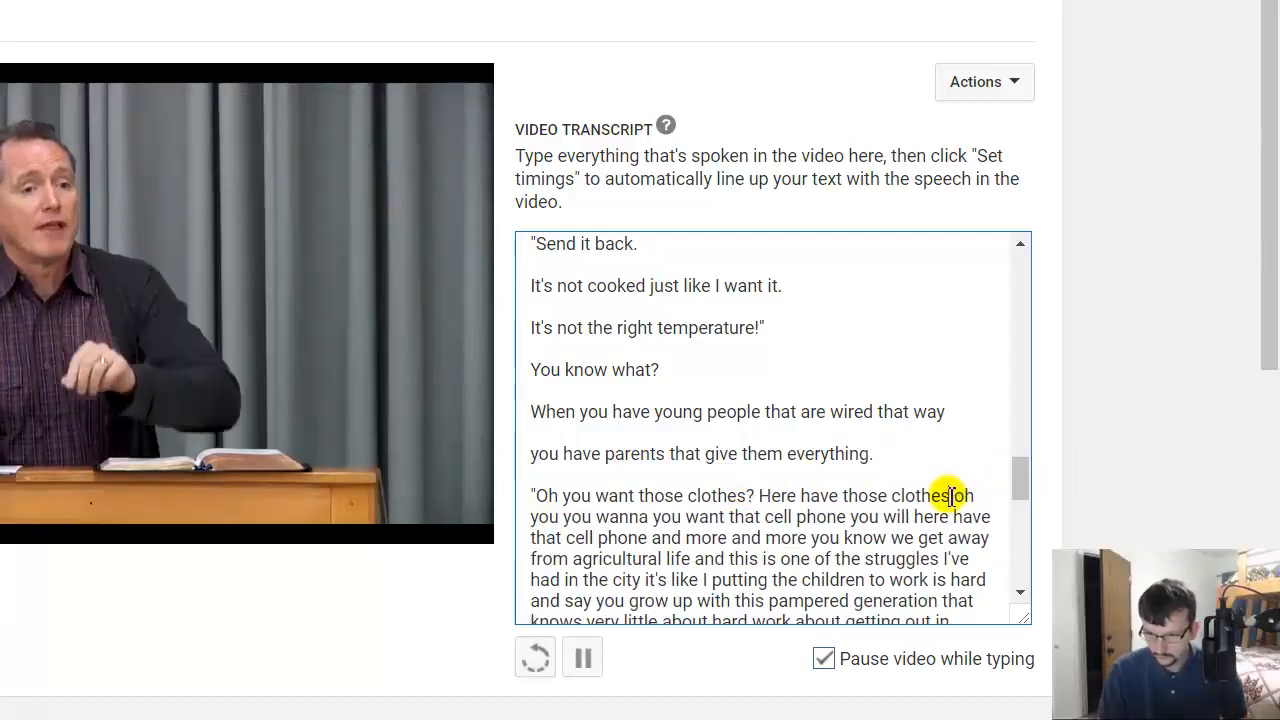
pyautogui.write('"')
pyautogui.press('Return')
pyautogui.press('Return')
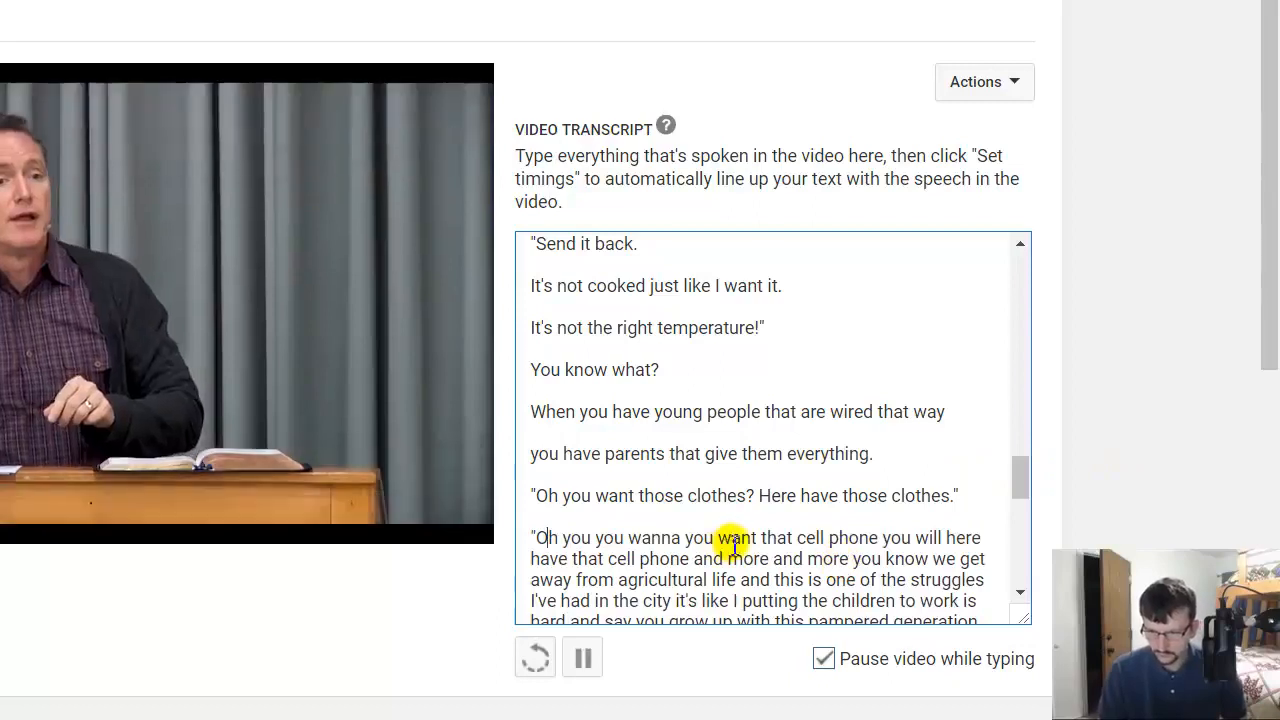
# Shorten "wanna you want" to "want", close the quotation after "cell phone" with a question mark, and start a new quoted block
pyautogui.moveTo(757, 538); pyautogui.dragTo(638, 541)
pyautogui.press('BackSpace')
pyautogui.write('nt')
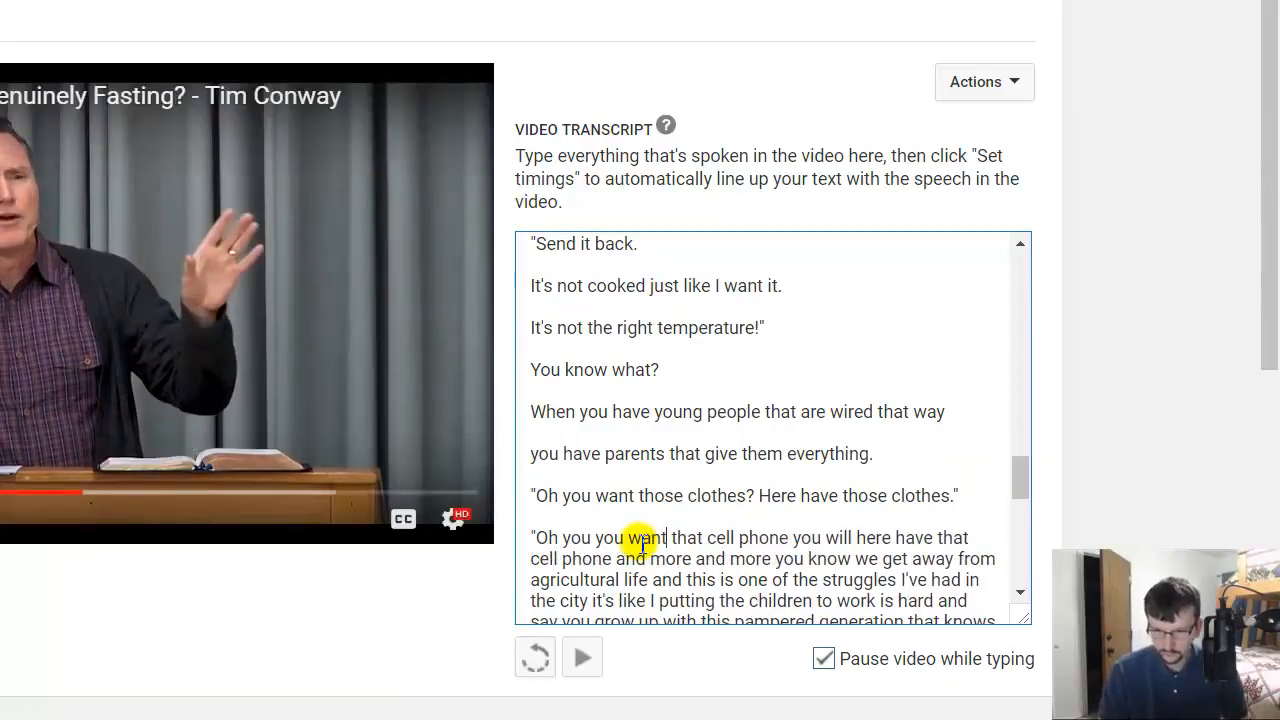
pyautogui.click(801, 545)
pyautogui.write('?')
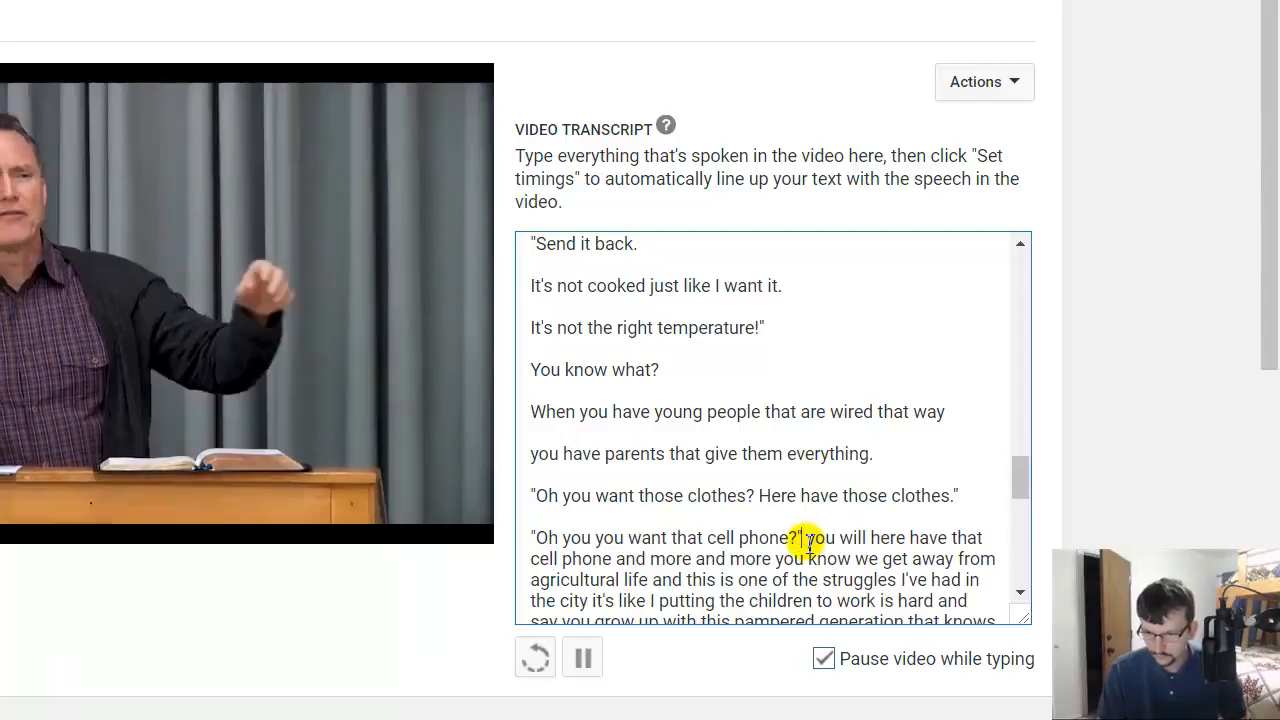
pyautogui.write(' "')
pyautogui.press('Return')
pyautogui.press('Return')
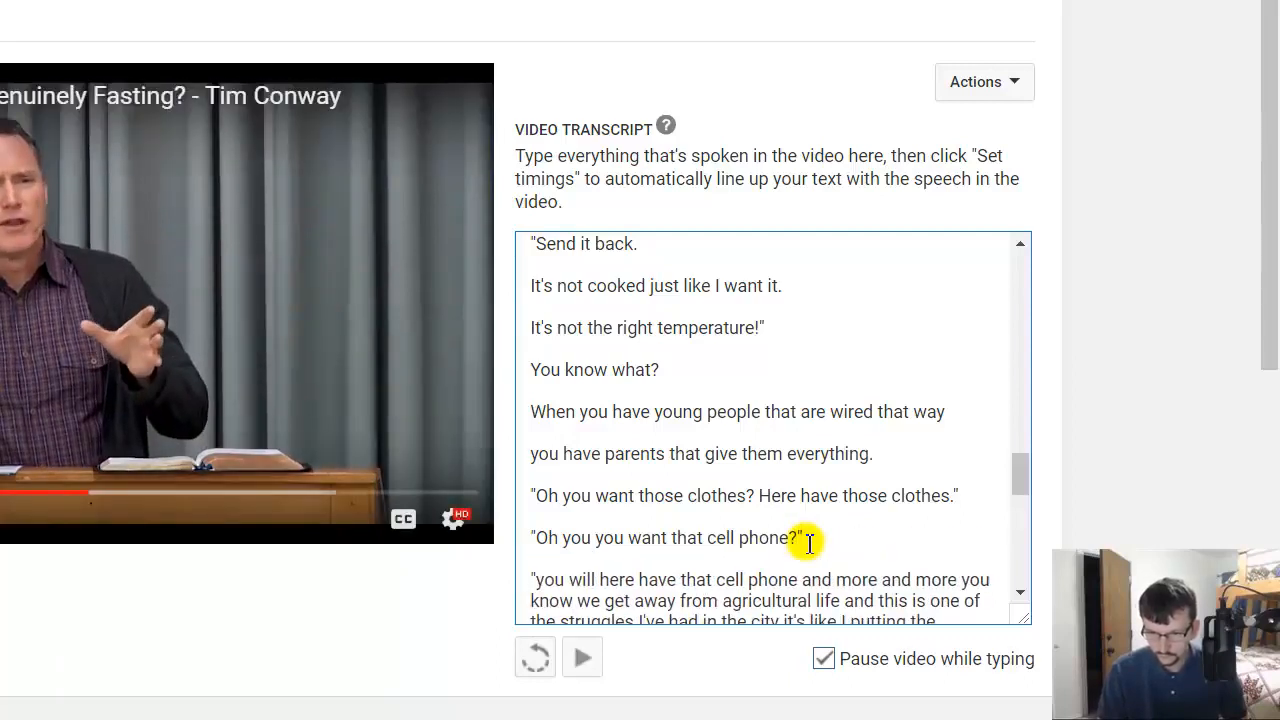
# Delete "you will here" from the new quoted block and begin it with capitalized "Have that cell phone"
pyautogui.press('Delete')
pyautogui.press('Delete')
pyautogui.press('Delete')
pyautogui.press('Delete')
pyautogui.press('Delete')
pyautogui.press('Delete')
pyautogui.press('Delete')
pyautogui.press('Delete')
pyautogui.press('Delete')
pyautogui.press('Delete')
pyautogui.press('Delete')
pyautogui.press('Delete')
pyautogui.press('Delete')
pyautogui.press('Delete')
pyautogui.press('Delete')
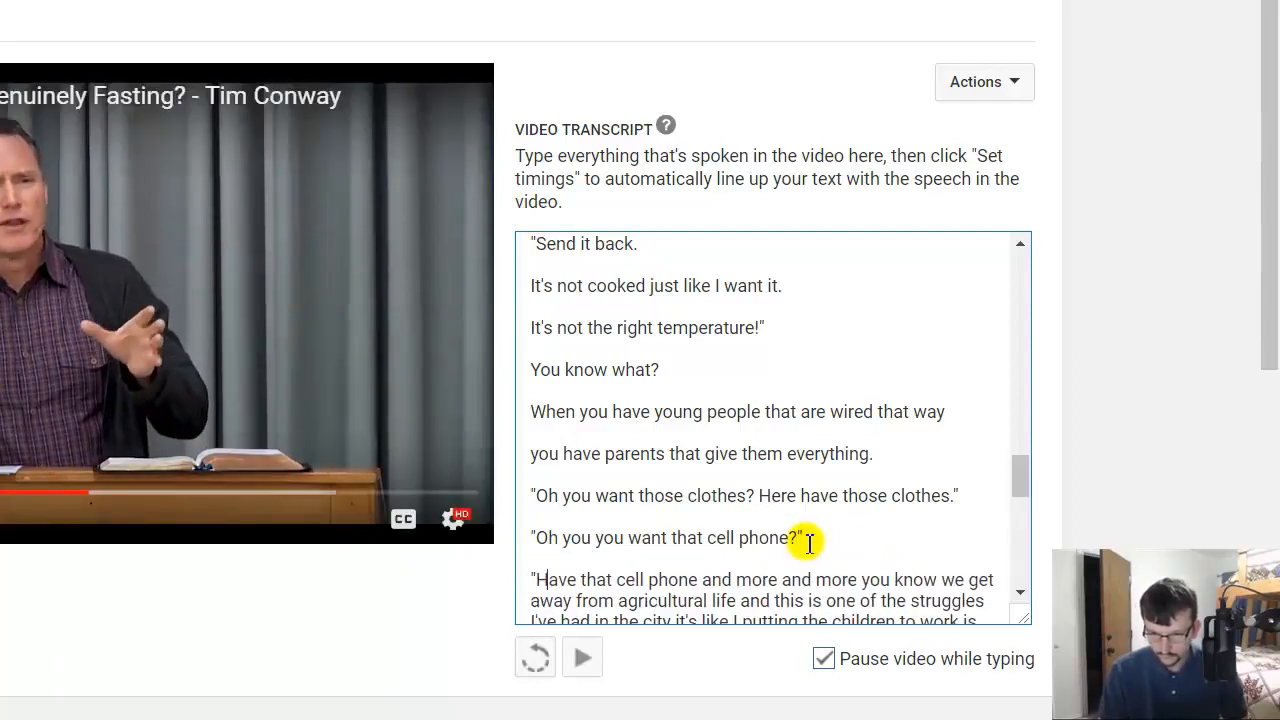
# Close the quotation after "Have that cell phone" with a period and quotation mark, and start a new block with capitalized "And"
pyautogui.click(701, 580)
pyautogui.write('.')
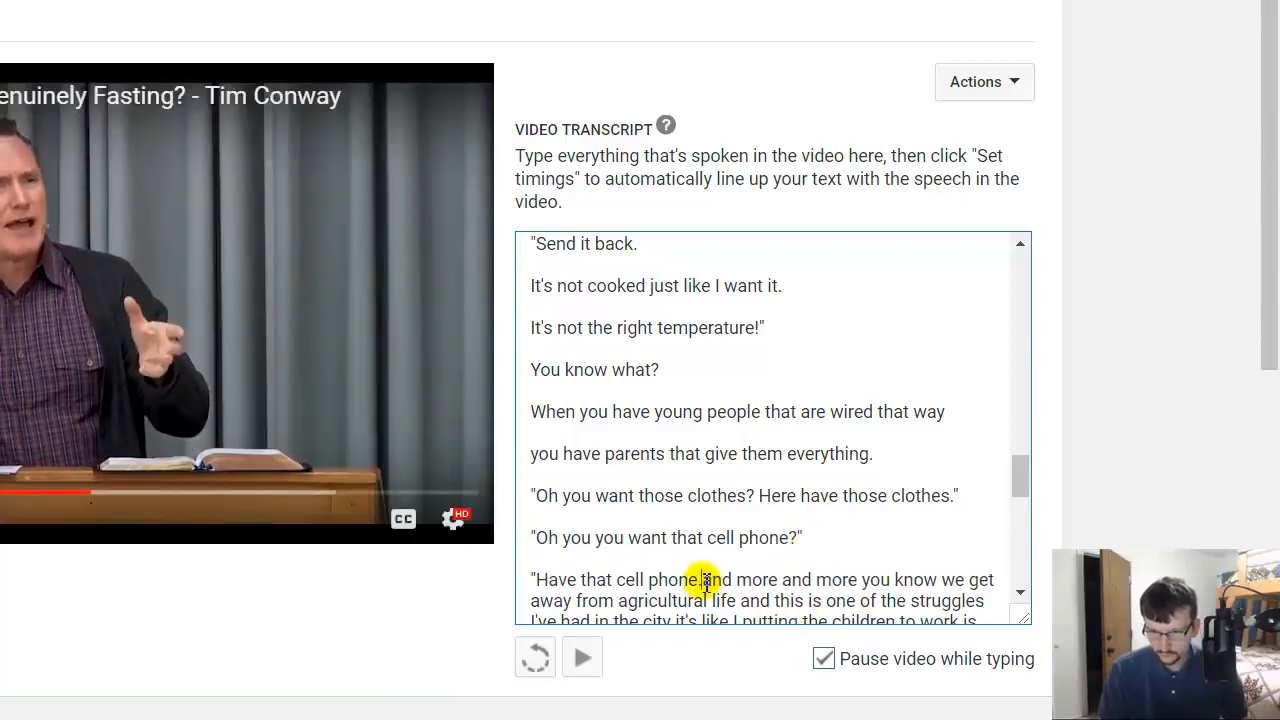
pyautogui.write('"')
pyautogui.press('Return')
pyautogui.press('Return')
pyautogui.press('Delete')
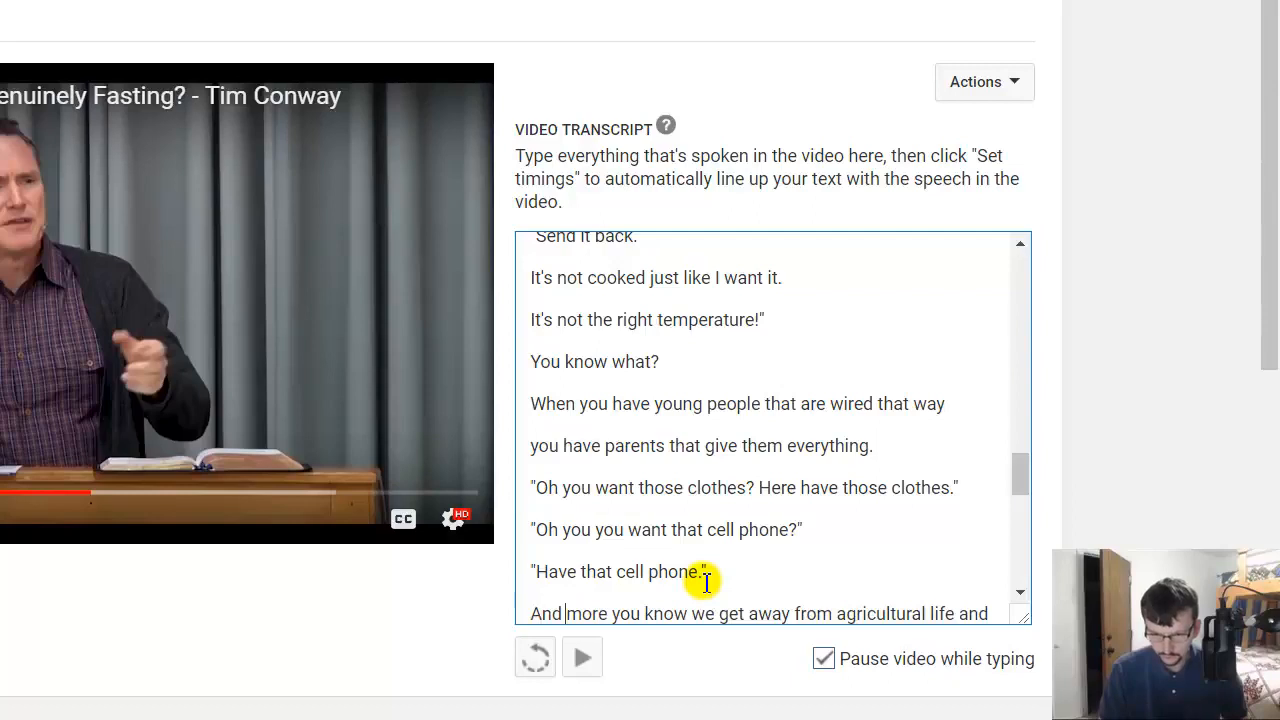
# Reword the new block's opening to "And you know more and more we get away from", removing the leftover words
pyautogui.write('you know more and more wemore you know we get')
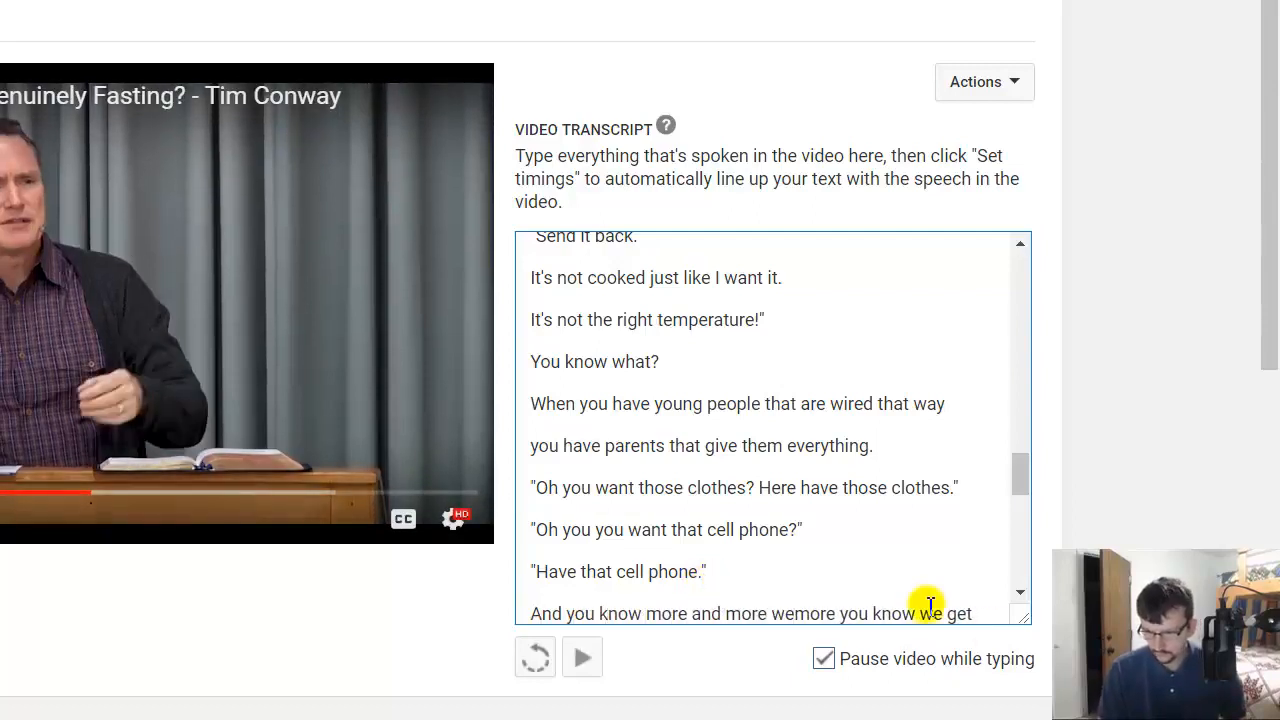
pyautogui.keyDown('shift'); pyautogui.click(944, 611); pyautogui.keyUp('shift')
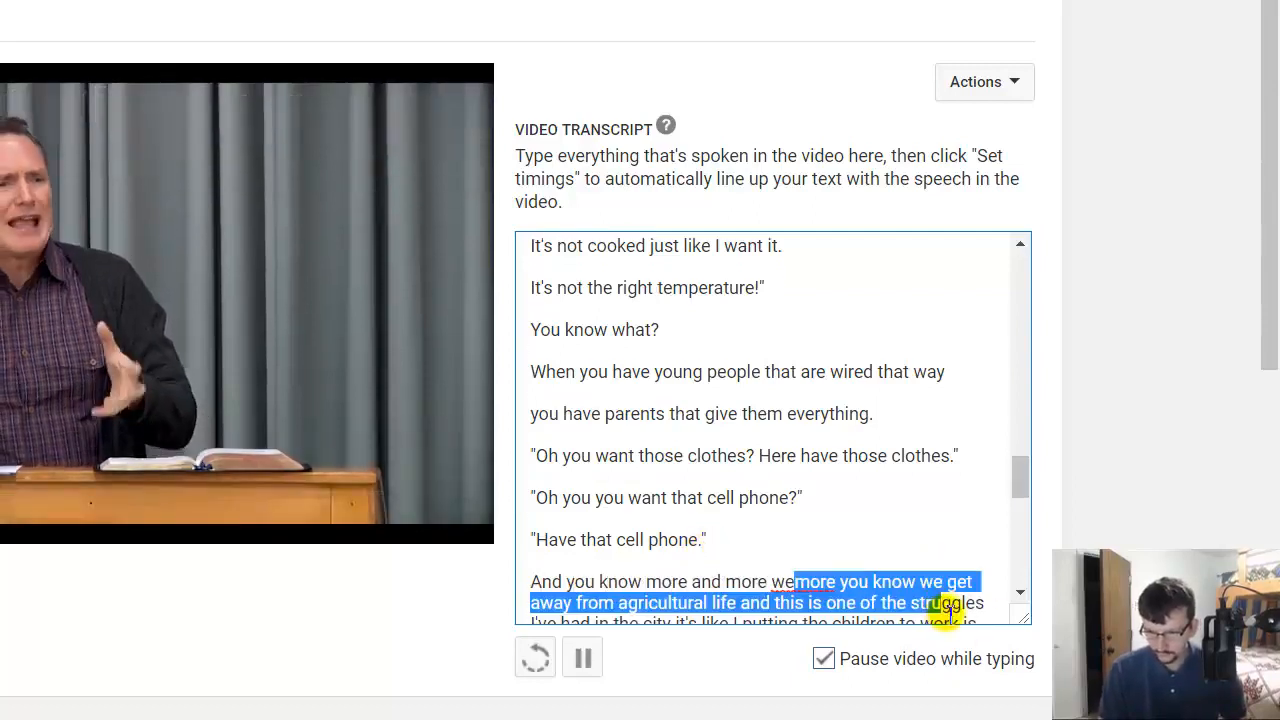
pyautogui.click(932, 607)
pyautogui.moveTo(941, 585); pyautogui.dragTo(812, 582)
pyautogui.press('Delete')
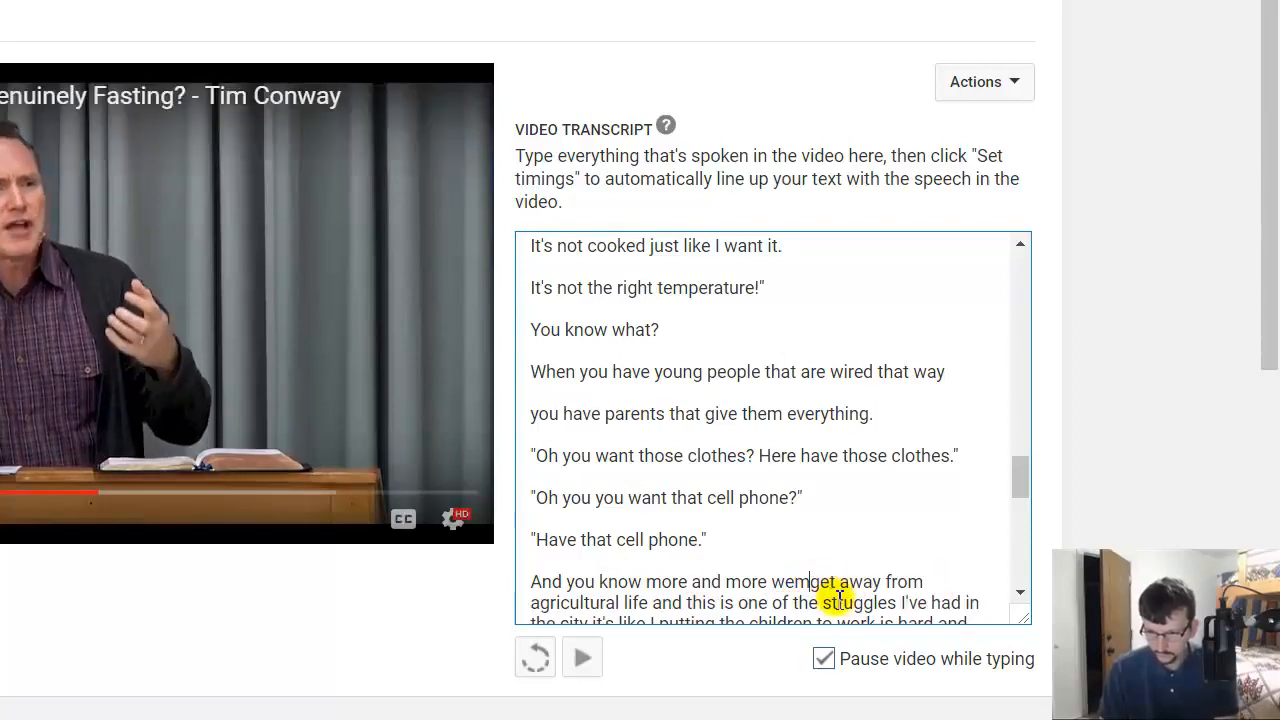
# Start new blocks at "and this is one of the struggles" and at "it's like I putting the children"
pyautogui.scroll(-3, 838, 597)
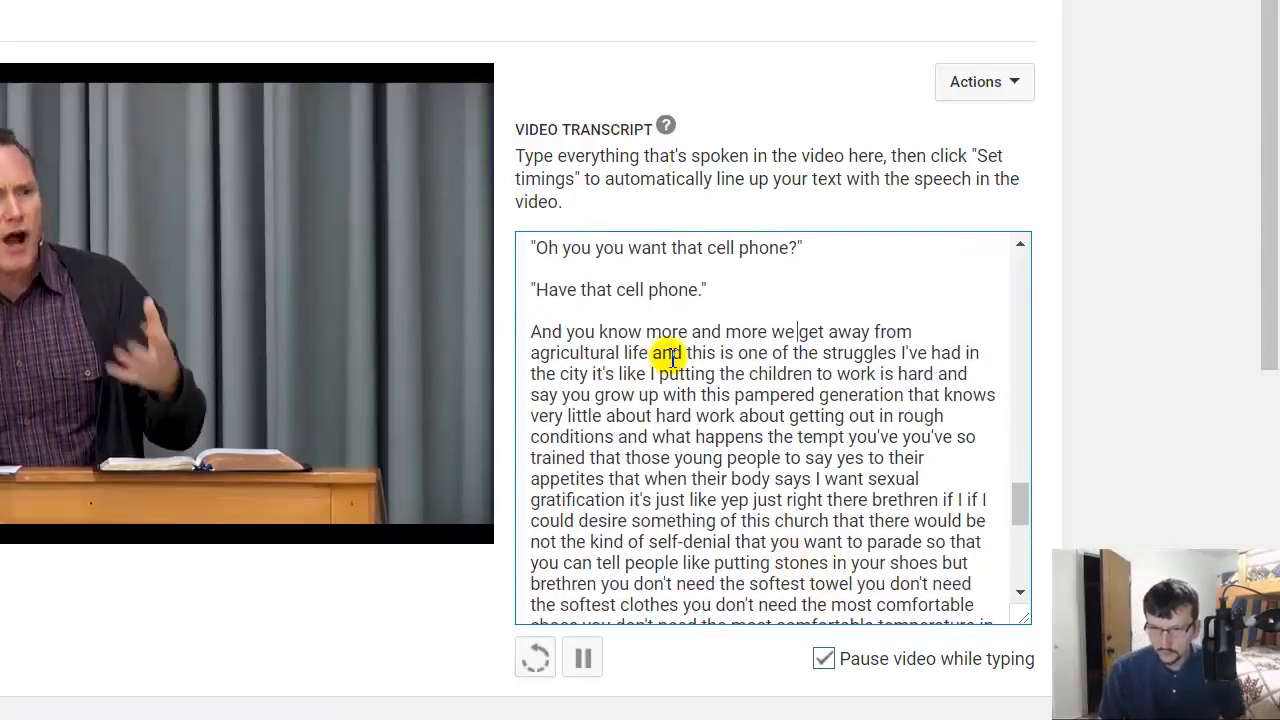
pyautogui.click(655, 353)
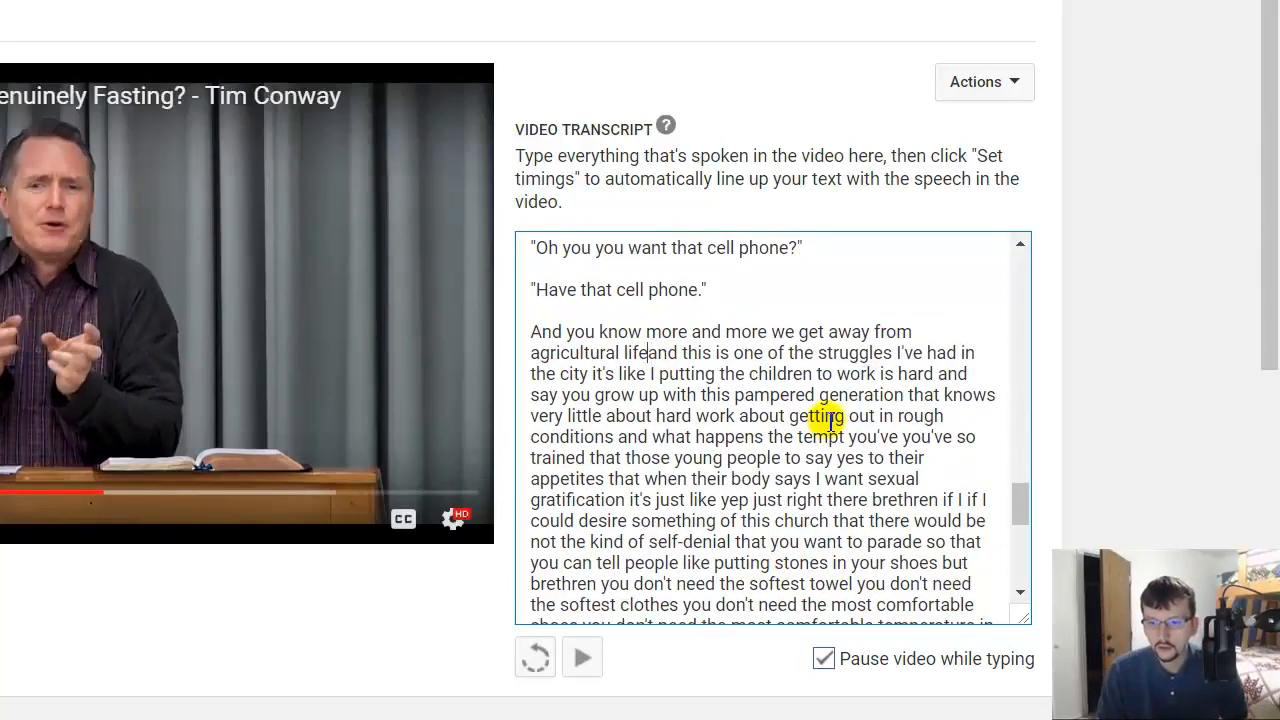
pyautogui.press('Return')
pyautogui.press('Return')
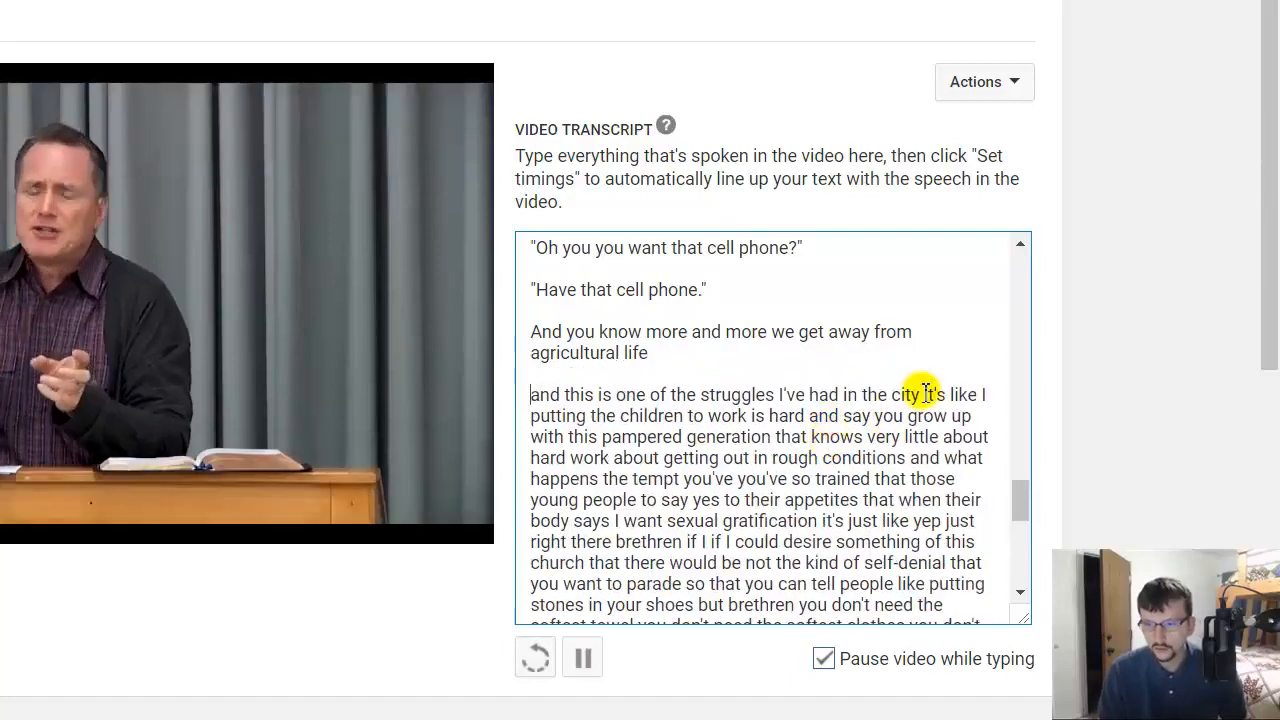
pyautogui.click(926, 394)
pyautogui.press('Return')
pyautogui.press('Return')
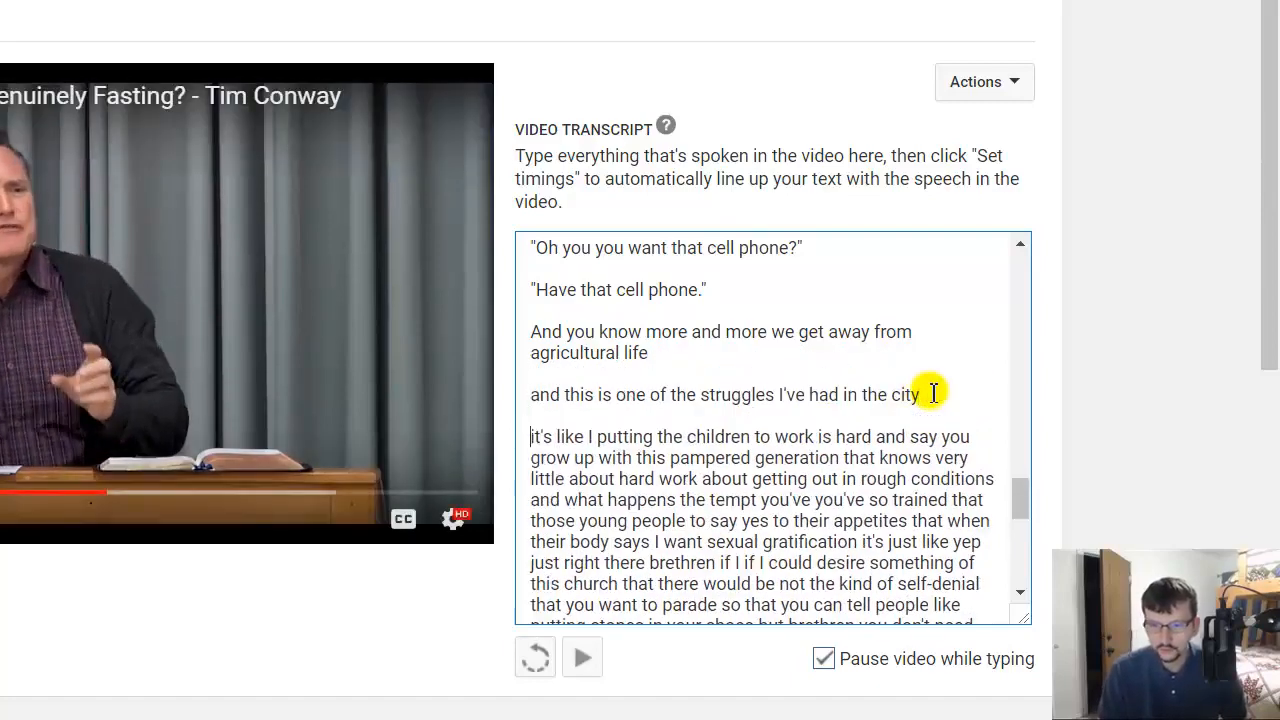
# Start a new block after "work is hard" and change its opening from "and say" to "and so"
pyautogui.click(876, 437)
pyautogui.press('Return')
pyautogui.press('Return')
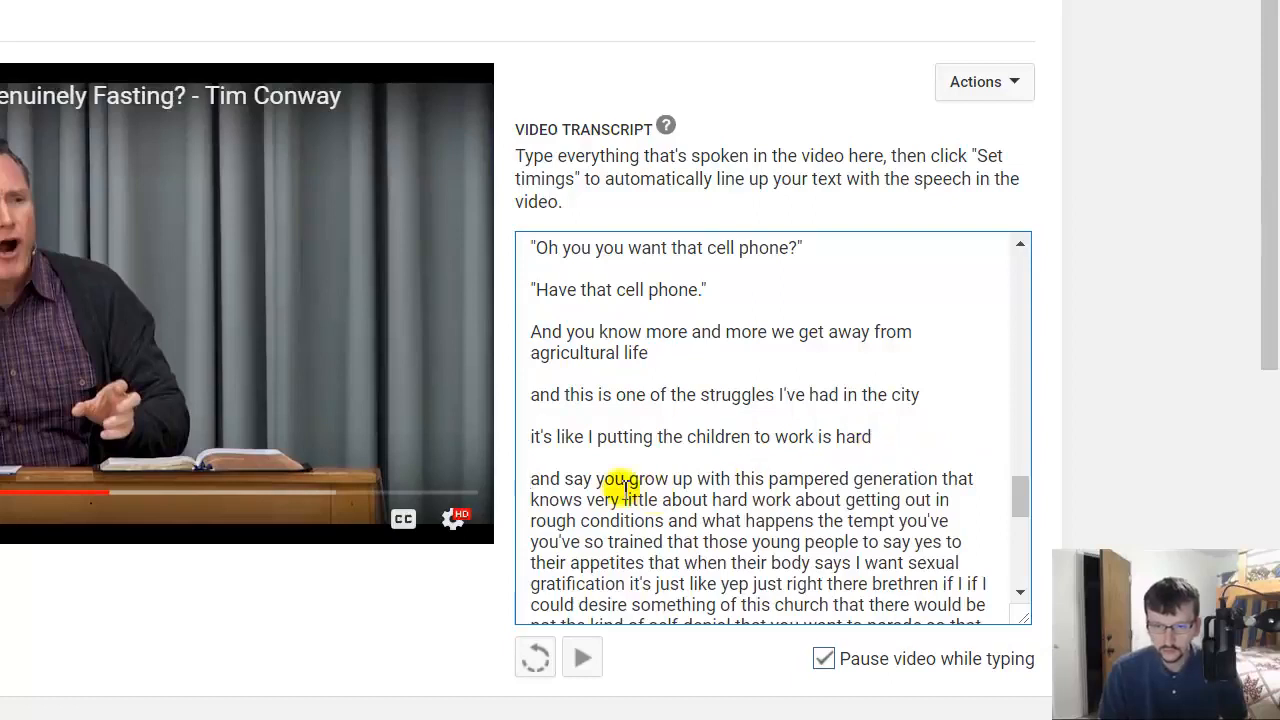
pyautogui.doubleClick(580, 478)
pyautogui.write('so')
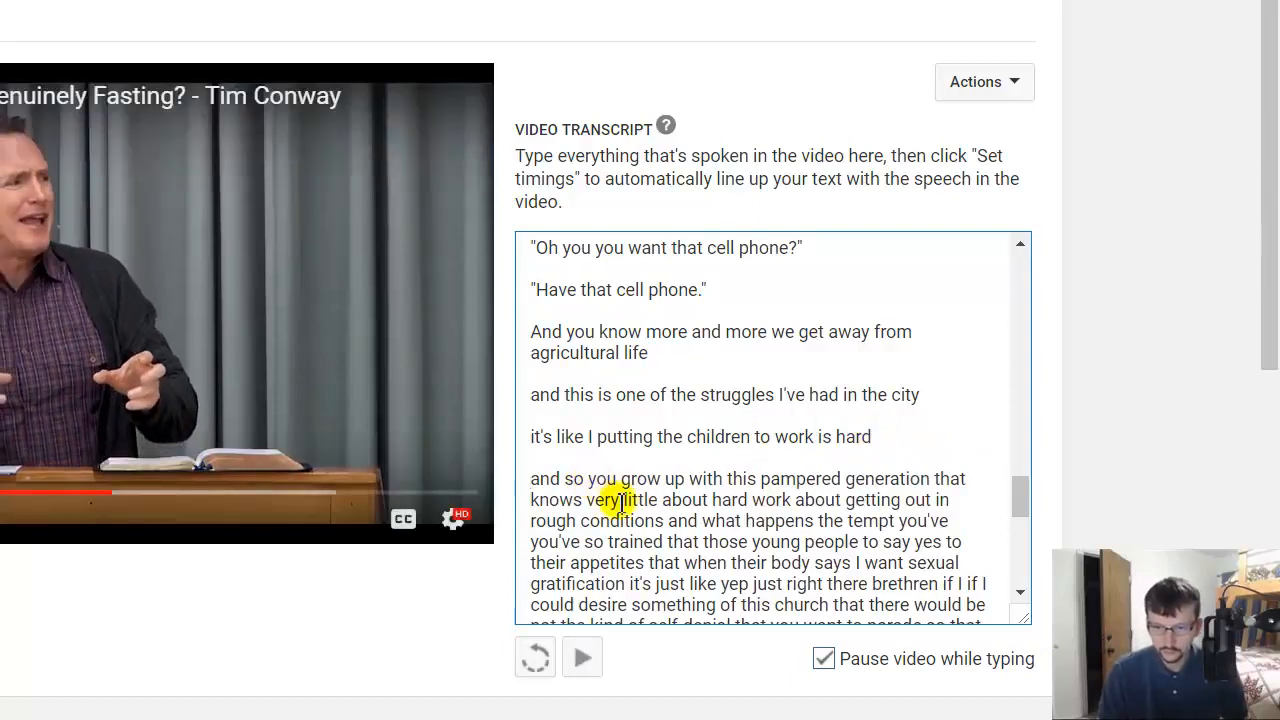
# End "this pampered generation" with a period and start a new block with capitalized "That knows very little"
pyautogui.click(929, 481)
pyautogui.press('Return')
pyautogui.press('Return')
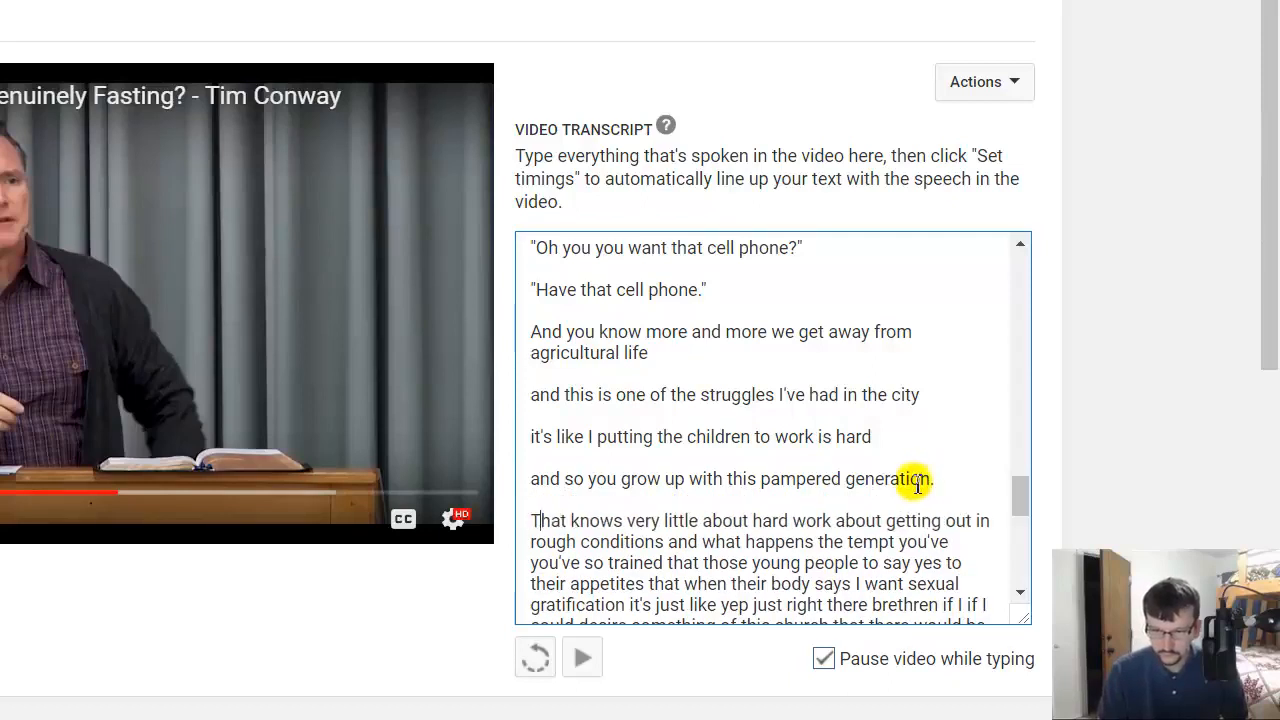
# Add commas after "hard work" and "rough conditions", starting new blocks at "about getting out" and "and what happens"
pyautogui.scroll(-2, 846, 471)
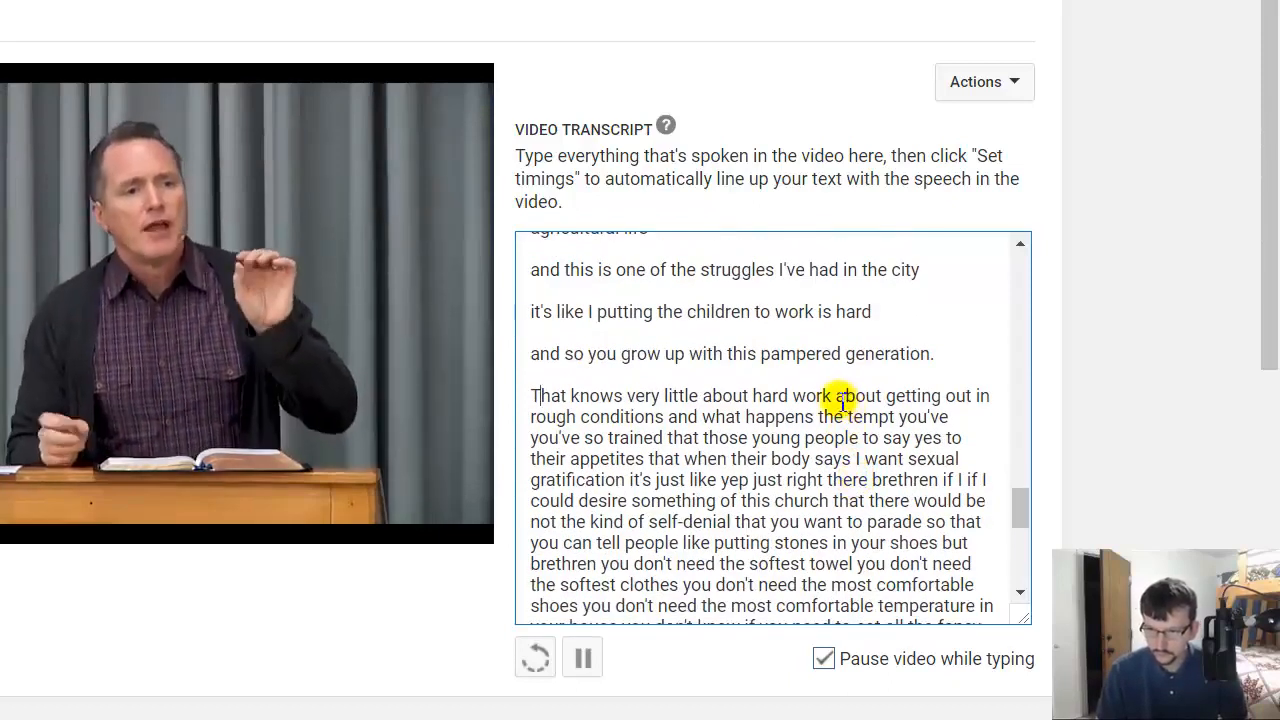
pyautogui.click(833, 397)
pyautogui.press('Return')
pyautogui.press('Return')
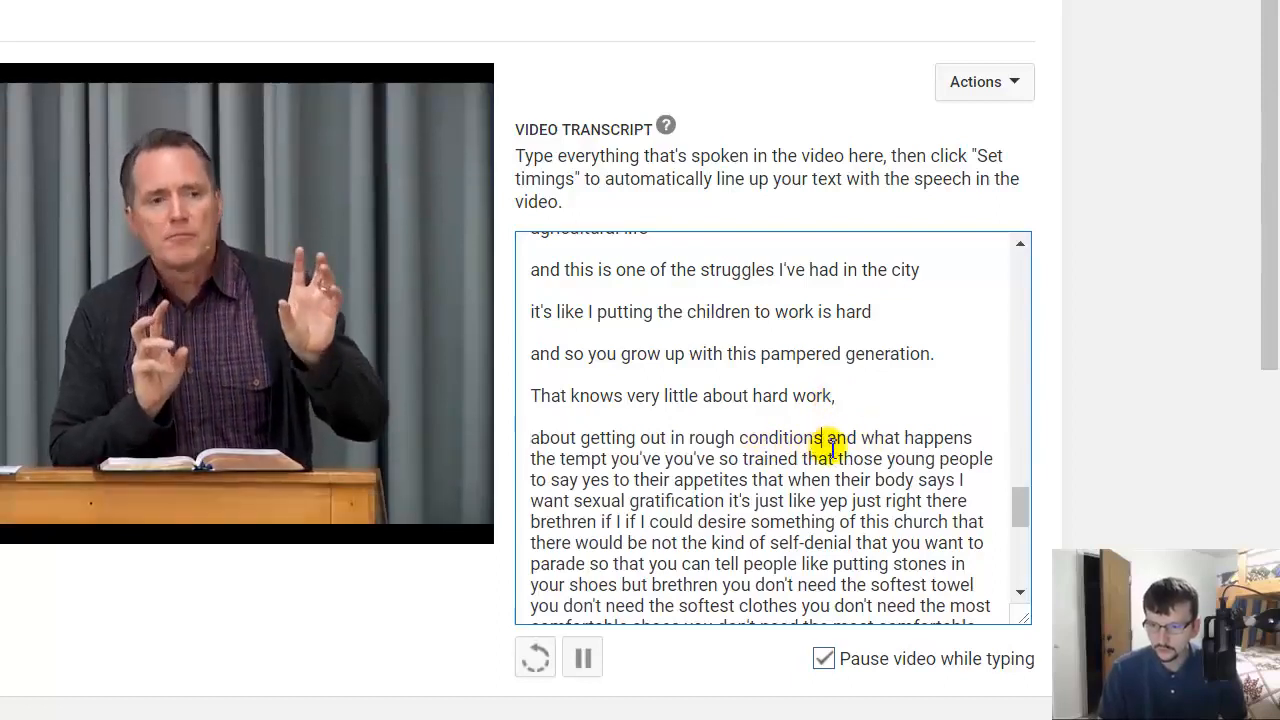
pyautogui.click(832, 447)
pyautogui.write(',')
pyautogui.press('Return')
pyautogui.press('Return')
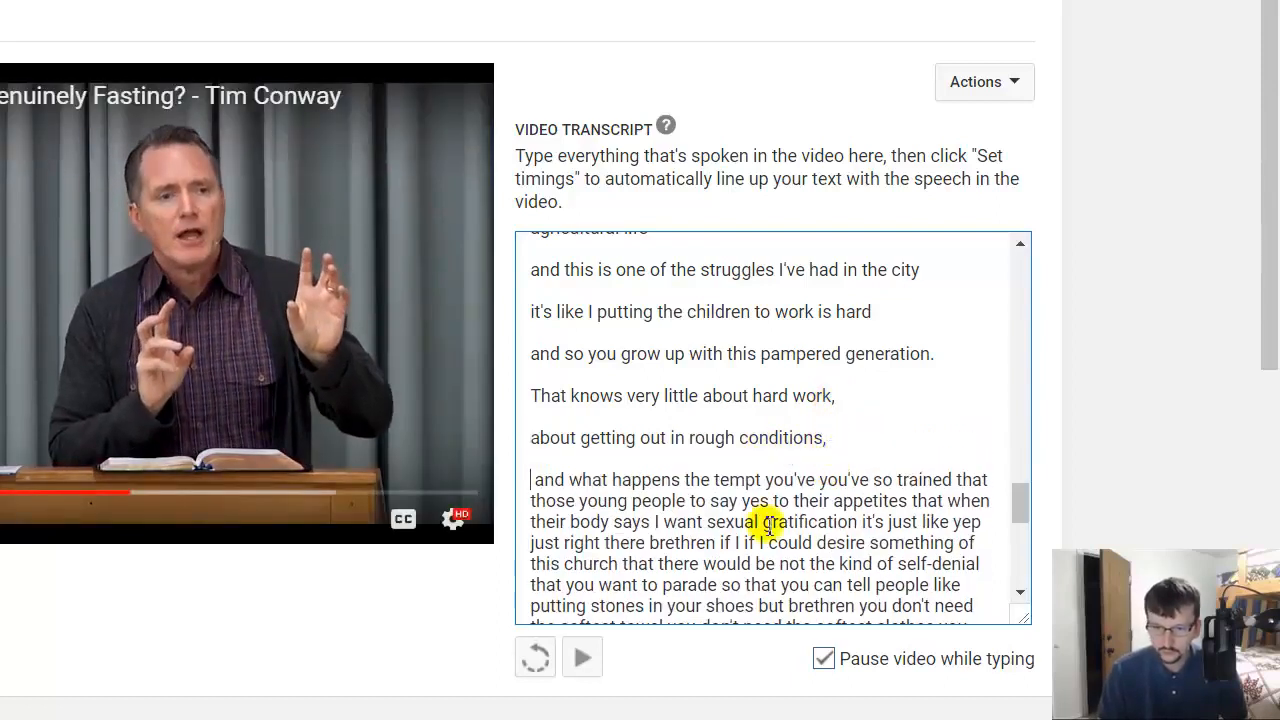
# Replay the last few seconds of the video to check the wording leading up to "and what happens"
pyautogui.click(533, 660)
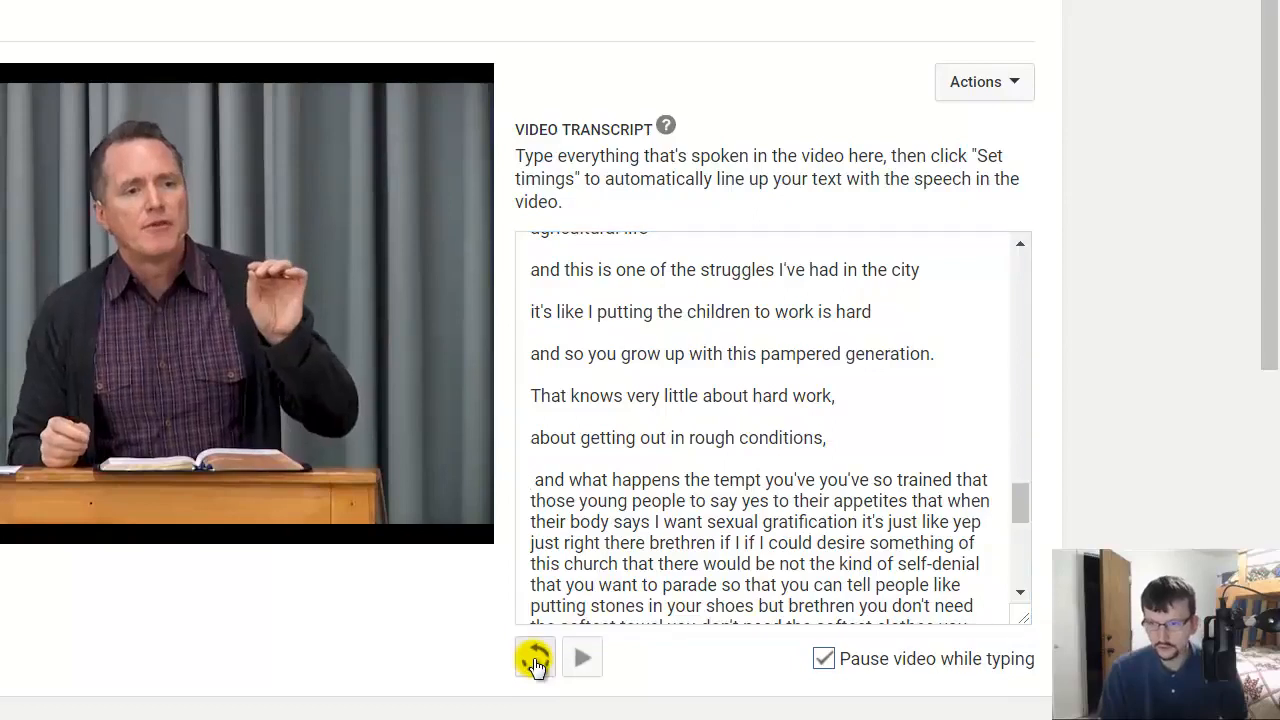
pyautogui.scroll(1, 725, 485)
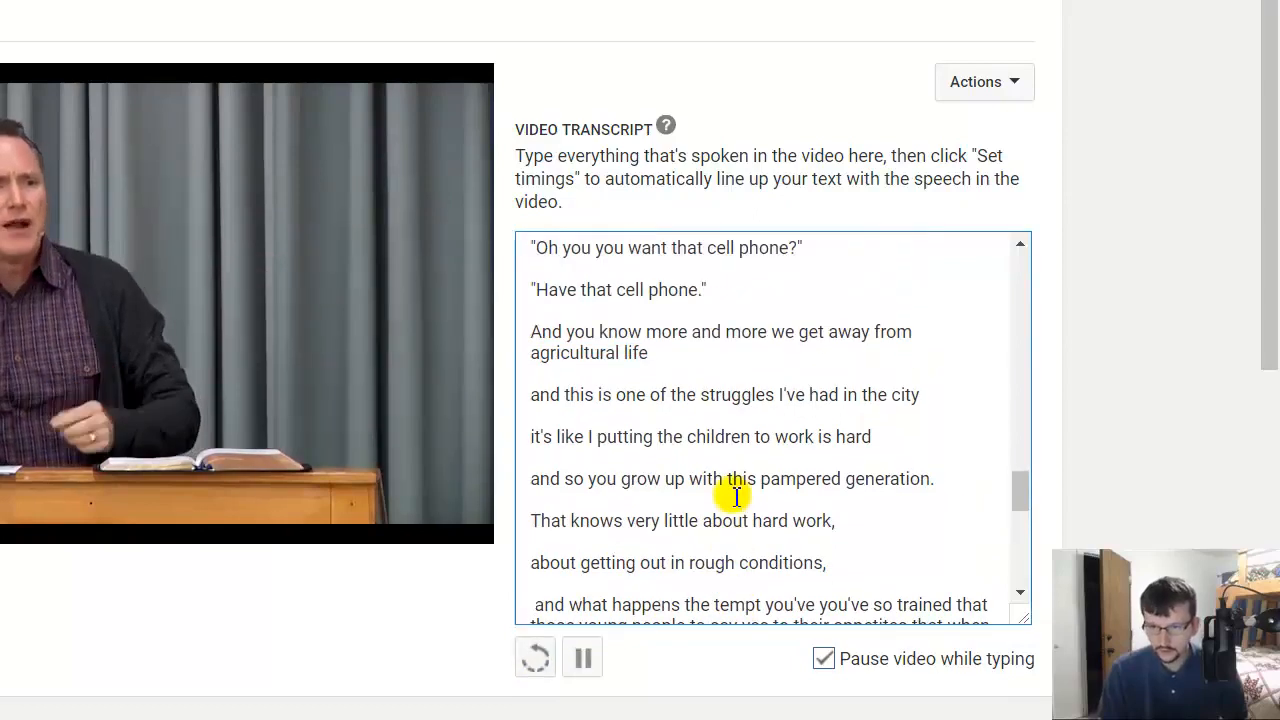
pyautogui.click(533, 658)
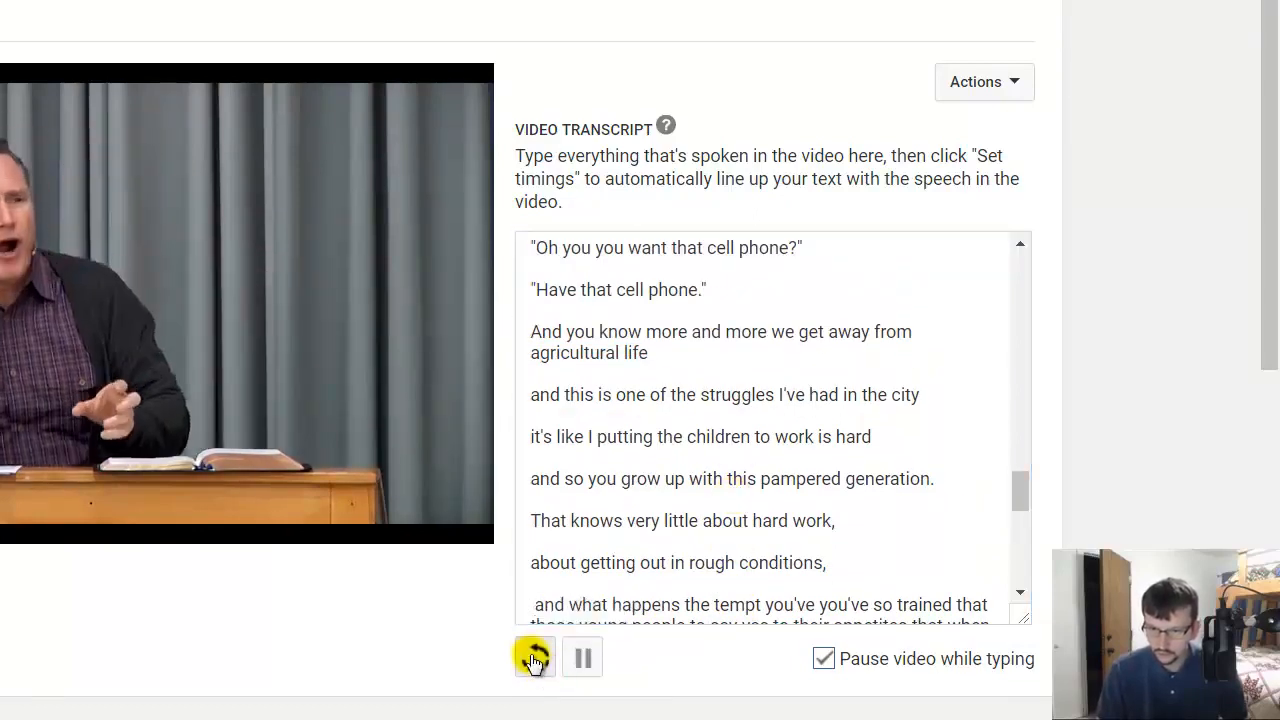
pyautogui.click(531, 657)
pyautogui.click(333, 381)
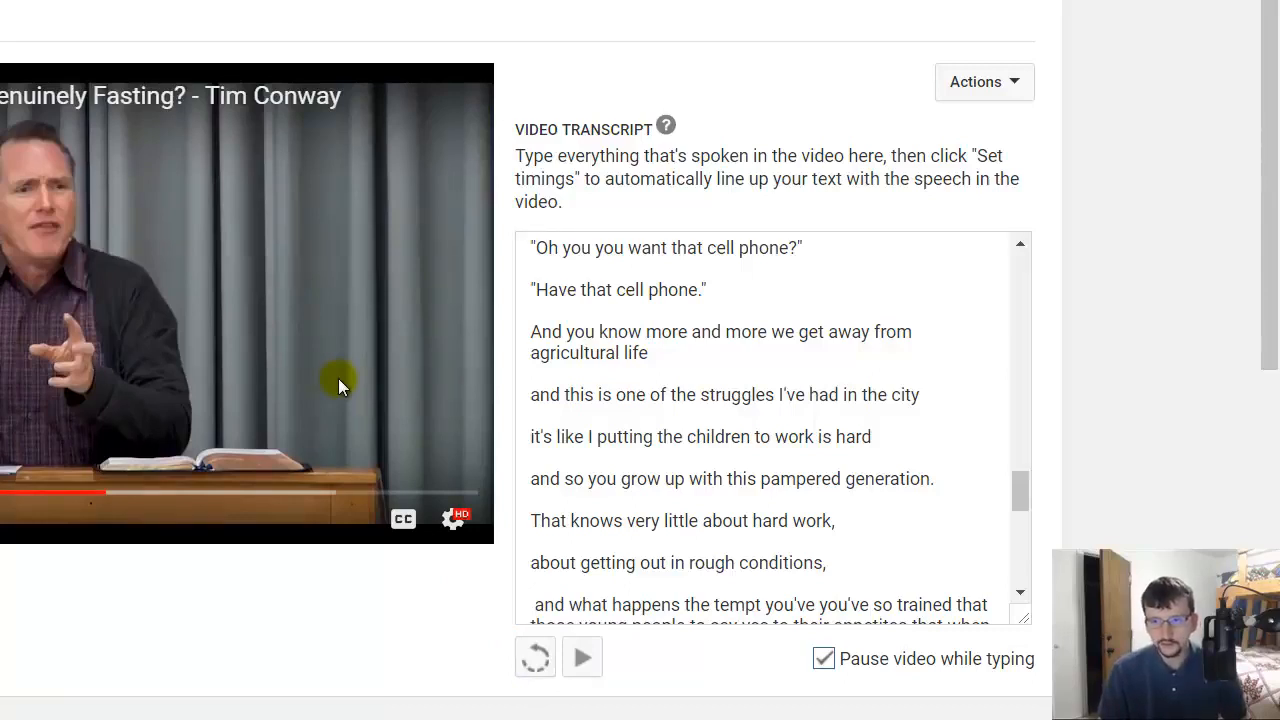
pyautogui.click(271, 329)
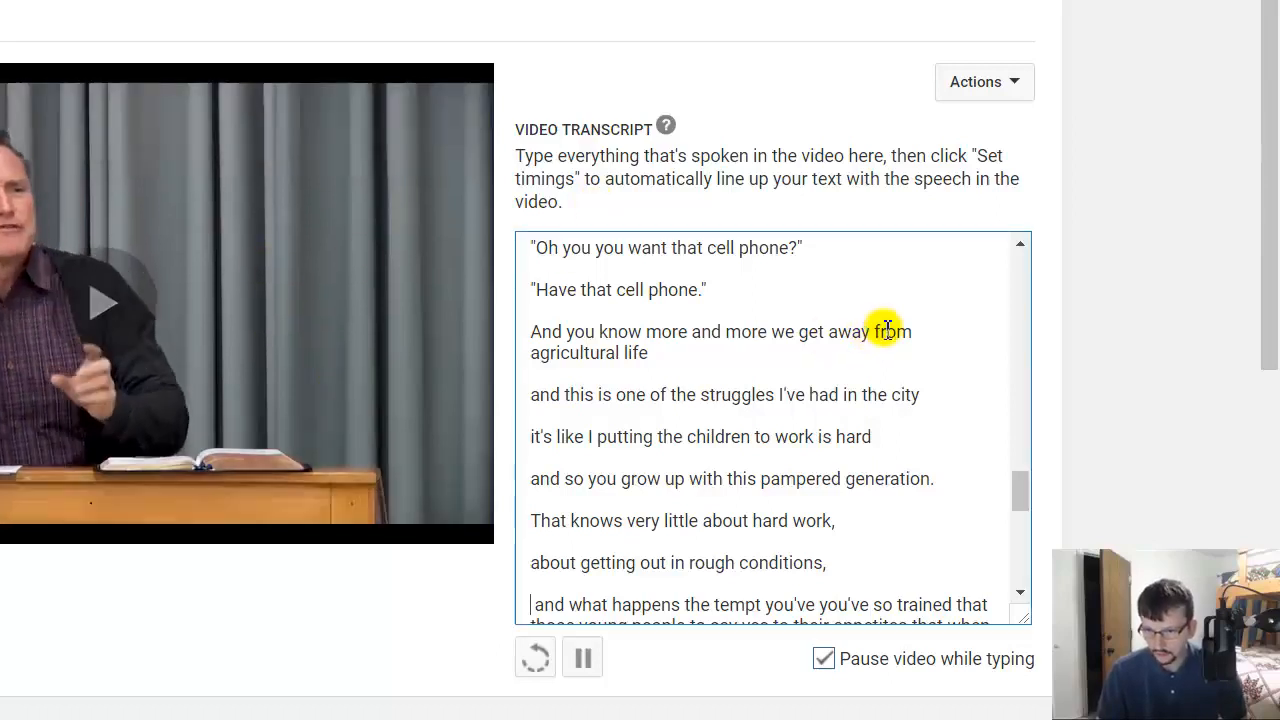
pyautogui.click(820, 355)
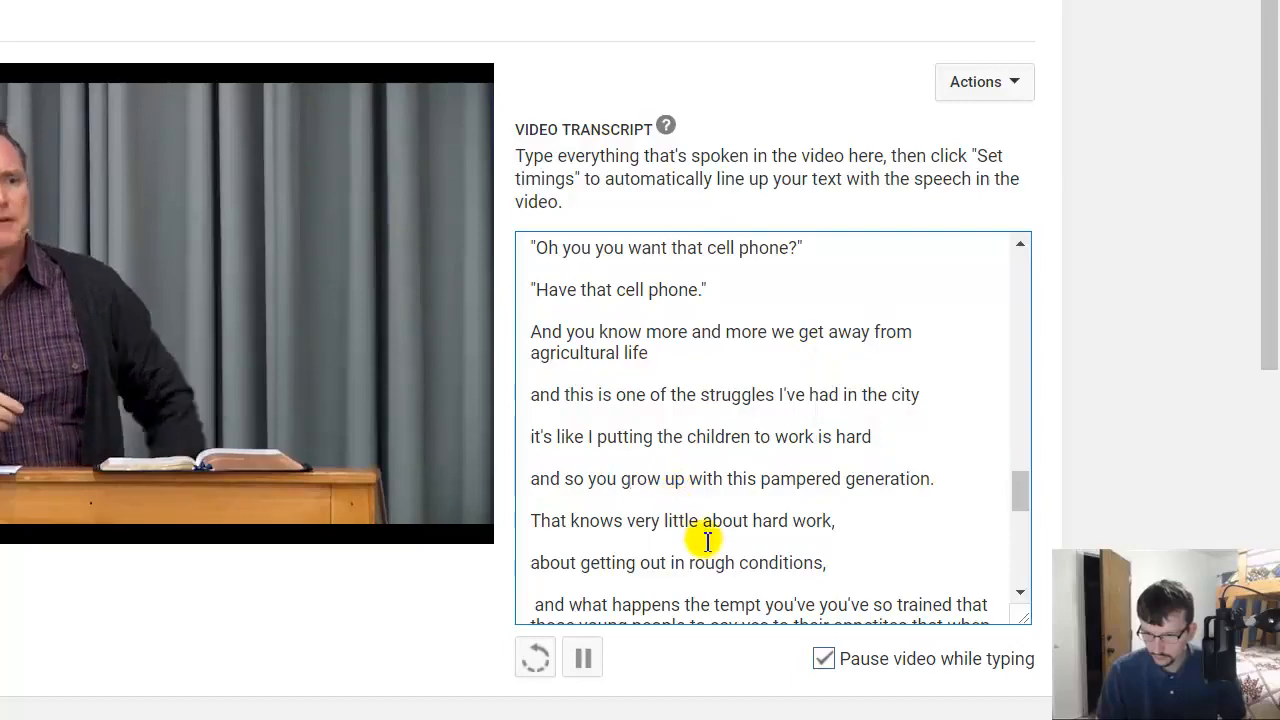
# Remove the stray space before "and what happens", end the phrase with a question mark and start a new block after it
pyautogui.scroll(-3, 700, 530)
pyautogui.click(534, 355)
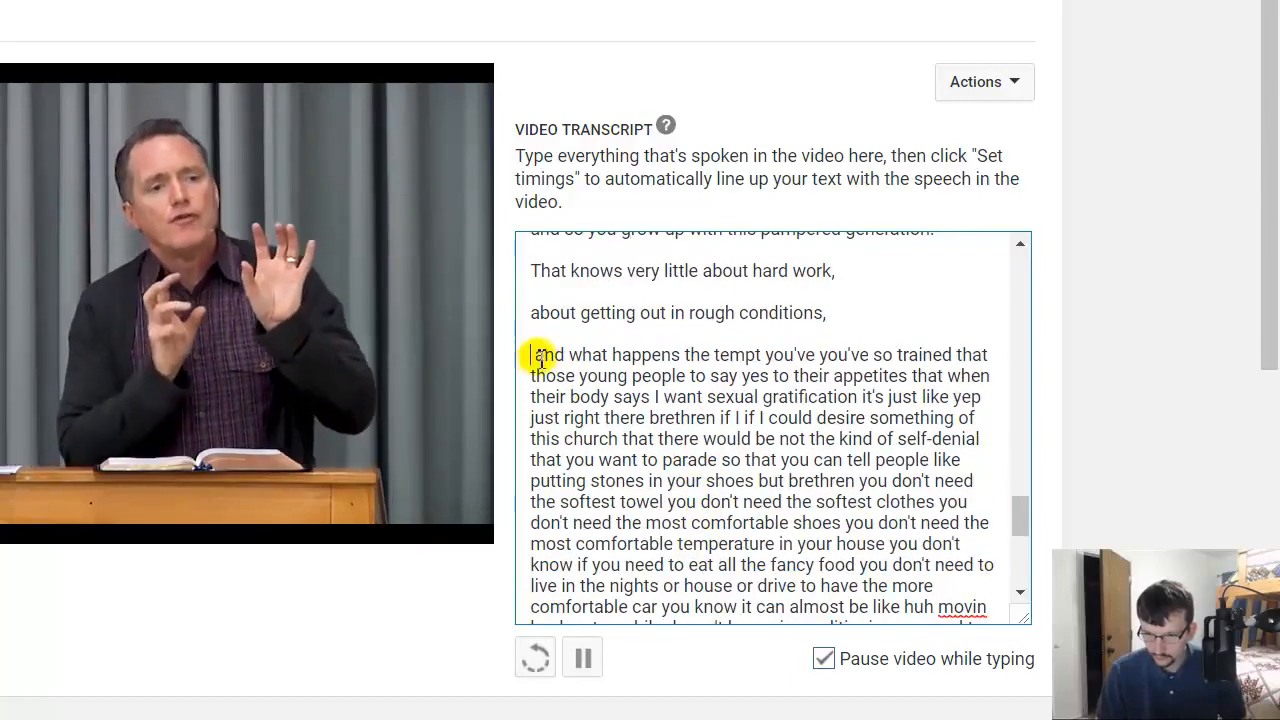
pyautogui.press('Delete')
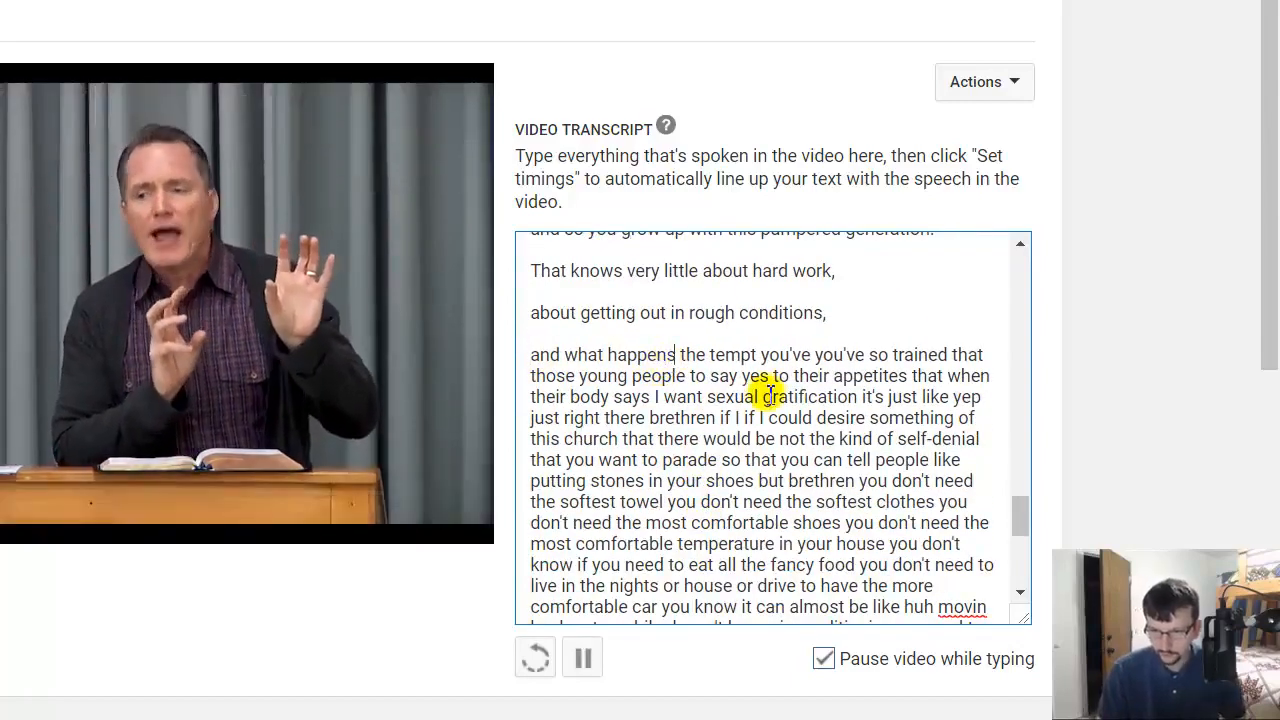
pyautogui.hotkey('ctrl', 'Right')
pyautogui.hotkey('ctrl', 'Right')
pyautogui.hotkey('ctrl', 'Right')
pyautogui.press('BackSpace')
pyautogui.write('?')
pyautogui.press('Return')
pyautogui.press('Return')
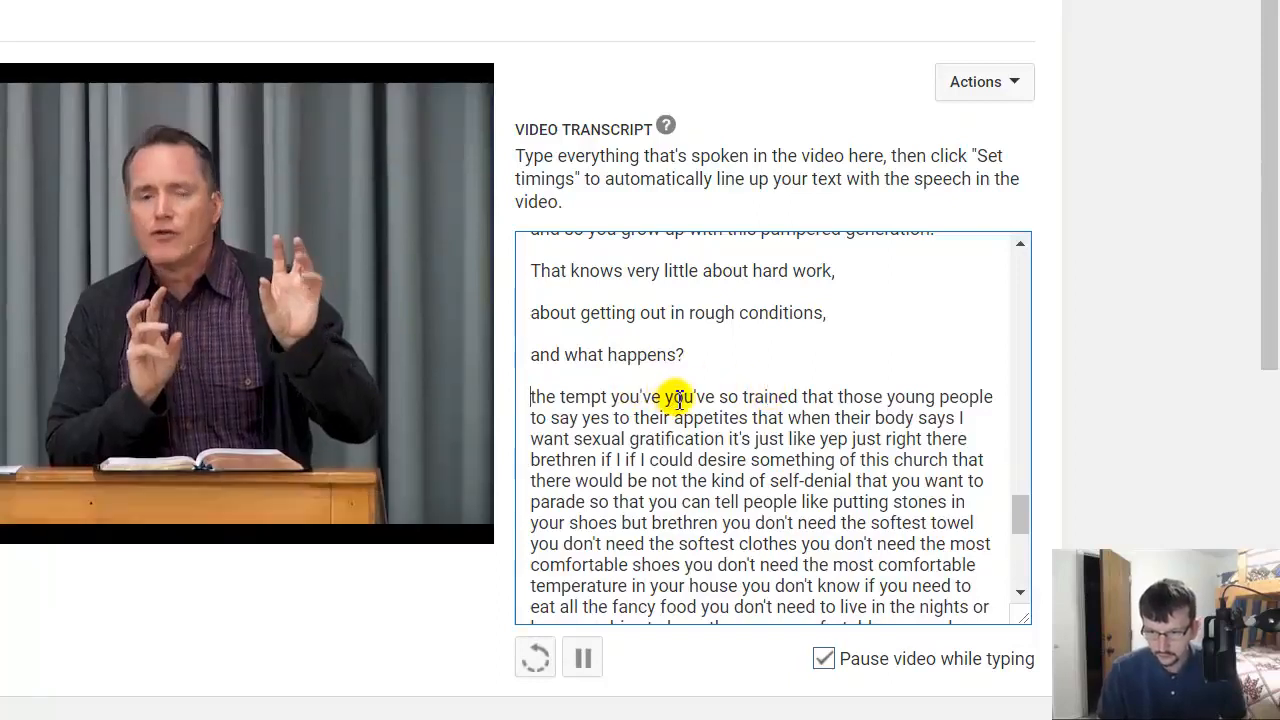
# Replace the misheard "the tempt you've you've" with a single capitalized "You've", and continue playback
pyautogui.keyDown('shift'); pyautogui.click(675, 398); pyautogui.keyUp('shift')
pyautogui.write('Y')
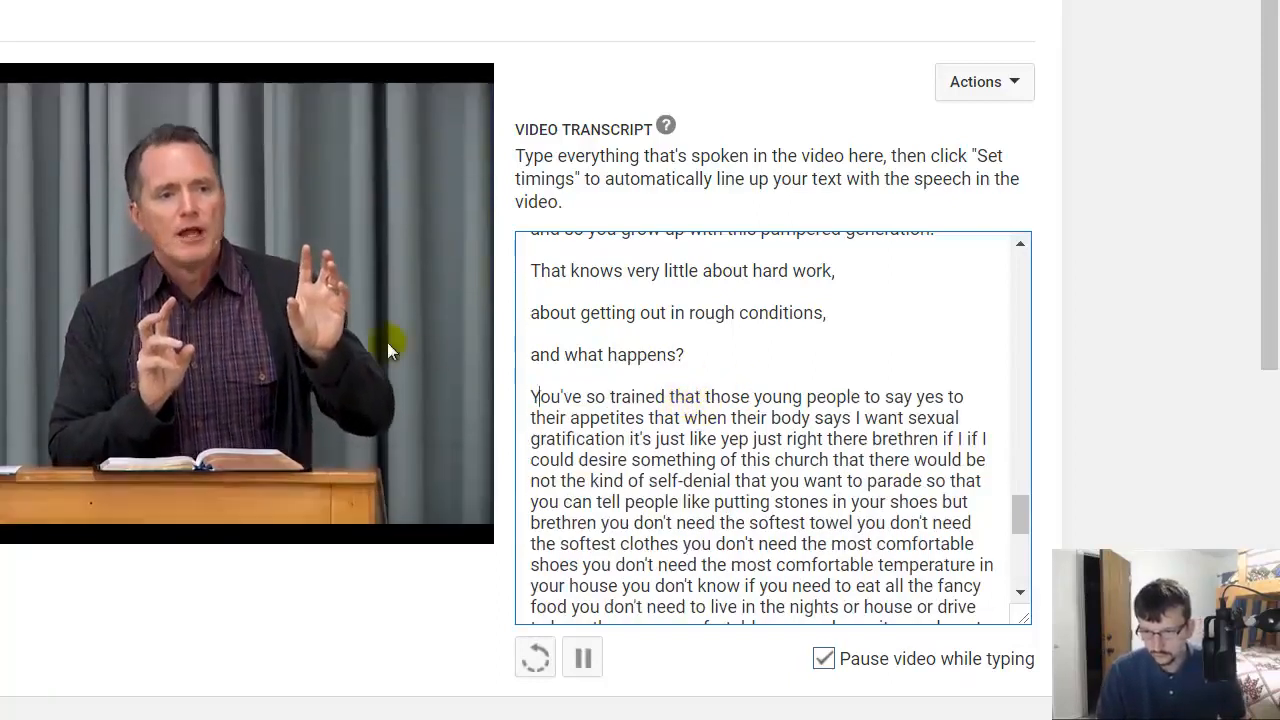
pyautogui.click(376, 343)
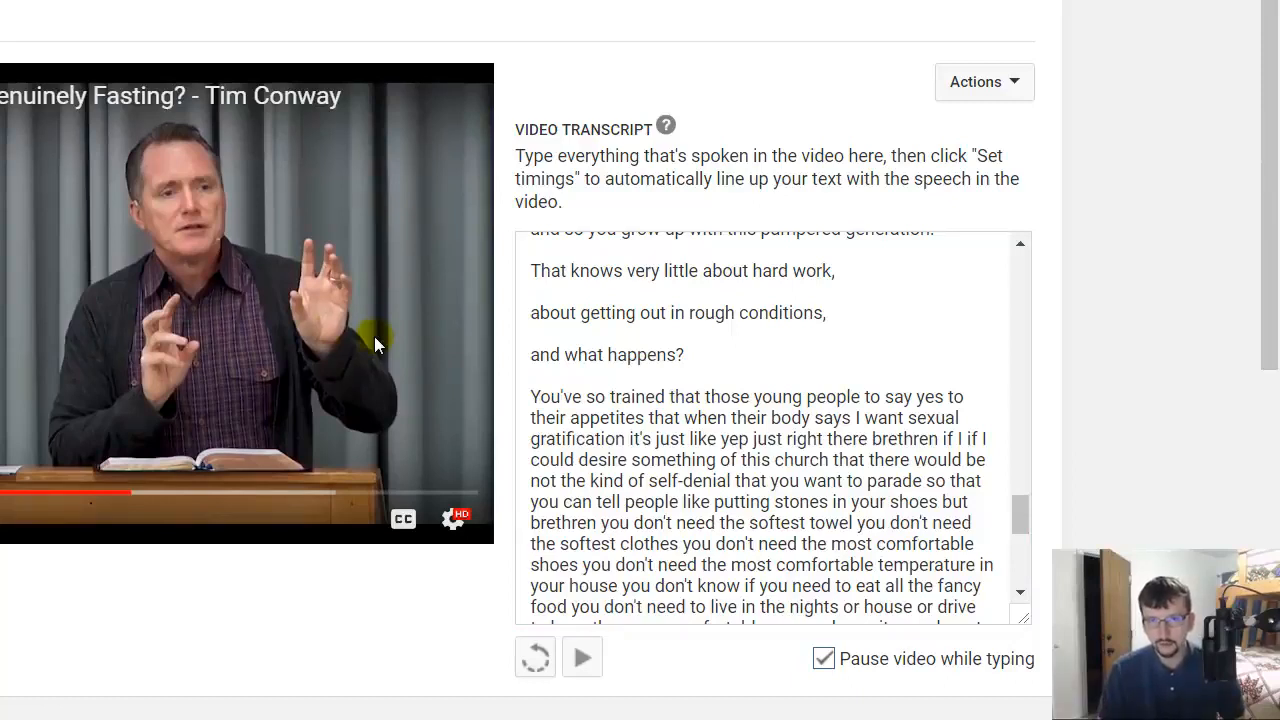
pyautogui.click(290, 299)
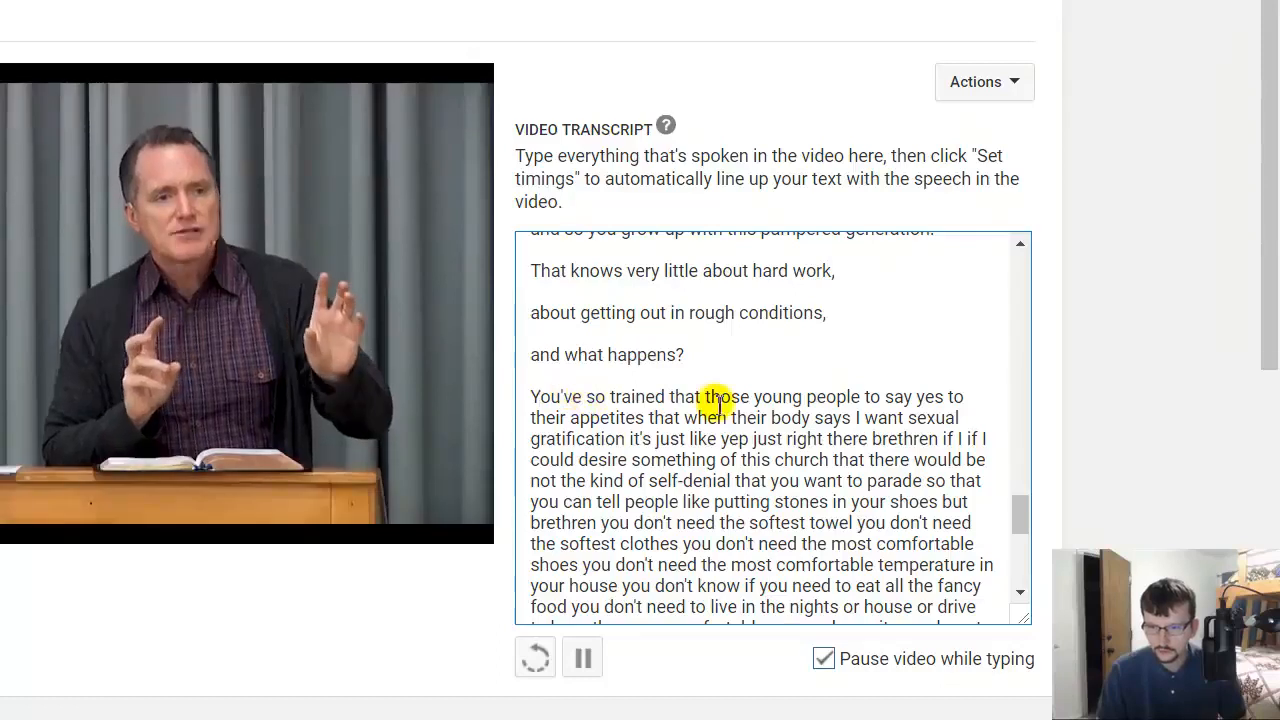
# End "to say yes to their appetites" with a period and start a new block with capitalized "That when their body says"
pyautogui.click(930, 410)
pyautogui.click(645, 417)
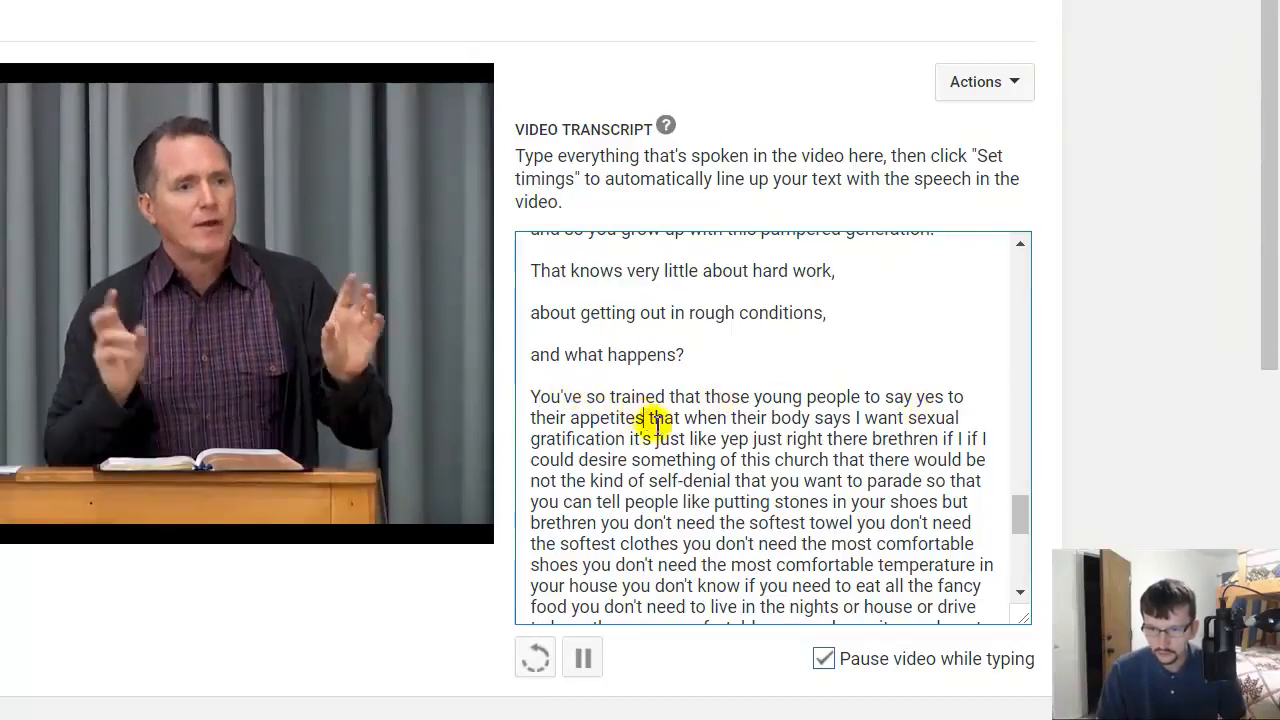
pyautogui.write('.')
pyautogui.press('Return')
pyautogui.press('Return')
pyautogui.press('Delete')
pyautogui.press('Delete')
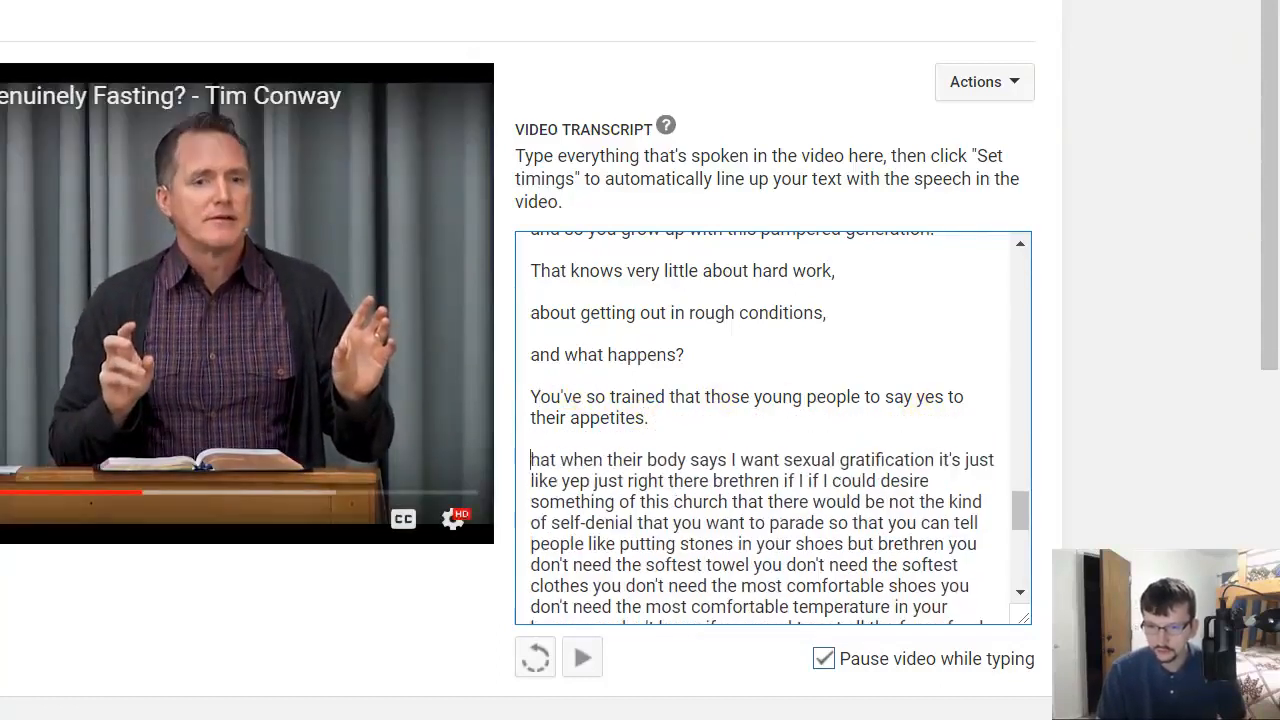
pyautogui.write('T')
# Add a comma after "their body says" and start a new block with the quotation "I want sexual gratification."
pyautogui.click(742, 459)
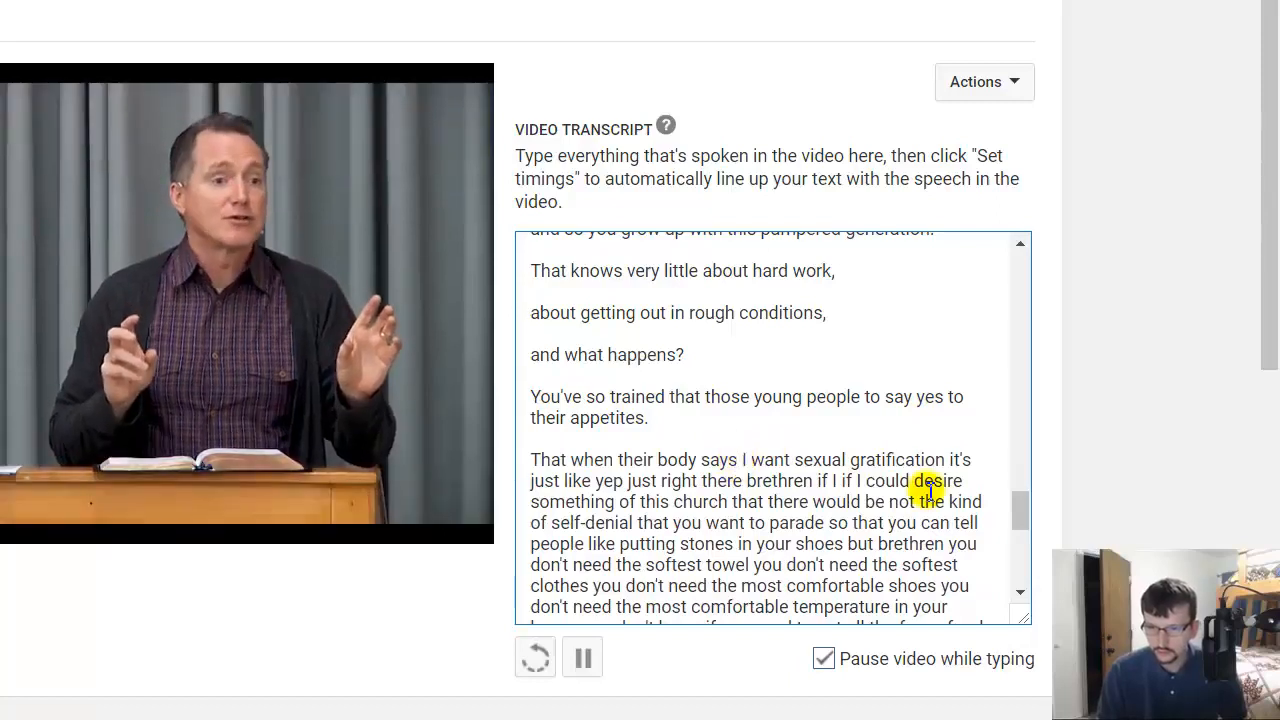
pyautogui.write(',')
pyautogui.press('Return')
pyautogui.press('Return')
pyautogui.write('"')
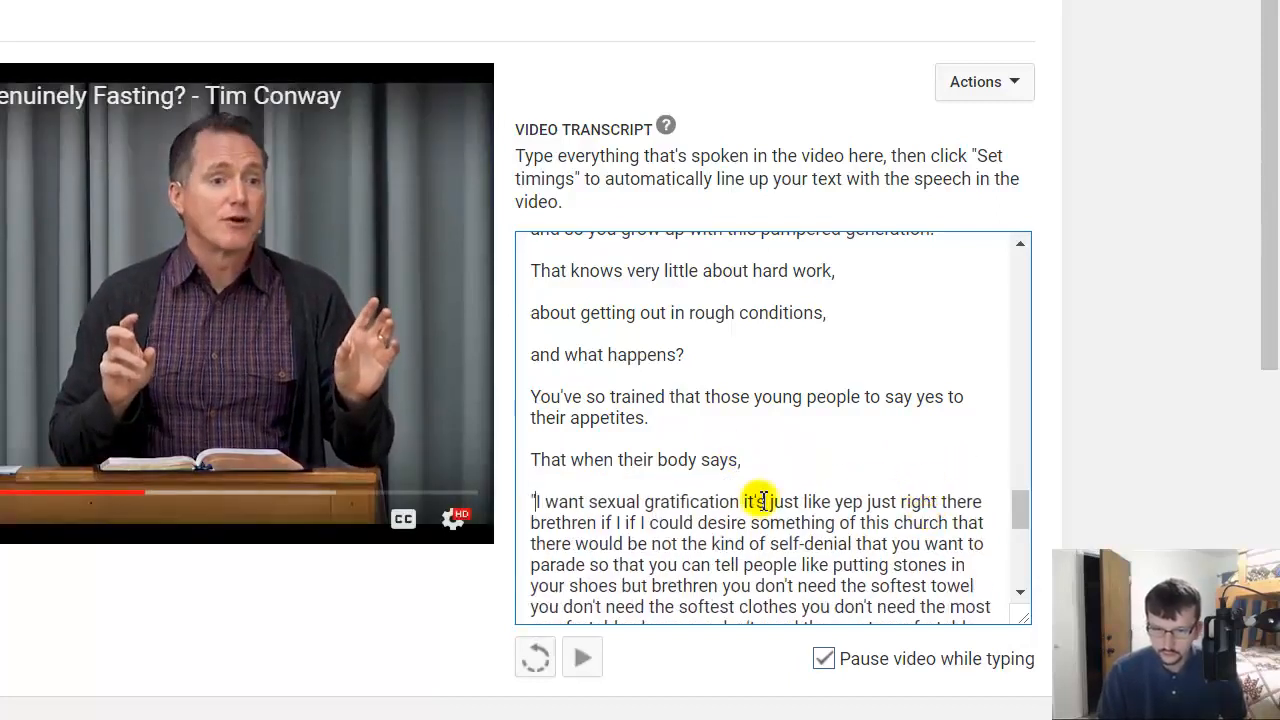
pyautogui.click(741, 501)
pyautogui.write('."')
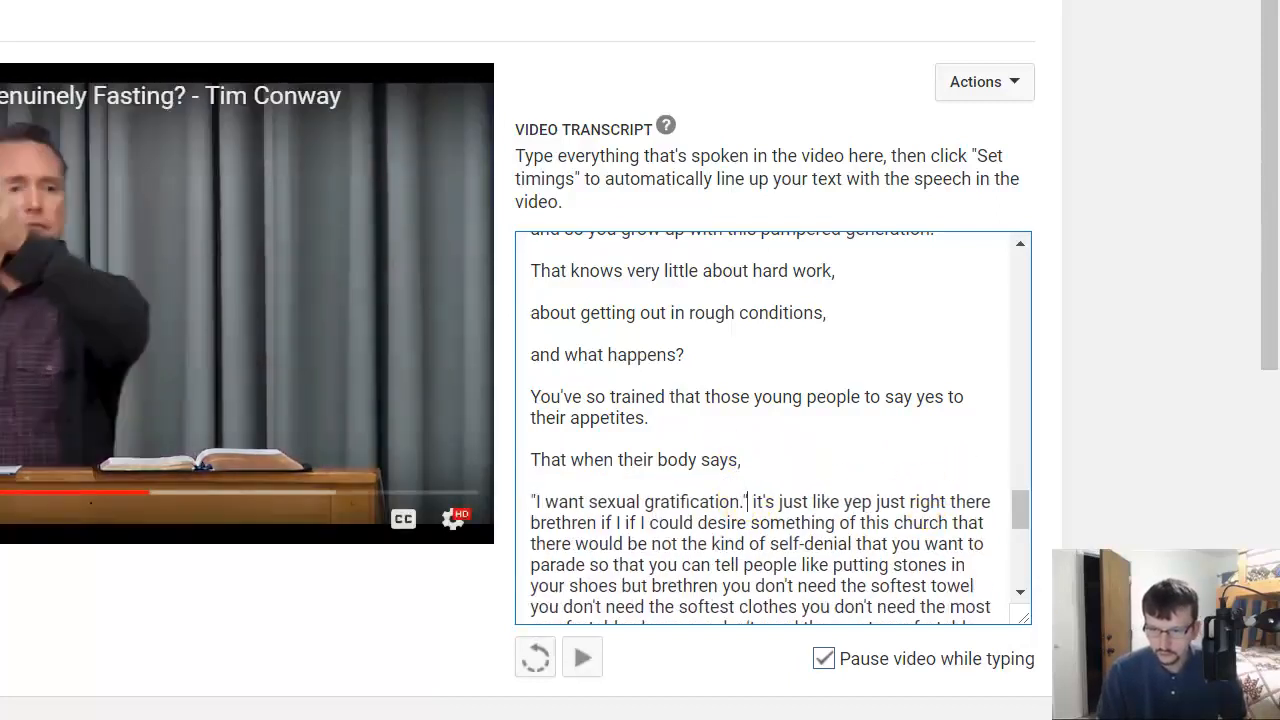
# Start a new block with capitalized "It's just like", adding a comma and the quoted exclamation "Yep!"
pyautogui.press('Return')
pyautogui.press('Return')
pyautogui.press('Delete')
pyautogui.click(618, 543)
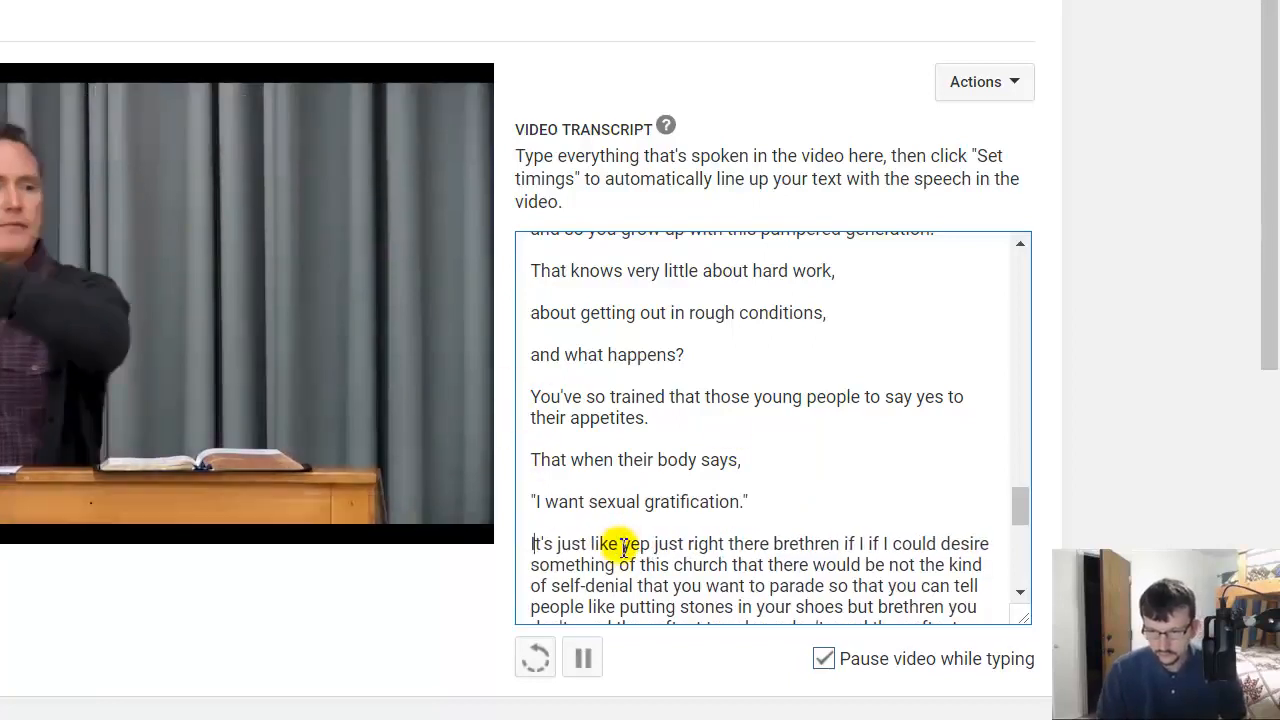
pyautogui.write(',')
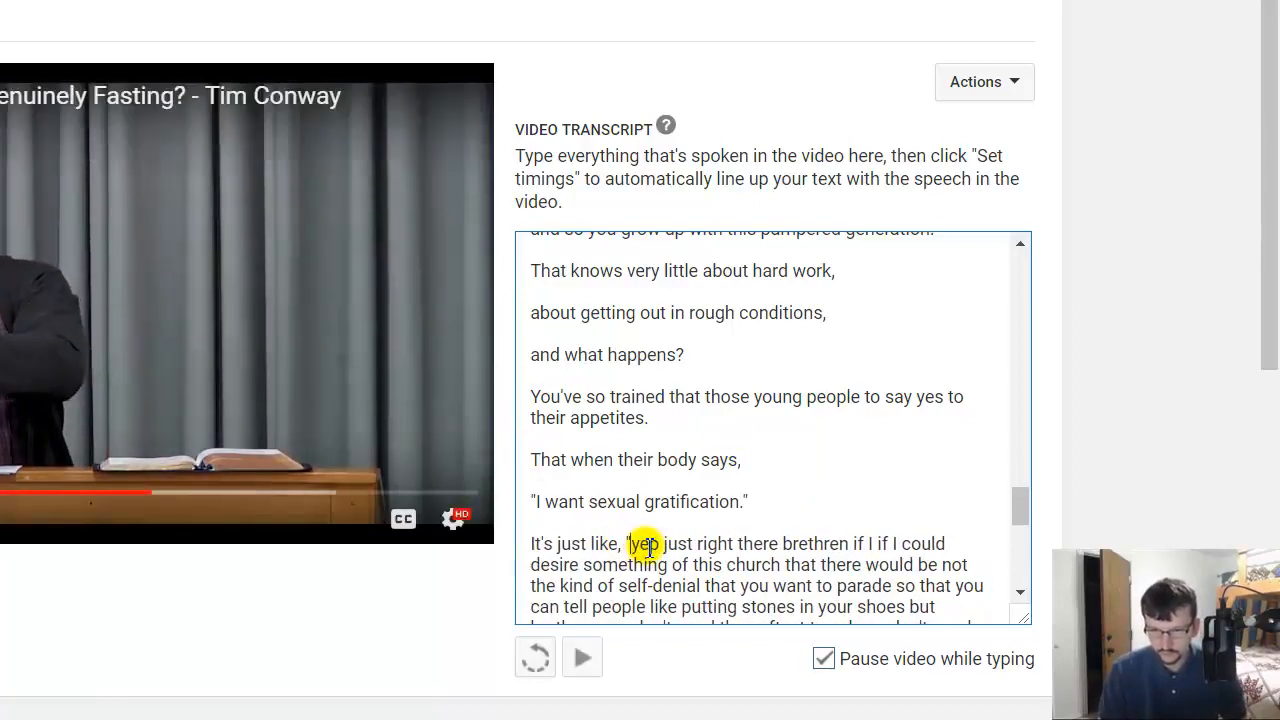
pyautogui.press('Delete')
pyautogui.write('Yep!')
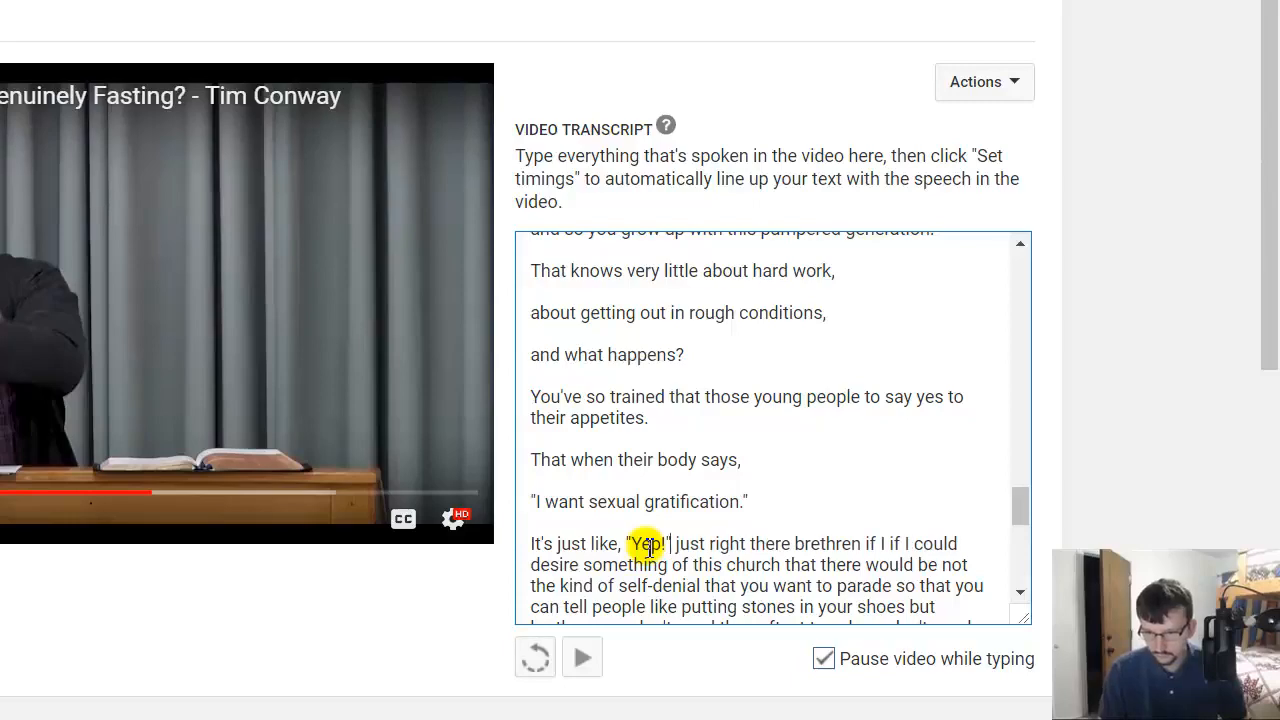
# Make "Just right there." its own capitalized block ending in a period, and start another block with capitalized "Brethren"
pyautogui.press('Right')
pyautogui.press('Return')
pyautogui.press('Return')
pyautogui.press('Delete')
pyautogui.scroll(-3, 735, 530)
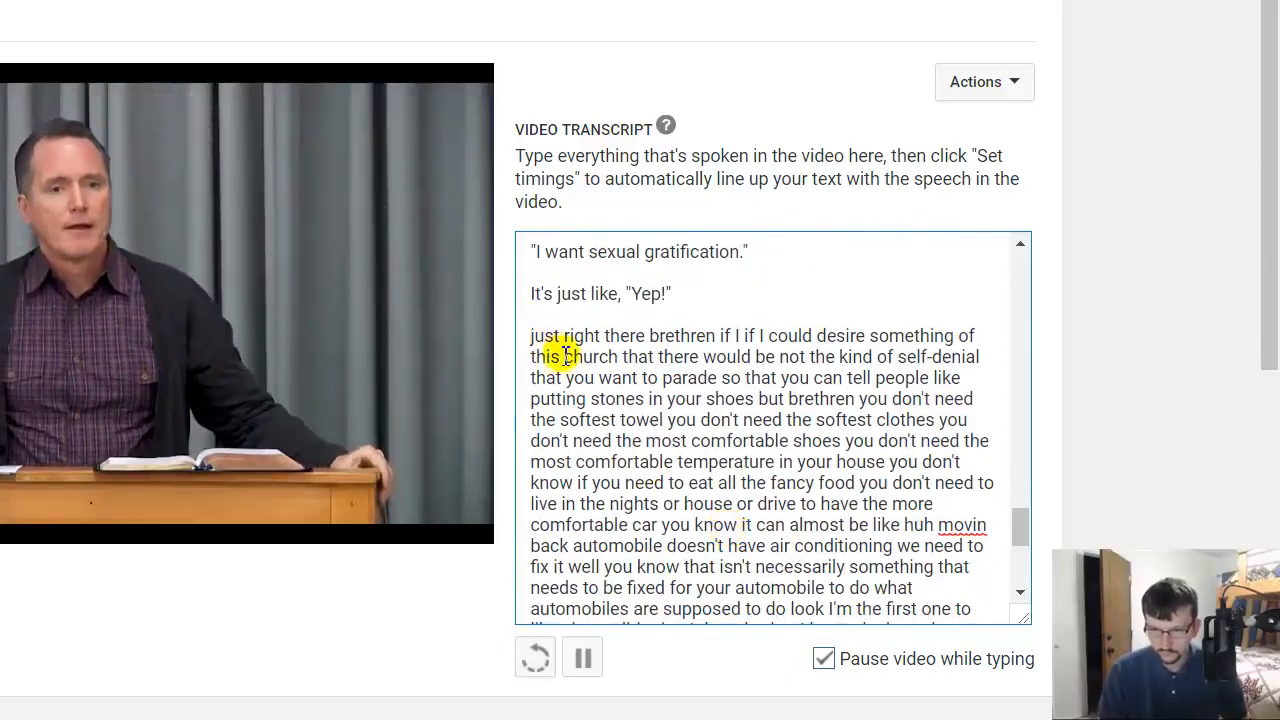
pyautogui.press('Delete')
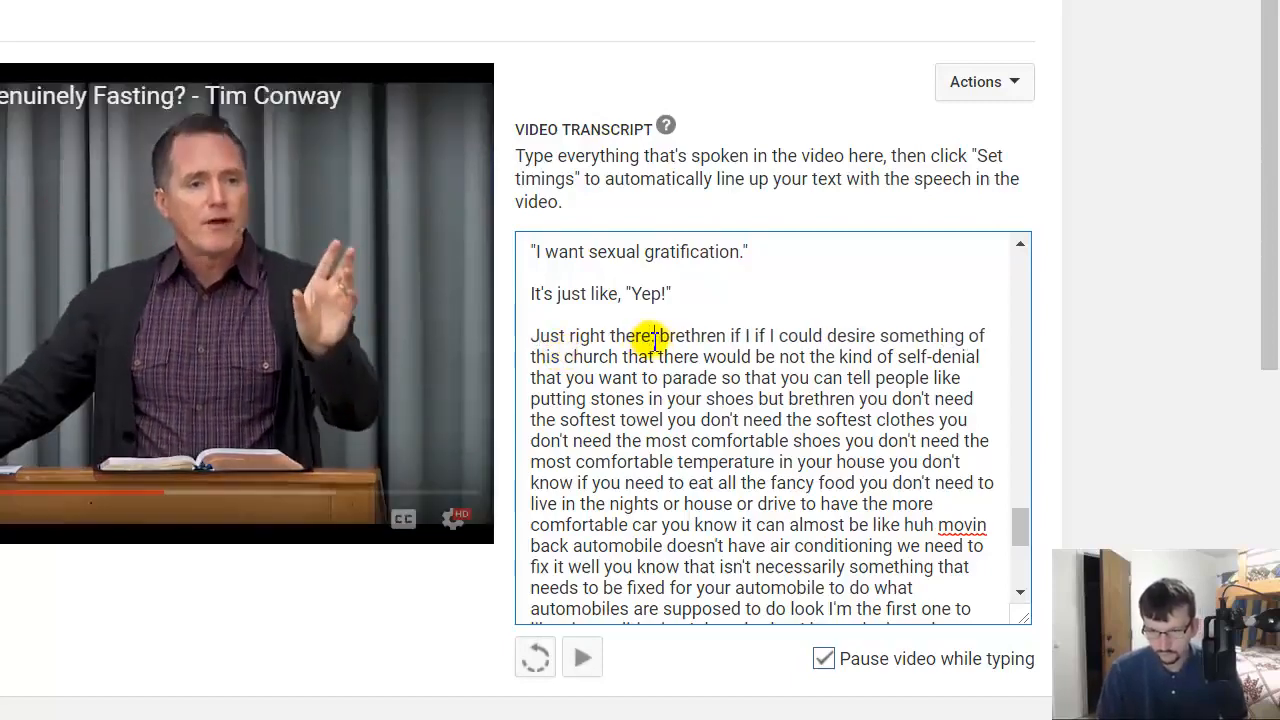
pyautogui.press('Return')
pyautogui.press('Return')
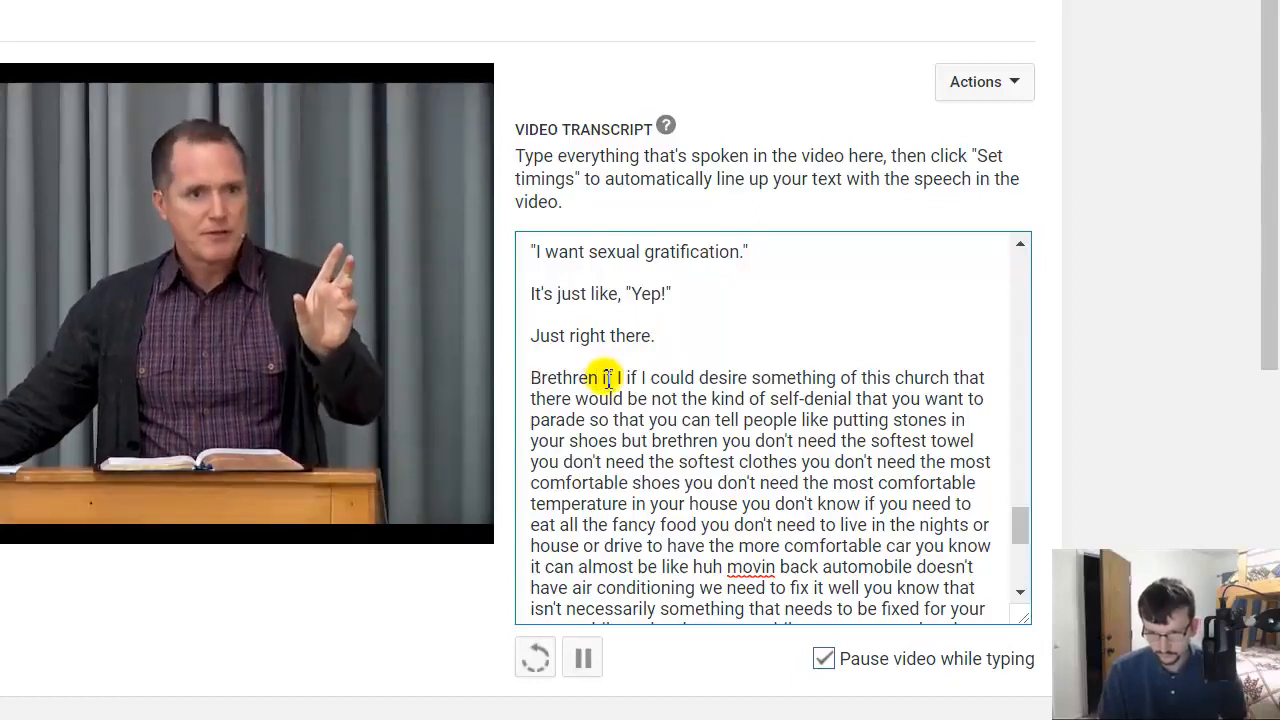
# Add a comma after "Brethren", remove the repeated "if I" and start a new block at "that there would be"
pyautogui.write(',')
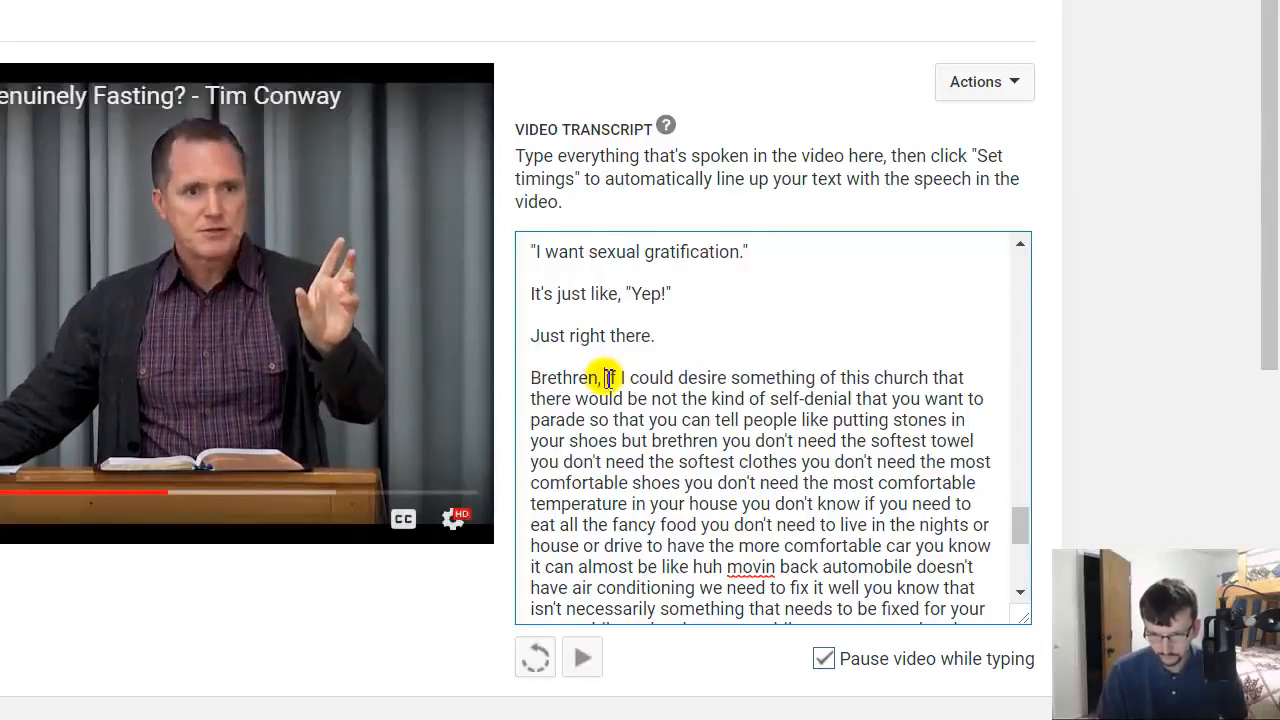
pyautogui.click(929, 380)
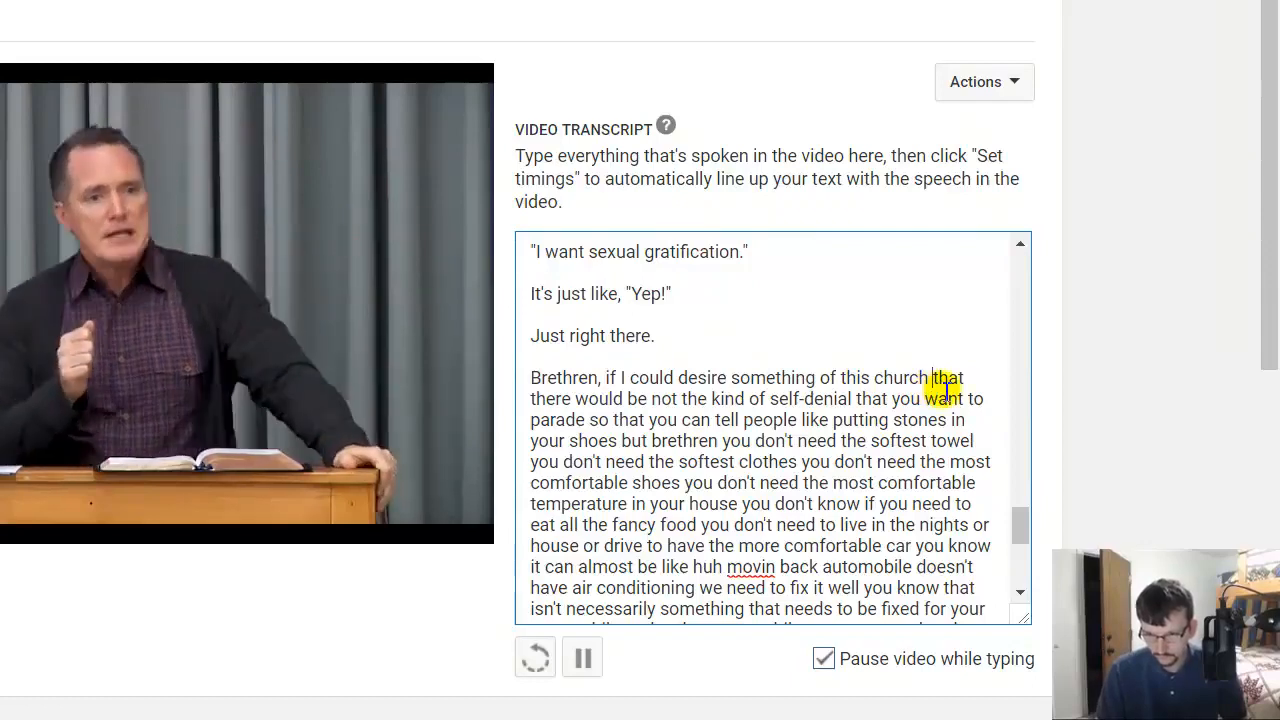
pyautogui.press('Return')
pyautogui.press('Return')
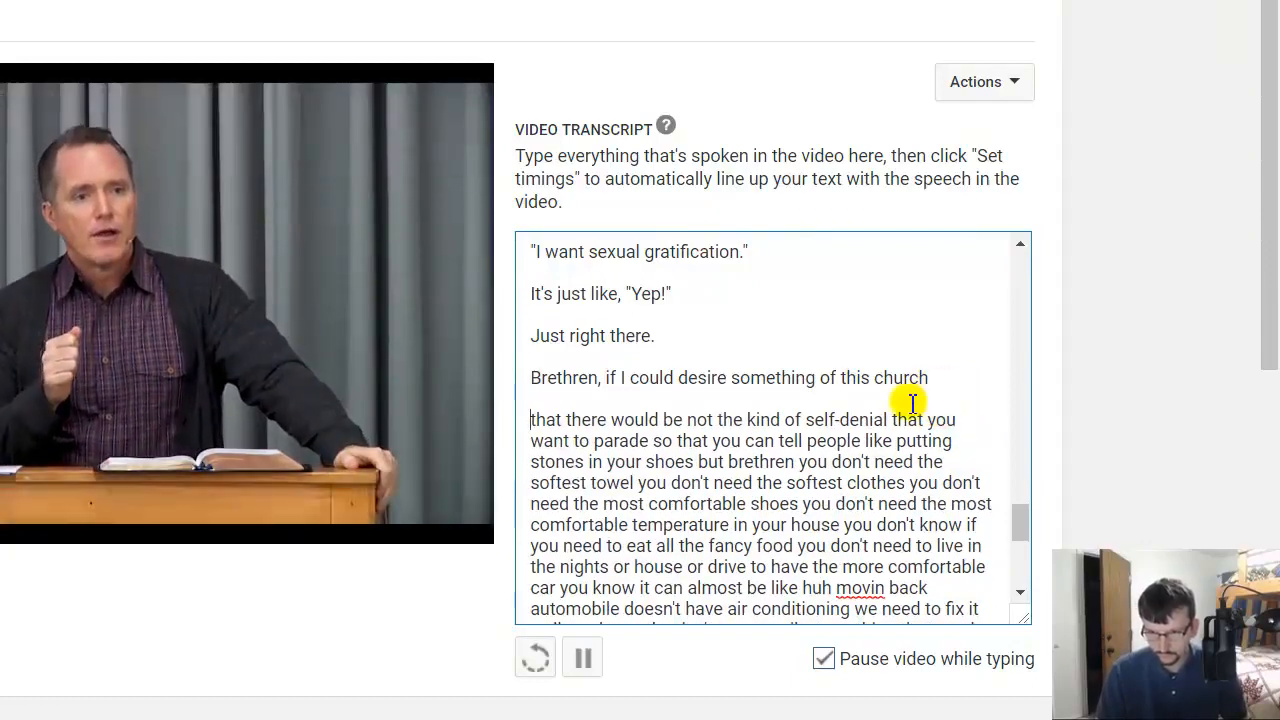
# End "that there would be" with an ellipsis and start a new block at "not the kind of self-denial"
pyautogui.click(685, 421)
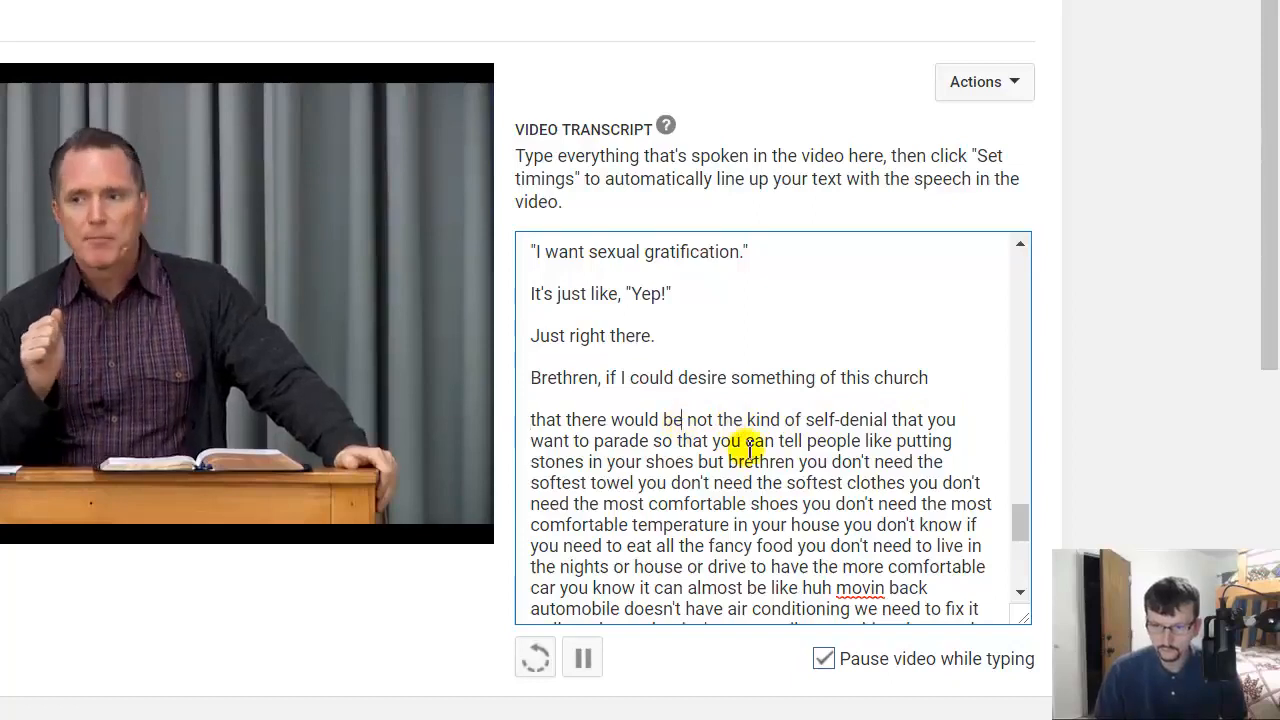
pyautogui.write(',')
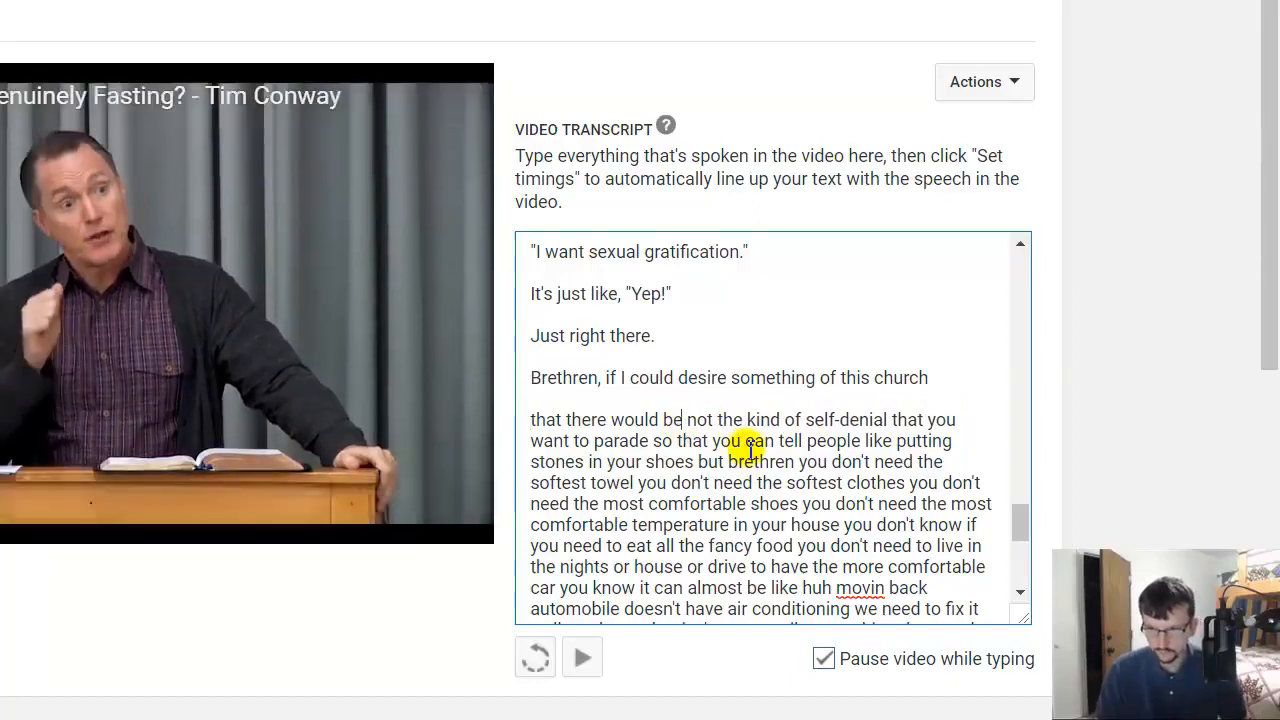
pyautogui.press('BackSpace')
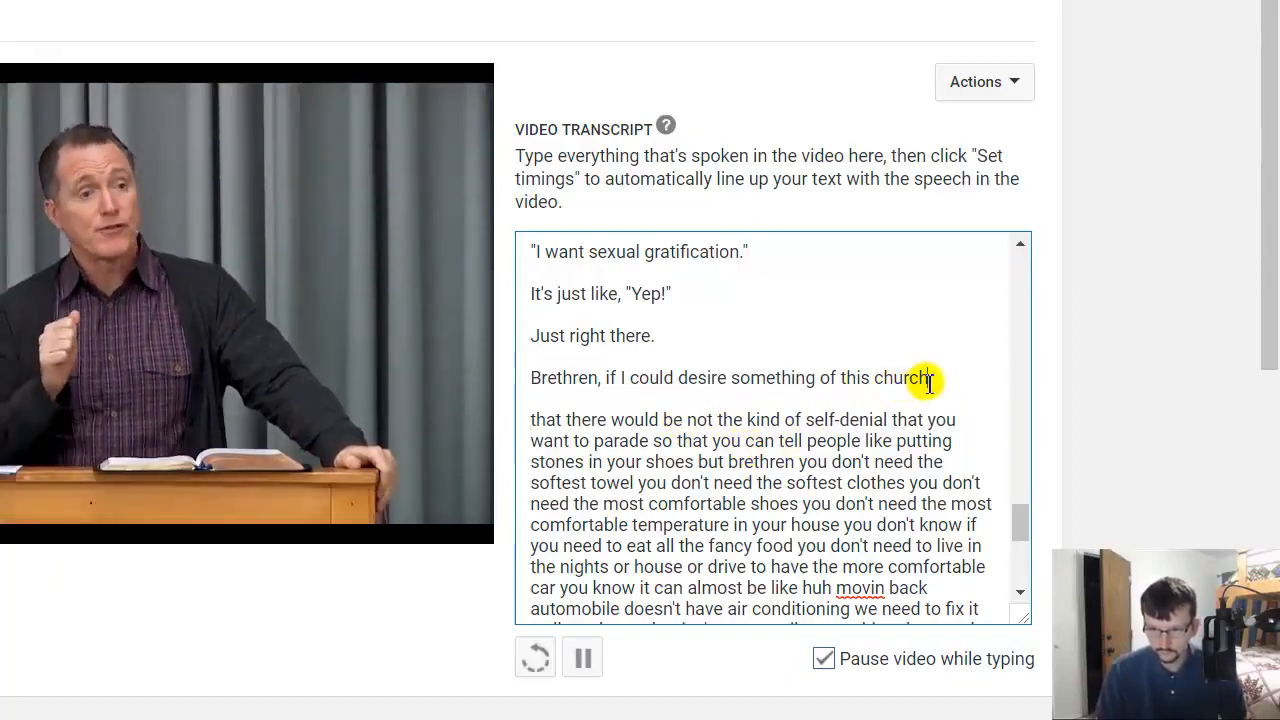
pyautogui.click(687, 421)
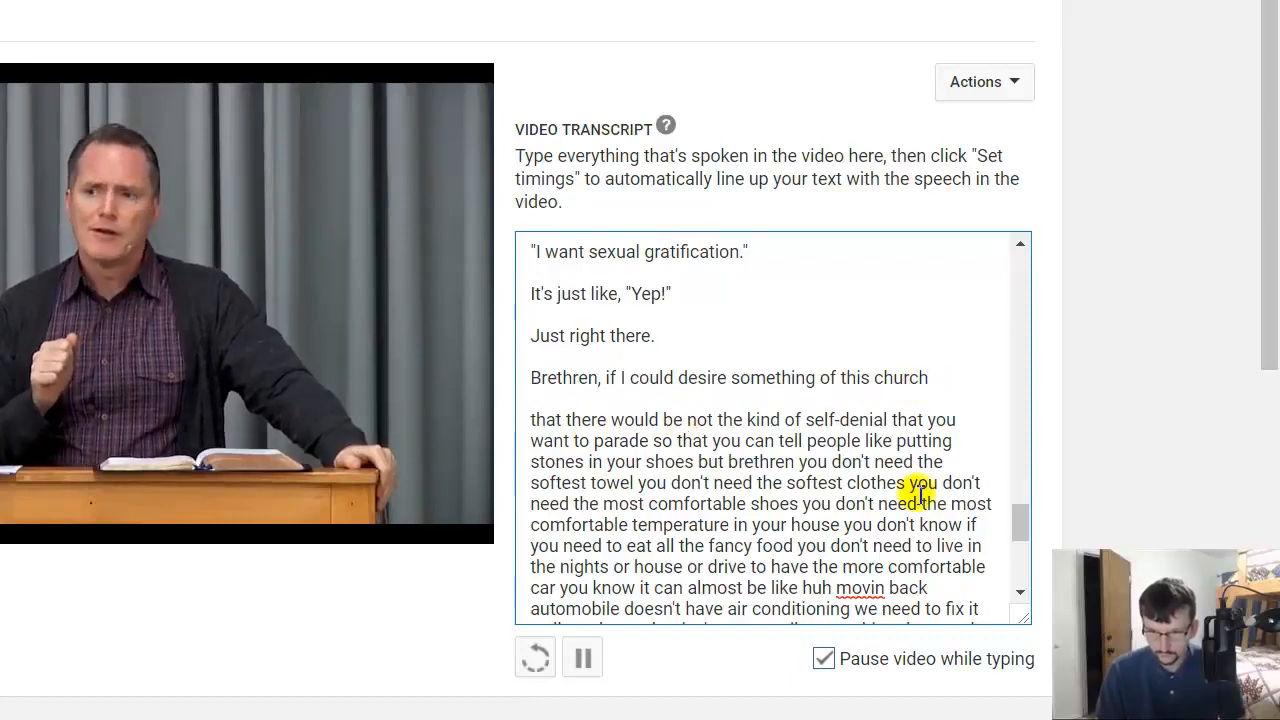
pyautogui.write('...')
pyautogui.press('Return')
pyautogui.press('Return')
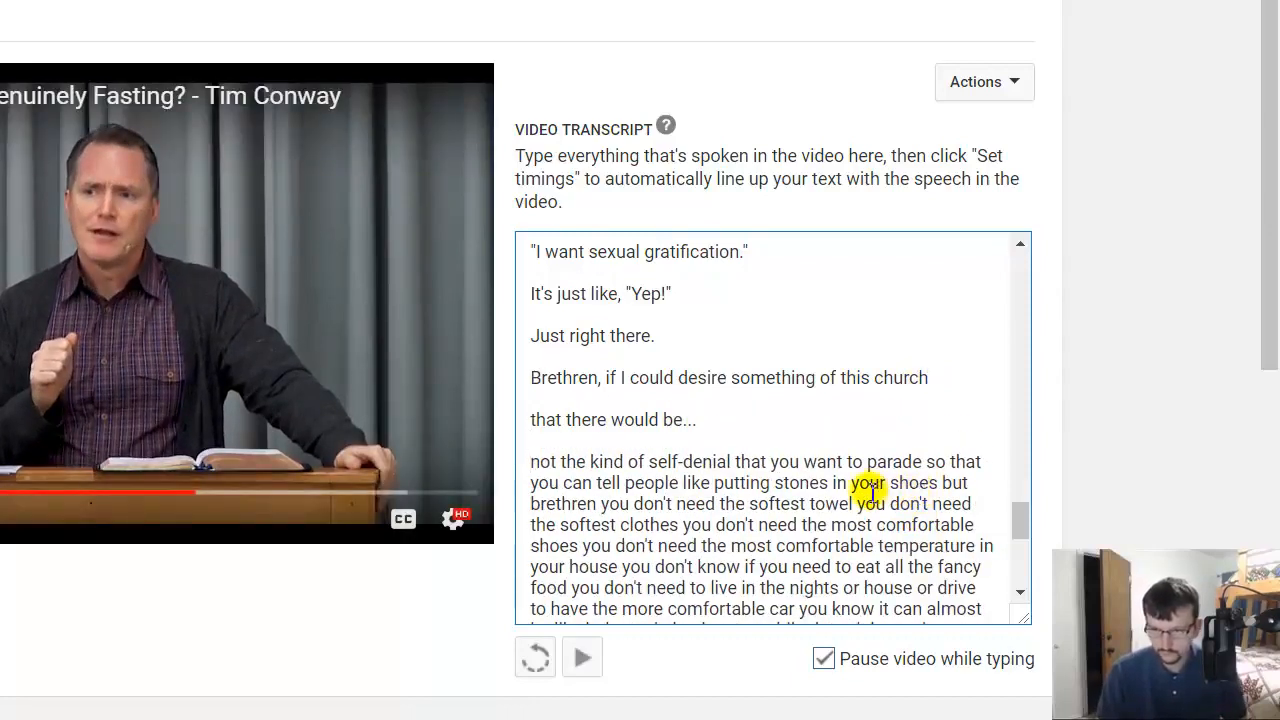
# Add a comma after "you want to parade" and start a new block at "so that you can tell people"
pyautogui.click(940, 466)
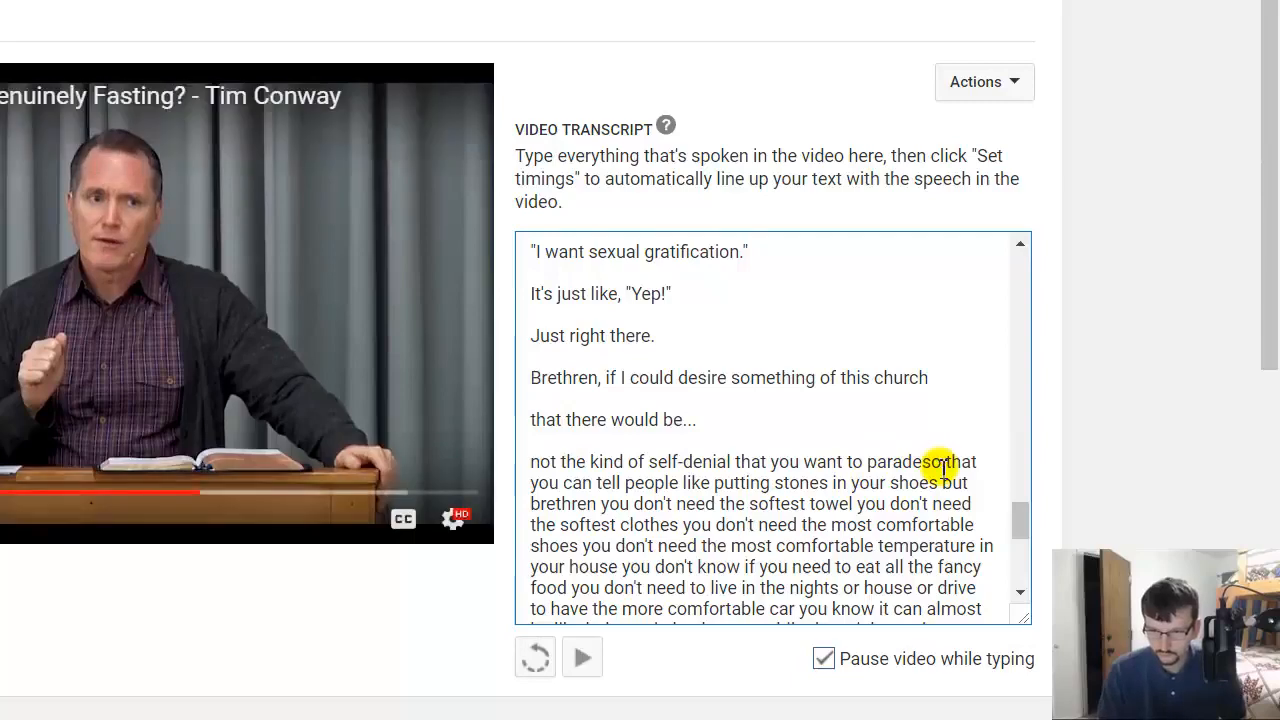
pyautogui.write(',')
pyautogui.press('Return')
pyautogui.press('Return')
# Replace "like putting stones in your shoes" with "you put stones in your shoes." after "so that you can tell people"
pyautogui.scroll(-1, 966, 483)
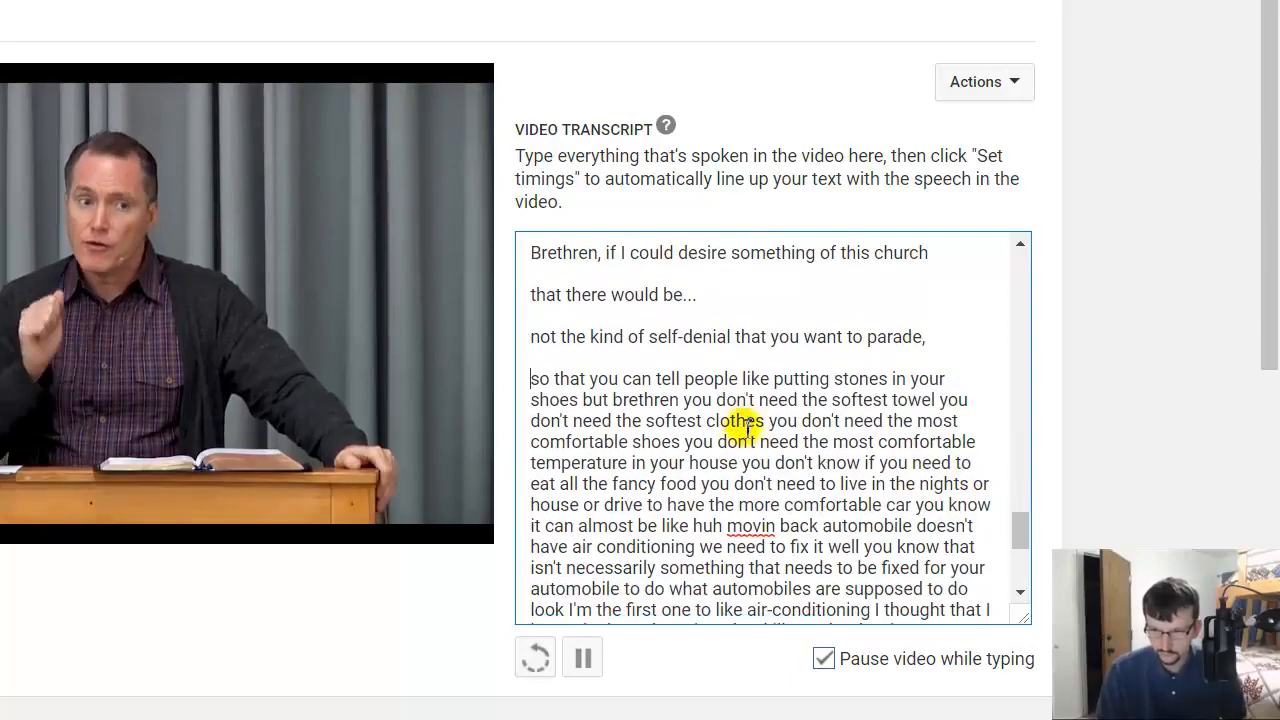
pyautogui.click(750, 378)
pyautogui.write('you put stones in your s')
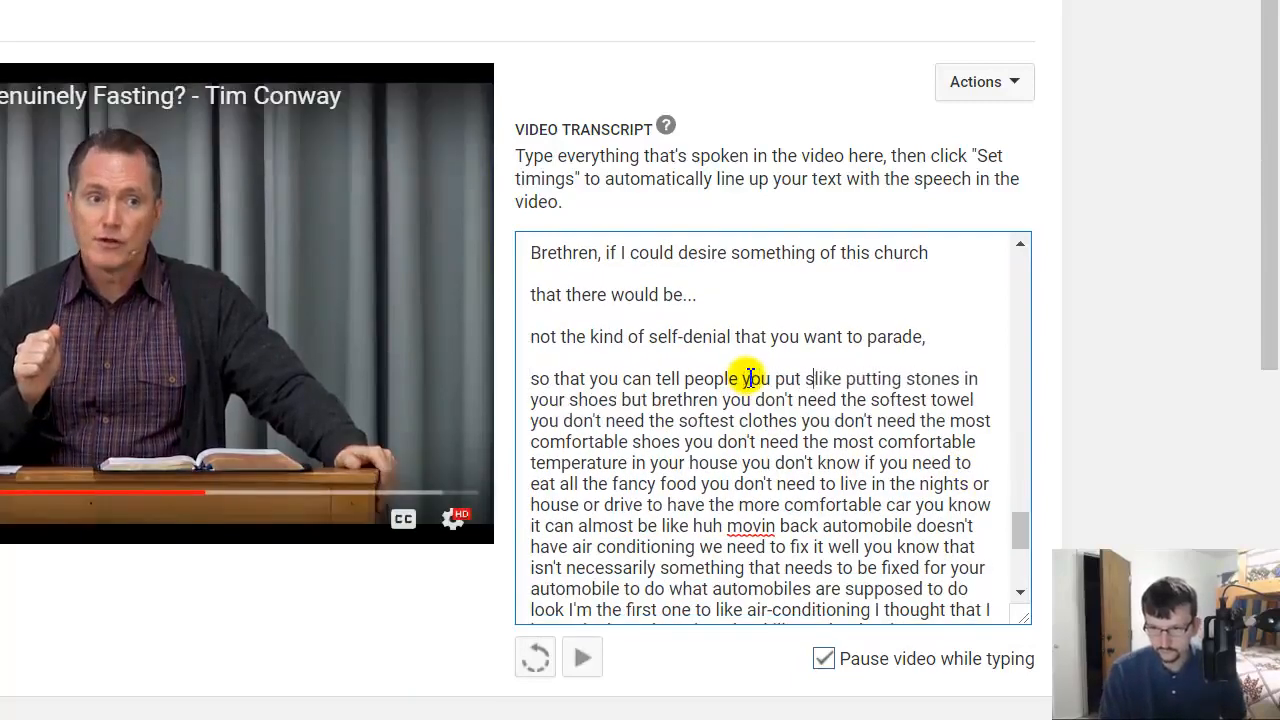
pyautogui.write('hoes.')
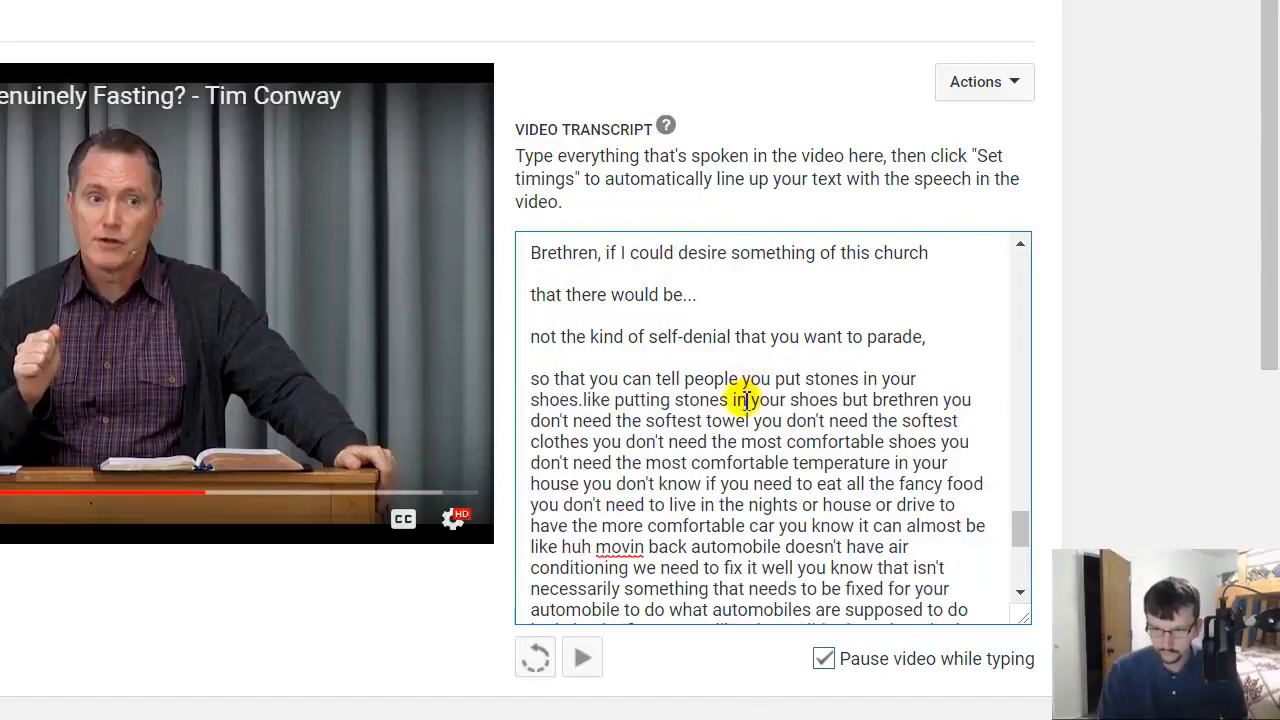
pyautogui.keyDown('shift'); pyautogui.click(864, 400); pyautogui.keyUp('shift')
pyautogui.press('BackSpace')
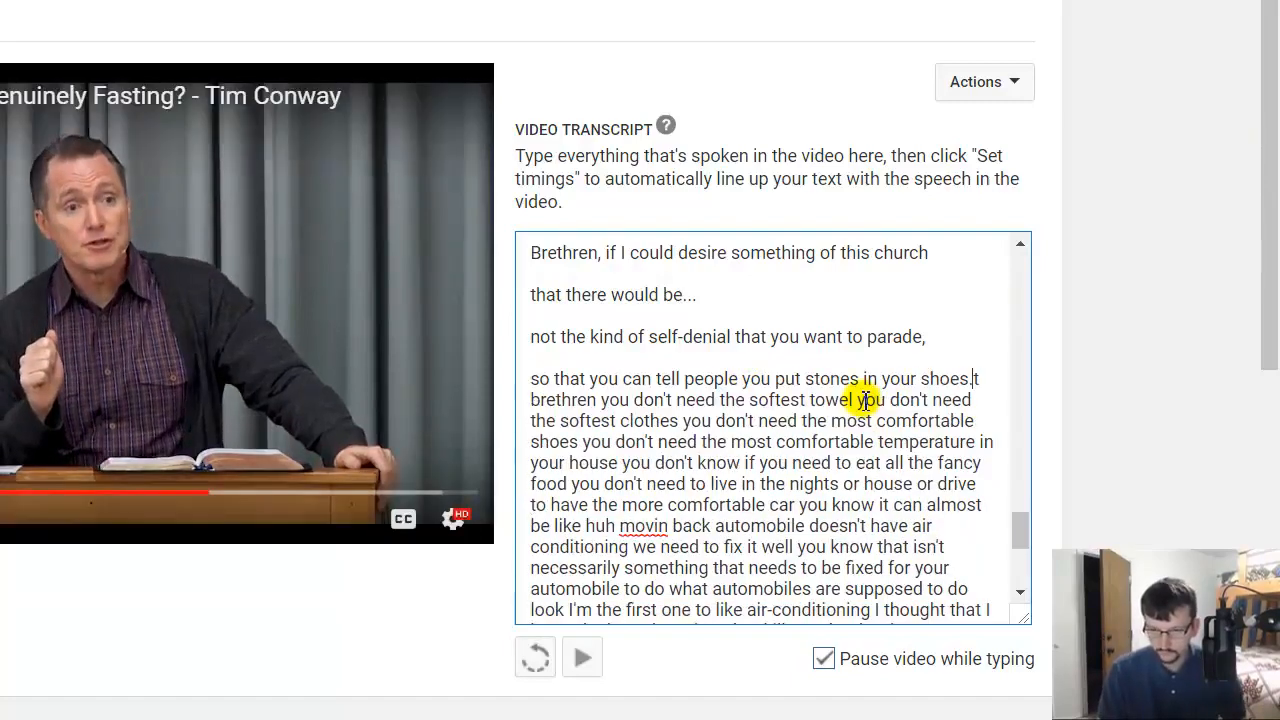
# Make "But brethren you don't need the softest towel." its own capitalized block ending in a period, and start another block with "You"
pyautogui.press('Return')
pyautogui.press('Return')
pyautogui.write('Bu')
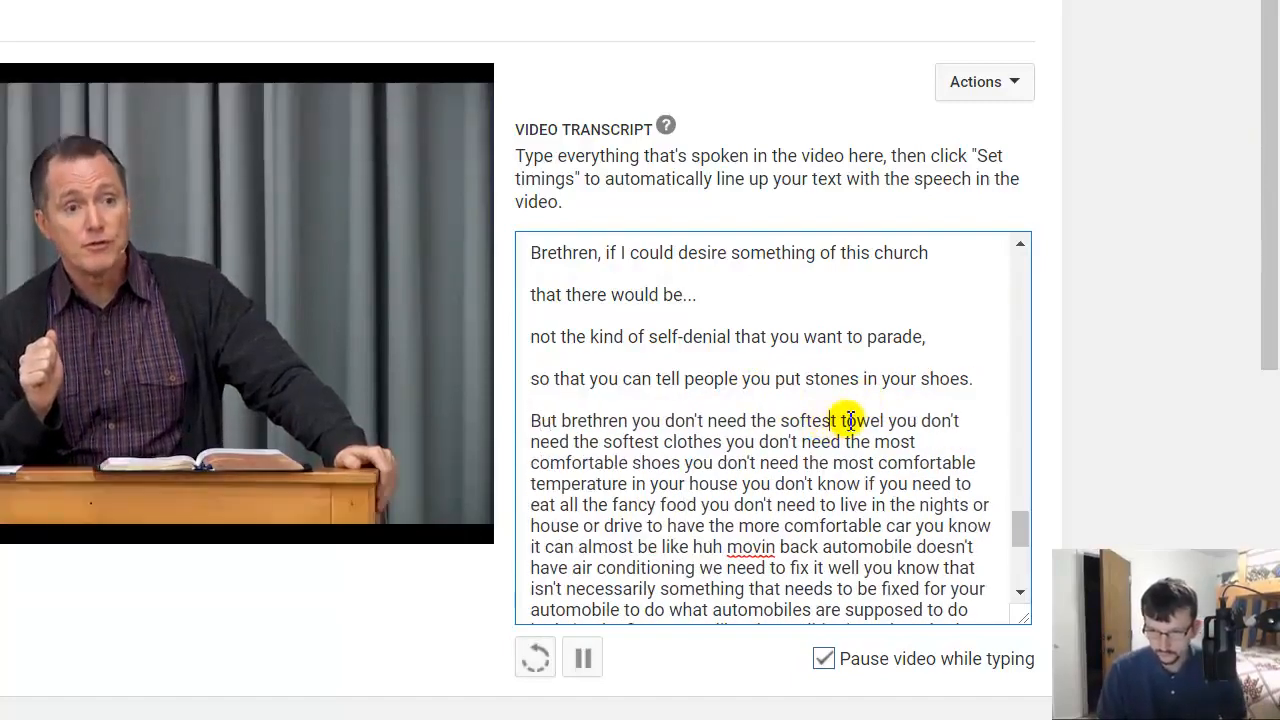
pyautogui.click(888, 423)
pyautogui.press('BackSpace')
pyautogui.press('Return')
pyautogui.press('Delete')
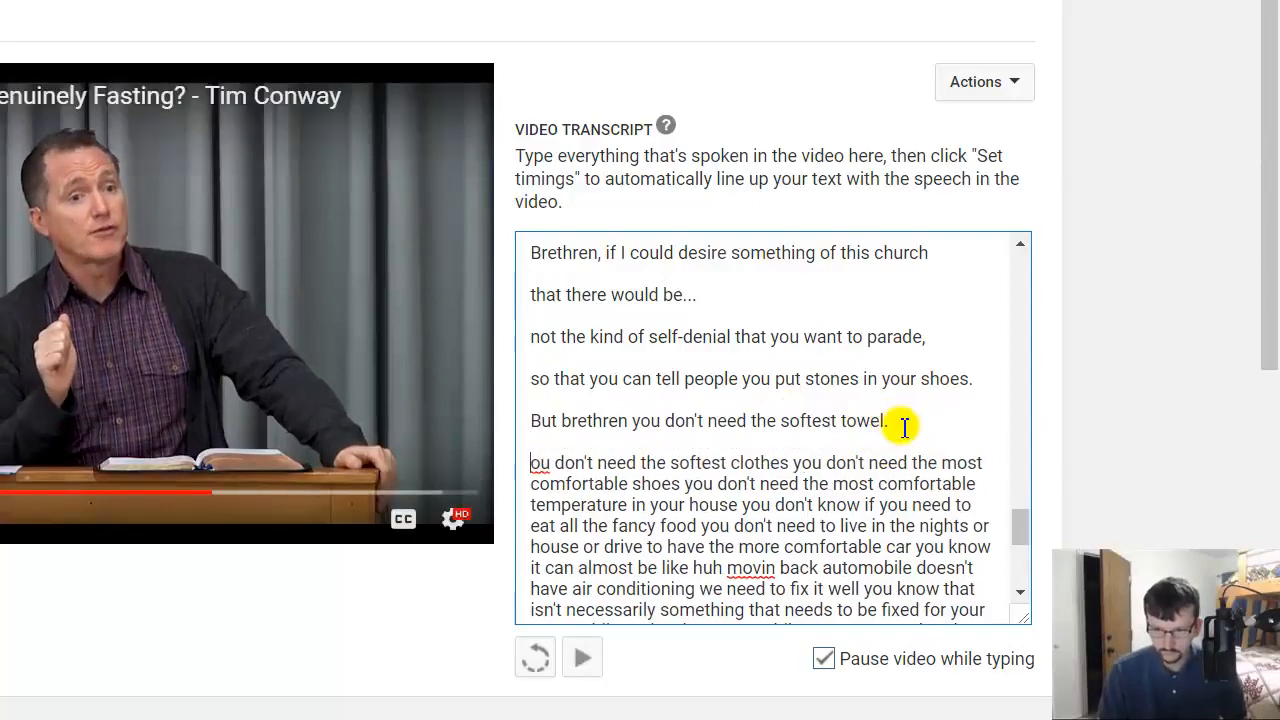
# End "You don't need the softest clothes" with a period and start a new block with capitalized "You"
pyautogui.click(800, 466)
pyautogui.write('.')
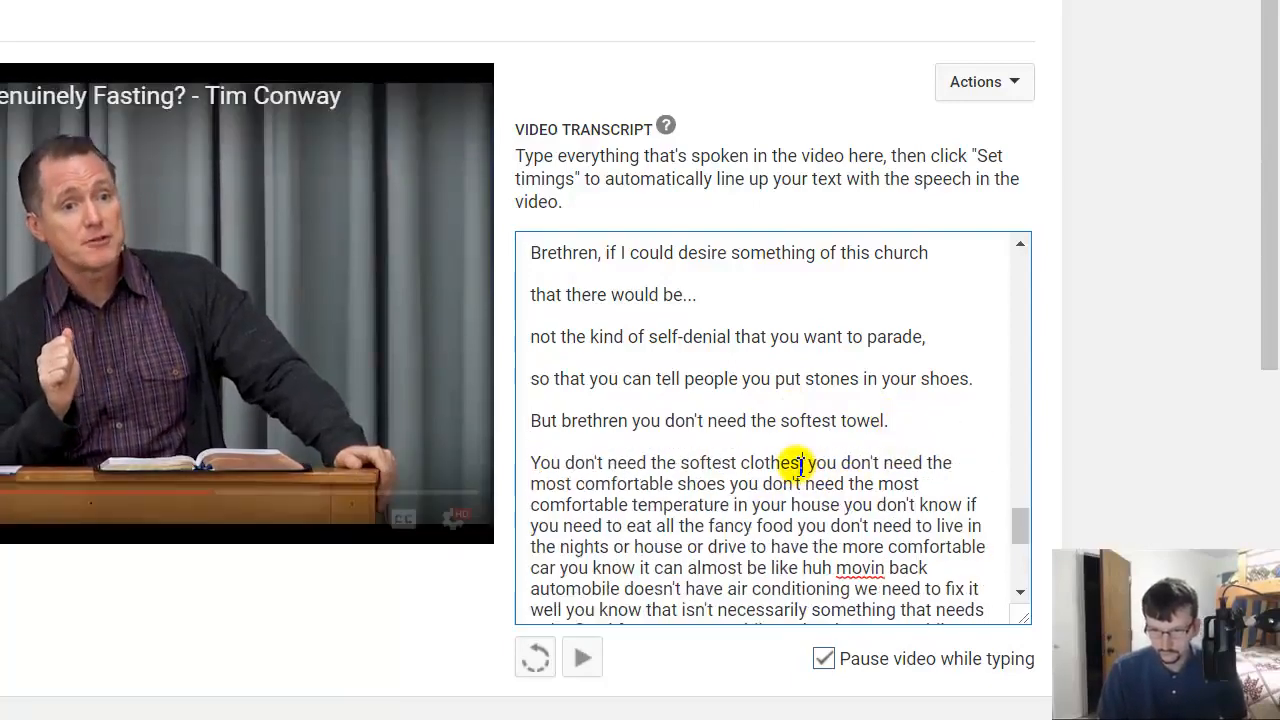
pyautogui.press('Return')
pyautogui.press('Return')
pyautogui.press('Delete')
pyautogui.press('Delete')
# End "You don't need the most comfortable shoes" with a period and start a new block with capitalized "You"
pyautogui.scroll(-1, 749, 484)
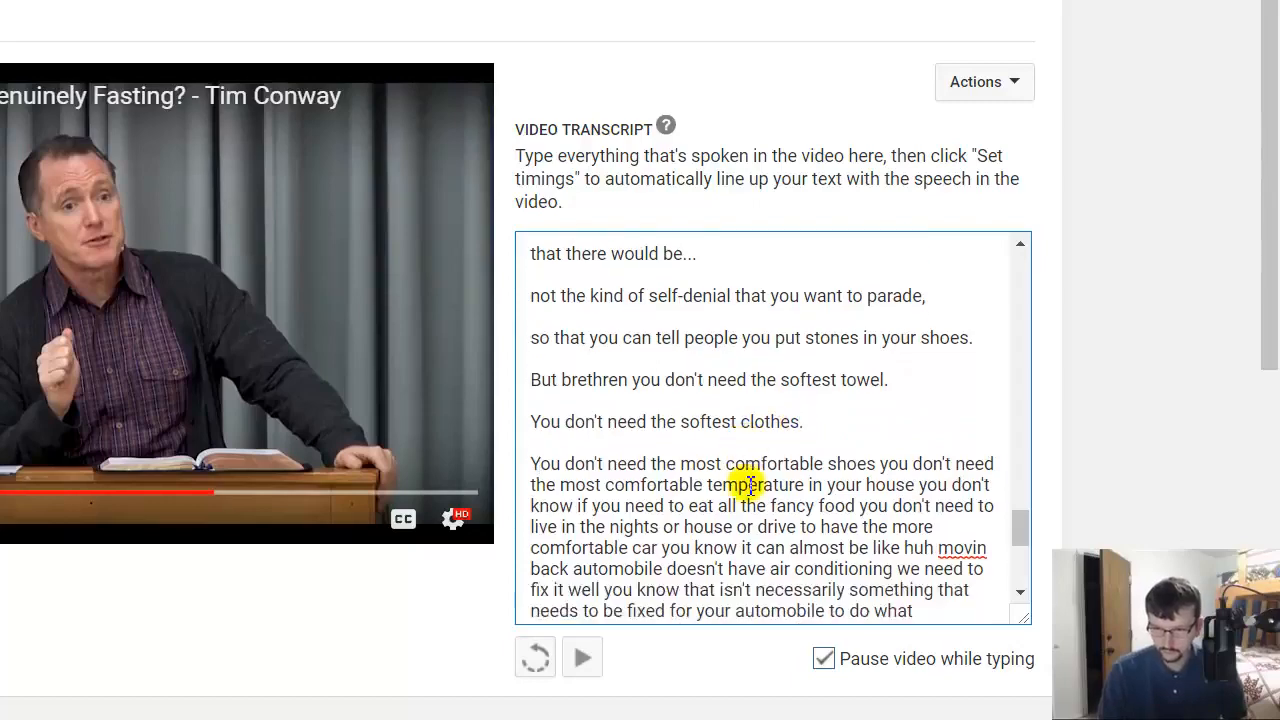
pyautogui.moveTo(866, 384); pyautogui.dragTo(879, 385)
pyautogui.write('s.')
pyautogui.press('Return')
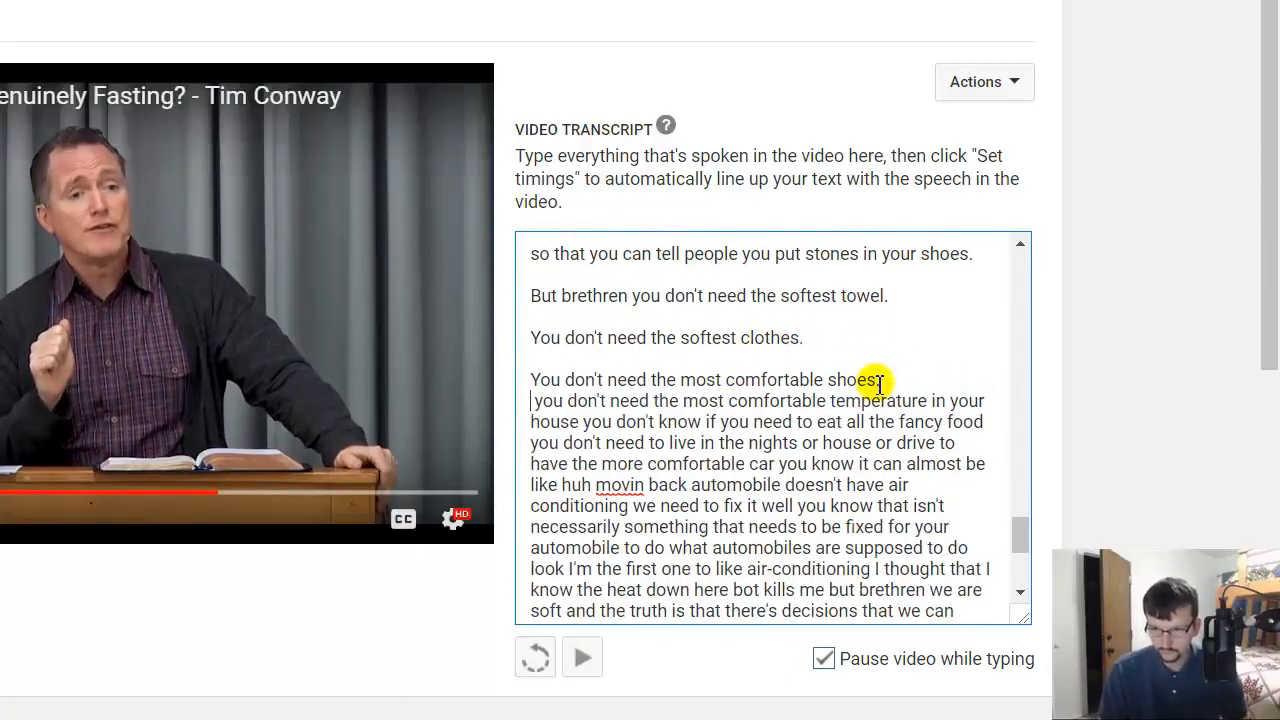
pyautogui.press('Return')
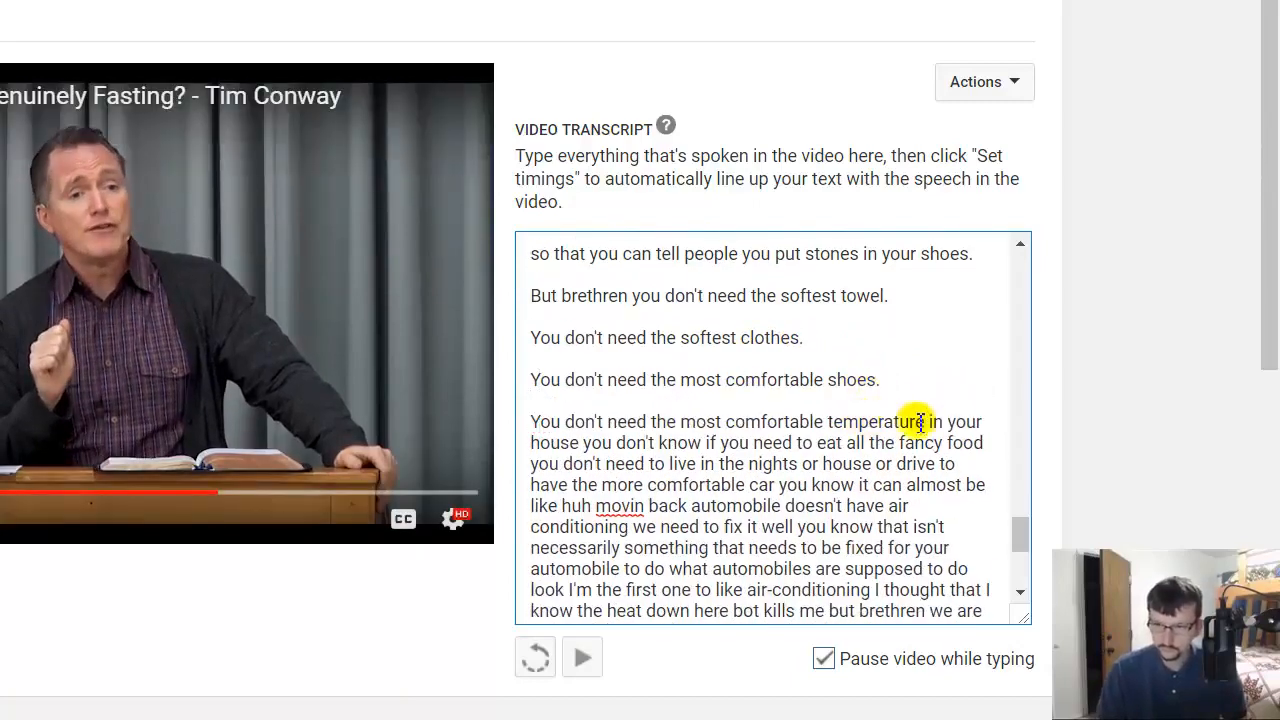
# Add a period after "temperature in your house" and start a new block with capitalized "You"
pyautogui.click(582, 443)
pyautogui.write('.')
pyautogui.press('Return')
pyautogui.press('Delete')
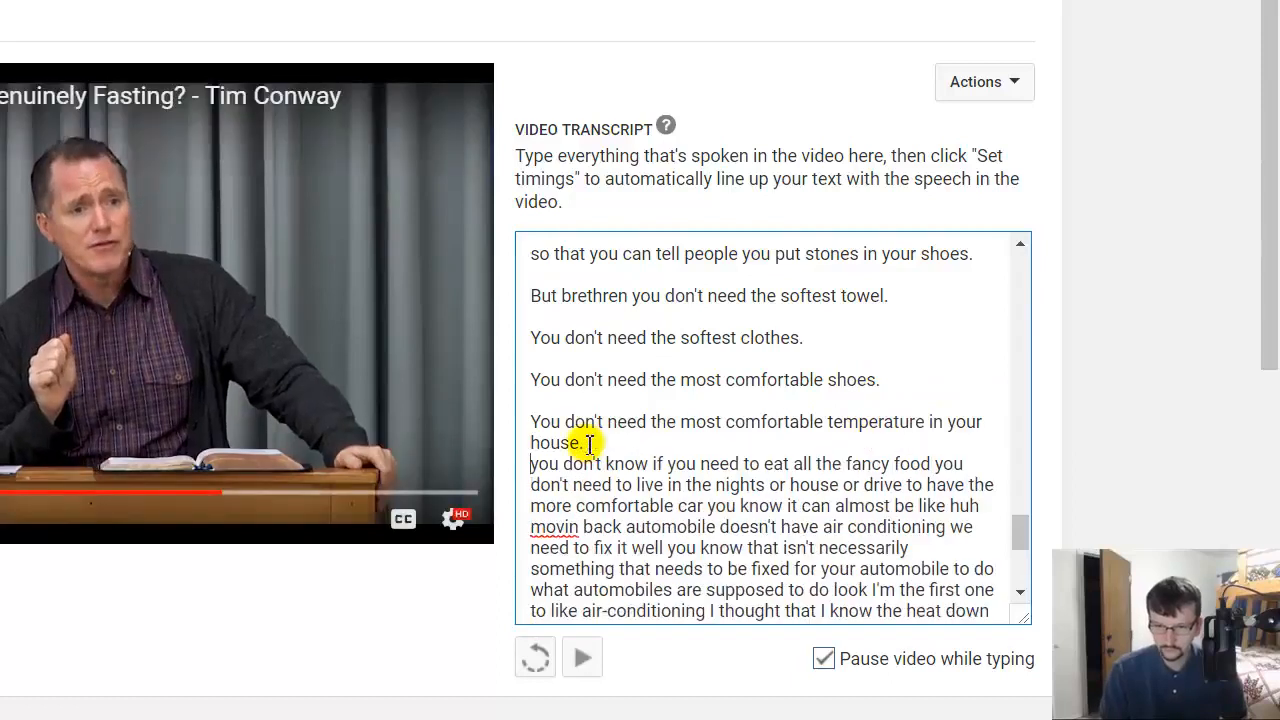
pyautogui.press('Return')
pyautogui.press('Delete')
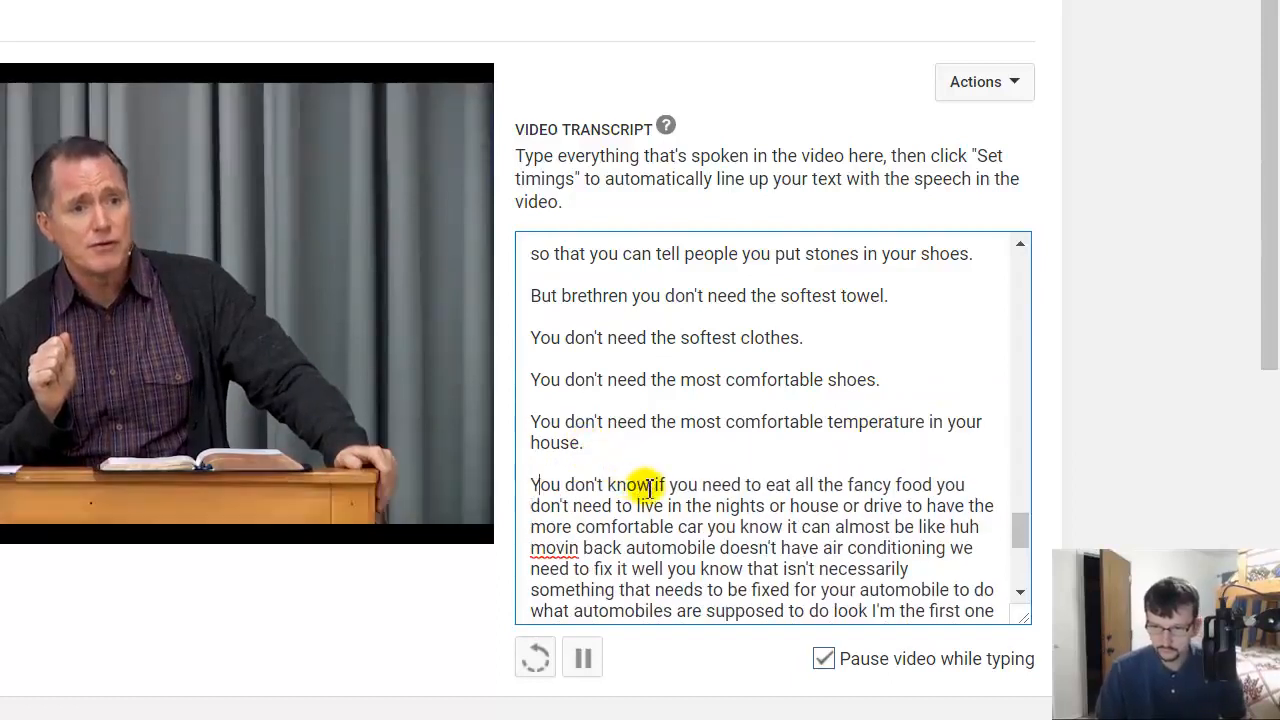
# Replace "know if you" with "always" so the line reads "You don't always need to eat"
pyautogui.doubleClick(625, 486)
pyautogui.write('always')
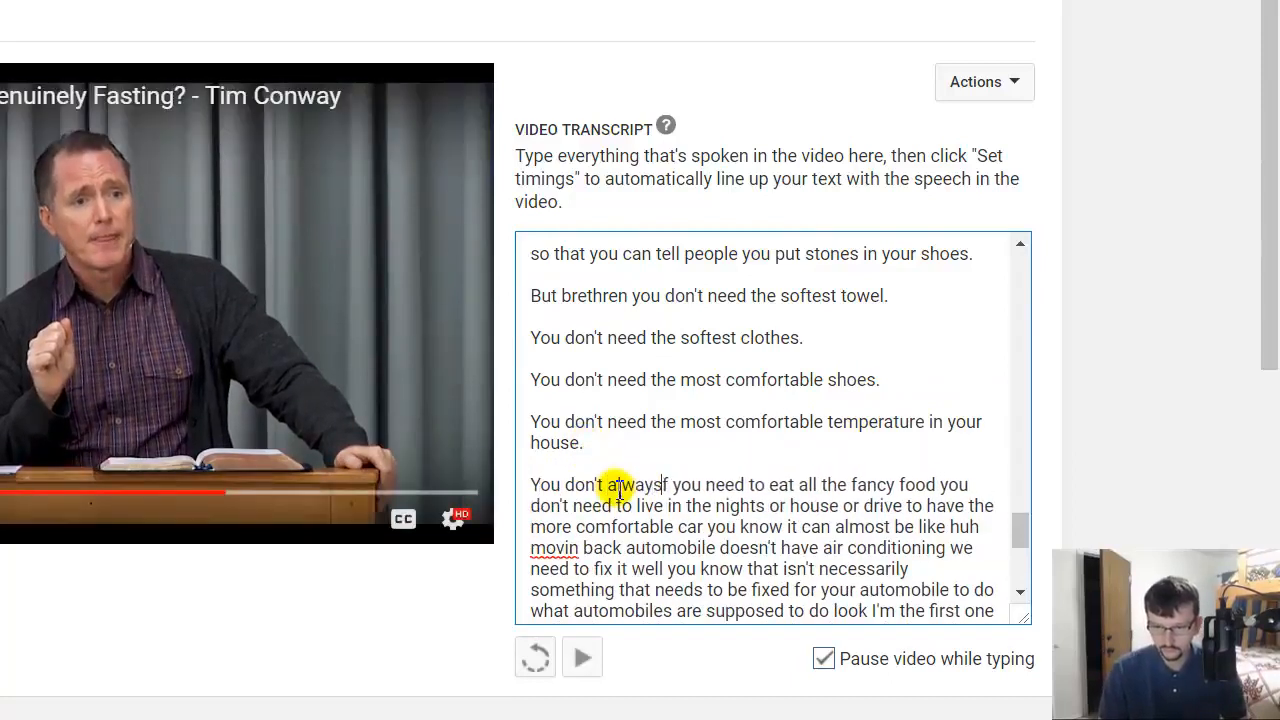
pyautogui.press('Delete')
pyautogui.press('Delete')
pyautogui.press('Delete')
pyautogui.press('Delete')
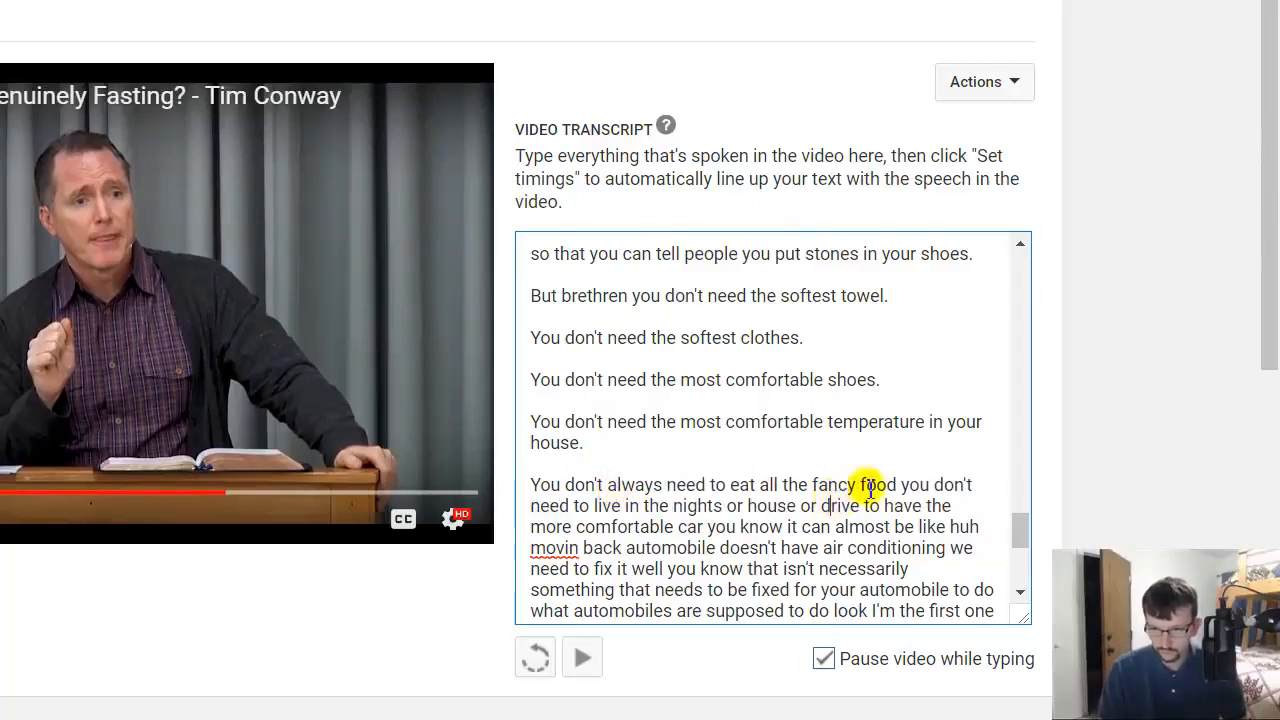
# Add a period after "all the fancy food" and start a new block with capitalized "You"
pyautogui.click(901, 486)
pyautogui.write('.')
pyautogui.press('Return')
pyautogui.press('Return')
pyautogui.press('Delete')
pyautogui.press('Delete')
pyautogui.write('Y')
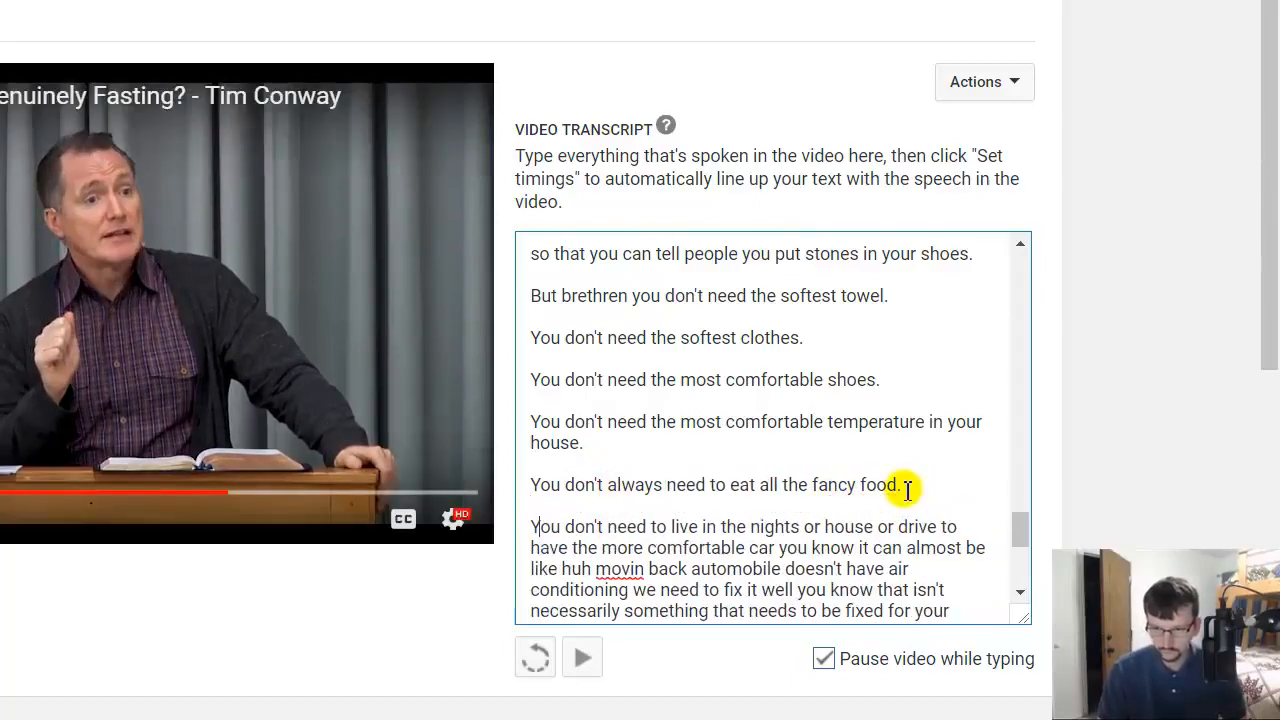
# Replace "nights or" with "nicer" so the line reads "live in the nicer house"
pyautogui.scroll(-3, 905, 487)
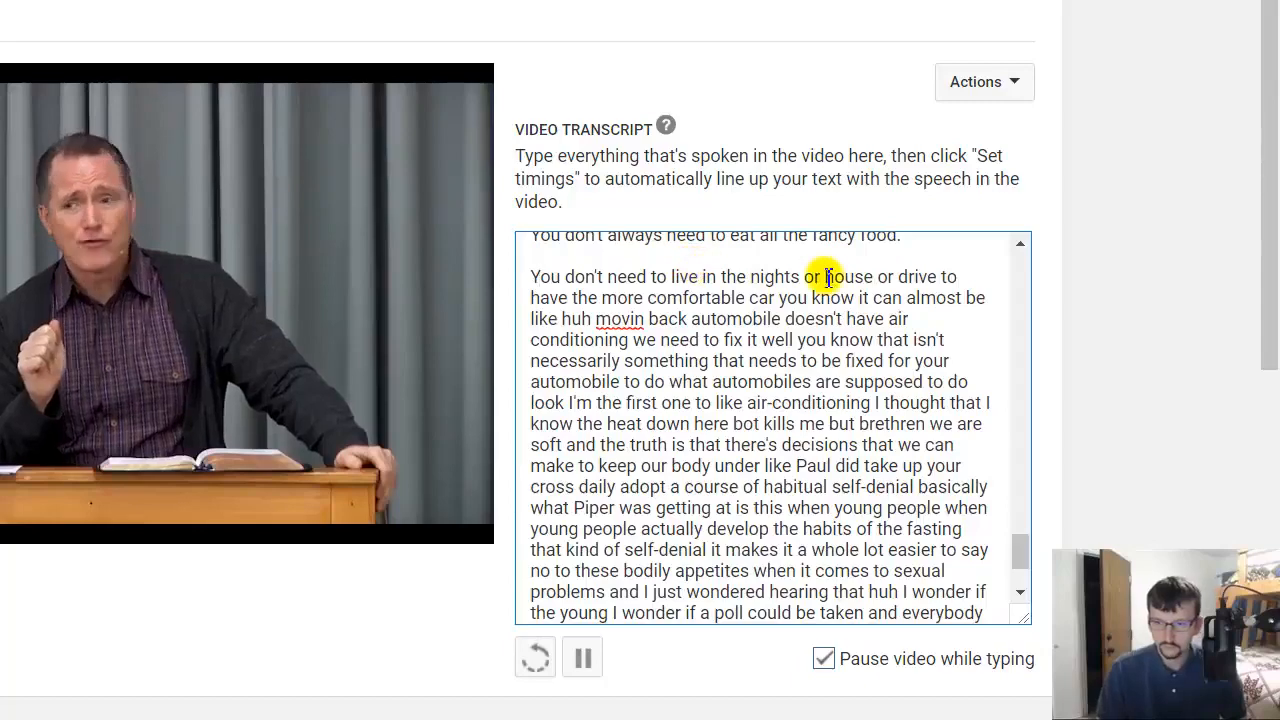
pyautogui.doubleClick(765, 277)
pyautogui.write('nic')
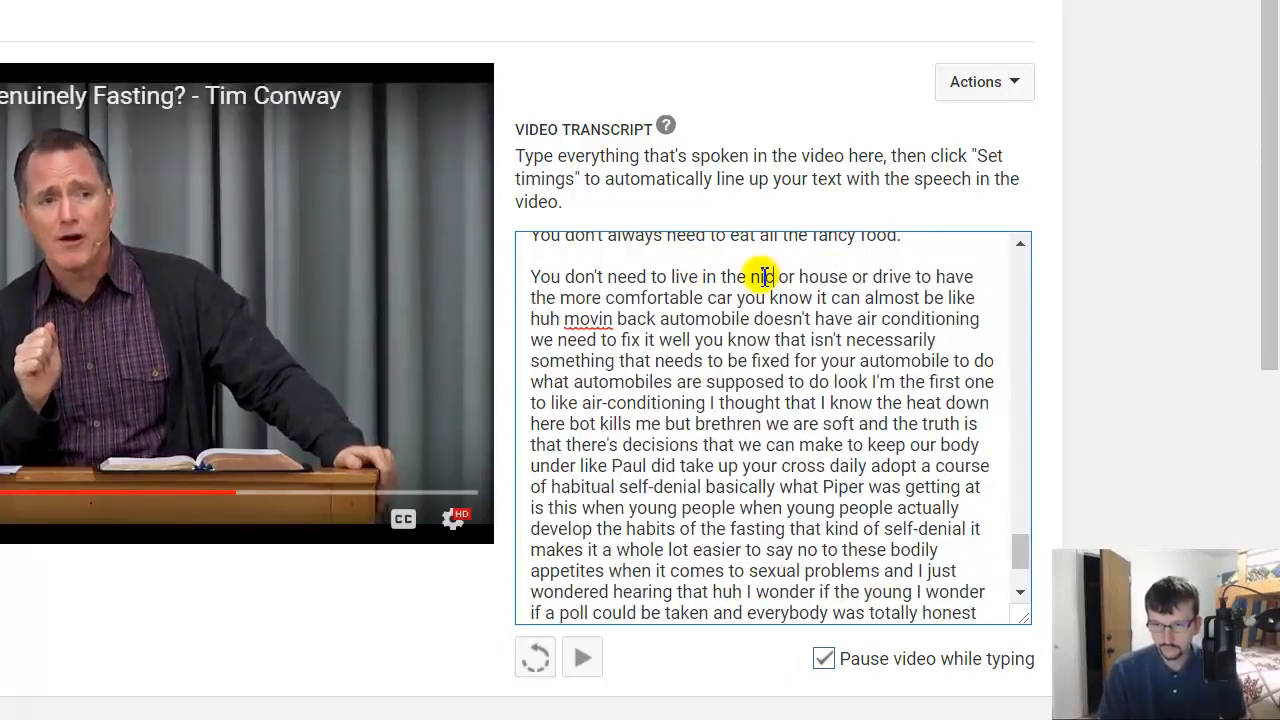
pyautogui.write('er')
pyautogui.press('Delete')
pyautogui.press('Delete')
pyautogui.press('Delete')
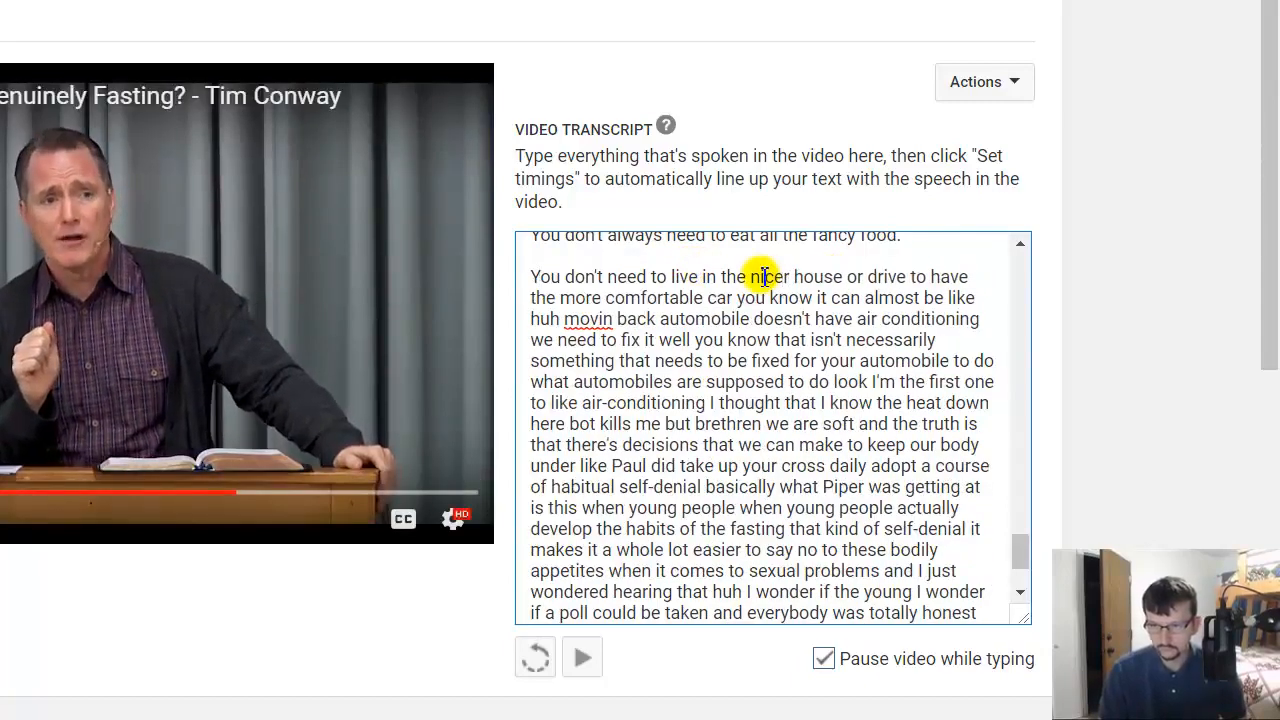
# Start a new block at "or drive" and change "to" to "and" before "have the more comfortable car"
pyautogui.click(846, 277)
pyautogui.press('Return')
pyautogui.press('Return')
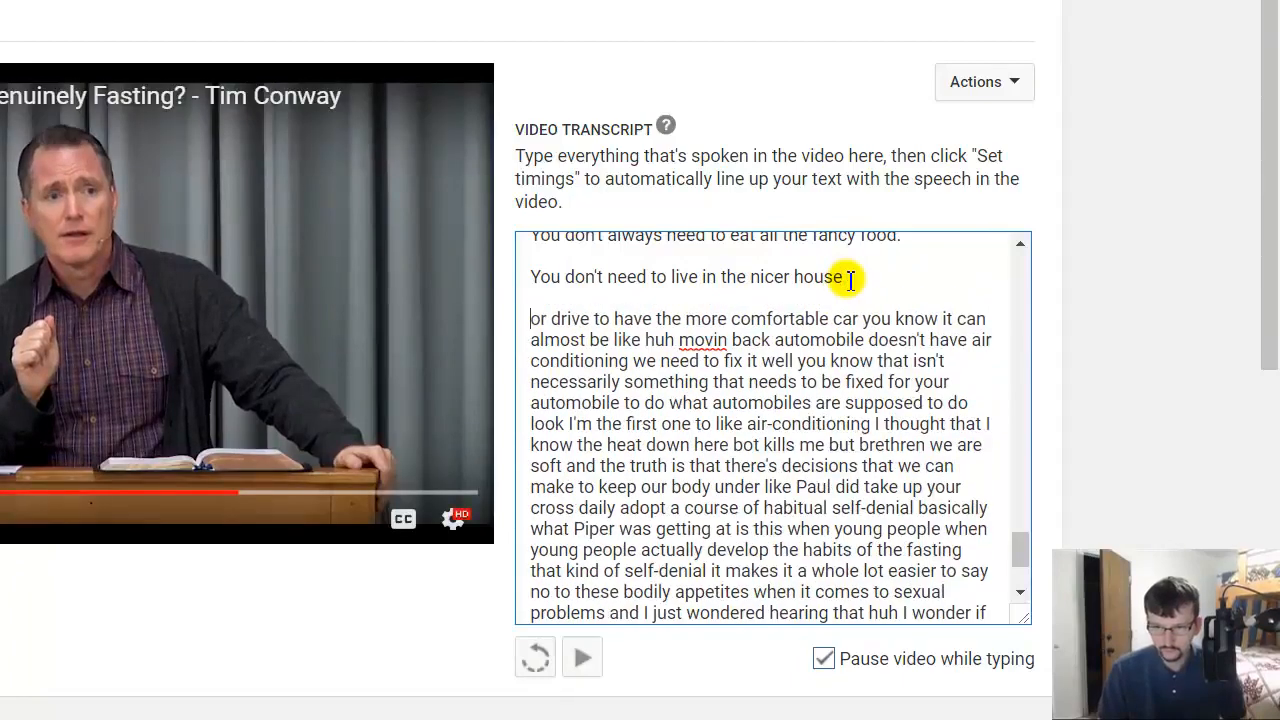
pyautogui.moveTo(613, 321); pyautogui.dragTo(590, 320)
pyautogui.write('and')
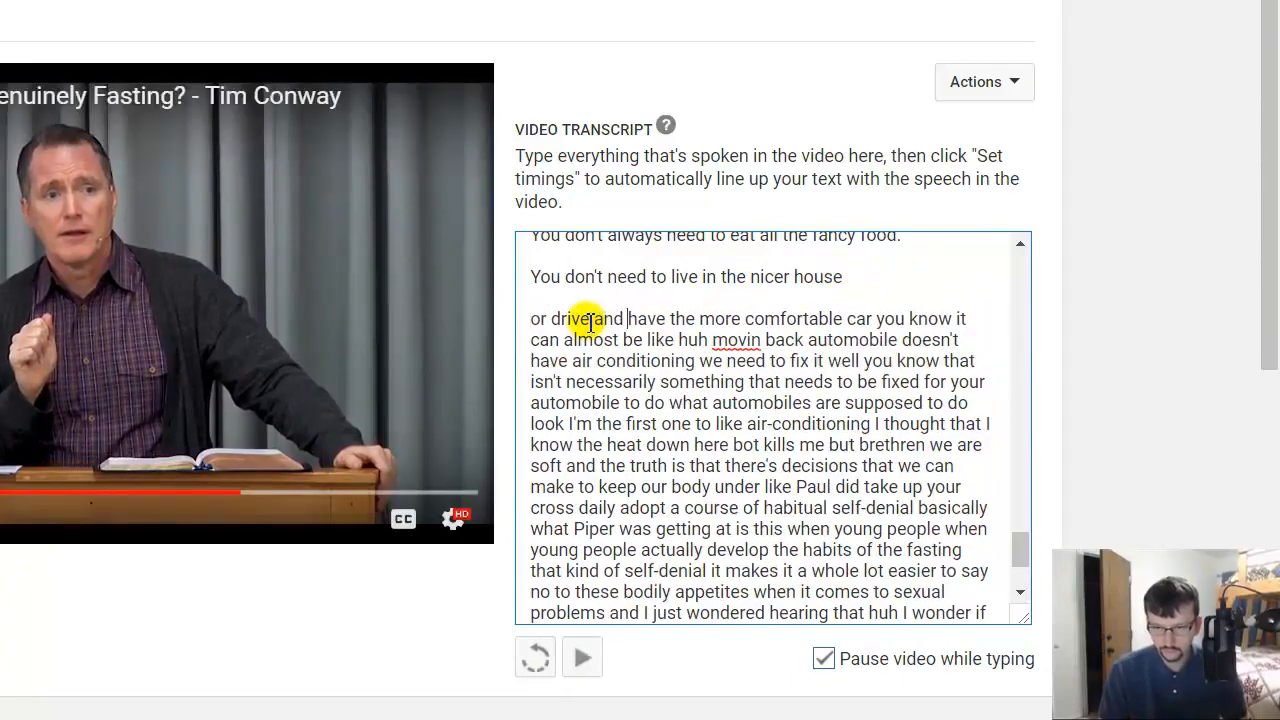
# Add a period after "the more comfortable car" and start a new block with capitalized "You know"
pyautogui.click(874, 319)
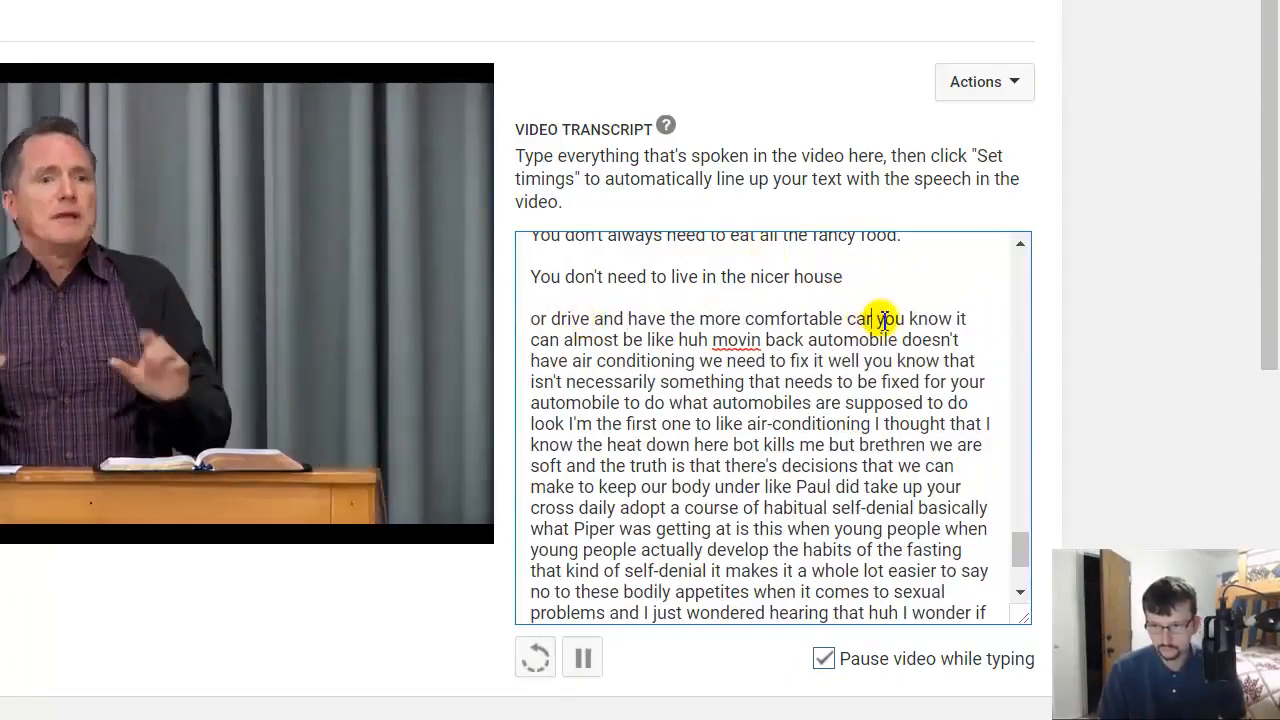
pyautogui.write('.')
pyautogui.press('Return')
pyautogui.press('Return')
pyautogui.press('Delete')
pyautogui.write('Y')
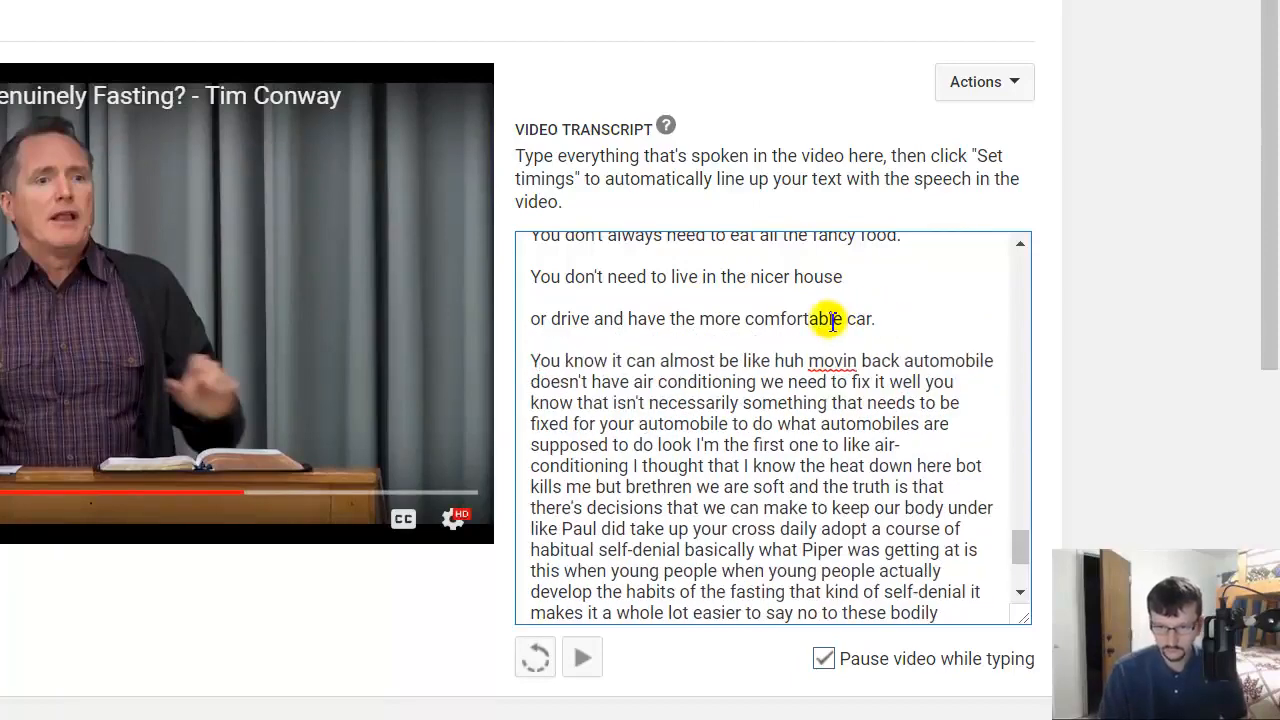
# Add a comma after "almost be like", replace "huh" with "Ah!" and start a new block there with an opening quotation mark
pyautogui.doubleClick(789, 362)
pyautogui.press('BackSpace')
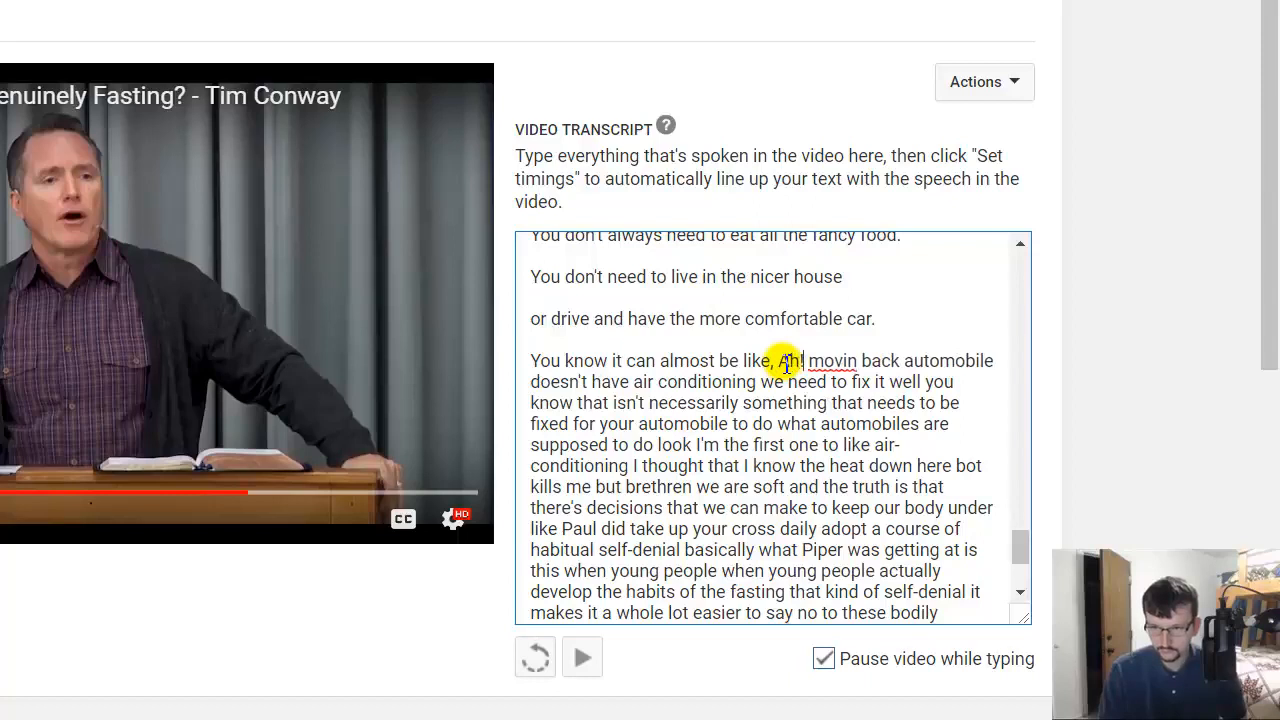
pyautogui.press('Return')
pyautogui.press('Return')
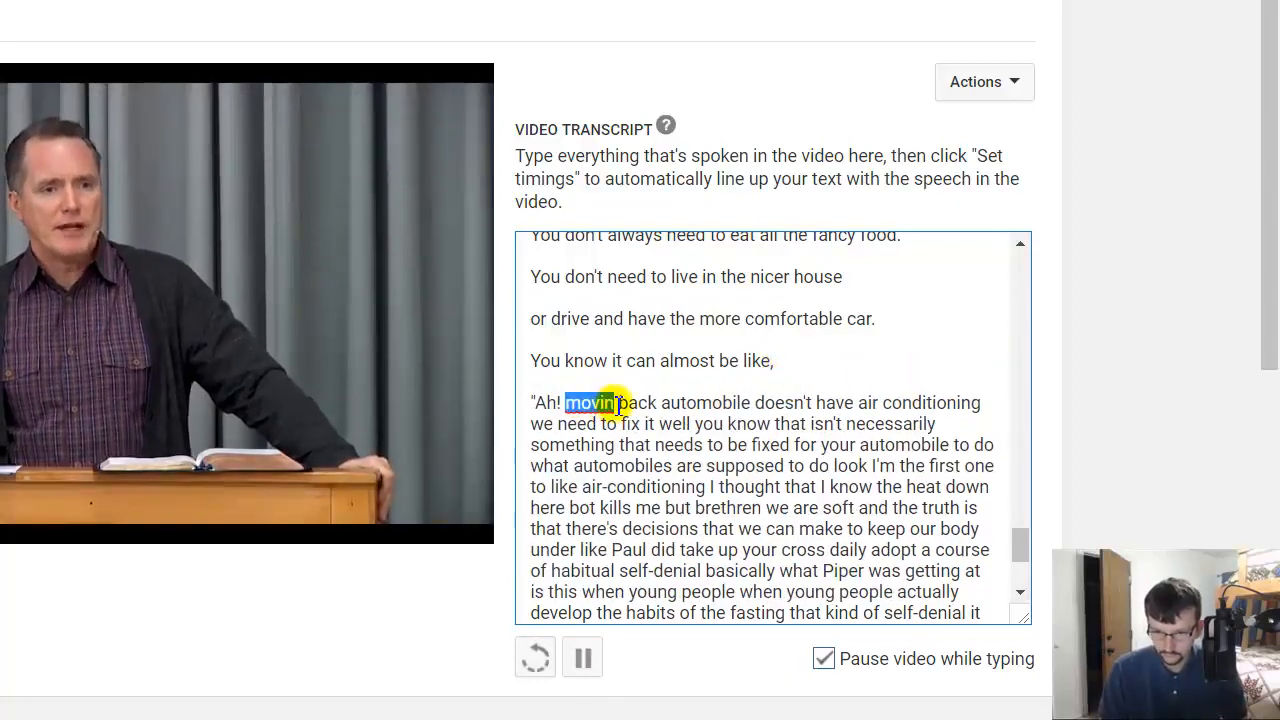
# Replace "movin back" with "That" before "automobile doesn't have air conditioning"
pyautogui.write('That')
pyautogui.press('Delete')
pyautogui.press('Delete')
pyautogui.press('Delete')
pyautogui.press('Delete')
pyautogui.press('Delete')
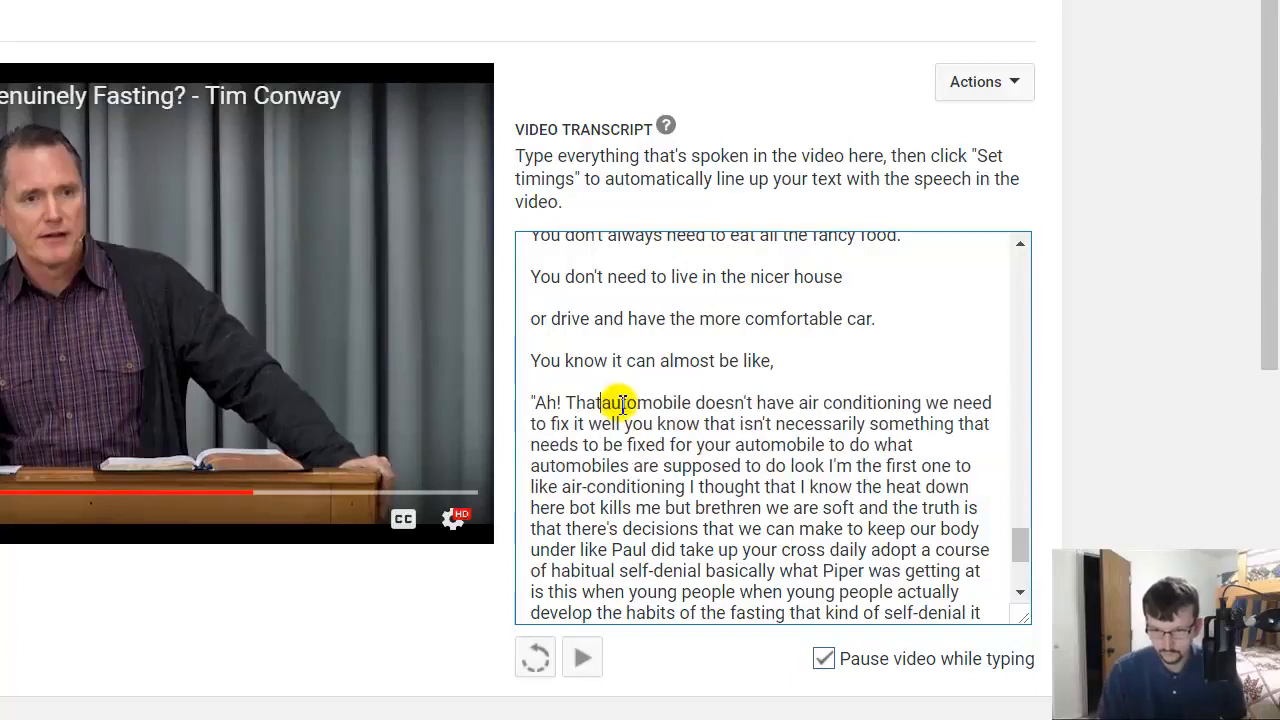
pyautogui.write('it')
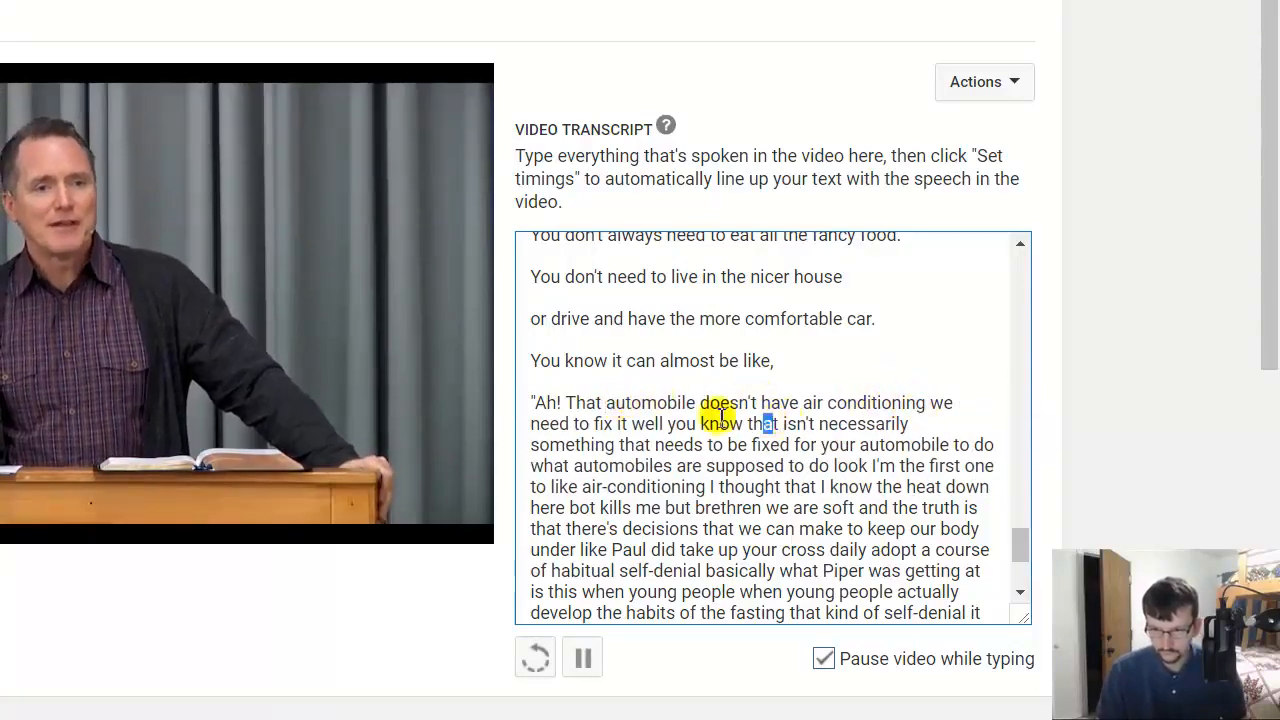
# Close the quotation after "need to fix it" with a period and quotation mark, and start a new paragraph with capitalized "Well"
pyautogui.write('."')
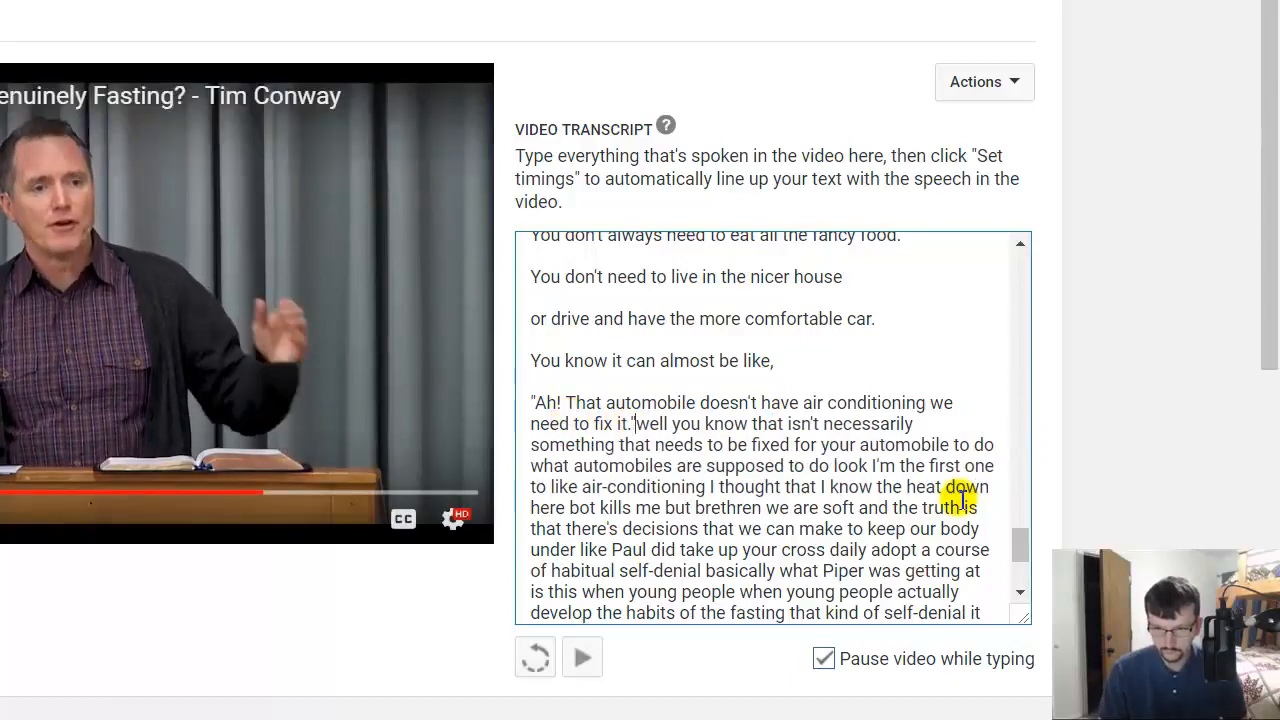
pyautogui.press('Return')
pyautogui.press('Return')
pyautogui.press('Delete')
pyautogui.write('W')
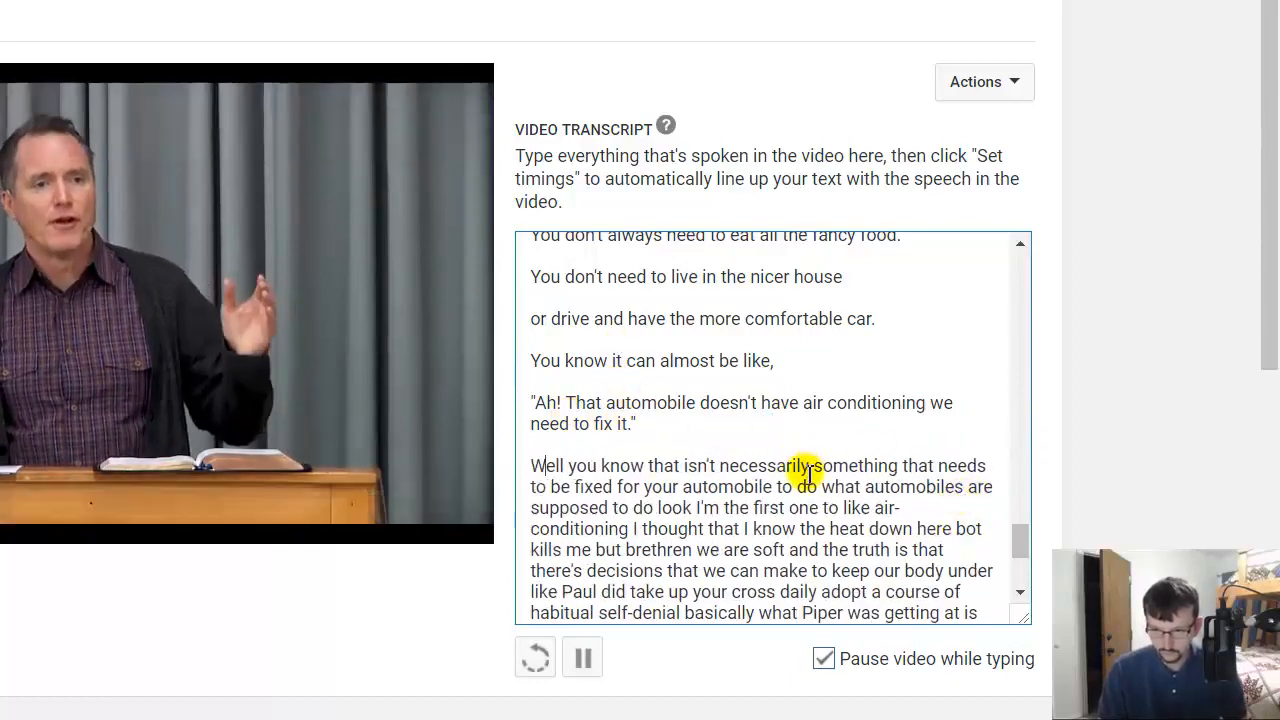
# Split the transcript after "to be fixed" so that "for your automobile" starts a new paragraph
pyautogui.click(613, 487)
pyautogui.press('Return')
pyautogui.press('Return')
pyautogui.scroll(-3, 725, 485)
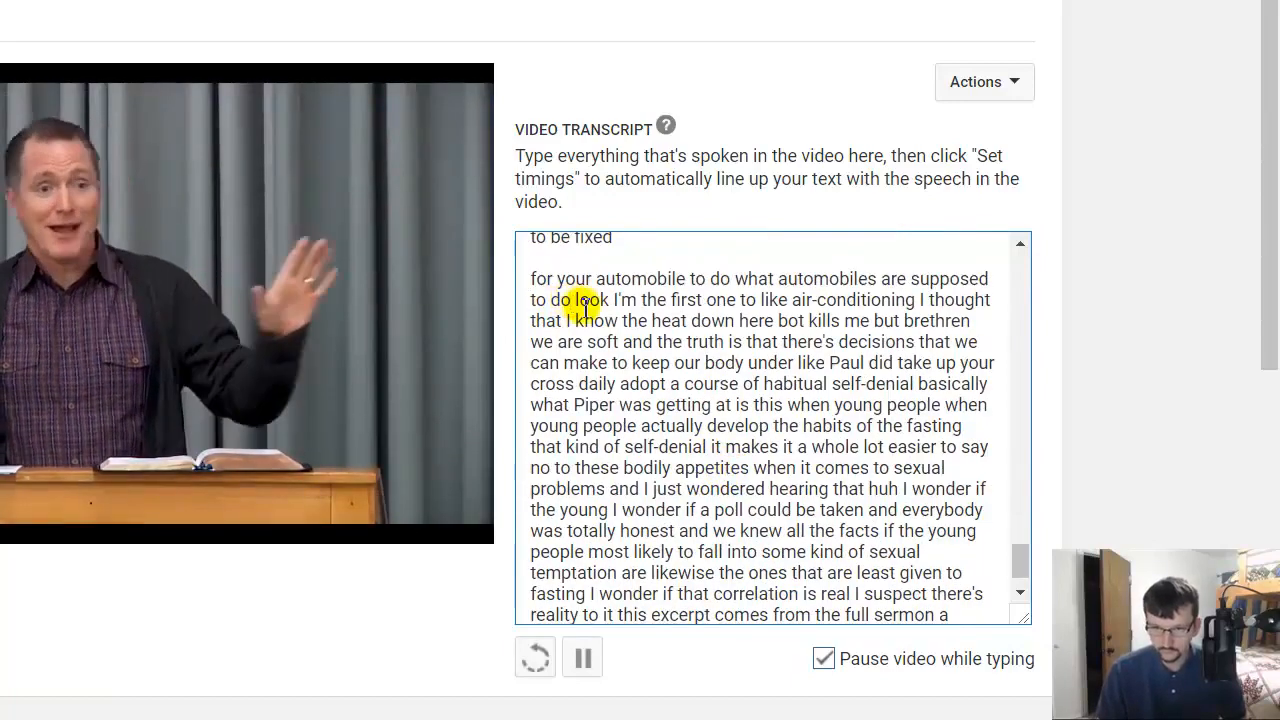
# End the sentence after "supposed to do" with a period and start a new paragraph with capitalized "Look"
pyautogui.write('.')
pyautogui.press('Delete')
pyautogui.press('Return')
pyautogui.press('Return')
pyautogui.press('Delete')
pyautogui.write('L')
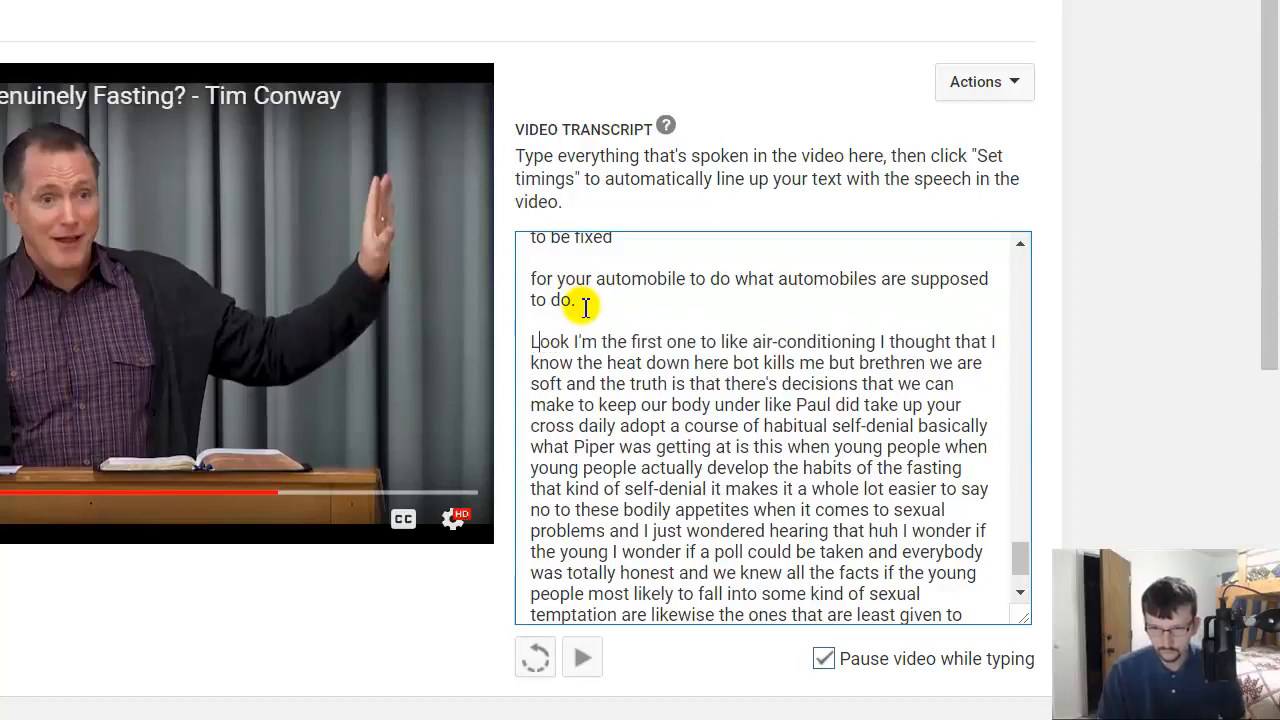
# Put a period after "like air-conditioning" and move the text that follows into a new paragraph
pyautogui.click(877, 341)
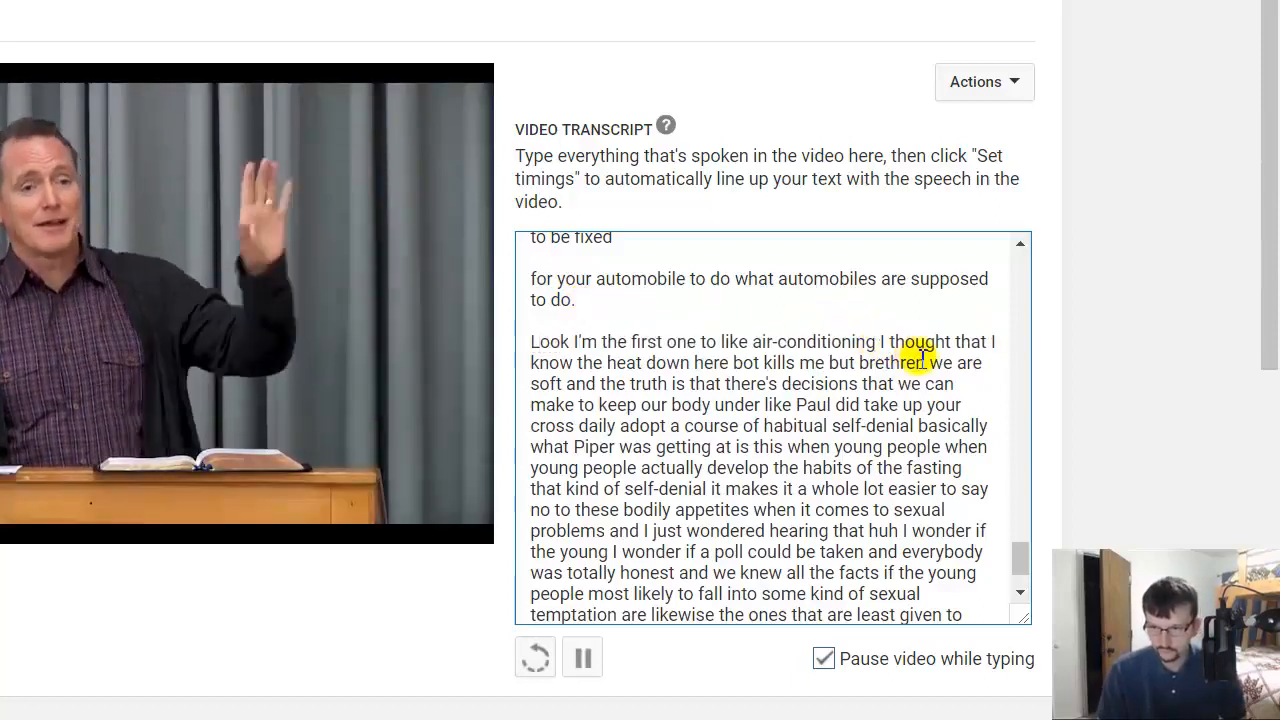
pyautogui.write('.')
pyautogui.press('Delete')
pyautogui.press('Return')
pyautogui.press('Return')
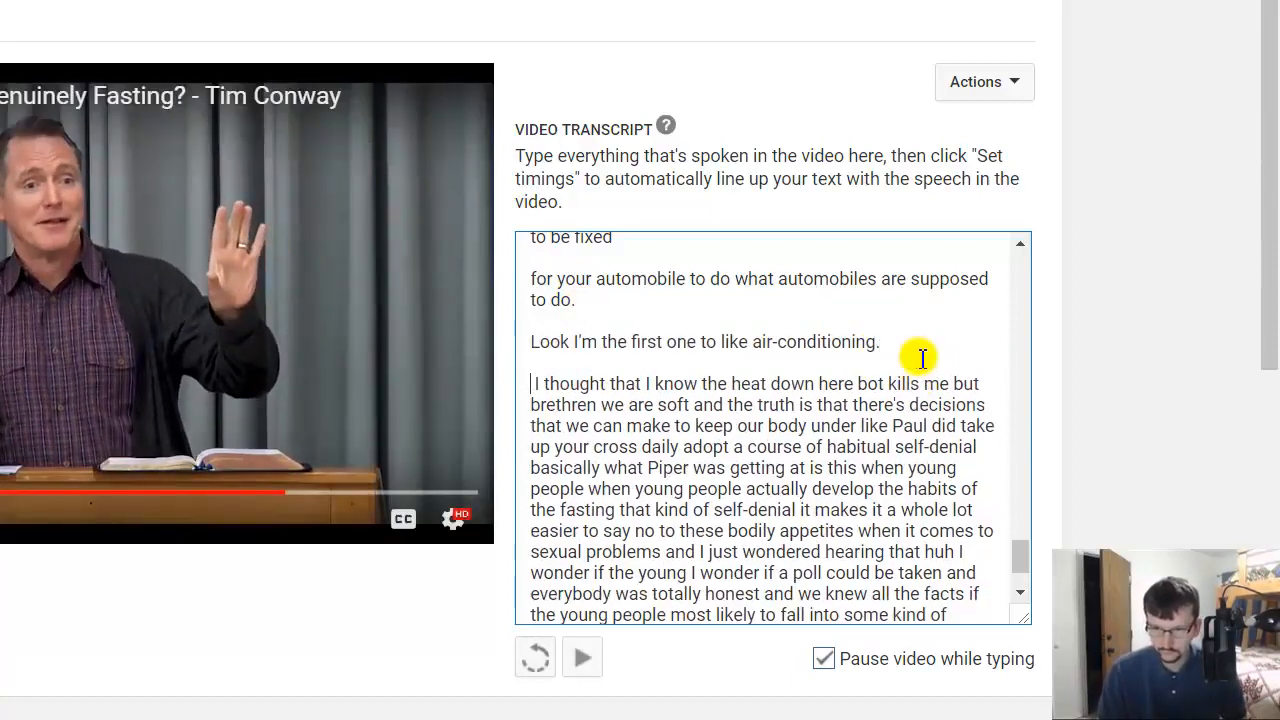
# Remove the words "I thought that" so the new paragraph begins with "I know the heat"
pyautogui.press('Delete')
pyautogui.press('Delete')
pyautogui.press('Delete')
pyautogui.press('Delete')
pyautogui.press('Delete')
pyautogui.press('Delete')
pyautogui.press('Delete')
pyautogui.press('Delete')
pyautogui.press('Delete')
pyautogui.press('Delete')
pyautogui.press('Delete')
pyautogui.press('Delete')
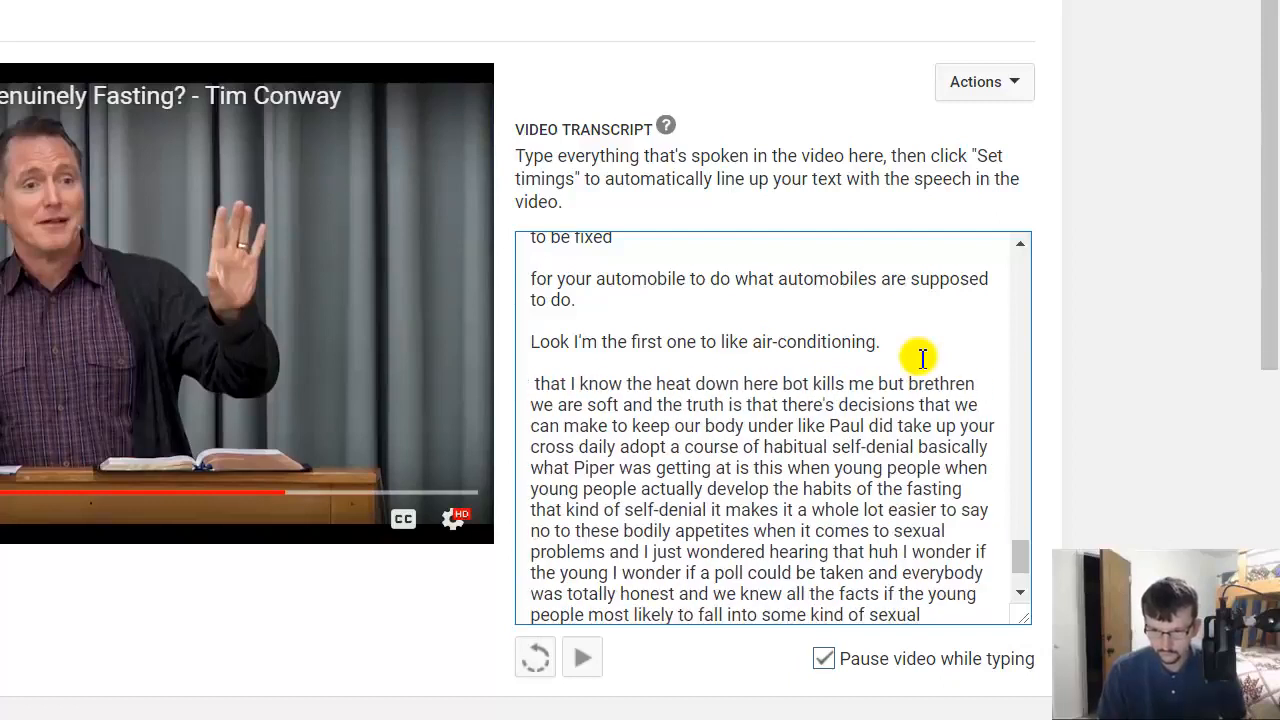
pyautogui.press('Delete')
pyautogui.press('Delete')
pyautogui.press('Delete')
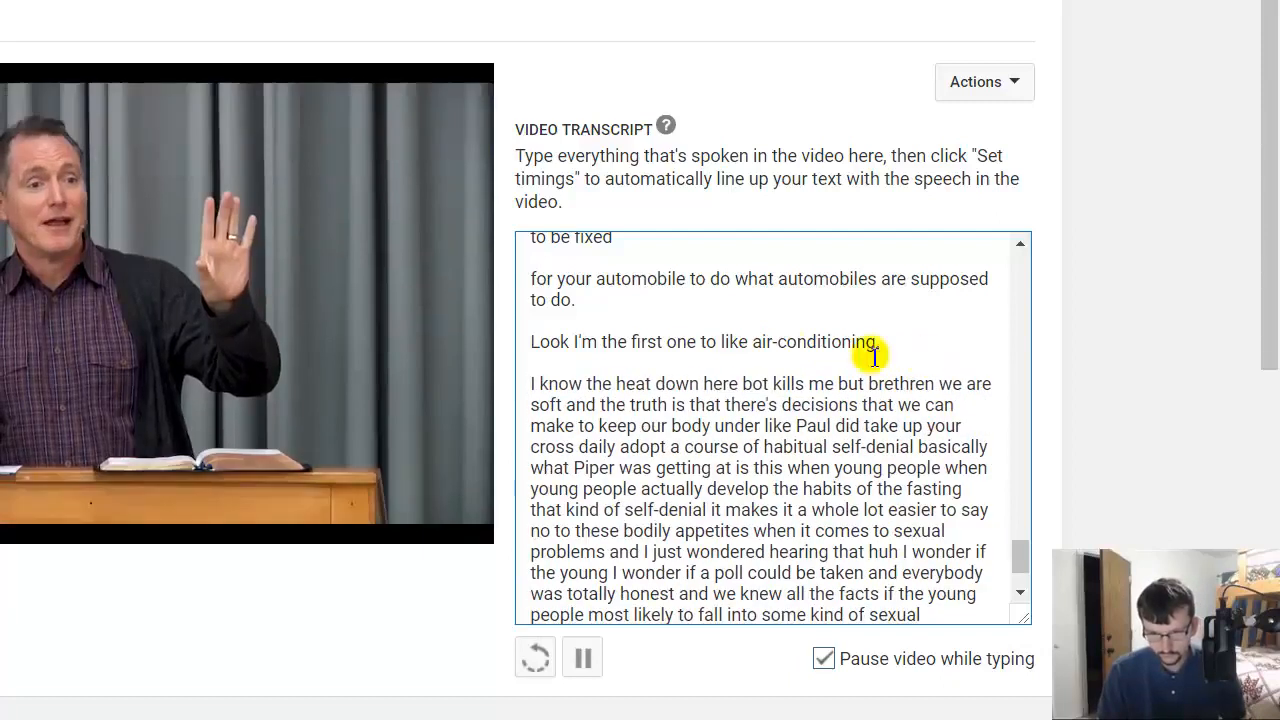
# Correct the misheard word "bot" to "about" in the sentence about the heat
pyautogui.write('about')
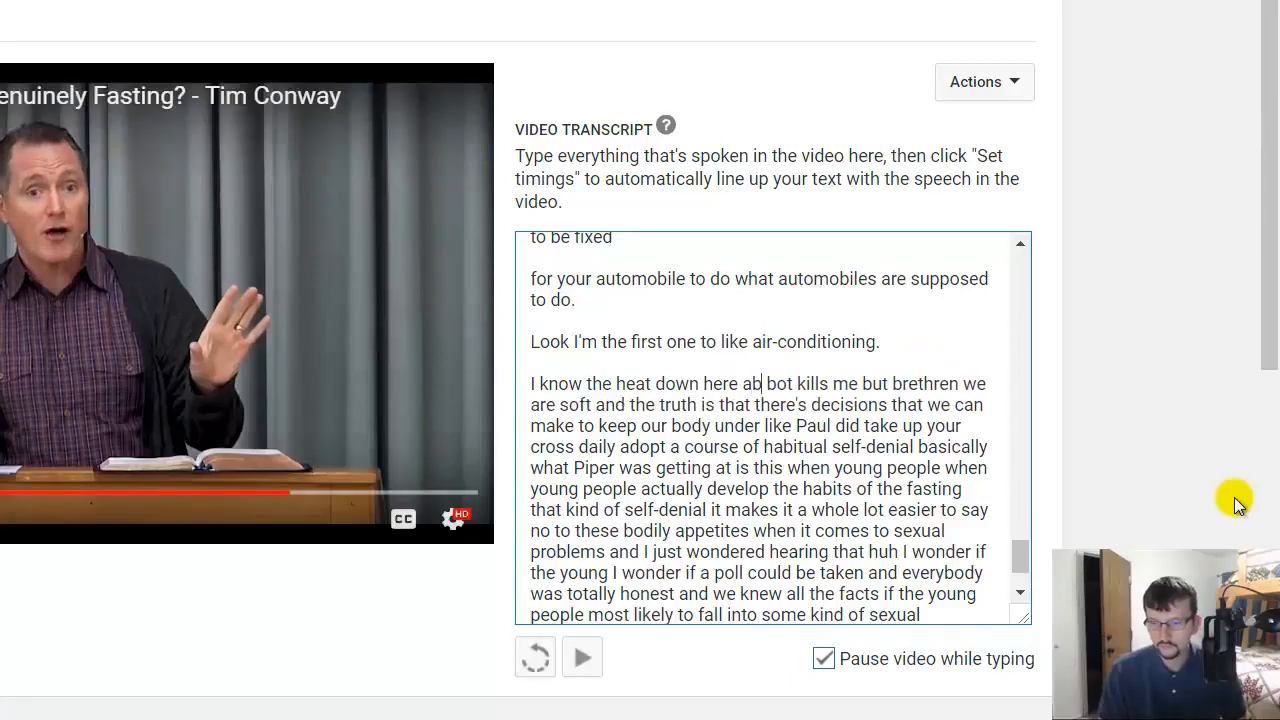
pyautogui.press('Delete')
pyautogui.press('Delete')
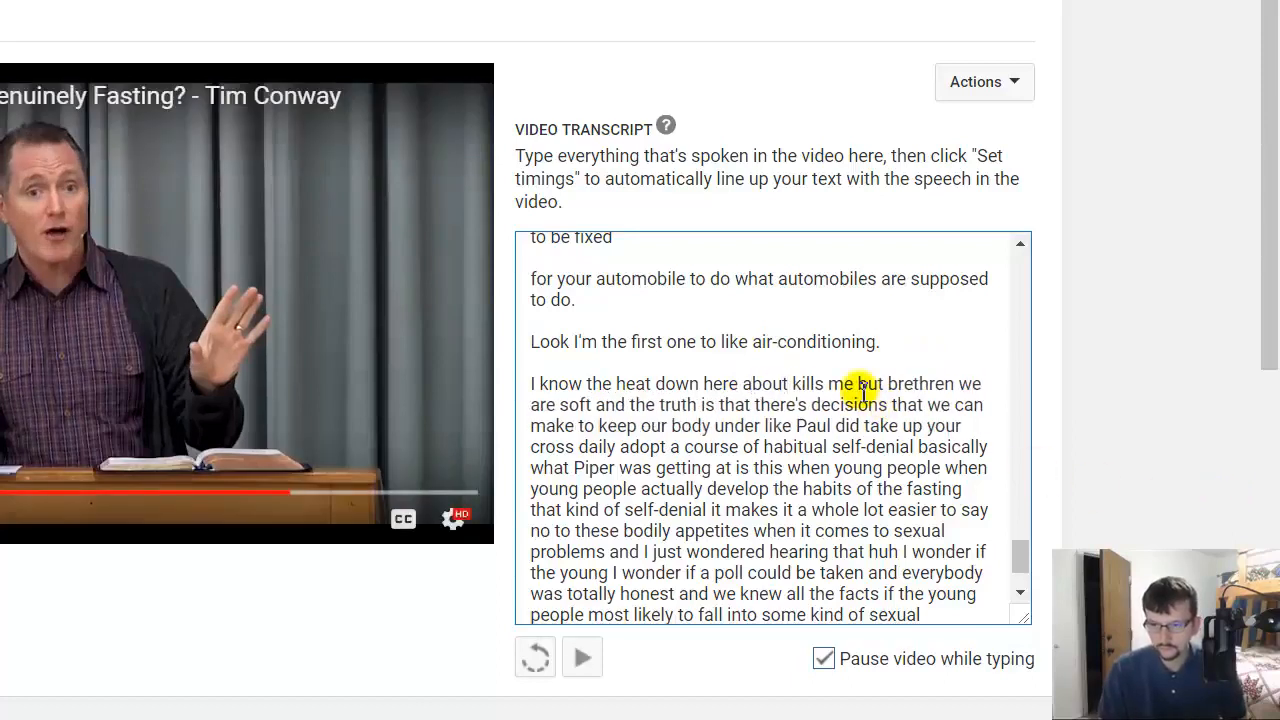
# End the sentence after "kills me" with a period and start a new paragraph with capitalized "But"
pyautogui.click(860, 390)
pyautogui.write(',')
pyautogui.press('Return')
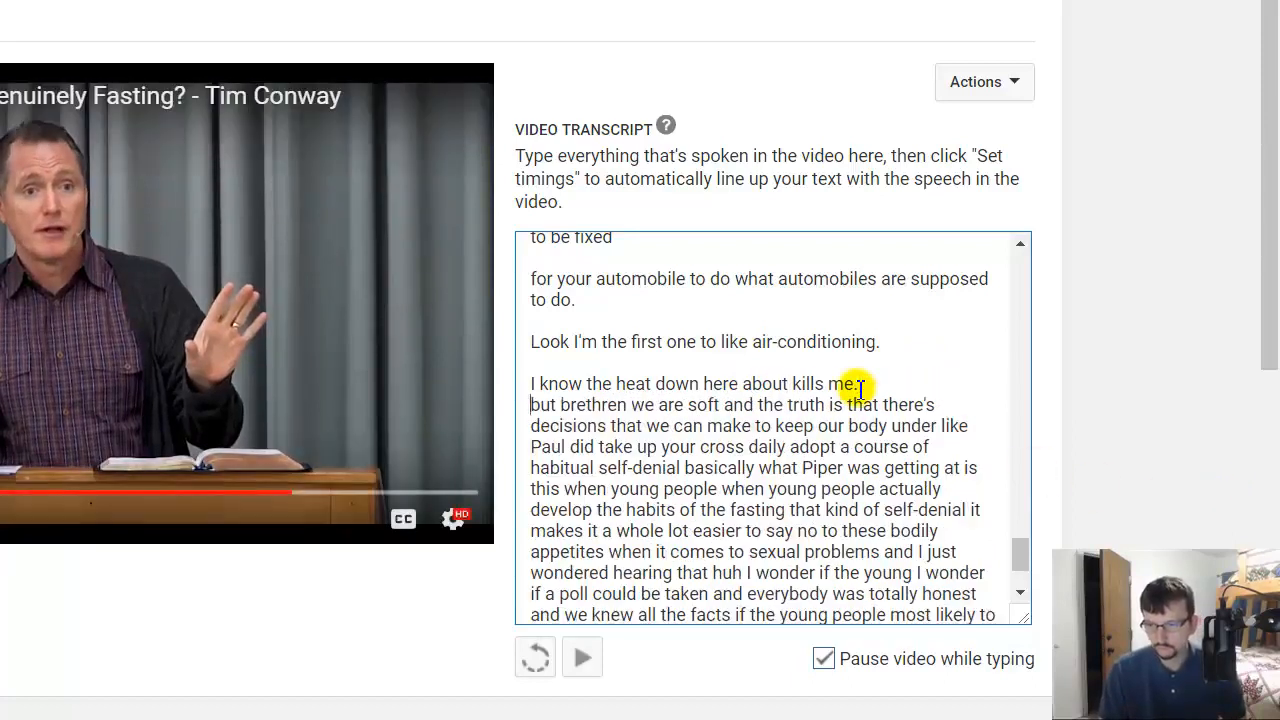
pyautogui.press('Return')
pyautogui.press('Delete')
pyautogui.write('B')
# End the sentence after "we are soft" with a period and start a new paragraph with capitalized "And"
pyautogui.click(722, 428)
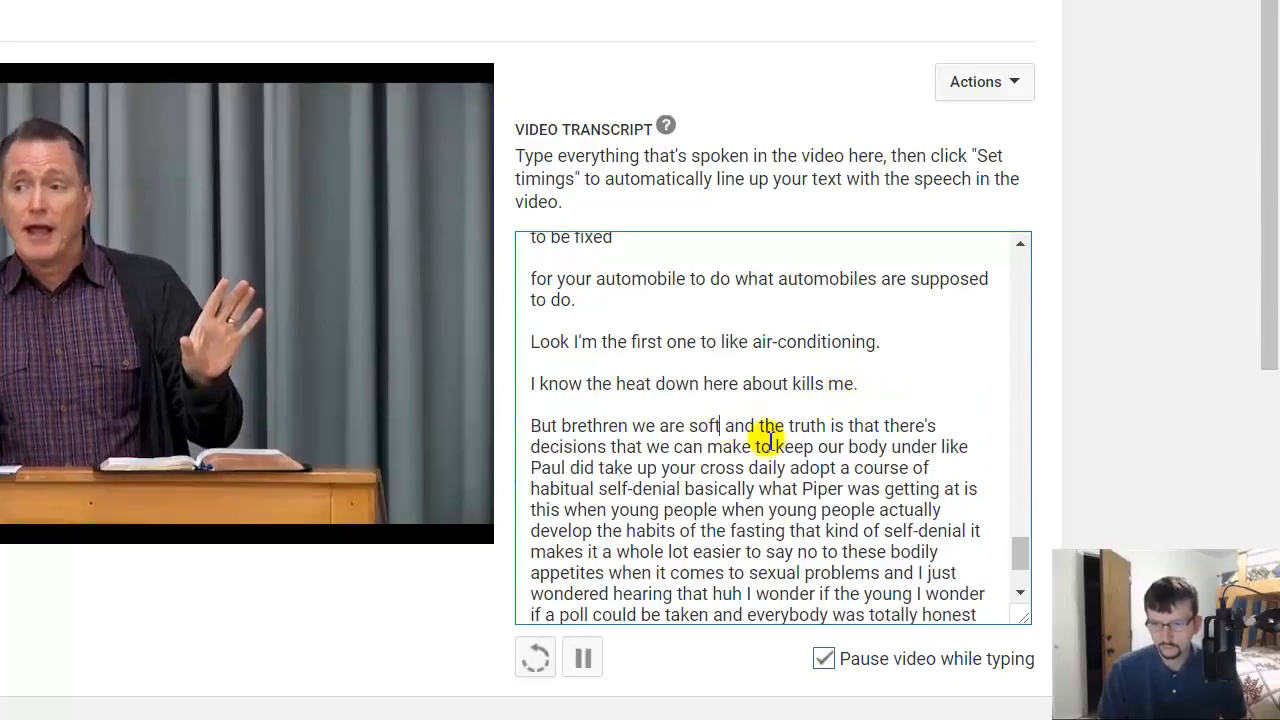
pyautogui.write('.')
pyautogui.press('Return')
pyautogui.press('Return')
pyautogui.press('Delete')
pyautogui.press('Delete')
pyautogui.write('A')
pyautogui.scroll(-1, 638, 441)
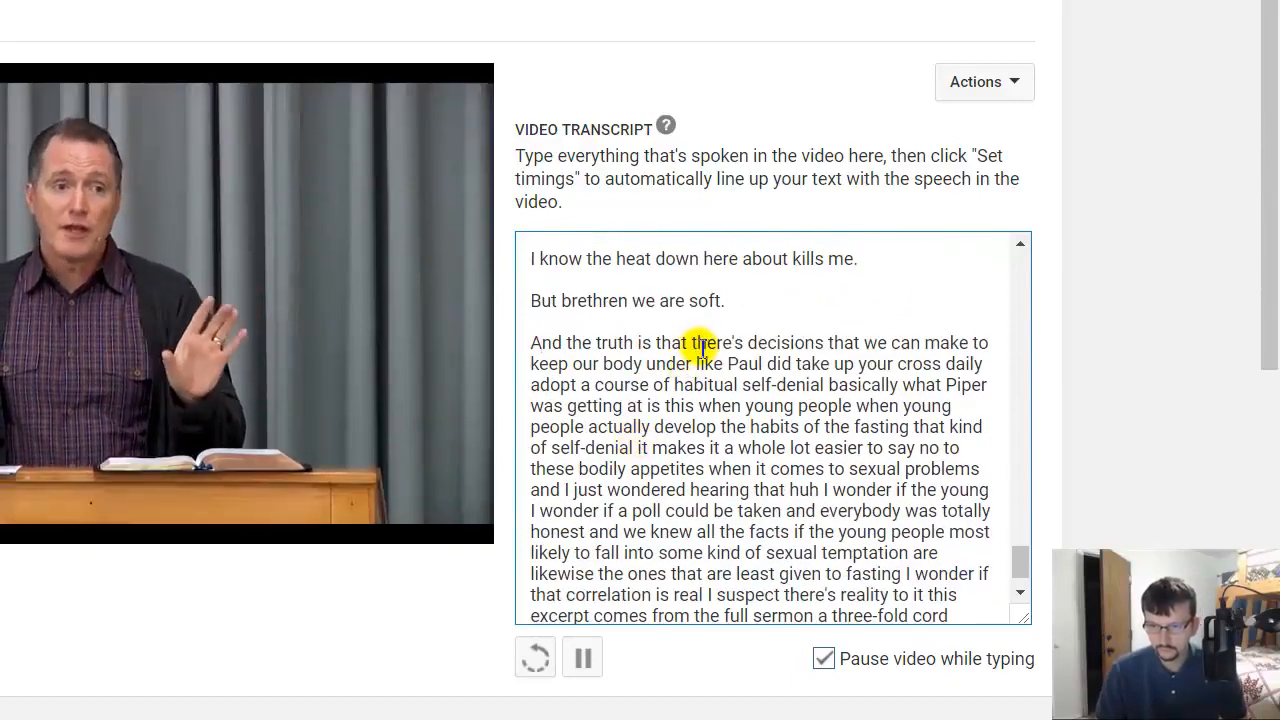
# Split the transcript after "decisions that we can make" so that "to keep our body" starts a new paragraph
pyautogui.click(972, 343)
pyautogui.press('Return')
pyautogui.press('Return')
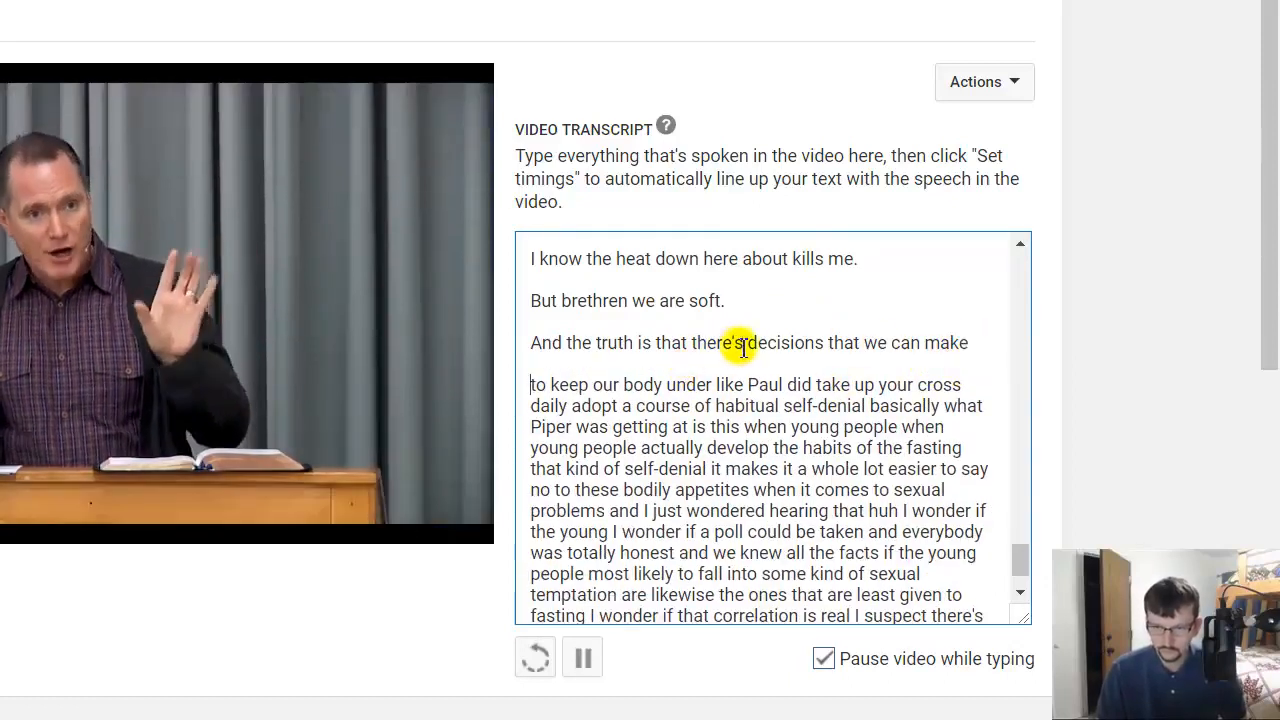
pyautogui.moveTo(744, 343); pyautogui.dragTo(730, 343)
pyautogui.press('BackSpace')
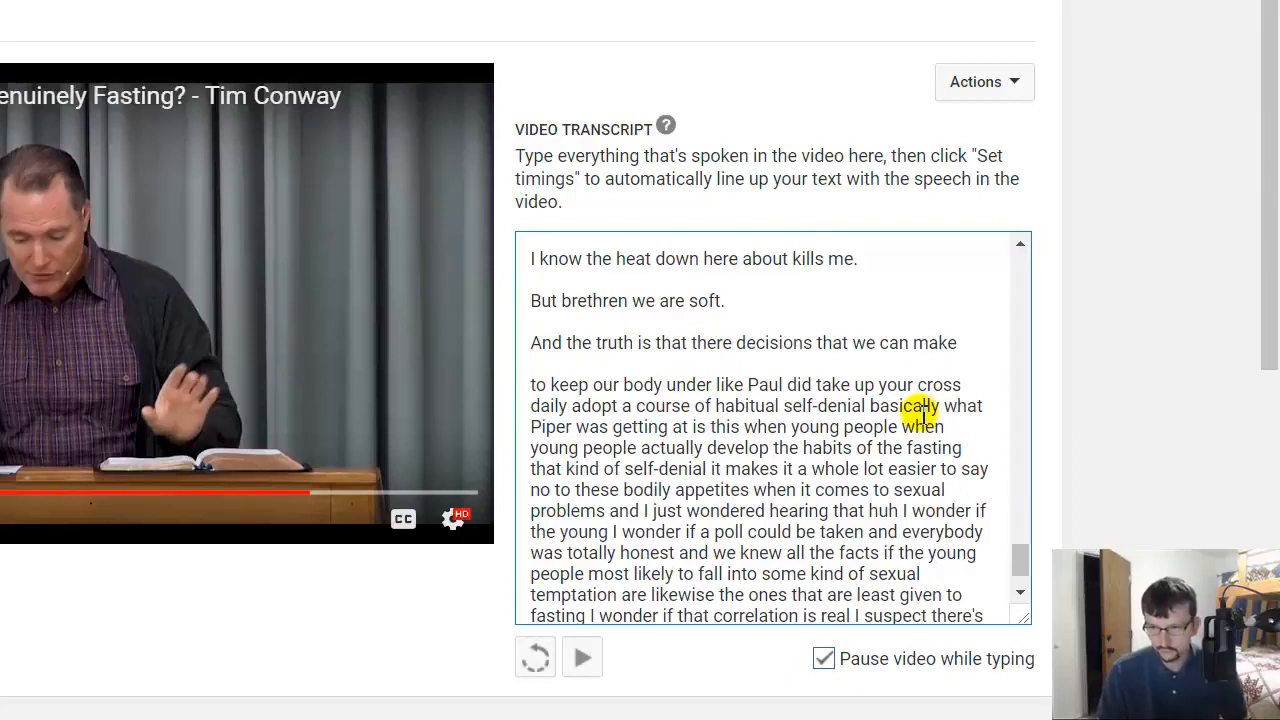
pyautogui.hotkey('ctrl', 'z')
pyautogui.click(614, 366)
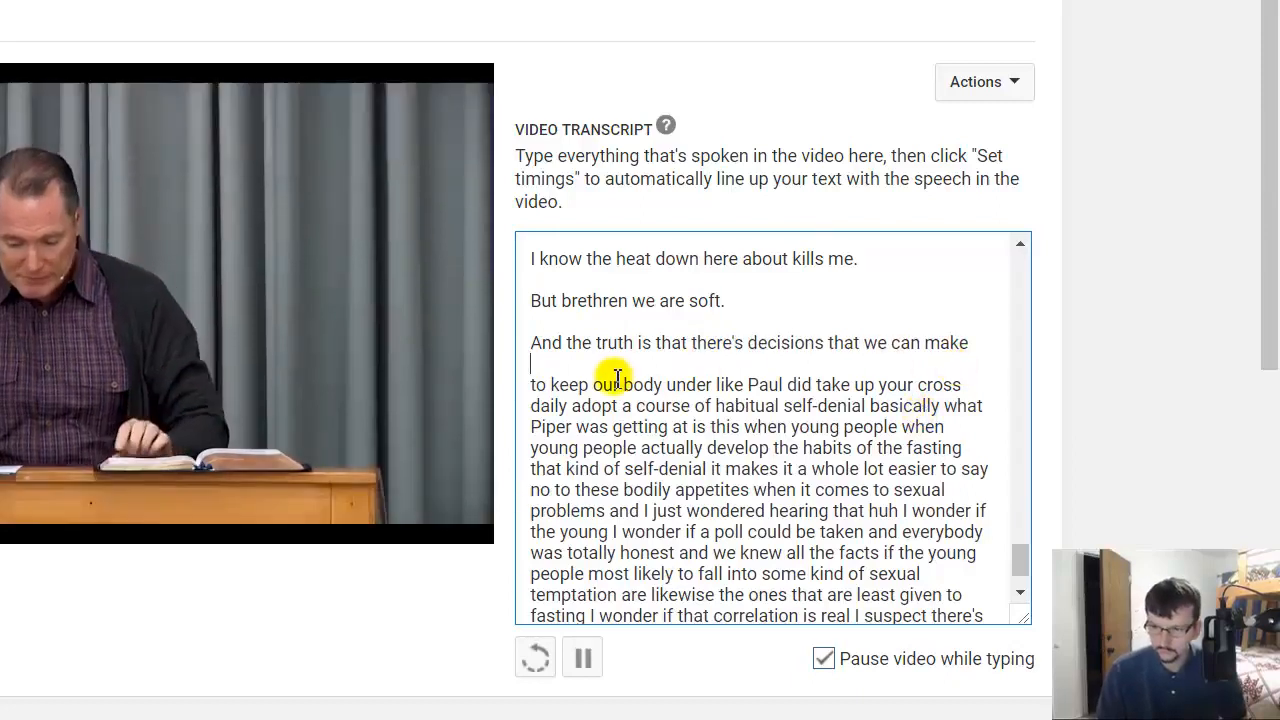
# End the sentence after "under like Paul did" with a period and start a new paragraph with capitalized "Take"
pyautogui.click(706, 385)
pyautogui.write(',')
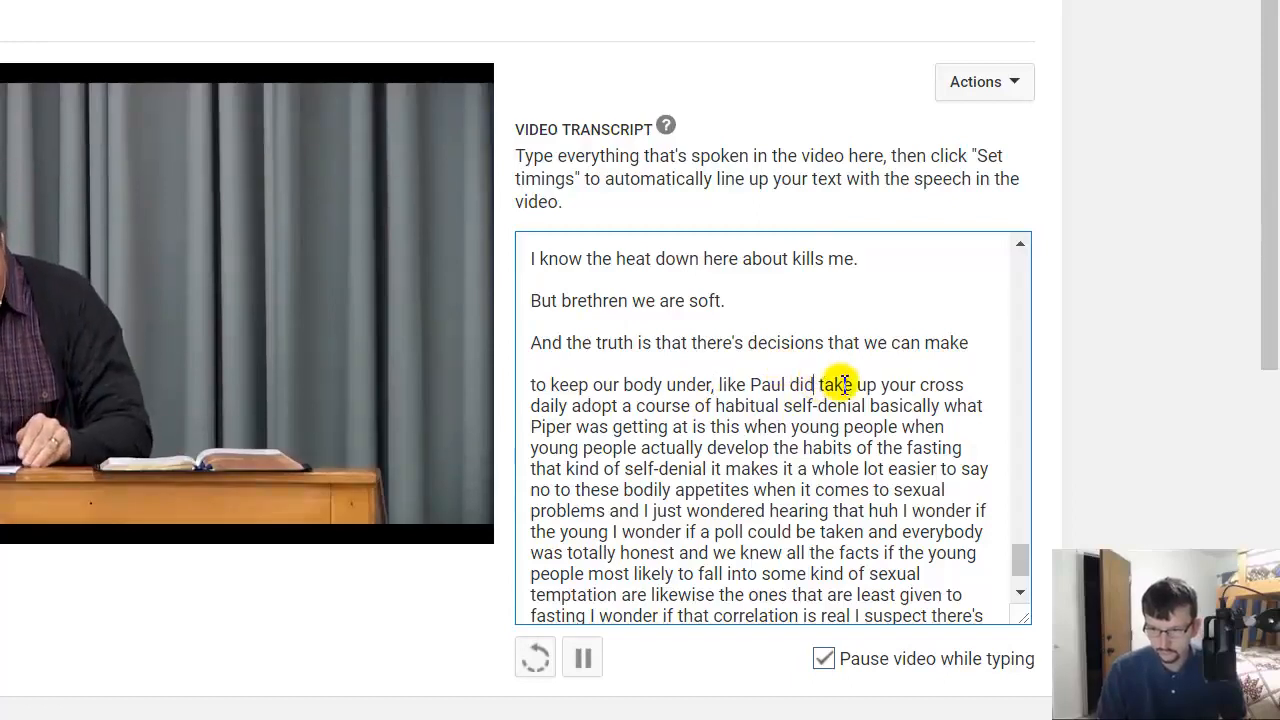
pyautogui.write('.')
pyautogui.press('Return')
pyautogui.press('Return')
pyautogui.press('BackSpace')
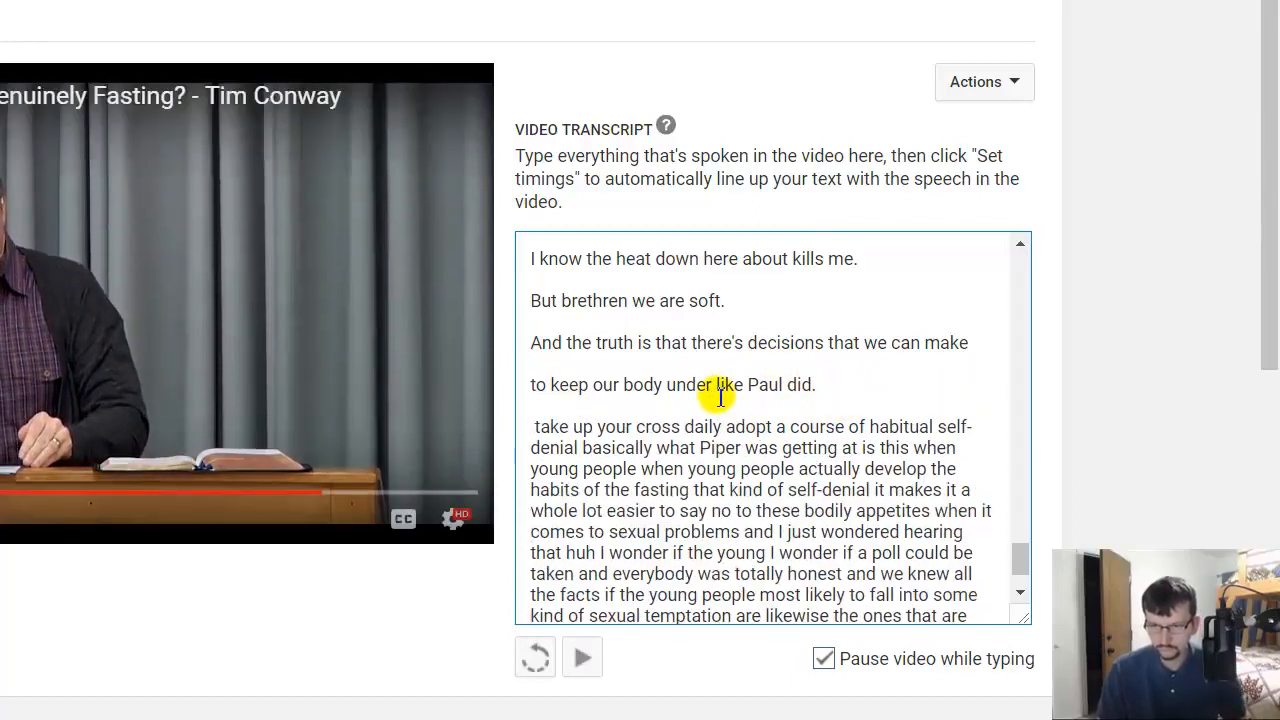
pyautogui.moveTo(541, 426); pyautogui.dragTo(454, 429)
pyautogui.write('T')
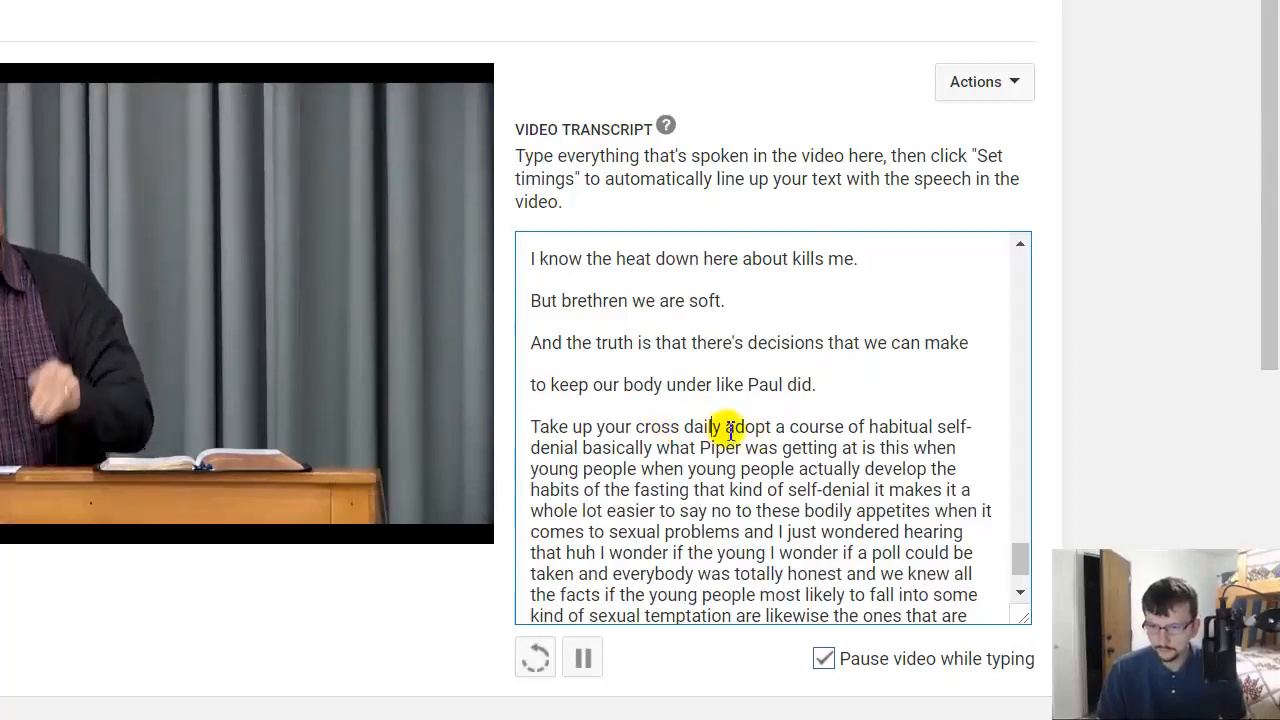
# End the sentence after "your cross daily" with a period and start a new paragraph with capitalized "Adopt"
pyautogui.click(728, 428)
pyautogui.write('.')
pyautogui.press('Return')
pyautogui.press('Return')
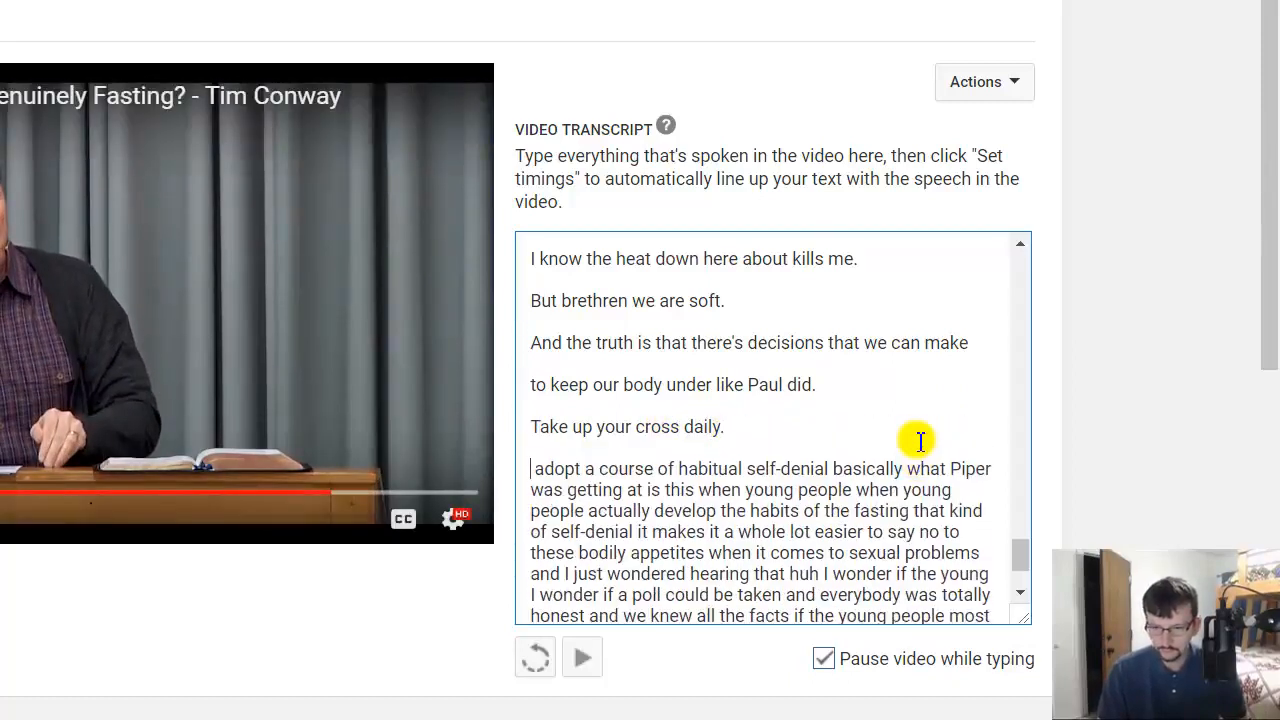
pyautogui.press('Delete')
pyautogui.press('Delete')
pyautogui.write('A')
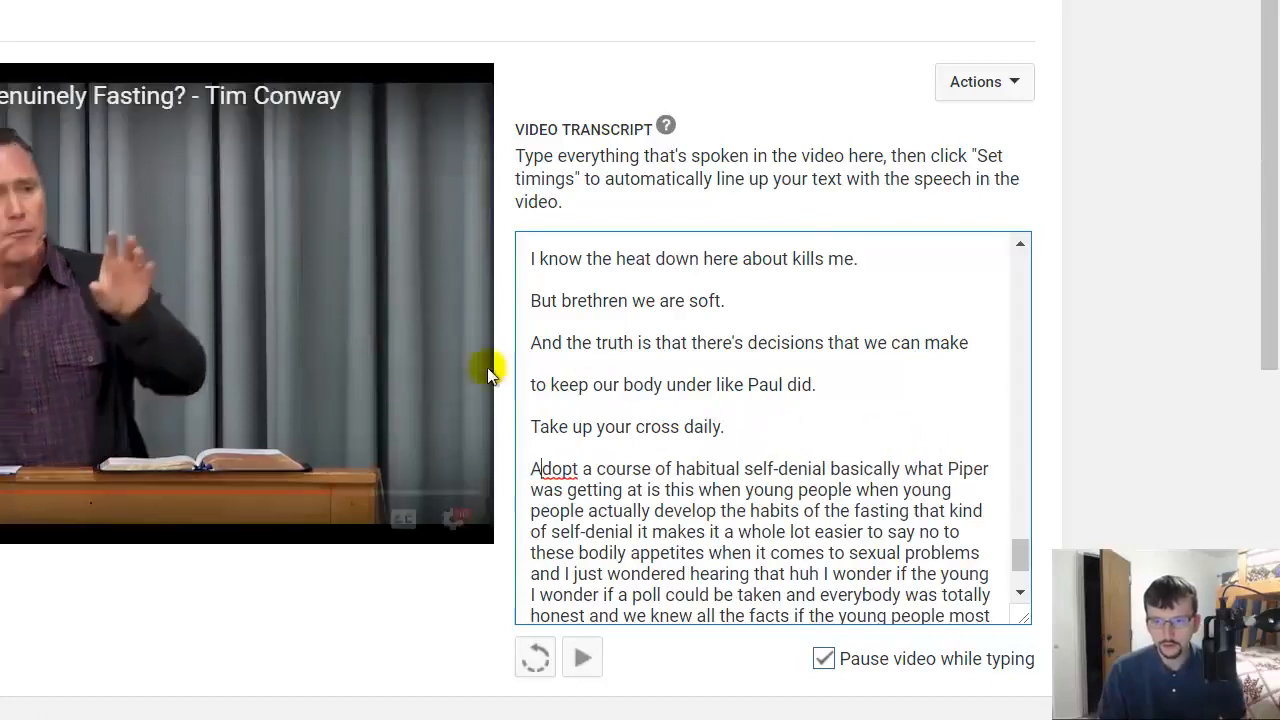
# End the sentence after "habitual self-denial" with a period and start a new paragraph with capitalized "Basically"
pyautogui.click(353, 319)
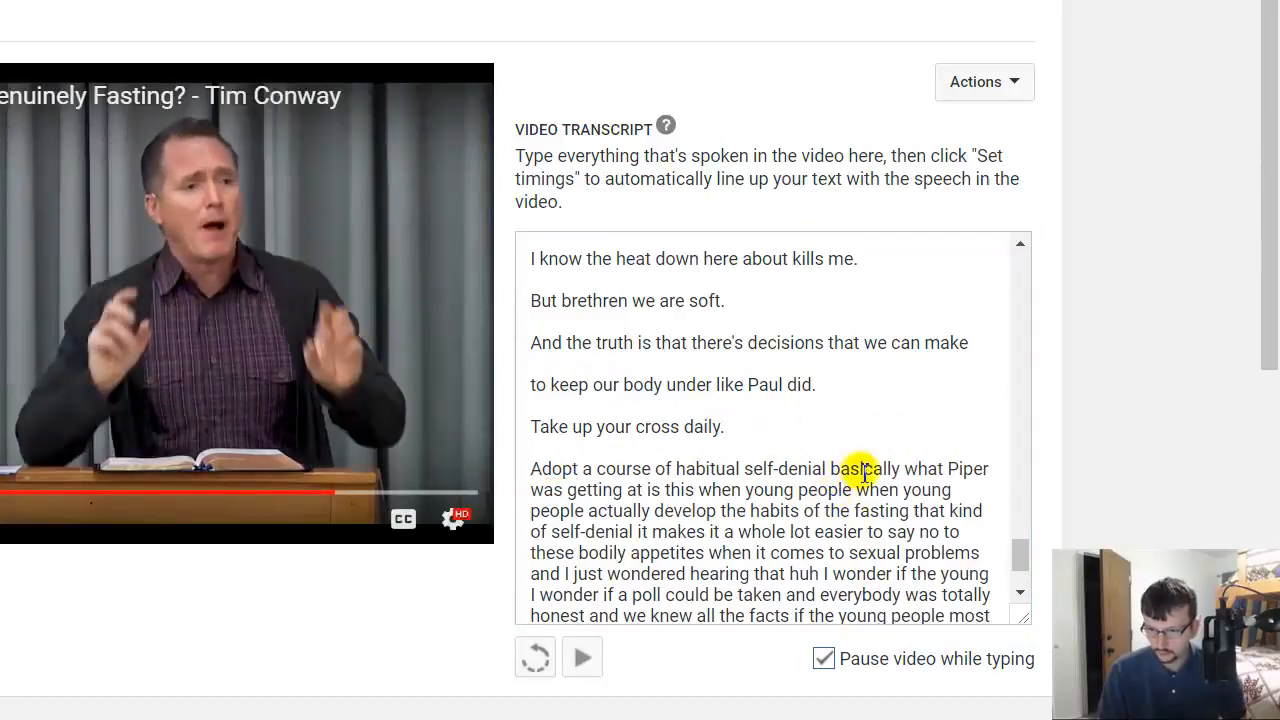
pyautogui.click(828, 468)
pyautogui.write('.')
pyautogui.press('Return')
pyautogui.press('Return')
pyautogui.press('Delete')
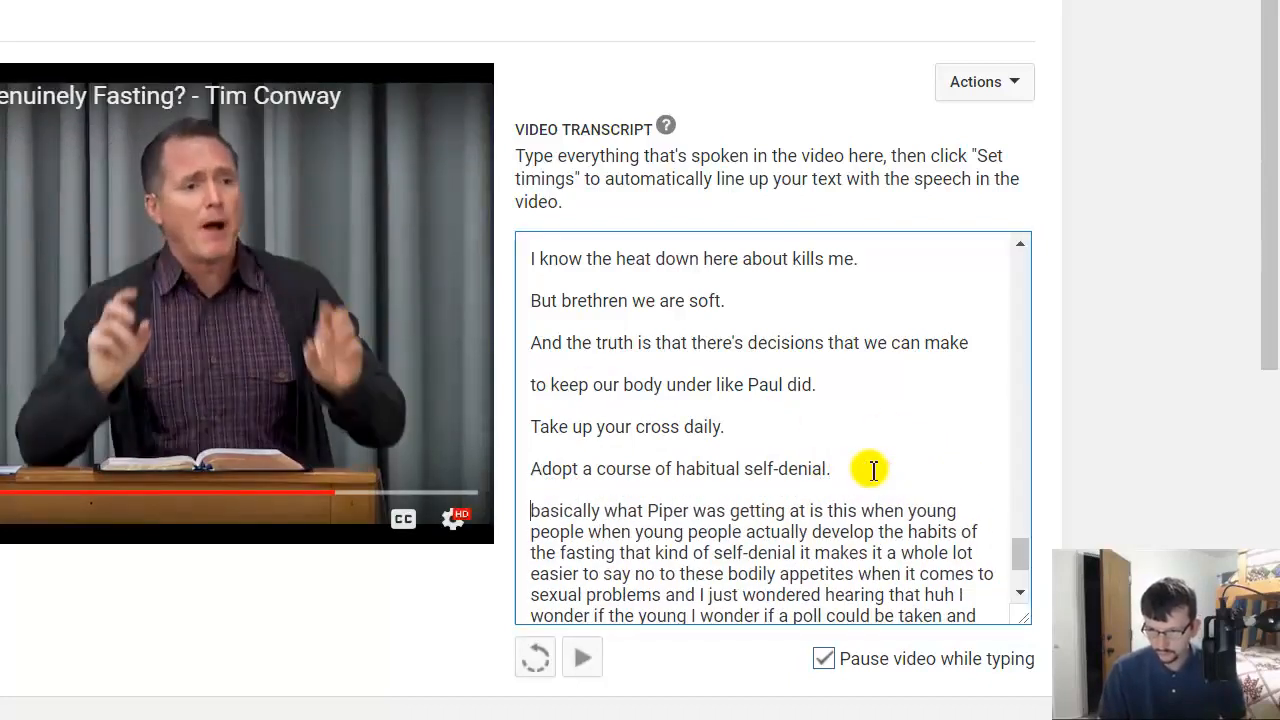
pyautogui.press('Delete')
pyautogui.write('B')
# Play the video further, put a colon after "getting at is this", and move the following text into a new paragraph
pyautogui.click(419, 388)
pyautogui.scroll(-3, 726, 394)
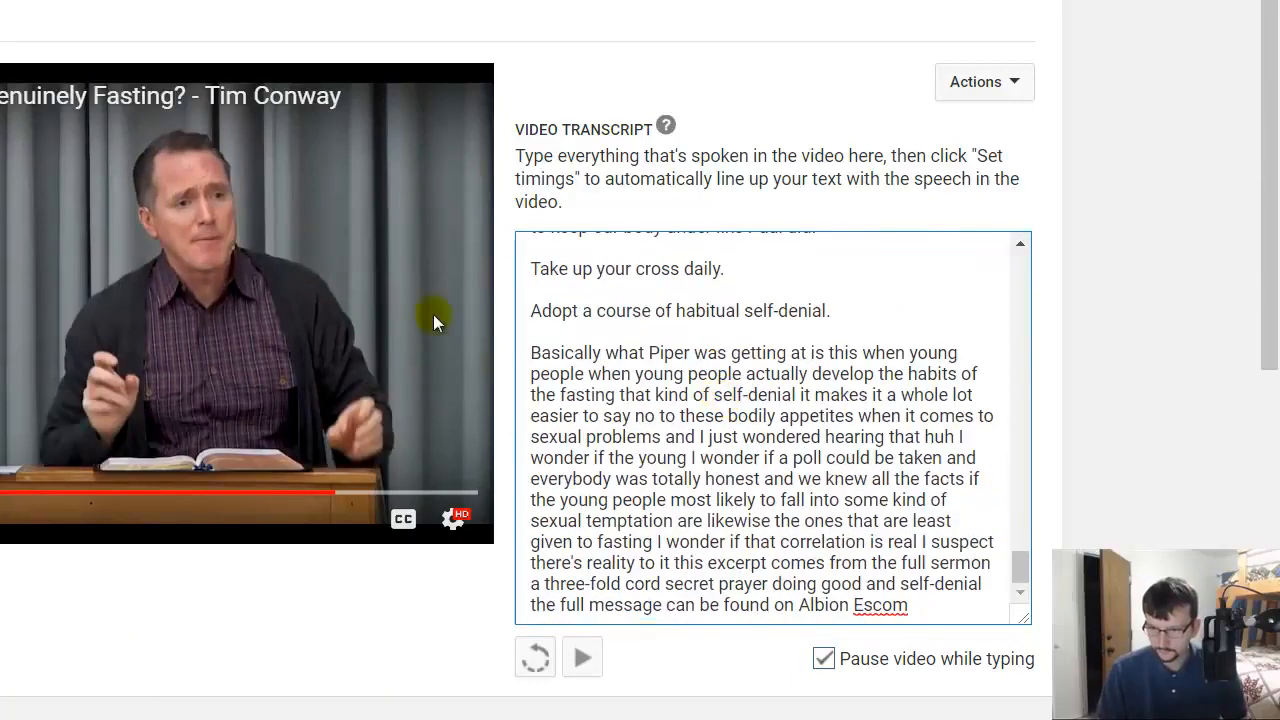
pyautogui.click(434, 316)
pyautogui.scroll(-1, 643, 320)
pyautogui.scroll(-1, 650, 312)
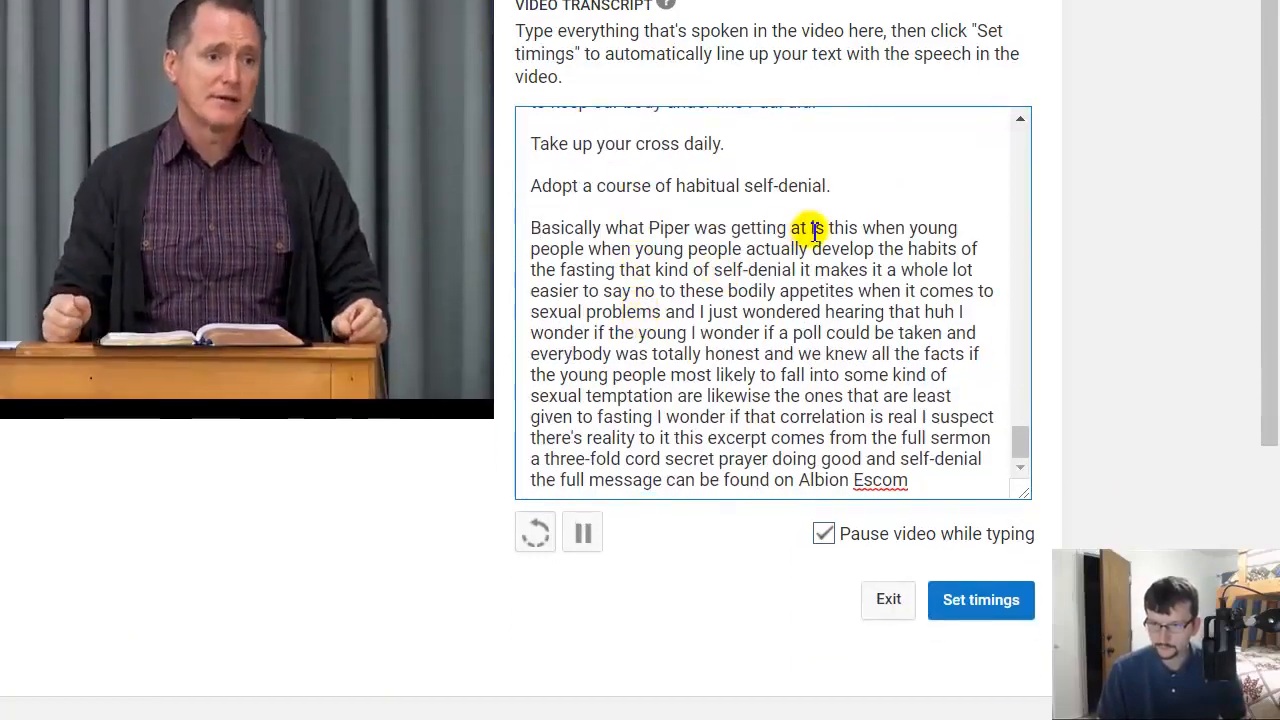
pyautogui.click(862, 232)
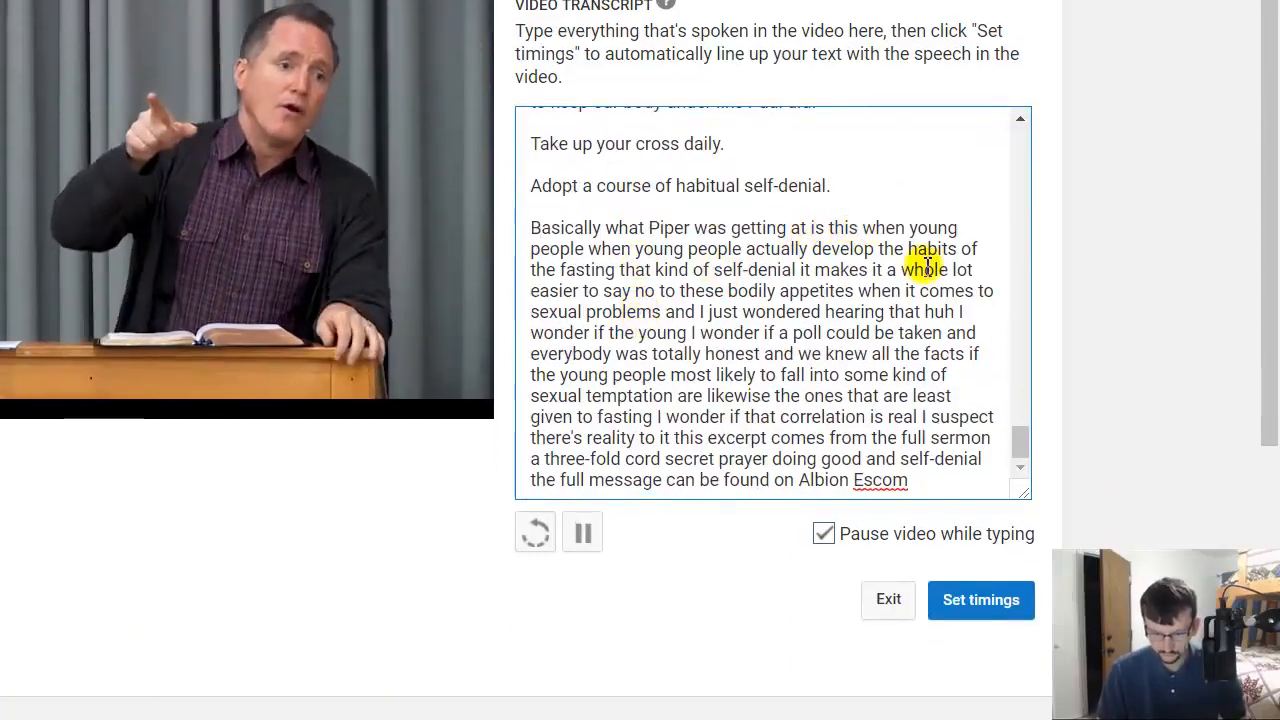
pyautogui.write(':')
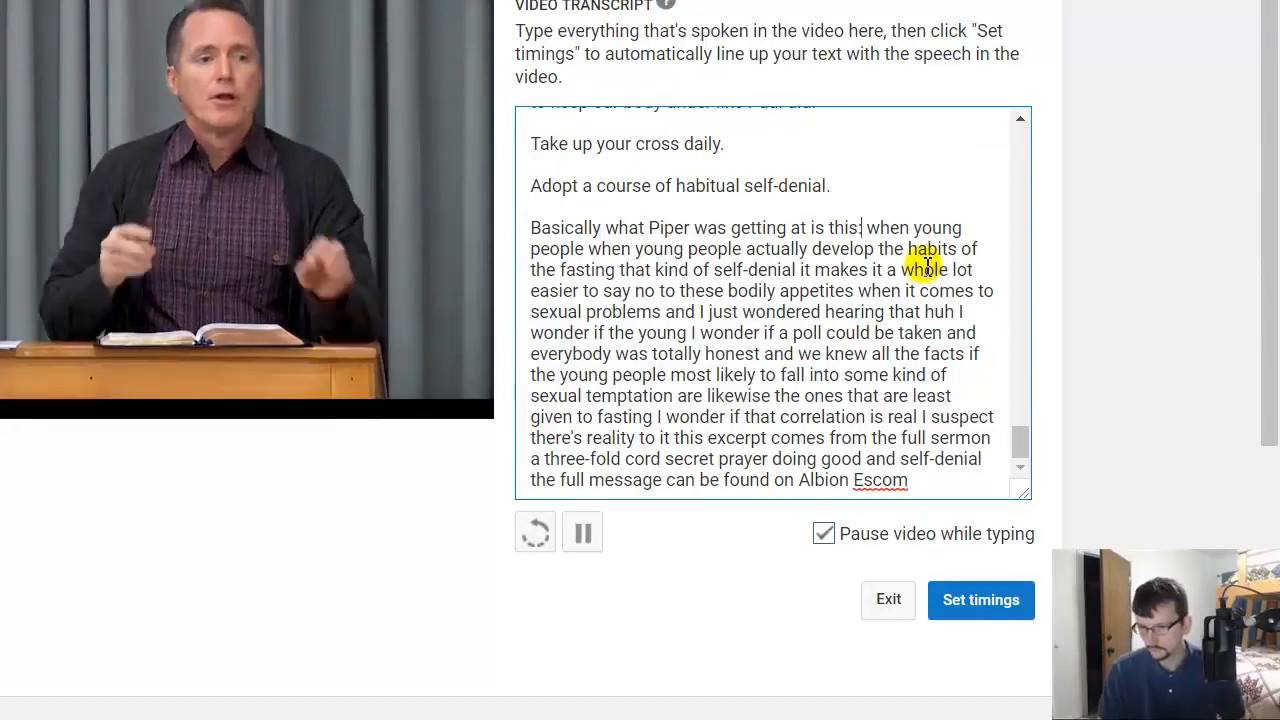
pyautogui.press('Return')
pyautogui.press('Return')
pyautogui.press('Delete')
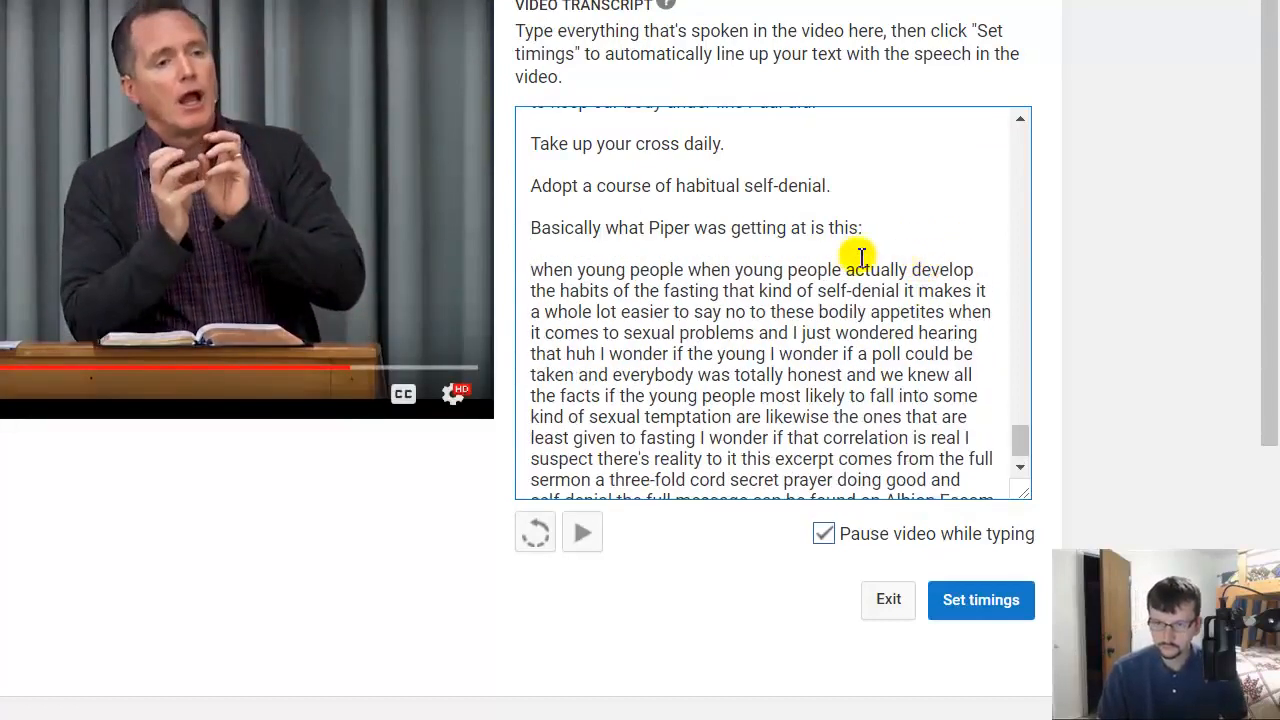
# Delete the repeated phrase "when young people" and start a new paragraph after "actually develop"
pyautogui.moveTo(687, 270); pyautogui.dragTo(443, 277)
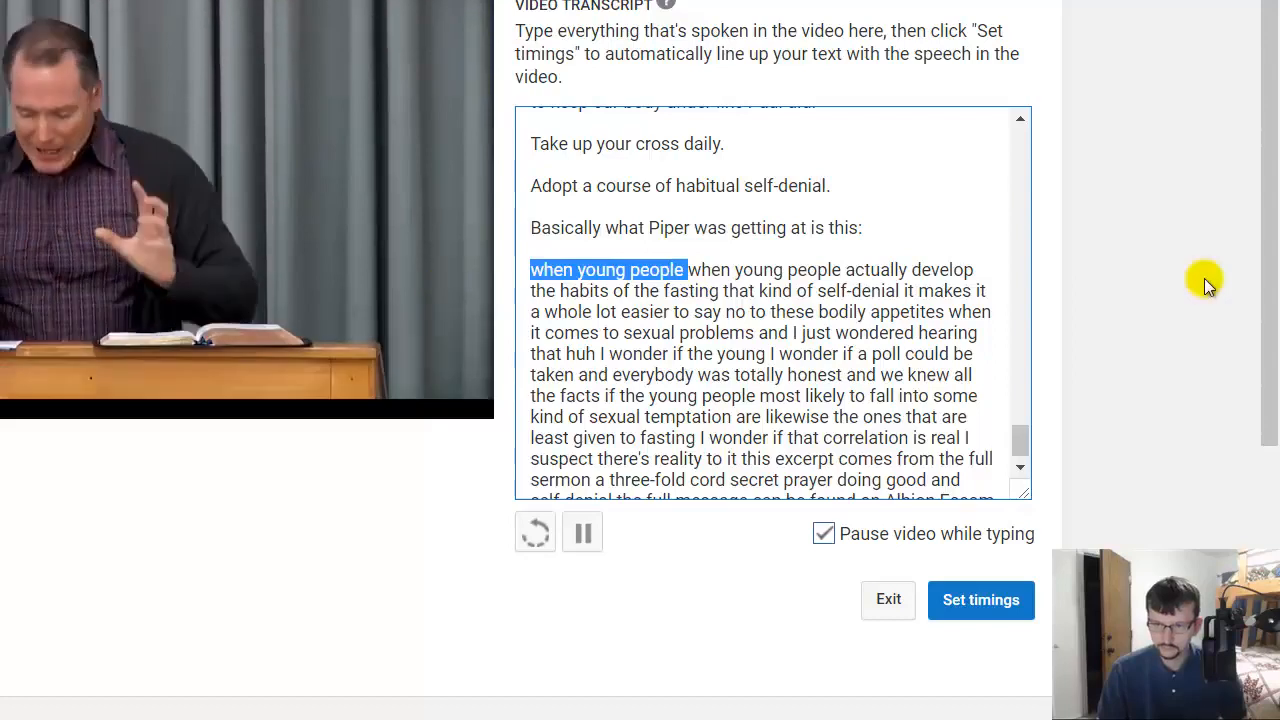
pyautogui.press('Delete')
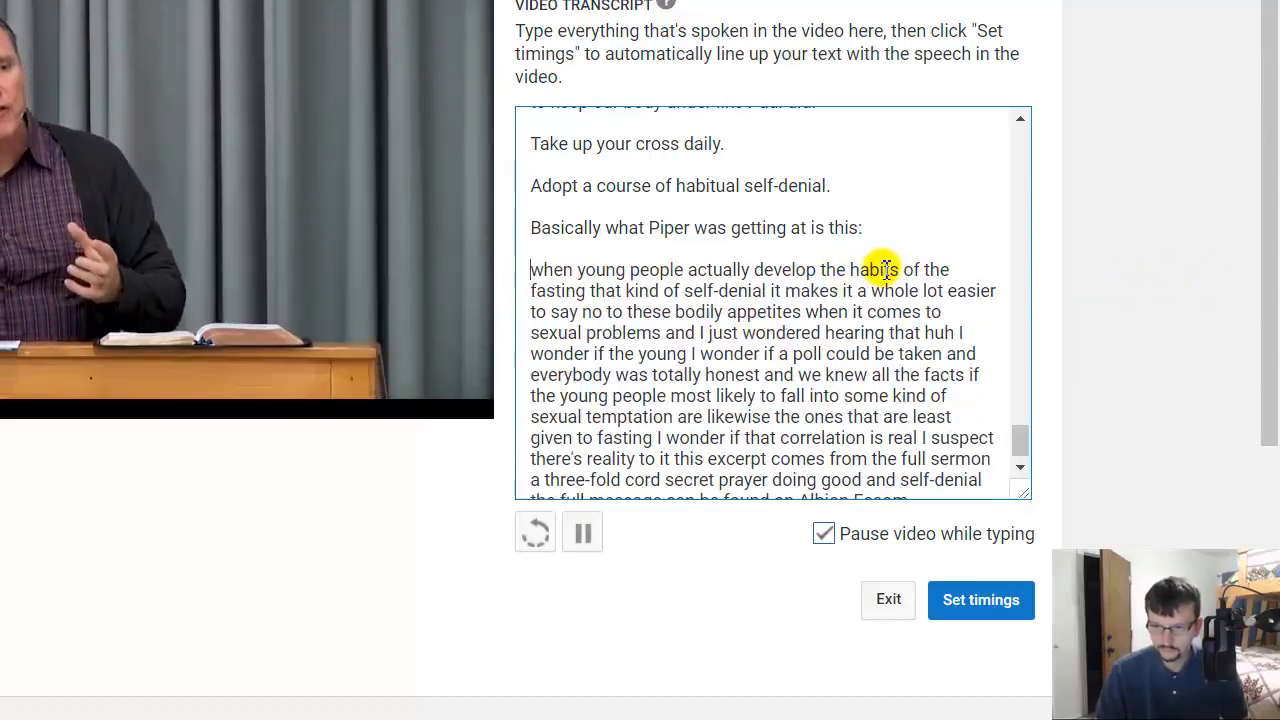
pyautogui.click(818, 270)
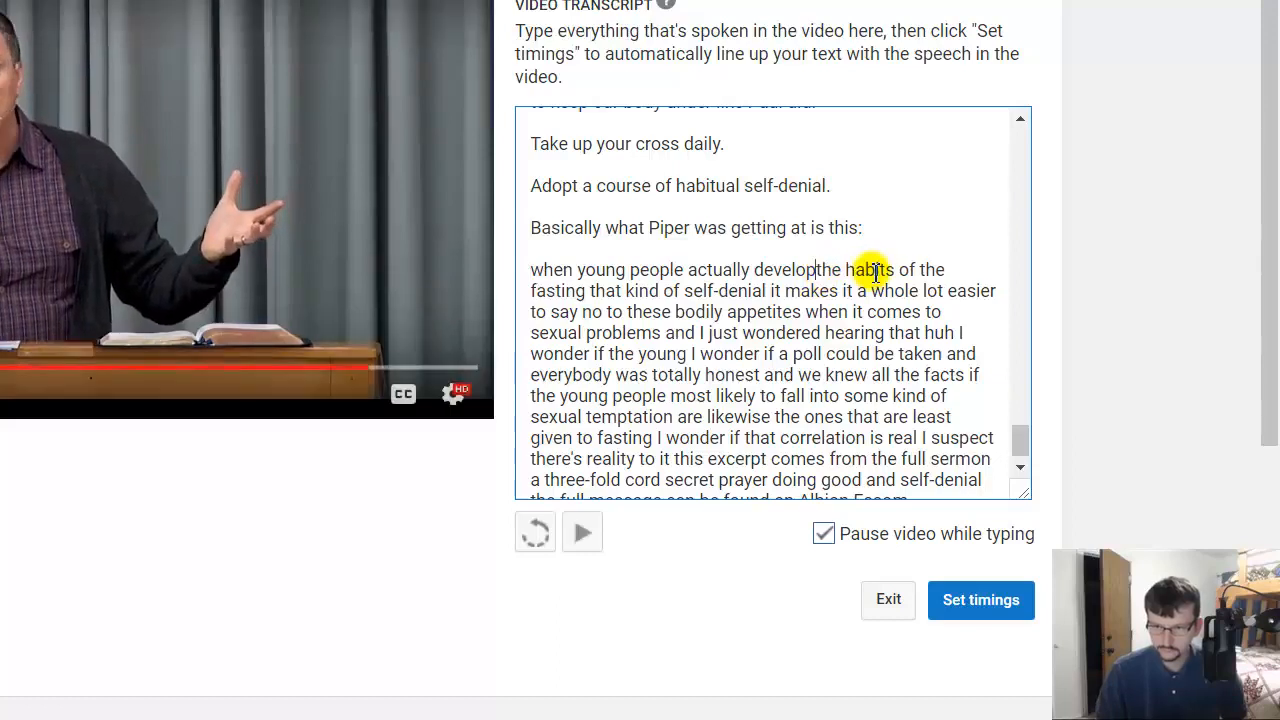
pyautogui.press('Return')
pyautogui.press('Return')
# Add a comma after "the habits of the fasting" and start a new paragraph at "that kind of"
pyautogui.click(718, 312)
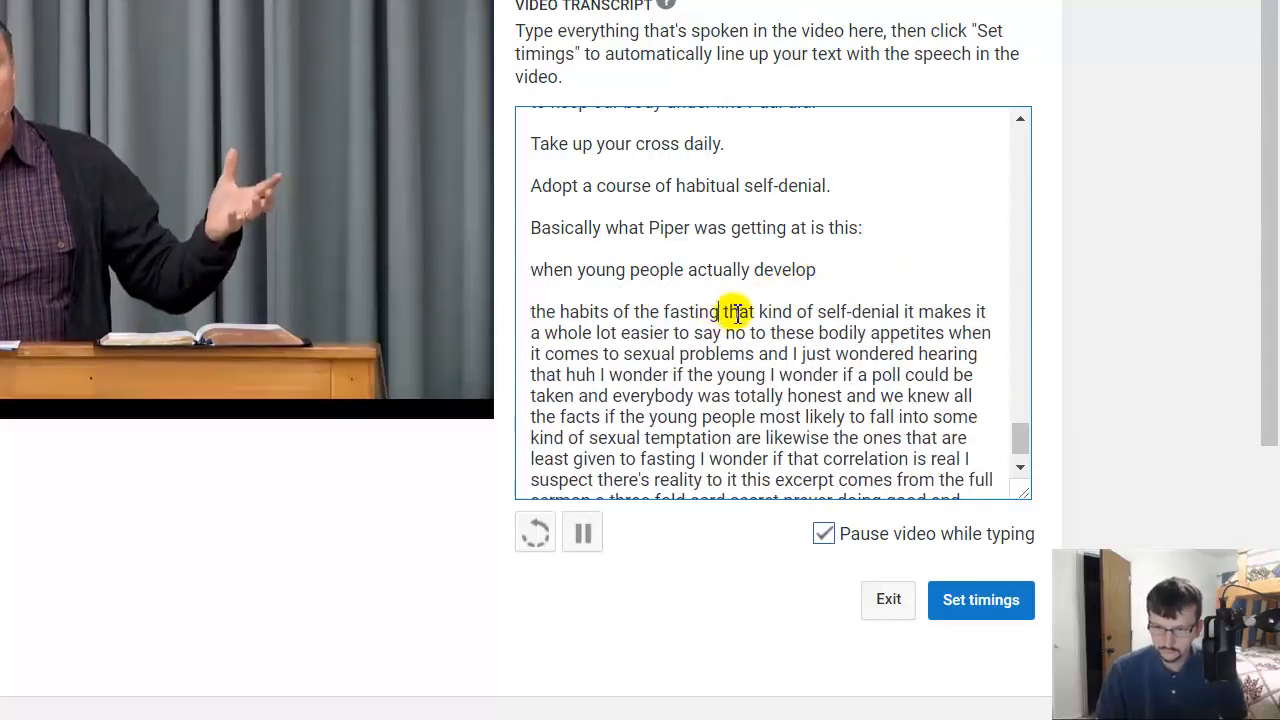
pyautogui.write(',')
pyautogui.press('Return')
pyautogui.press('Return')
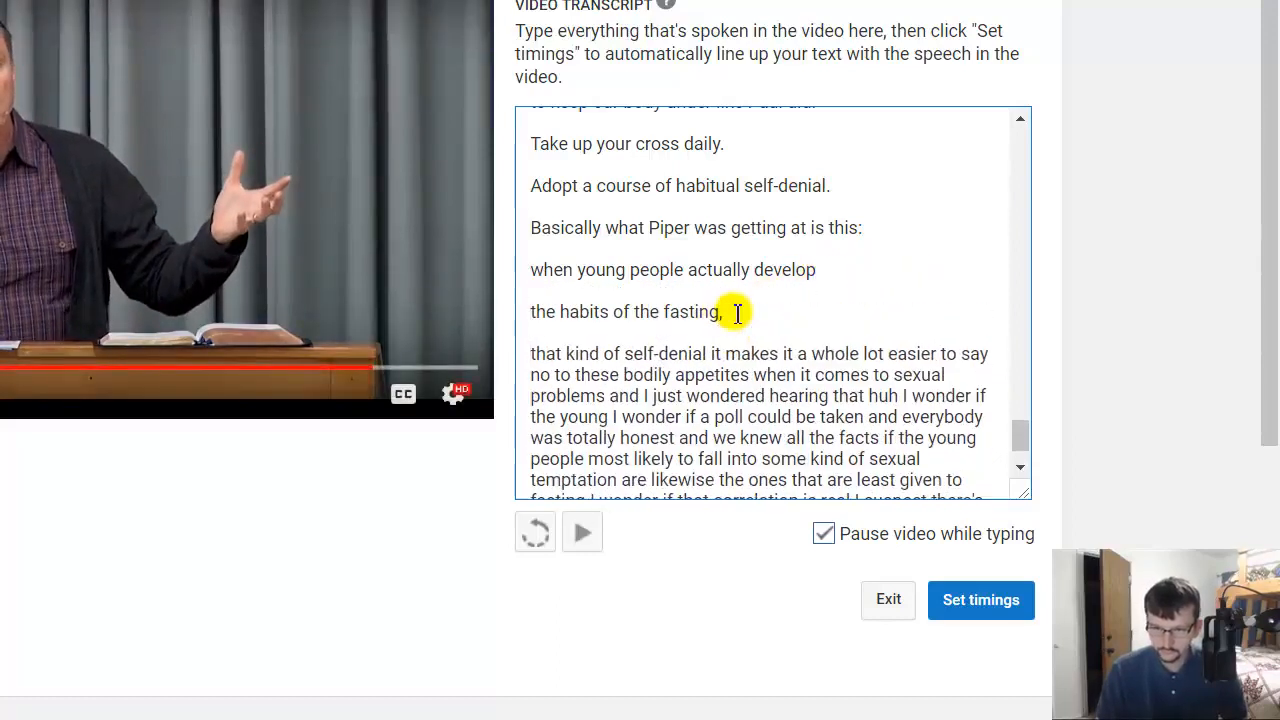
# Add a comma after "that kind of self-denial" and start a new paragraph at "it makes it", without a leading space
pyautogui.click(710, 354)
pyautogui.write(',')
pyautogui.press('Return')
pyautogui.press('Return')
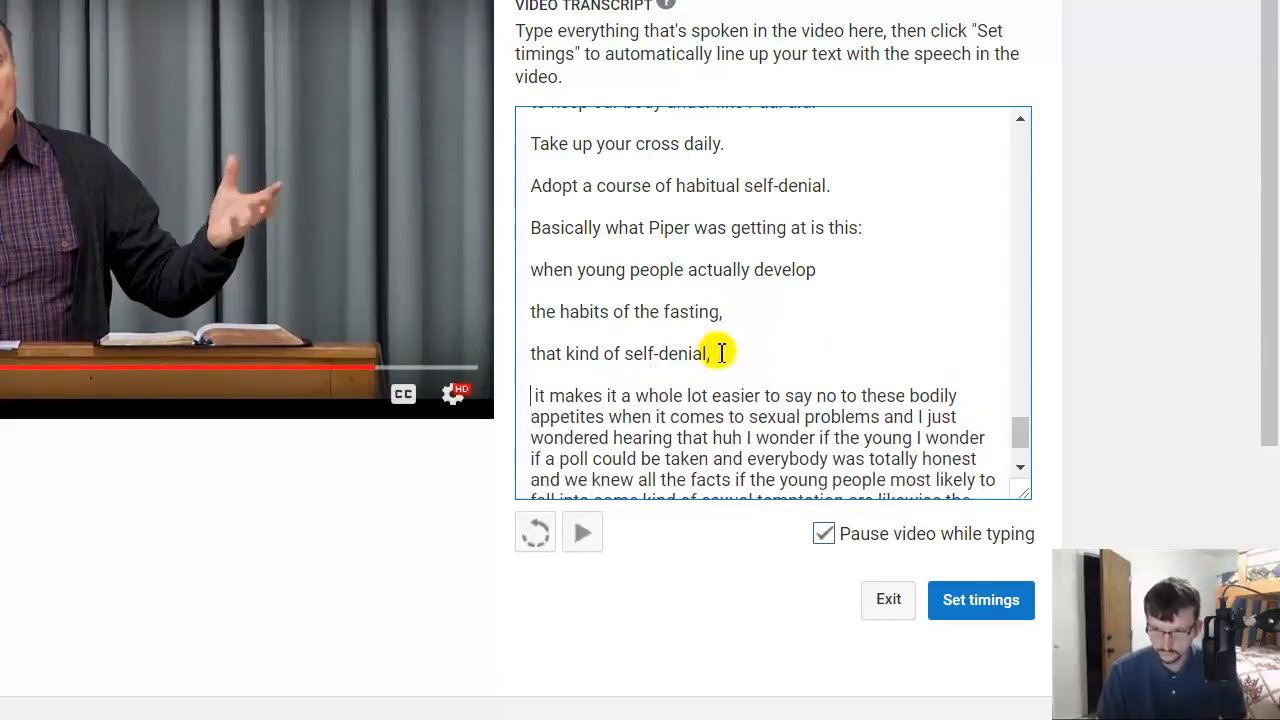
pyautogui.press('Delete')
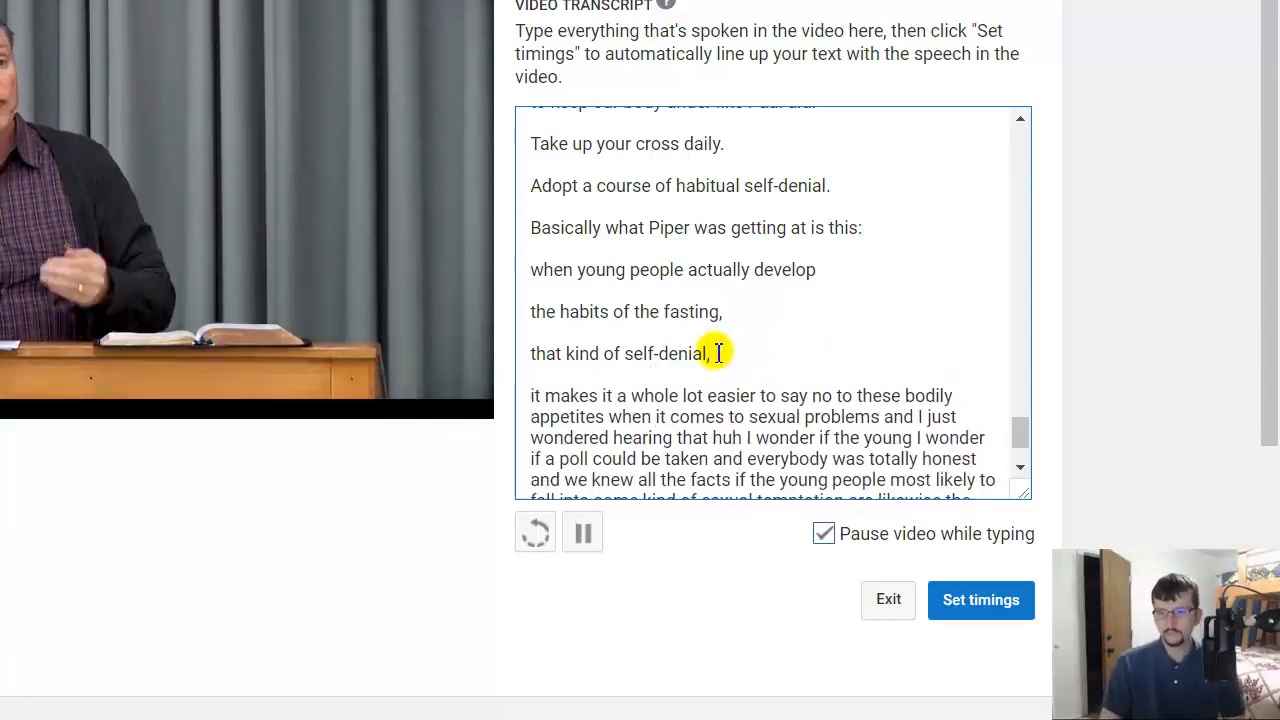
# Start a new transcript paragraph at "when it comes to sexual problems", right after "bodily appetites"
pyautogui.scroll(-2, 625, 355)
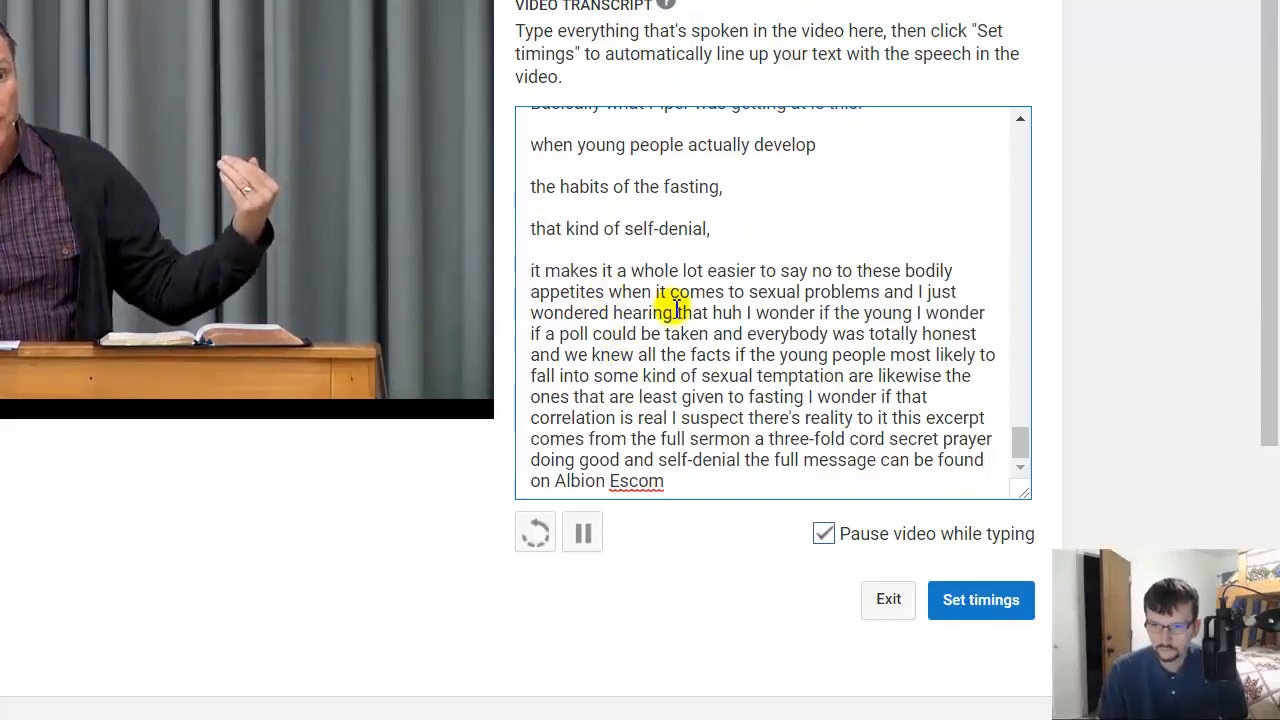
pyautogui.press('Return')
pyautogui.press('Return')
# Add a period after "sexual problems" and start a new paragraph with a capitalized "And I just wondered"
pyautogui.click(803, 334)
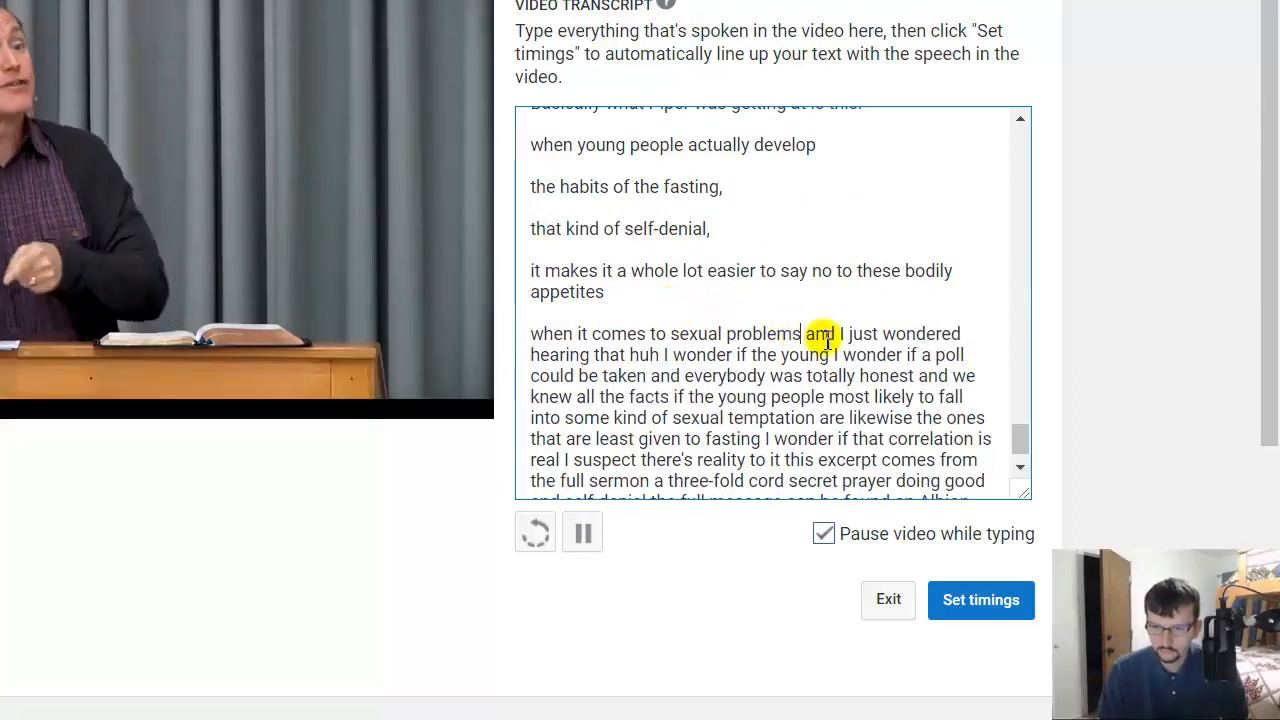
pyautogui.write('.')
pyautogui.press('Return')
pyautogui.press('Return')
pyautogui.press('Delete')
pyautogui.press('Delete')
pyautogui.write('A')
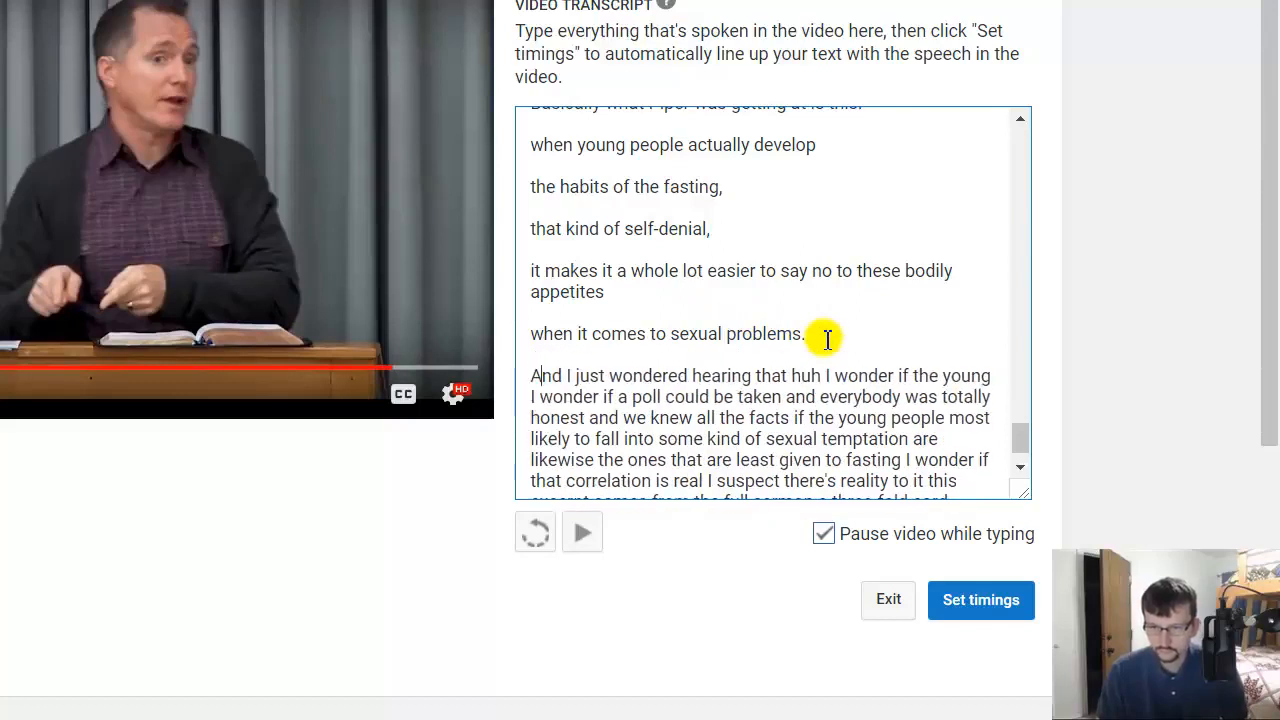
# Add a comma after "And I just wondered" and start a new paragraph at "hearing that", without a leading space
pyautogui.click(691, 378)
pyautogui.press('Return')
pyautogui.press('Return')
pyautogui.press('Delete')
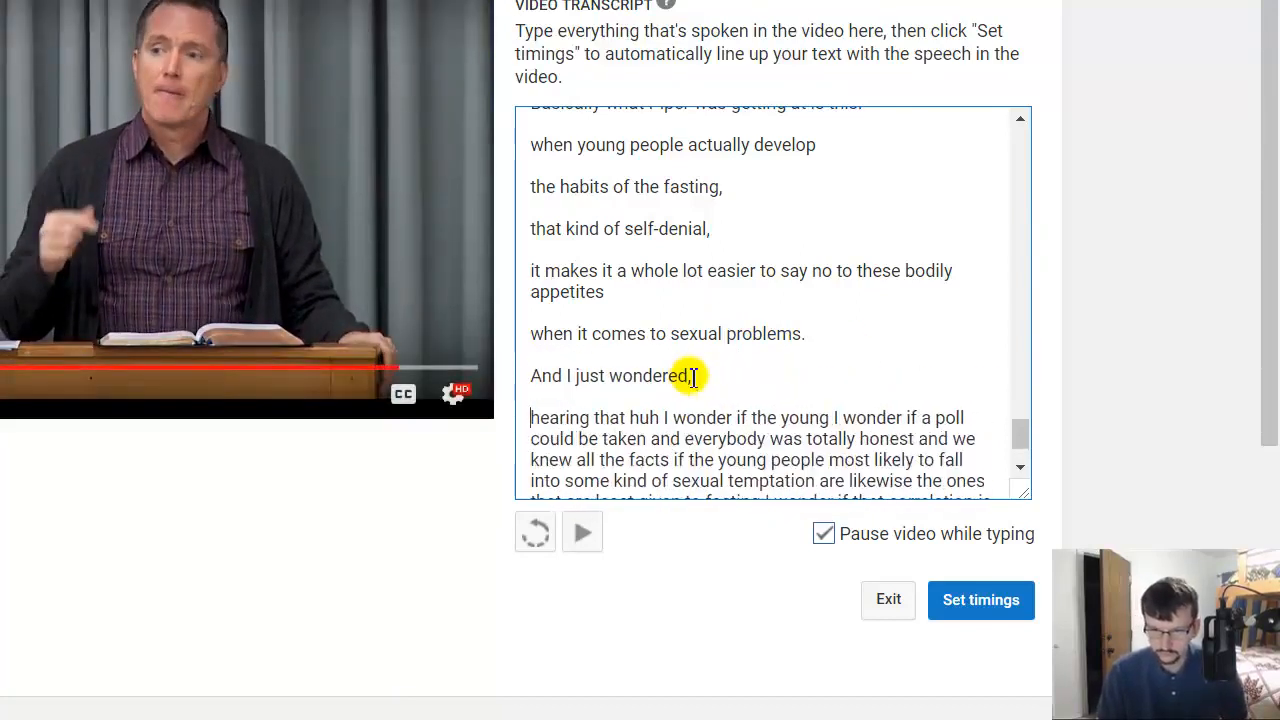
# Add a comma after "hearing that" and move the text from "huh I wonder" into a new paragraph
pyautogui.click(628, 417)
pyautogui.press('Return')
pyautogui.press('Return')
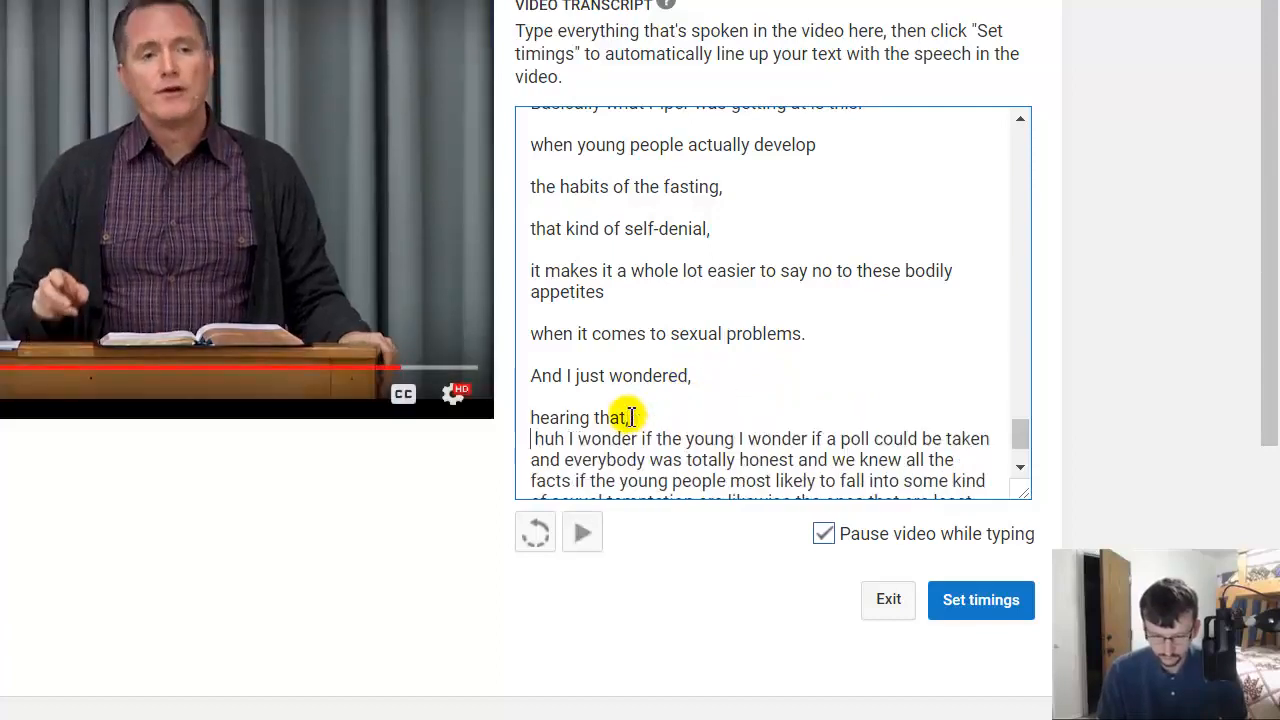
pyautogui.press('BackSpace')
pyautogui.press('BackSpace')
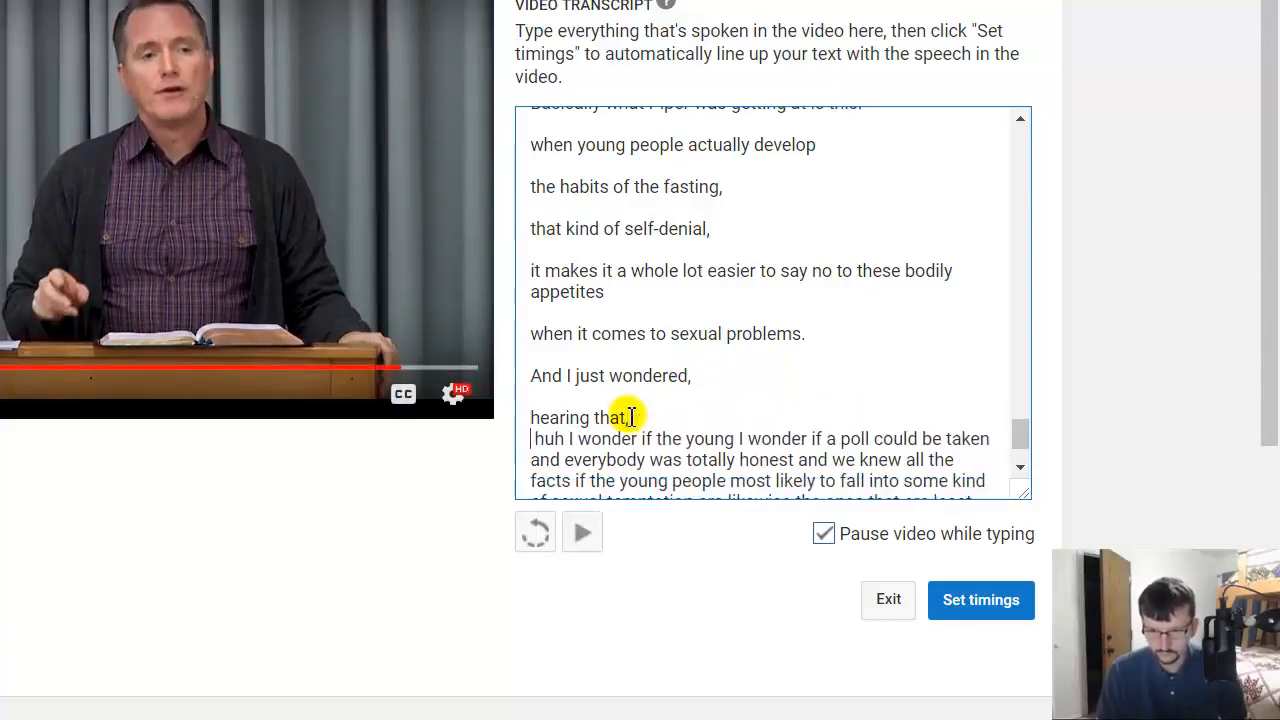
pyautogui.write(',')
pyautogui.press('Return')
pyautogui.press('Return')
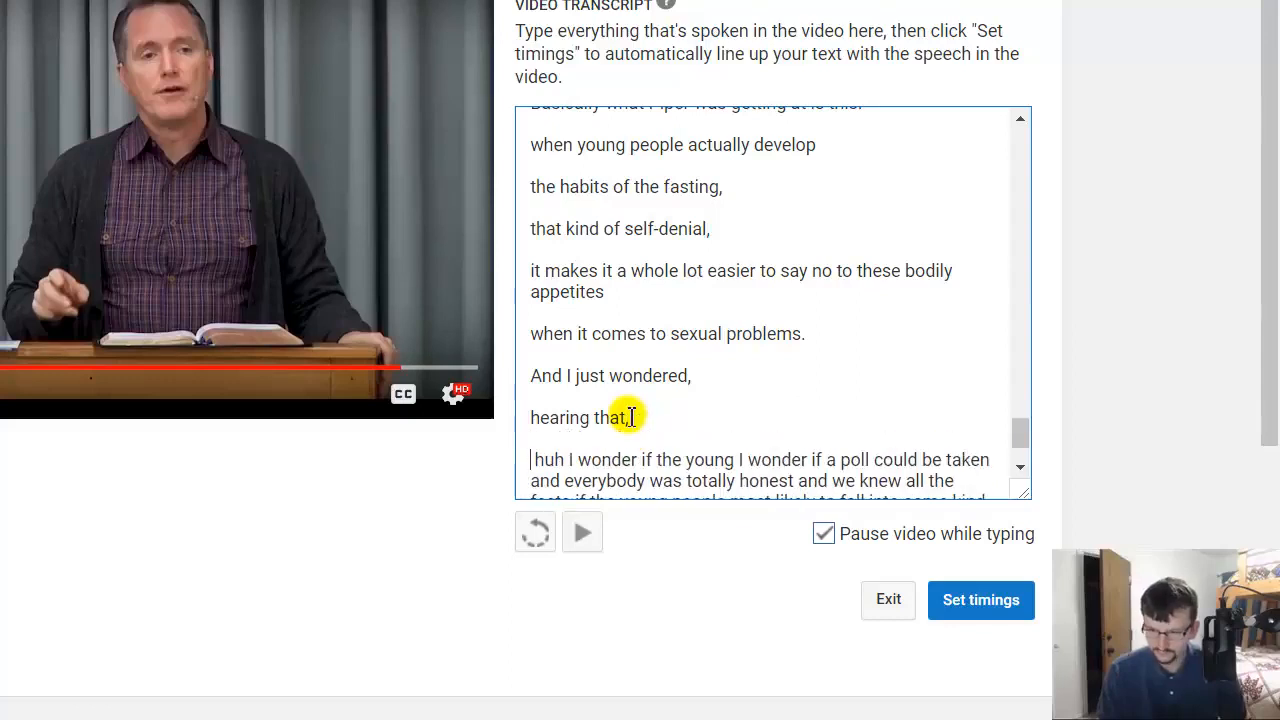
# Replace the filler word "huh" and its leading space with an opening quotation mark before "I wonder if the young"
pyautogui.press('Delete')
pyautogui.press('Delete')
pyautogui.press('Delete')
pyautogui.press('Delete')
pyautogui.press('Delete')
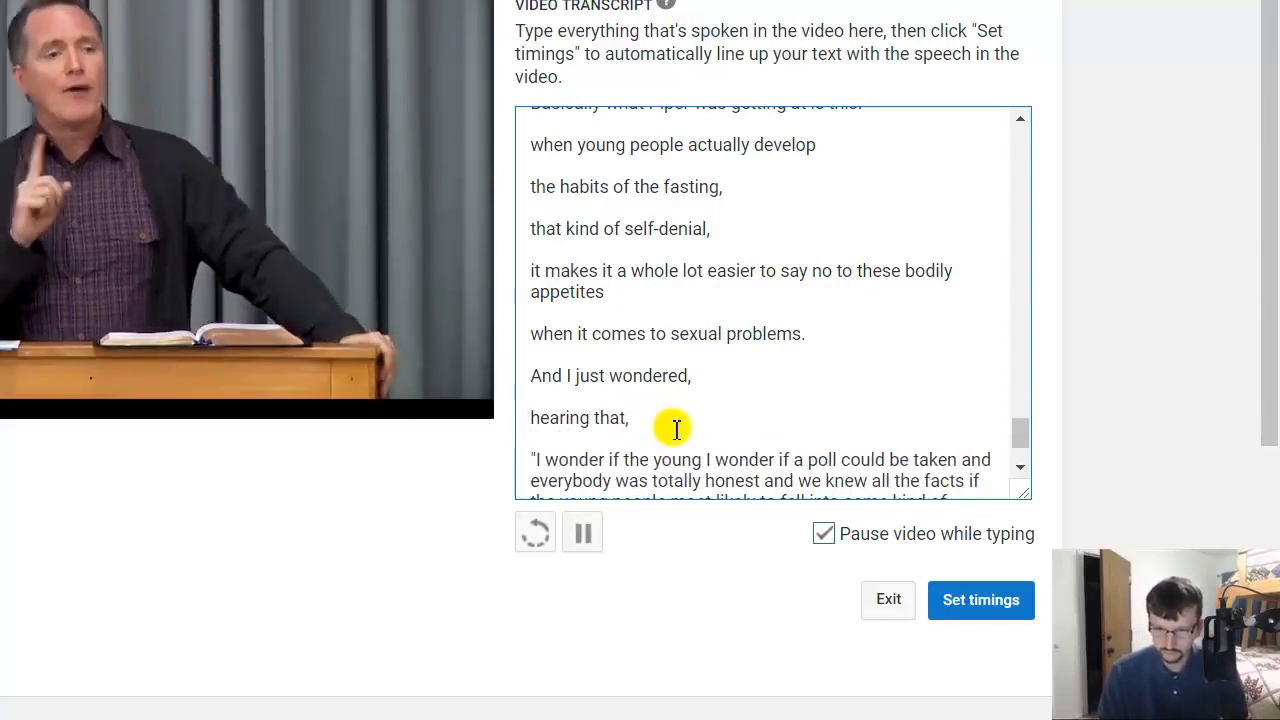
# Delete the false start "I wonder if the young" before "I wonder if a poll could be taken"
pyautogui.scroll(-1, 665, 430)
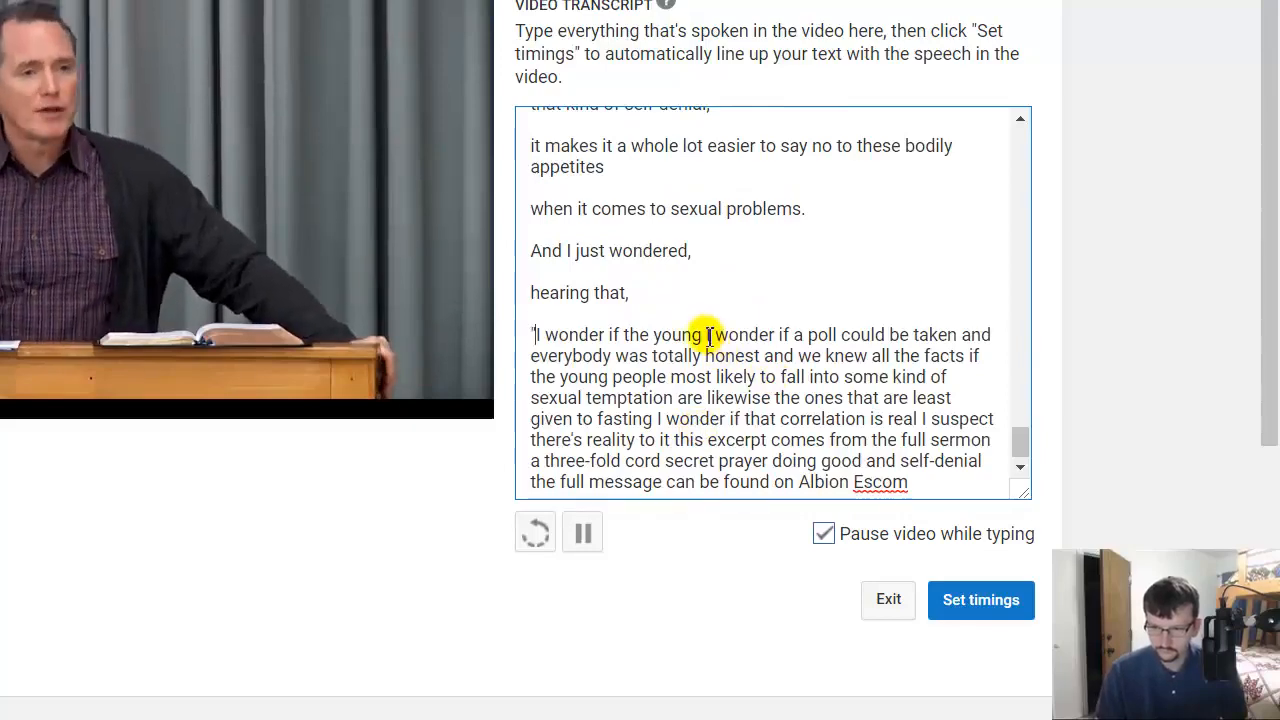
pyautogui.moveTo(706, 334); pyautogui.dragTo(530, 334)
pyautogui.press('Delete')
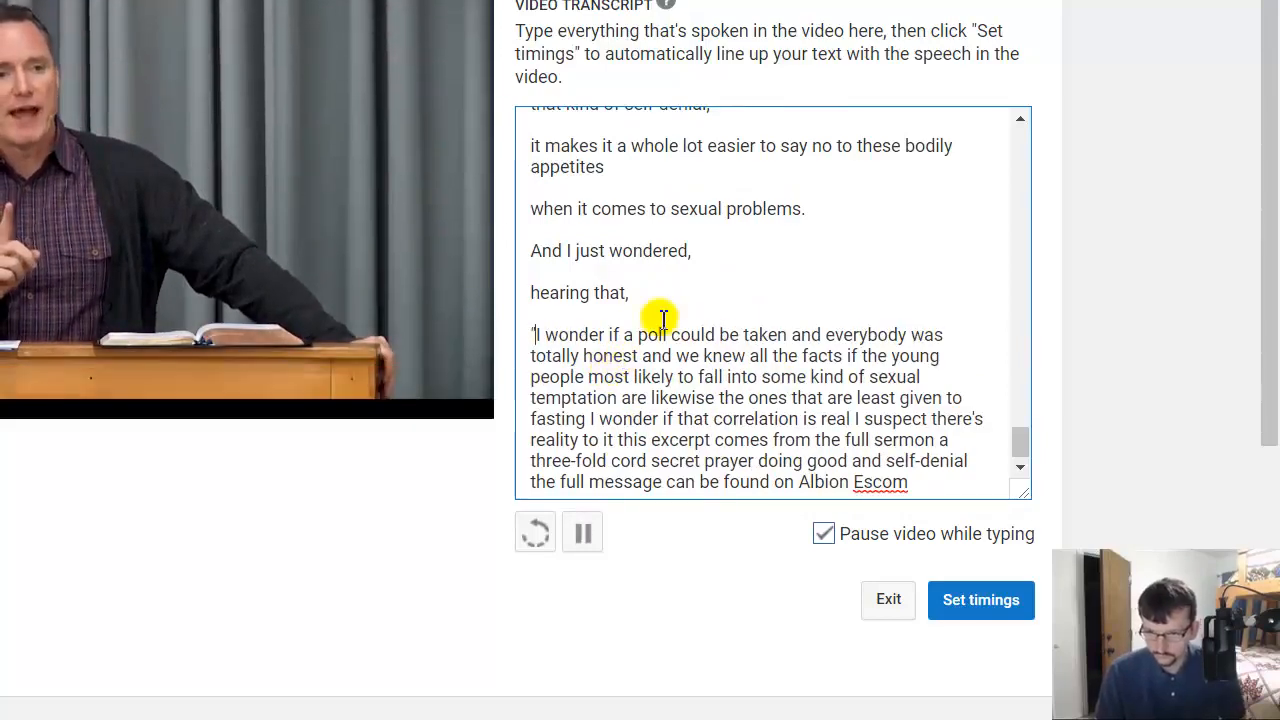
# Remove the opening quotation mark before "I wonder if a poll", keeping the comma and paragraph break after "hearing that"
pyautogui.press('BackSpace')
pyautogui.press('BackSpace')
pyautogui.press('BackSpace')
pyautogui.press('BackSpace')
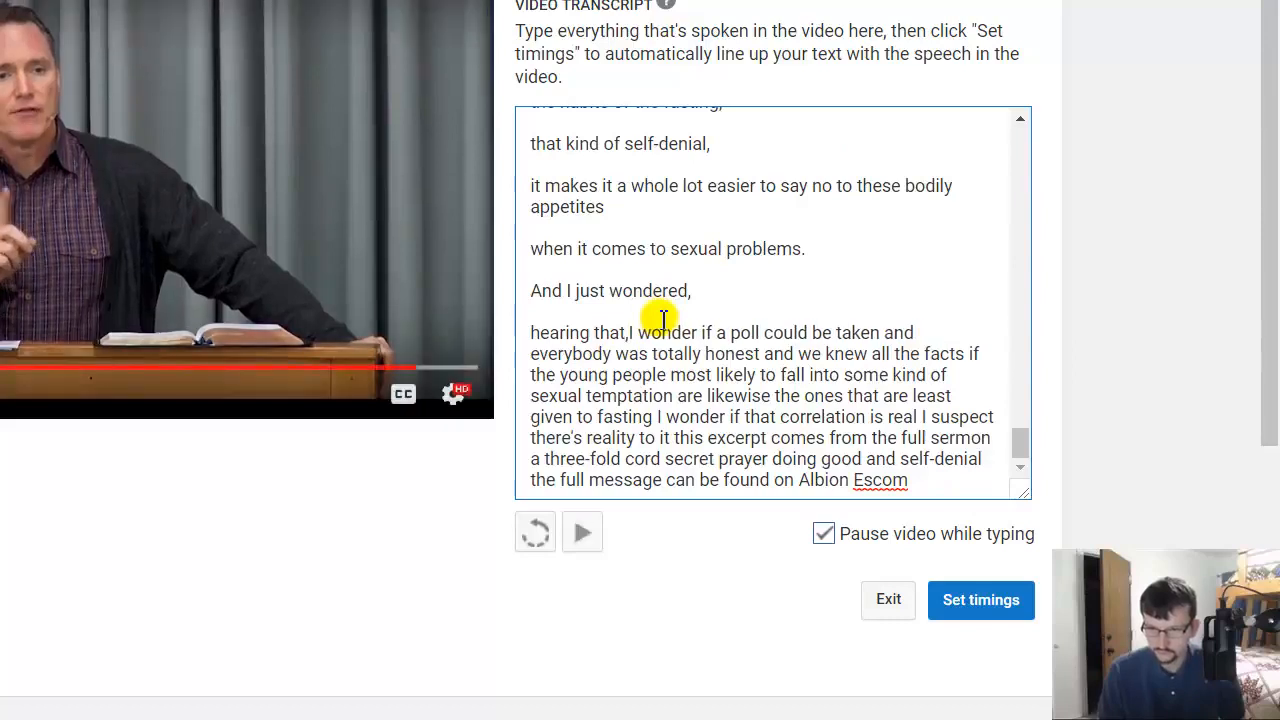
pyautogui.write(',')
pyautogui.press('Return')
pyautogui.press('Return')
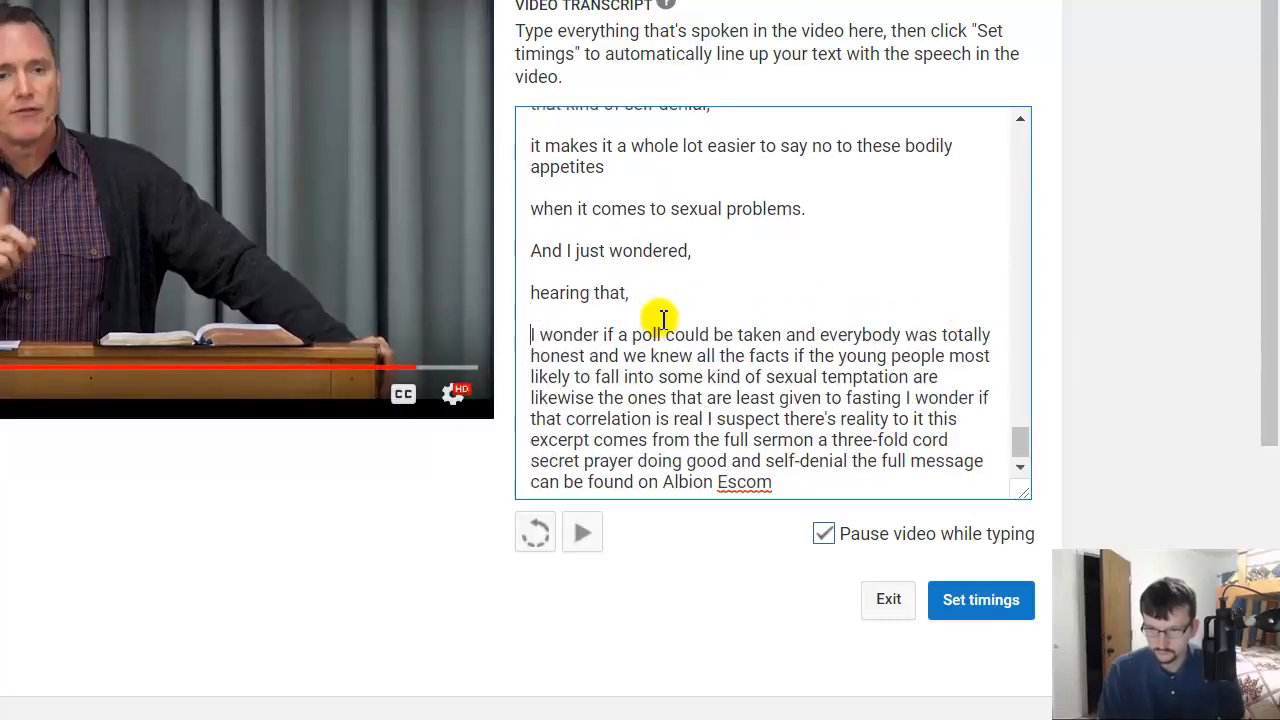
# Start a new paragraph at "and everybody was totally honest", and end that phrase with a comma and another paragraph break
pyautogui.click(785, 337)
pyautogui.press('Return')
pyautogui.press('Return')
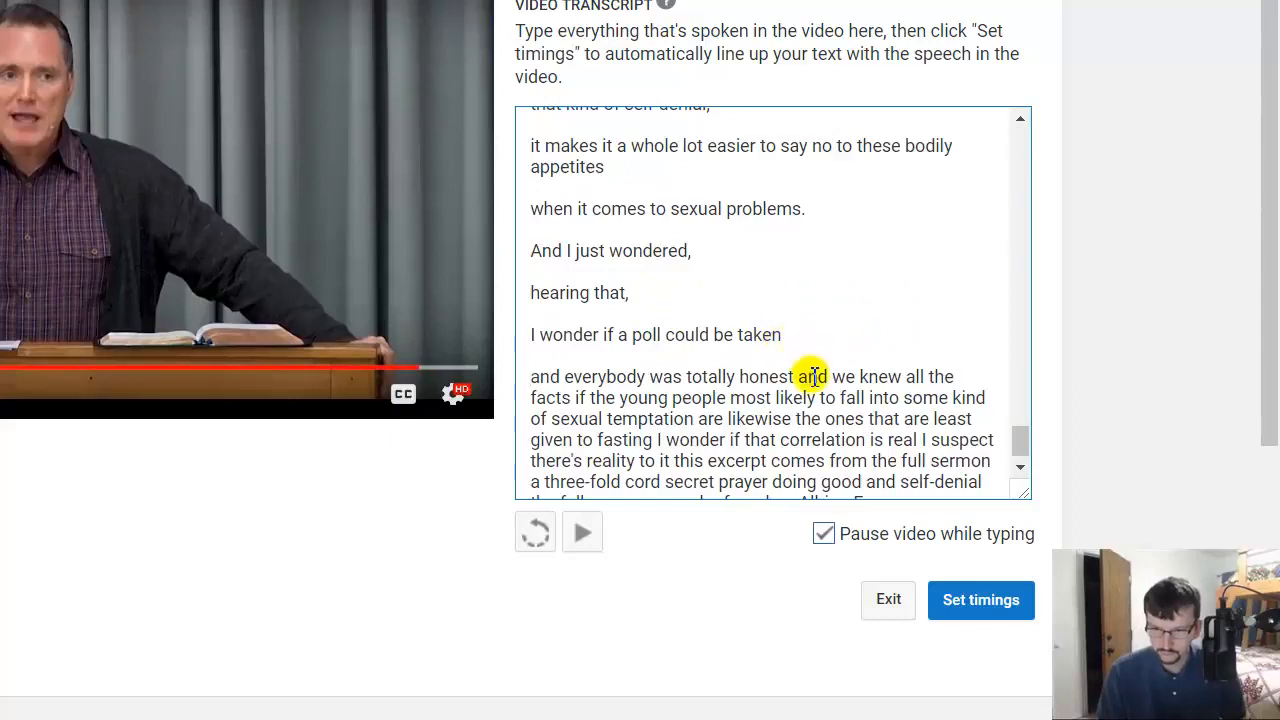
pyautogui.click(797, 376)
pyautogui.write(',')
pyautogui.press('Return')
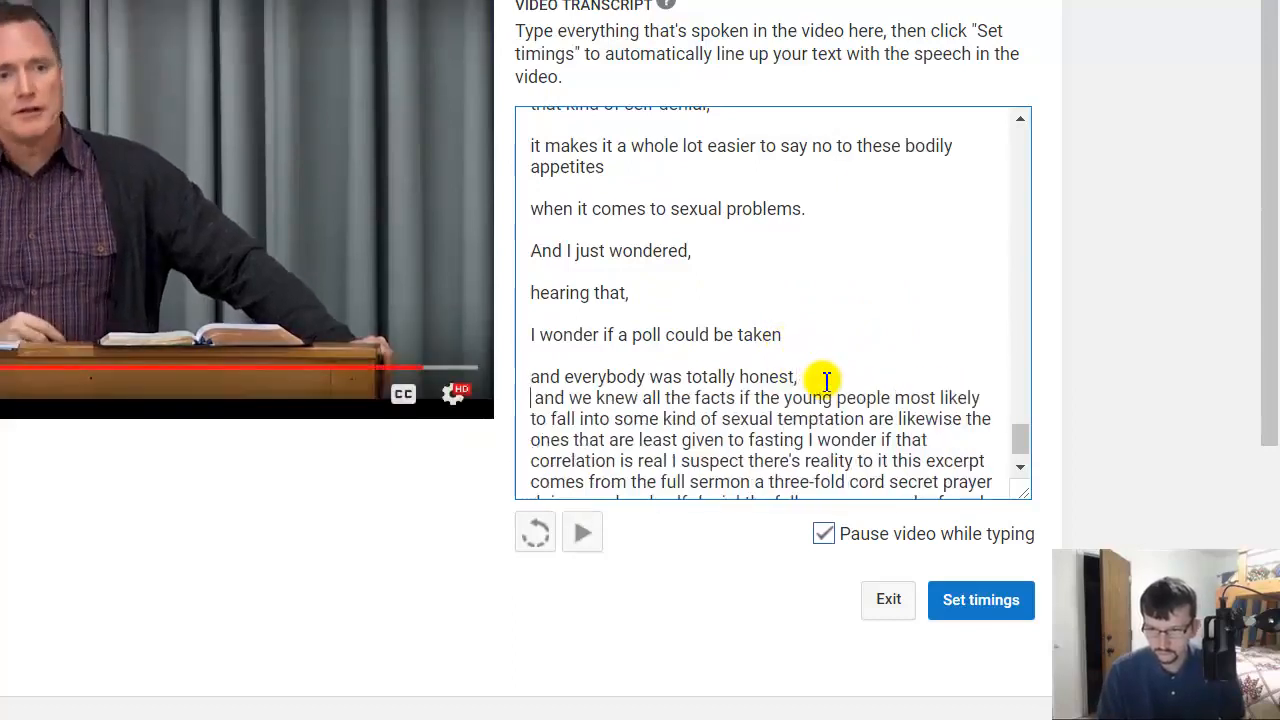
pyautogui.press('Return')
# Add a comma after "and we knew all the facts" and start a new paragraph at "if the young people"
pyautogui.click(736, 418)
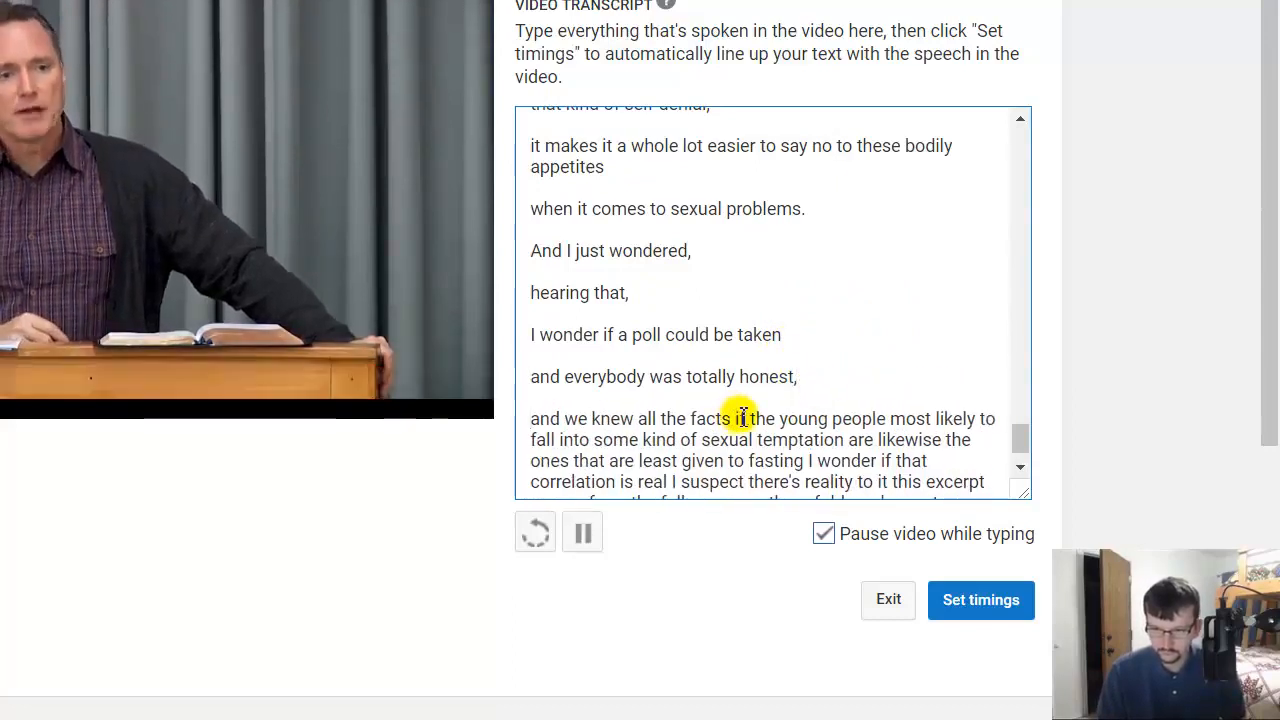
pyautogui.write(',')
pyautogui.press('Return')
pyautogui.press('Return')
# Add a comma after "some kind of sexual temptation" and start a new paragraph at "are likewise the ones"
pyautogui.scroll(-1, 738, 408)
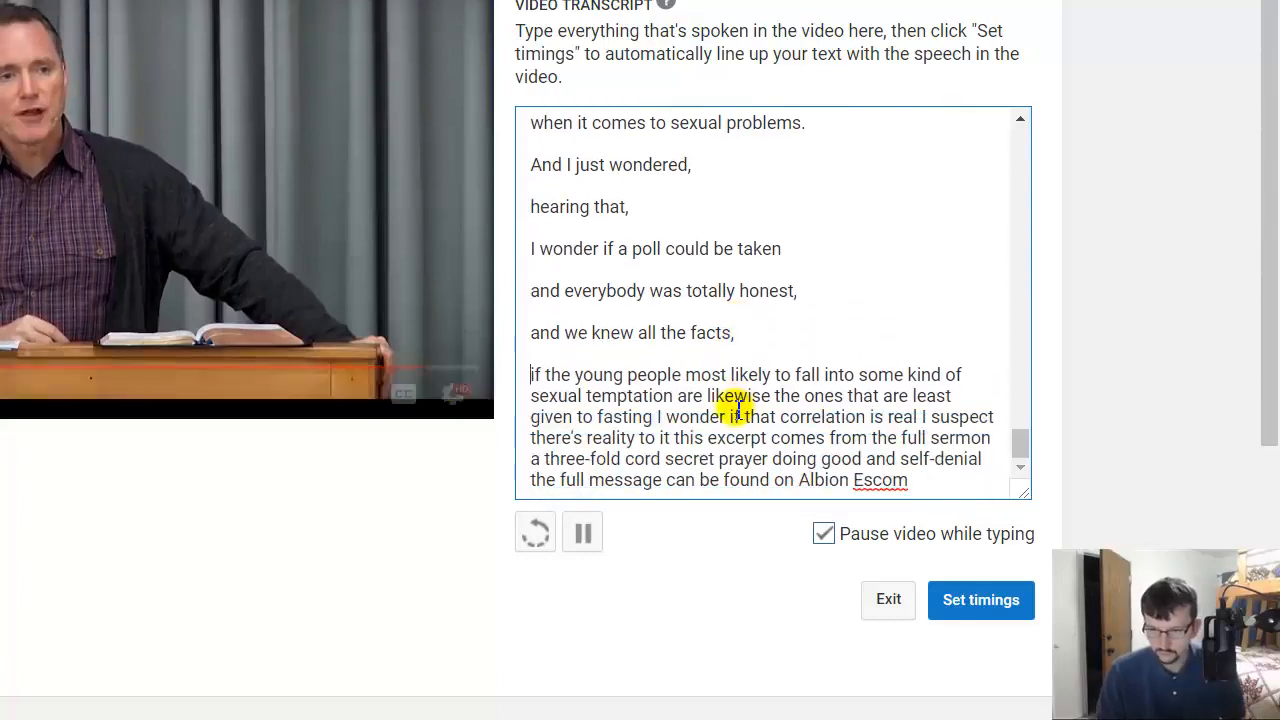
pyautogui.click(533, 377)
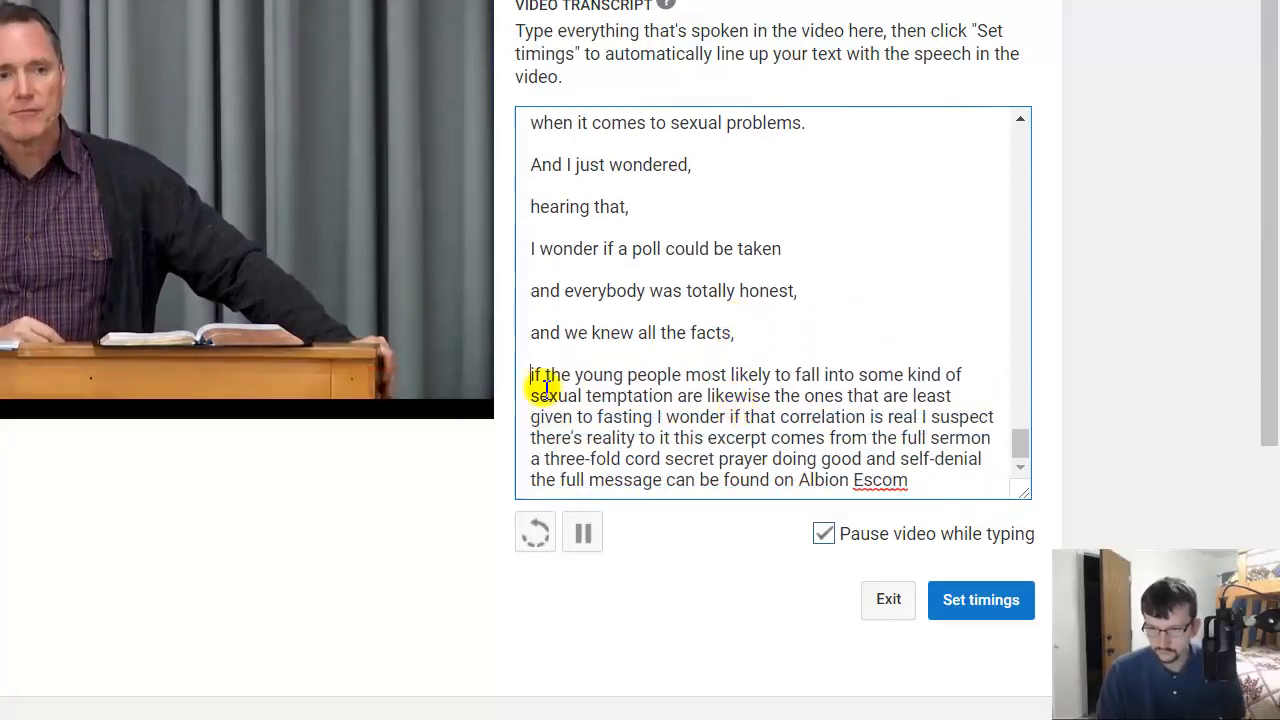
pyautogui.click(684, 396)
pyautogui.write(',')
pyautogui.press('Return')
pyautogui.press('Return')
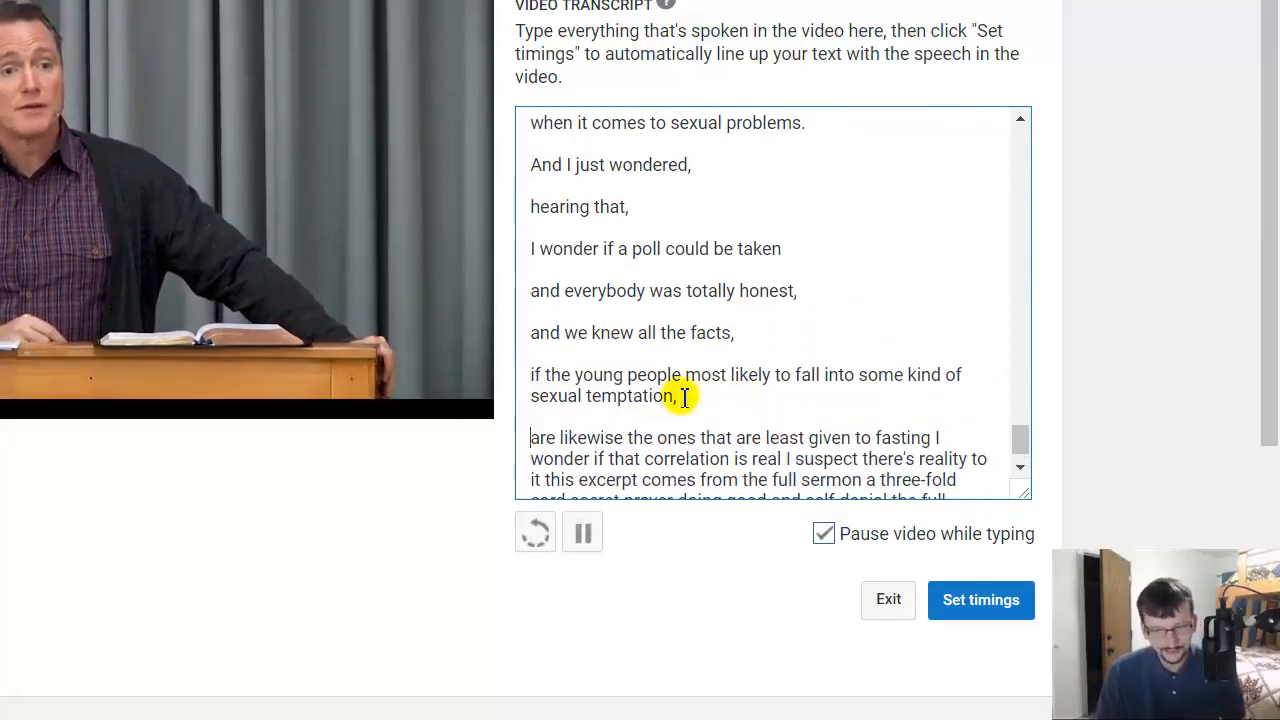
# Add a period after "least given to fasting" and start a new paragraph at "I wonder if that correlation"
pyautogui.scroll(-1, 690, 396)
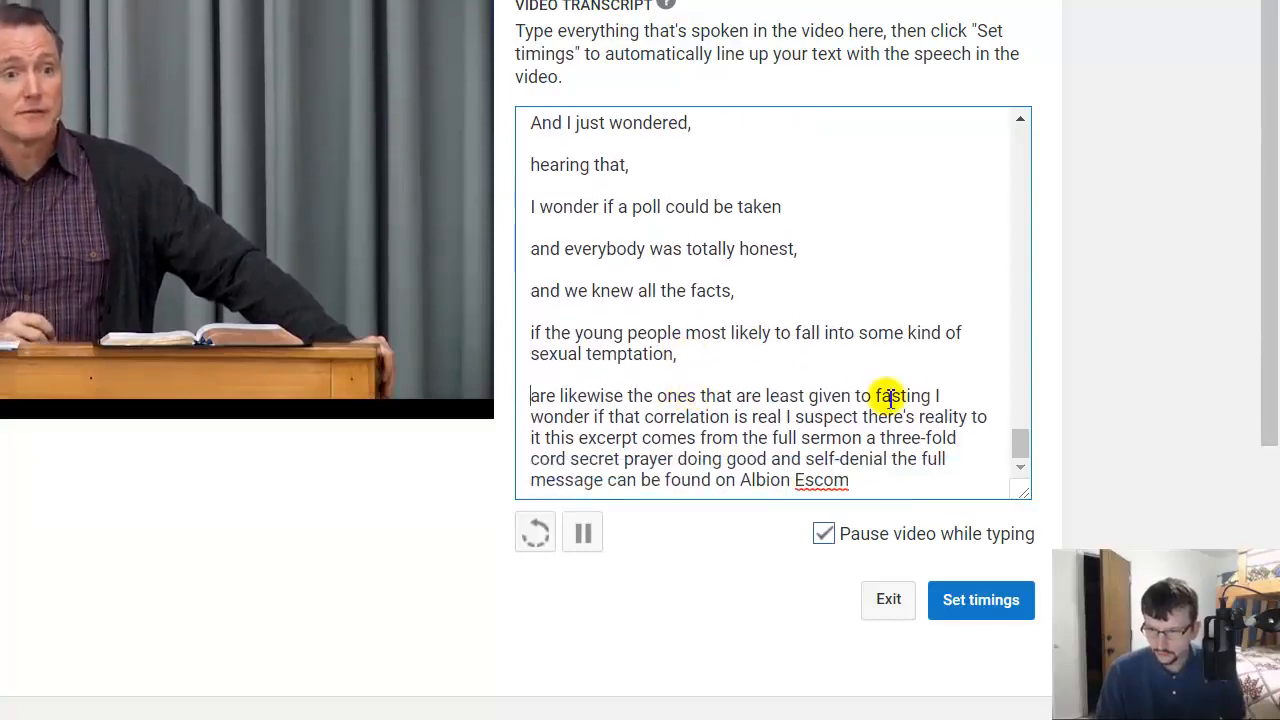
pyautogui.click(957, 400)
pyautogui.write('.')
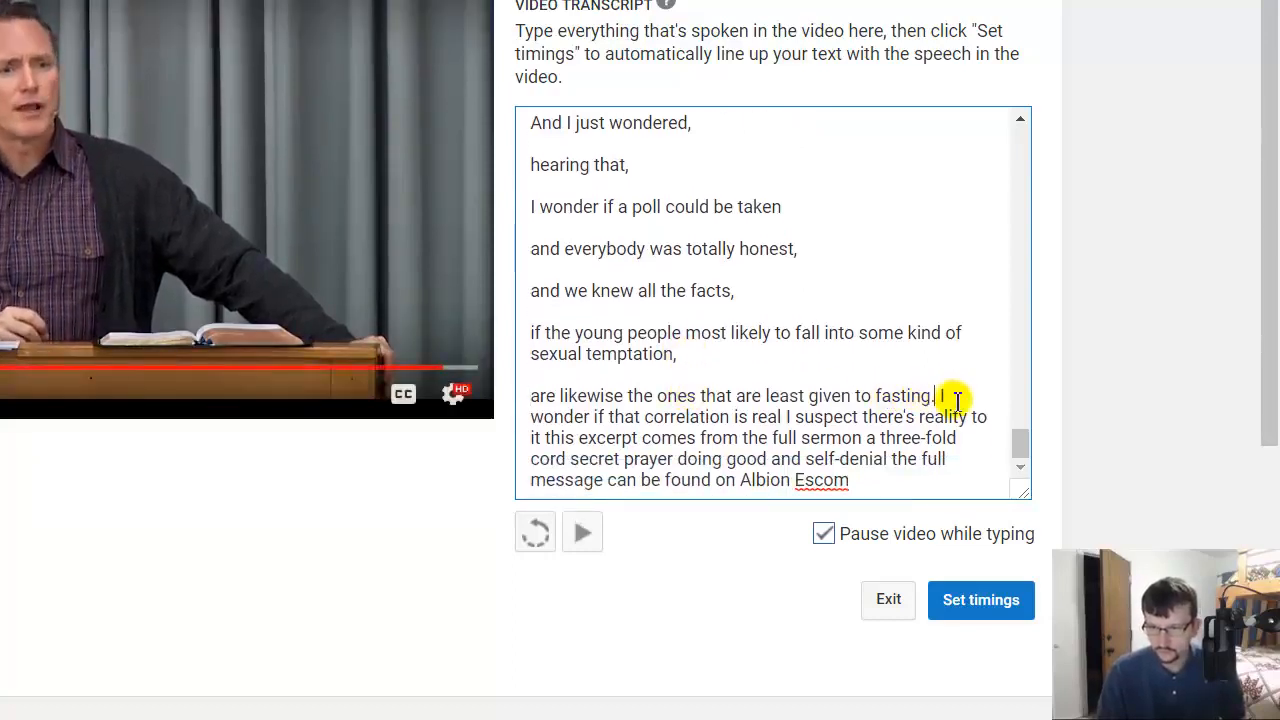
pyautogui.press('Return')
pyautogui.press('Return')
# Add a period after "that correlation is real" and start a new paragraph at "I suspect there's reality"
pyautogui.scroll(-1, 900, 402)
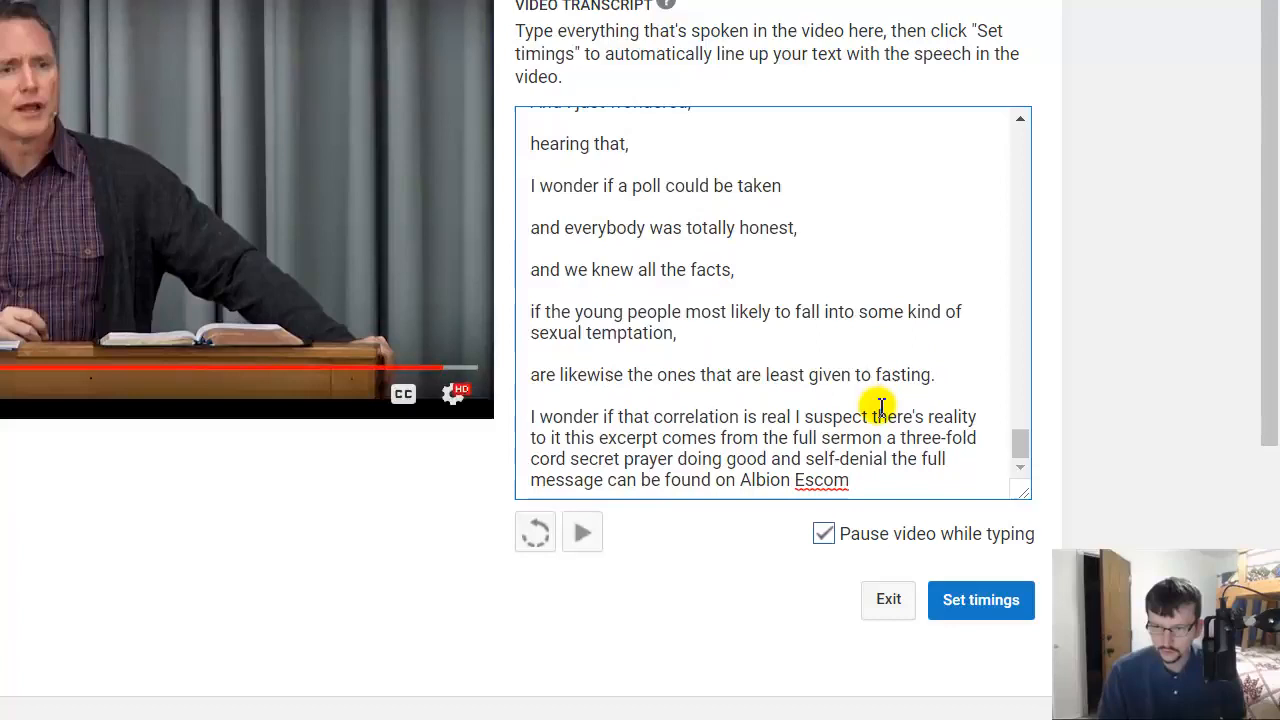
pyautogui.click(796, 417)
pyautogui.write('.')
pyautogui.press('Return')
pyautogui.press('Return')
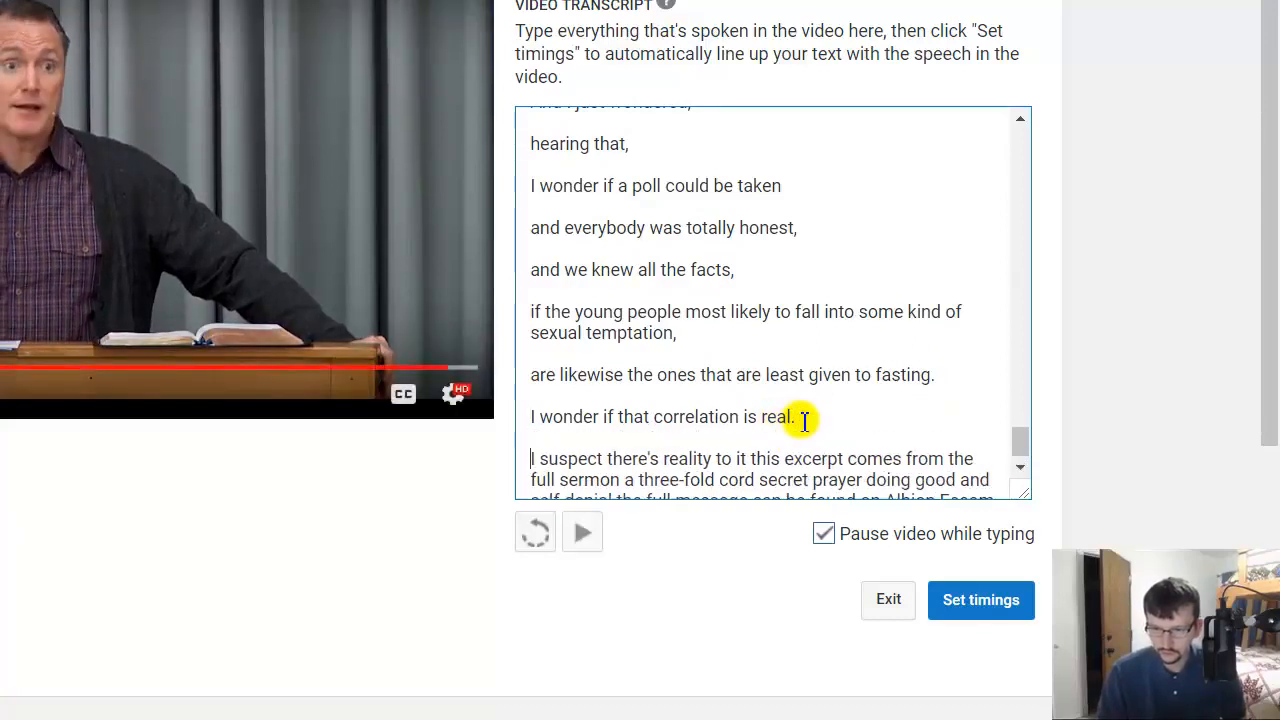
# Add a period after "I suspect there's reality to it" and start a new paragraph with a capitalized "This excerpt comes"
pyautogui.scroll(-1, 730, 420)
pyautogui.click(750, 438)
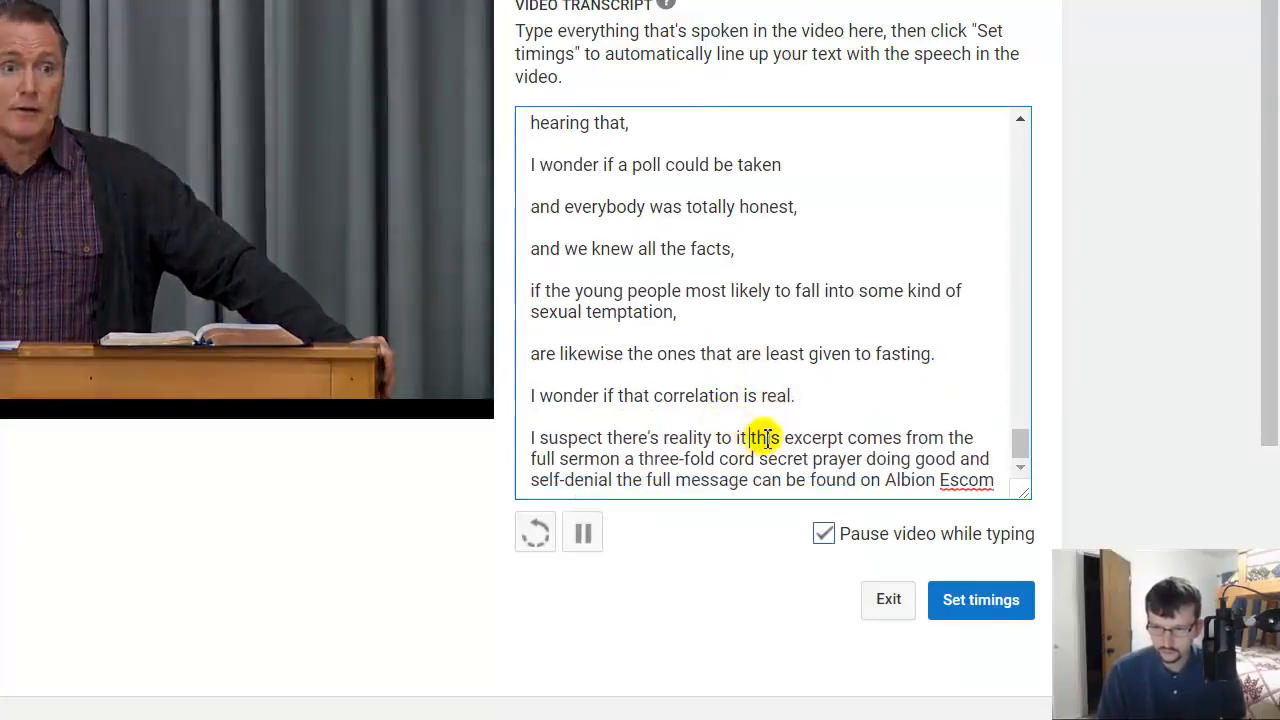
pyautogui.press('BackSpace')
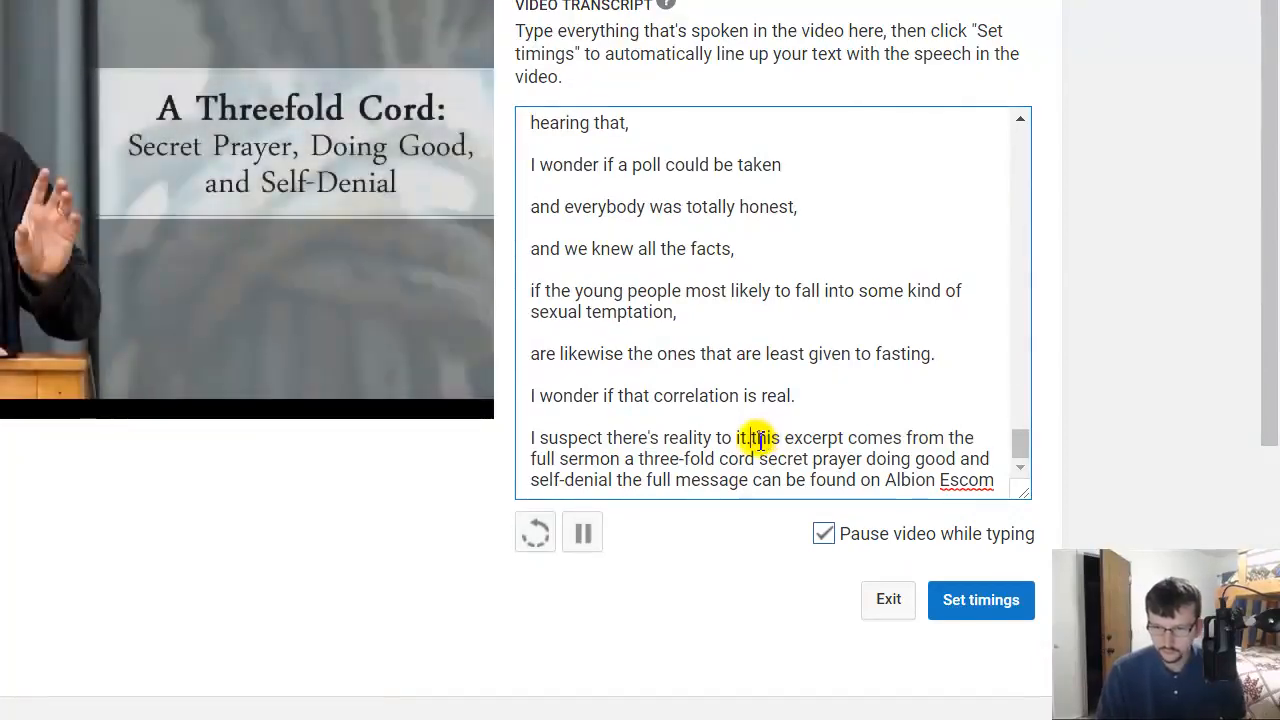
pyautogui.press('Return')
pyautogui.press('Return')
pyautogui.press('Delete')
pyautogui.write('T')
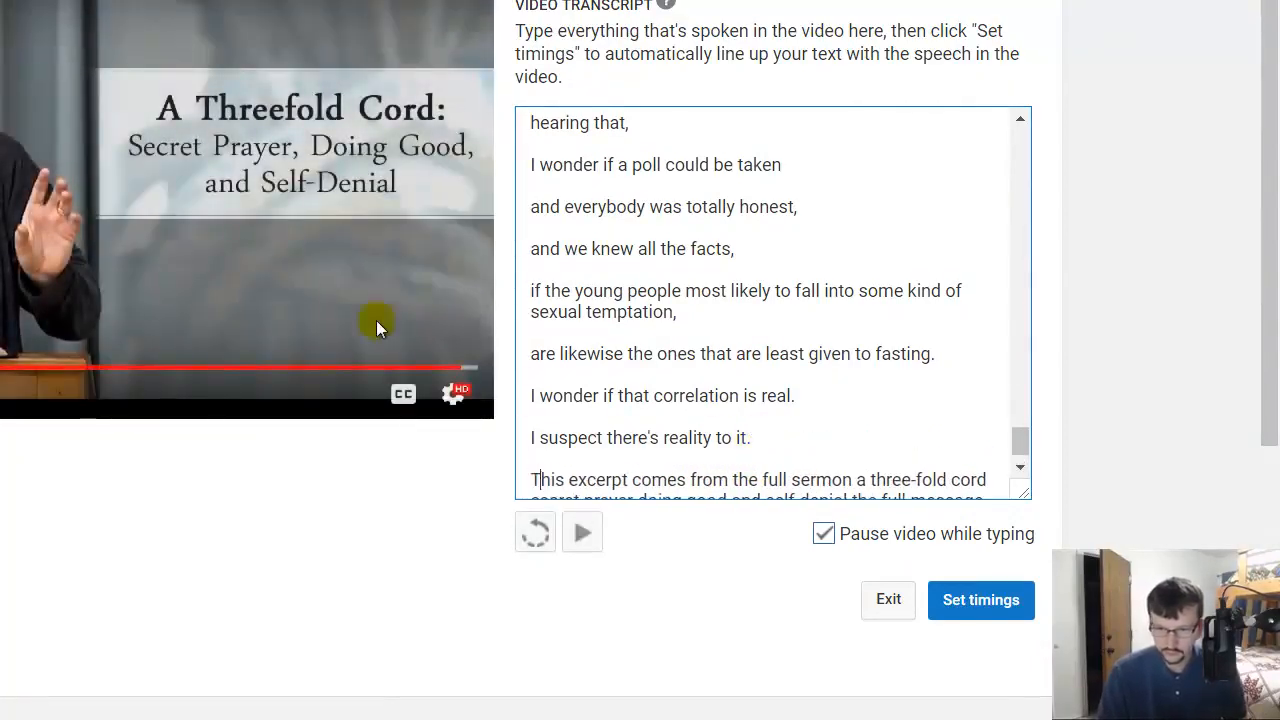
# Delete the closing paragraph "This excerpt comes from the full sermon…" with its trailing blank lines, and pause the video
pyautogui.click(322, 278)
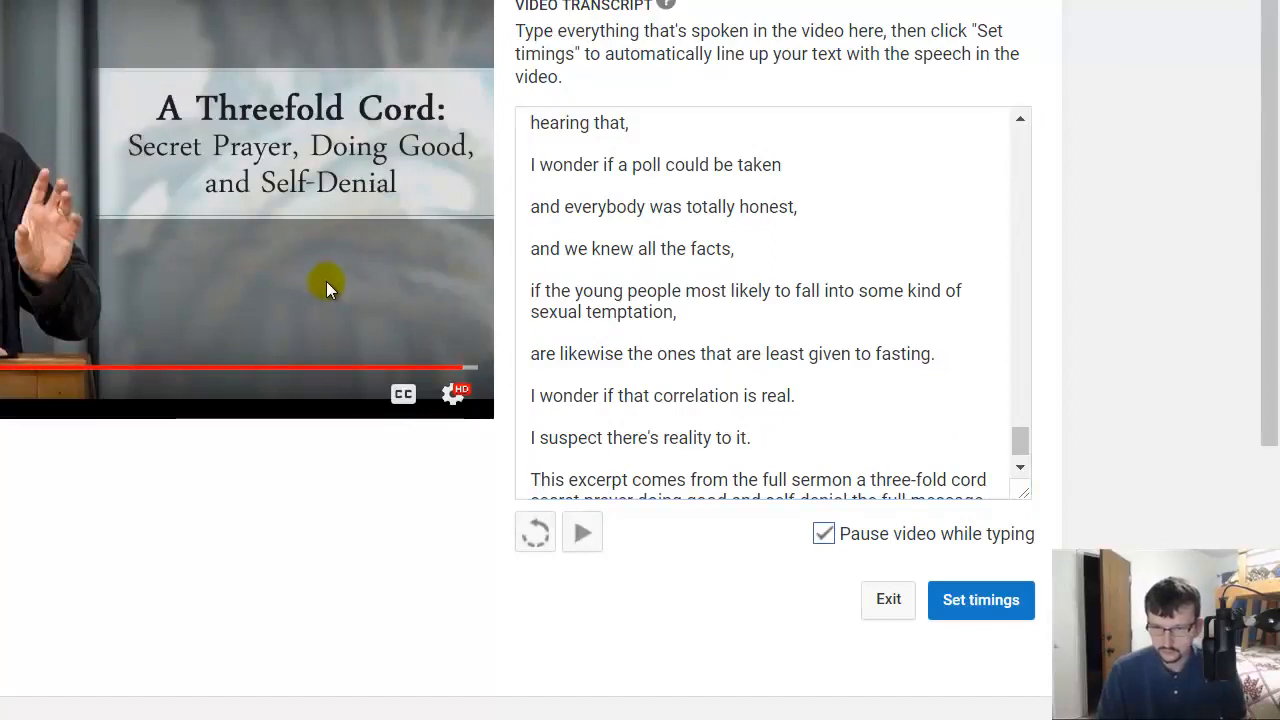
pyautogui.scroll(-1, 665, 312)
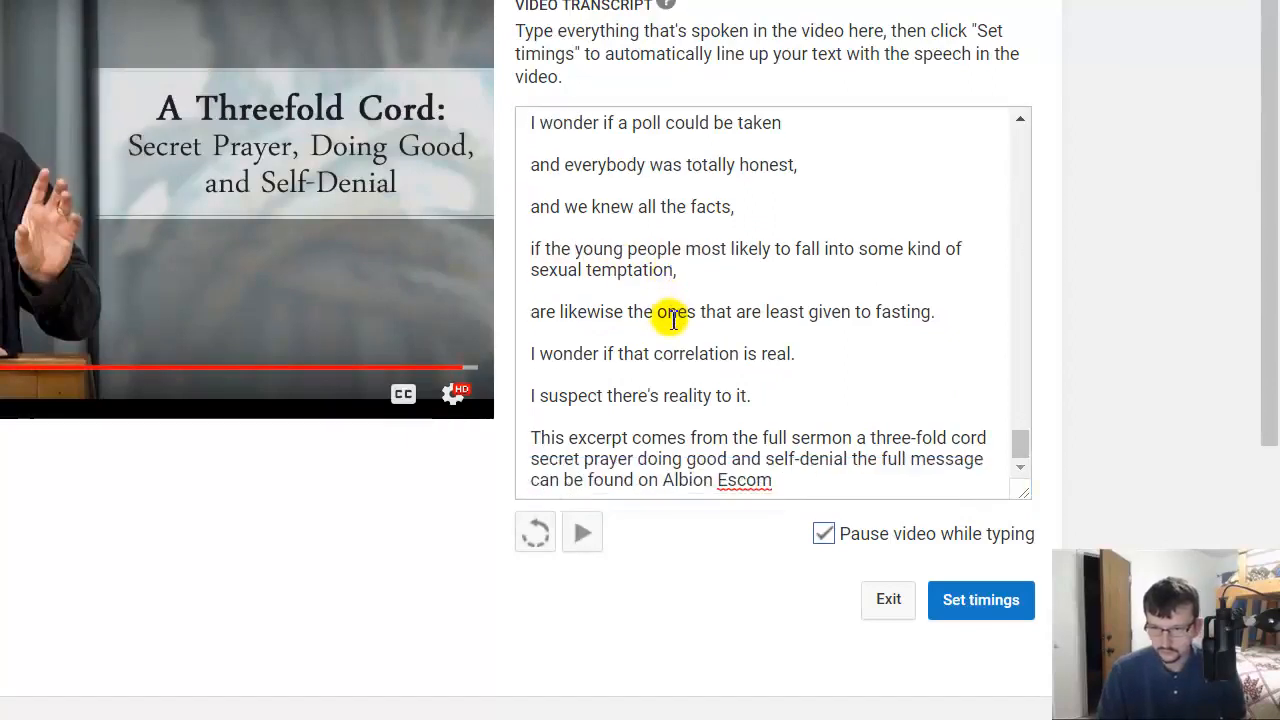
pyautogui.moveTo(537, 438); pyautogui.dragTo(849, 480)
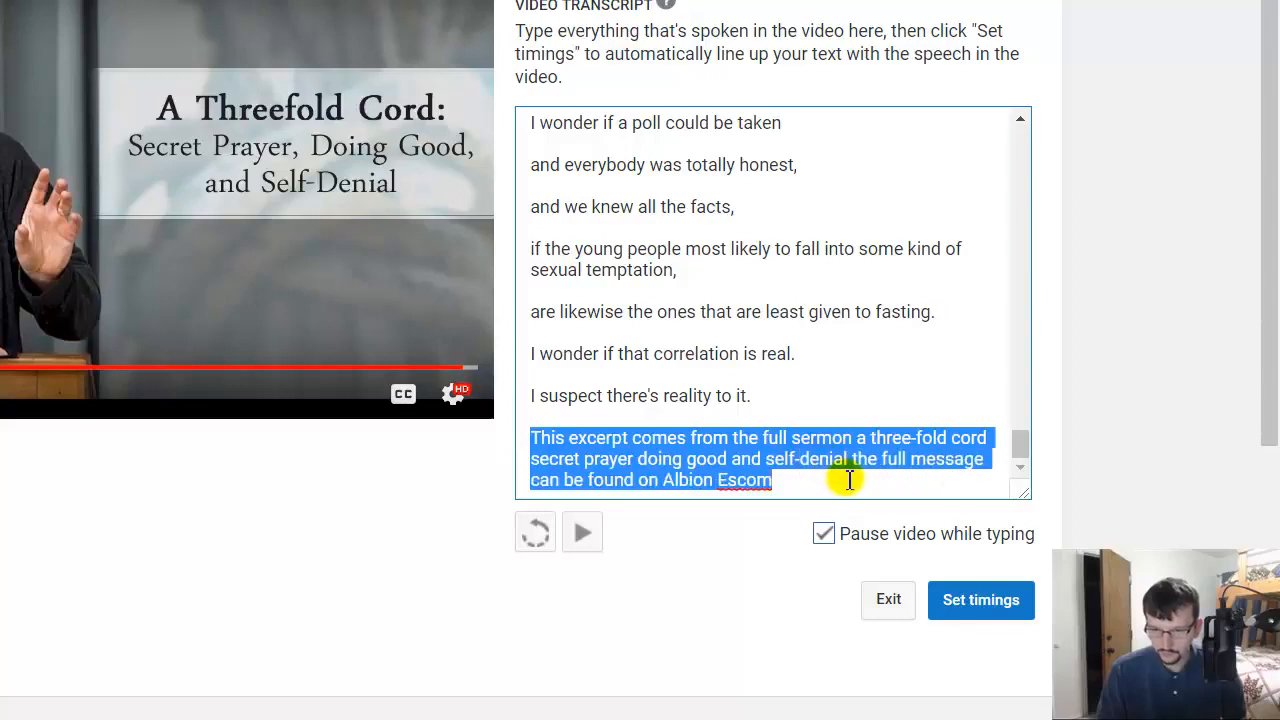
pyautogui.press('BackSpace')
pyautogui.press('BackSpace')
pyautogui.press('BackSpace')
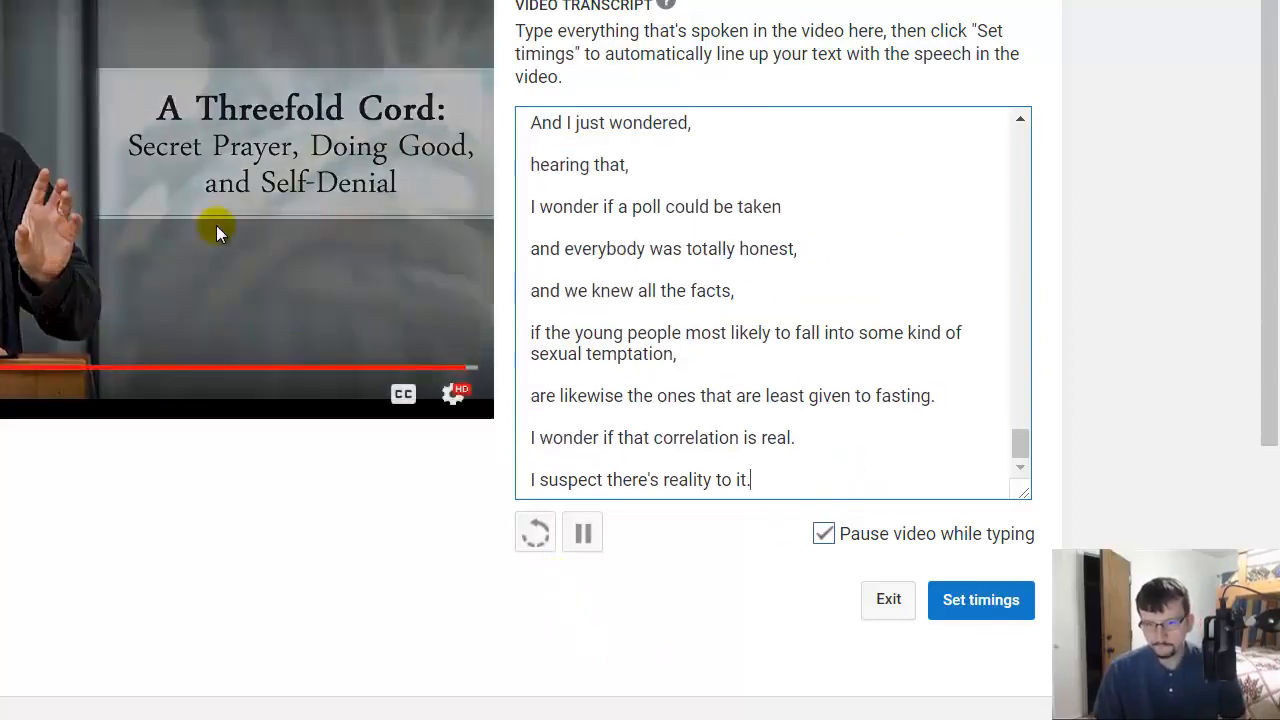
pyautogui.click(216, 225)
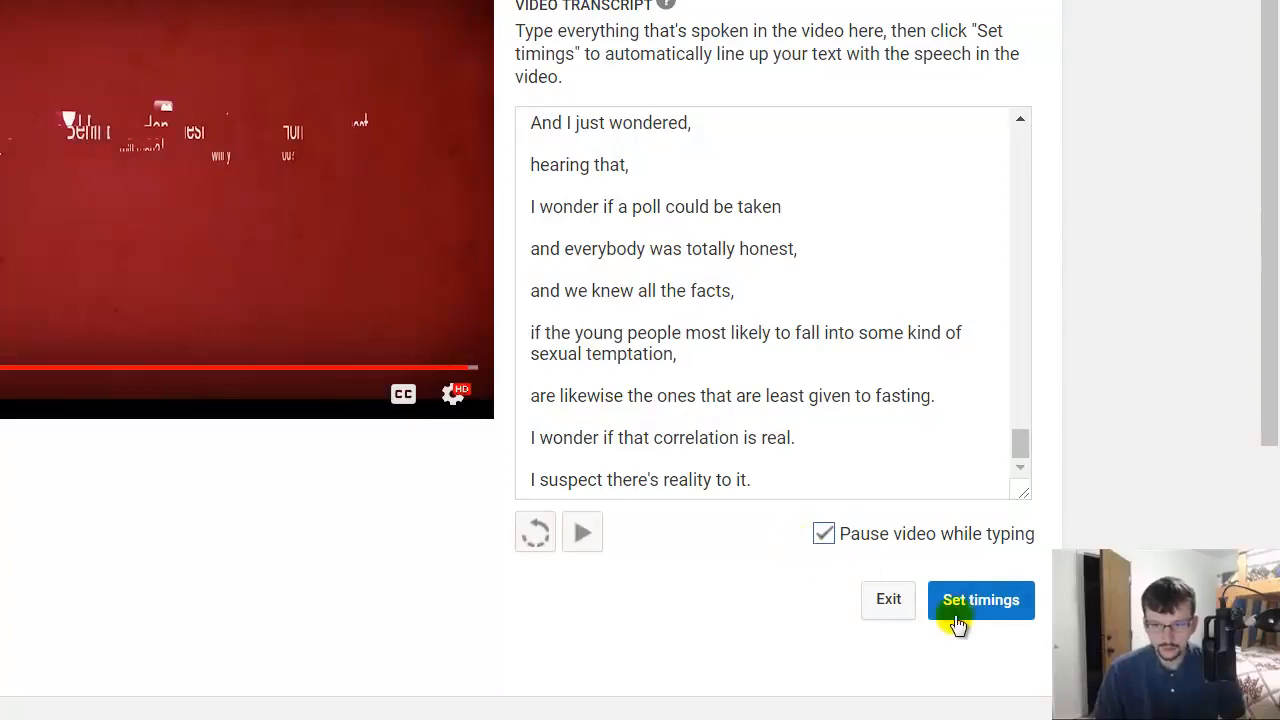
# Return to the earlier line "Again, I have been reading Adoniram Judson" and highlight the word "Adoniram" to examine it
pyautogui.click(808, 395)
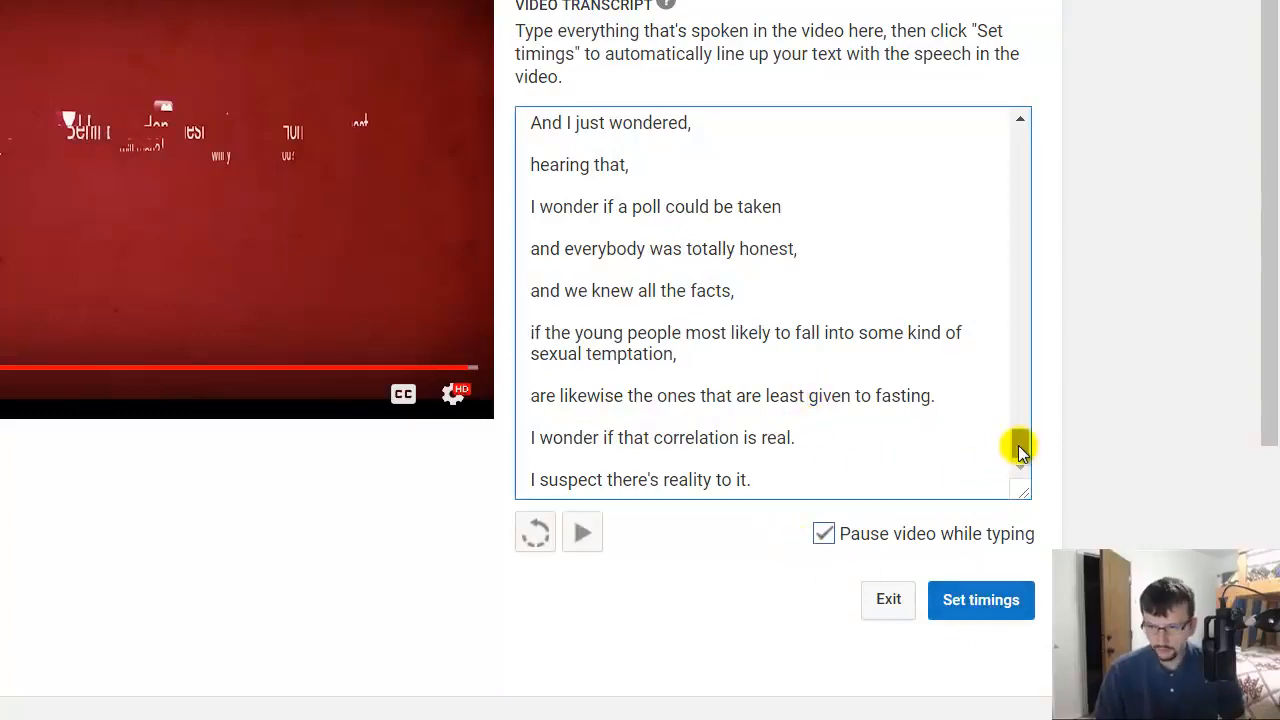
pyautogui.moveTo(1020, 448); pyautogui.dragTo(1020, 242)
pyautogui.doubleClick(751, 264)
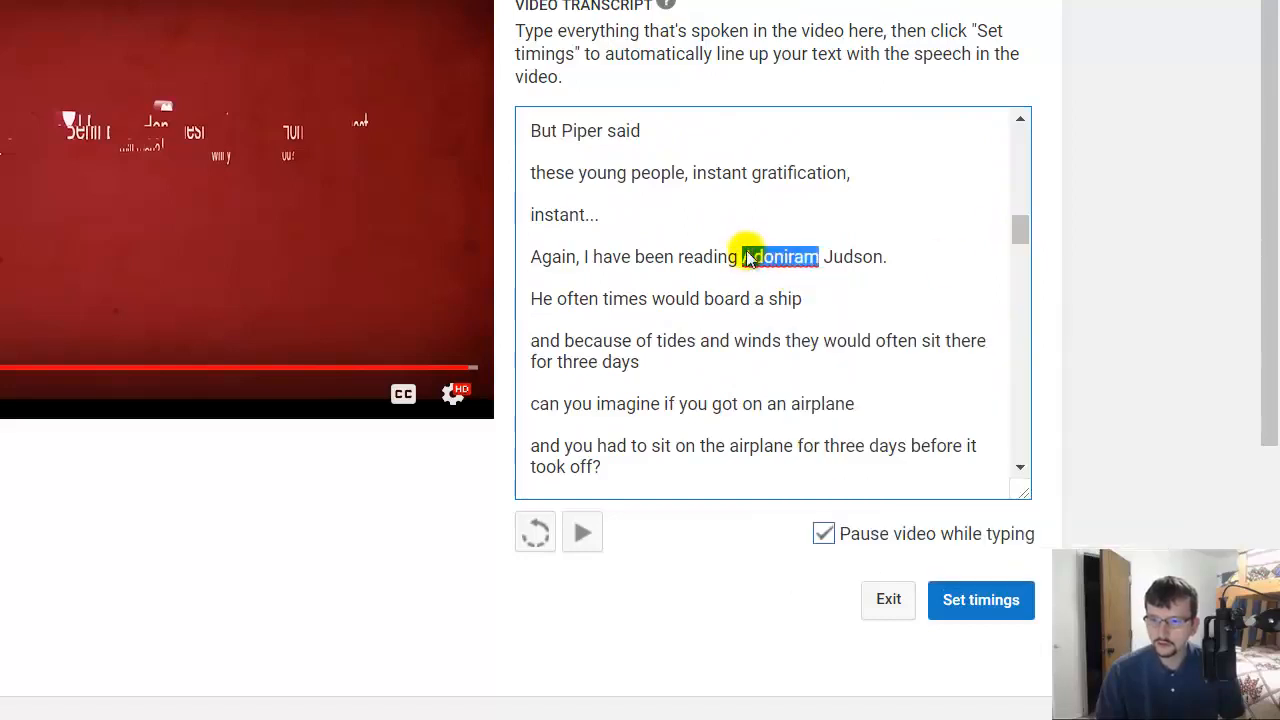
pyautogui.moveTo(819, 257); pyautogui.dragTo(745, 256)
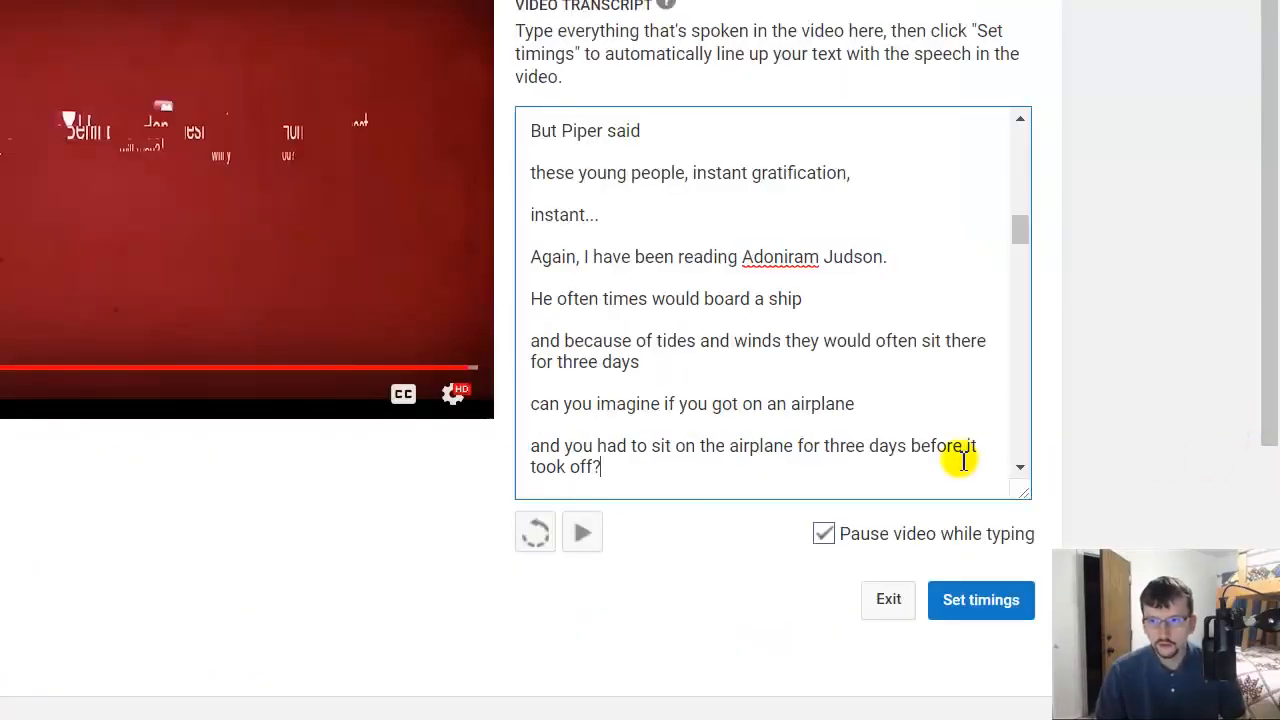
# Select the entire transcript text and submit it for automatic timing against the video's speech
pyautogui.hotkey('ctrl', 'a')
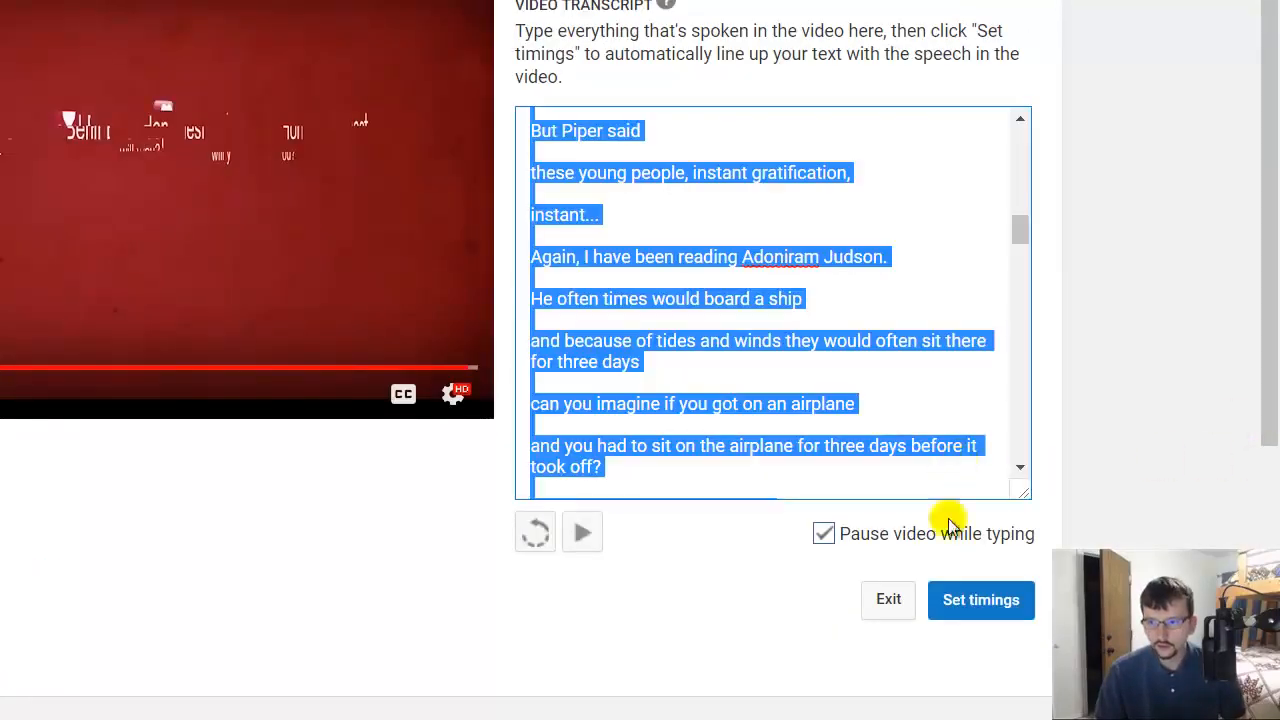
pyautogui.click(980, 600)
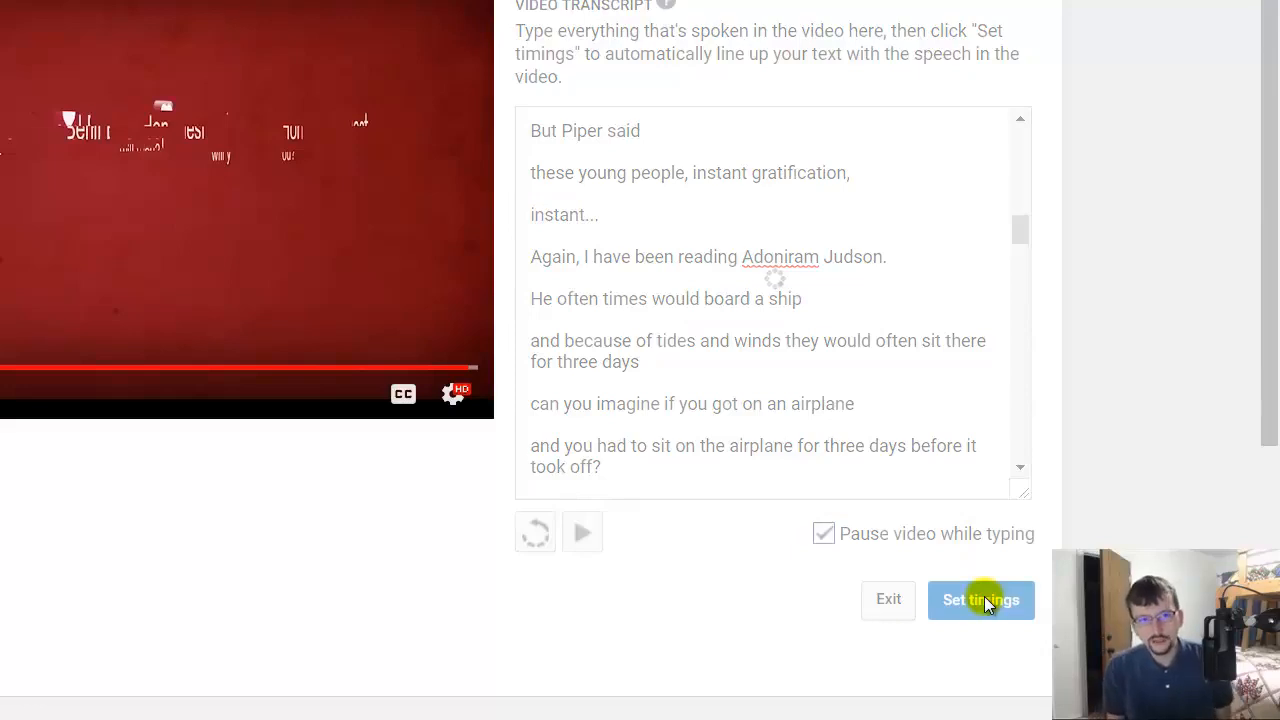
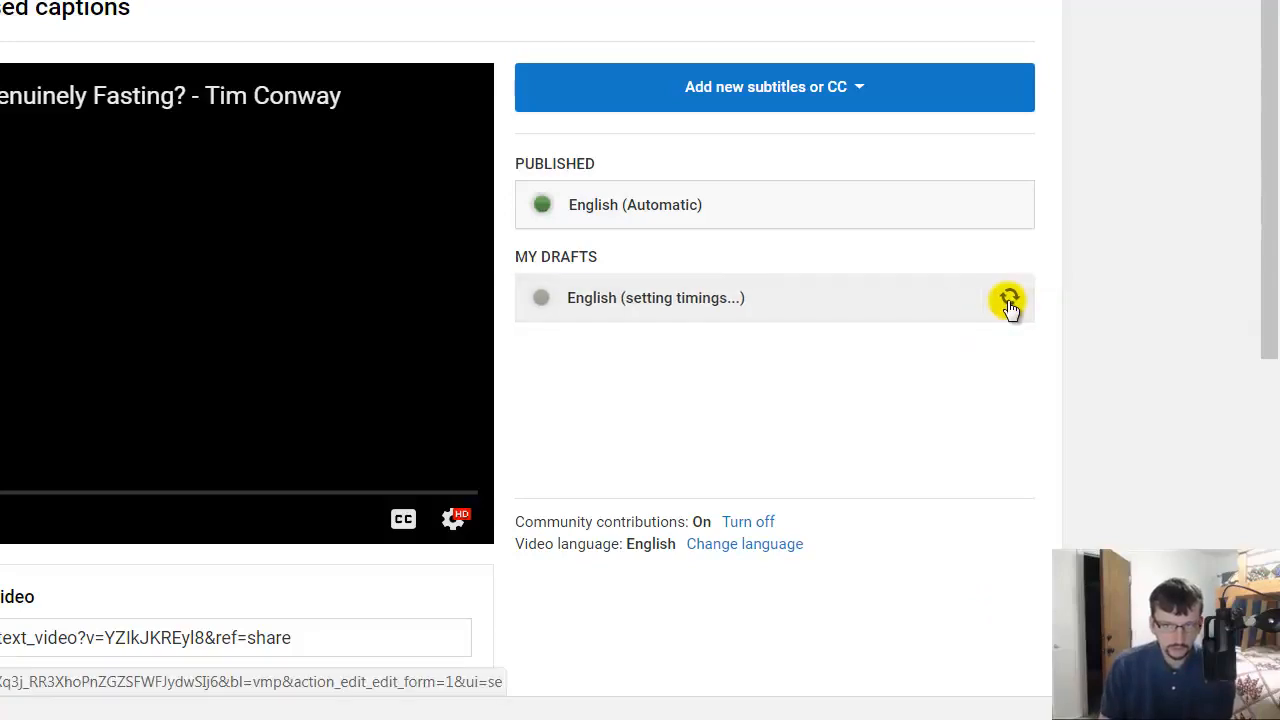
# Check the English draft whose timings are still being set, and switch to Subtitle Edit with captions (23).srt
pyautogui.click(1008, 300)
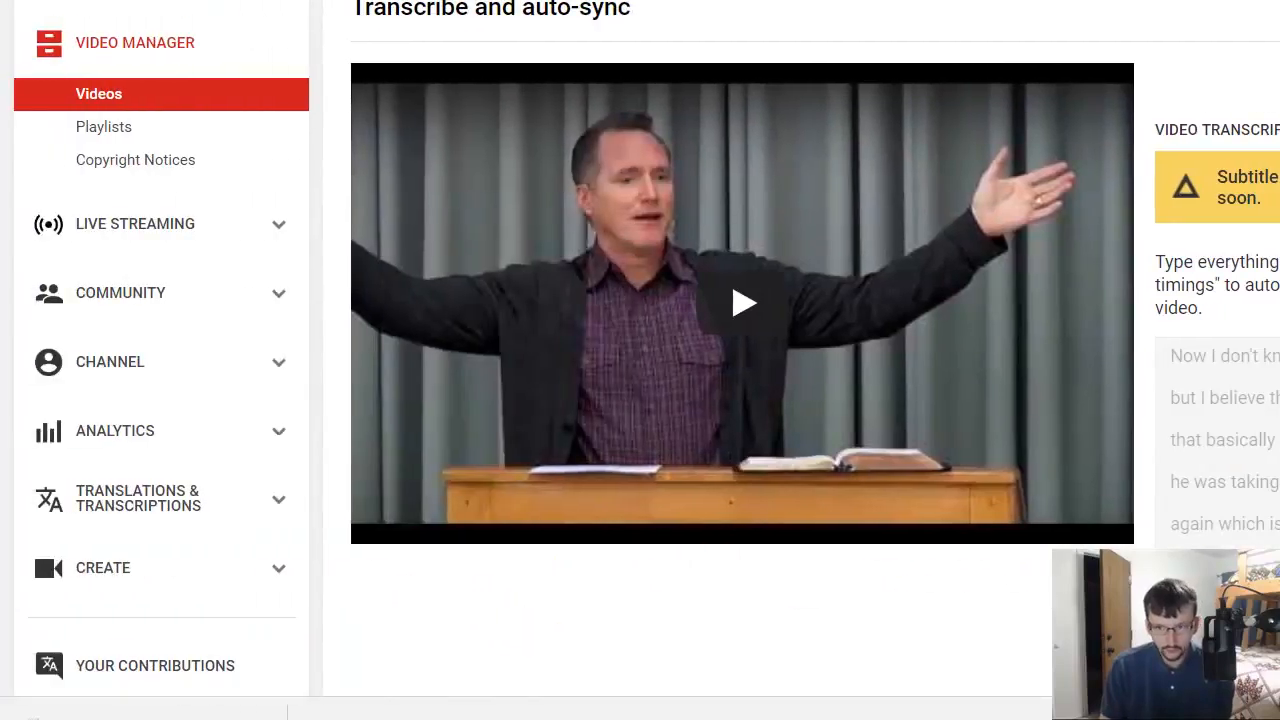
pyautogui.click(28, 719)
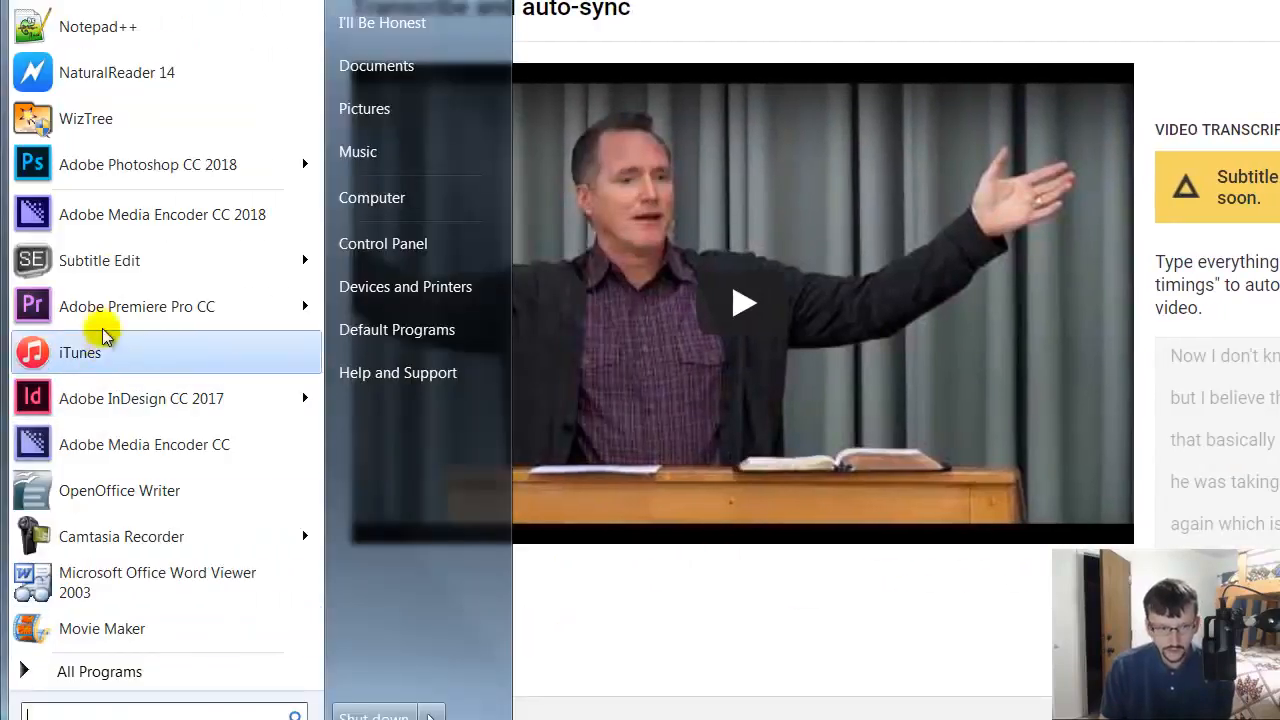
pyautogui.click(108, 266)
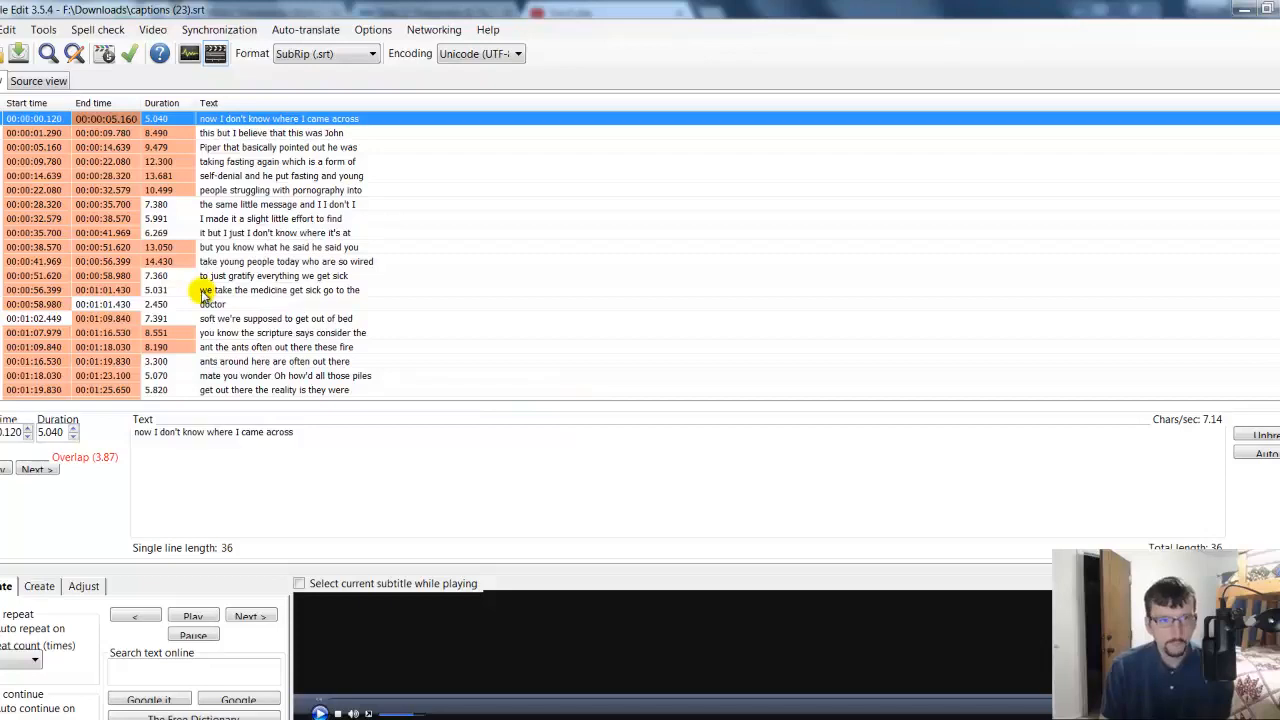
pyautogui.click(229, 178)
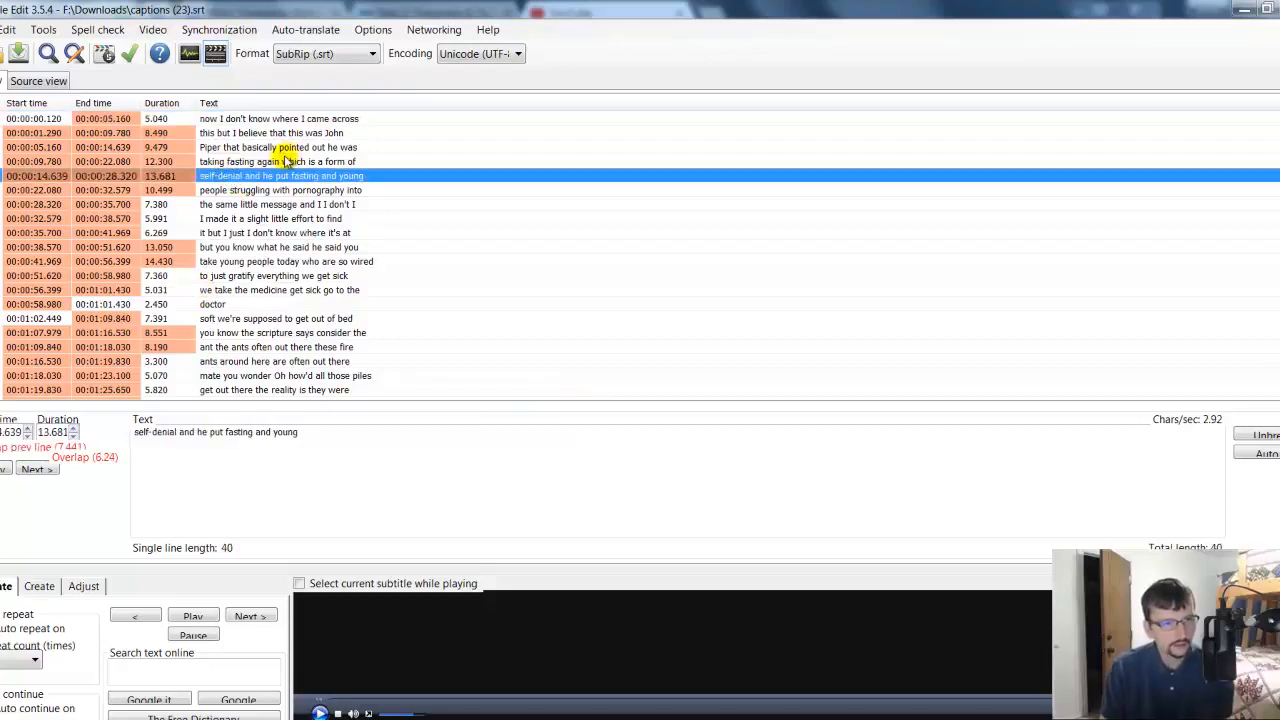
pyautogui.keyDown('shift'); pyautogui.click(248, 193); pyautogui.keyUp('shift')
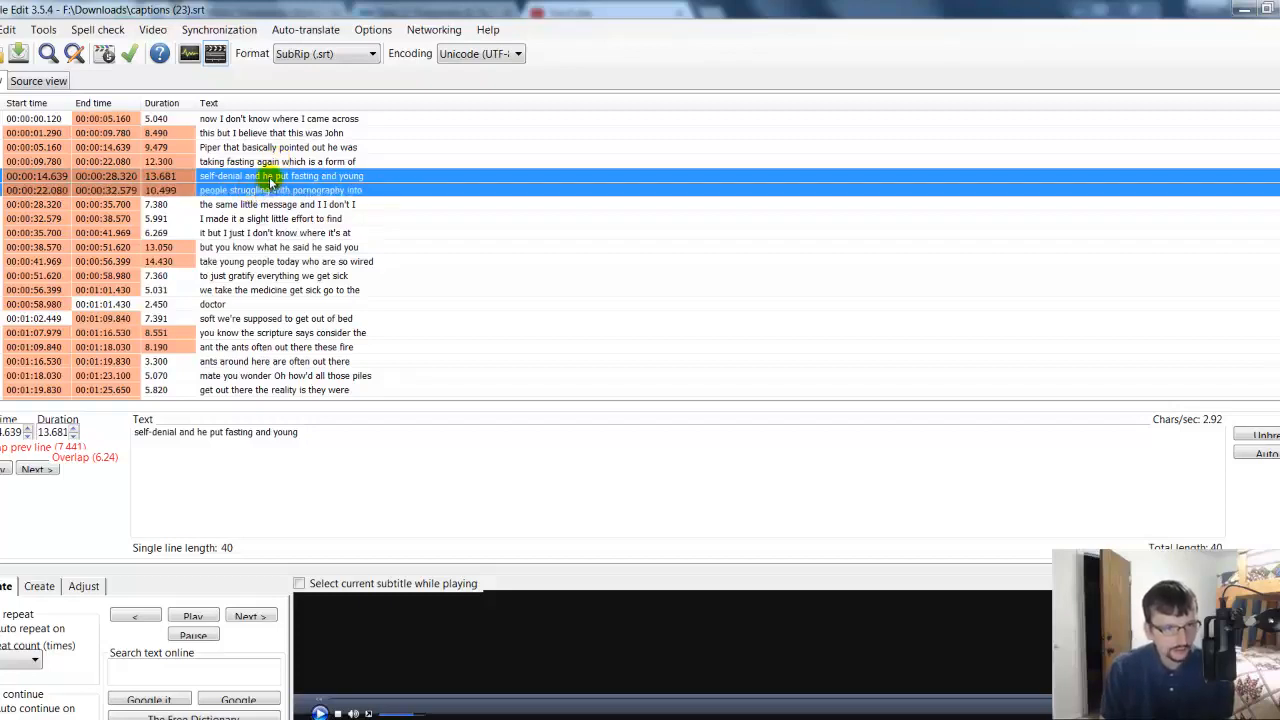
pyautogui.rightClick(270, 180)
pyautogui.click(229, 260)
# Merge the subtitle lines "we take the medicine get sick go to the" and "doctor", and unbreak the merged text into a single line
pyautogui.click(234, 290)
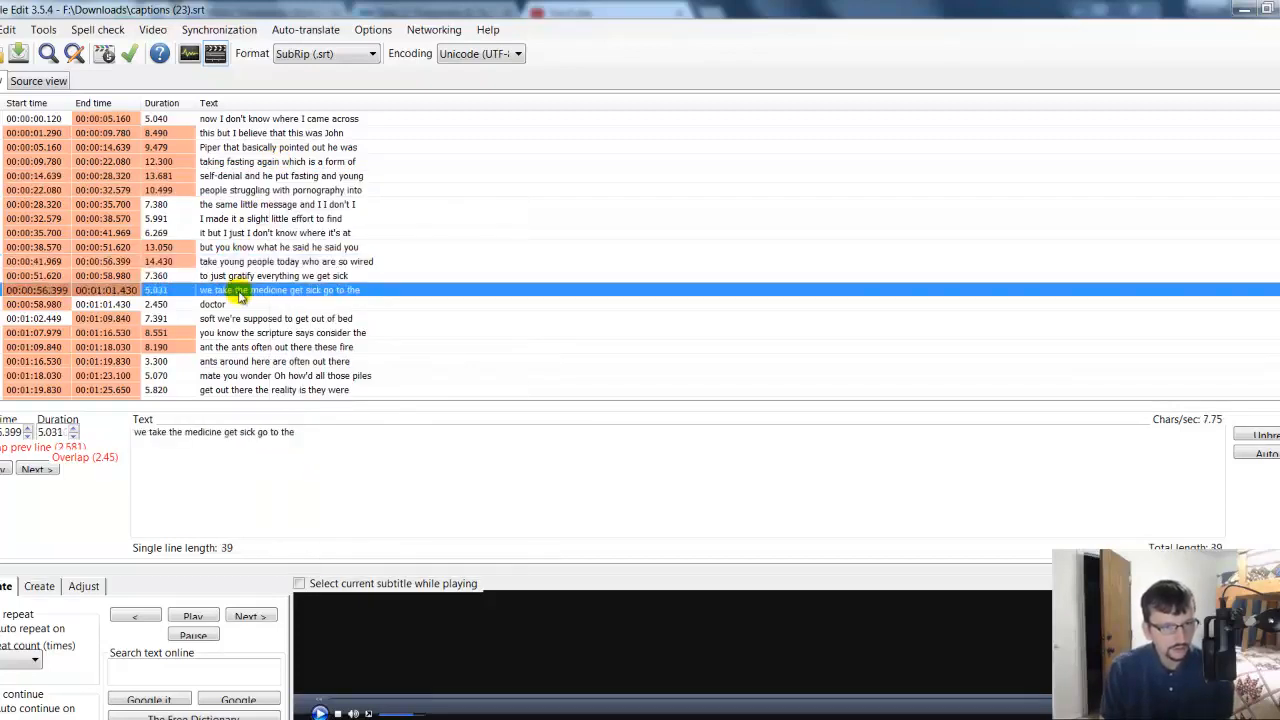
pyautogui.keyDown('shift'); pyautogui.click(213, 306); pyautogui.keyUp('shift')
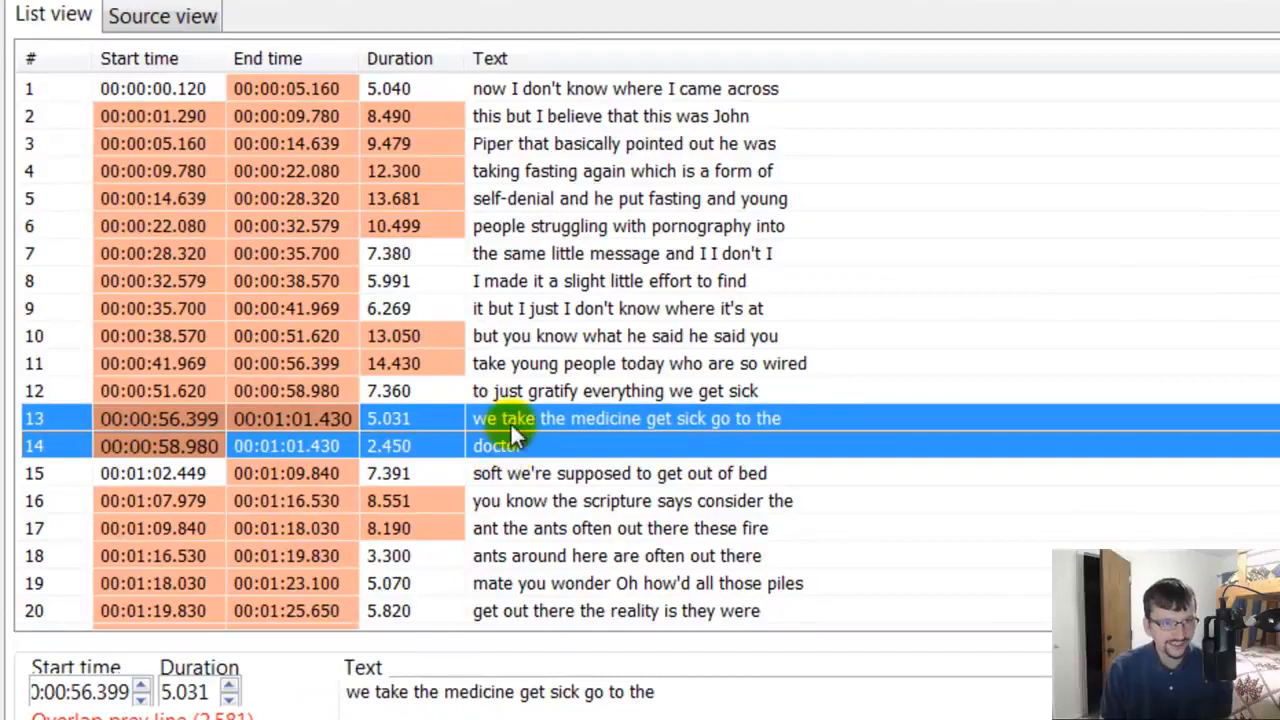
pyautogui.rightClick(513, 422)
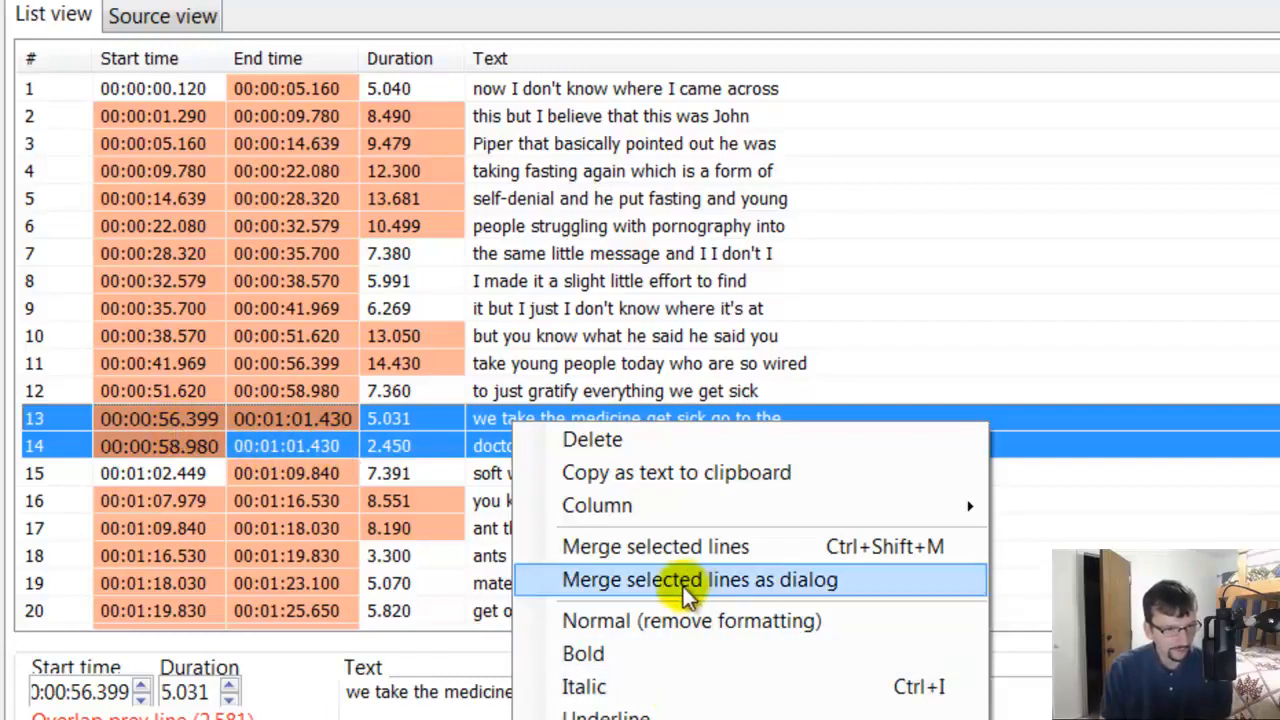
pyautogui.click(683, 545)
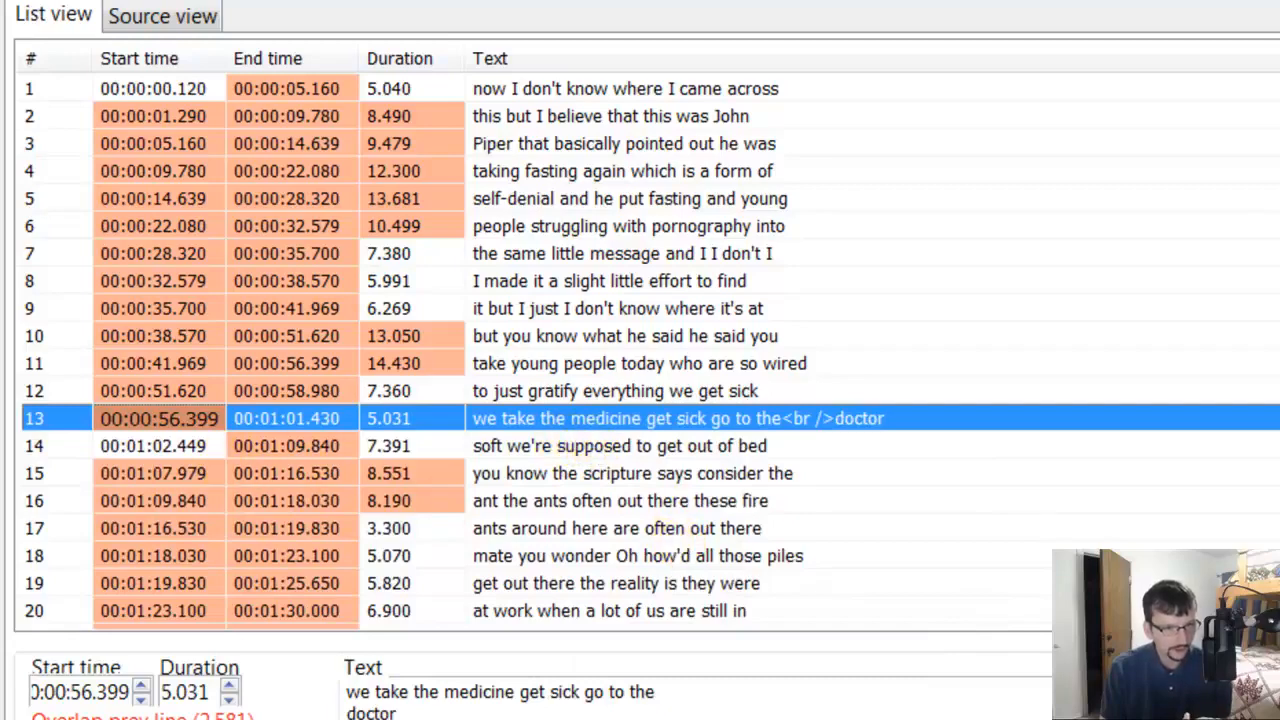
pyautogui.click(1160, 692)
pyautogui.click(680, 456)
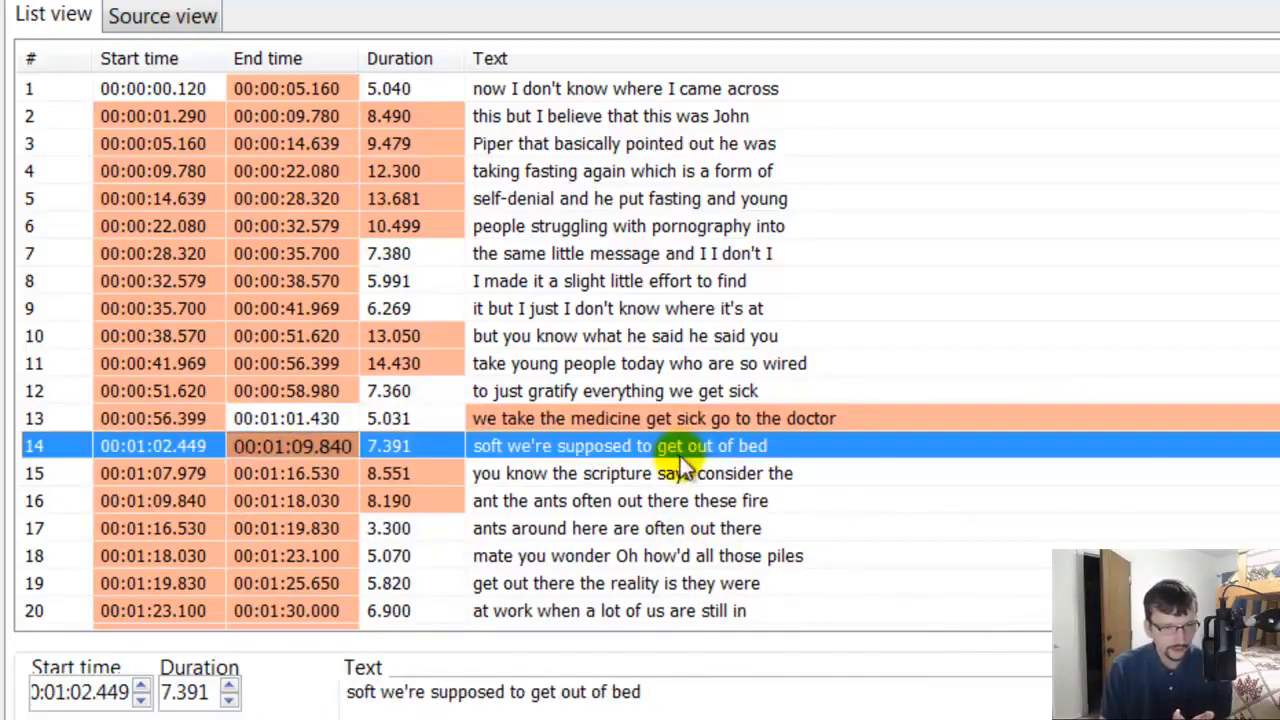
pyautogui.click(801, 413)
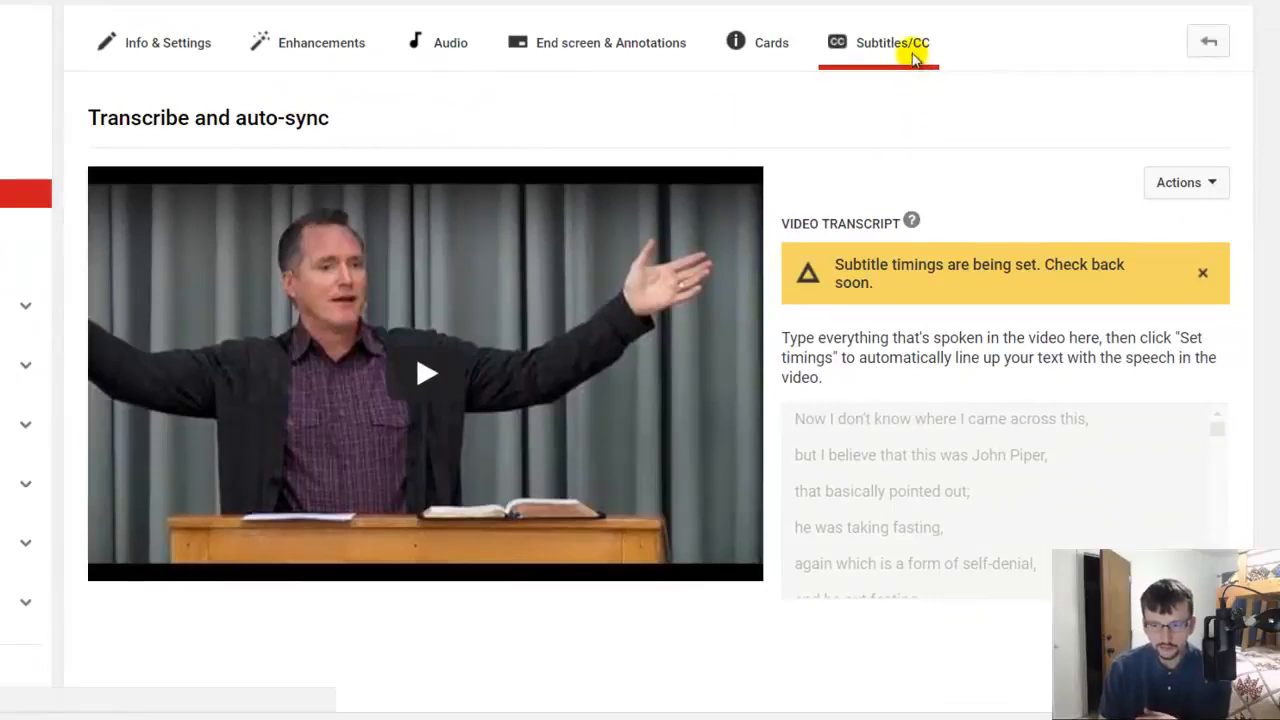
# Switch back to the YouTube subtitles page, open the English draft and look through its automatically timed captions
pyautogui.click(908, 62)
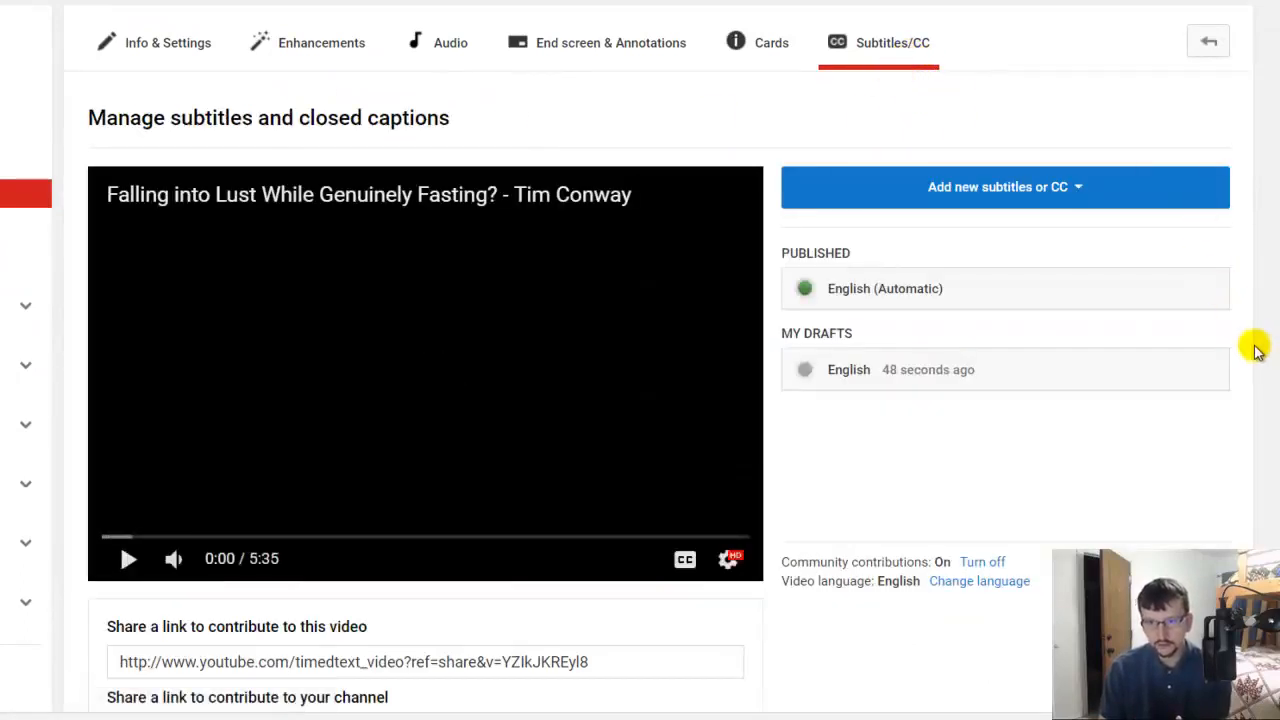
pyautogui.click(1037, 392)
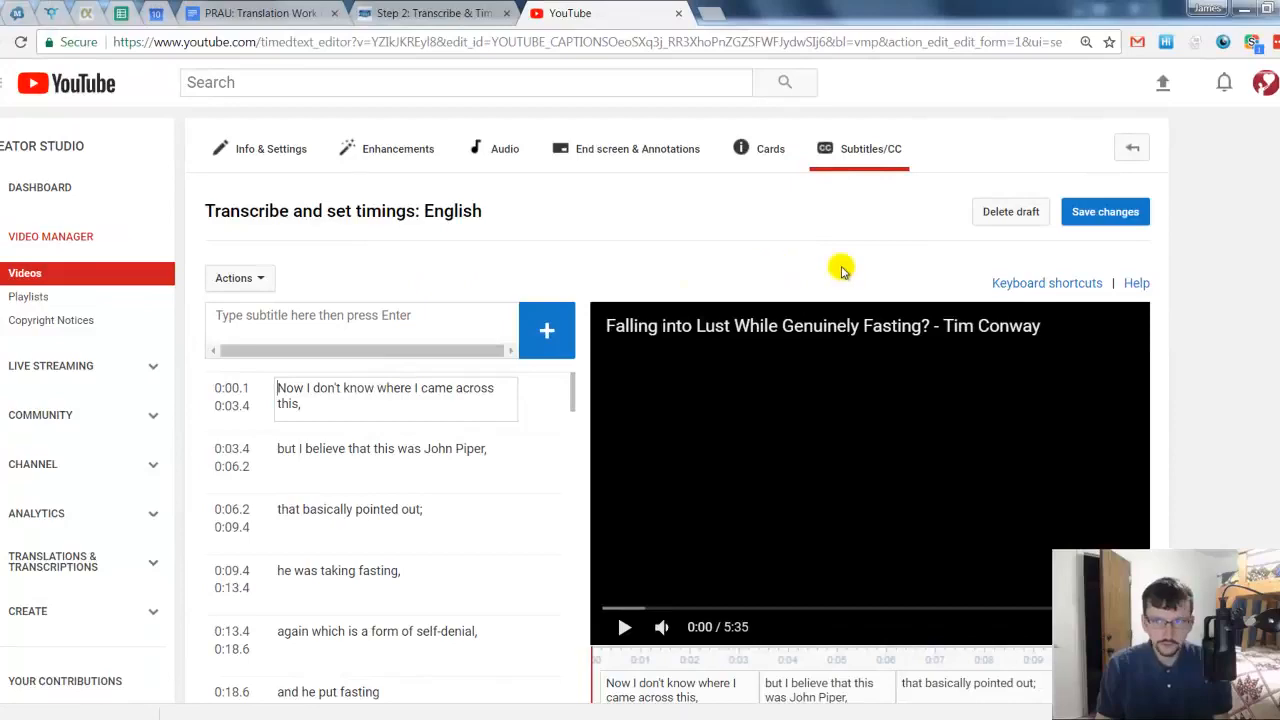
pyautogui.scroll(-4, 1274, 408)
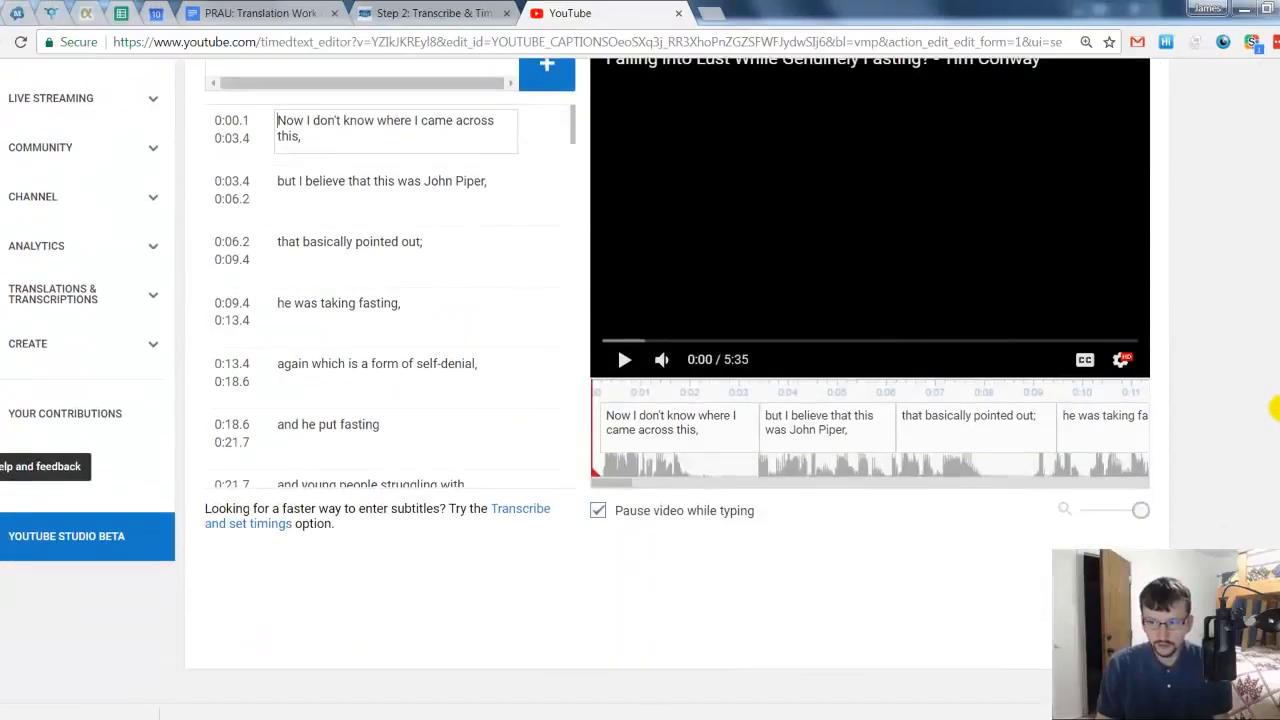
pyautogui.scroll(2, 1274, 408)
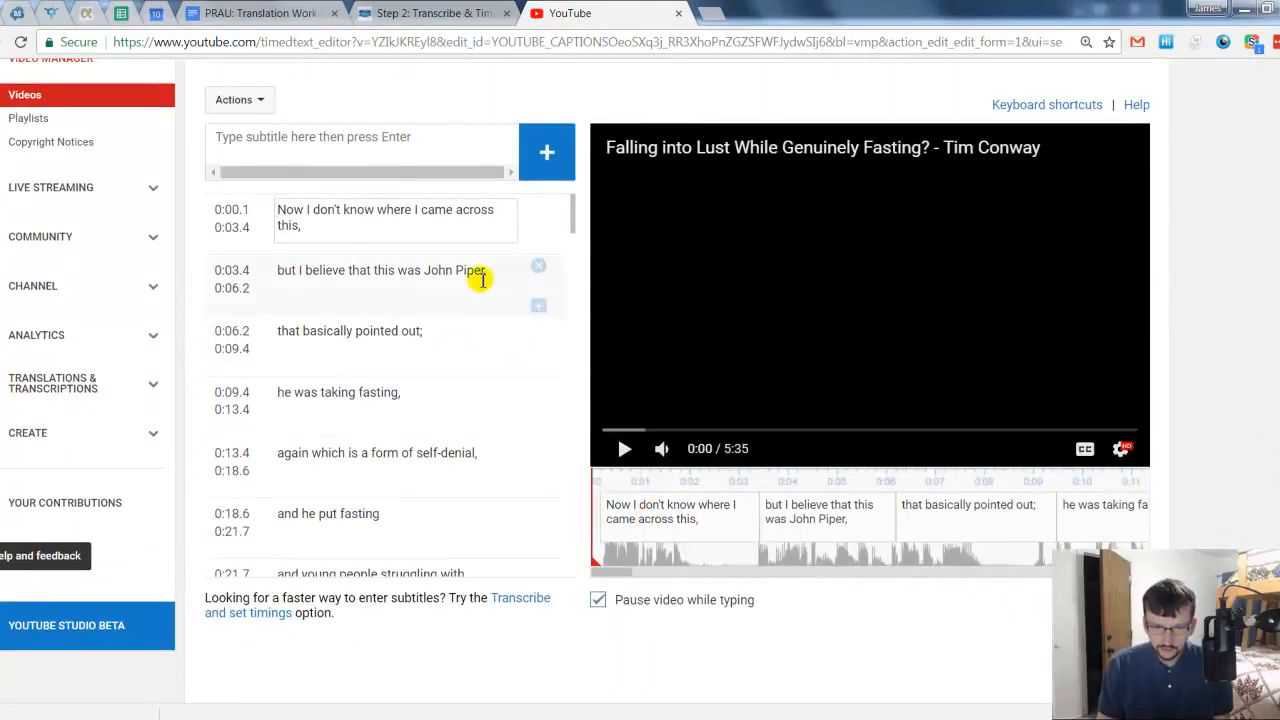
pyautogui.scroll(-2, 438, 410)
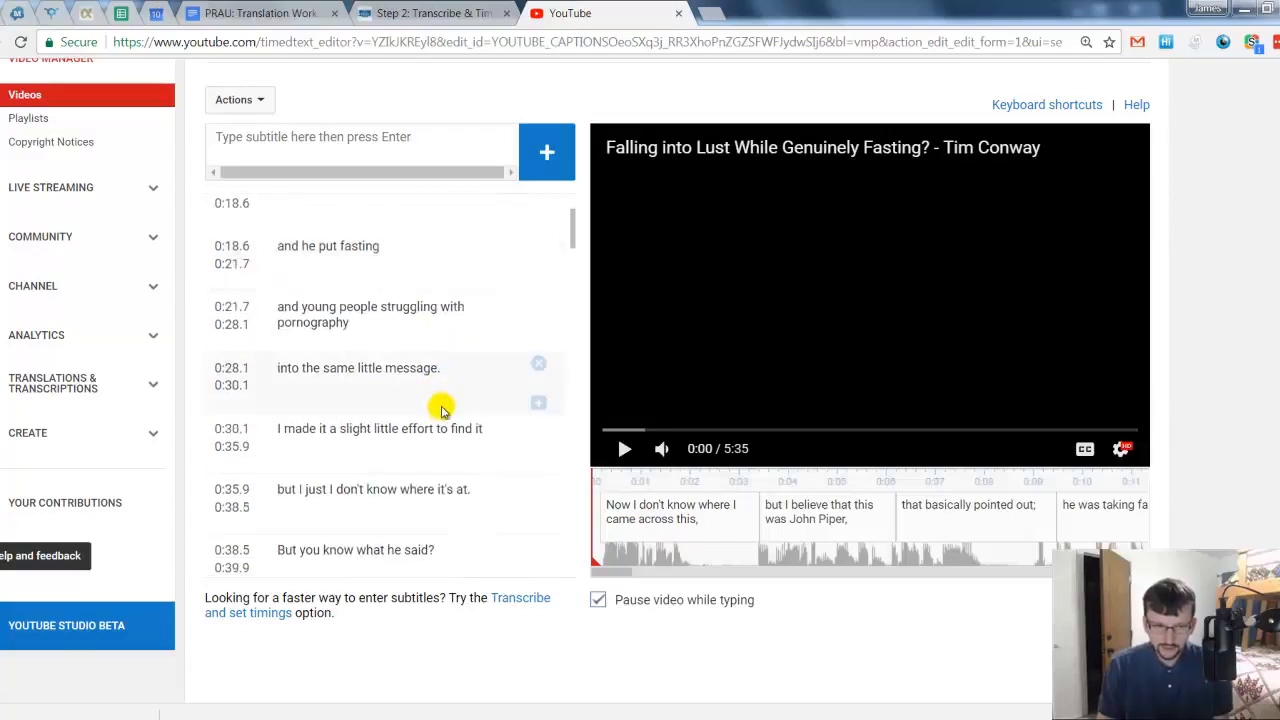
pyautogui.scroll(-4, 443, 420)
pyautogui.scroll(-8, 446, 428)
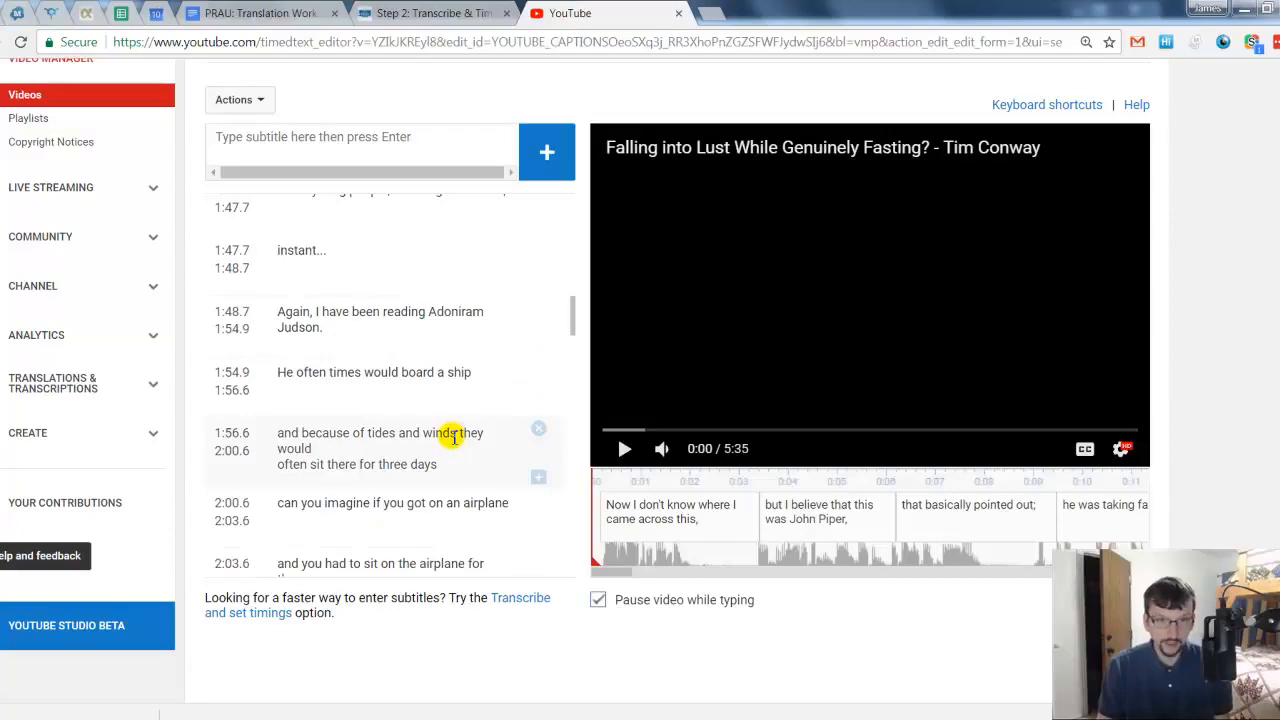
pyautogui.moveTo(622, 572)
pyautogui.mouseDown()
pyautogui.moveTo(769, 577)
pyautogui.moveTo(611, 573)
pyautogui.mouseUp()
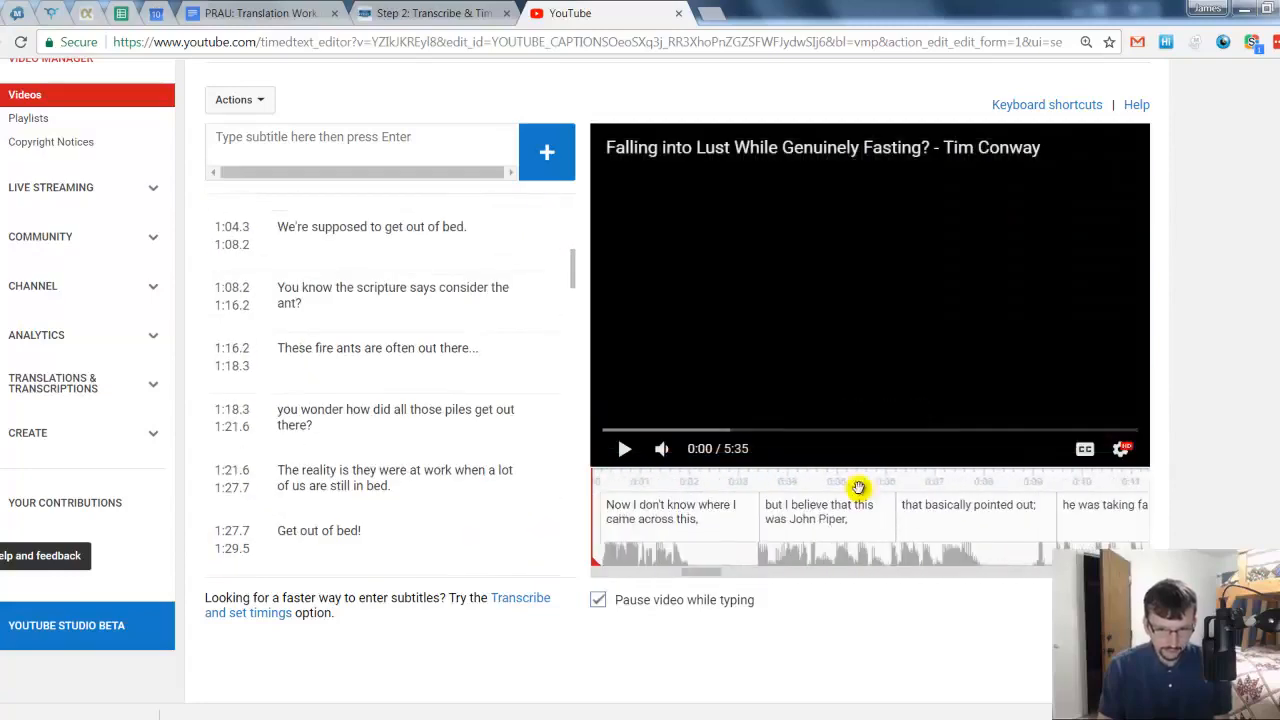
# Set the video's playback speed to 1.5 and turn on its captions
pyautogui.click(1120, 449)
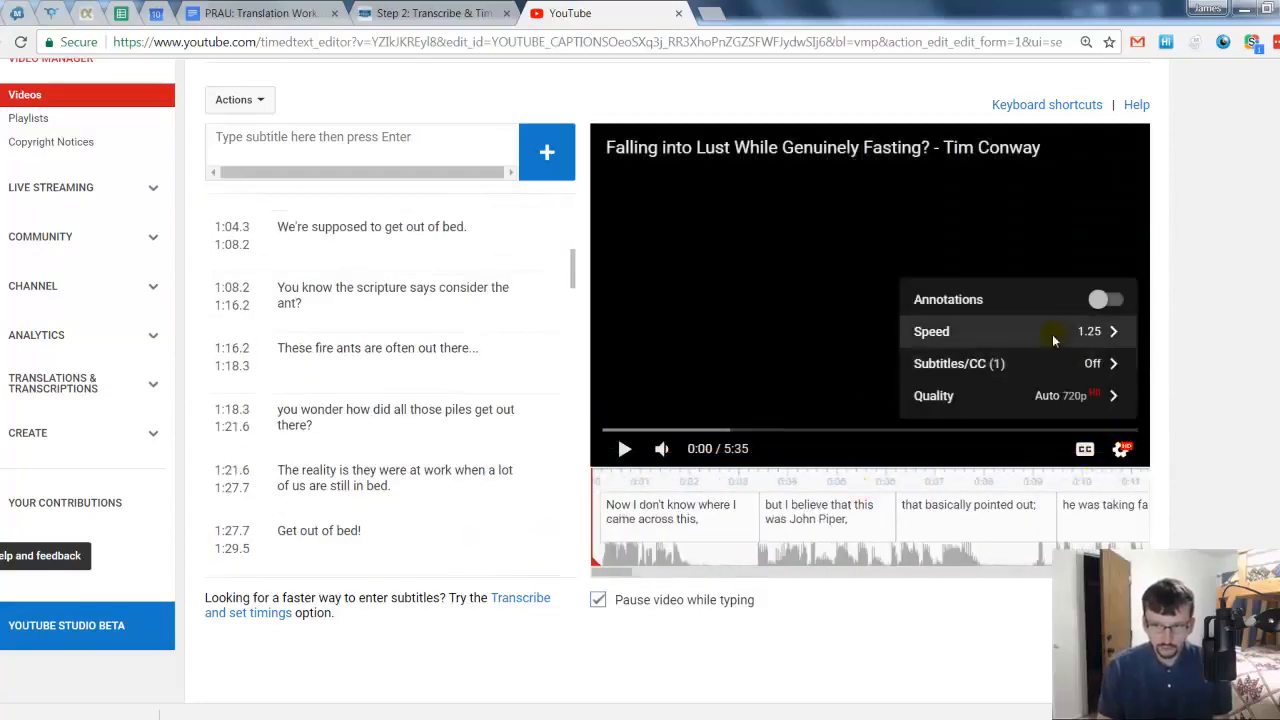
pyautogui.click(1053, 338)
pyautogui.click(1078, 404)
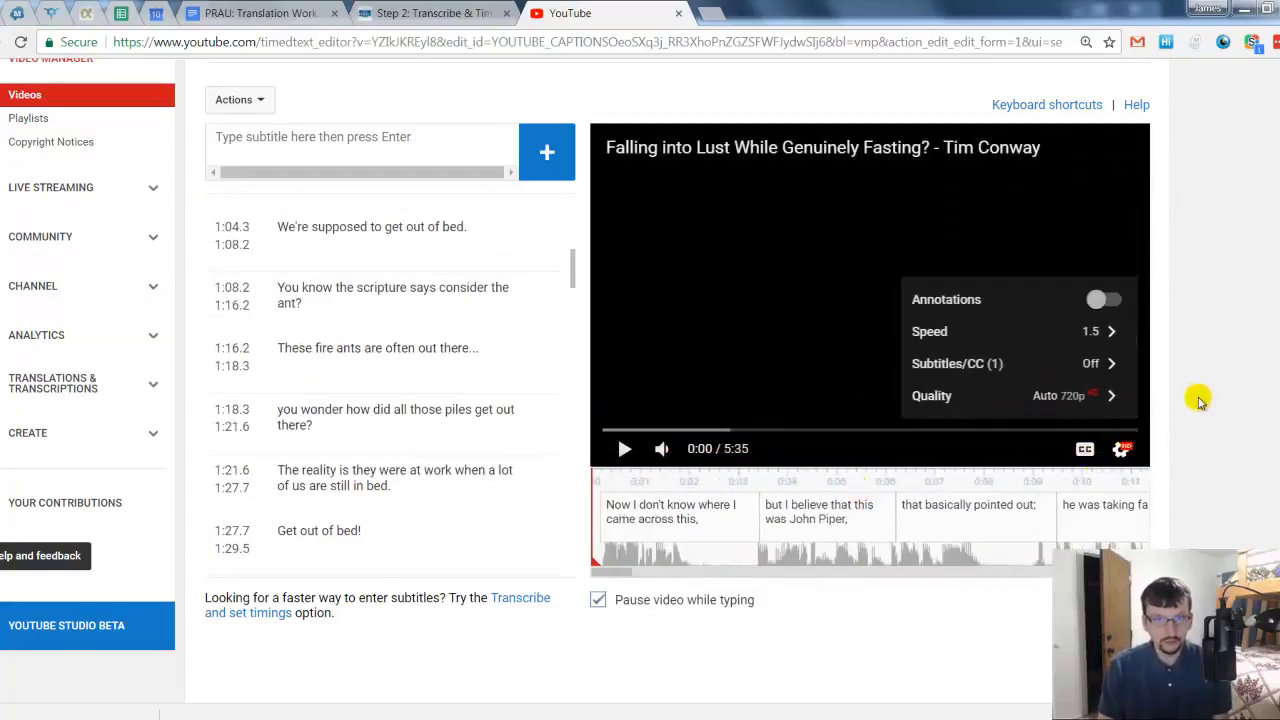
pyautogui.click(1222, 410)
pyautogui.scroll(1, 1100, 470)
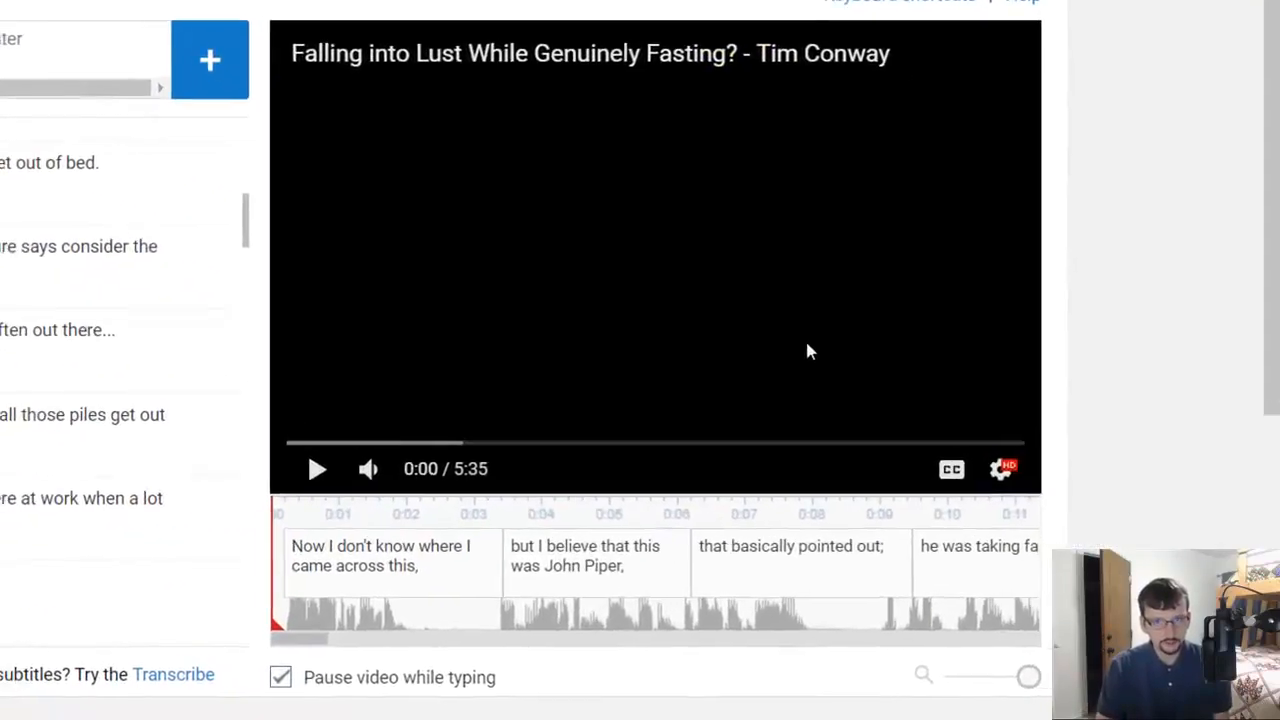
pyautogui.click(940, 440)
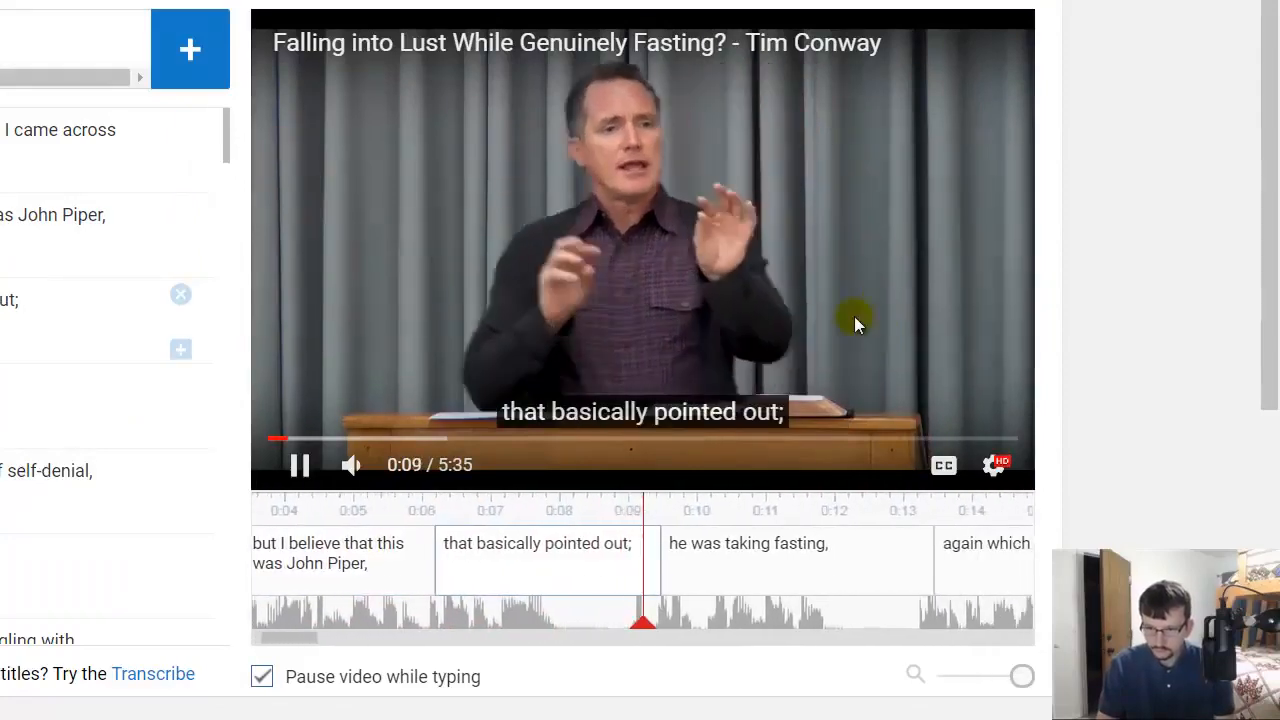
# Pause the video and move the boundary between "that basically pointed out;" and "he was taking fasting," to 0:09.2
pyautogui.click(806, 316)
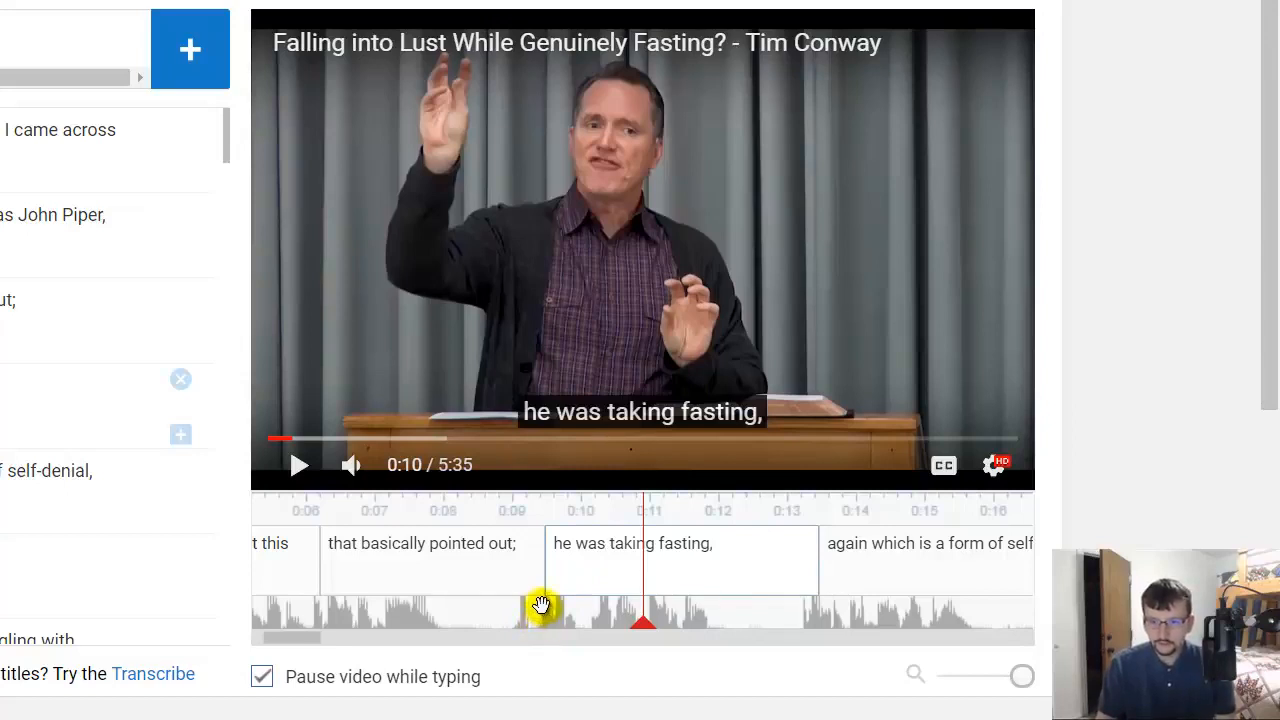
pyautogui.moveTo(543, 566)
pyautogui.moveTo(543, 566); pyautogui.dragTo(528, 566)
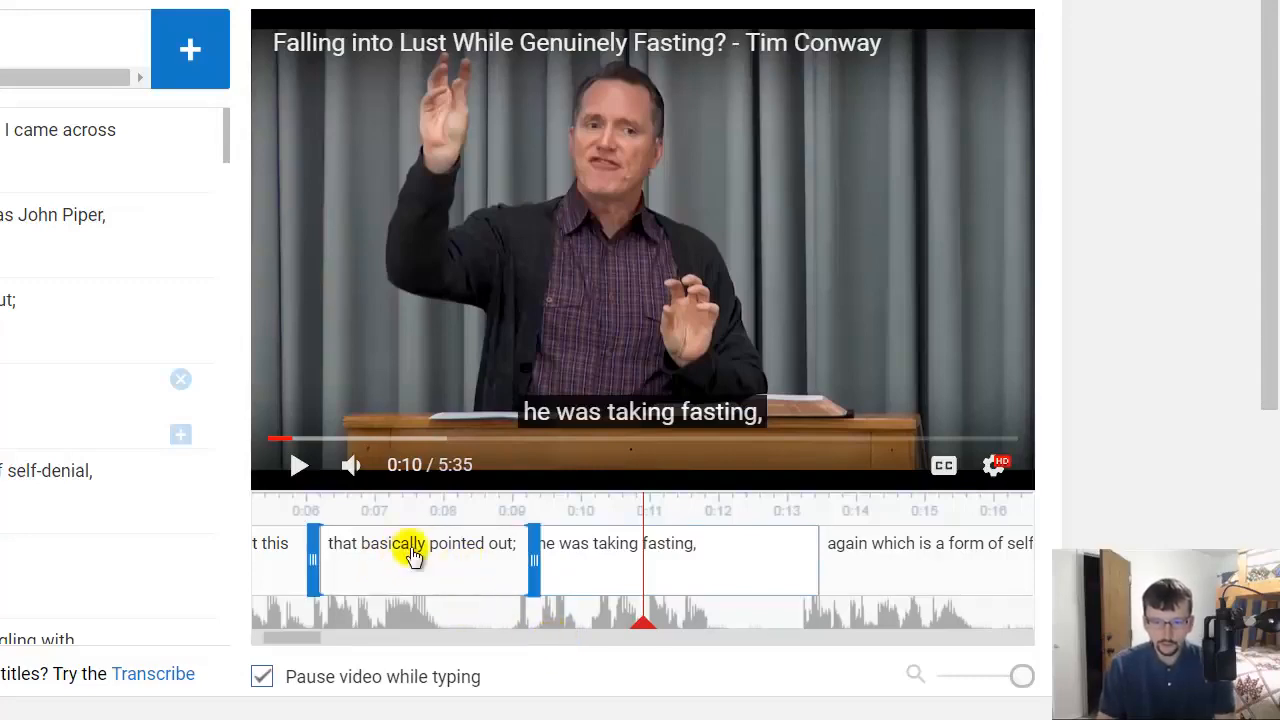
# Play on, start "again which is a form of self-denial," at 0:13.3, and dismiss the Windows prompt, keeping the current color scheme
pyautogui.click(609, 369)
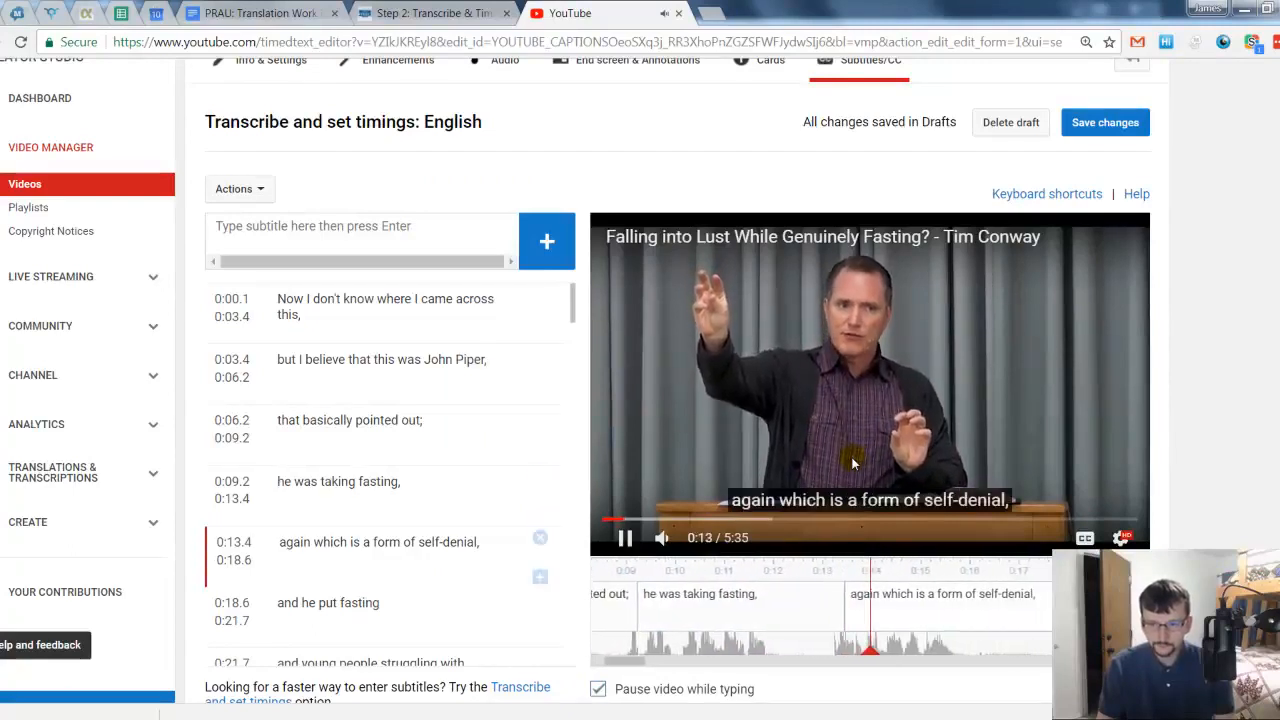
pyautogui.click(808, 650)
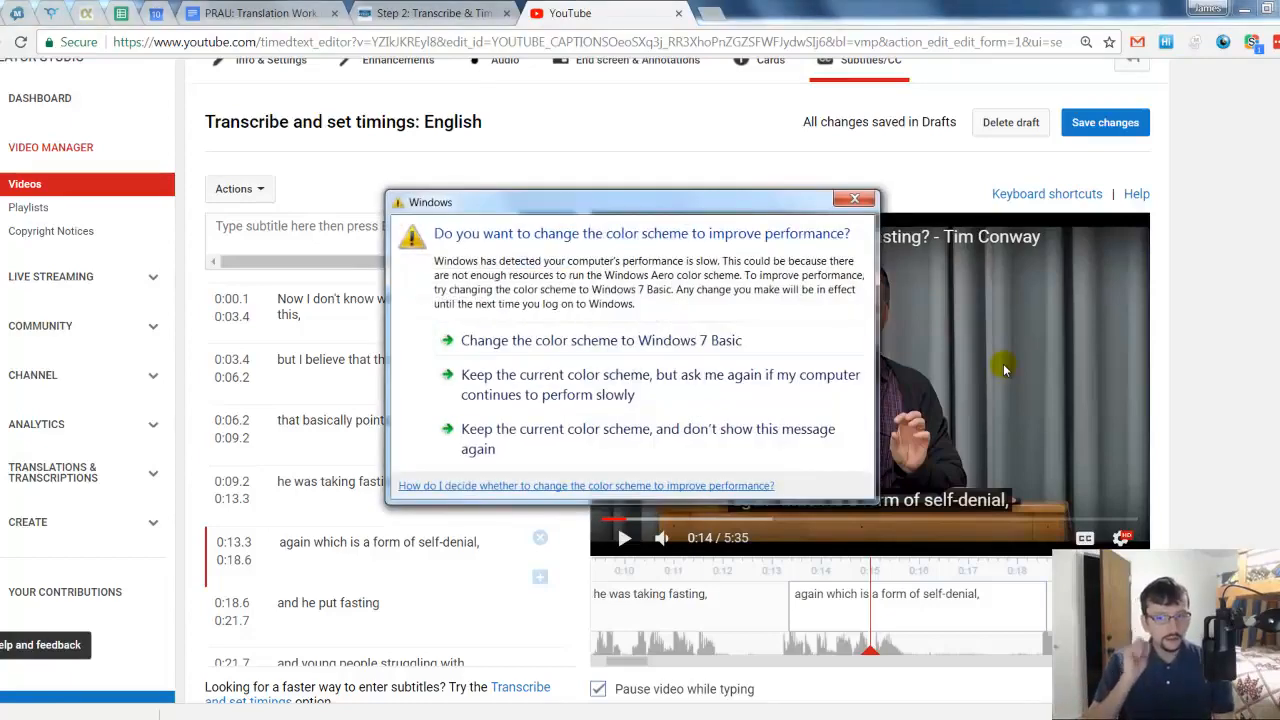
pyautogui.click(627, 381)
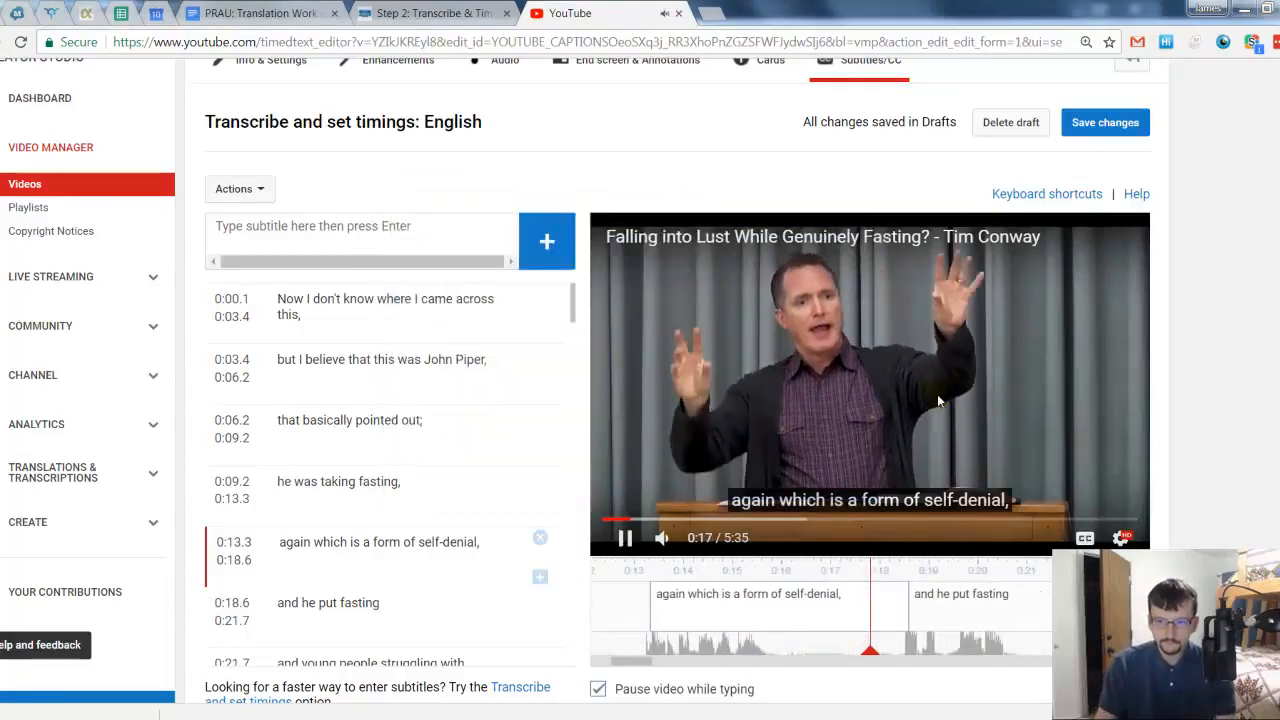
# Move the boundary between "into the same little message." and "I made it a slight little effort to find it" to 0:32.2
pyautogui.click(1024, 427)
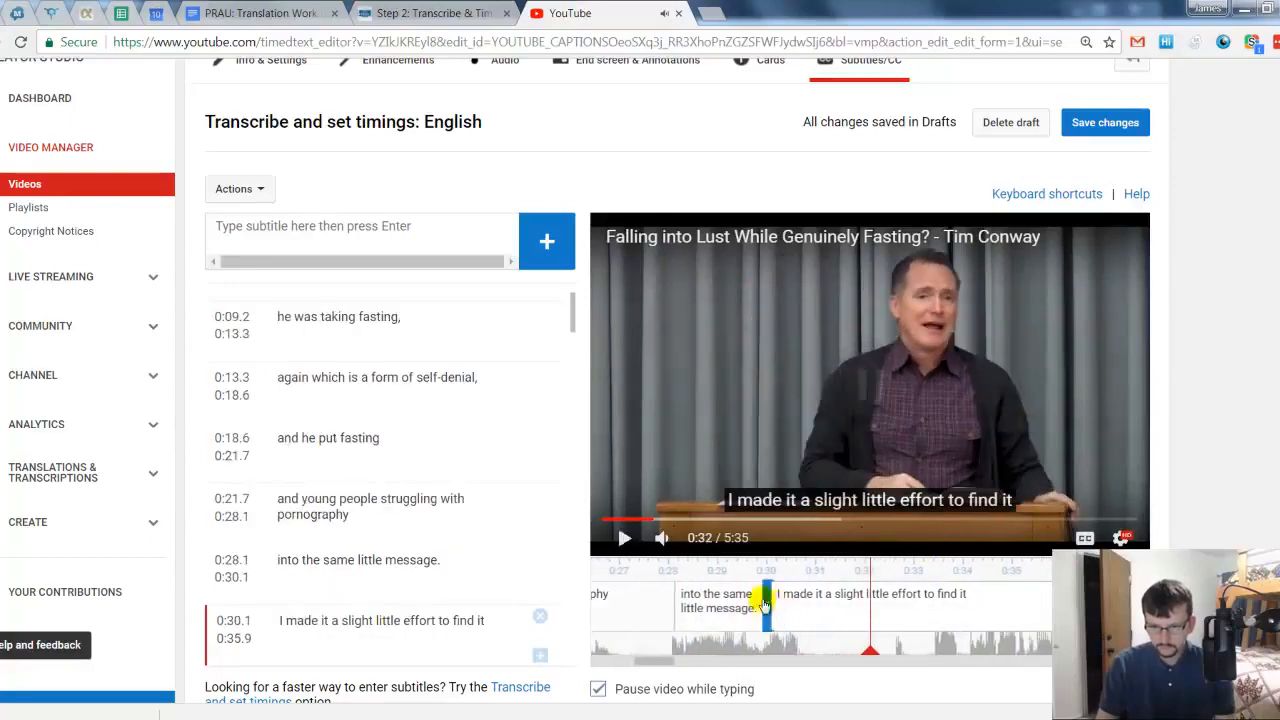
pyautogui.moveTo(765, 603); pyautogui.dragTo(775, 600)
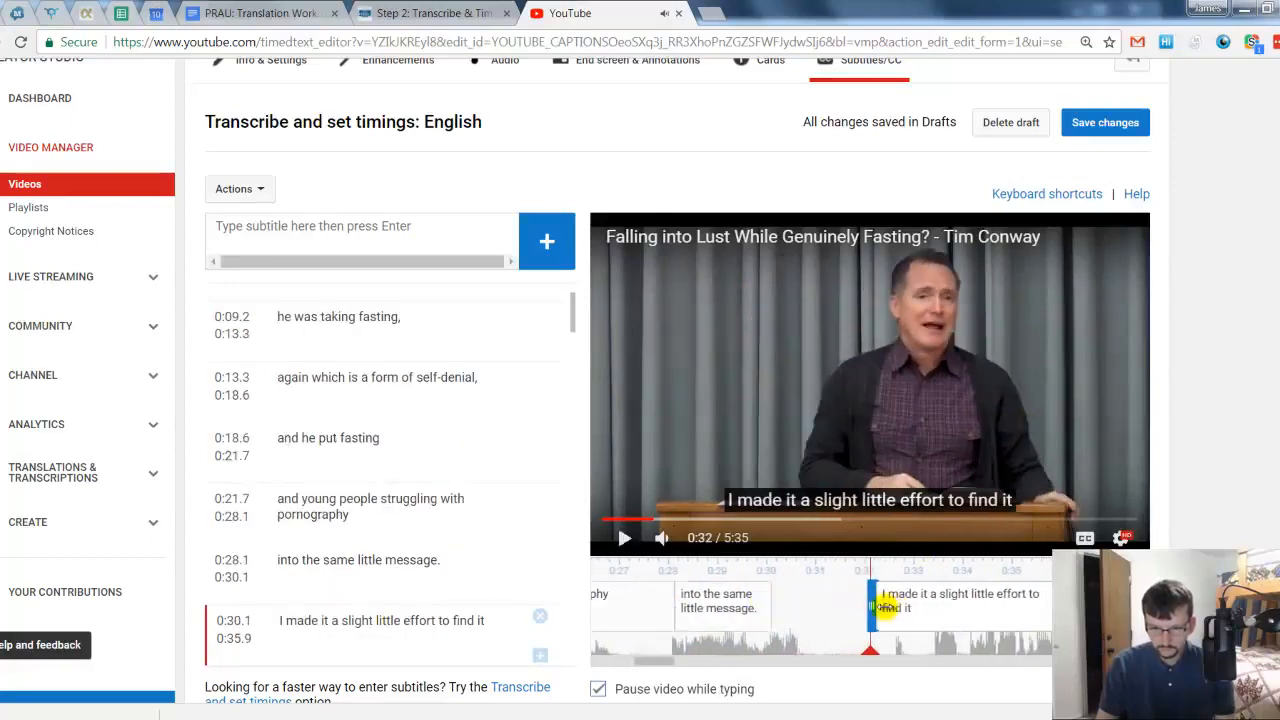
pyautogui.moveTo(886, 605); pyautogui.dragTo(902, 605)
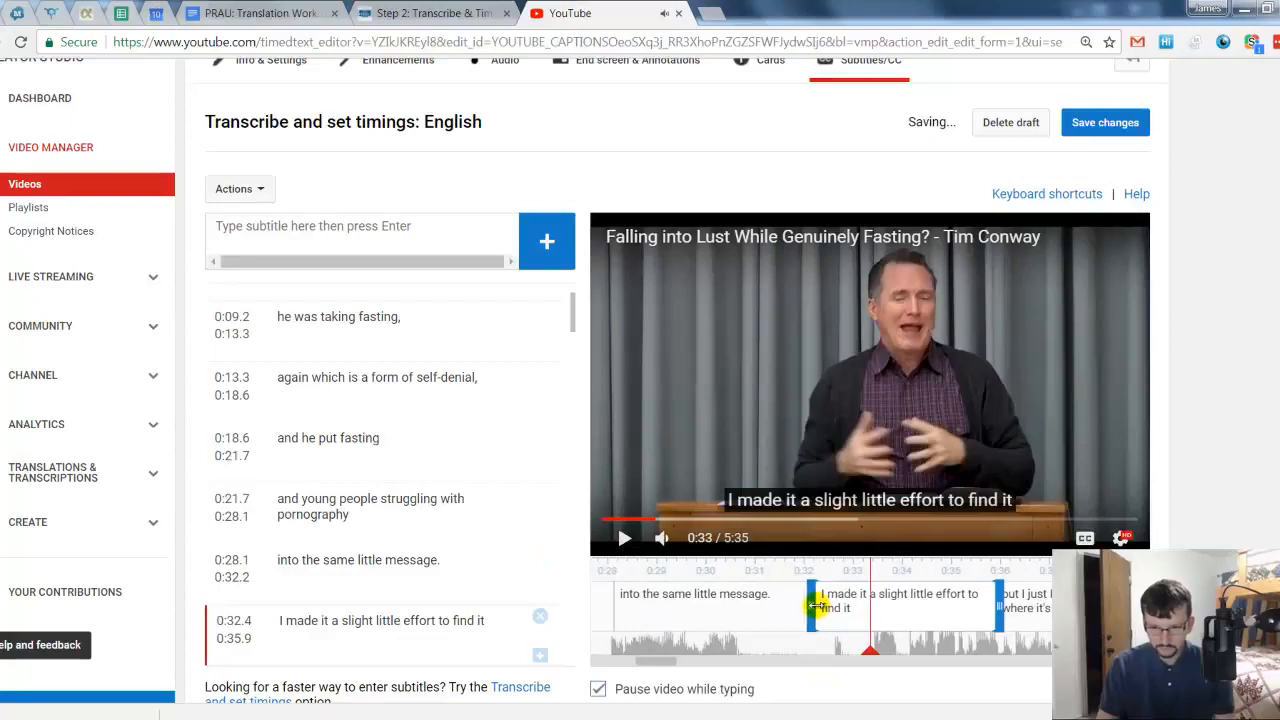
# Play on and retime "But you know what he said?" to run from 0:39.4 to 0:41.5, with the neighbouring captions meeting those times
pyautogui.click(833, 398)
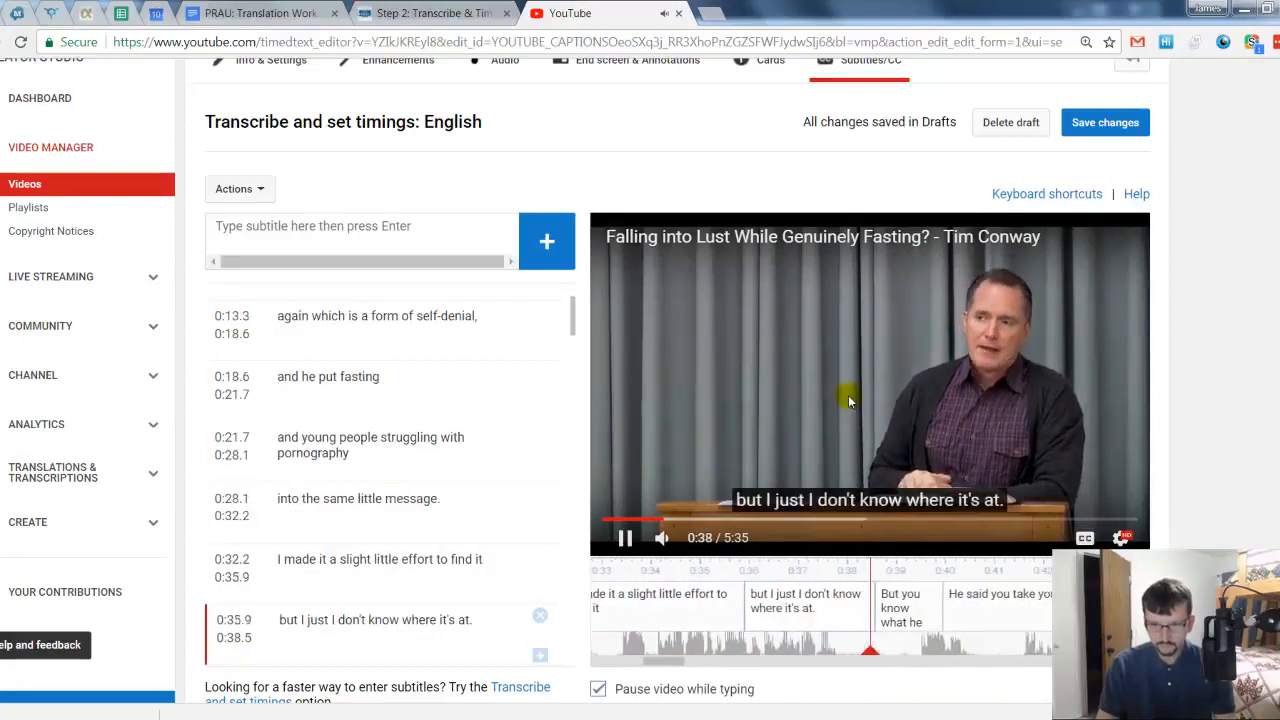
pyautogui.click(808, 606)
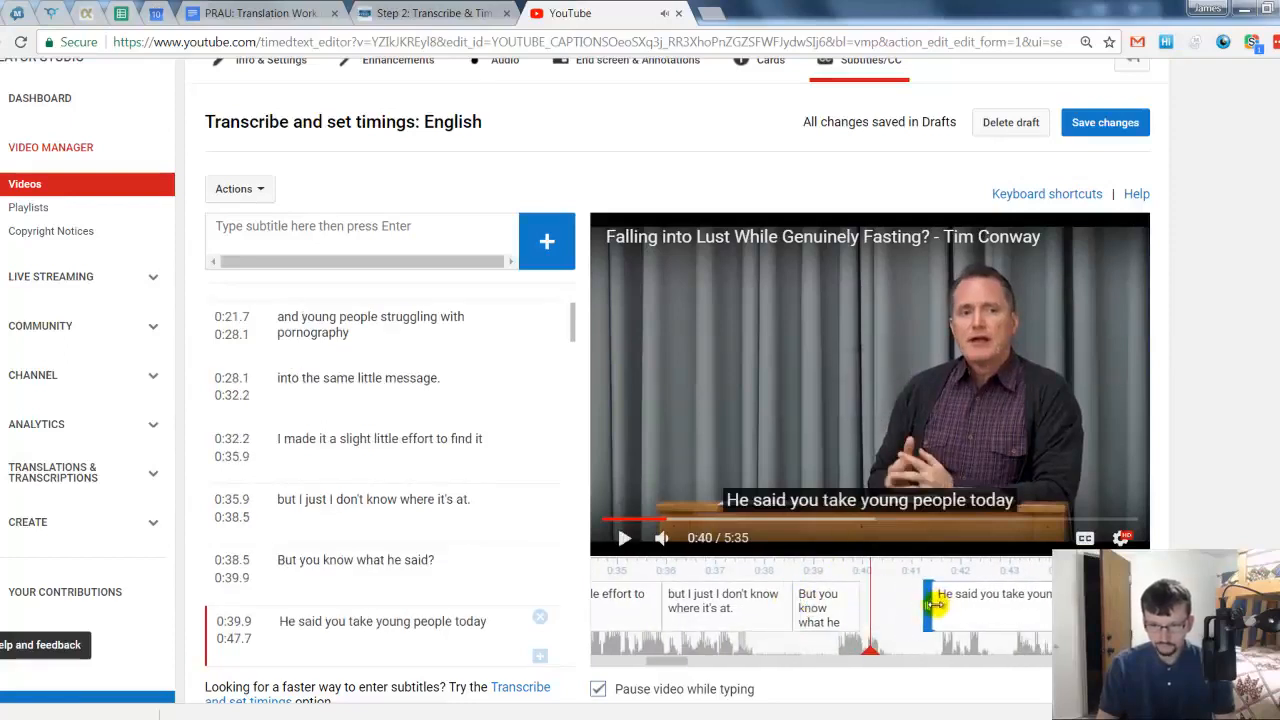
pyautogui.moveTo(933, 604); pyautogui.dragTo(942, 604)
pyautogui.click(860, 608)
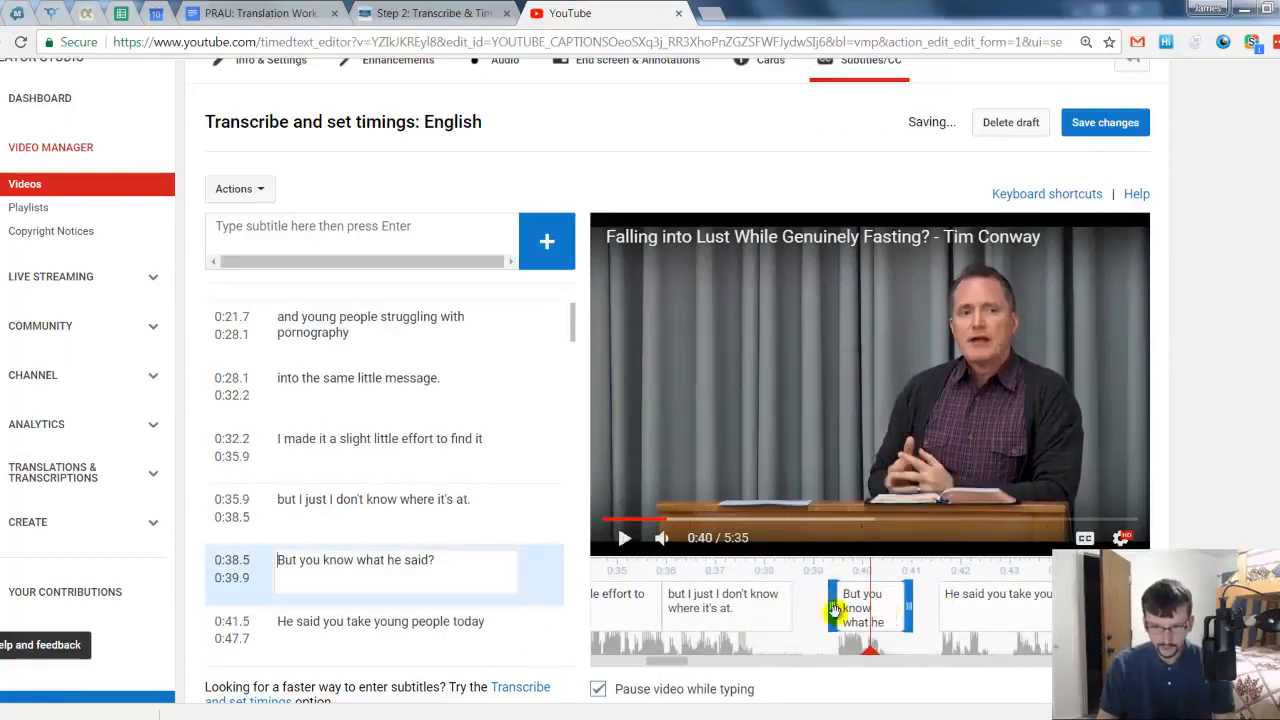
pyautogui.click(793, 605)
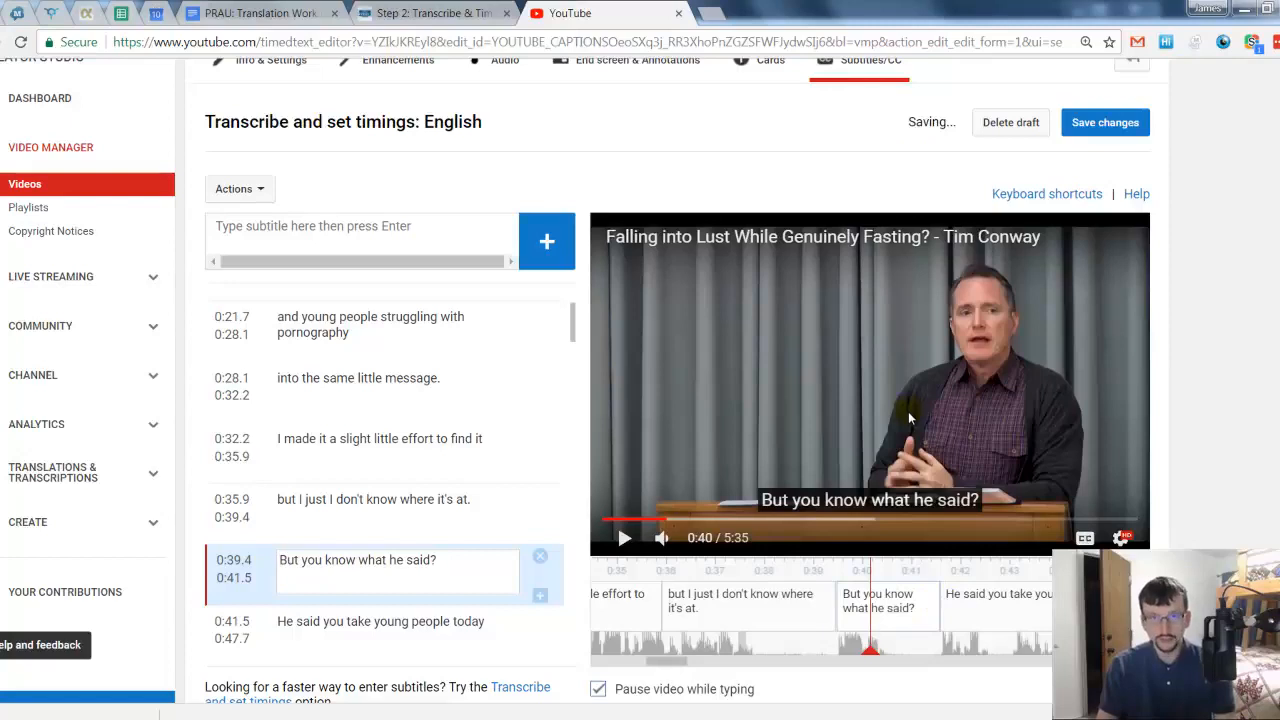
# Play on briefly, set the video's playback speed to 2, and resume playback
pyautogui.click(990, 406)
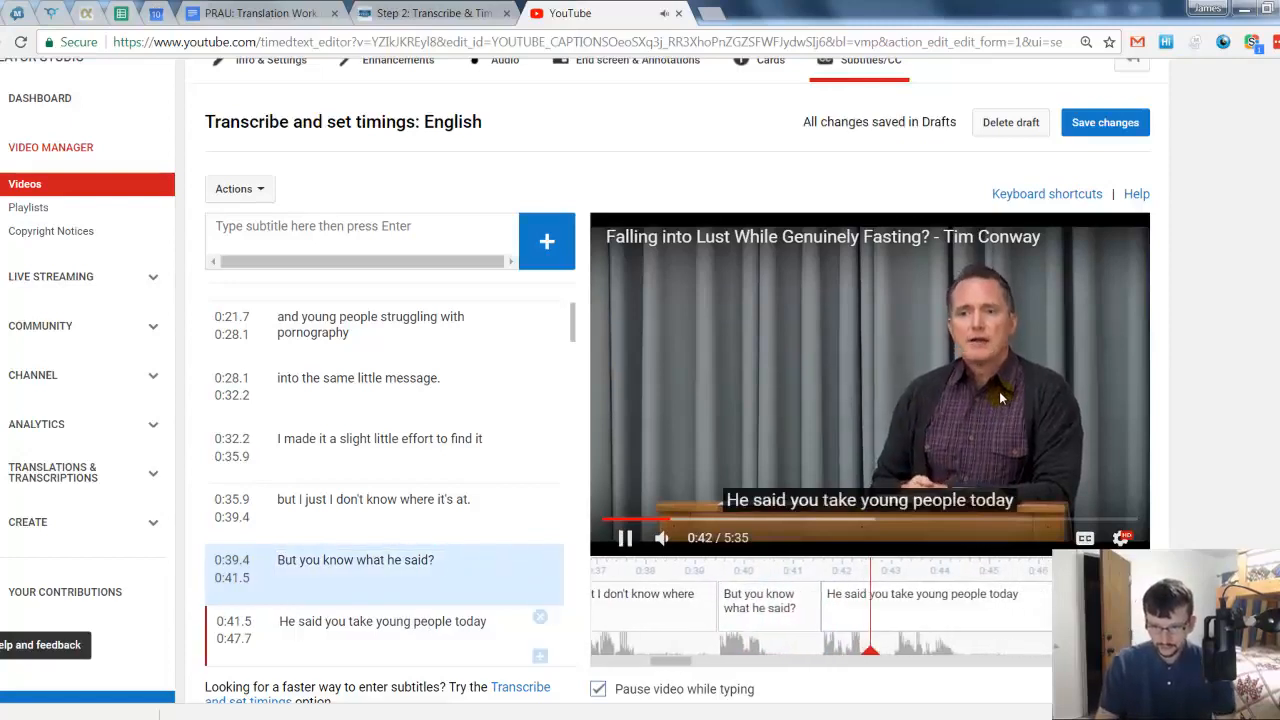
pyautogui.click(999, 397)
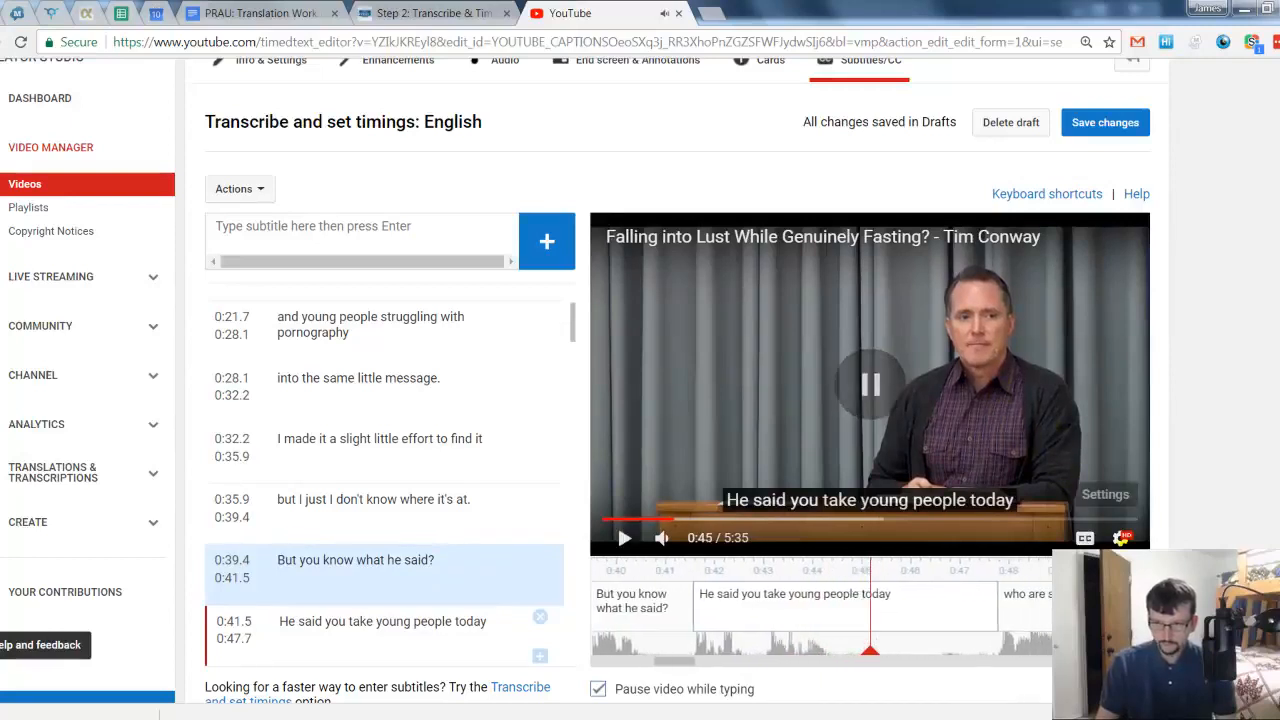
pyautogui.click(1120, 538)
pyautogui.click(1065, 427)
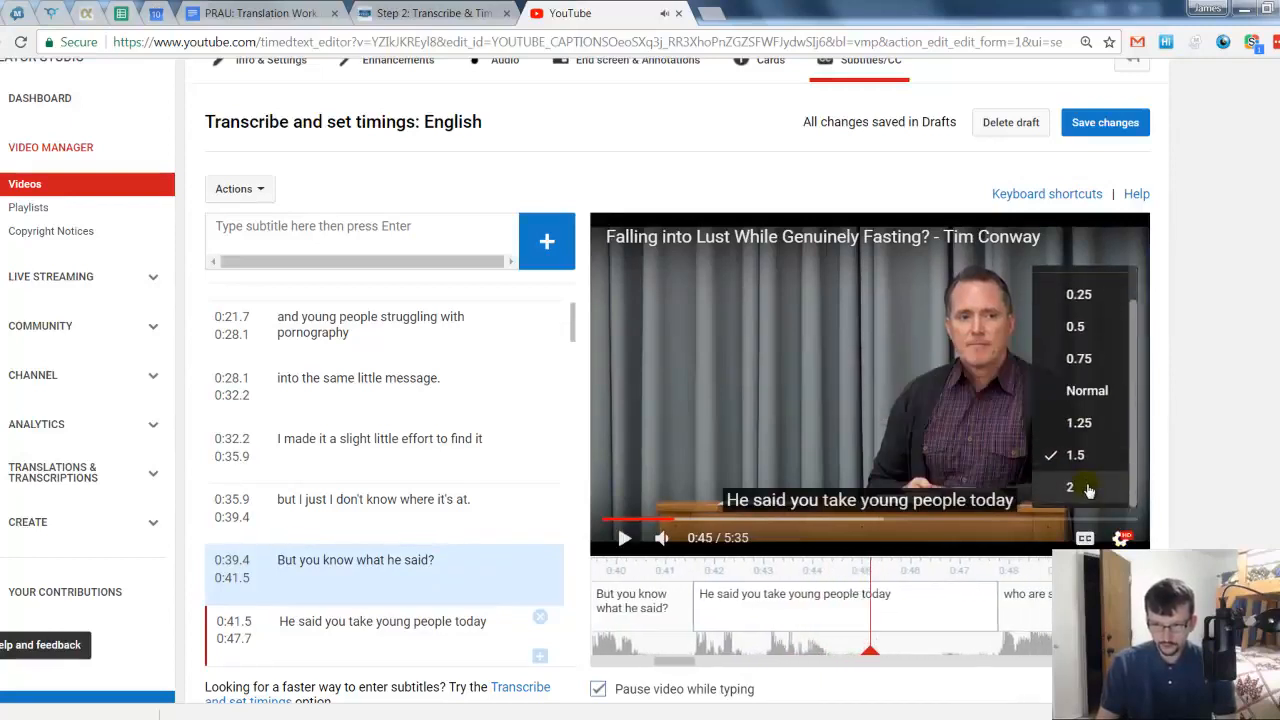
pyautogui.click(1095, 490)
pyautogui.click(1194, 440)
pyautogui.click(962, 380)
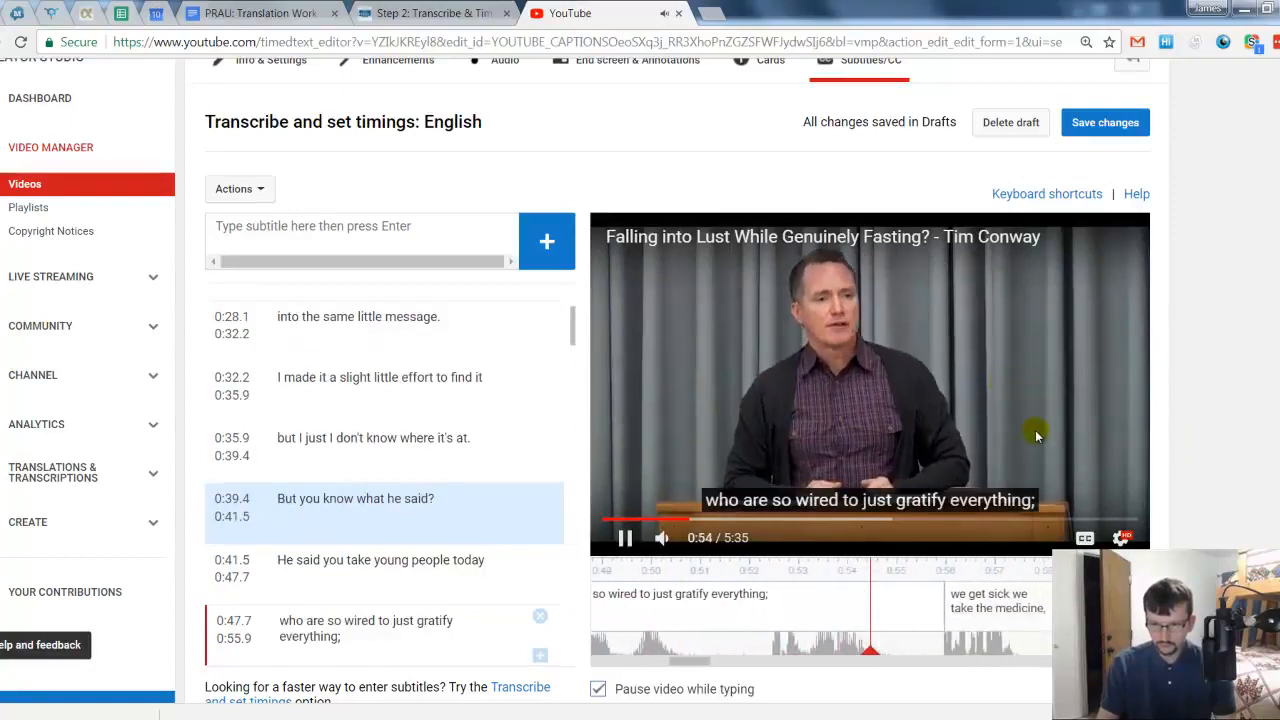
# Start "Soft." at 1:02.7 and retime "We're supposed to get out of bed." to run from 1:06.2 to 1:08.4
pyautogui.click(1000, 382)
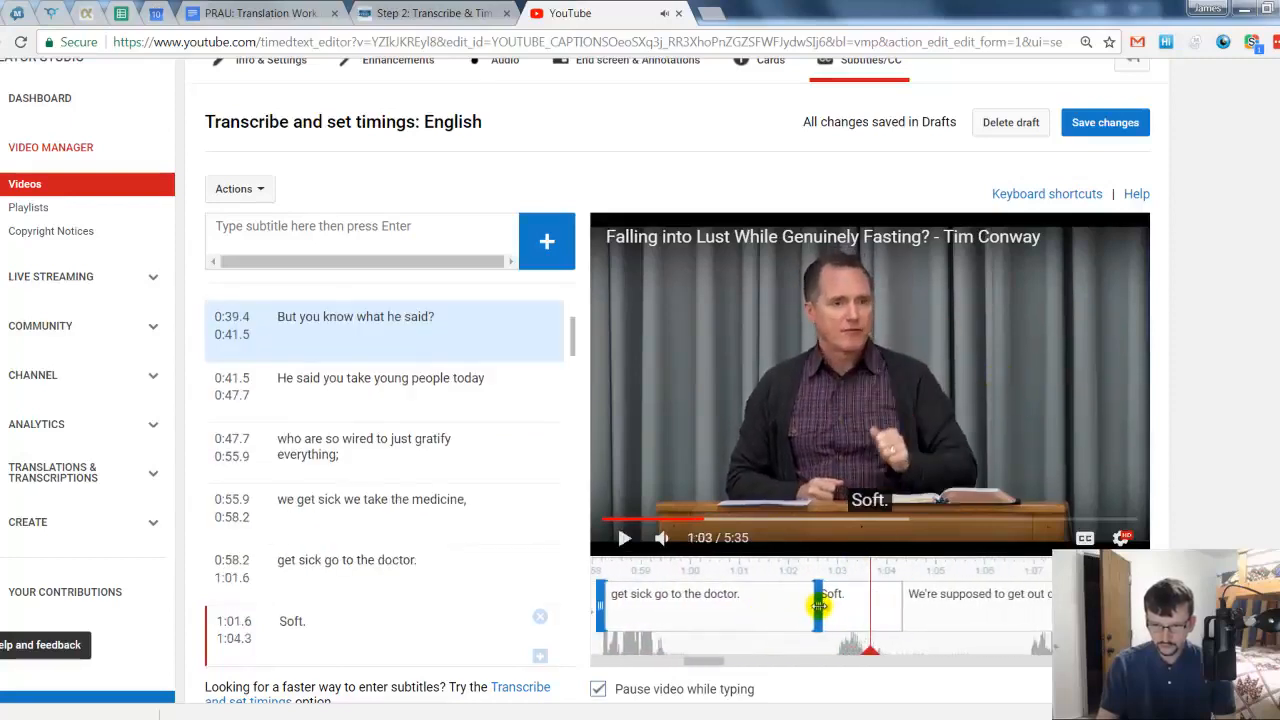
pyautogui.click(841, 391)
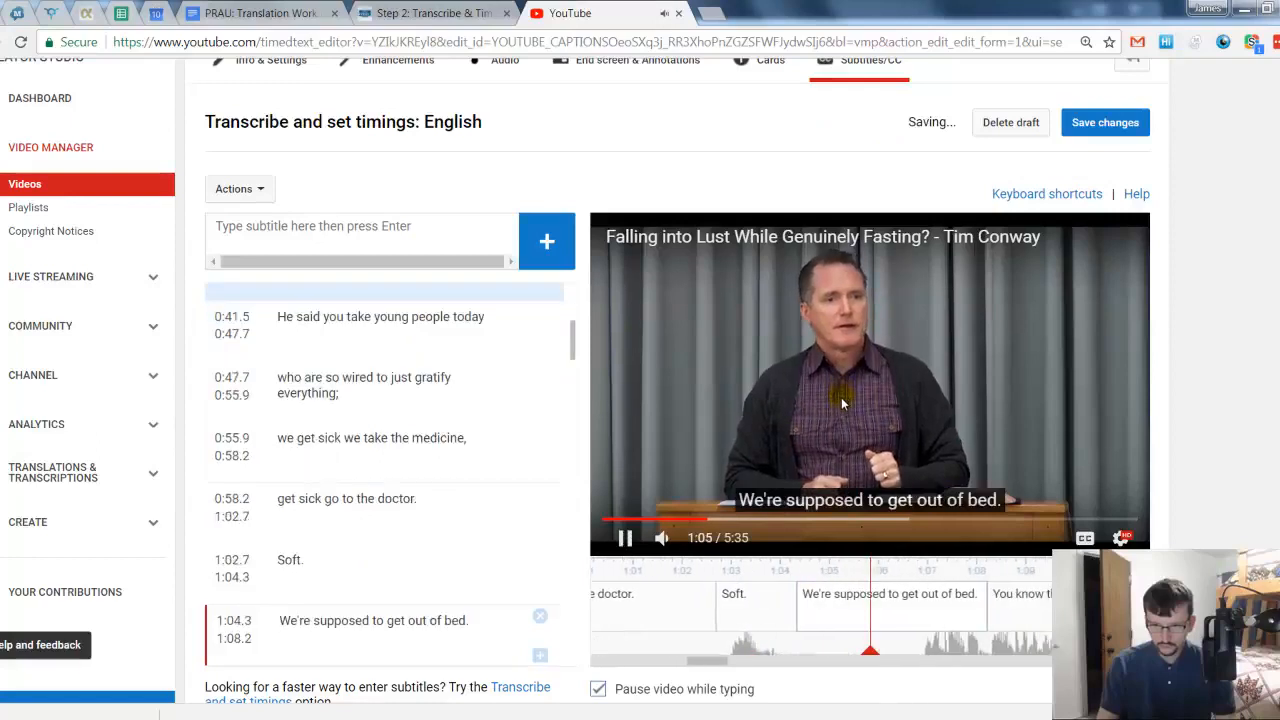
pyautogui.click(841, 397)
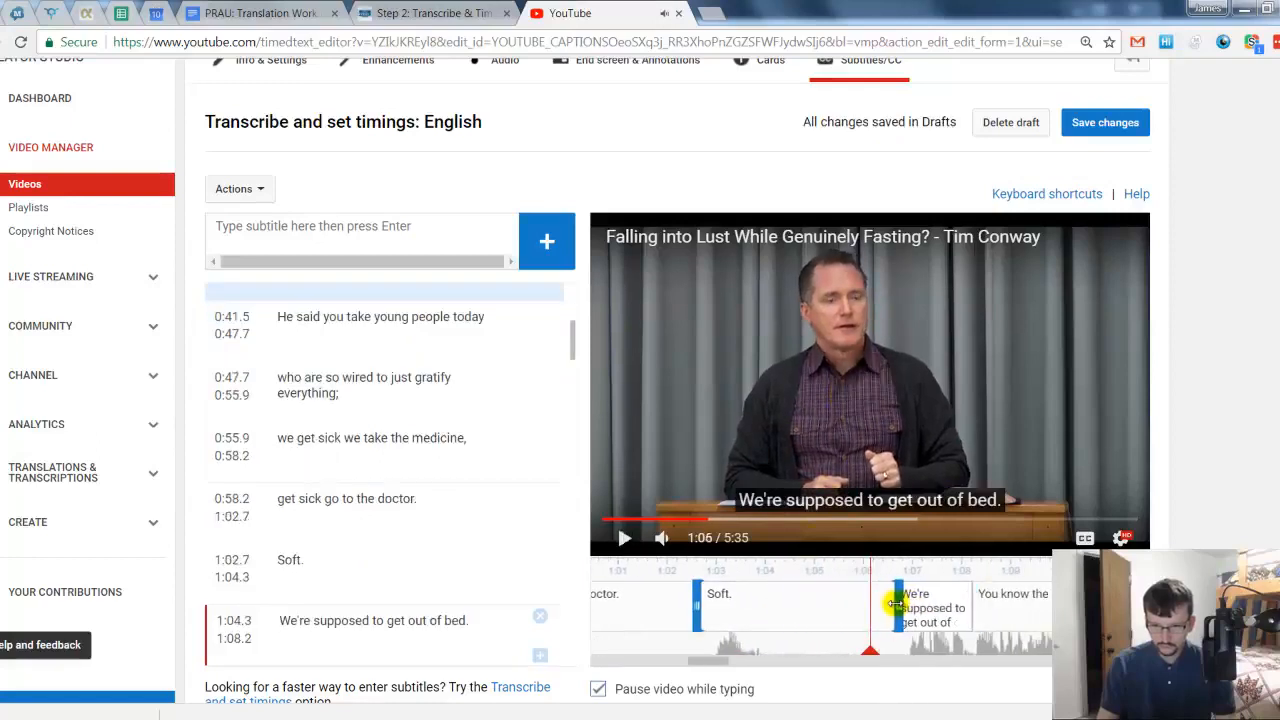
pyautogui.moveTo(890, 604); pyautogui.dragTo(891, 604)
pyautogui.click(863, 406)
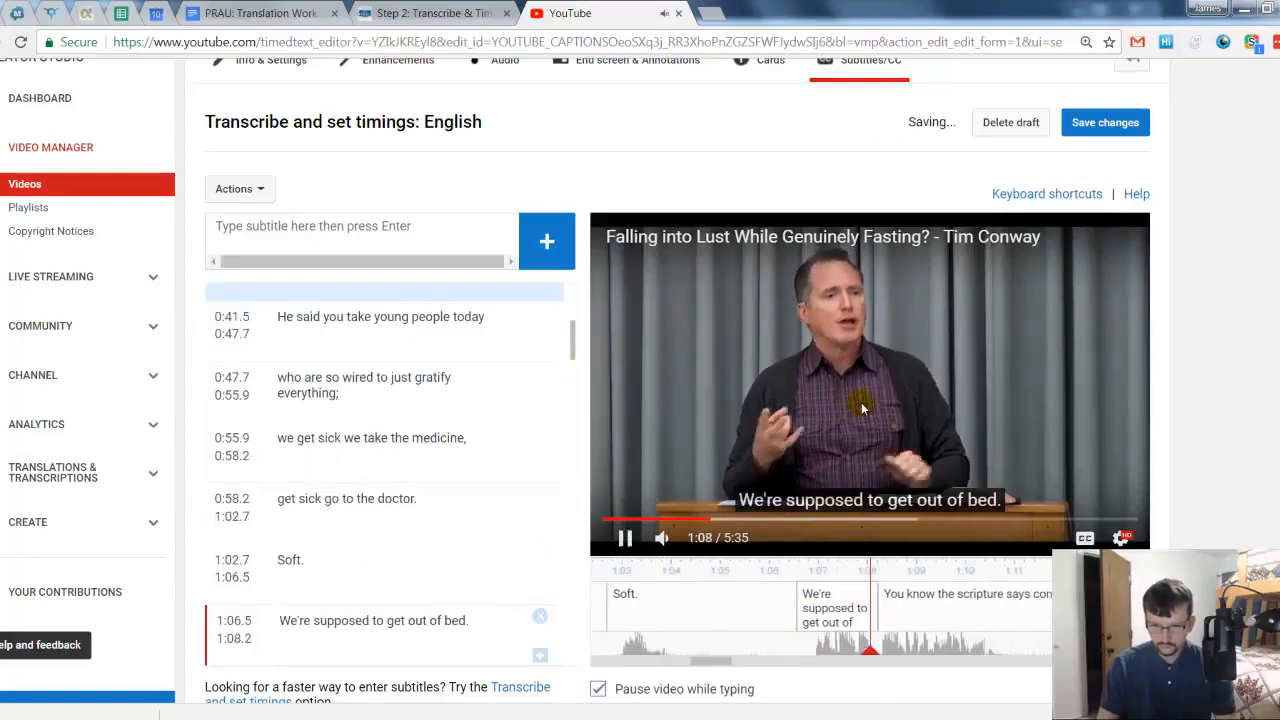
pyautogui.click(863, 406)
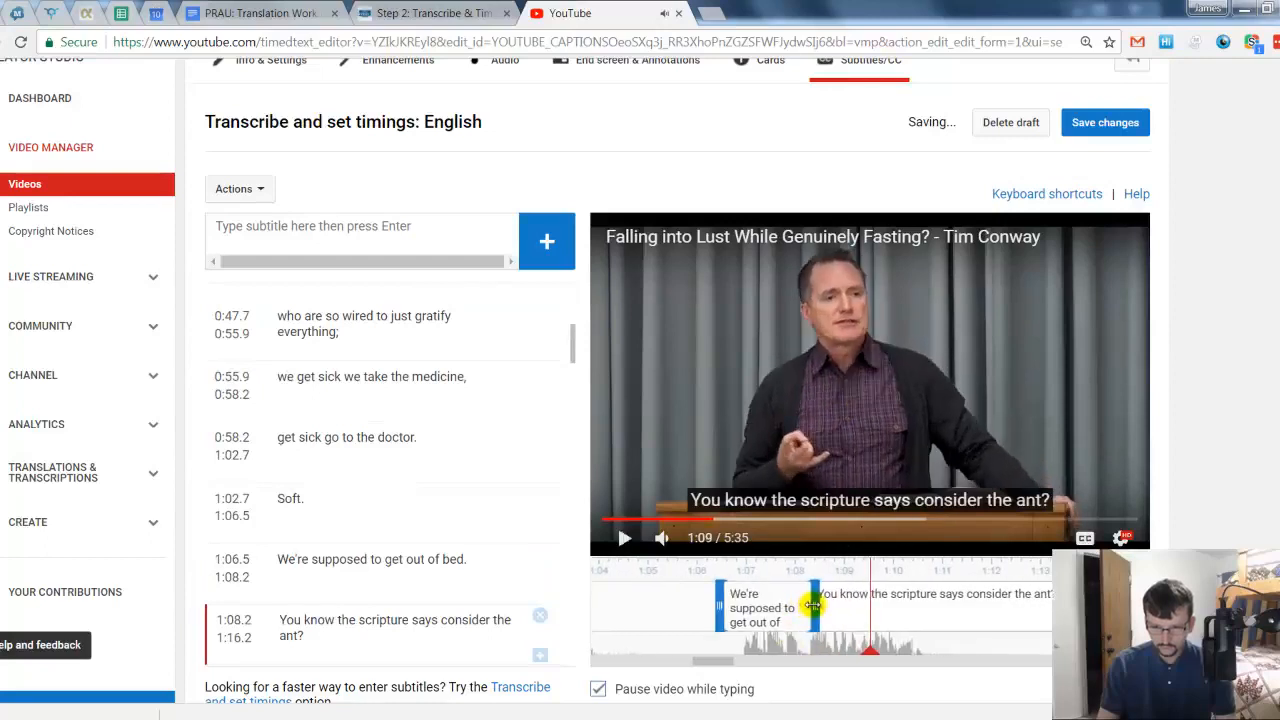
pyautogui.click(824, 400)
pyautogui.click(824, 400)
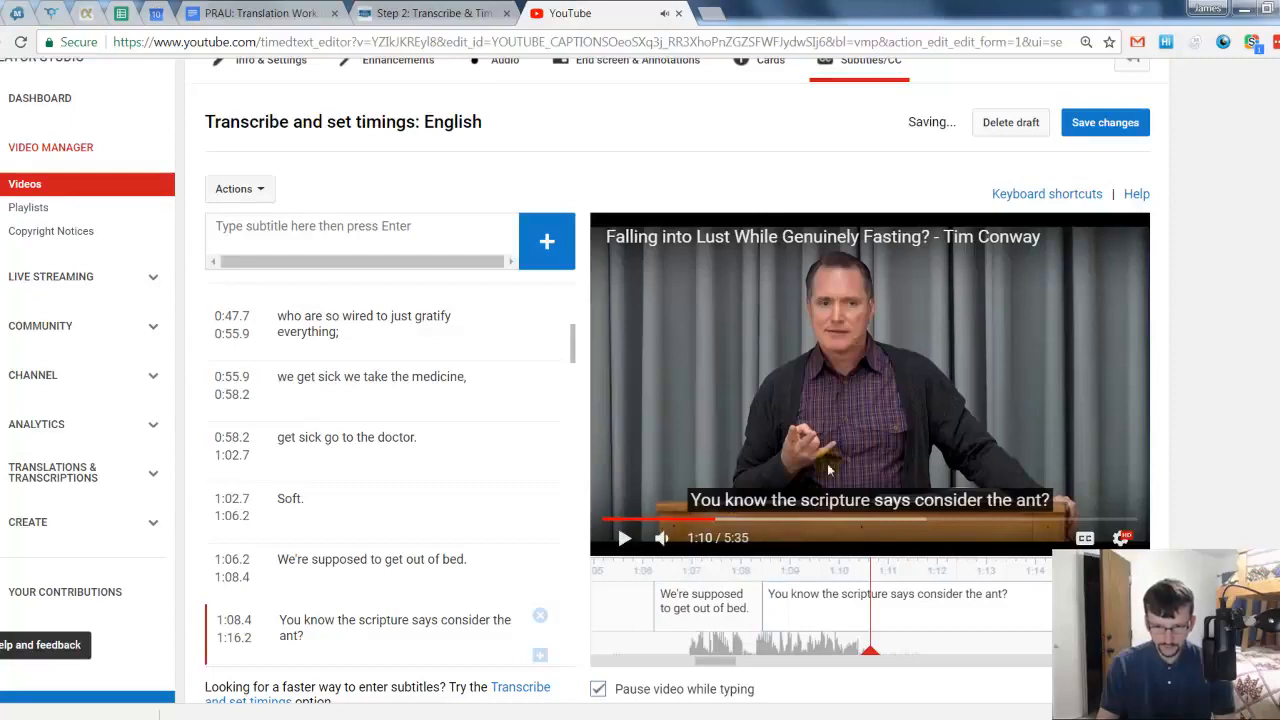
# Play on and move the boundary between "You know the scripture says consider the ant?" and "These fire ants are often out there..." to 1:14.9
pyautogui.click(847, 373)
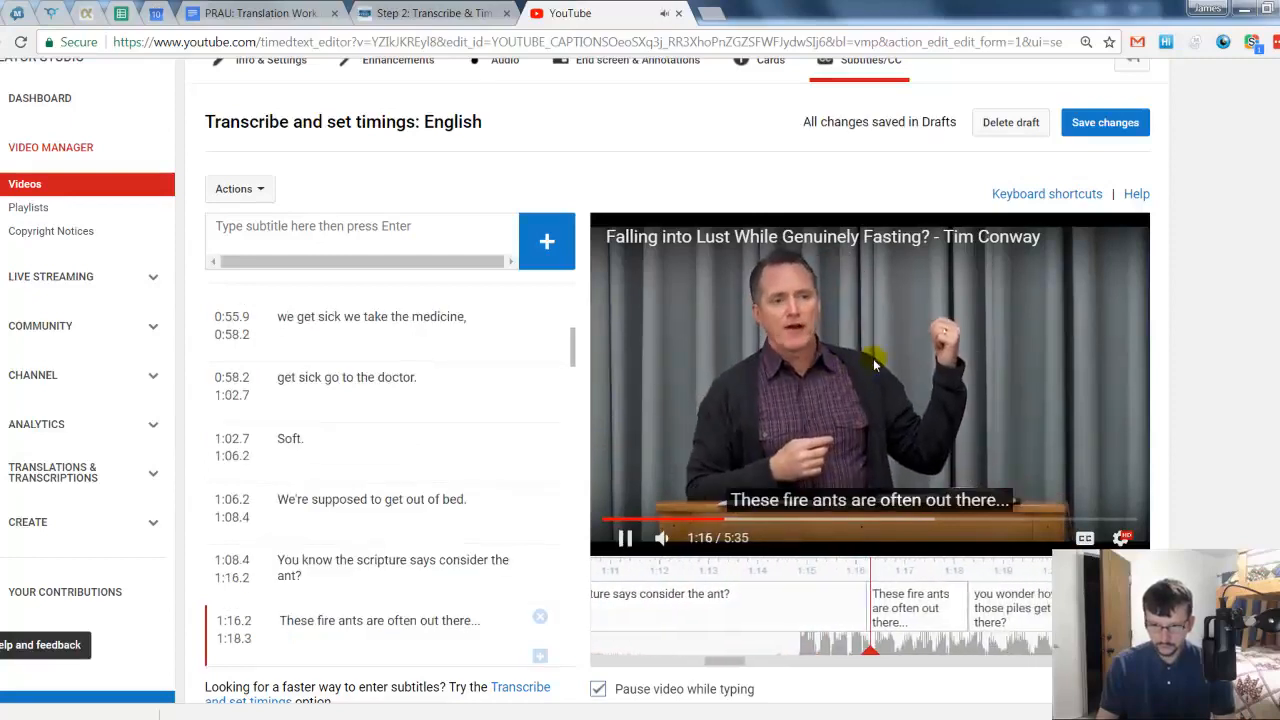
pyautogui.click(867, 378)
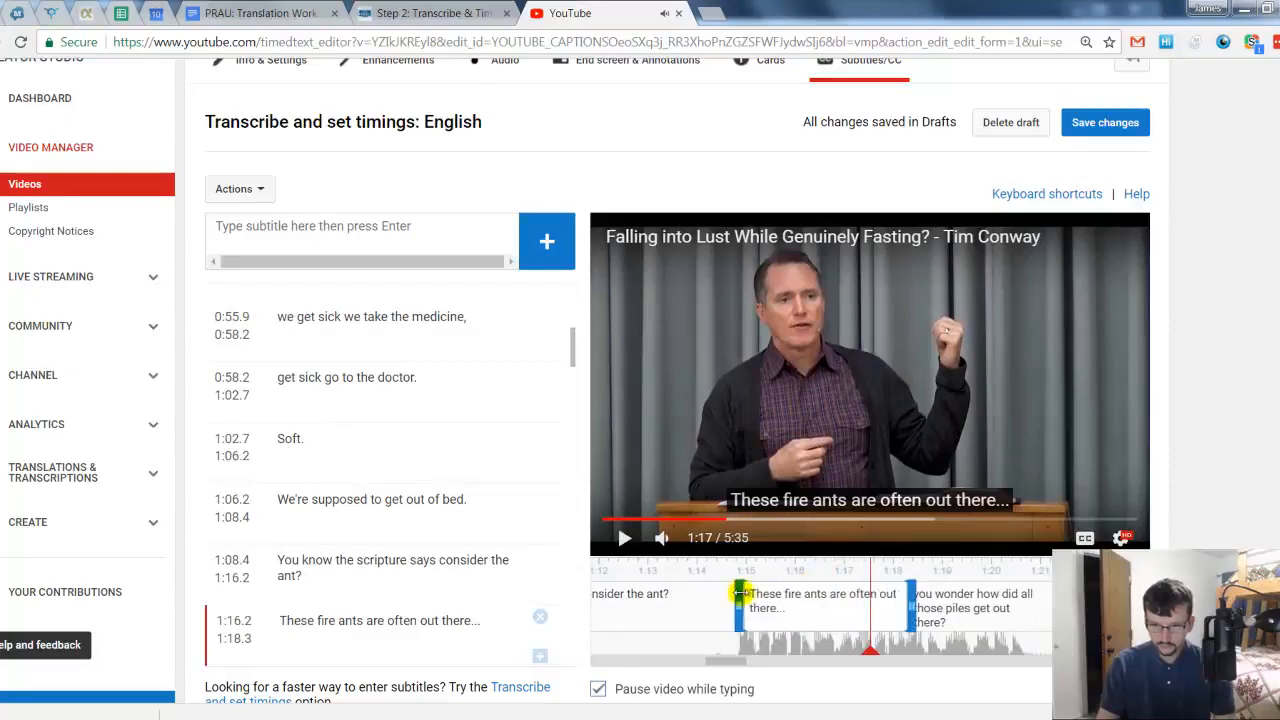
pyautogui.click(811, 383)
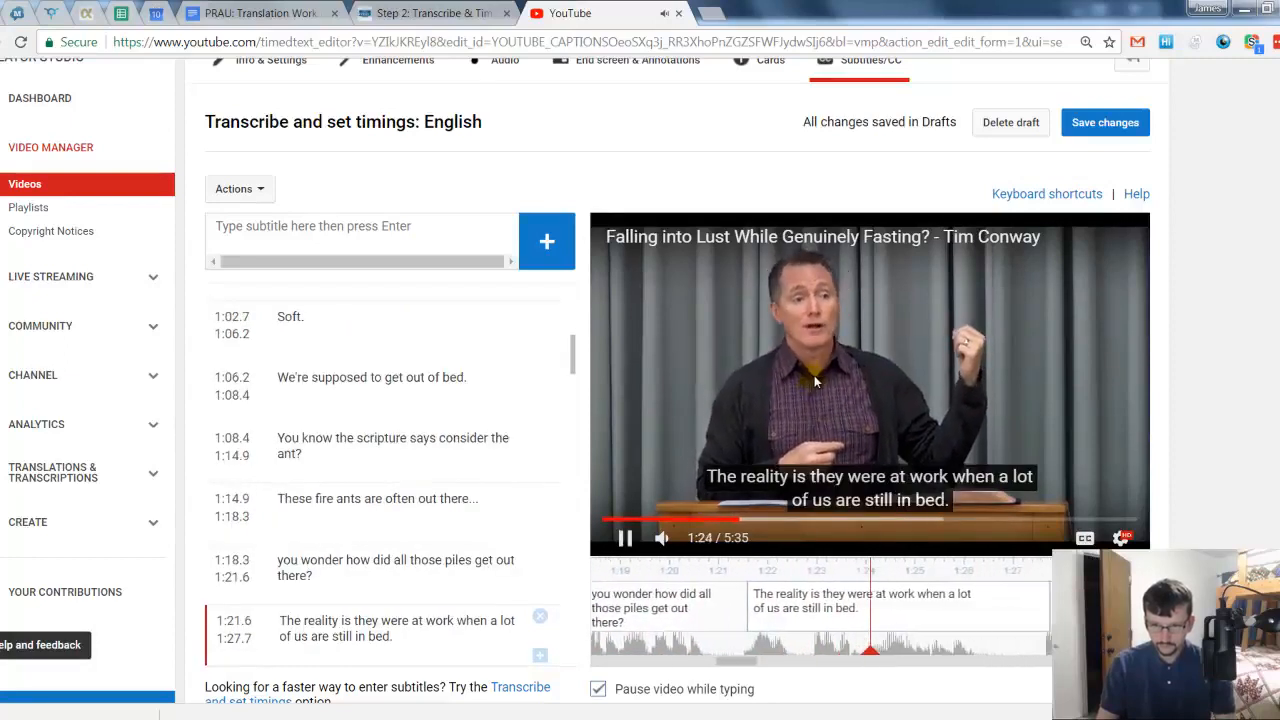
# Change the opening of "The reality is they were at work" to "Well the reality" and remove the line break after "a lot"
pyautogui.click(814, 375)
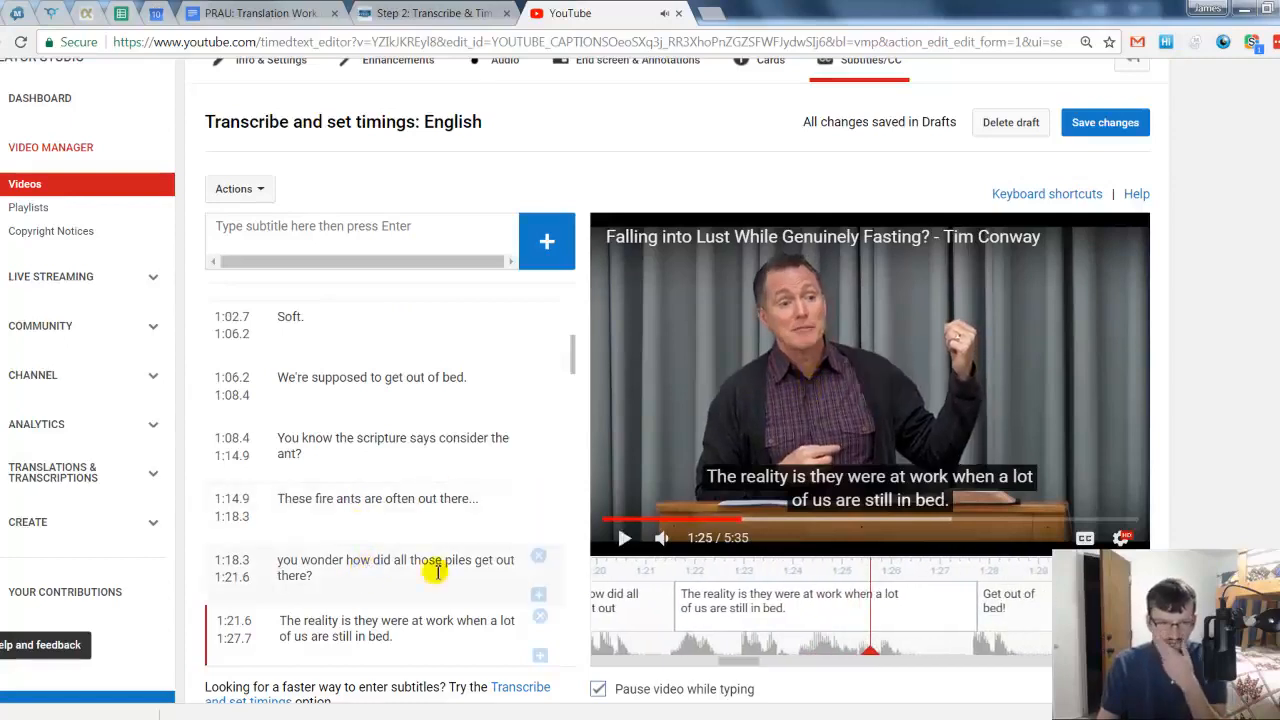
pyautogui.moveTo(300, 625); pyautogui.dragTo(280, 622)
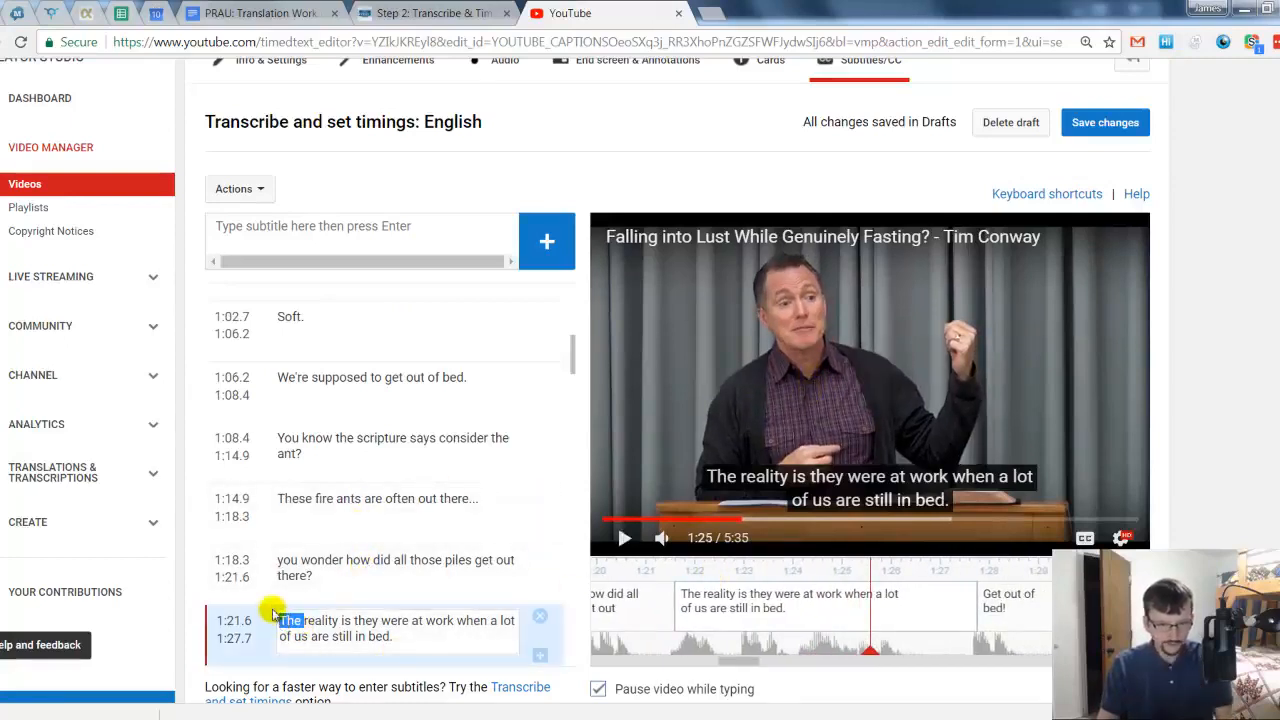
pyautogui.write('Well the')
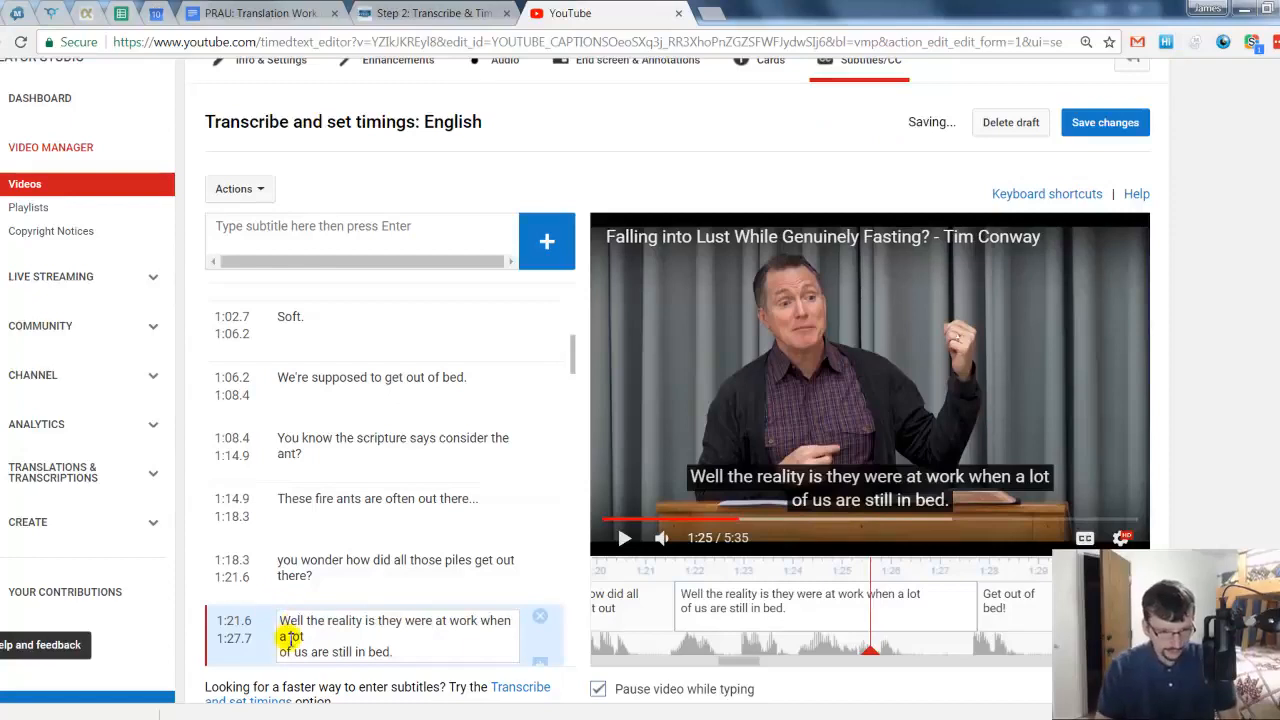
pyautogui.press('BackSpace')
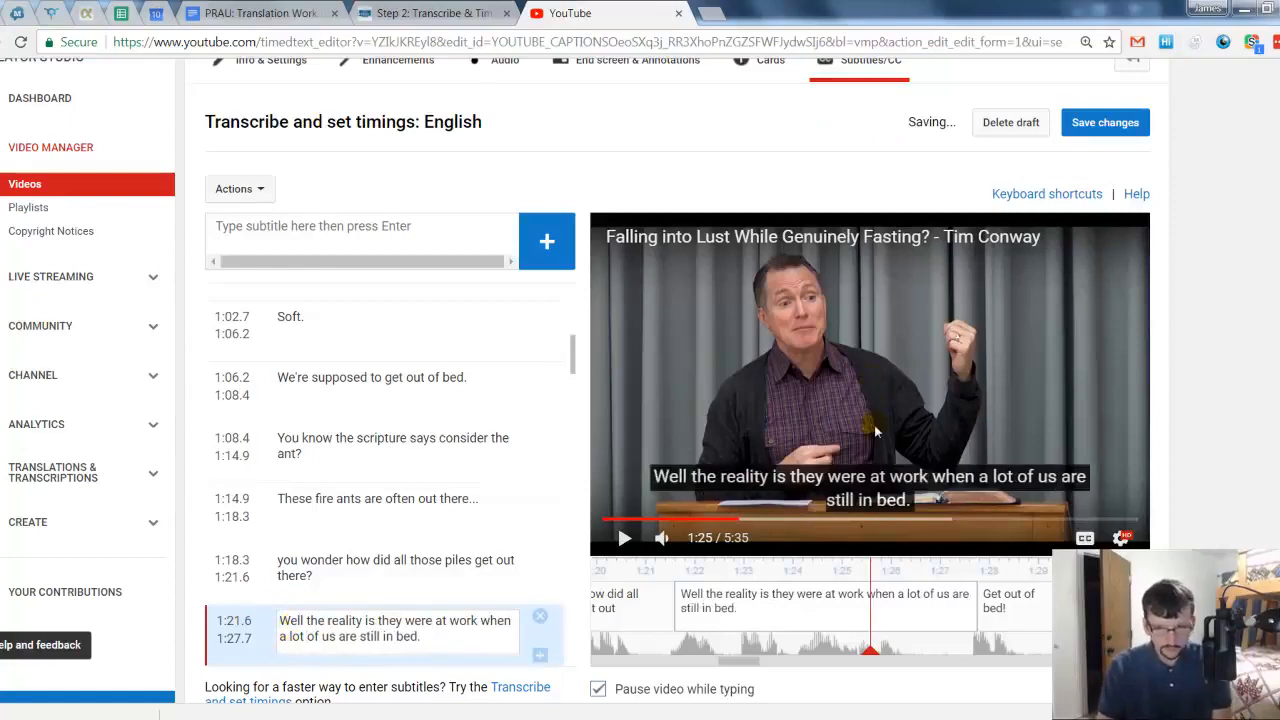
# Play on, start "instant..." at 1:49.1 and "Again, I have been reading" at 1:51.4, and close the gaps around "instant..."
pyautogui.click(875, 400)
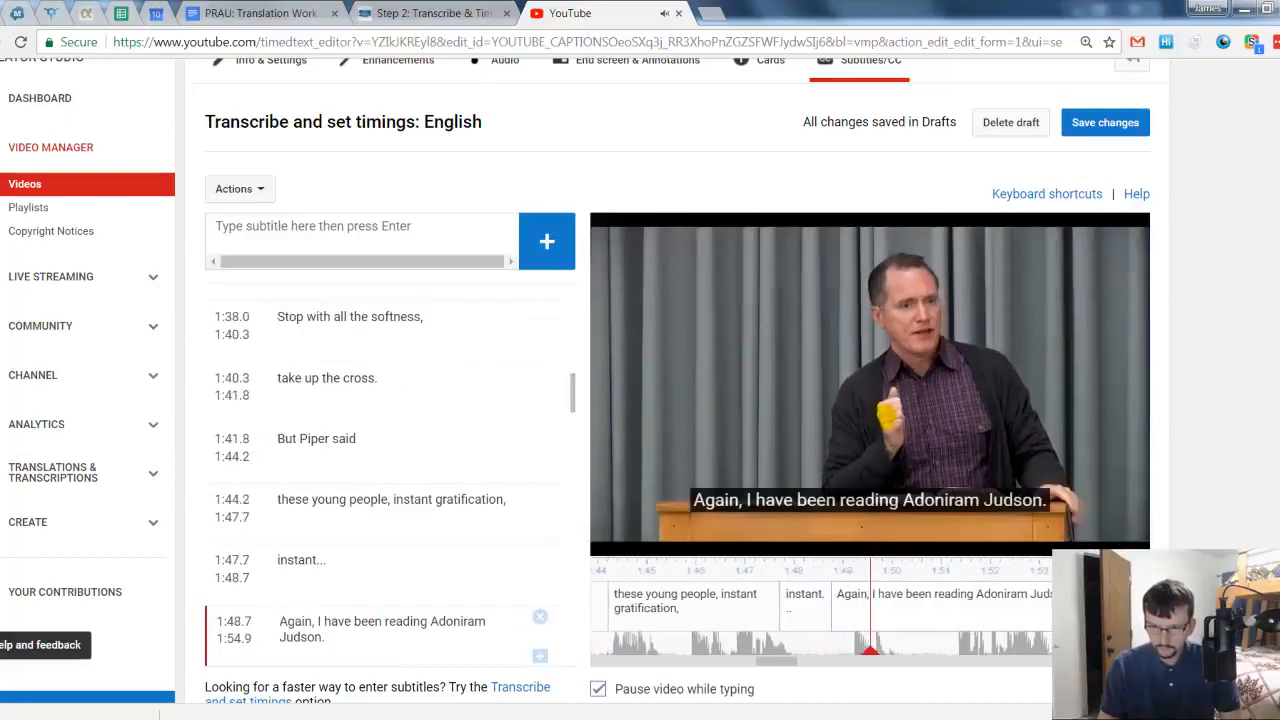
pyautogui.click(845, 596)
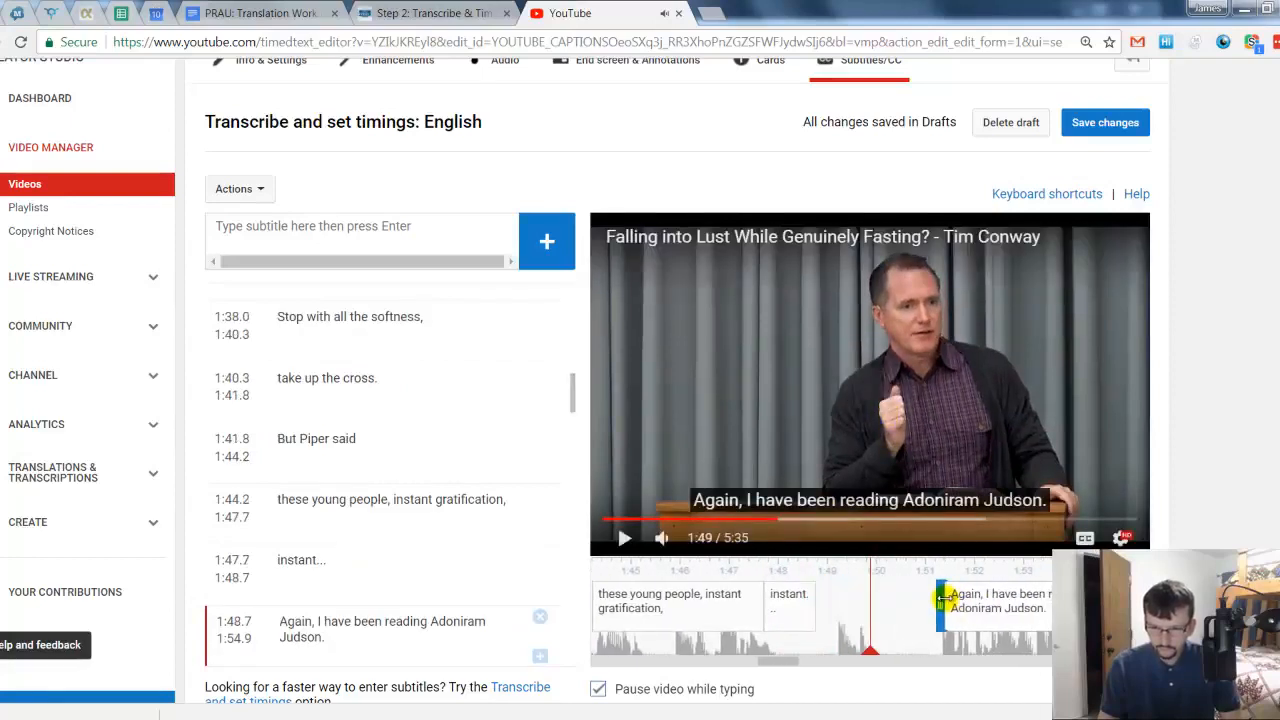
pyautogui.moveTo(943, 598); pyautogui.dragTo(944, 598)
pyautogui.moveTo(800, 610); pyautogui.dragTo(842, 612)
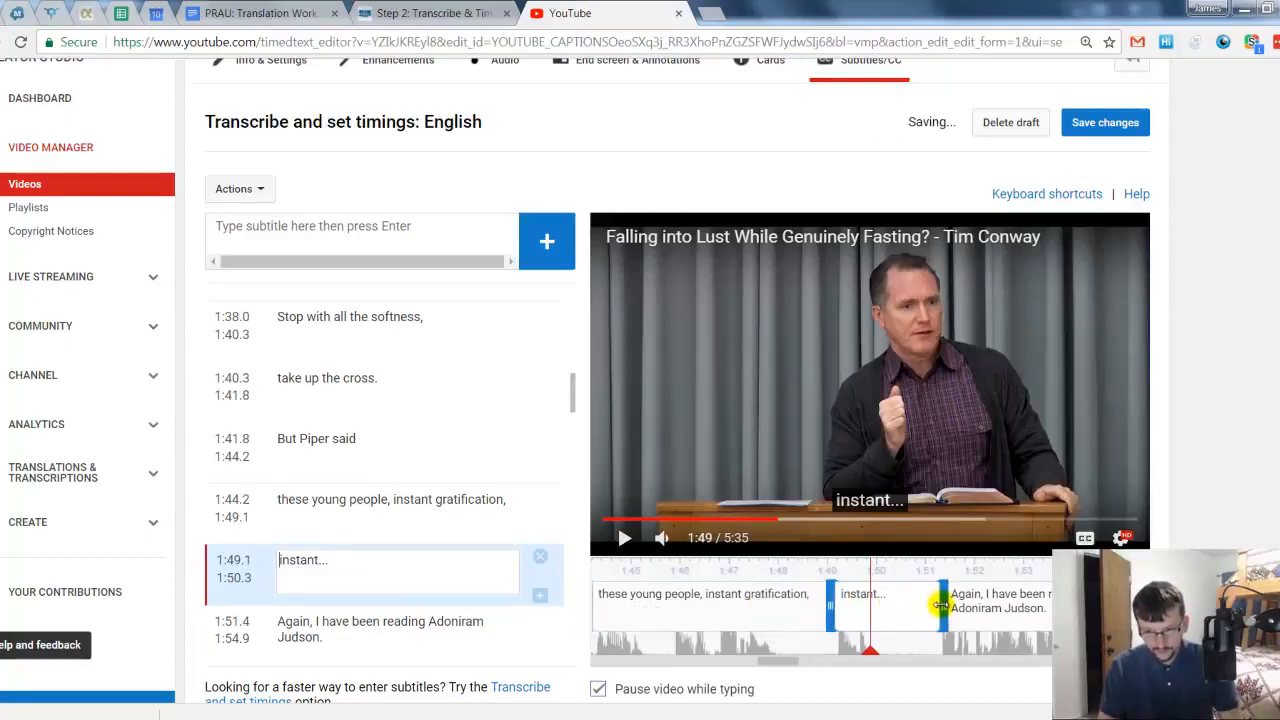
# Play on to 3:15 and start "Brethren, if I could desire something of this church" at about 3:14
pyautogui.click(808, 400)
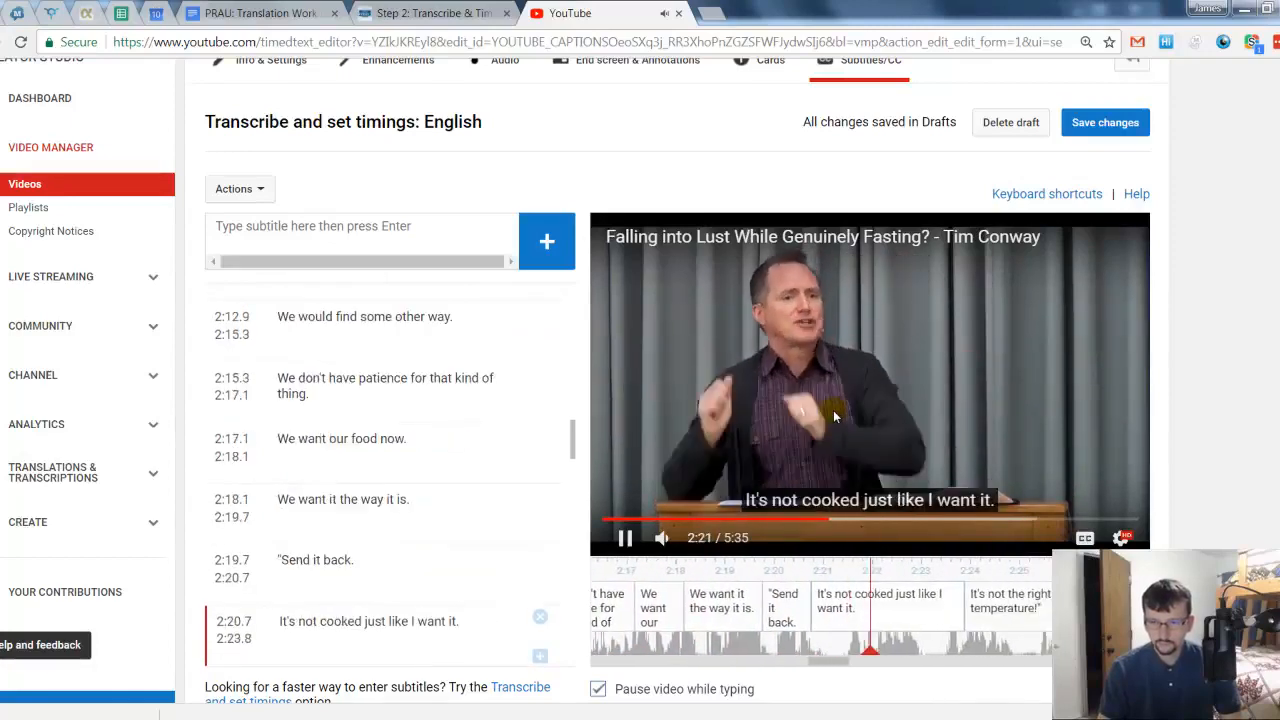
pyautogui.click(835, 415)
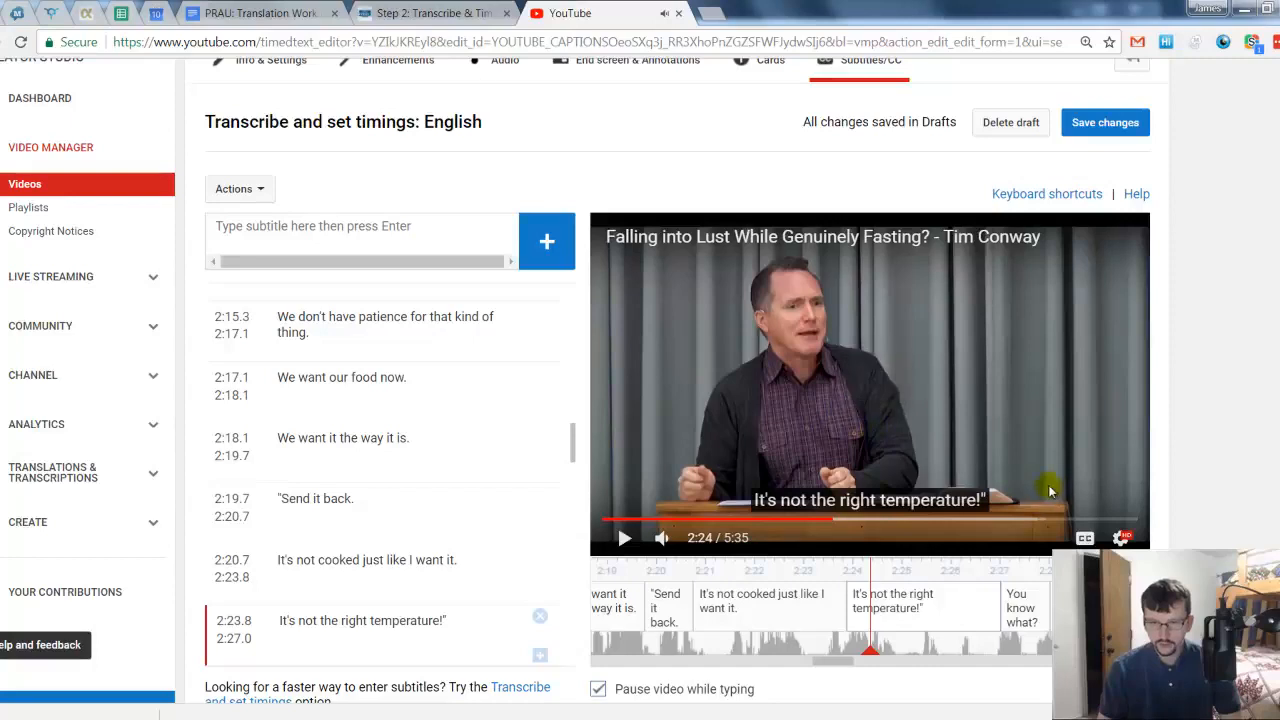
pyautogui.click(990, 436)
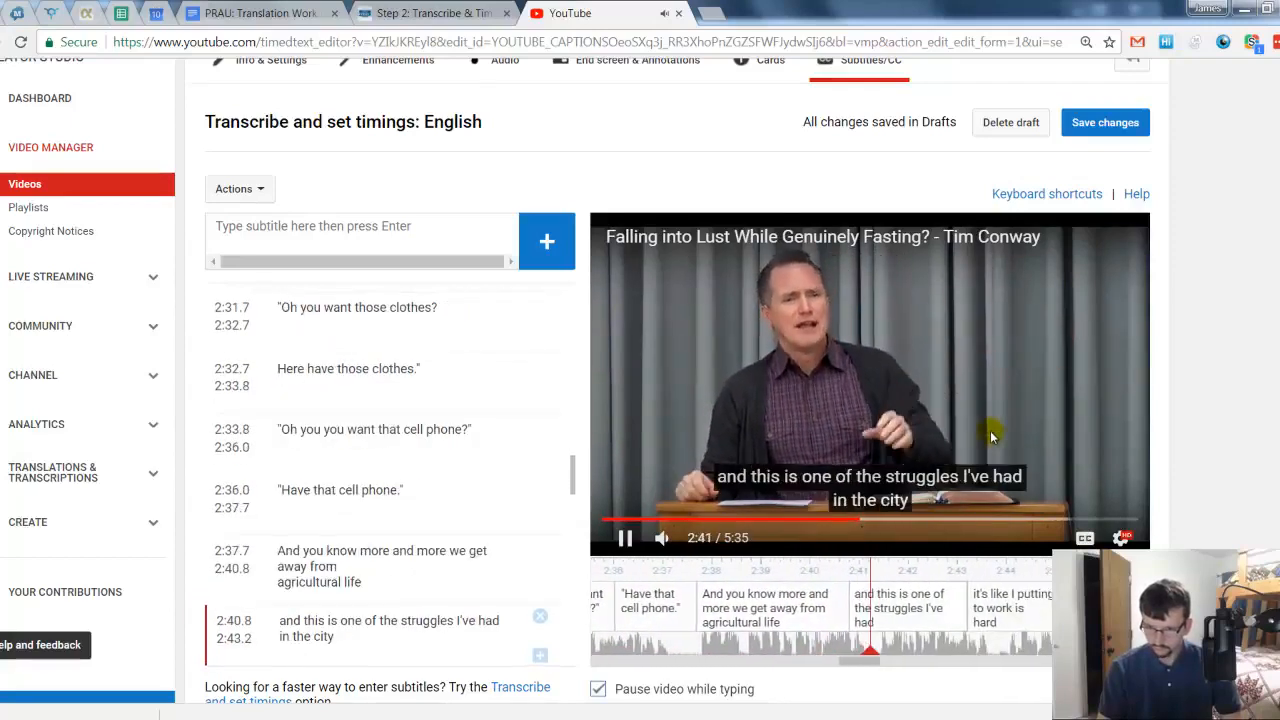
pyautogui.click(980, 411)
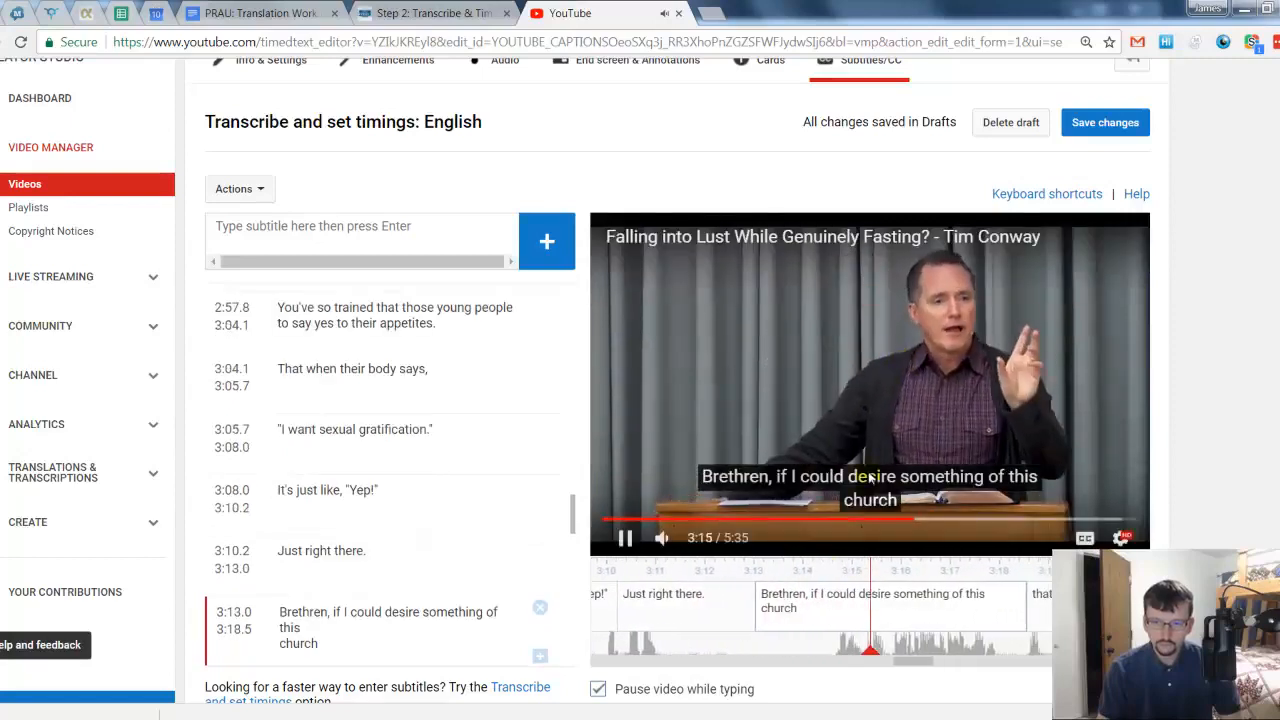
pyautogui.click(742, 610)
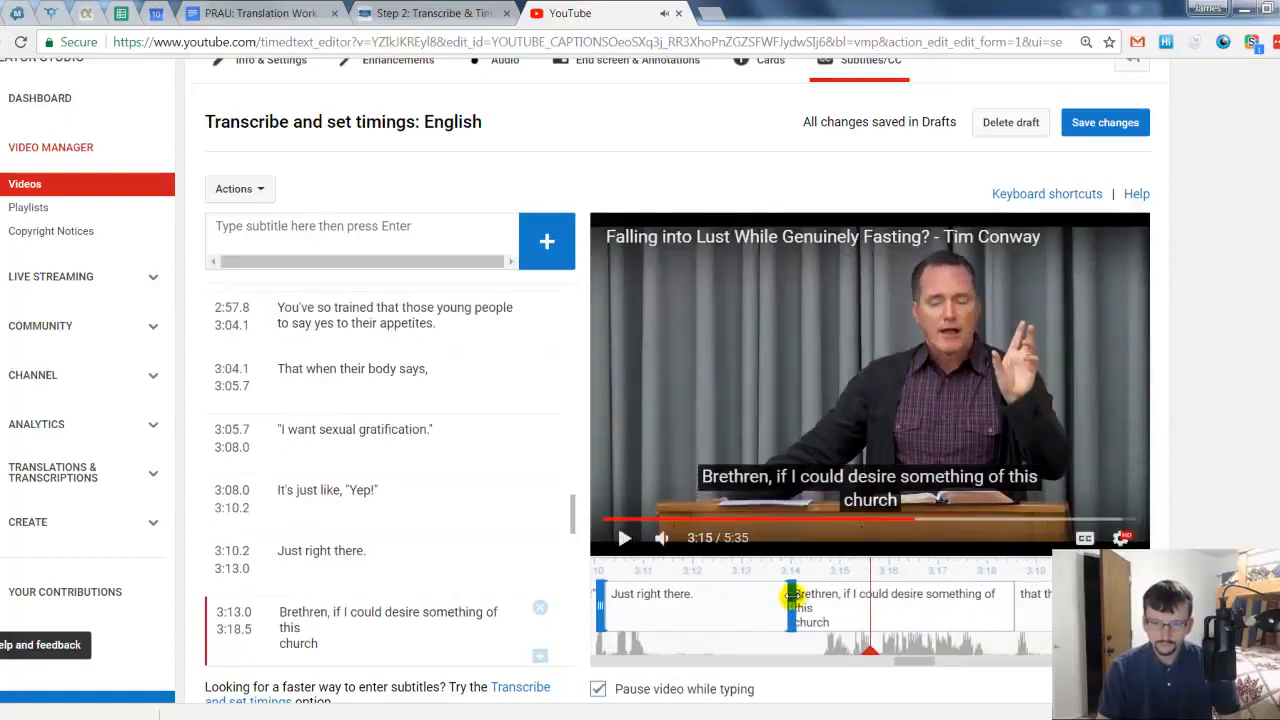
# Play on, start "You know it can almost be like," at 3:49.9, and replay the passage from 3:51
pyautogui.click(838, 432)
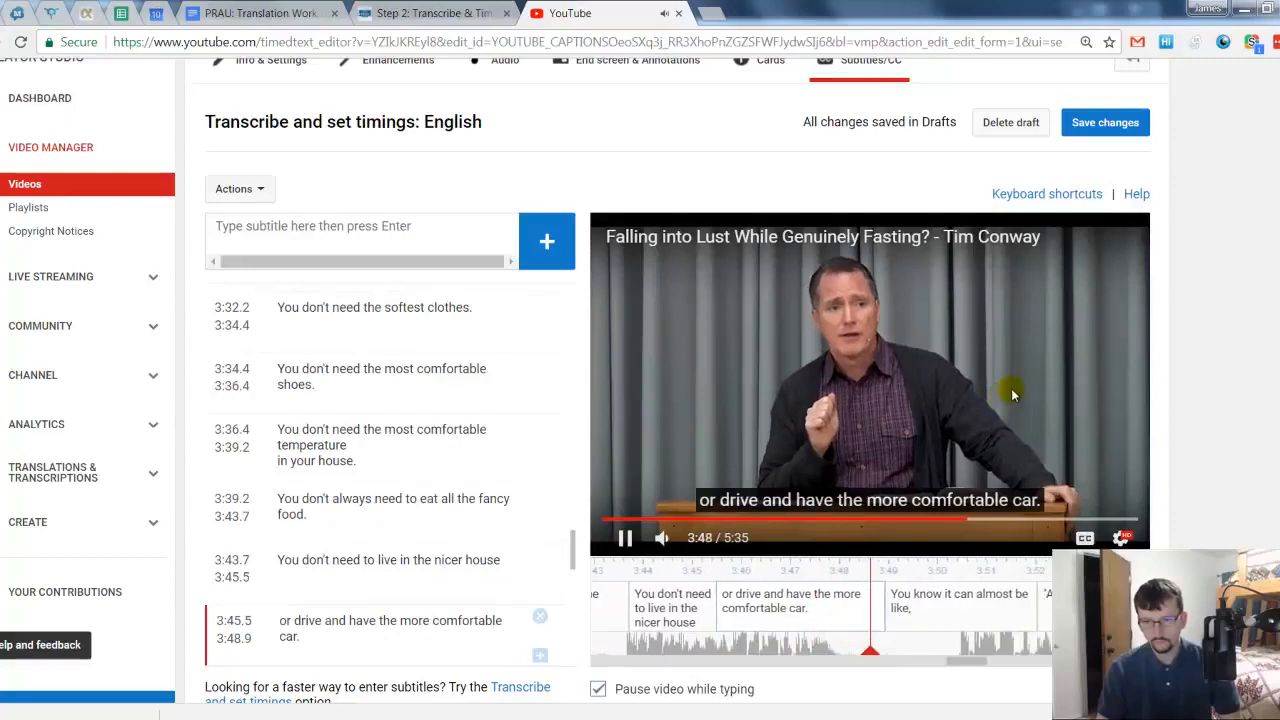
pyautogui.click(752, 625)
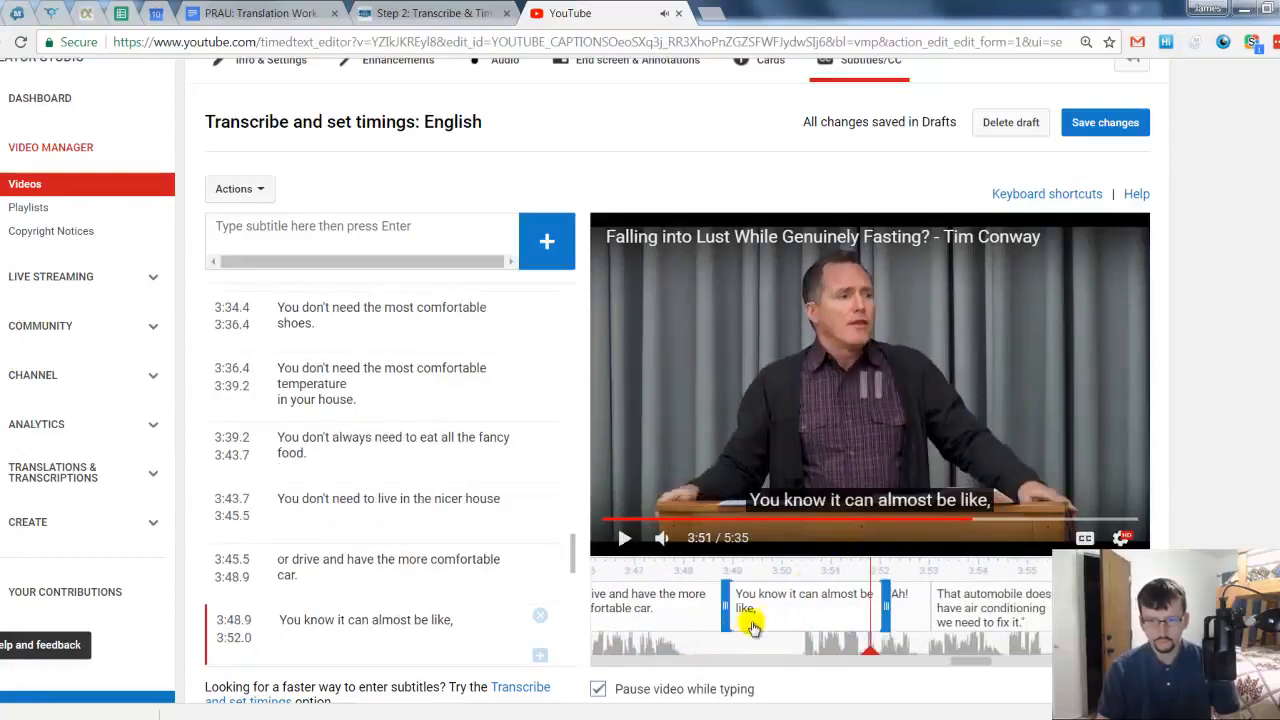
pyautogui.click(831, 455)
pyautogui.click(860, 622)
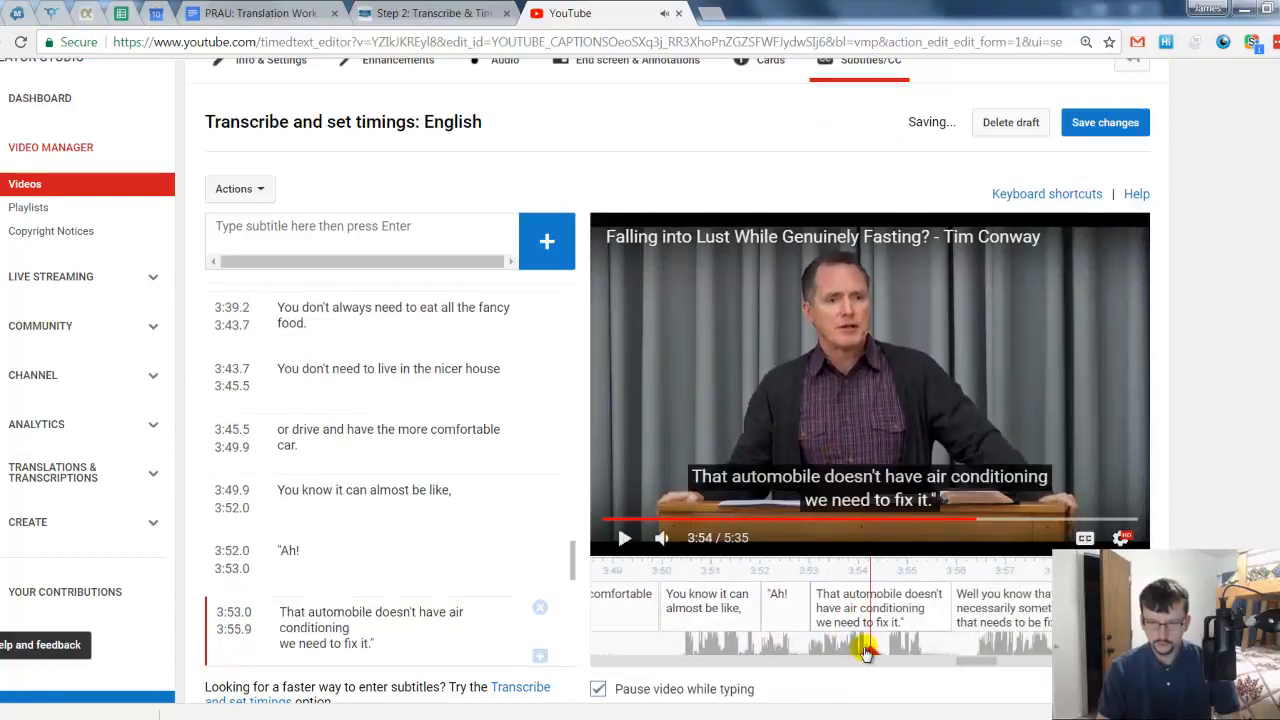
pyautogui.click(676, 646)
pyautogui.click(710, 452)
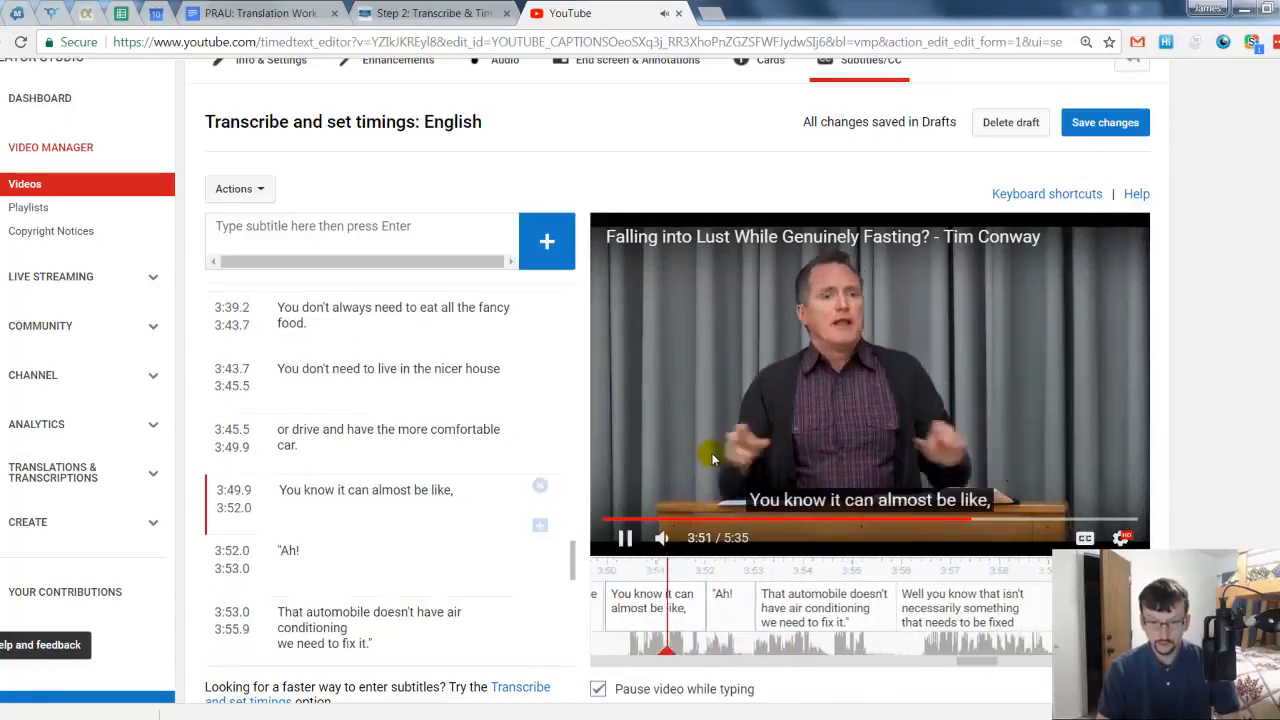
pyautogui.click(730, 447)
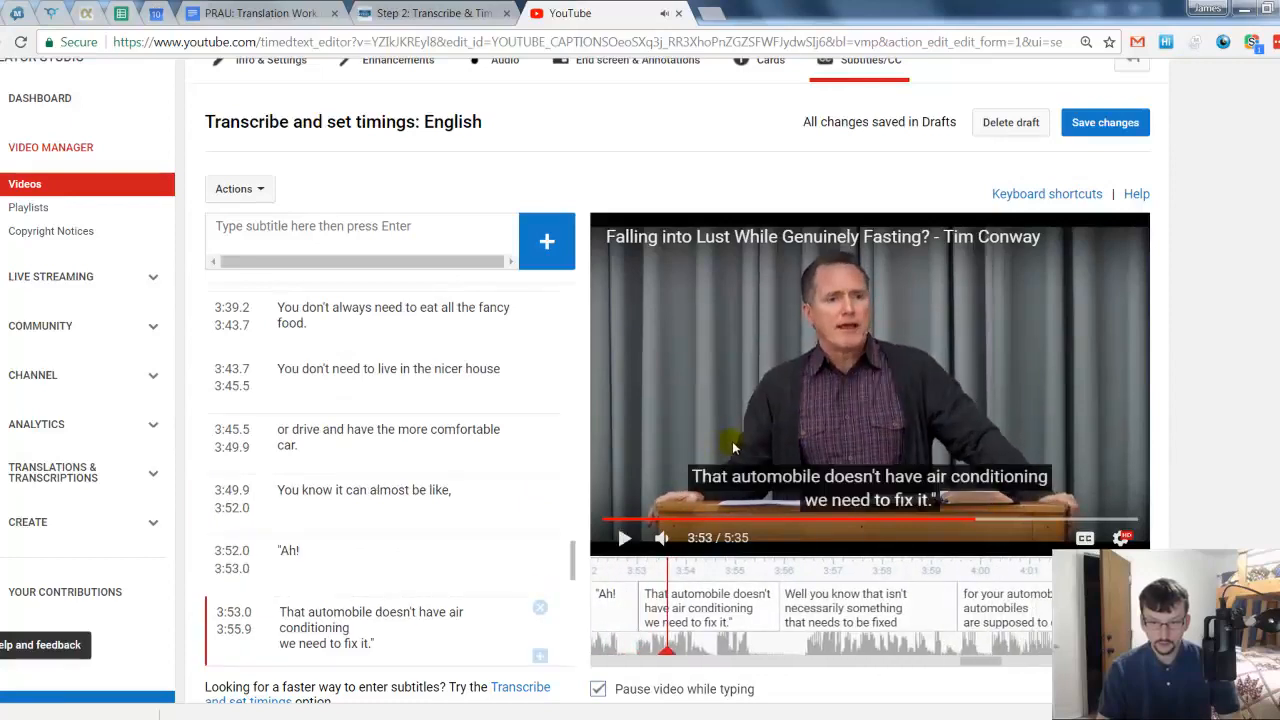
# Move the text "Ah! to the start of the "That automobile doesn't have air conditioning" caption, delete the emptied caption, and return the playhead to 3:49
pyautogui.click(383, 549)
pyautogui.moveTo(301, 550); pyautogui.dragTo(283, 549)
pyautogui.hotkey('ctrl', 'c')
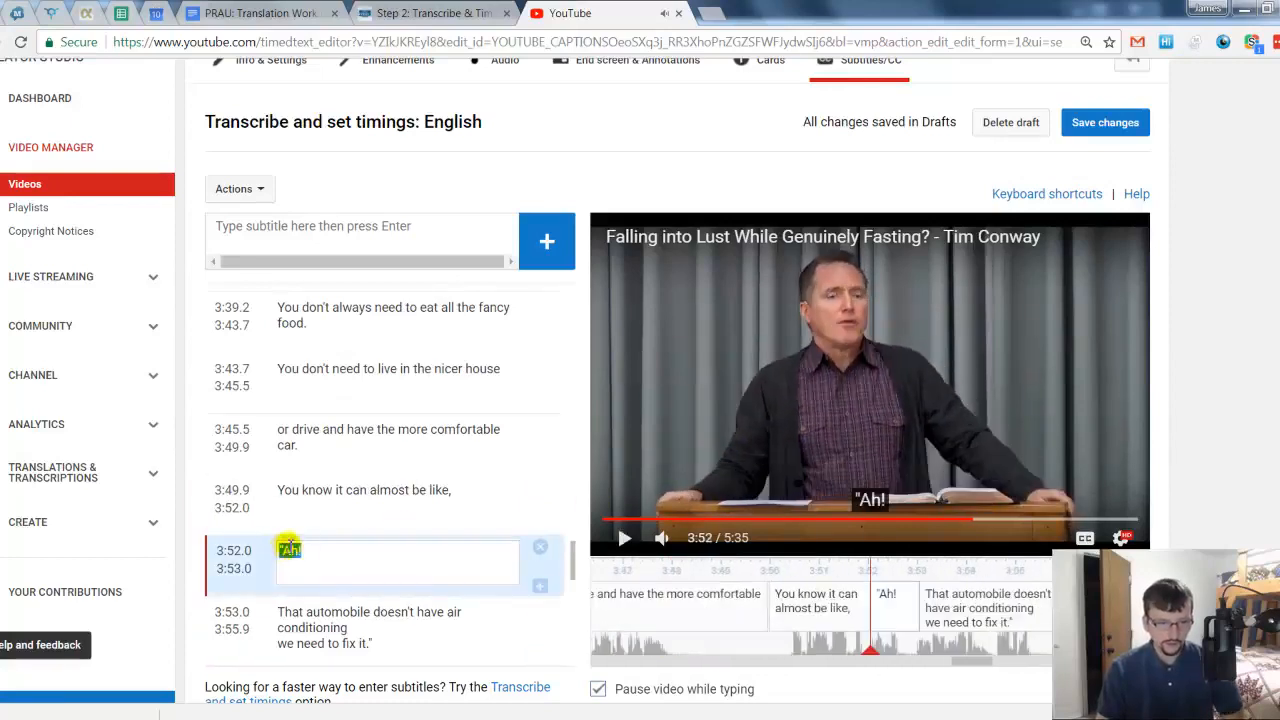
pyautogui.press('BackSpace')
pyautogui.click(475, 494)
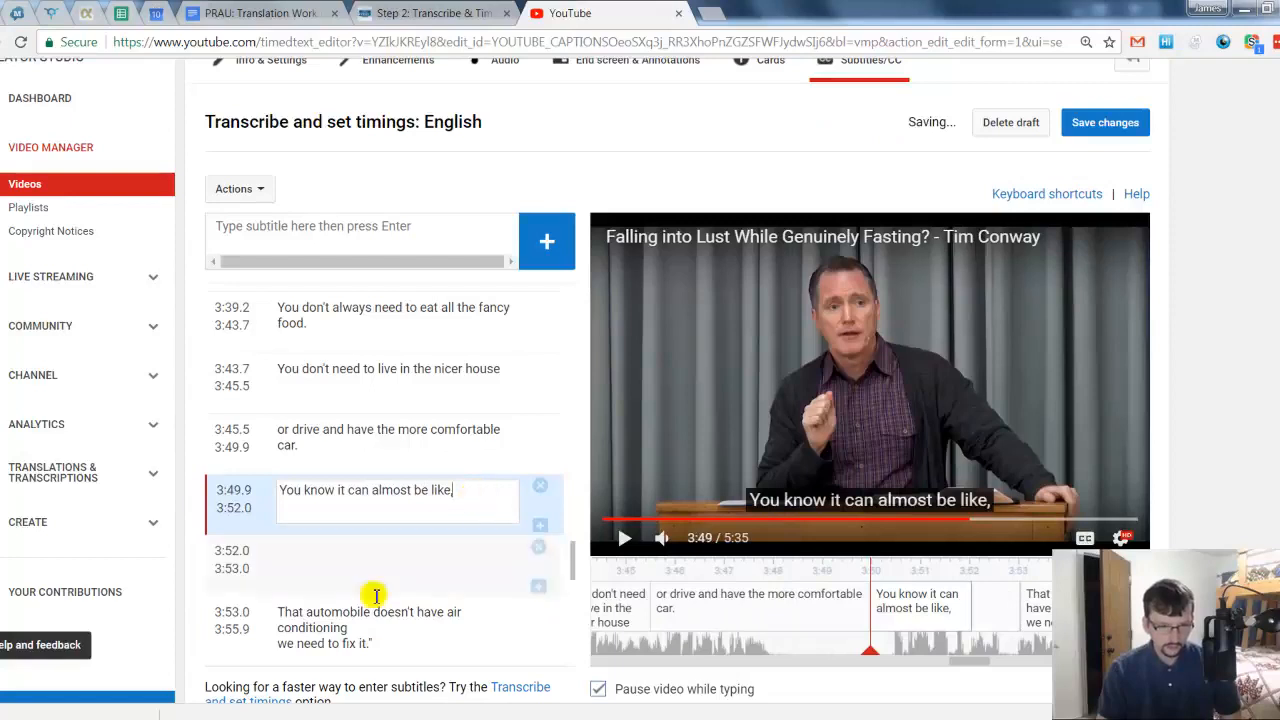
pyautogui.click(280, 612)
pyautogui.hotkey('ctrl', 'v')
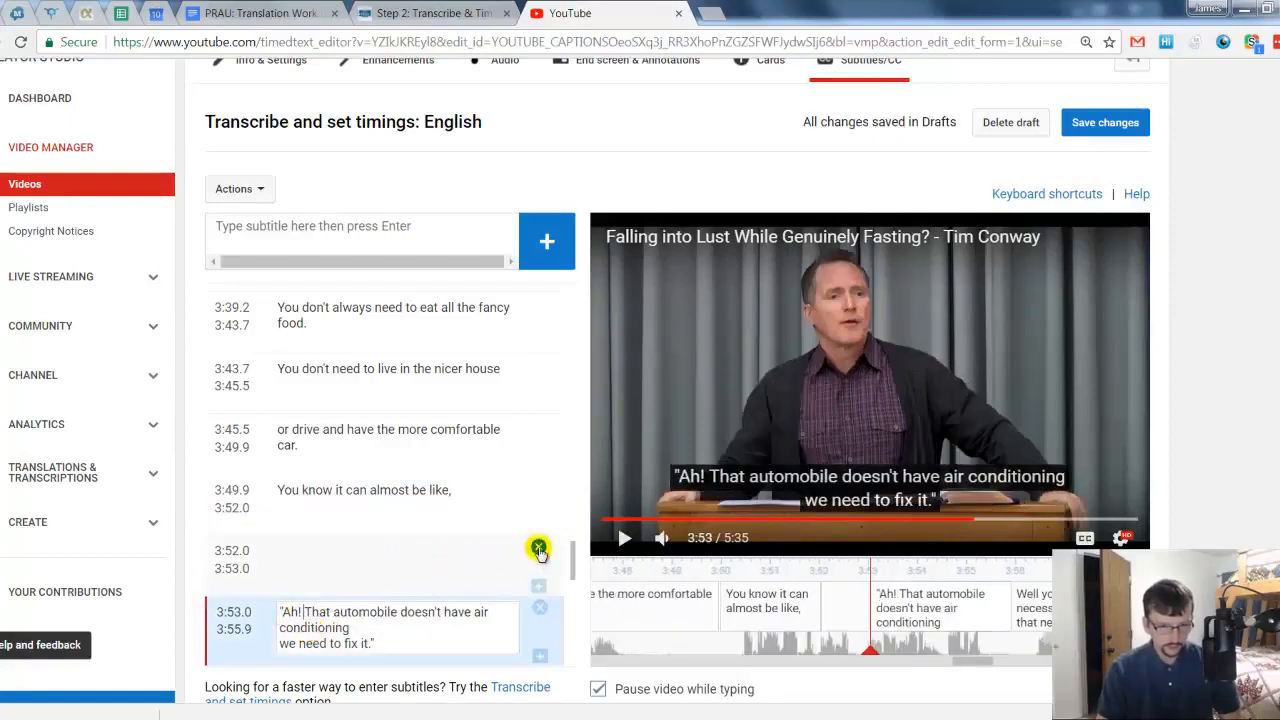
pyautogui.click(539, 550)
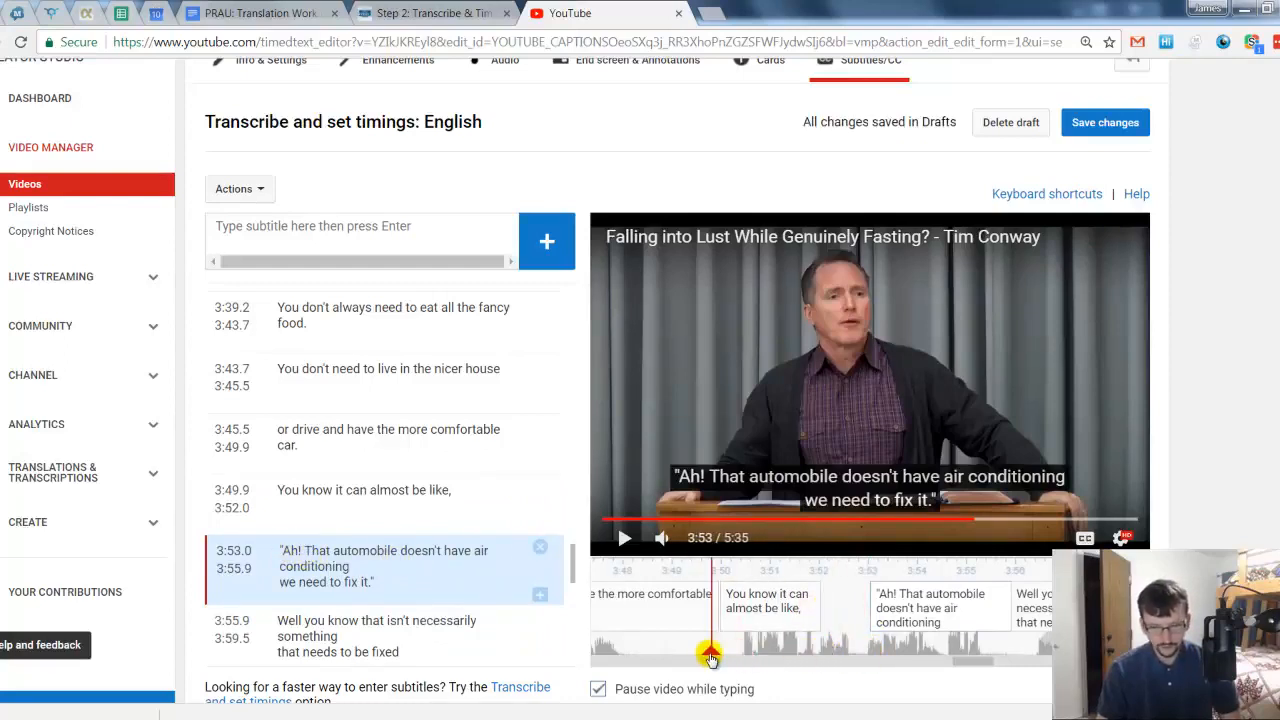
pyautogui.click(710, 655)
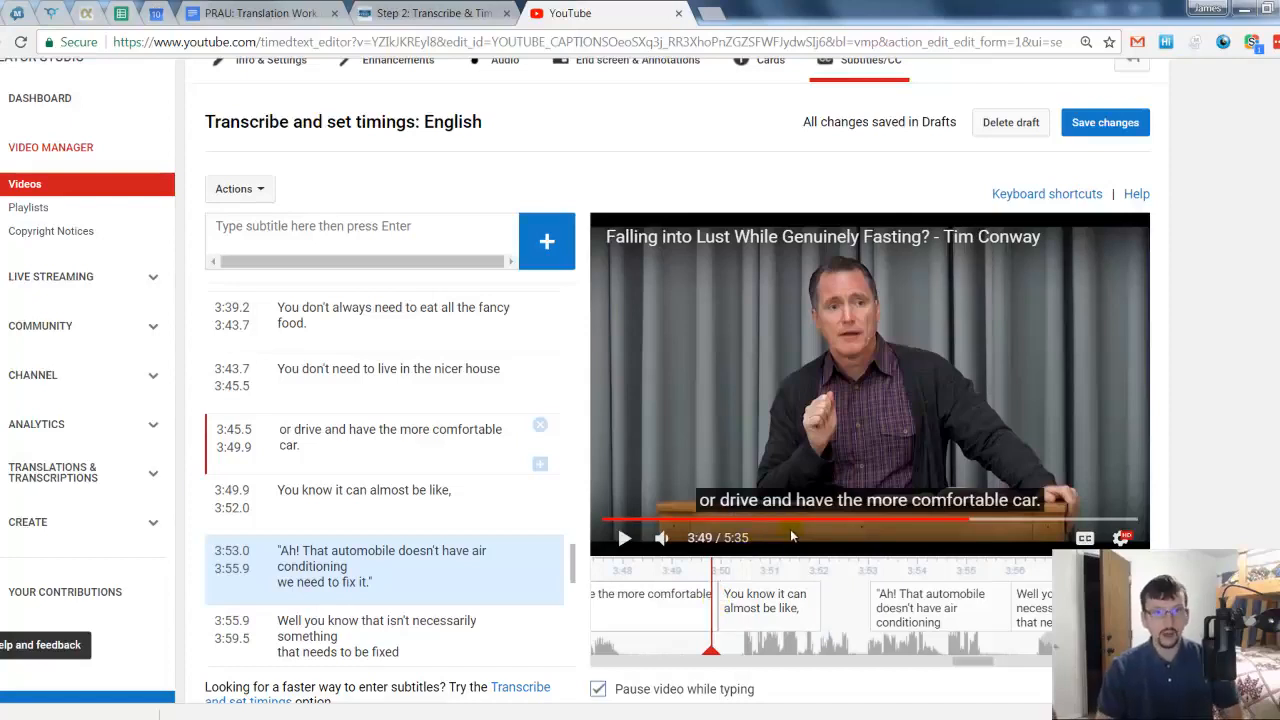
# Play on, start the "Ah! That automobile doesn't have air conditioning" caption at 3:52.0, and replay the passage from 3:52
pyautogui.click(779, 411)
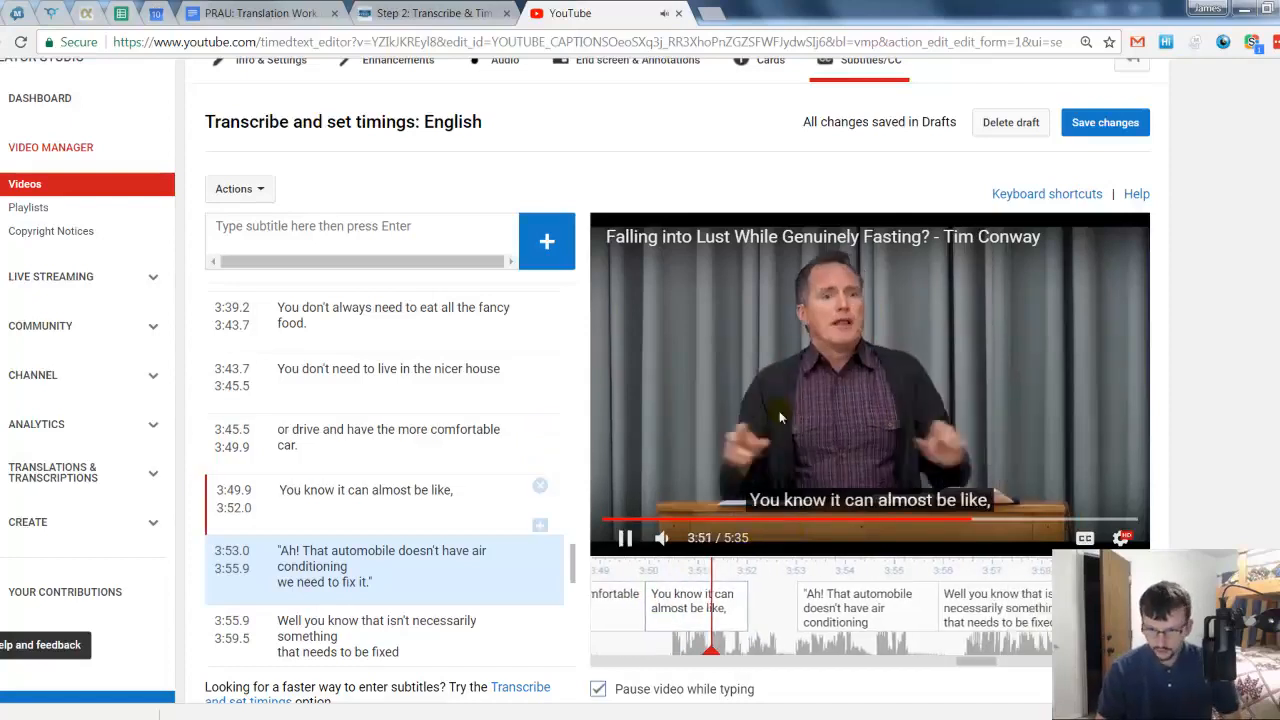
pyautogui.click(780, 411)
pyautogui.moveTo(732, 592); pyautogui.dragTo(680, 593)
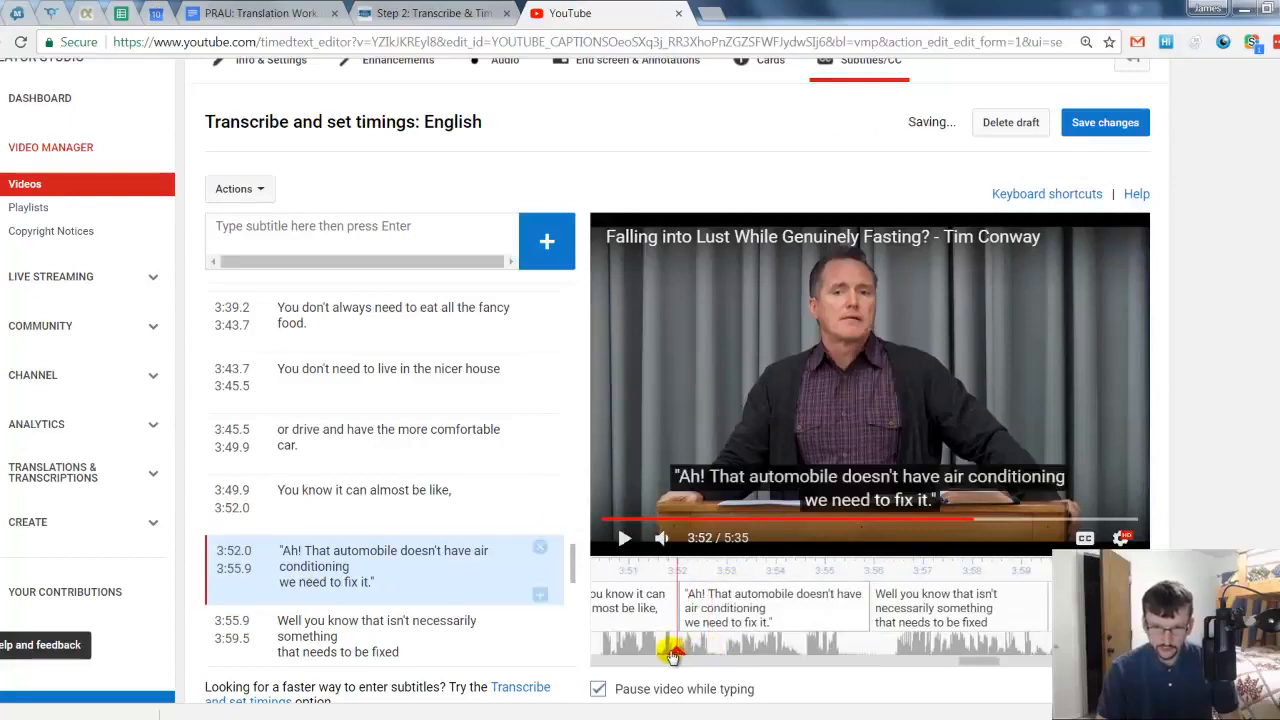
pyautogui.click(666, 650)
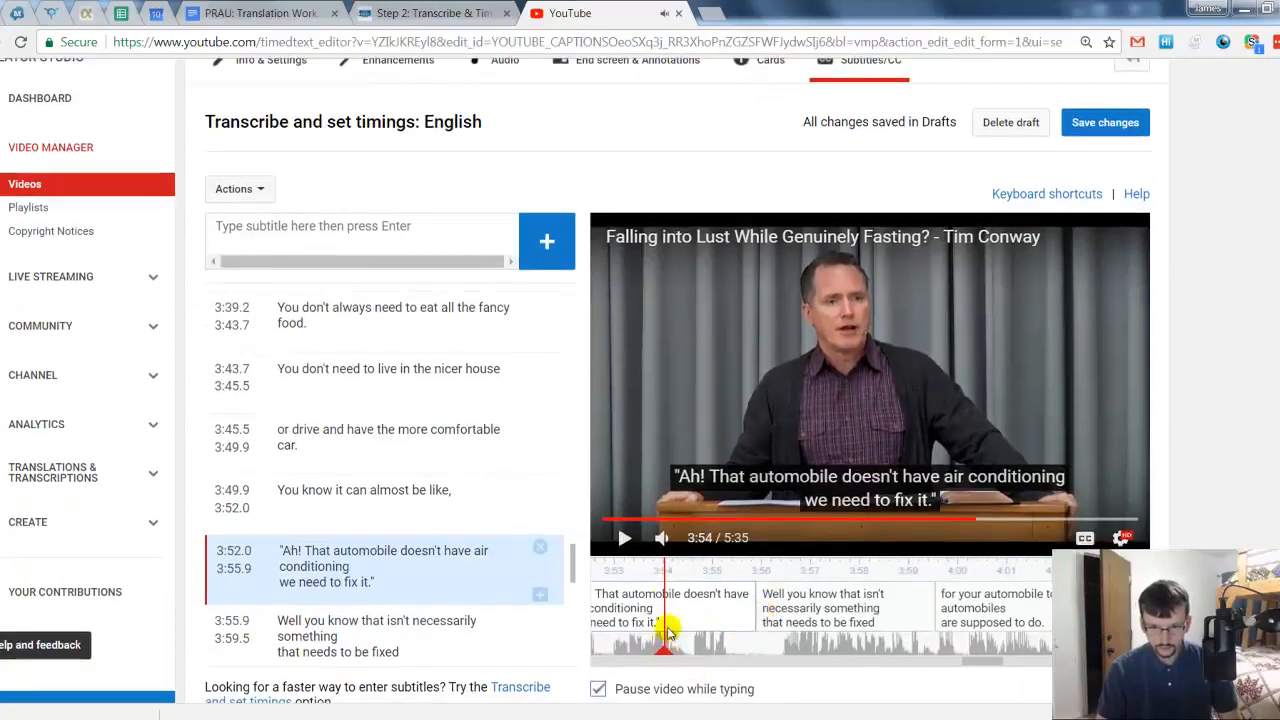
pyautogui.moveTo(667, 654); pyautogui.dragTo(786, 650)
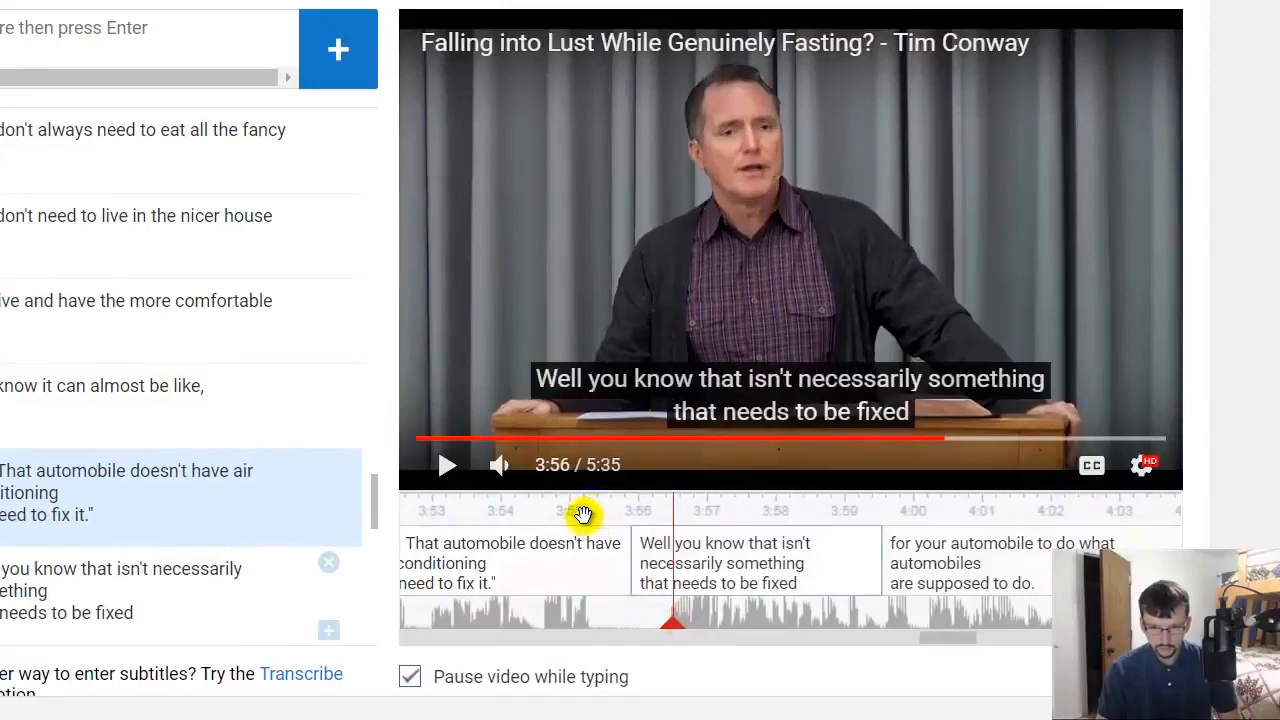
pyautogui.moveTo(532, 606); pyautogui.dragTo(880, 606)
pyautogui.click(723, 295)
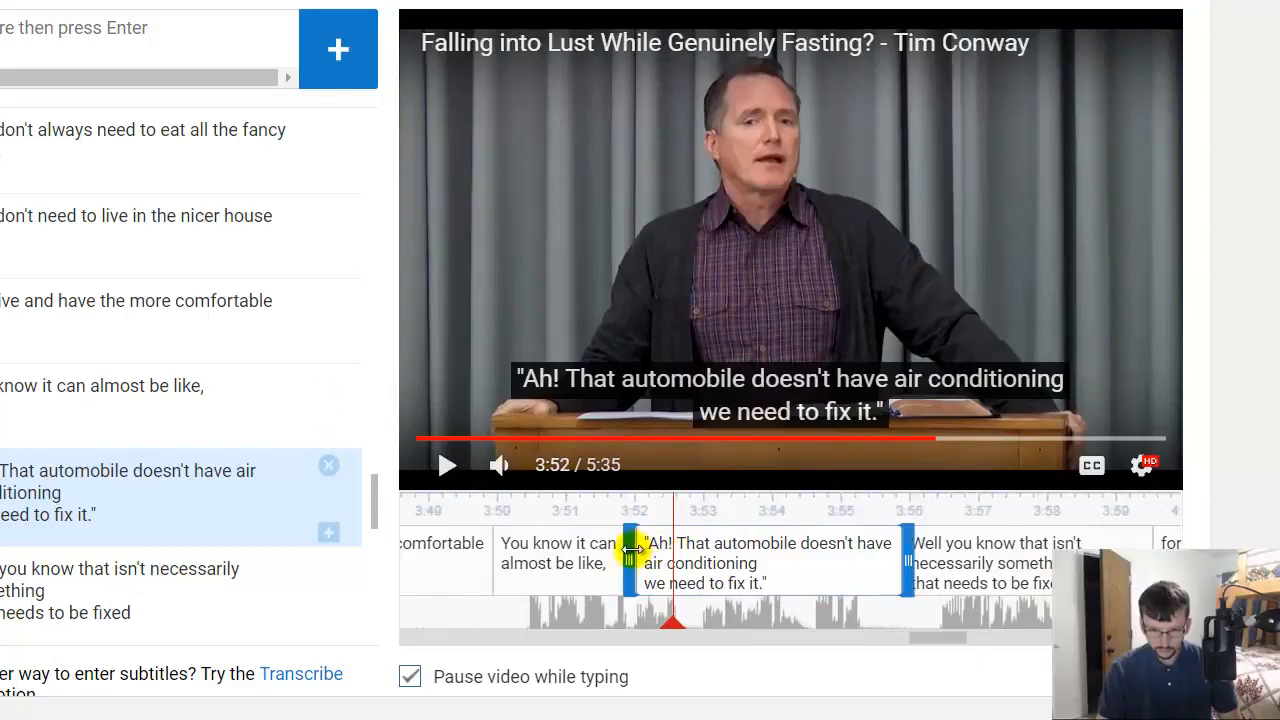
pyautogui.click(729, 245)
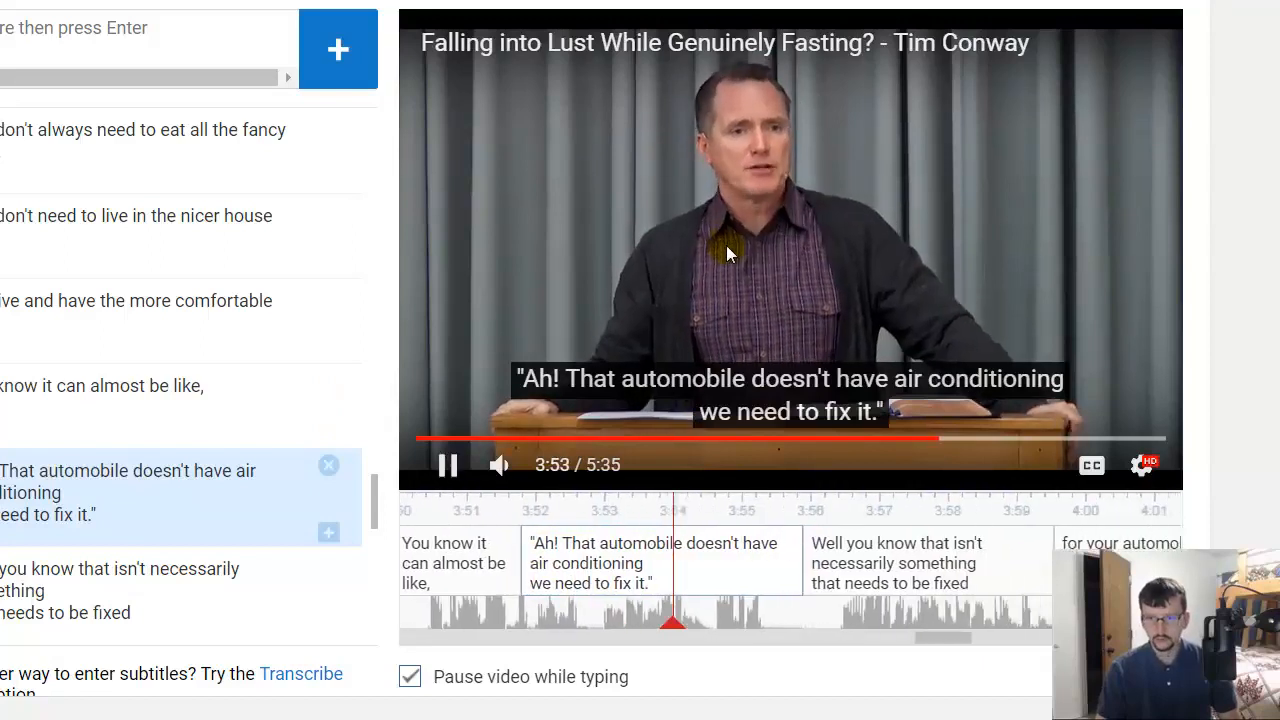
pyautogui.click(721, 294)
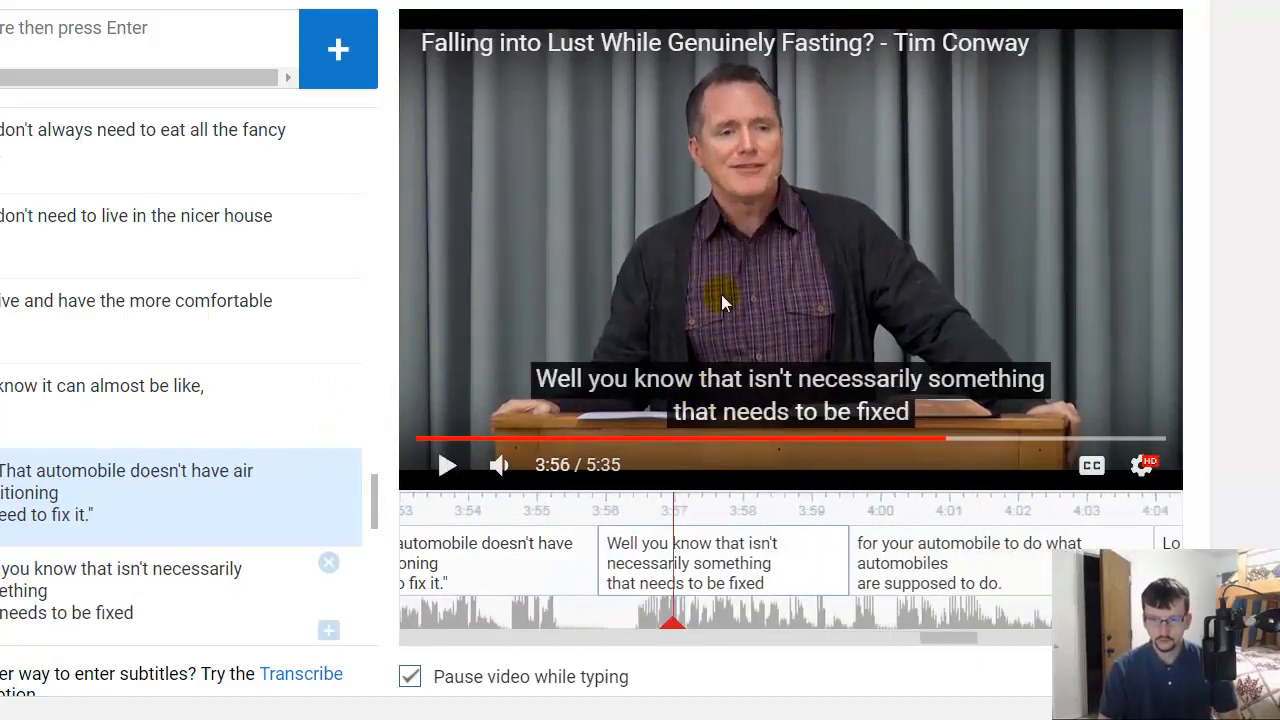
# Play on to 4:47, correct the caption at 4:43.6 to "the habits of fasting,", and return the playhead to 4:43
pyautogui.click(743, 246)
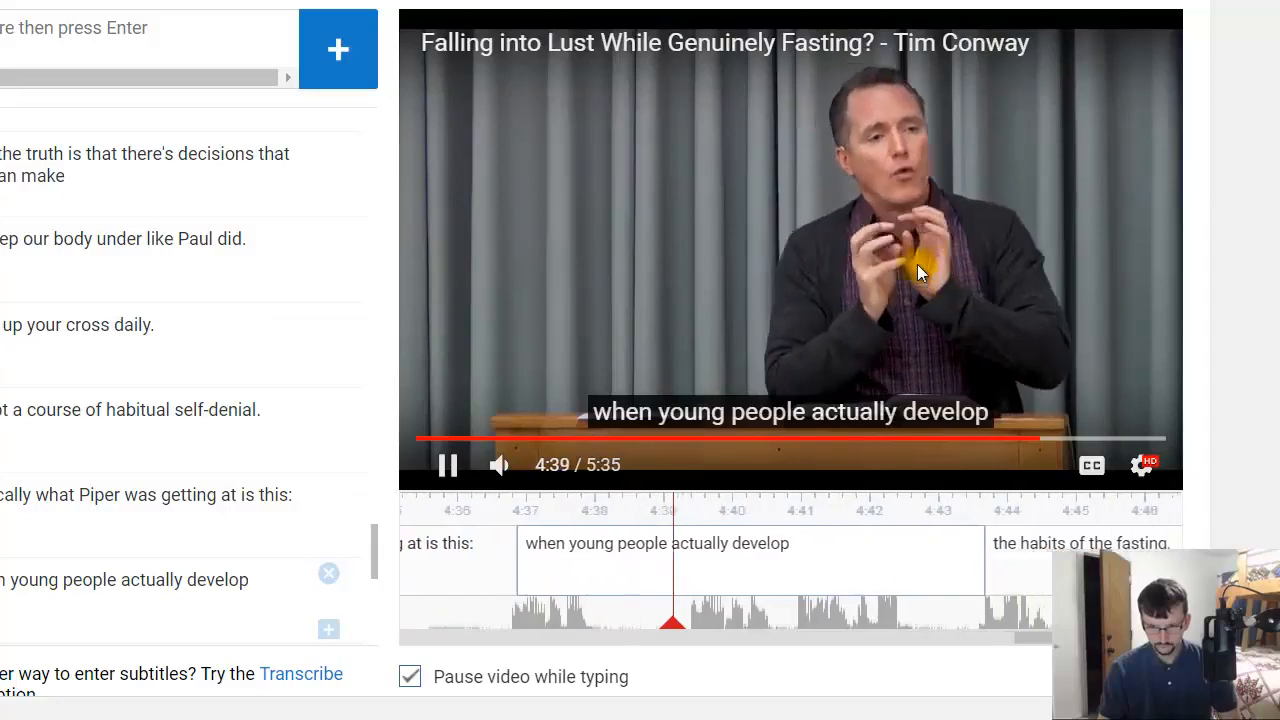
pyautogui.click(829, 314)
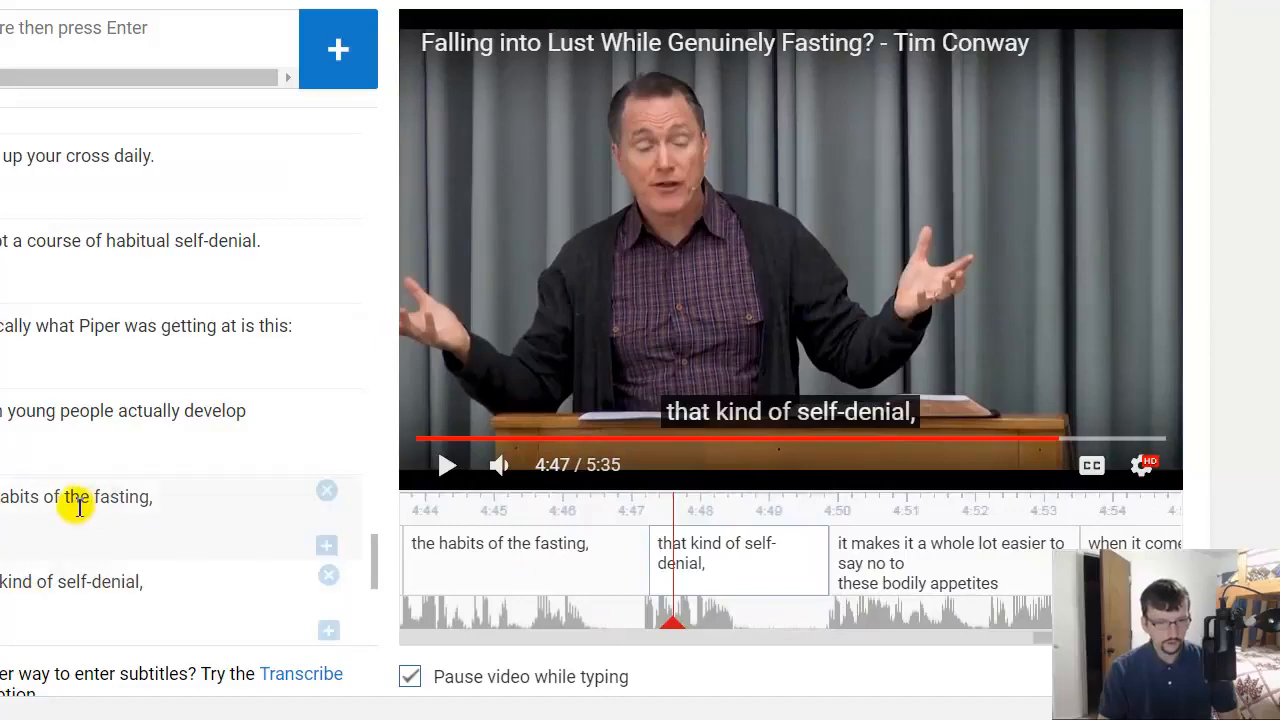
pyautogui.click(91, 500)
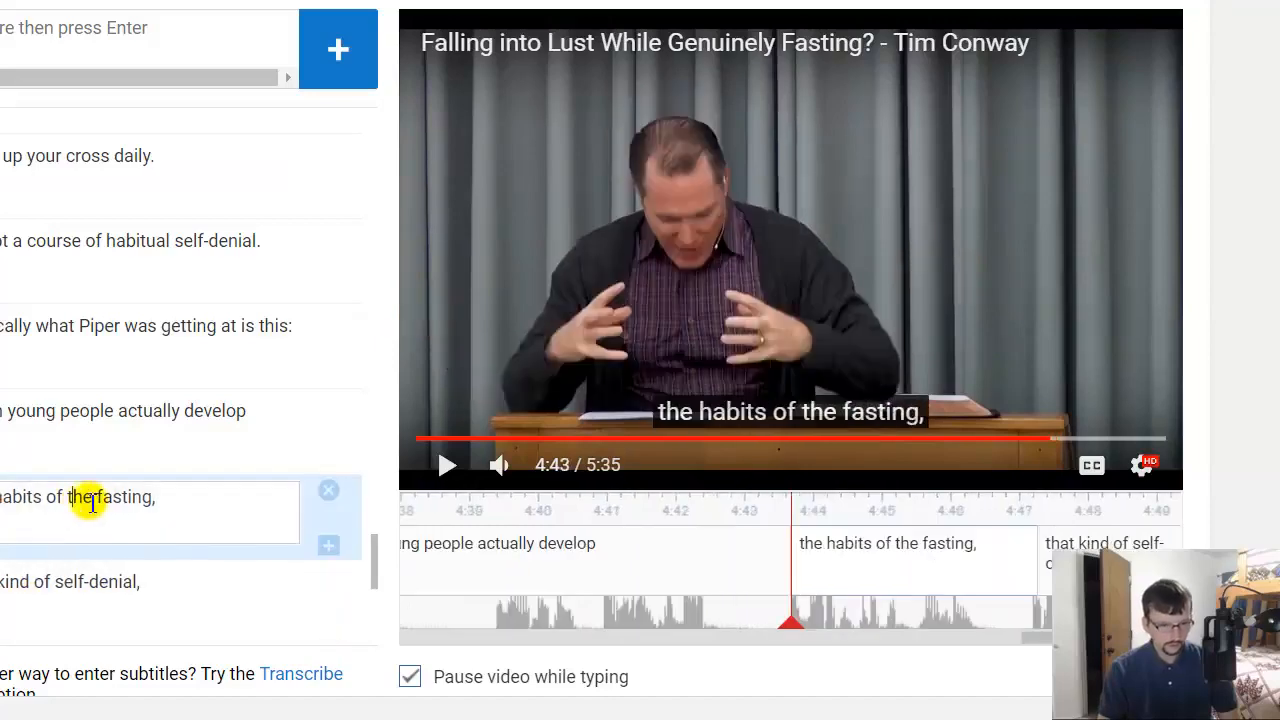
pyautogui.press('BackSpace')
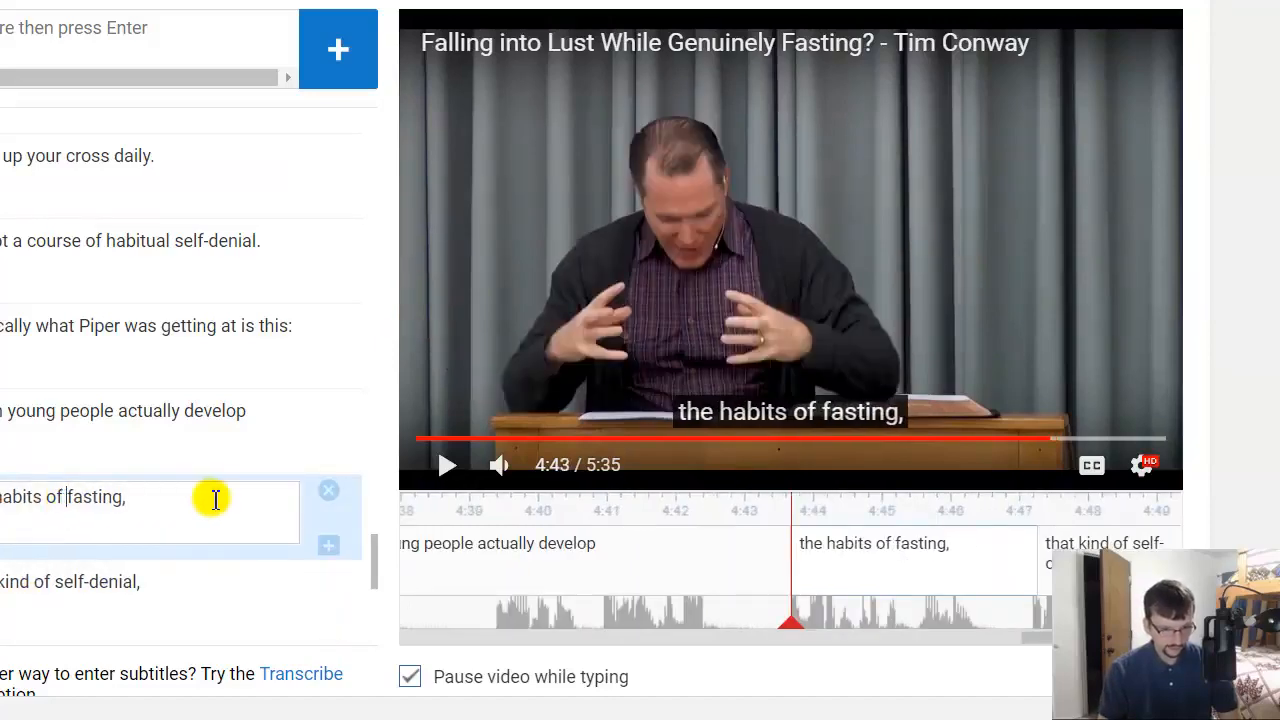
pyautogui.click(773, 258)
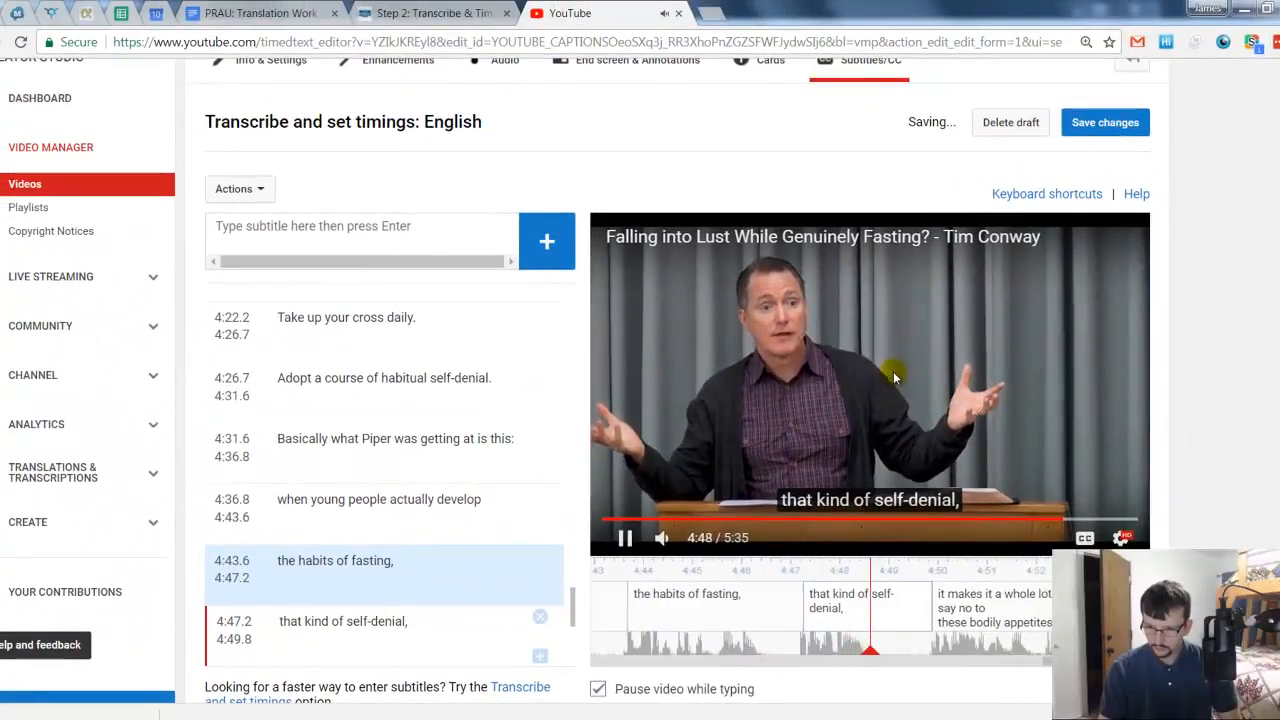
pyautogui.click(274, 613)
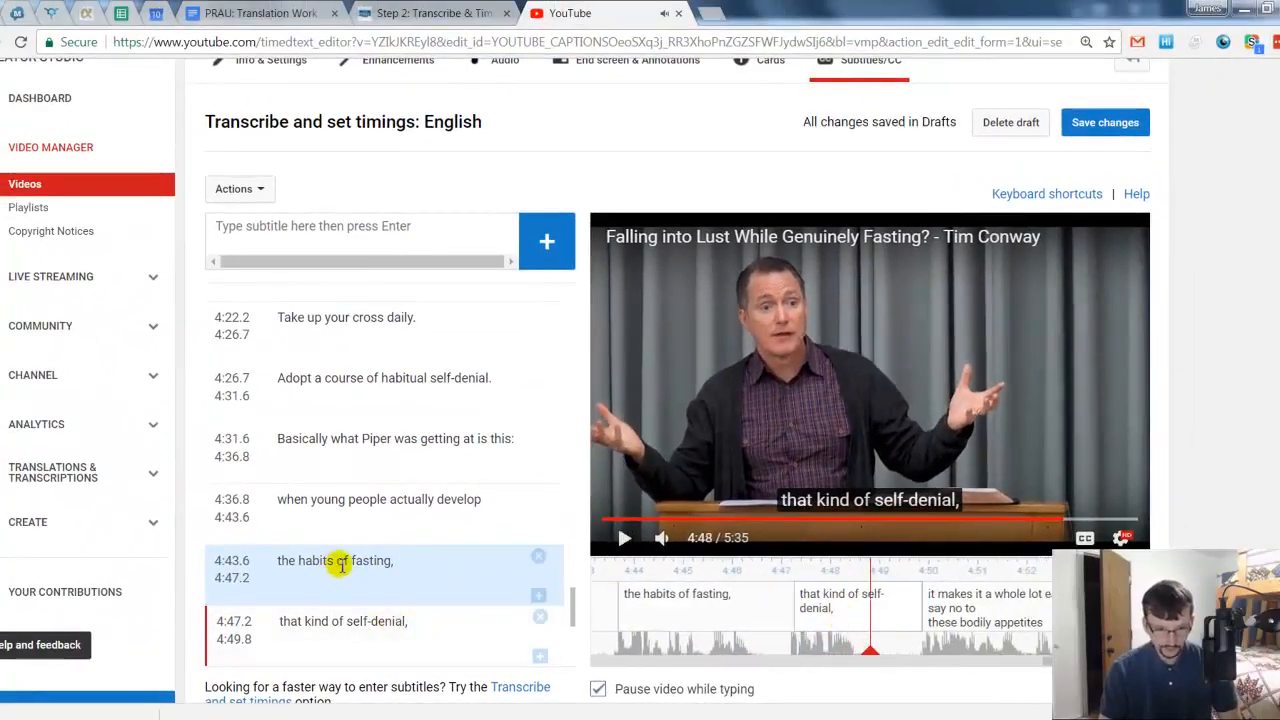
pyautogui.click(341, 565)
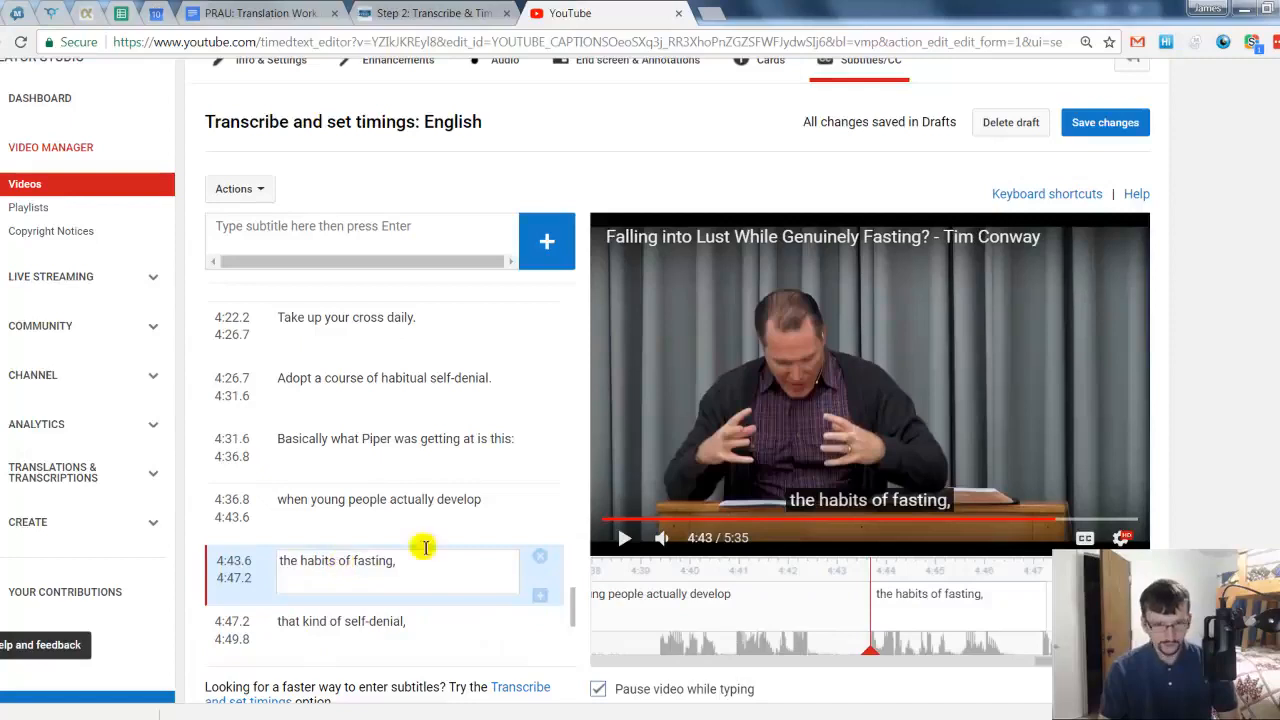
# Play on, move the text "hearing that," to the end of the "And I just wondered," caption, and delete the emptied caption
pyautogui.click(877, 414)
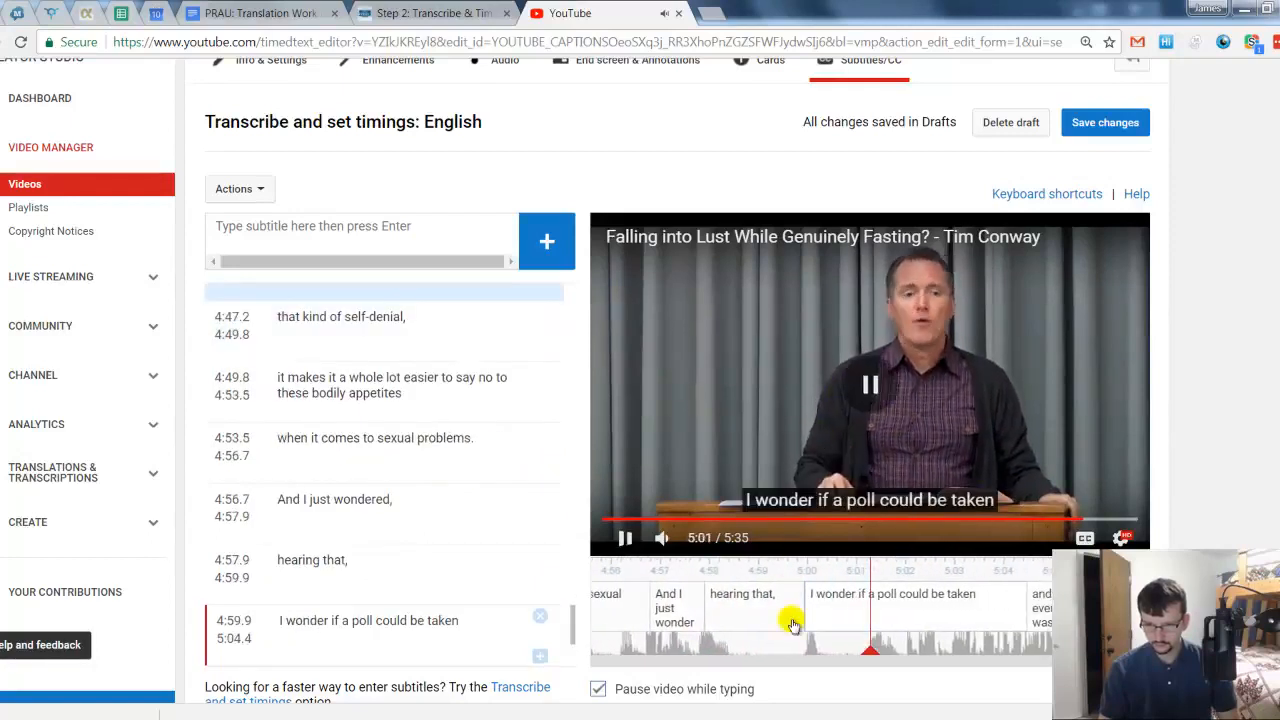
pyautogui.moveTo(722, 642); pyautogui.dragTo(965, 638)
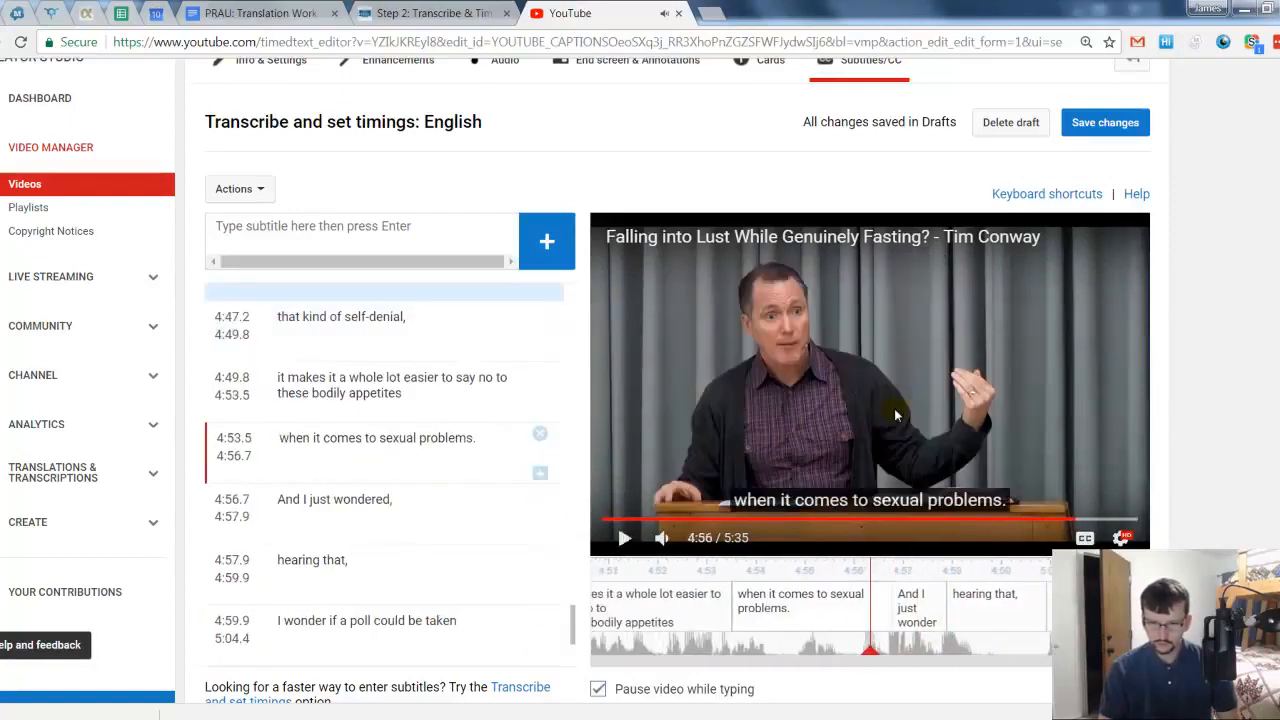
pyautogui.click(902, 438)
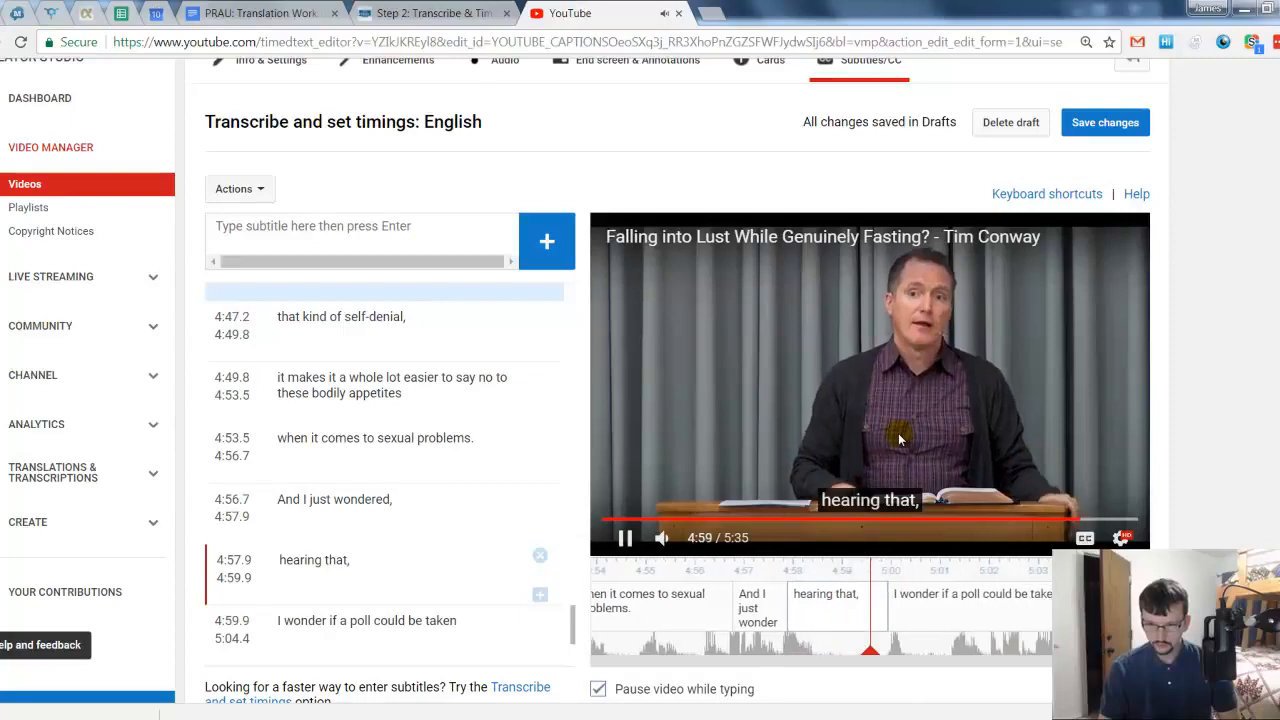
pyautogui.click(902, 440)
pyautogui.tripleClick(417, 572)
pyautogui.hotkey('ctrl', 'x')
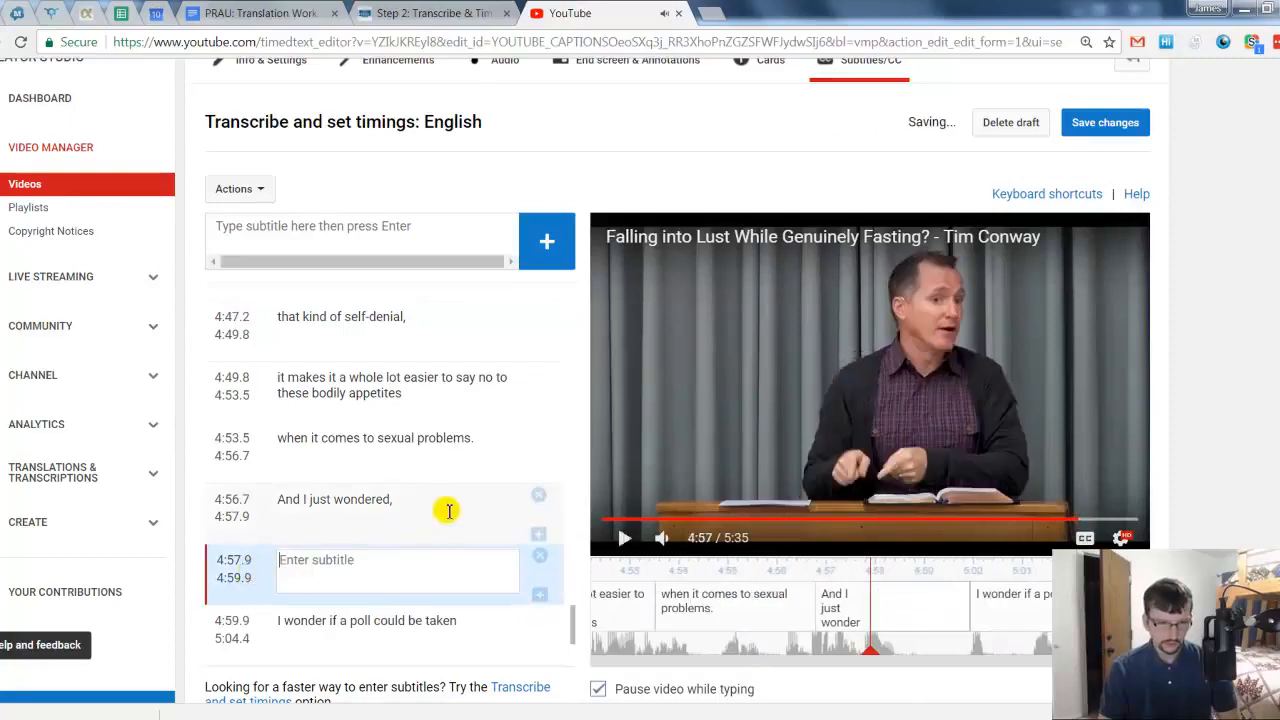
pyautogui.click(446, 508)
pyautogui.hotkey('ctrl', 'v')
pyautogui.click(538, 558)
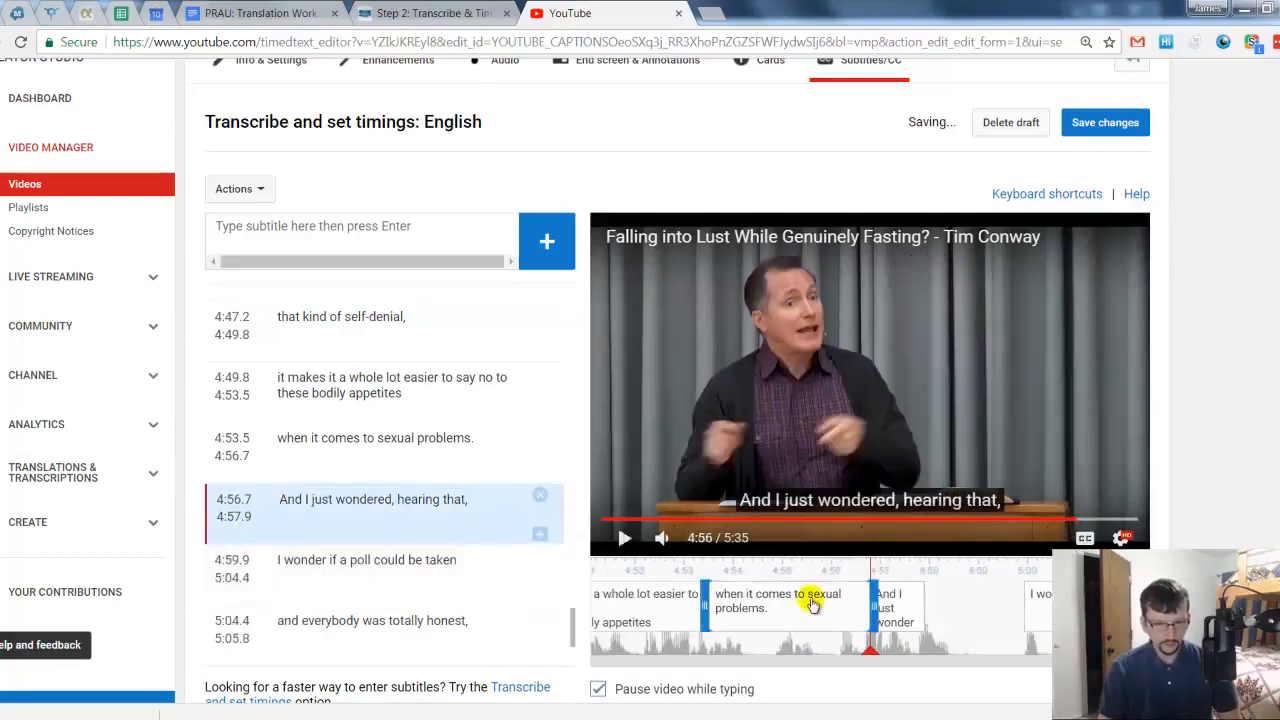
# Extend "And I just wondered, hearing that," to 4:59.8 and add "Hmmm" at the start of the "I wonder if a poll could be taken" caption
pyautogui.click(963, 449)
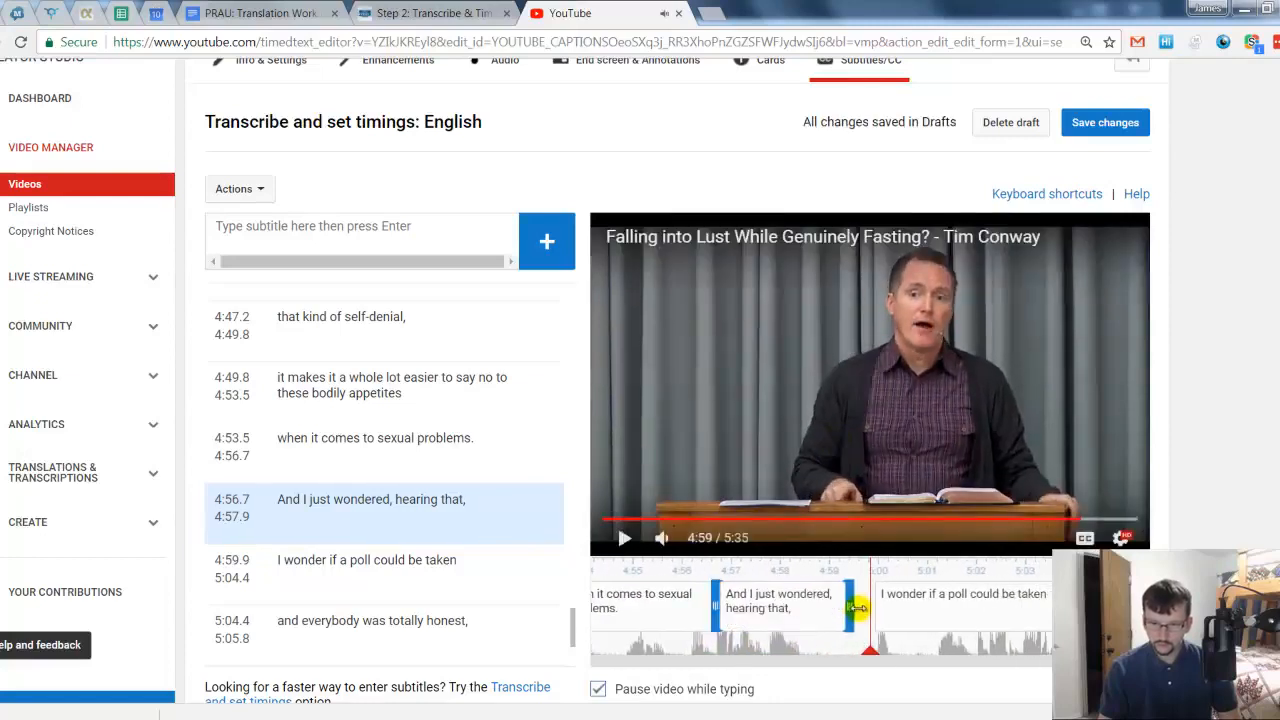
pyautogui.moveTo(874, 613); pyautogui.dragTo(871, 613)
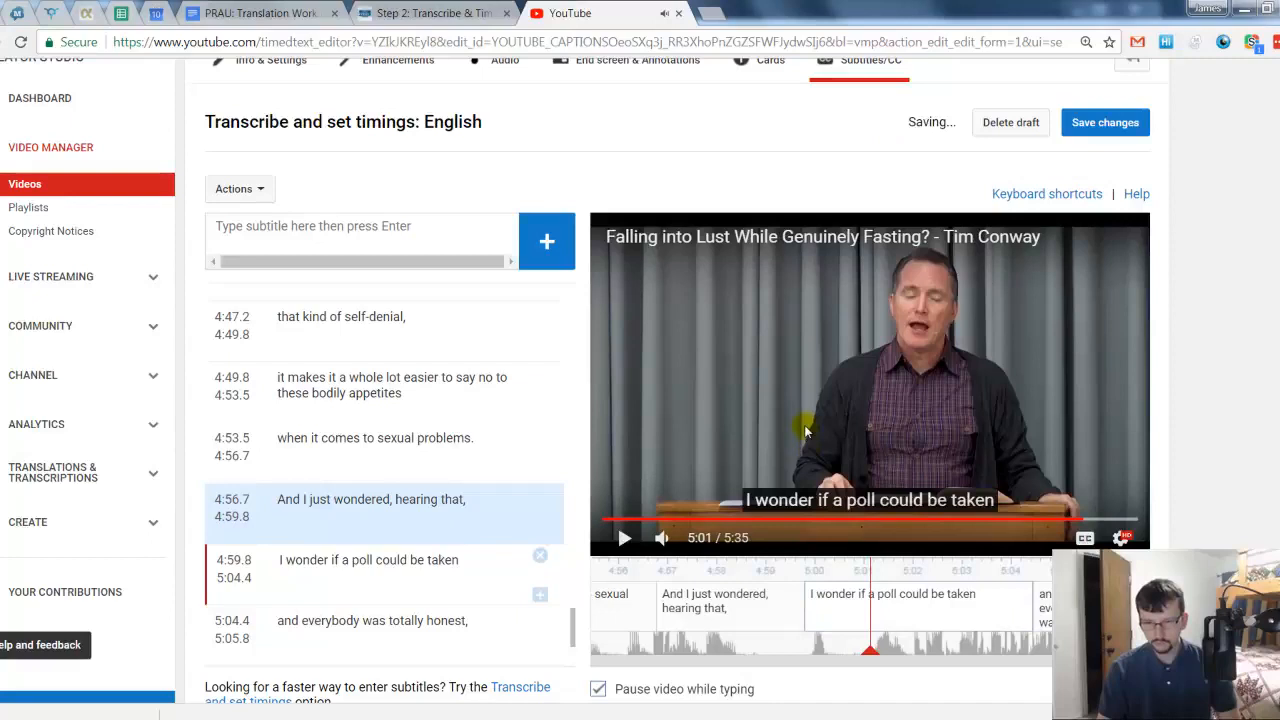
pyautogui.click(280, 565)
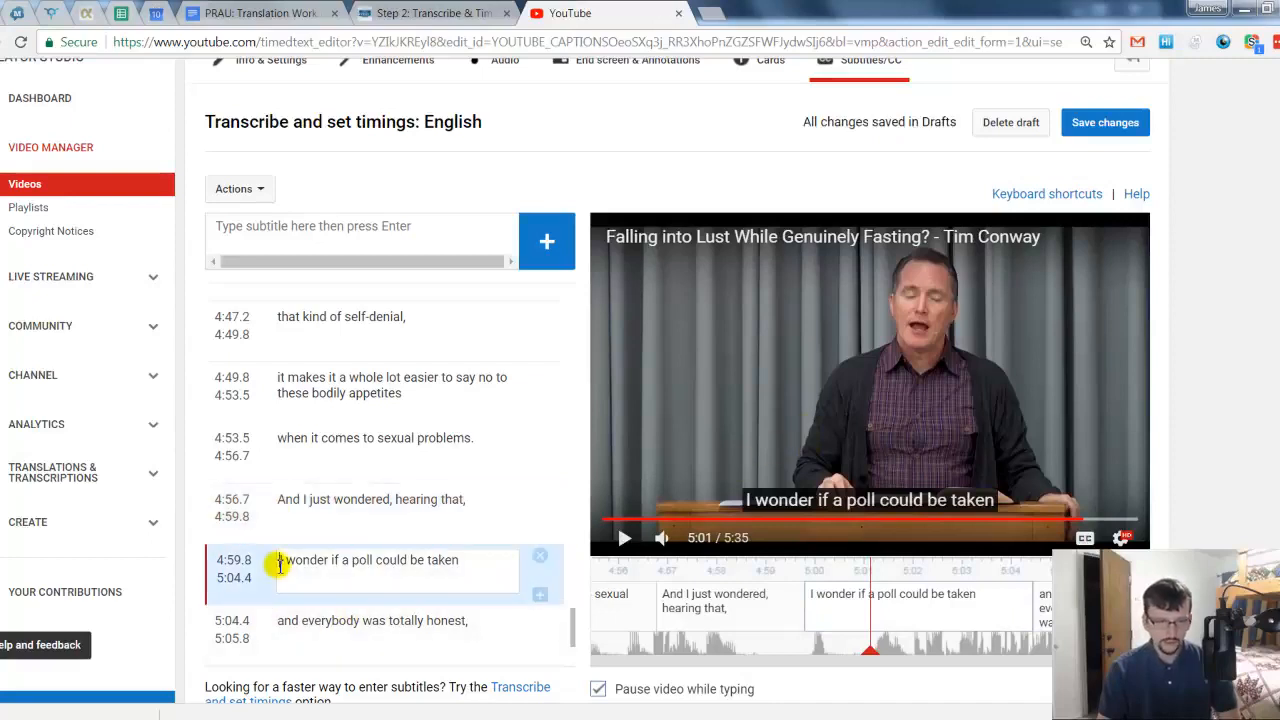
pyautogui.write('Hmmm.')
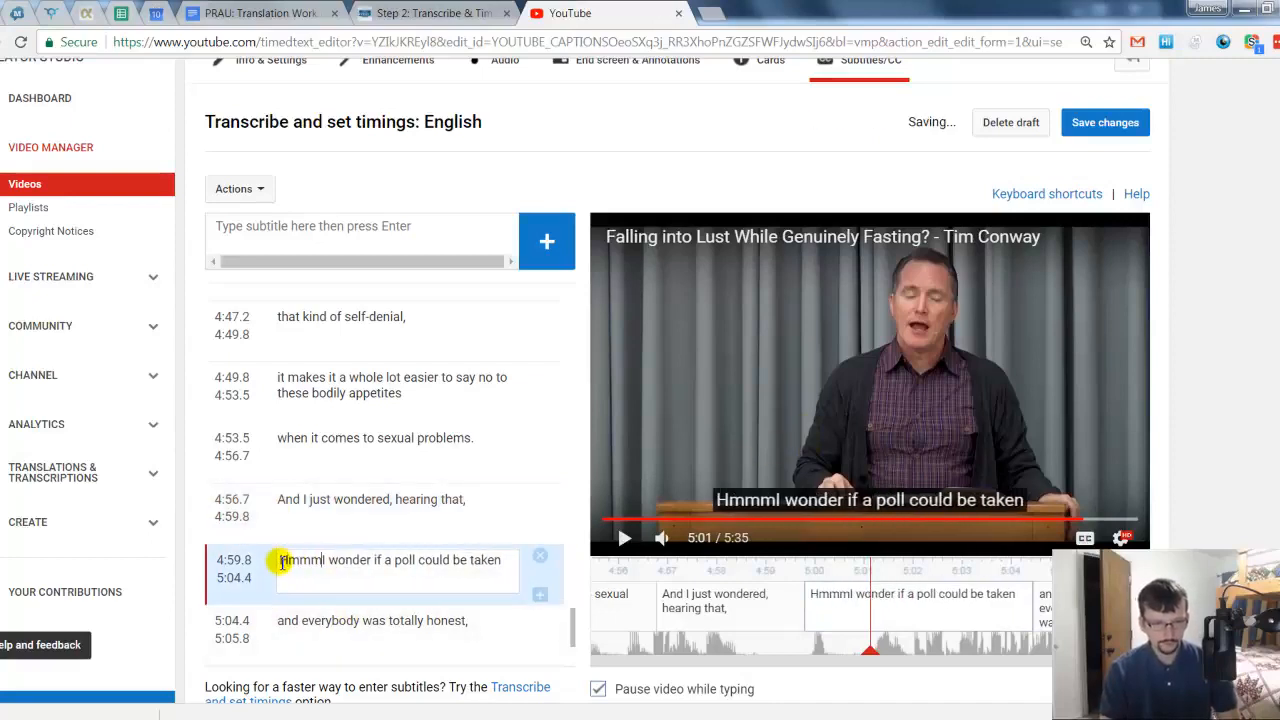
# Play on to 5:25 and insert an empty caption after "I suspect there's reality to it."
pyautogui.click(830, 430)
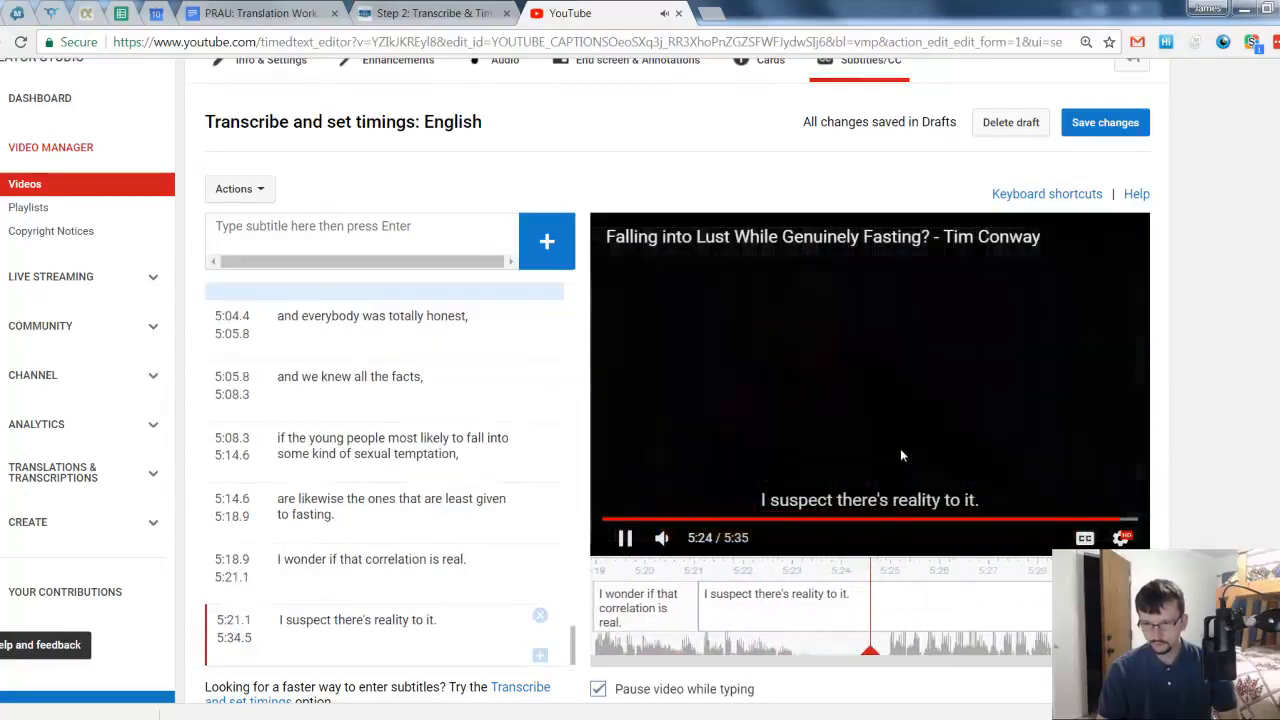
pyautogui.click(926, 458)
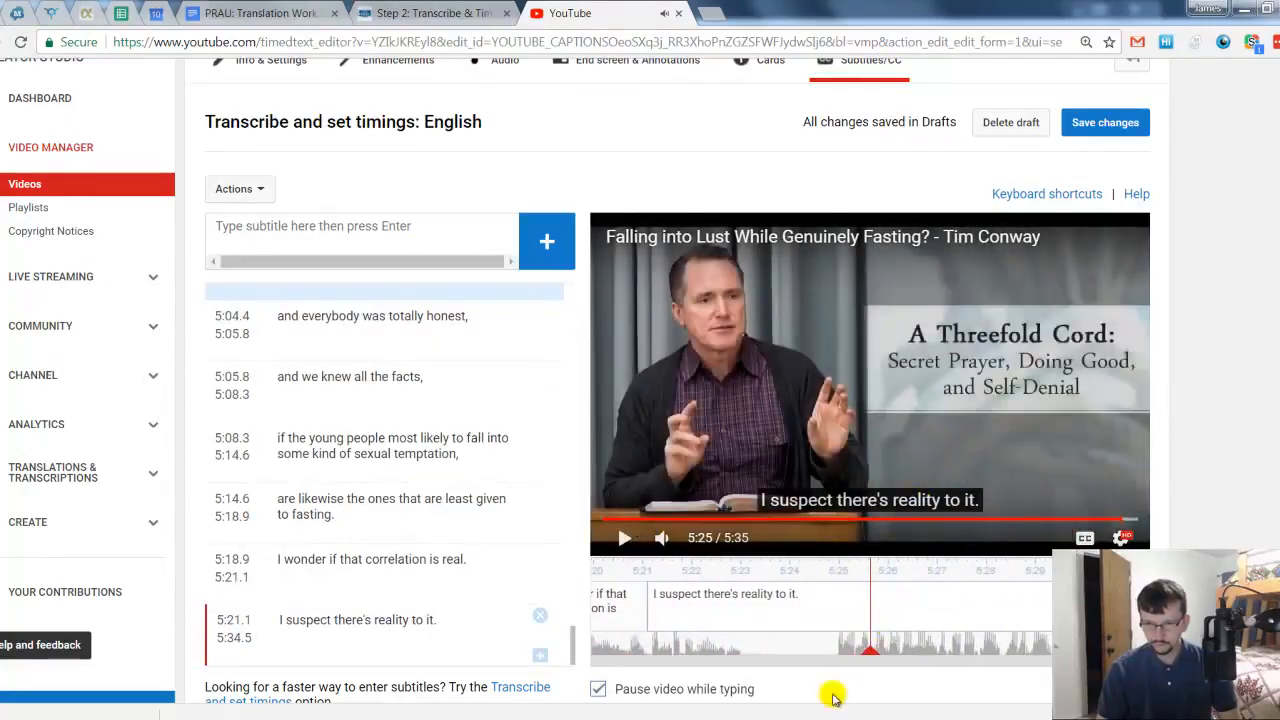
pyautogui.scroll(-3, 430, 617)
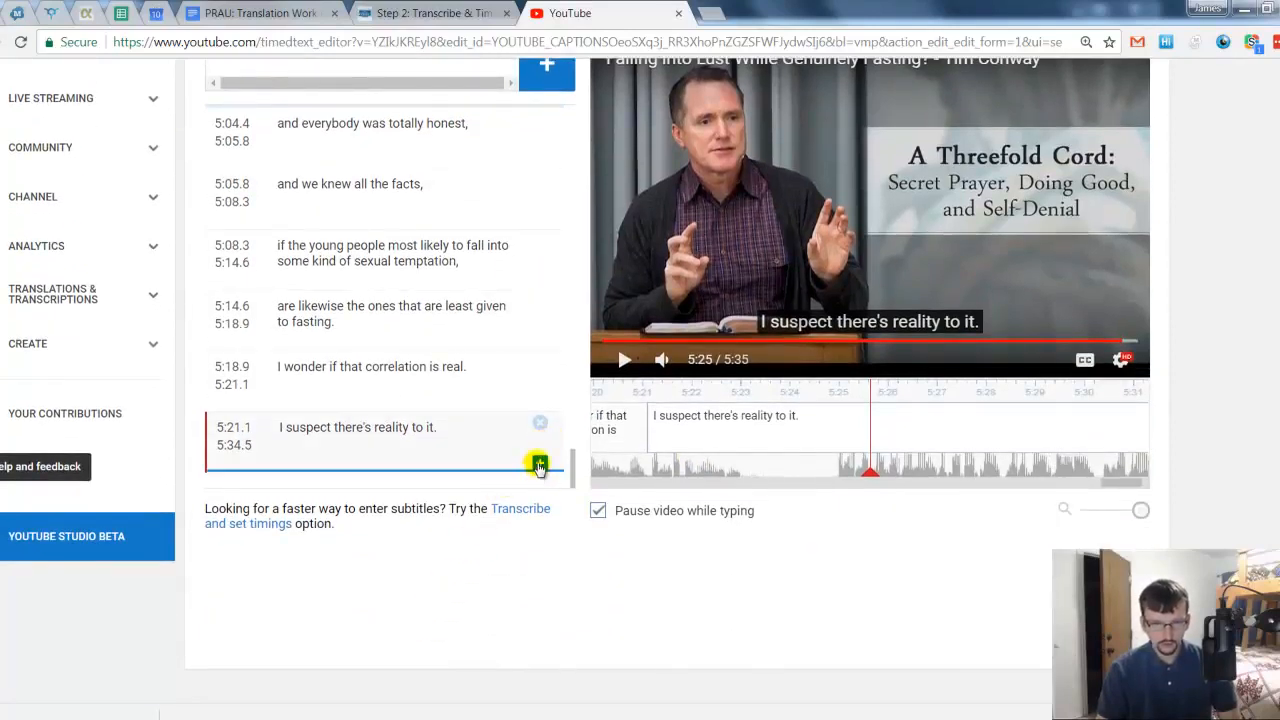
pyautogui.click(539, 466)
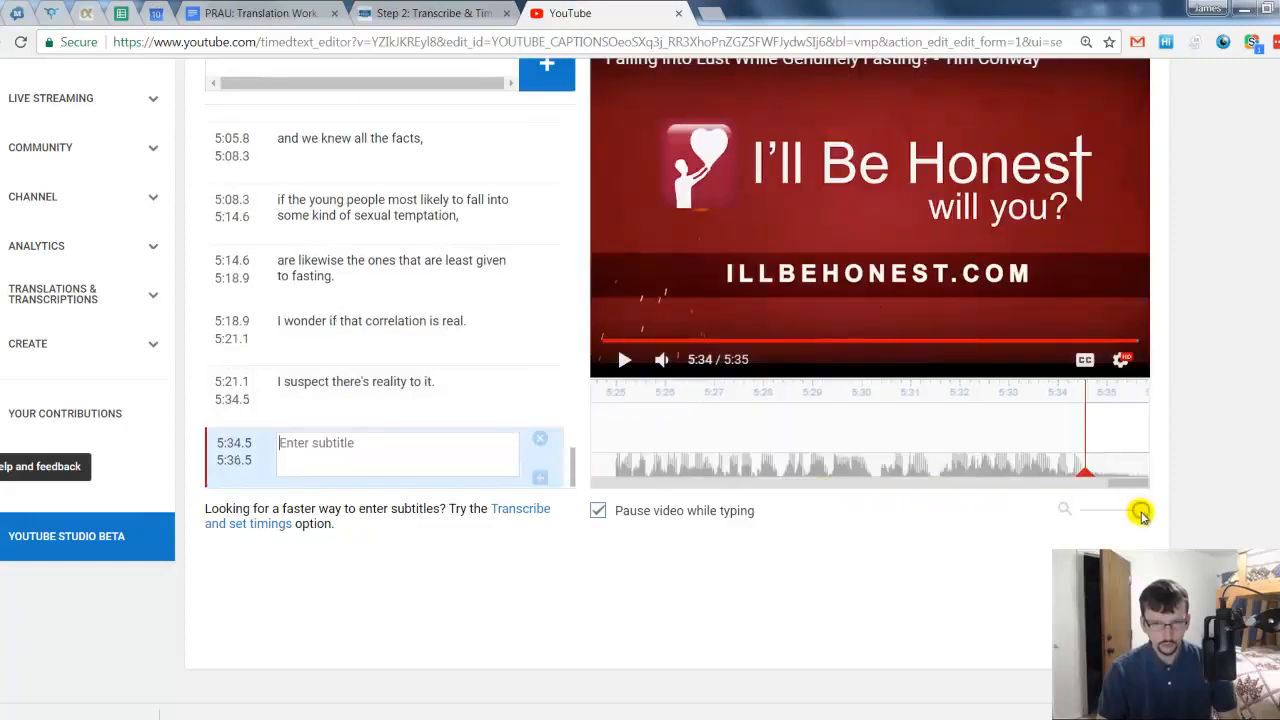
# Time "I suspect there's reality to it." from 5:21.0 to 5:24.8, start the empty caption at 5:24.8, and play on to 5:26
pyautogui.moveTo(1140, 513); pyautogui.dragTo(1133, 514)
pyautogui.click(957, 440)
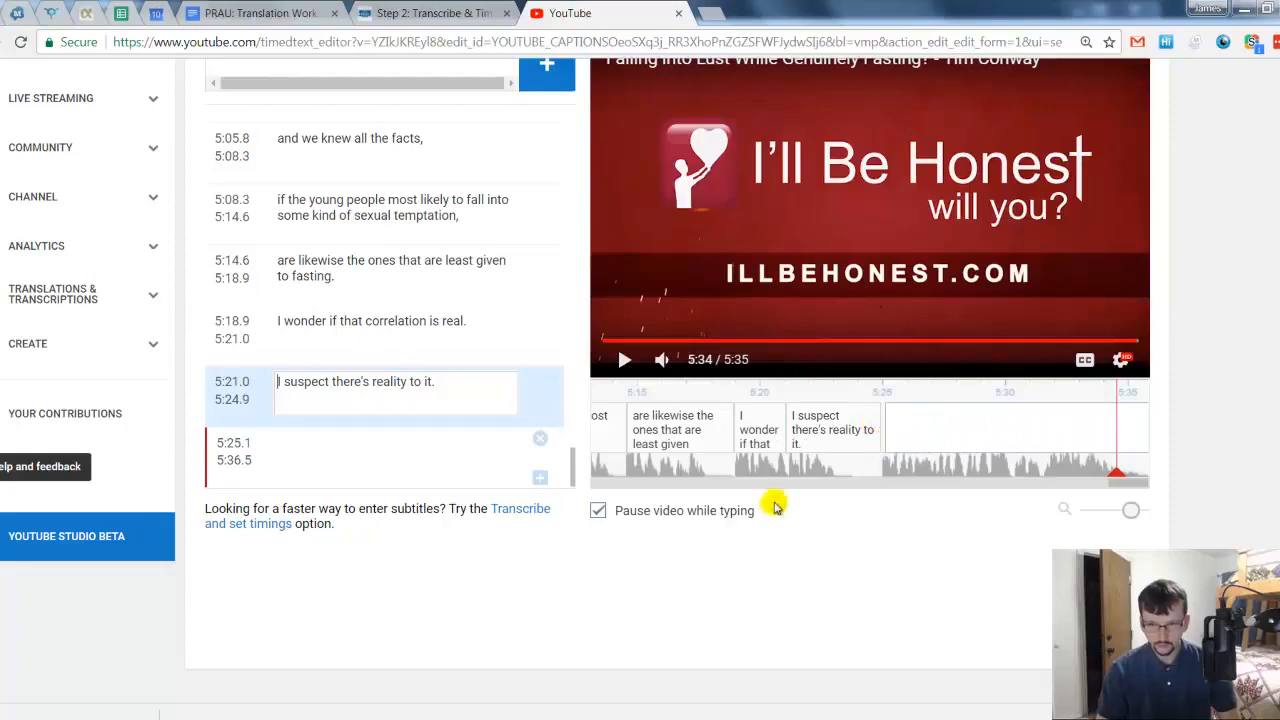
pyautogui.moveTo(1044, 457); pyautogui.dragTo(1194, 437)
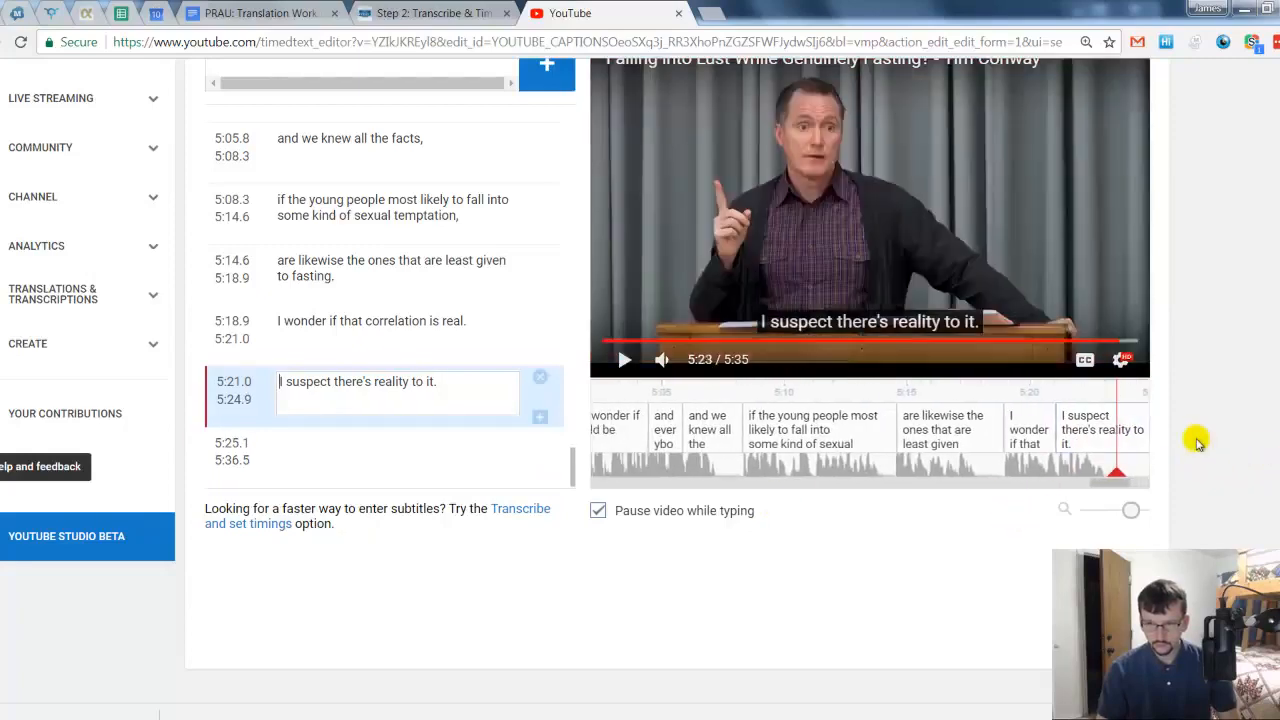
pyautogui.click(1036, 285)
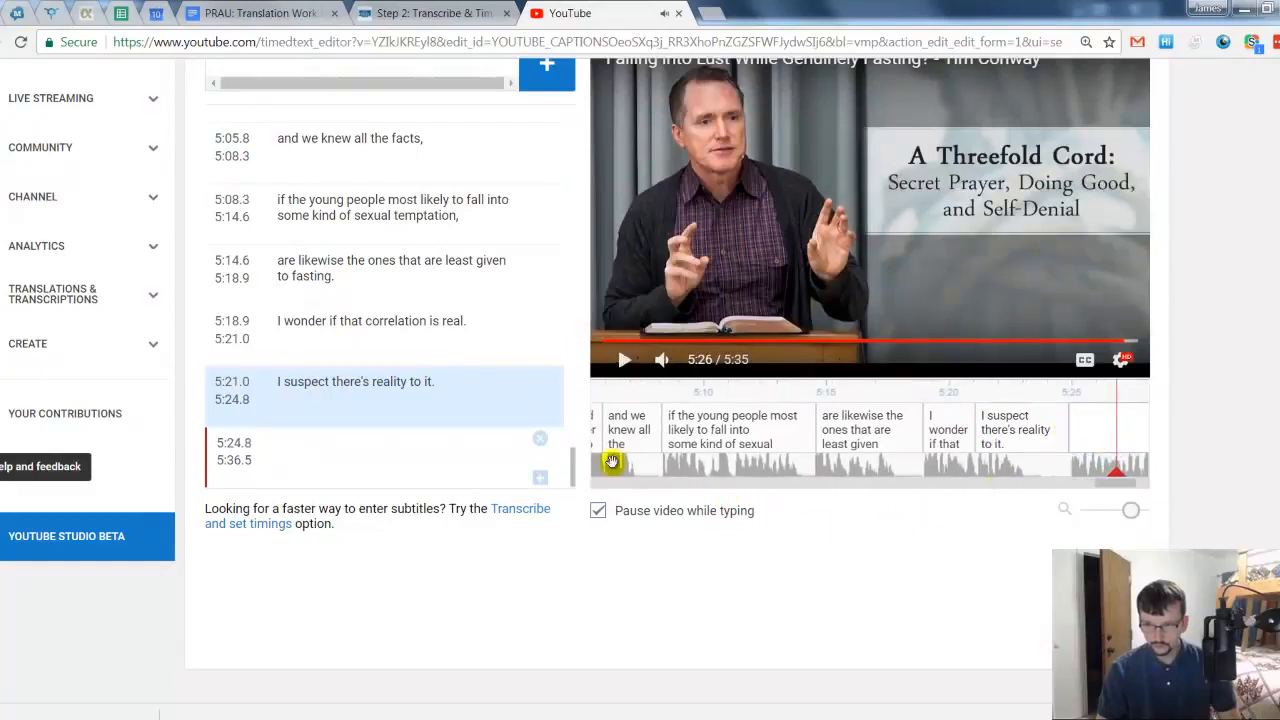
# Fill the empty closing caption with: This excerpt comes from the full sermon, "A Threefold Cord: Secret Prayer, Doing Good, and Self-Denial."
pyautogui.click(409, 466)
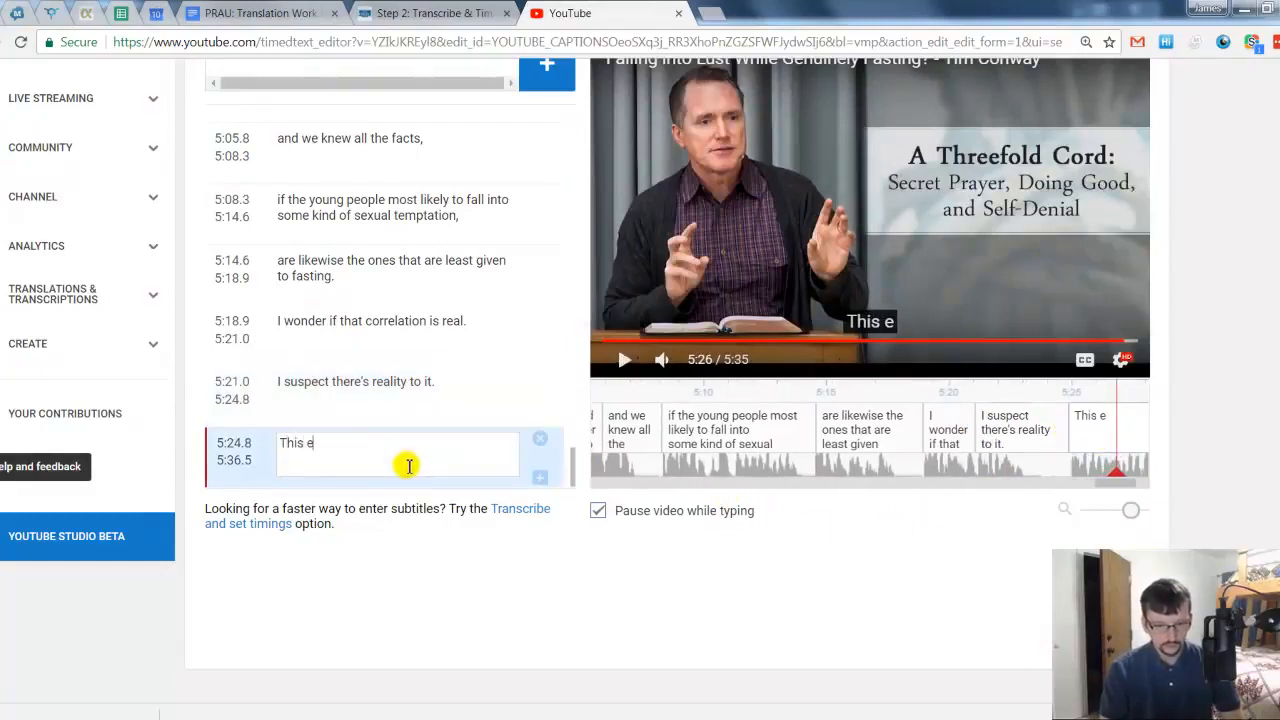
pyautogui.write('This excerpt comes from the fu')
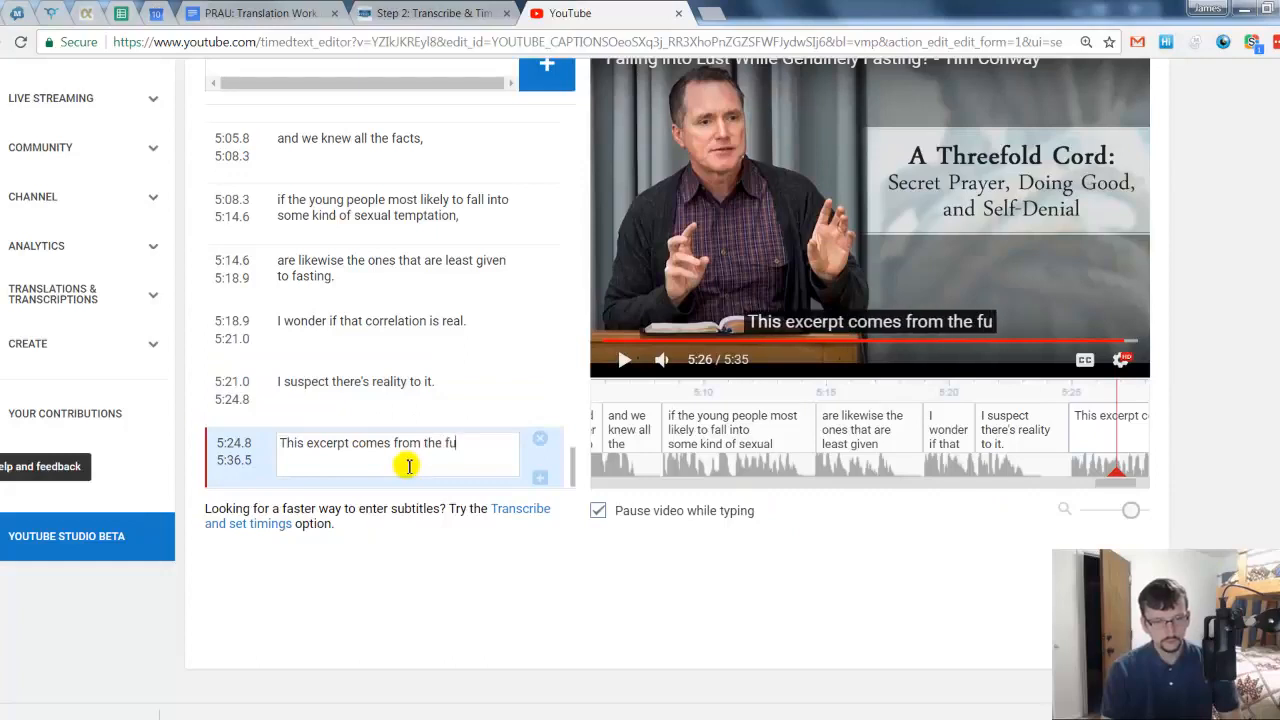
pyautogui.write('ll sermon')
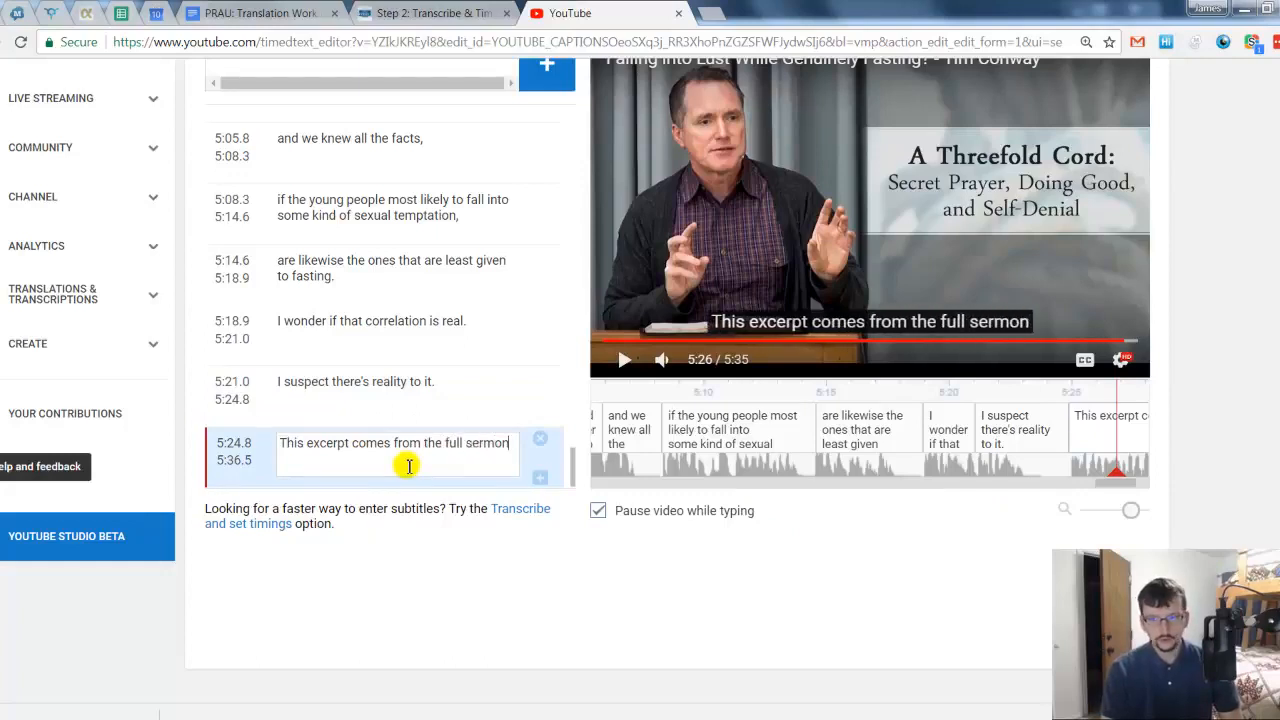
pyautogui.write(', "')
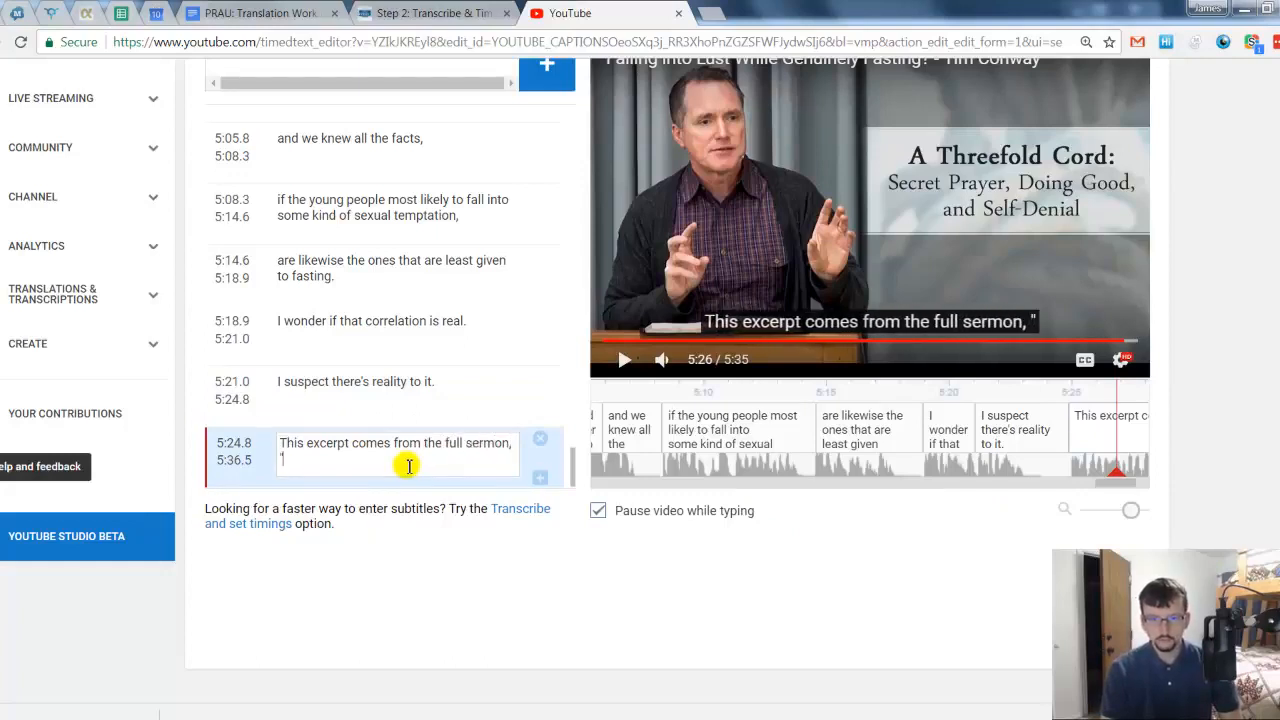
pyautogui.write('AThre')
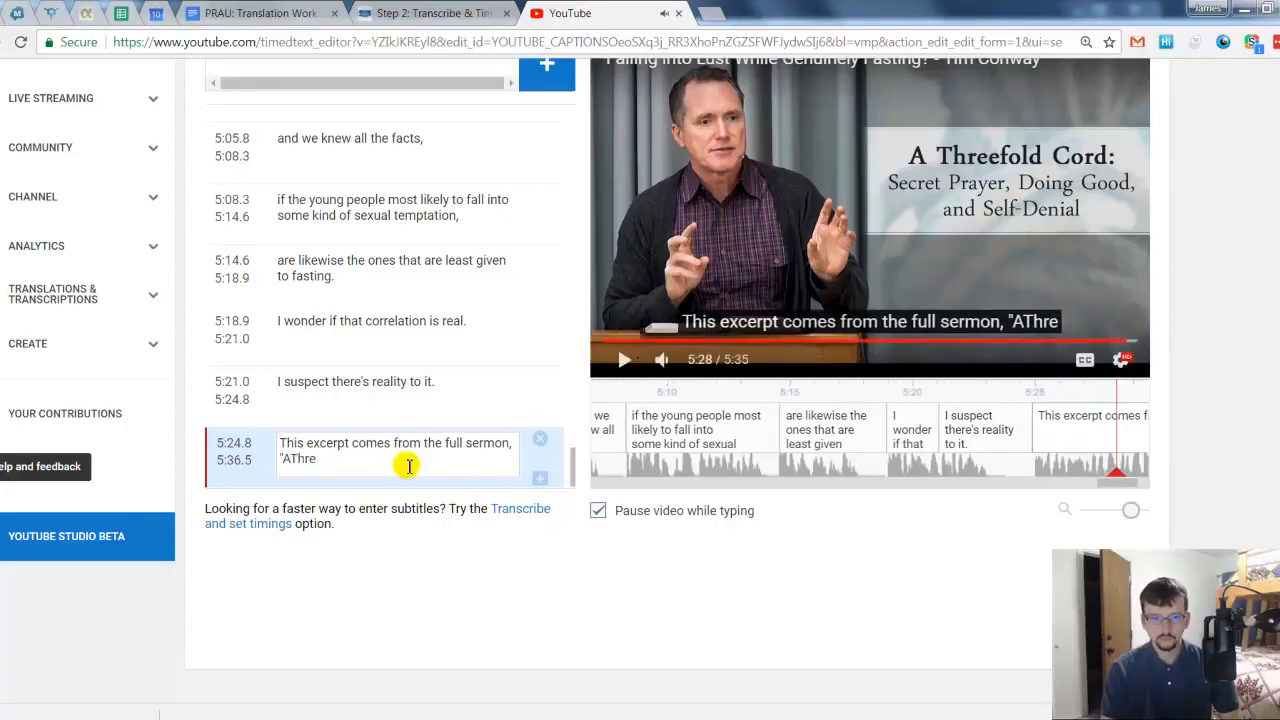
pyautogui.write('Threefold Cord: Se')
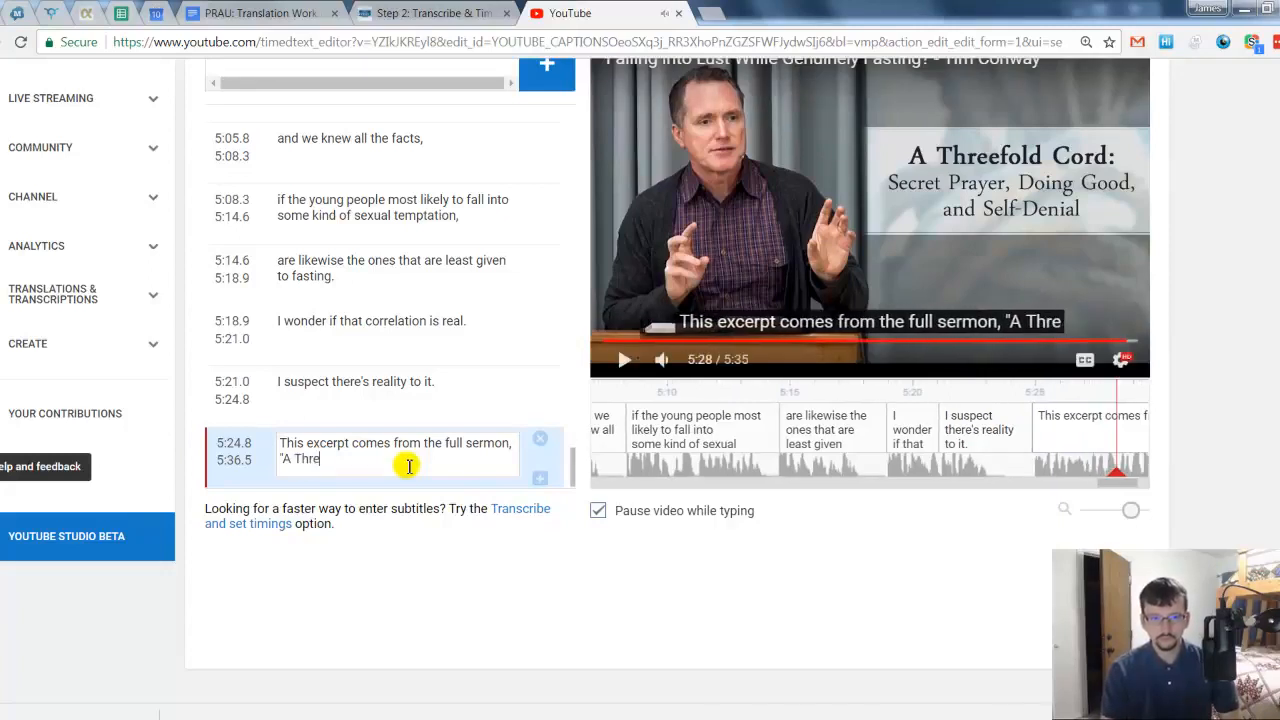
pyautogui.write('cret')
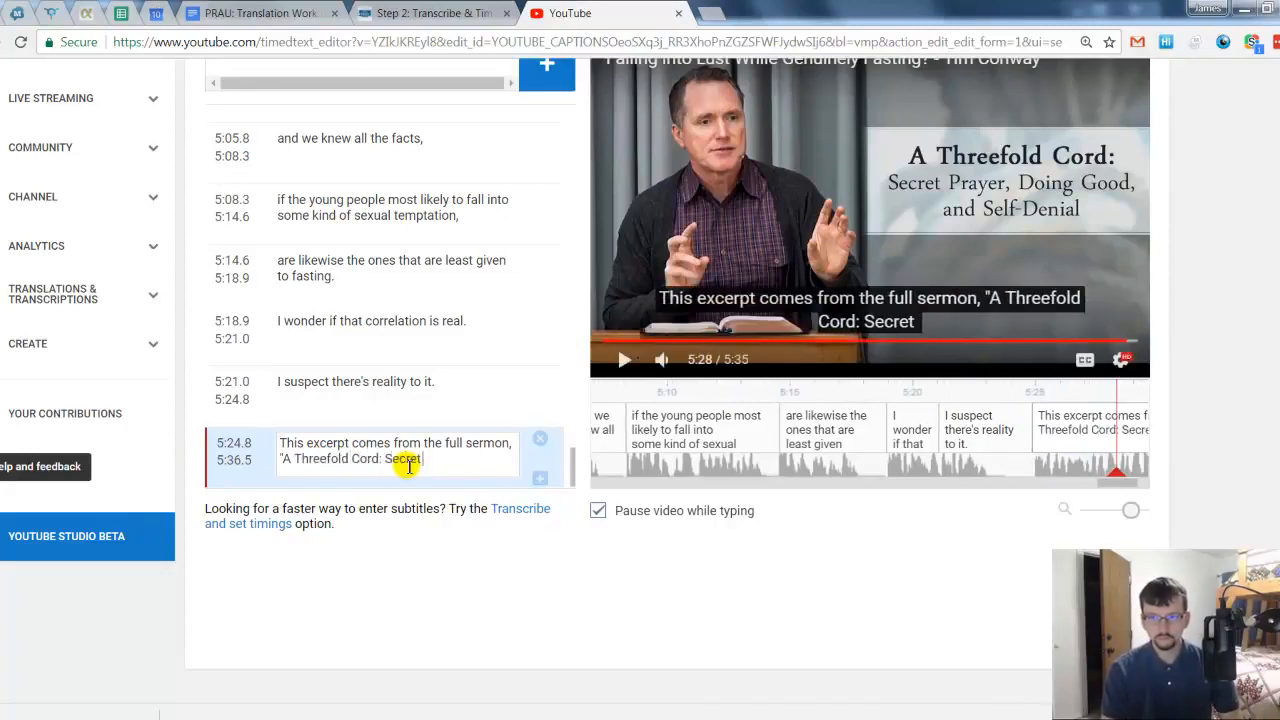
pyautogui.write(' Prayer, Doing Good, and')
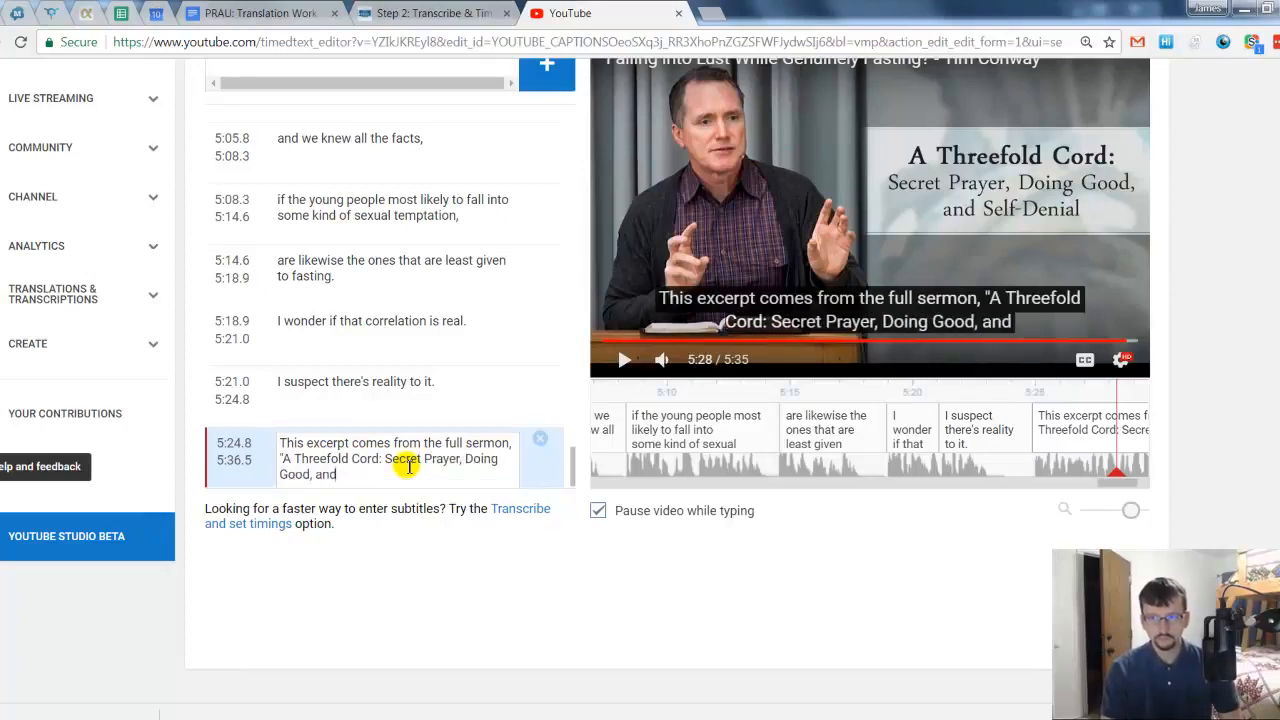
pyautogui.write(' Self-Denial."')
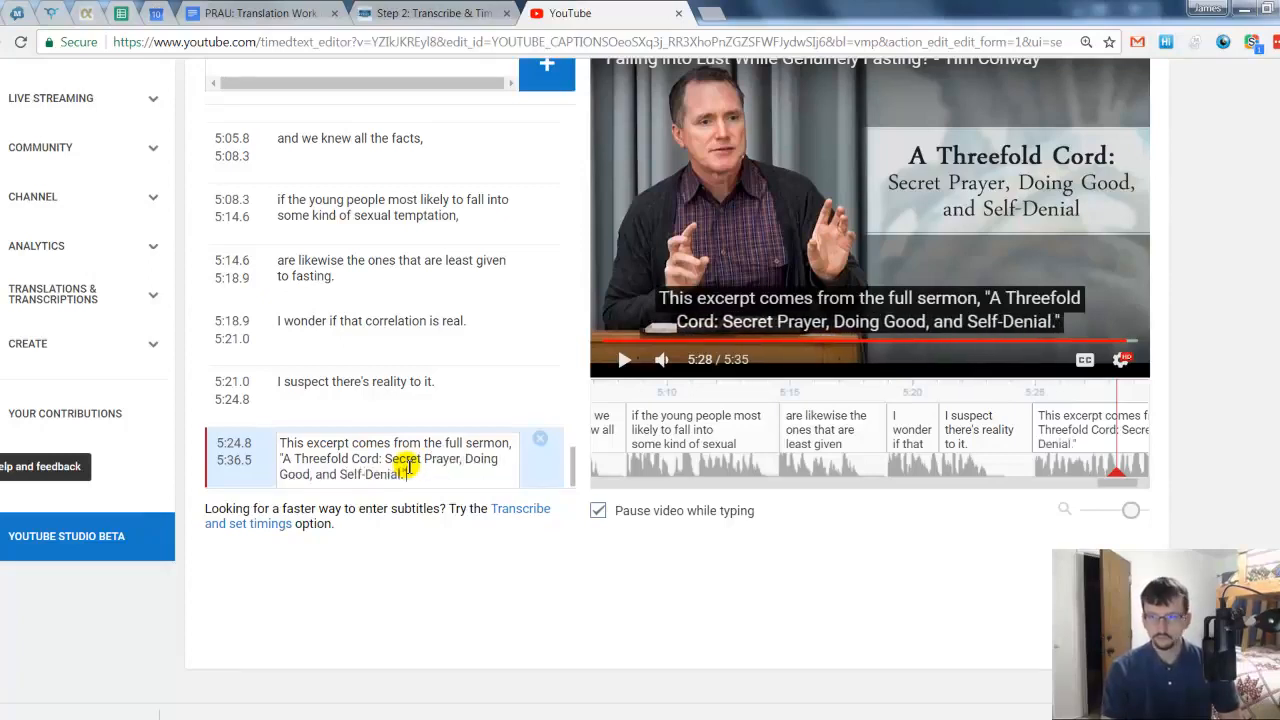
# Play the video to its end, set the closing caption's end time to 5:35.1, and publish the English captions
pyautogui.click(852, 209)
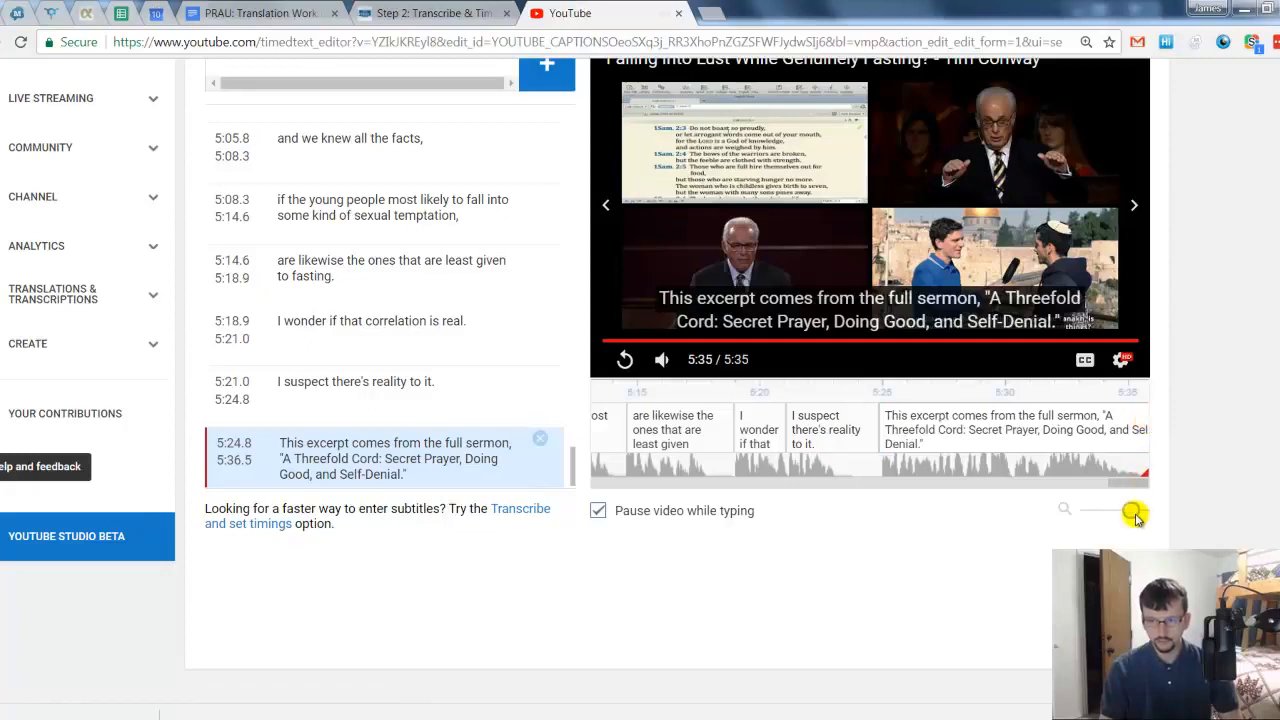
pyautogui.moveTo(1133, 512); pyautogui.dragTo(1122, 513)
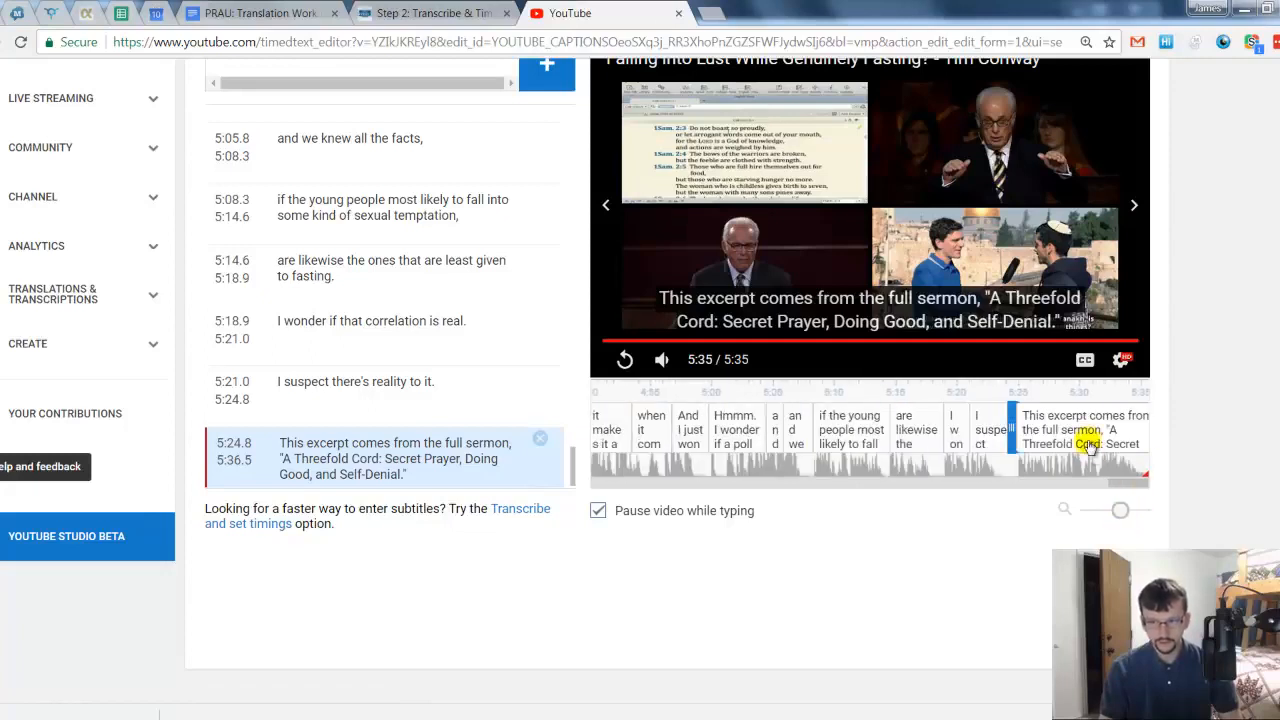
pyautogui.click(1087, 440)
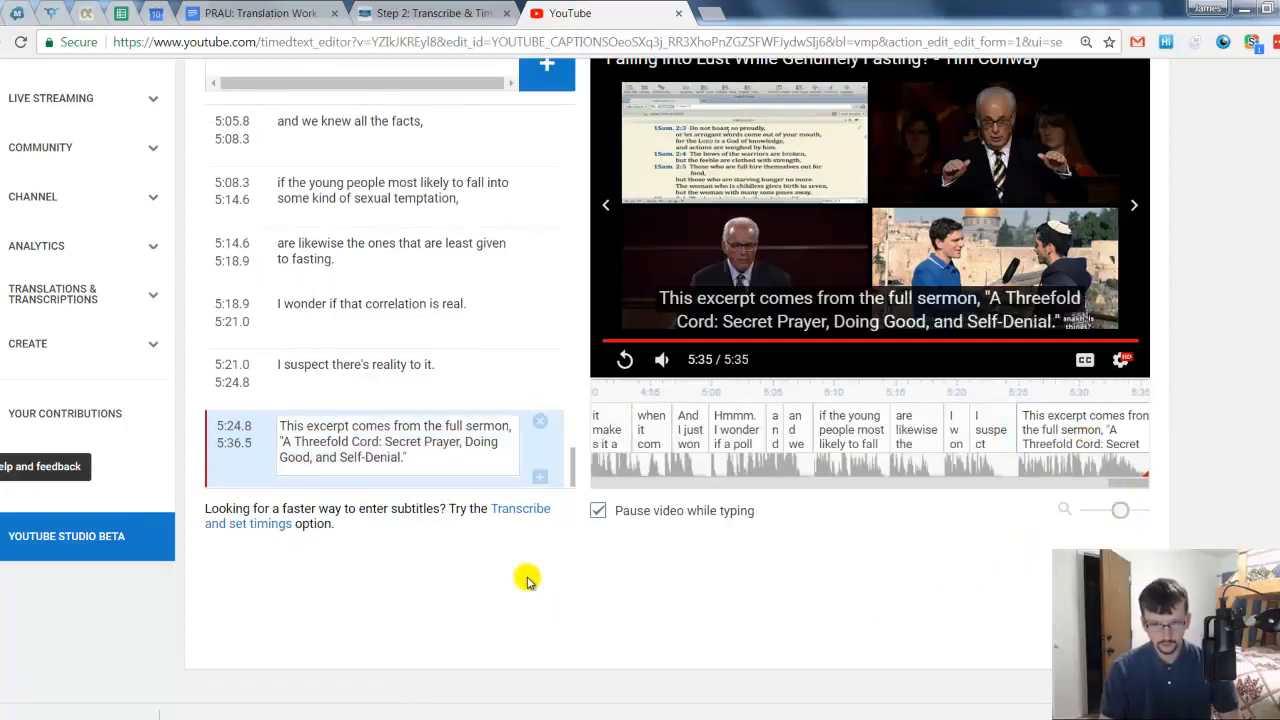
pyautogui.click(237, 443)
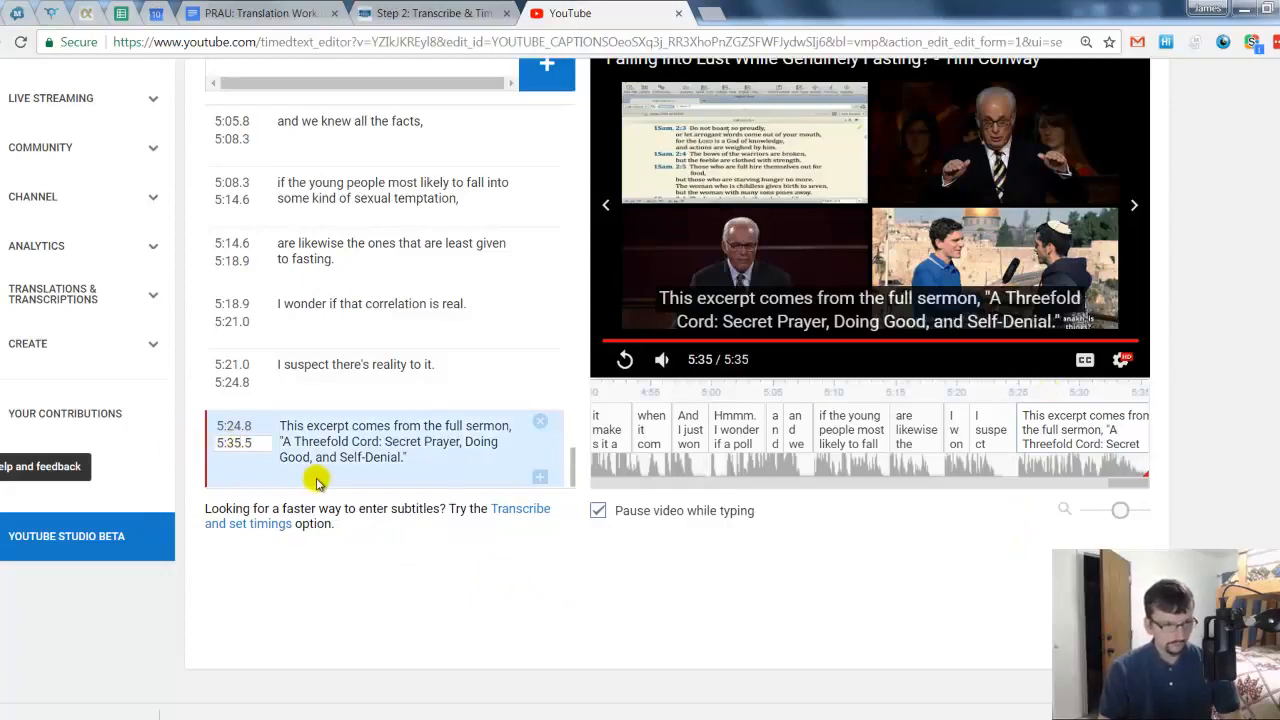
pyautogui.click(346, 597)
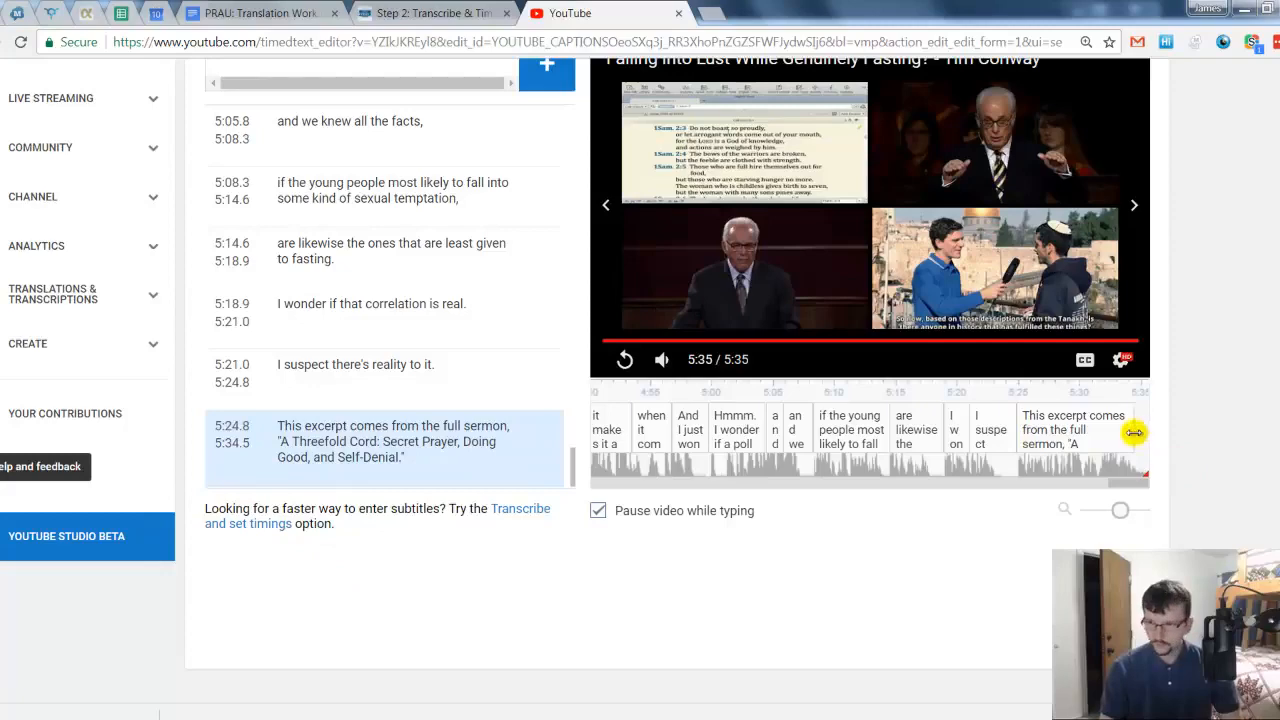
pyautogui.moveTo(1138, 431)
pyautogui.moveTo(1138, 431); pyautogui.dragTo(1144, 429)
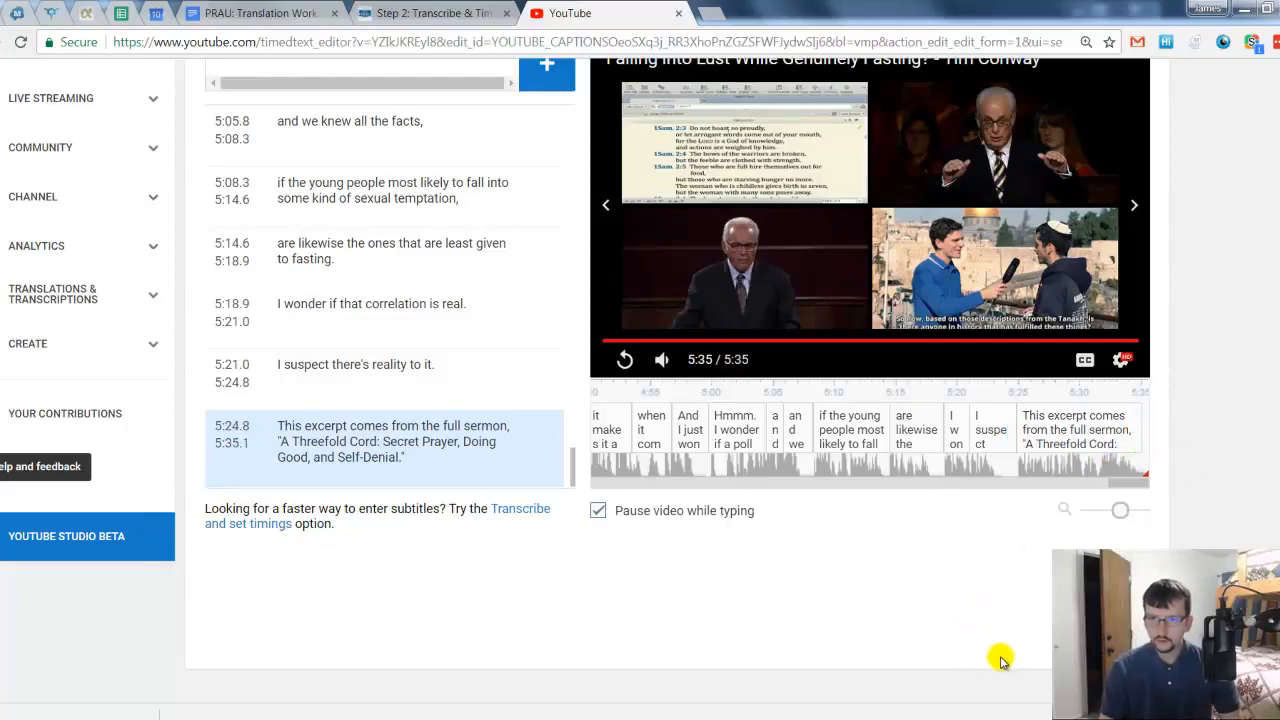
pyautogui.scroll(2, 1000, 657)
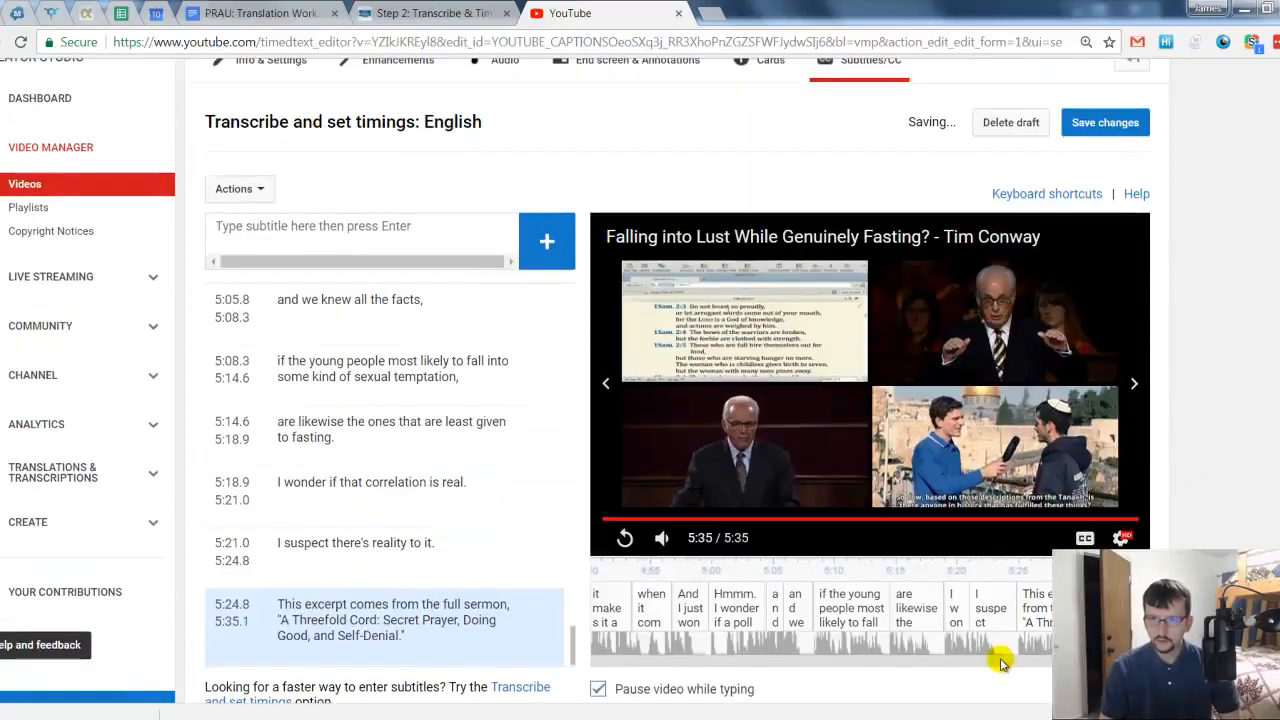
pyautogui.click(1105, 128)
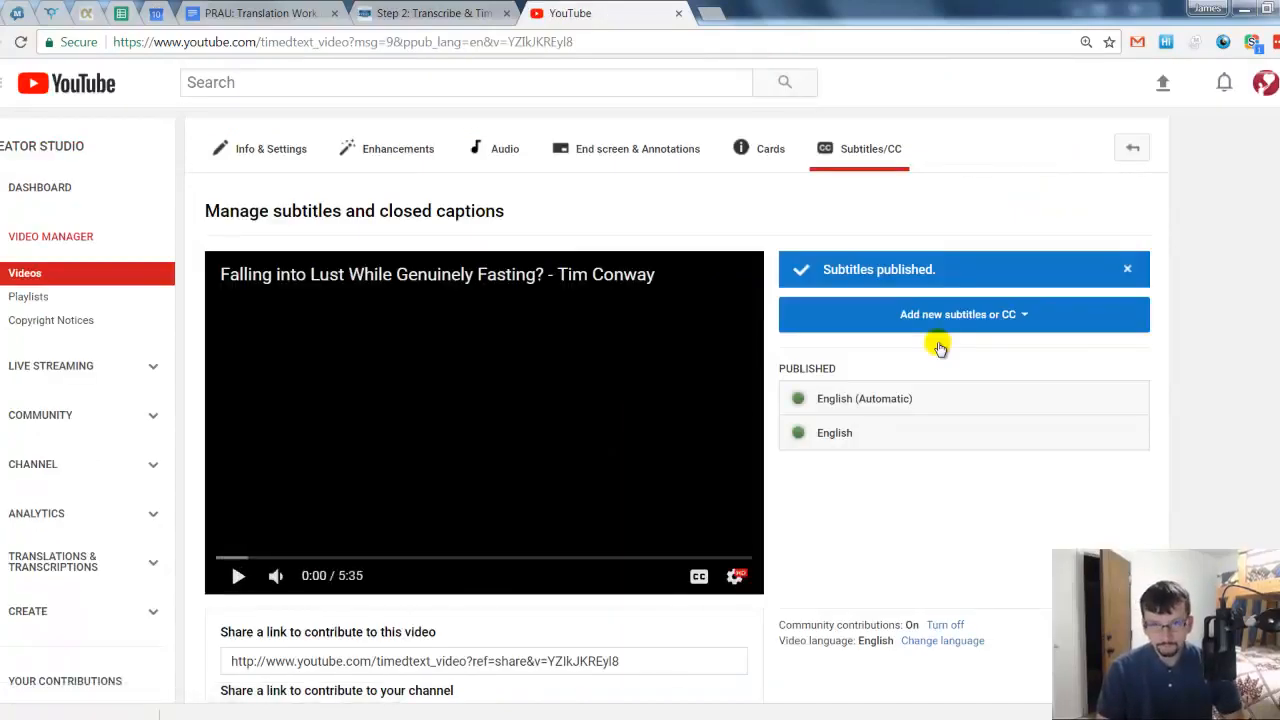
# Unpublish the English (Automatic) captions and return to the video's subtitle list
pyautogui.click(932, 405)
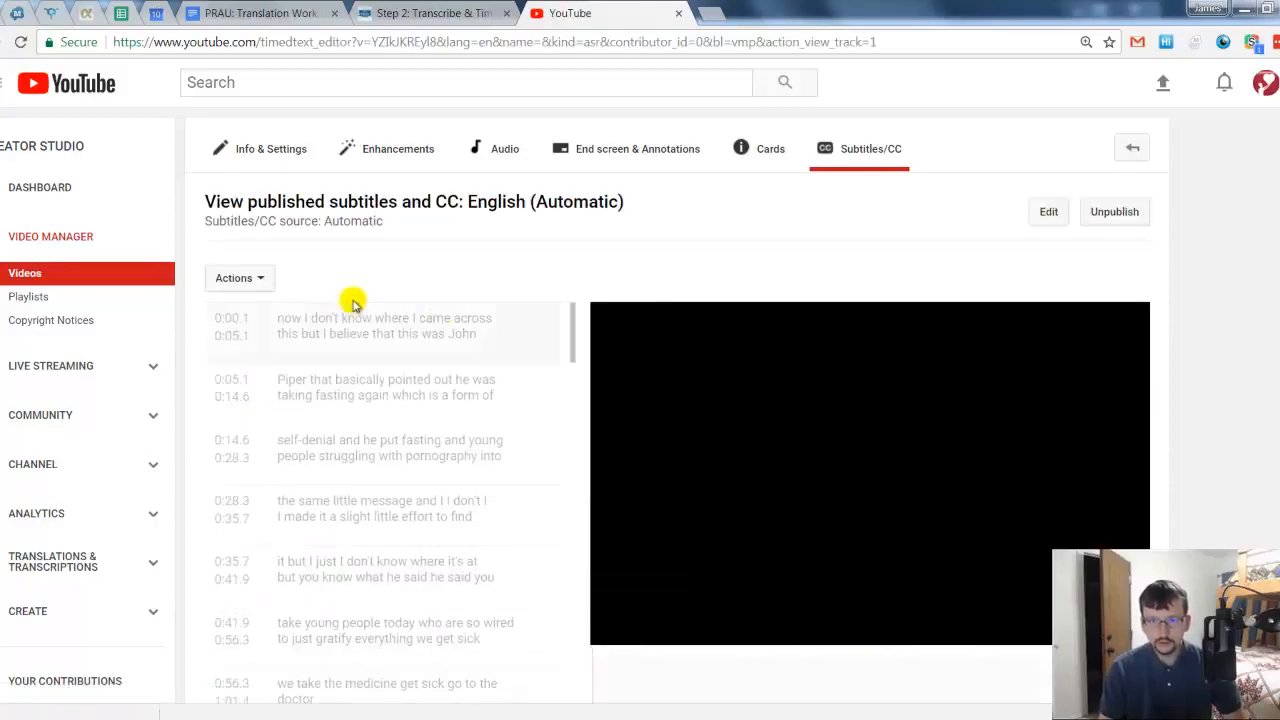
pyautogui.click(224, 280)
pyautogui.click(1223, 286)
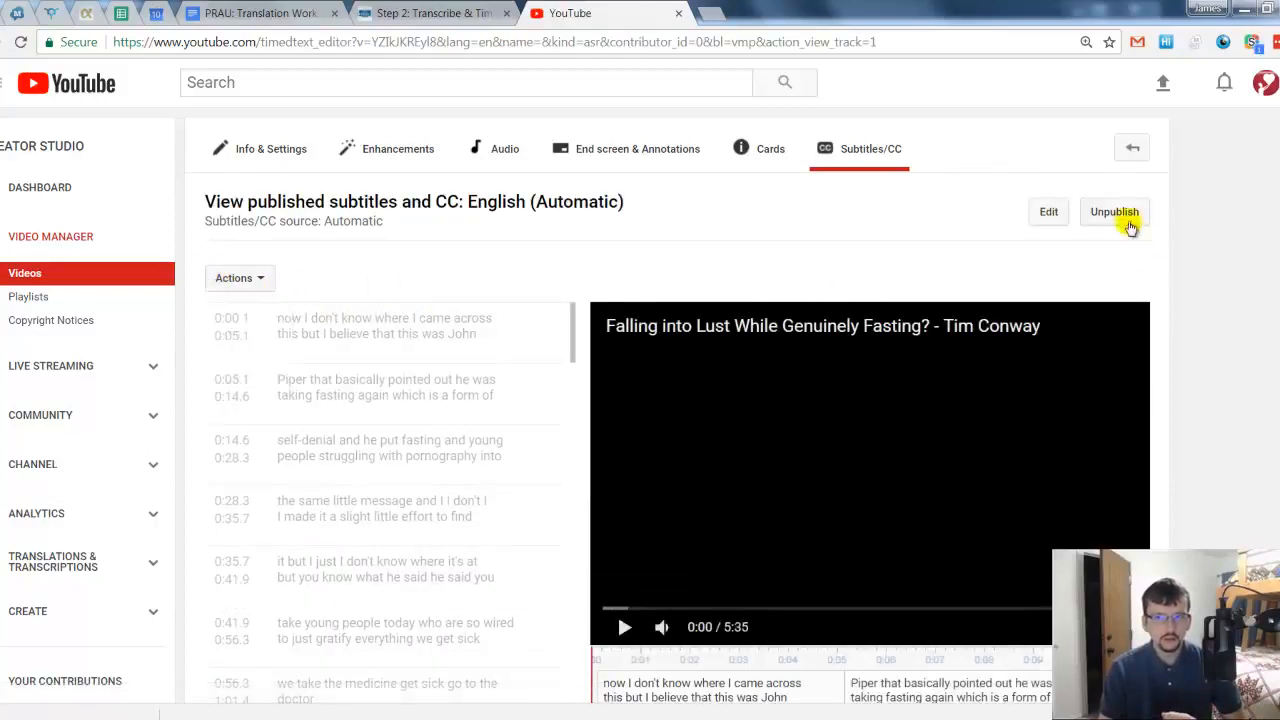
pyautogui.click(1127, 212)
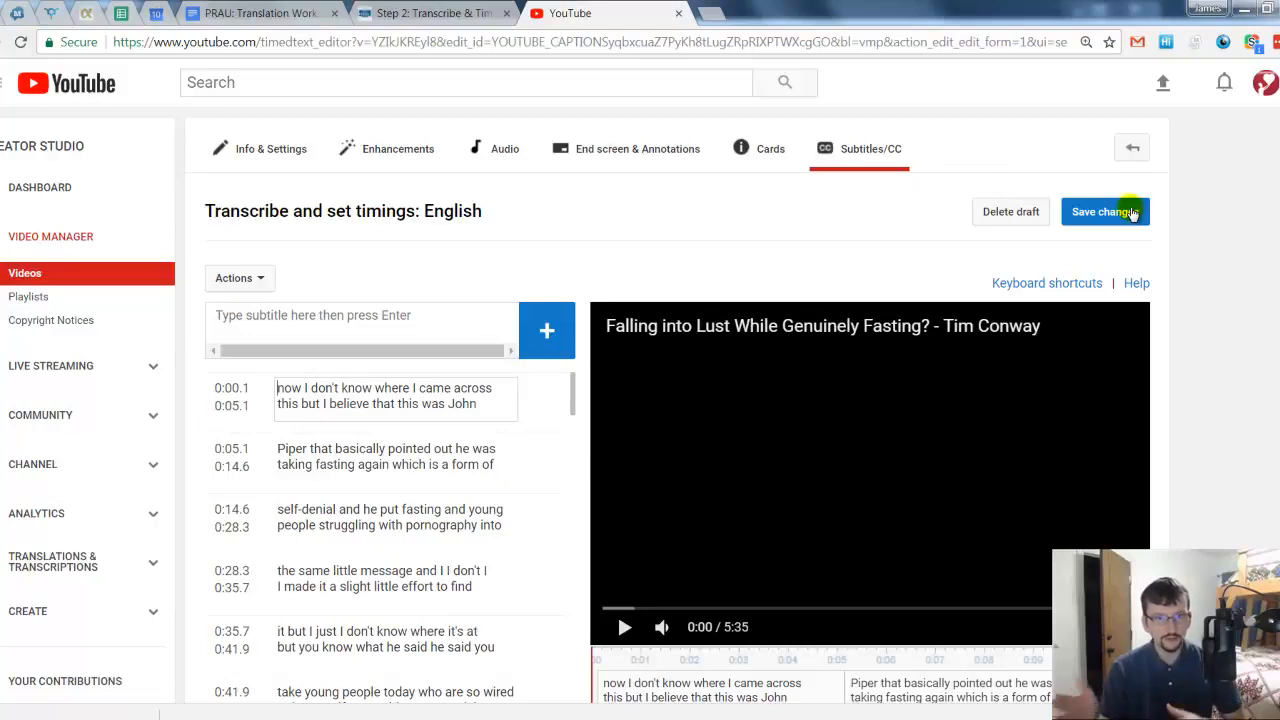
pyautogui.click(849, 156)
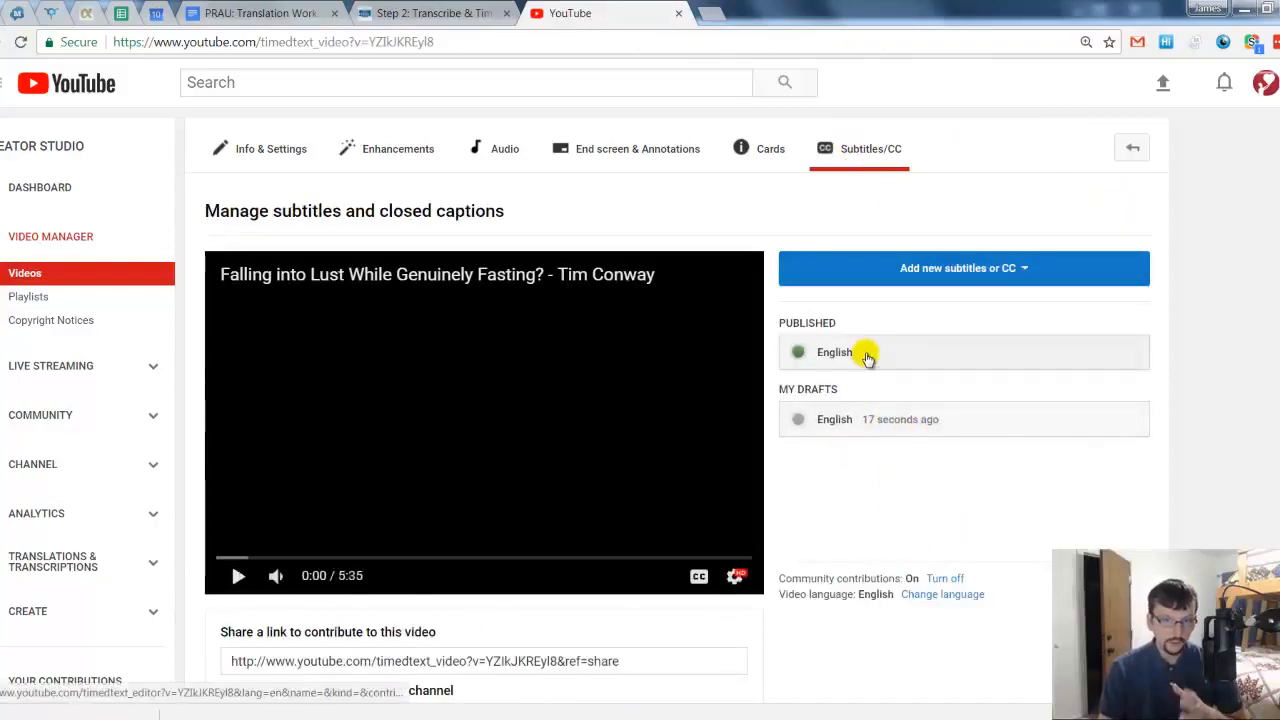
# Play the video's opening with the English captions turned on and pause at 0:09 to check them
pyautogui.click(395, 477)
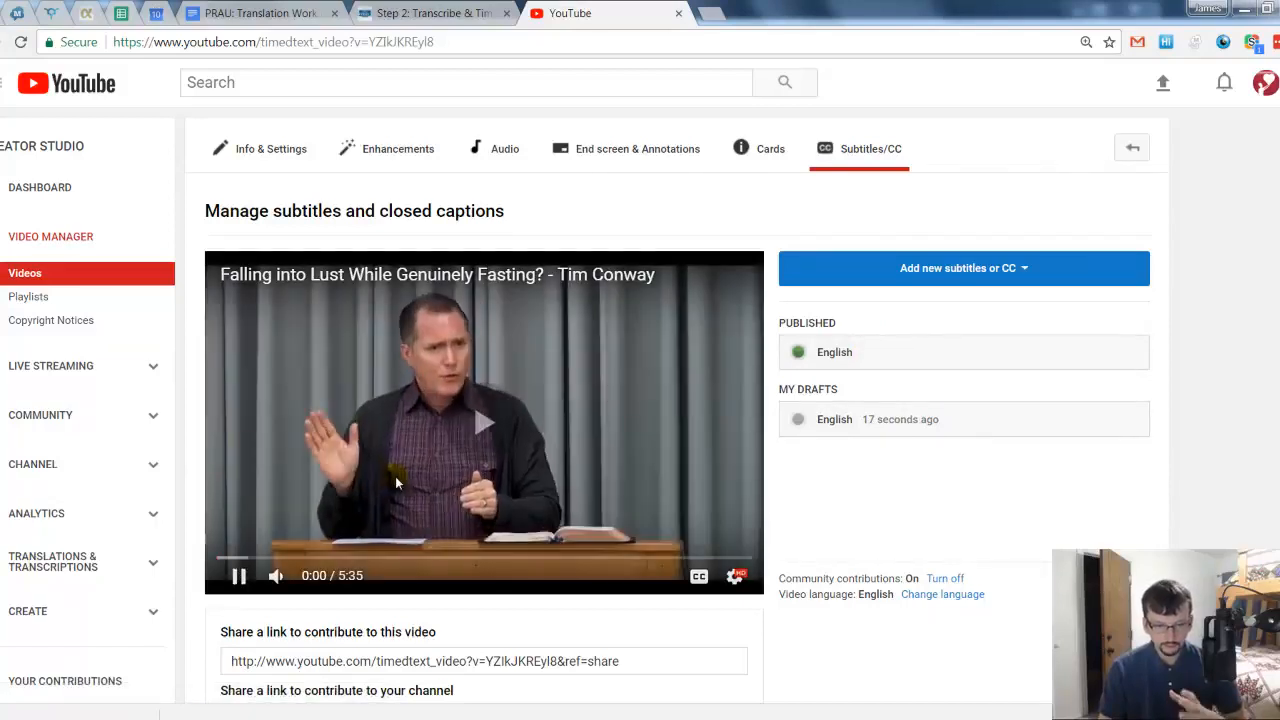
pyautogui.click(698, 578)
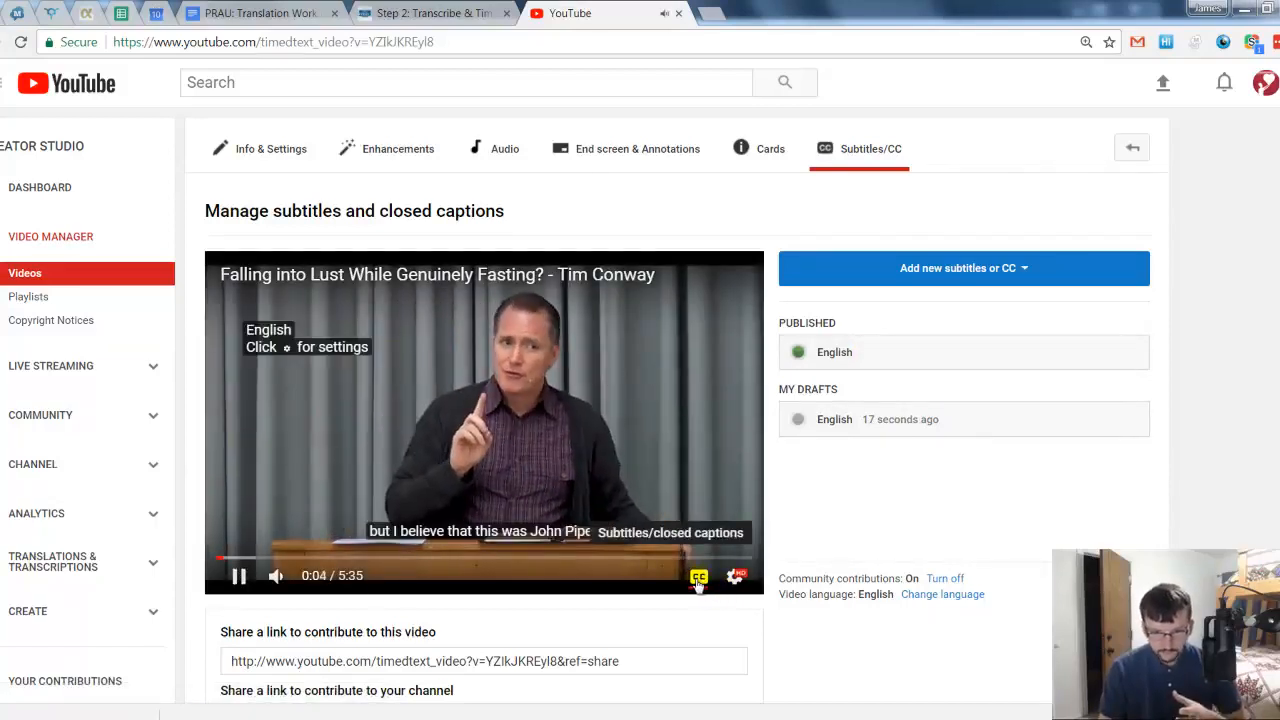
pyautogui.click(535, 396)
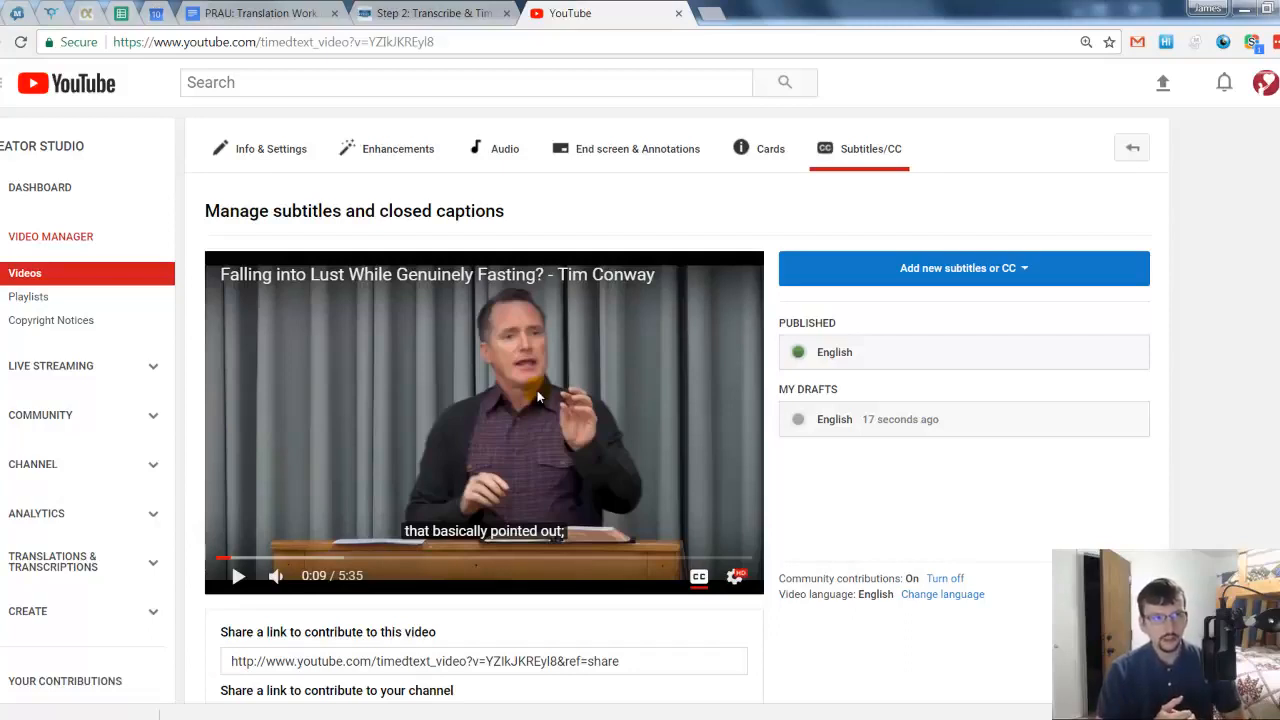
# Review the player's playback speed options
pyautogui.click(735, 576)
pyautogui.click(692, 458)
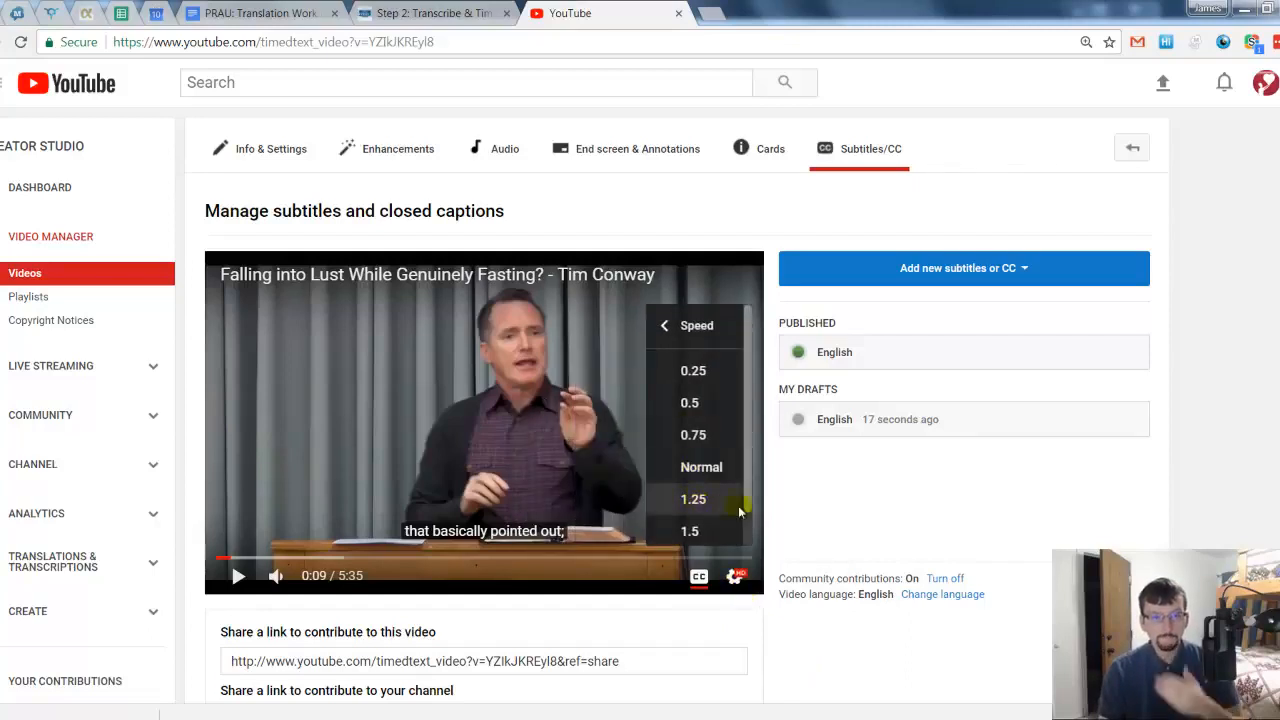
pyautogui.click(1025, 505)
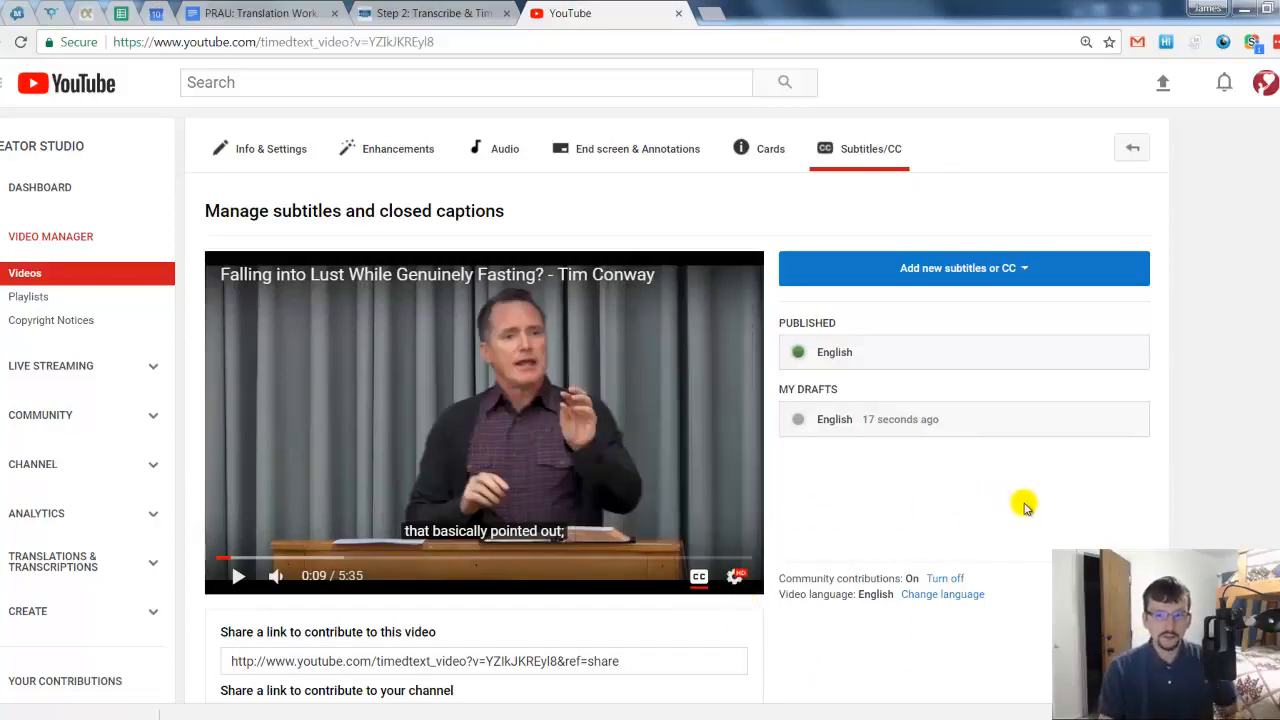
pyautogui.click(736, 577)
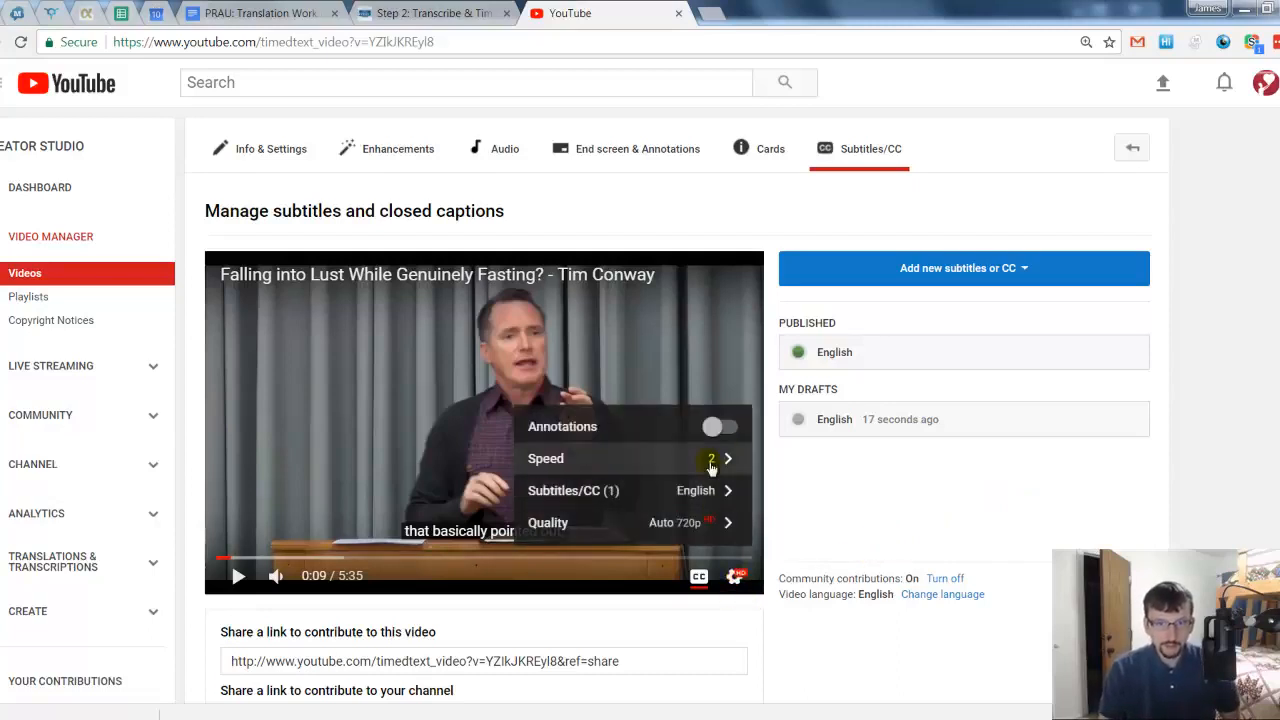
pyautogui.click(711, 463)
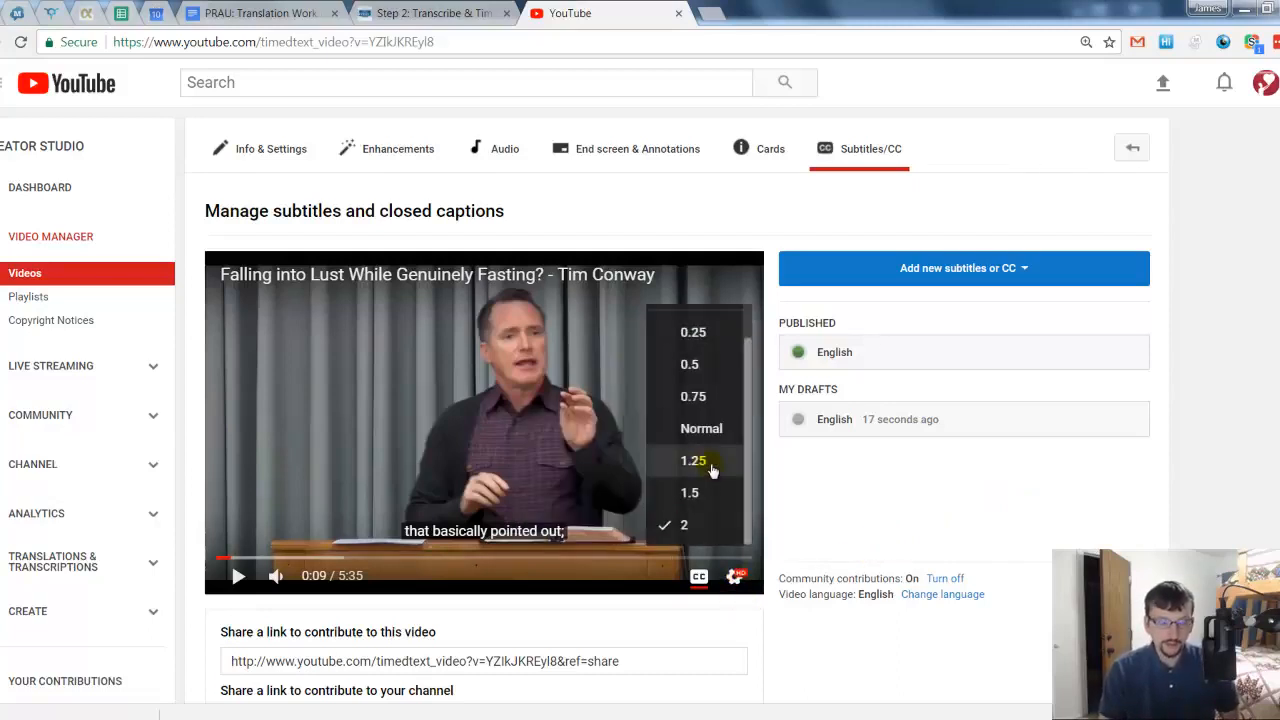
pyautogui.click(912, 494)
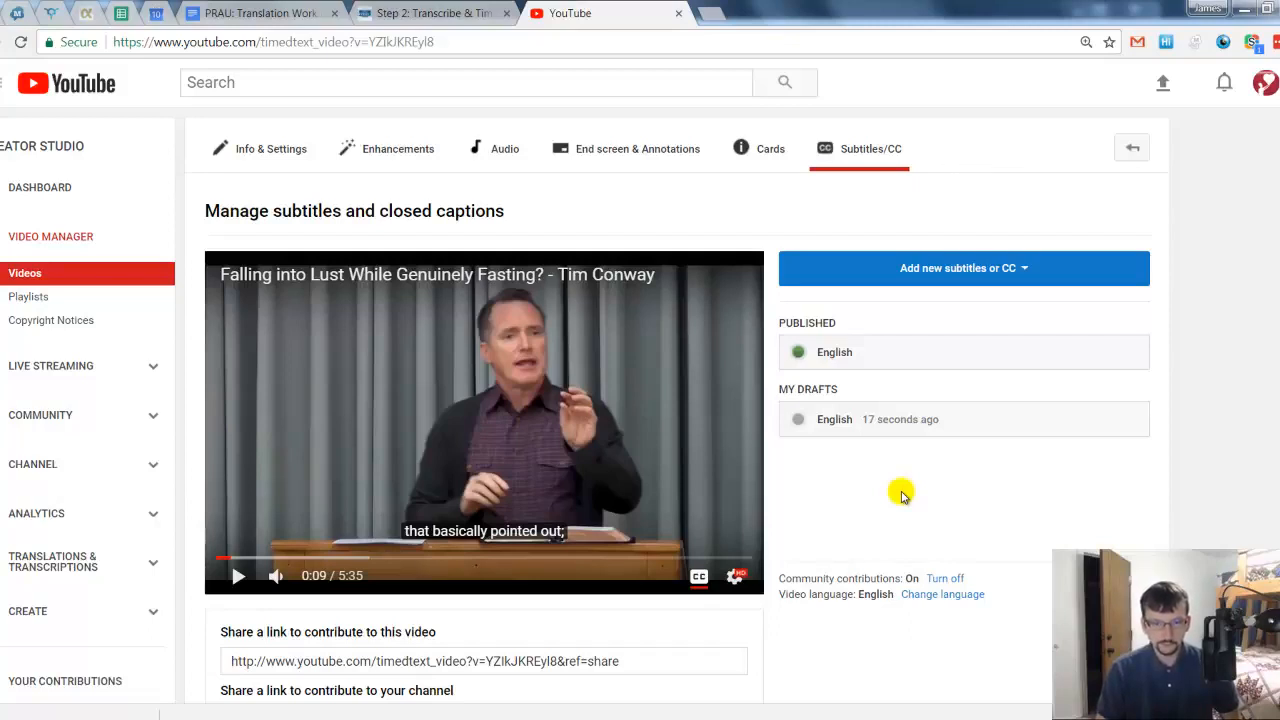
# Open the published English captions and download them as an .srt file
pyautogui.click(869, 362)
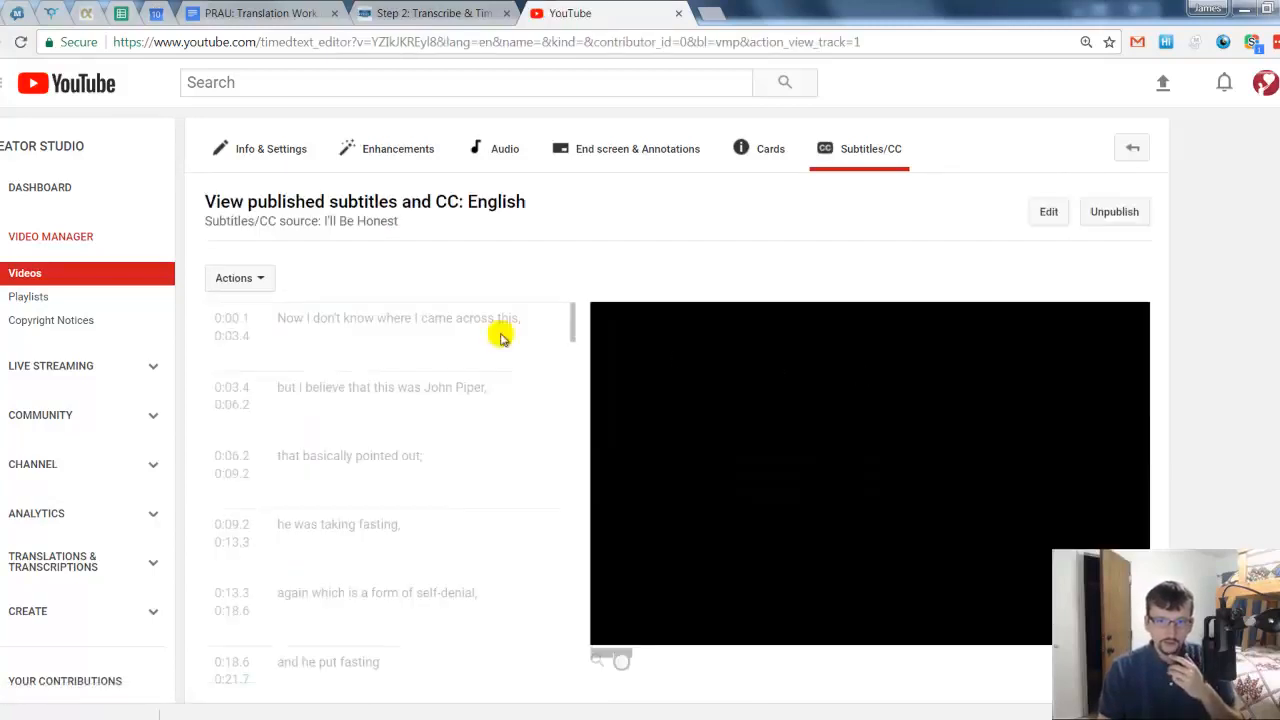
pyautogui.click(255, 278)
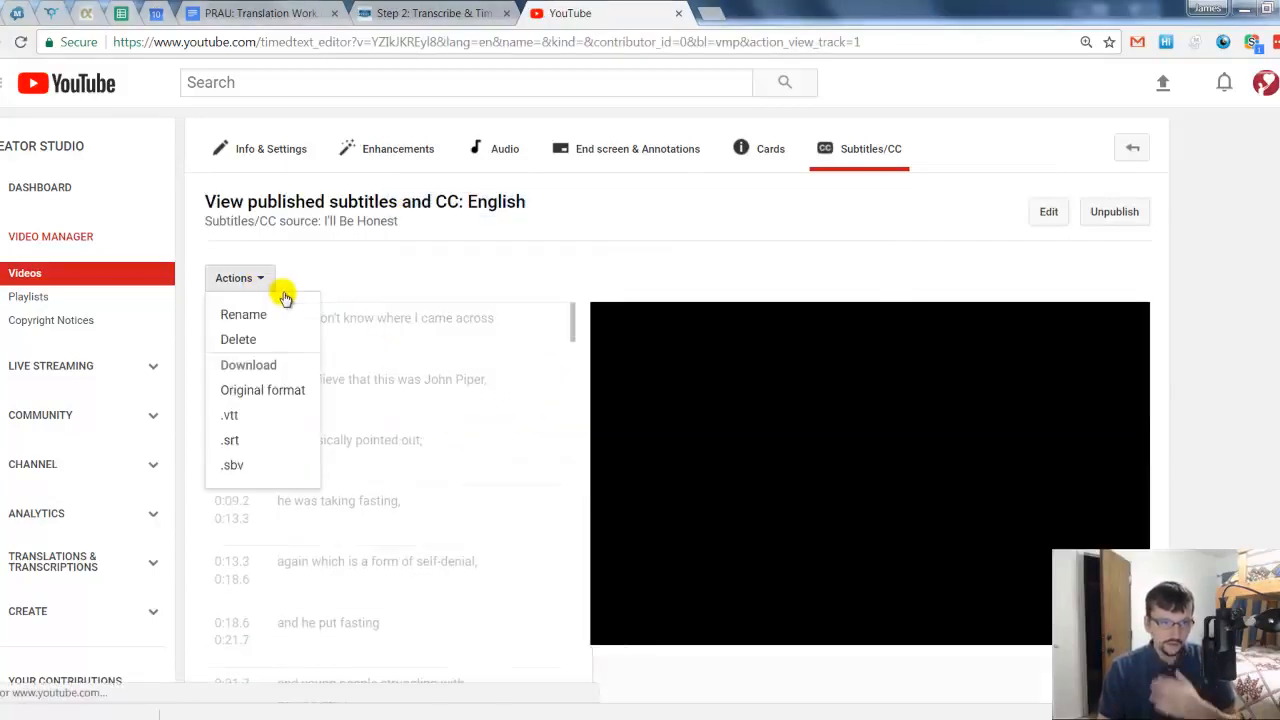
pyautogui.click(276, 441)
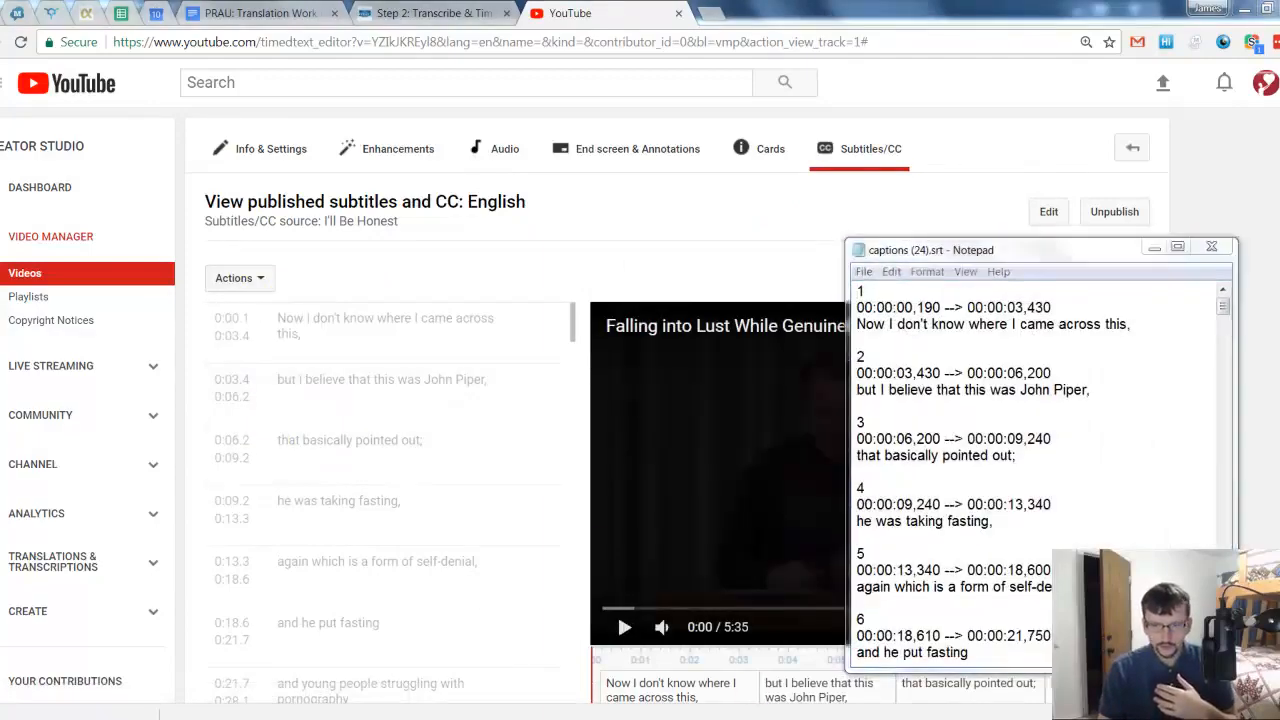
# Switch to Subtitle Edit, open captions (24).srt without saving changes to captions (23).srt, and select all its subtitle lines
pyautogui.hotkey('alt', 'Tab')
pyautogui.click(4, 52)
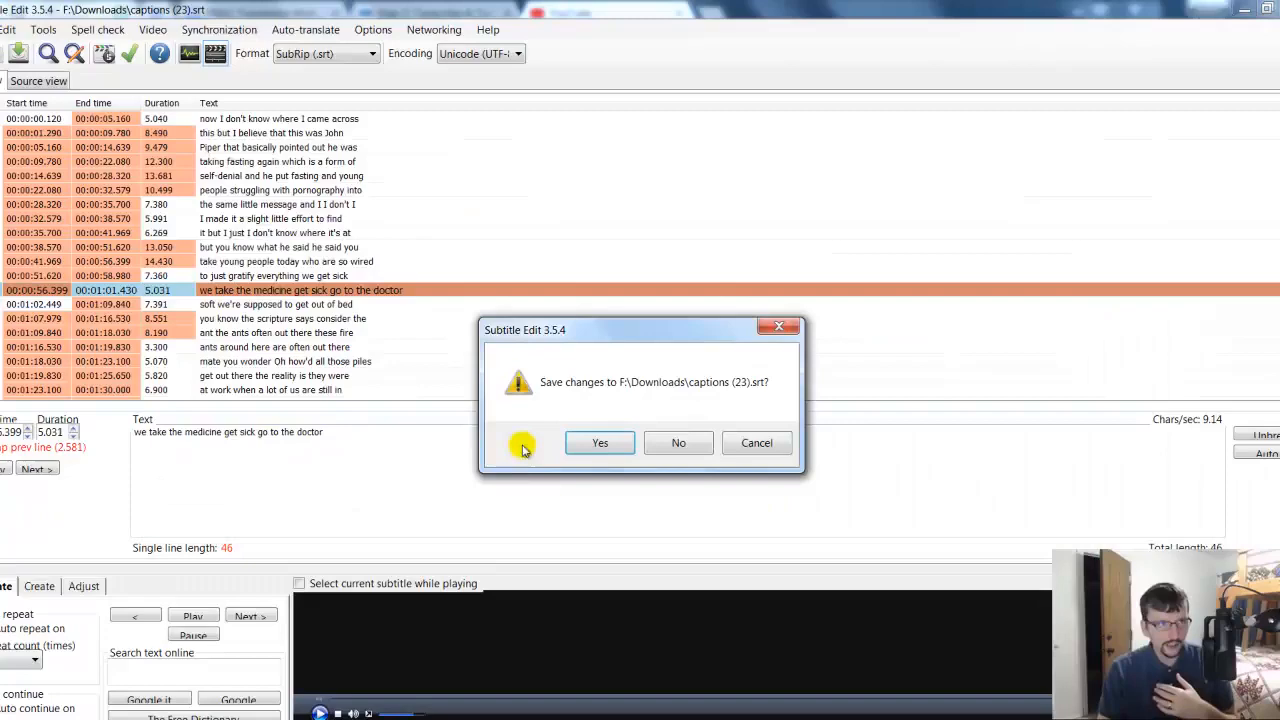
pyautogui.click(676, 443)
pyautogui.click(312, 175)
pyautogui.doubleClick(312, 175)
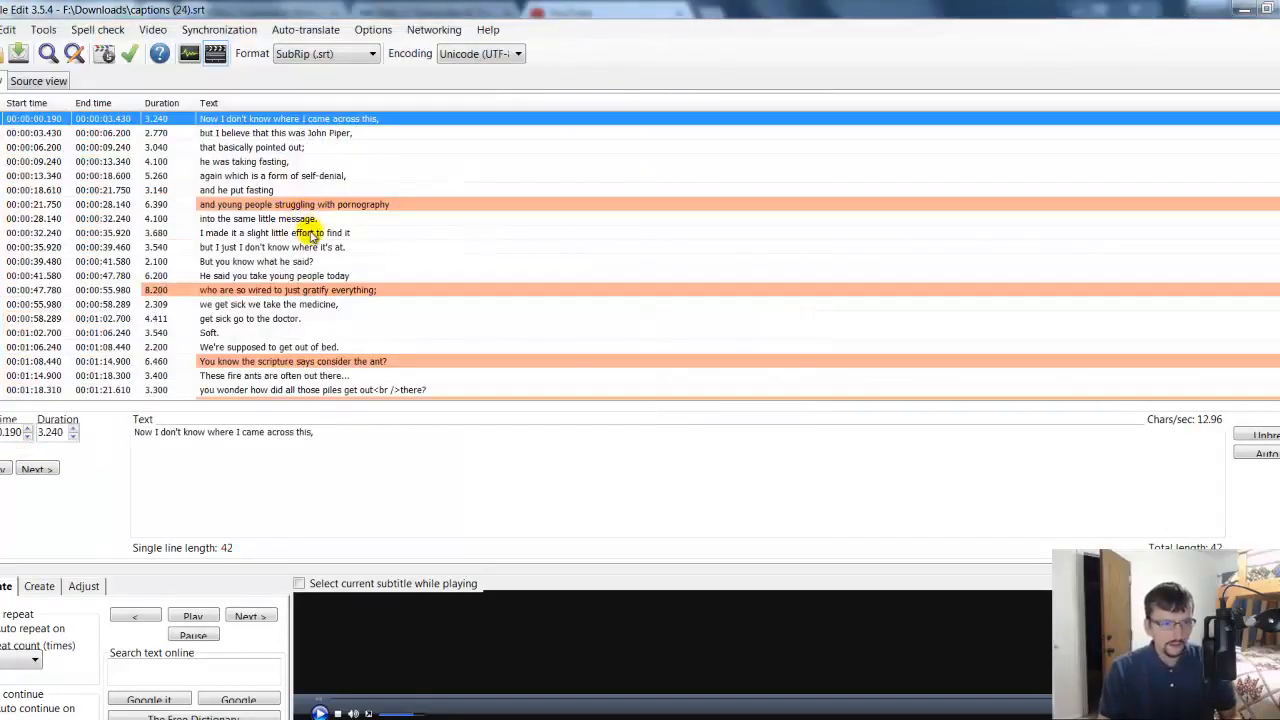
pyautogui.hotkey('ctrl', 'a')
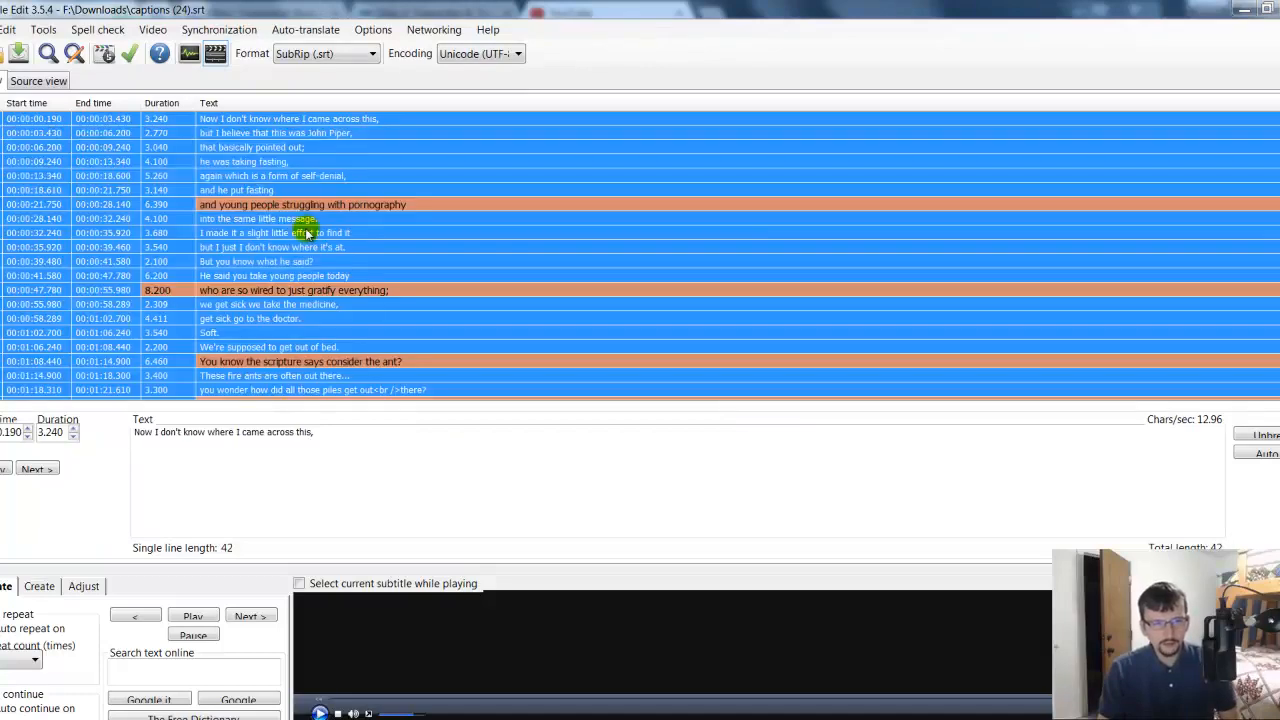
# Bridge gaps smaller than 2000 ms across all subtitles, keeping 1 ms between lines and giving the gap time to the previous text
pyautogui.click(44, 30)
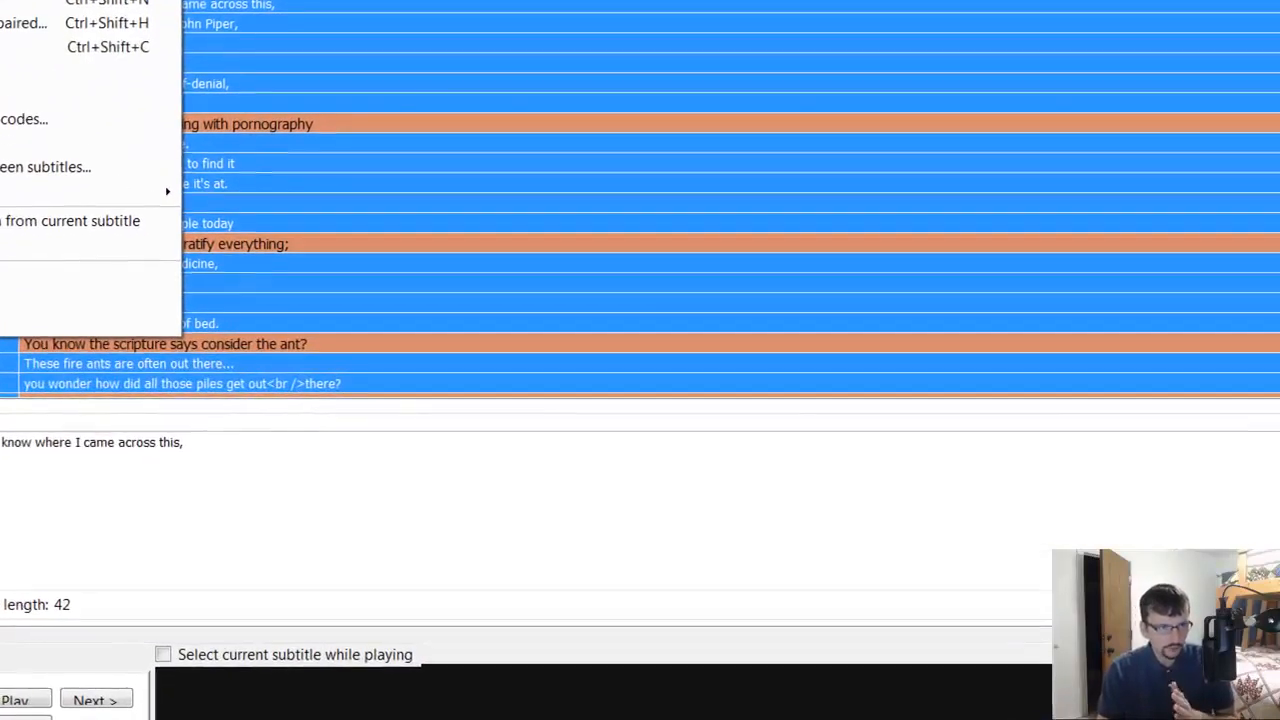
pyautogui.click(0, 0)
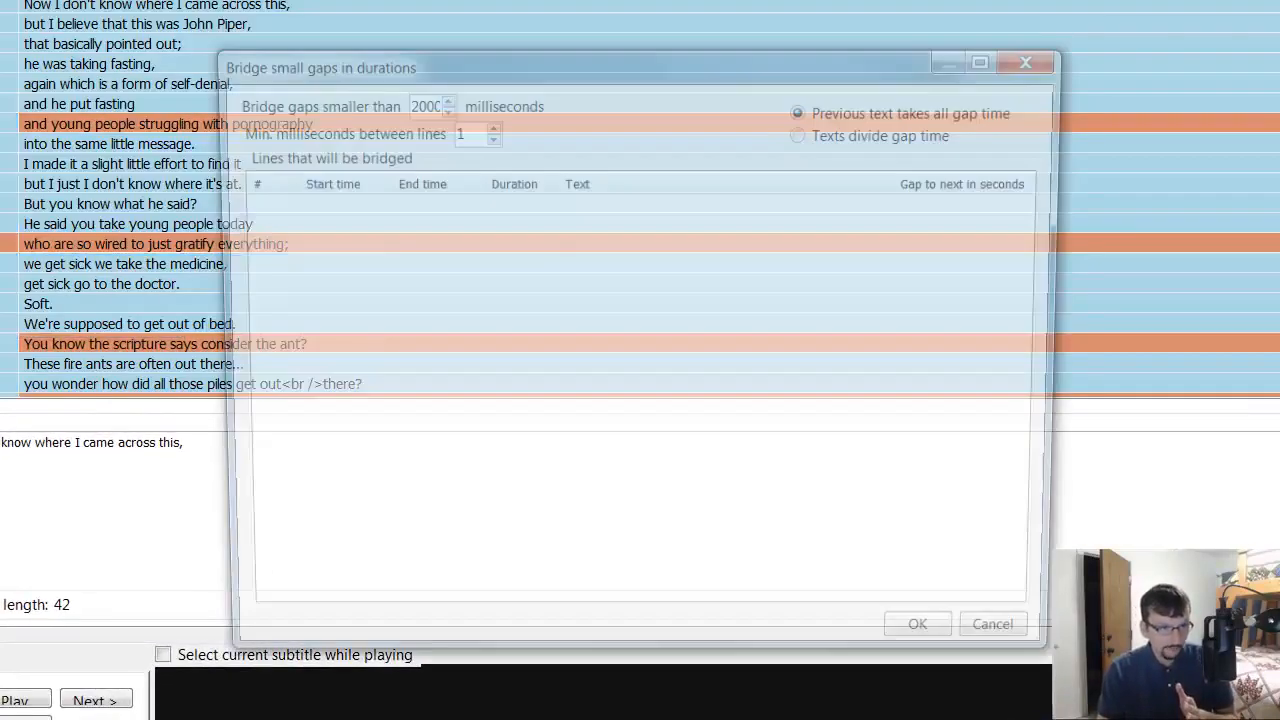
pyautogui.click(440, 226)
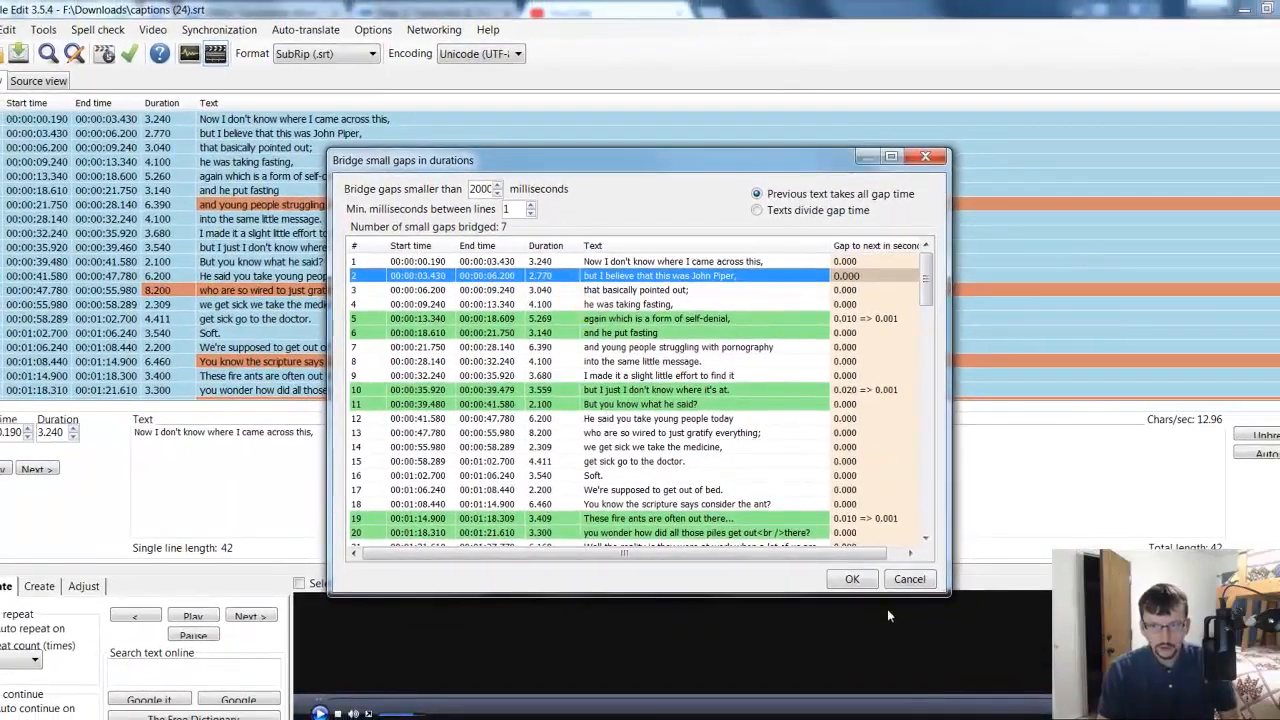
pyautogui.click(852, 579)
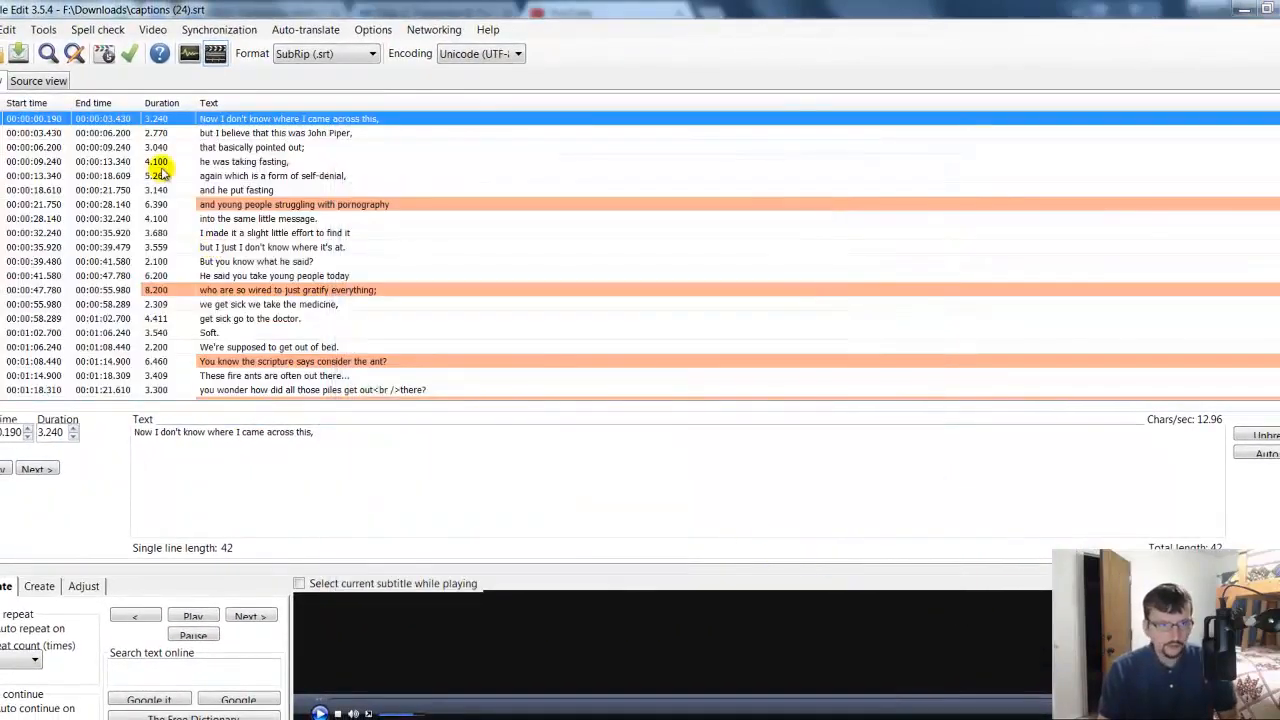
# Look for subtitles containing line breaks, then select all subtitle lines and unbreak their text
pyautogui.click(289, 163)
pyautogui.scroll(-1, 330, 388)
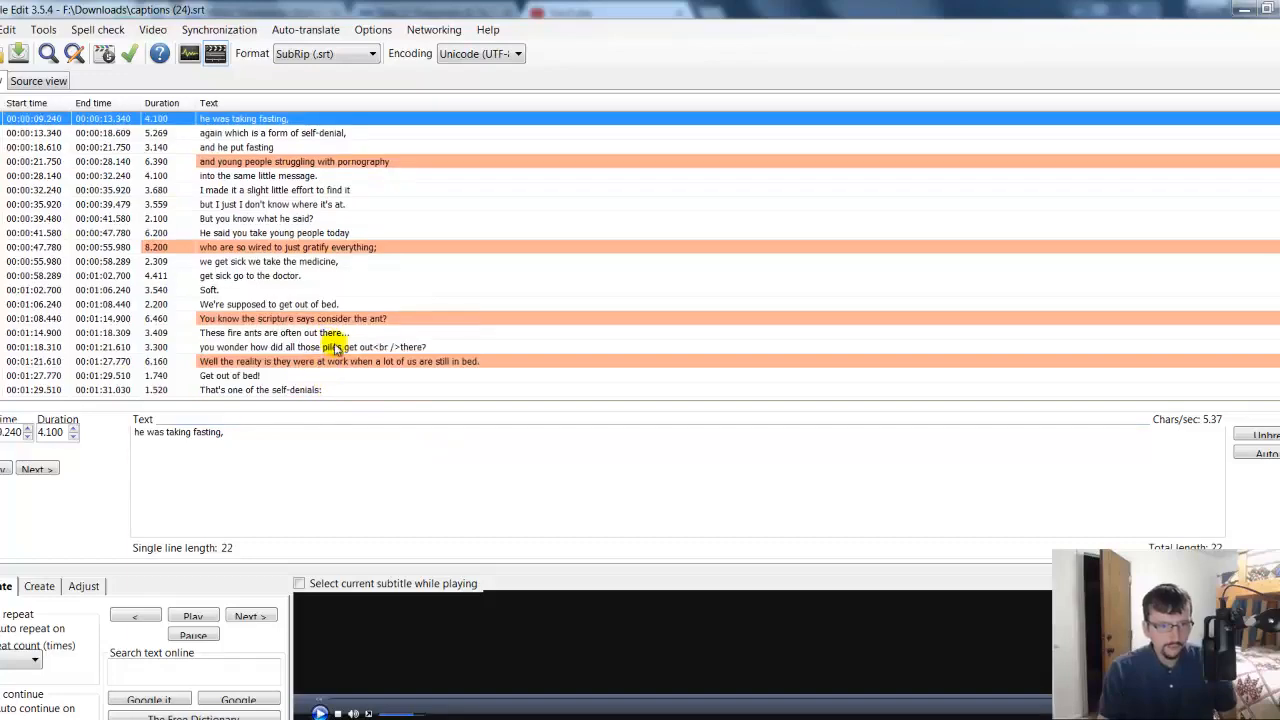
pyautogui.click(335, 347)
pyautogui.scroll(-3, 309, 309)
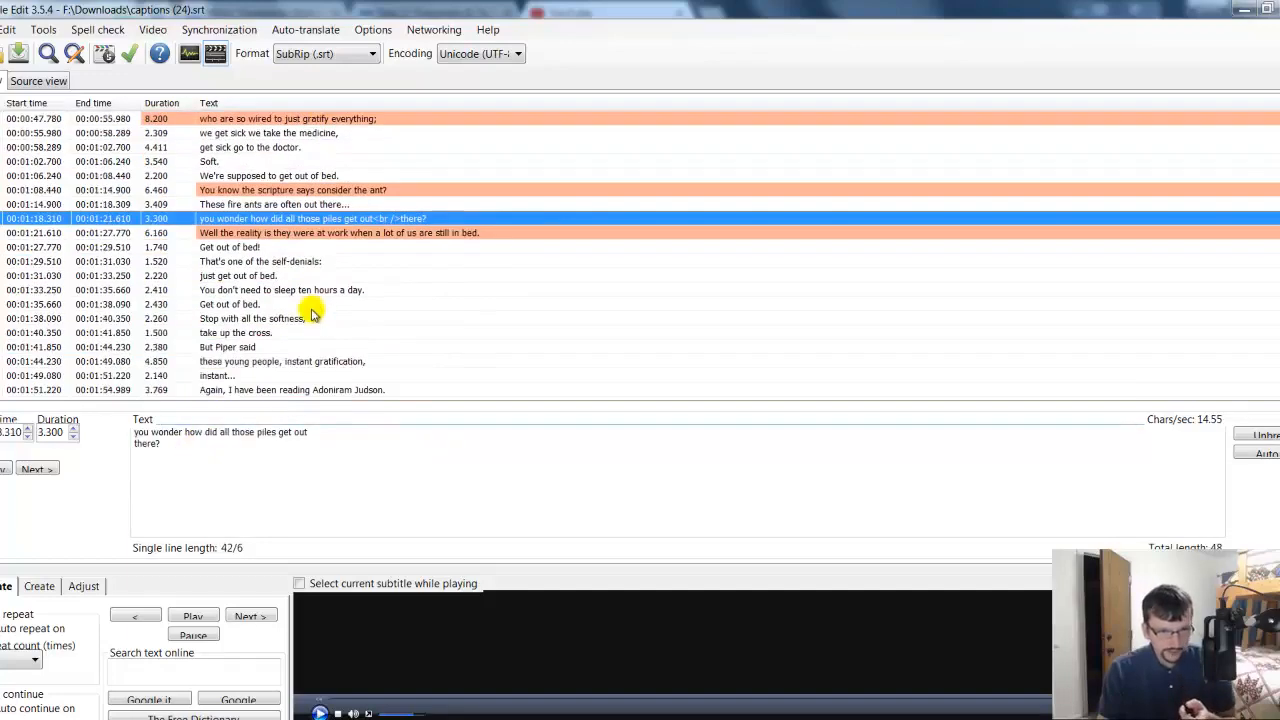
pyautogui.scroll(-1, 330, 335)
pyautogui.click(366, 374)
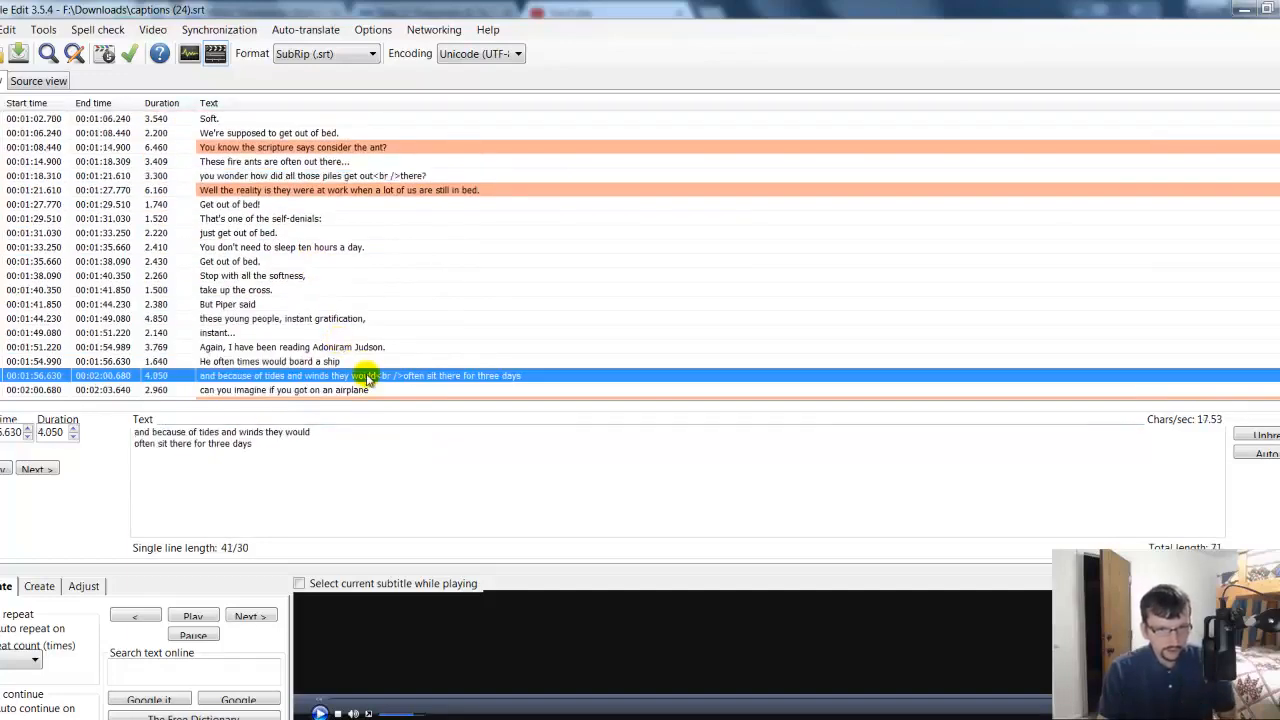
pyautogui.click(374, 204)
pyautogui.hotkey('ctrl', 'a')
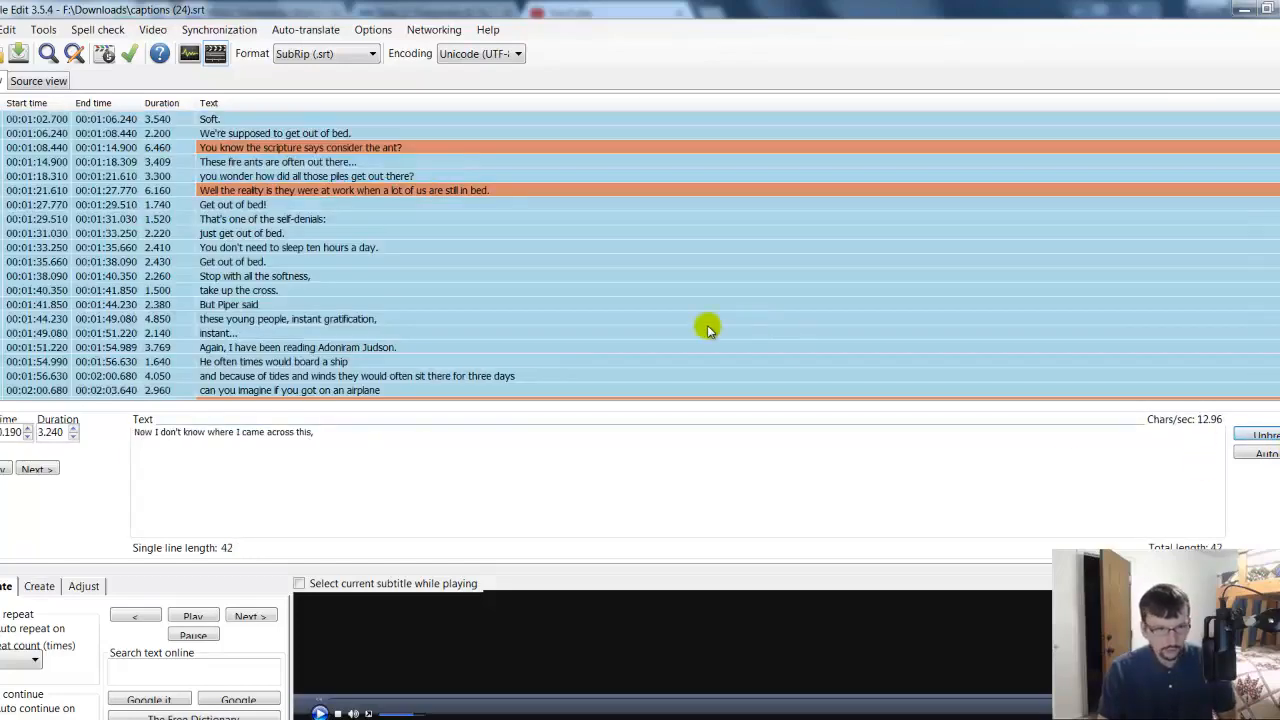
# Check the unbroken subtitles through to the closing line that credits the full sermon
pyautogui.click(707, 330)
pyautogui.scroll(-10, 707, 330)
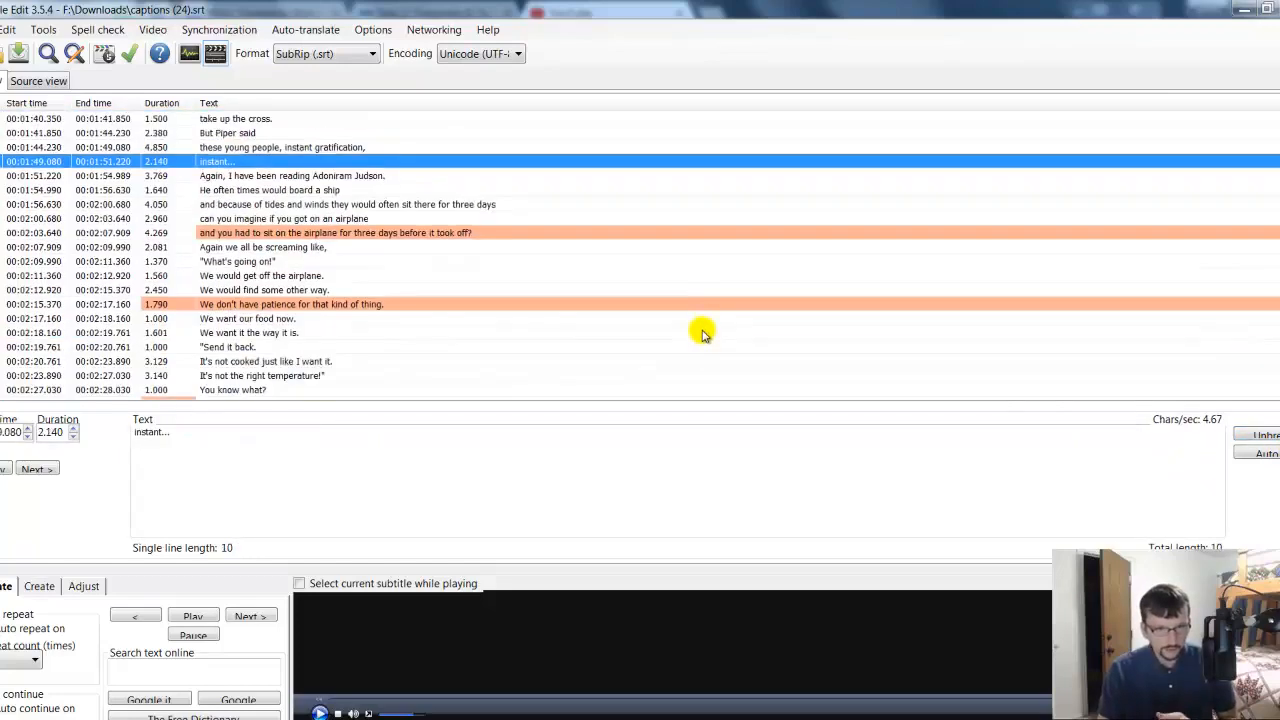
pyautogui.scroll(6, 707, 330)
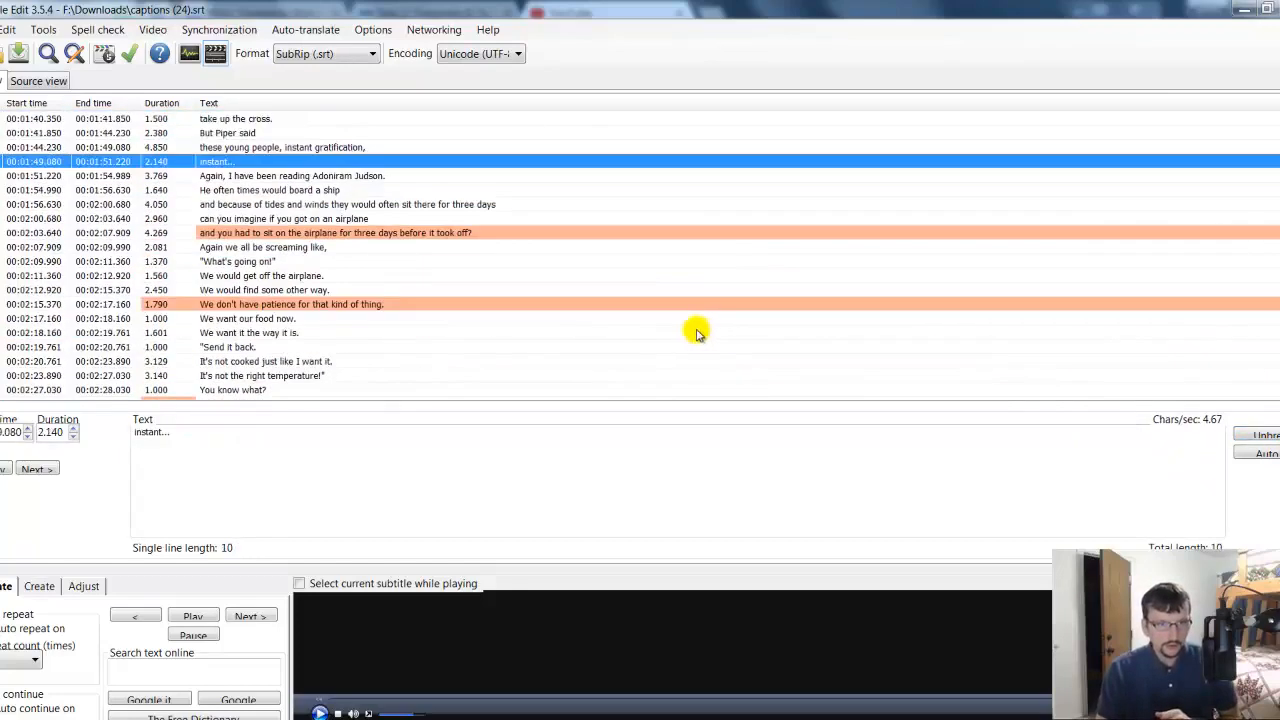
pyautogui.click(410, 234)
pyautogui.scroll(-1, 625, 293)
pyautogui.scroll(-15, 625, 293)
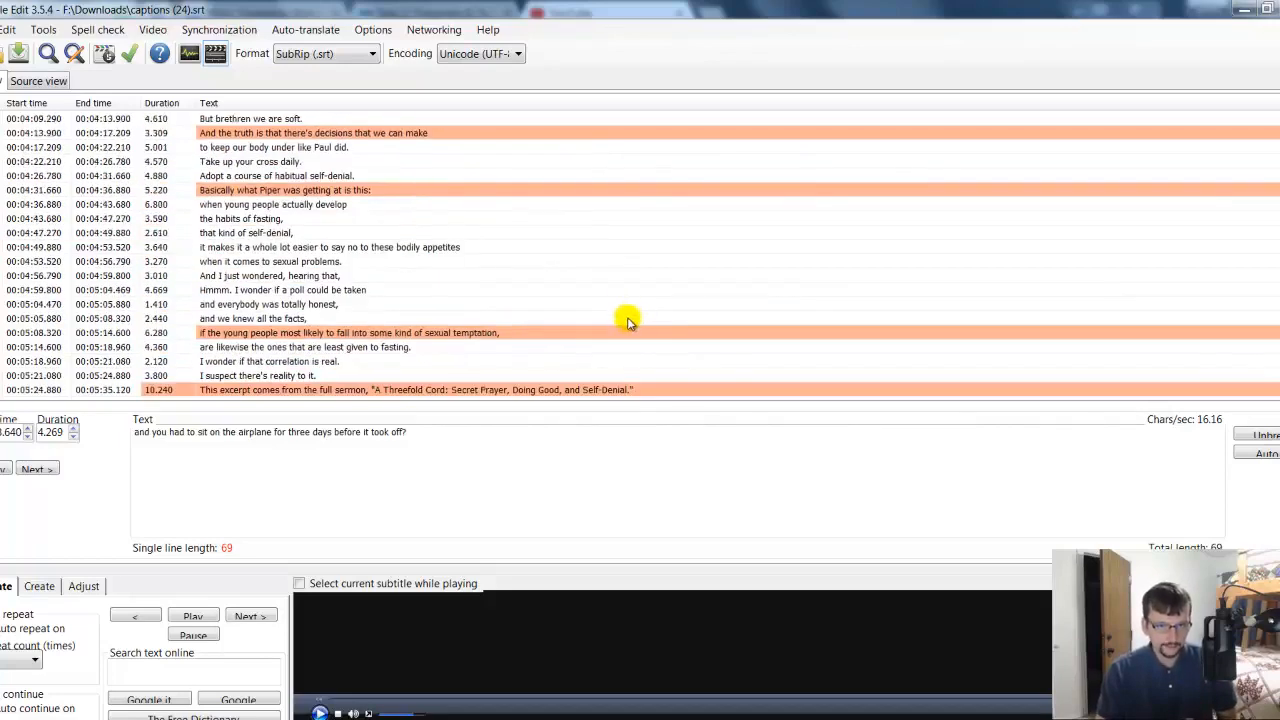
pyautogui.click(442, 390)
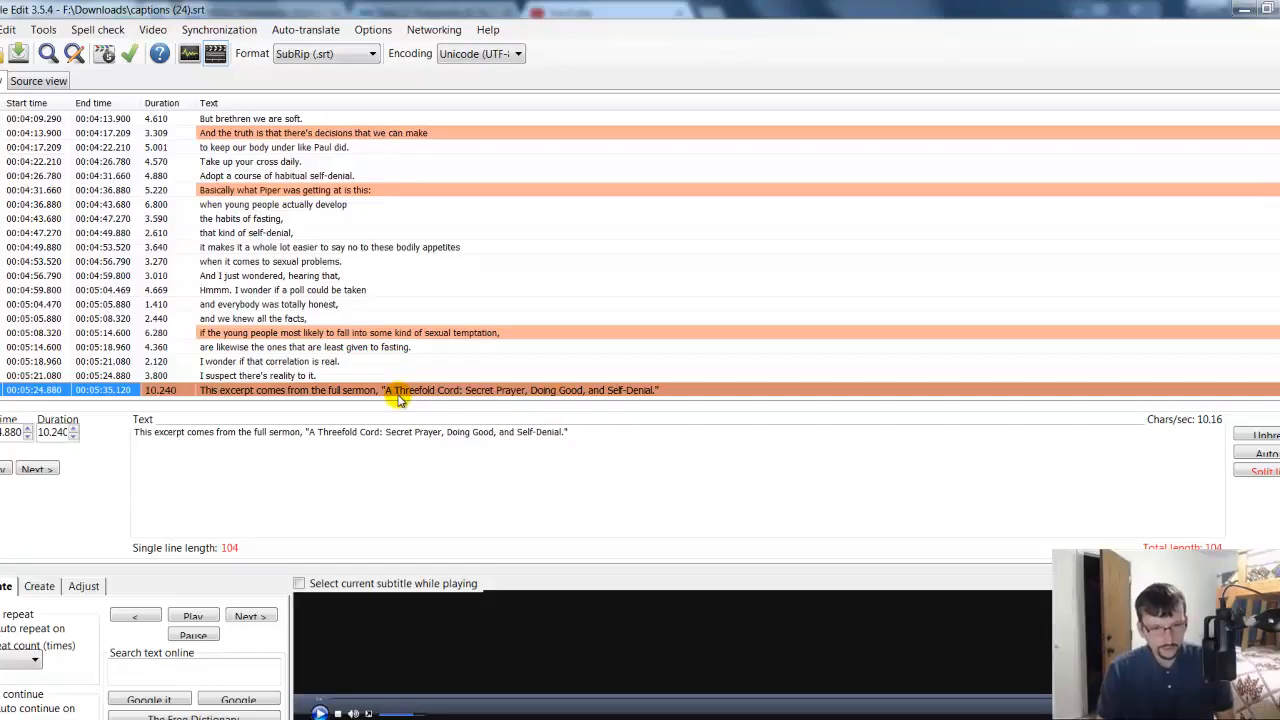
# Switch to YouTube in the browser and open the published English captions for editing, overwriting the existing English subtitles
pyautogui.click(1244, 9)
pyautogui.click(636, 219)
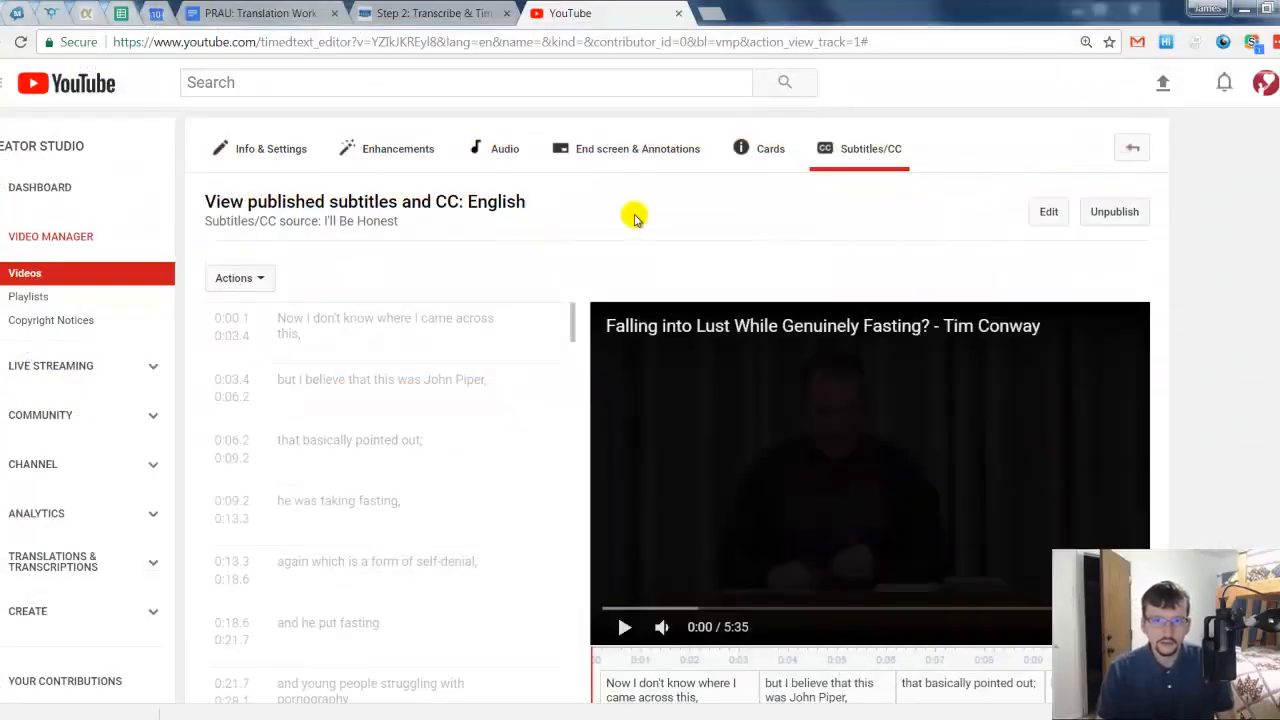
pyautogui.click(234, 278)
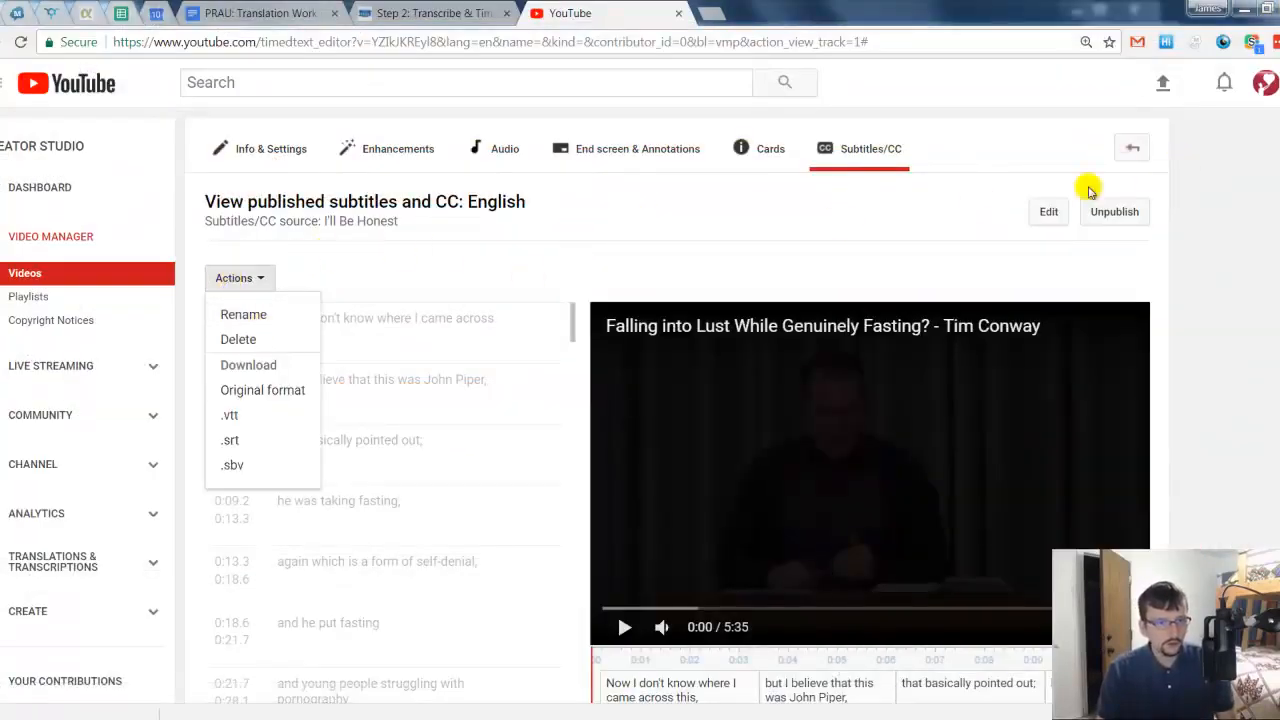
pyautogui.click(1048, 211)
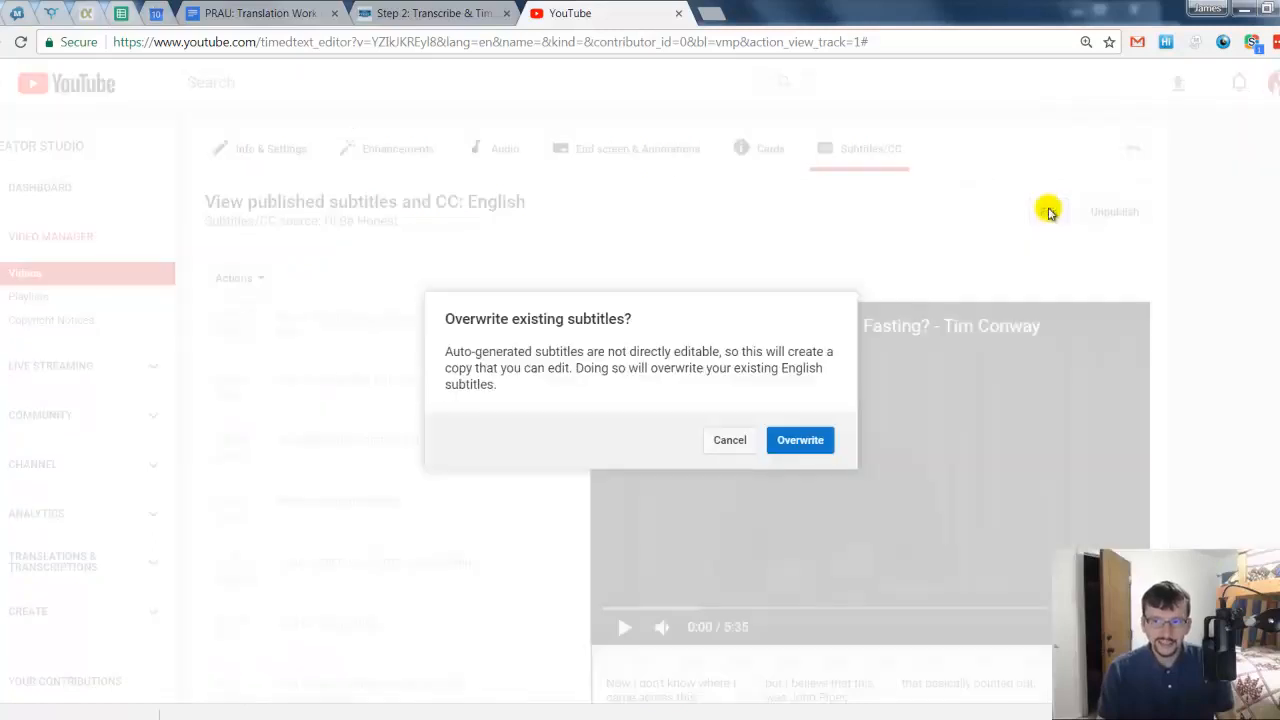
pyautogui.click(803, 432)
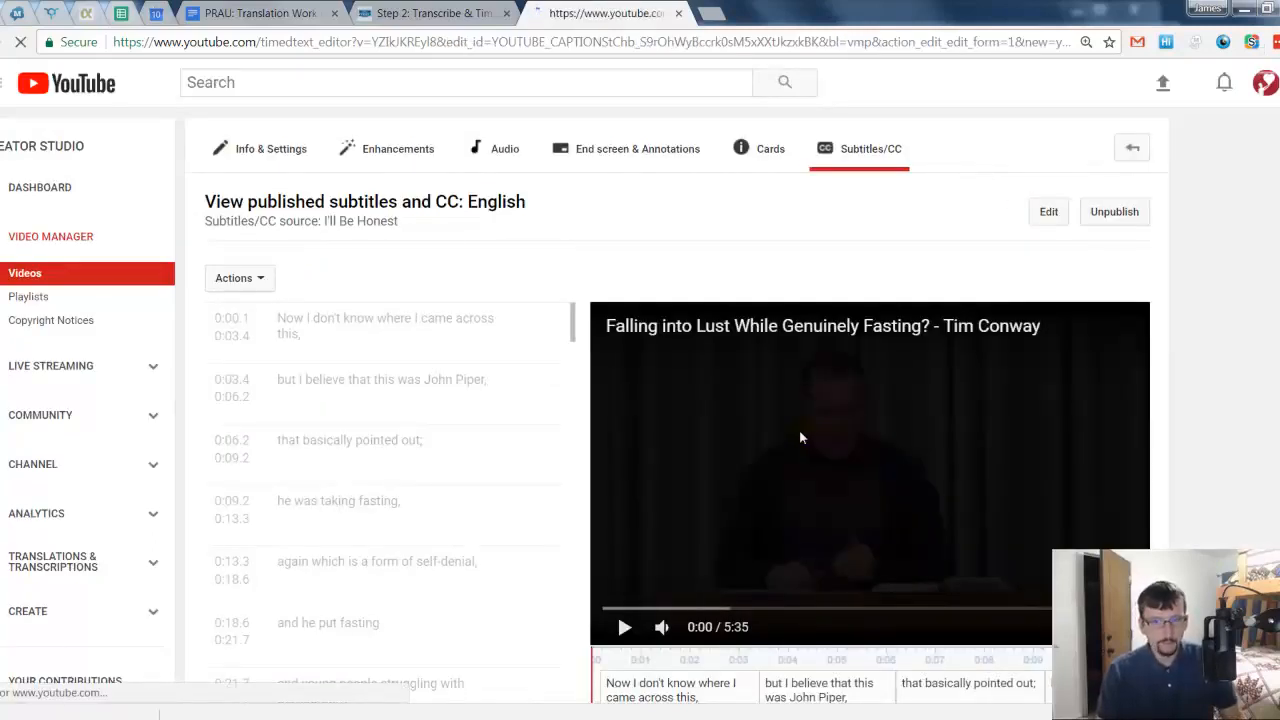
# Upload captions (24).srt from the Downloads folder as a subtitles file to replace this English version
pyautogui.click(255, 310)
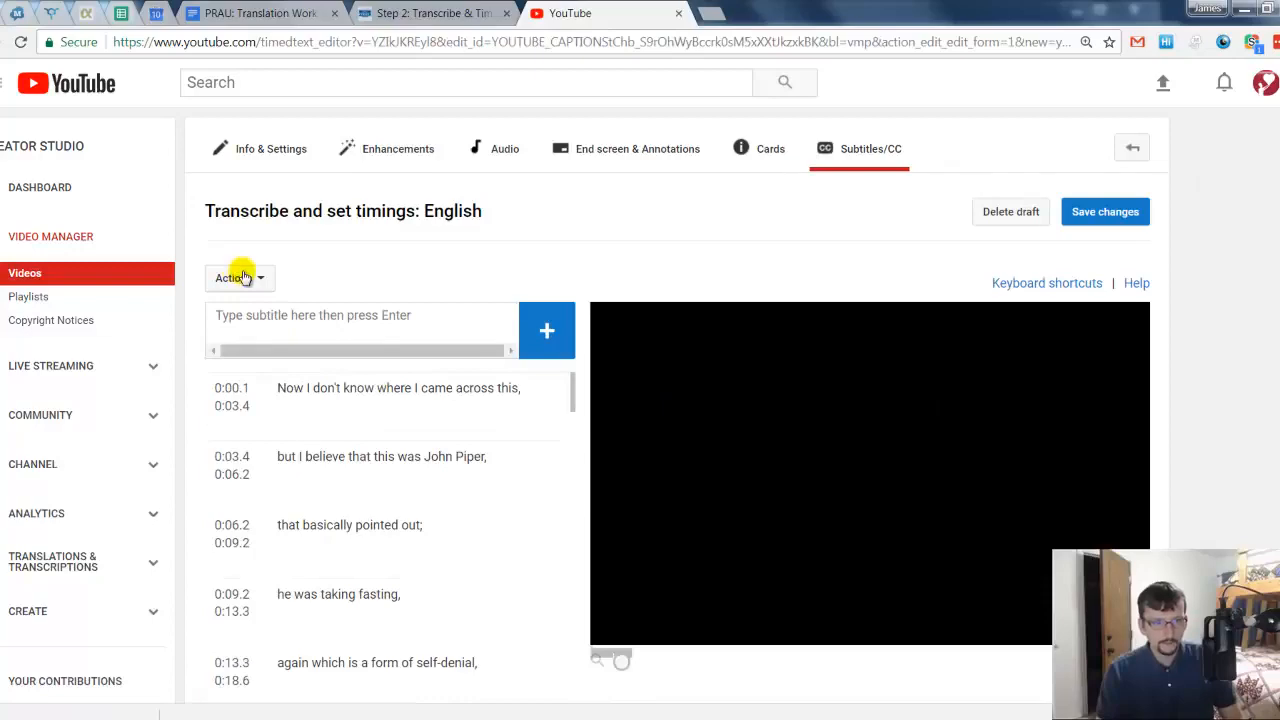
pyautogui.click(240, 277)
pyautogui.click(250, 316)
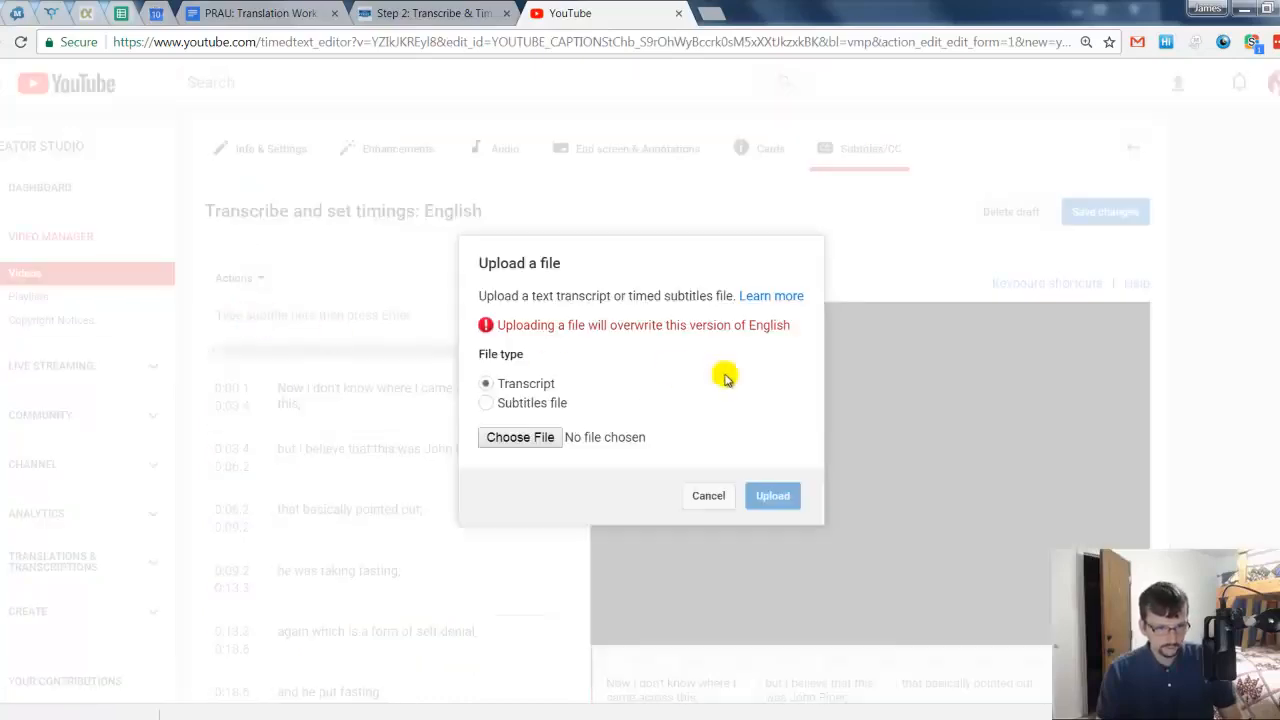
pyautogui.click(523, 403)
pyautogui.click(521, 437)
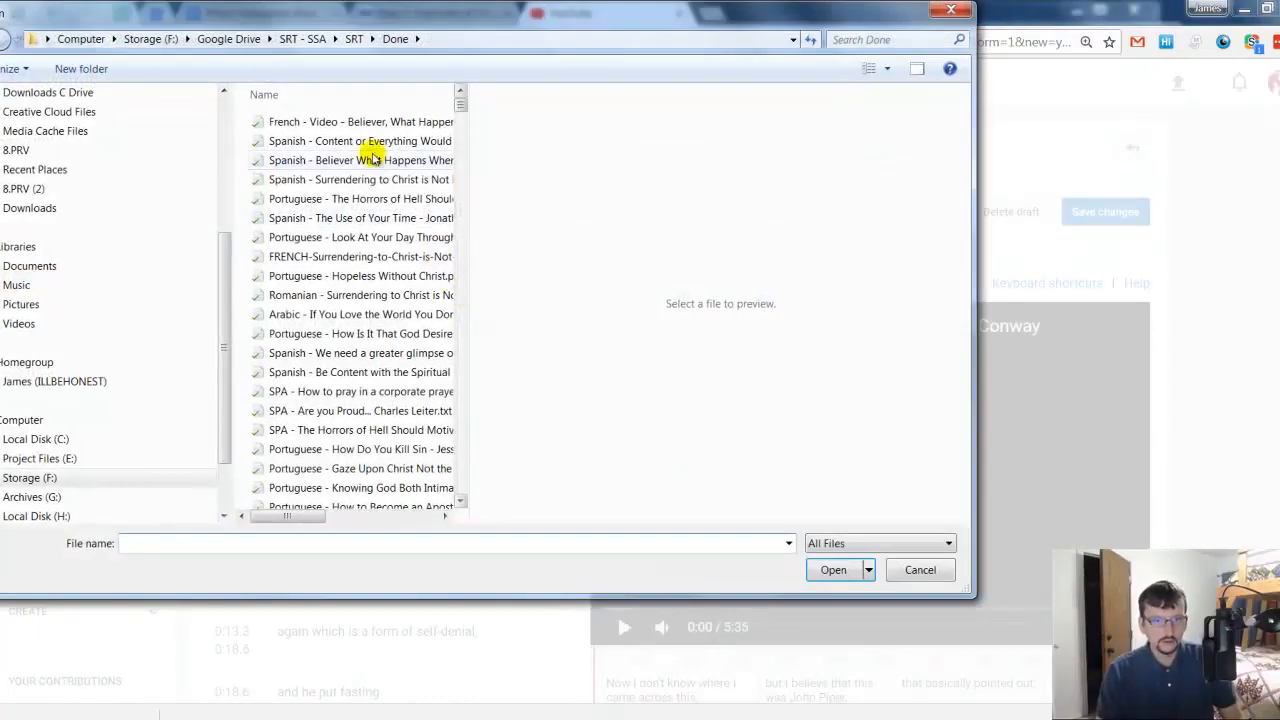
pyautogui.click(223, 157)
pyautogui.click(35, 311)
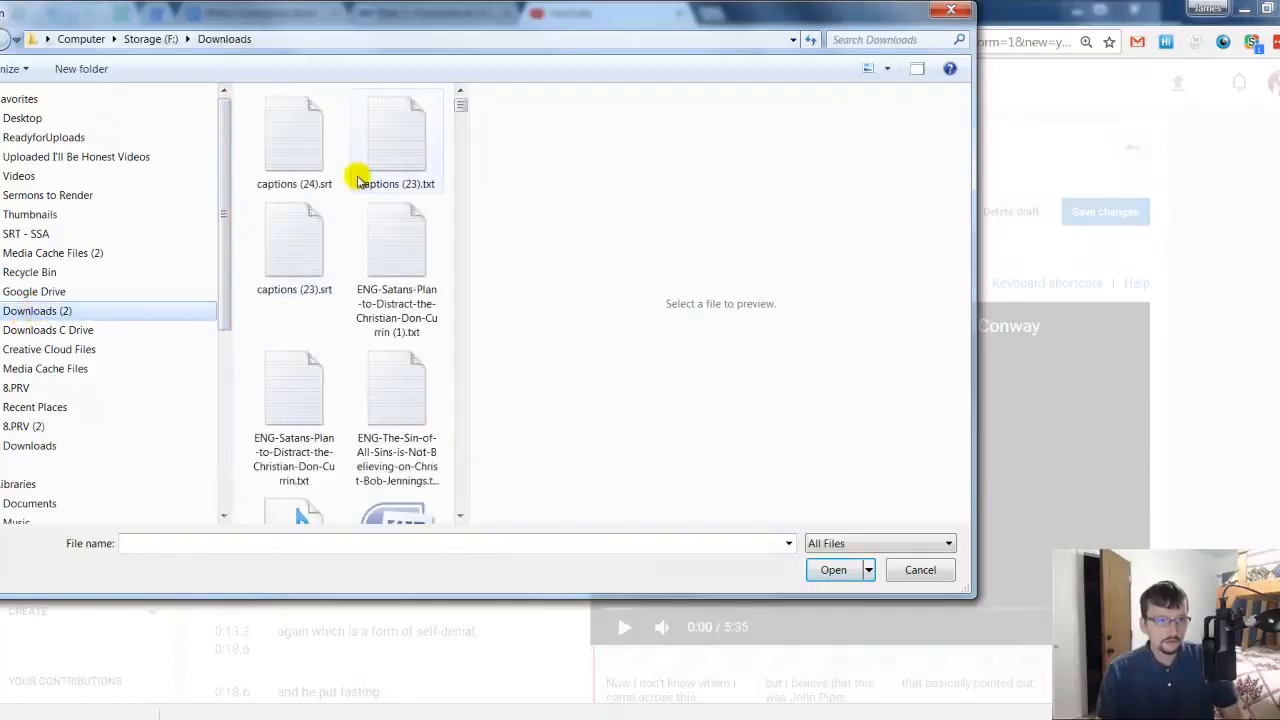
pyautogui.doubleClick(294, 158)
pyautogui.click(770, 495)
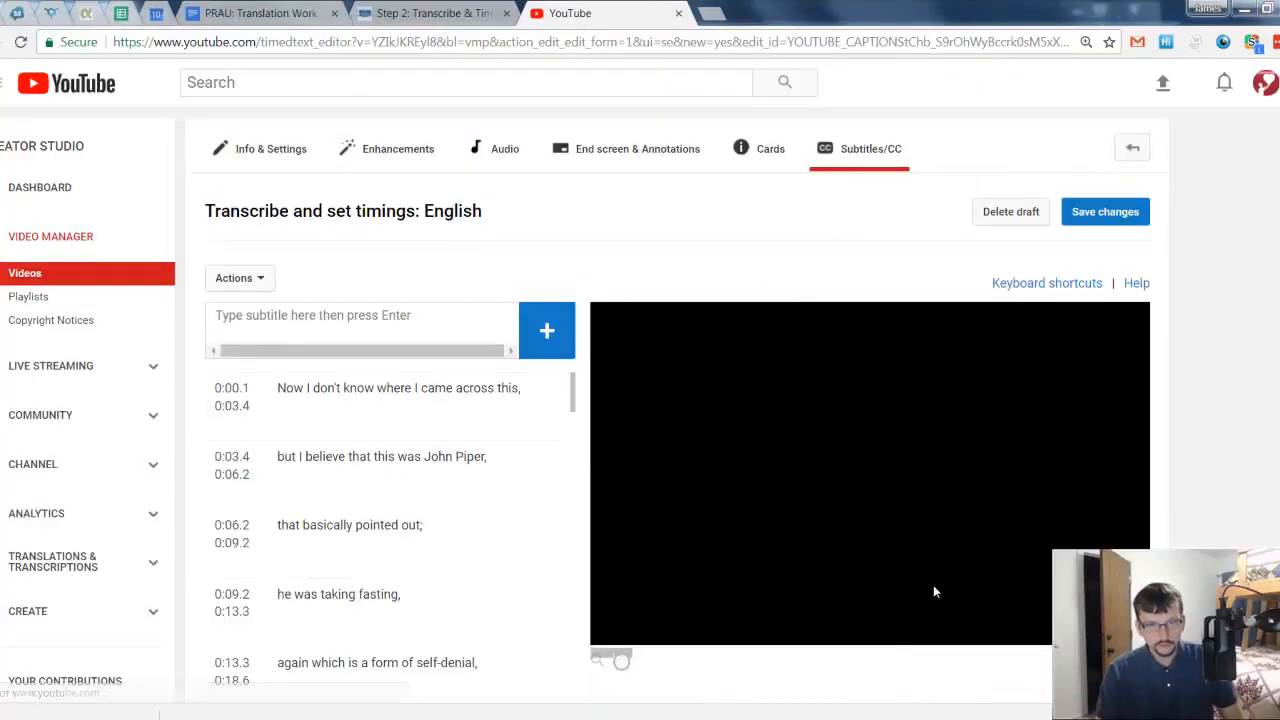
# Save the caption changes and publish them over the existing English subtitles
pyautogui.click(1122, 218)
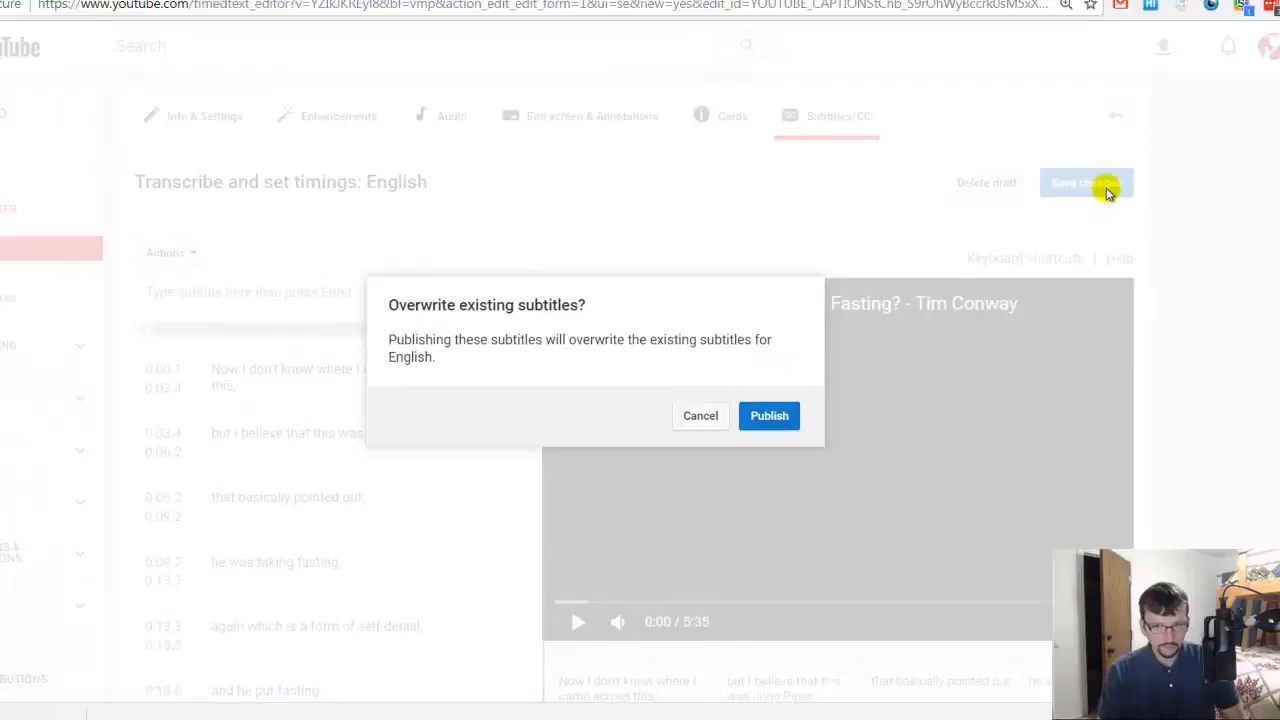
pyautogui.click(769, 415)
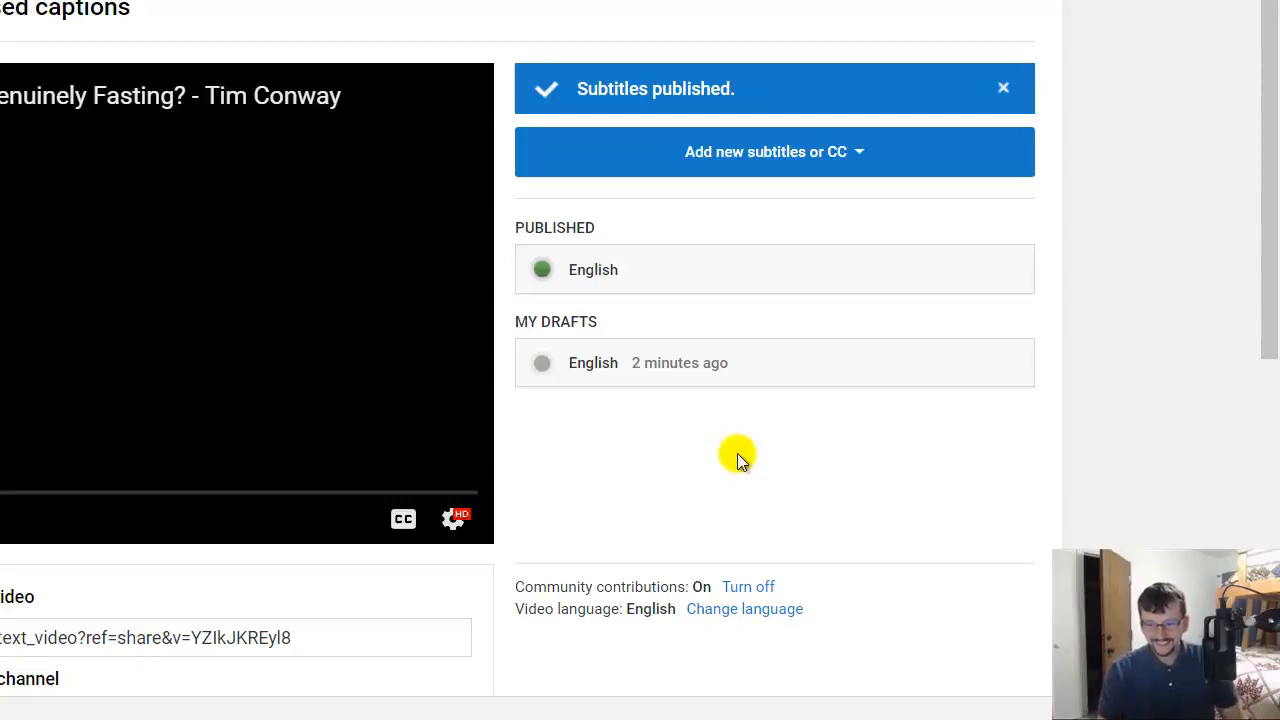
pyautogui.press('F10')
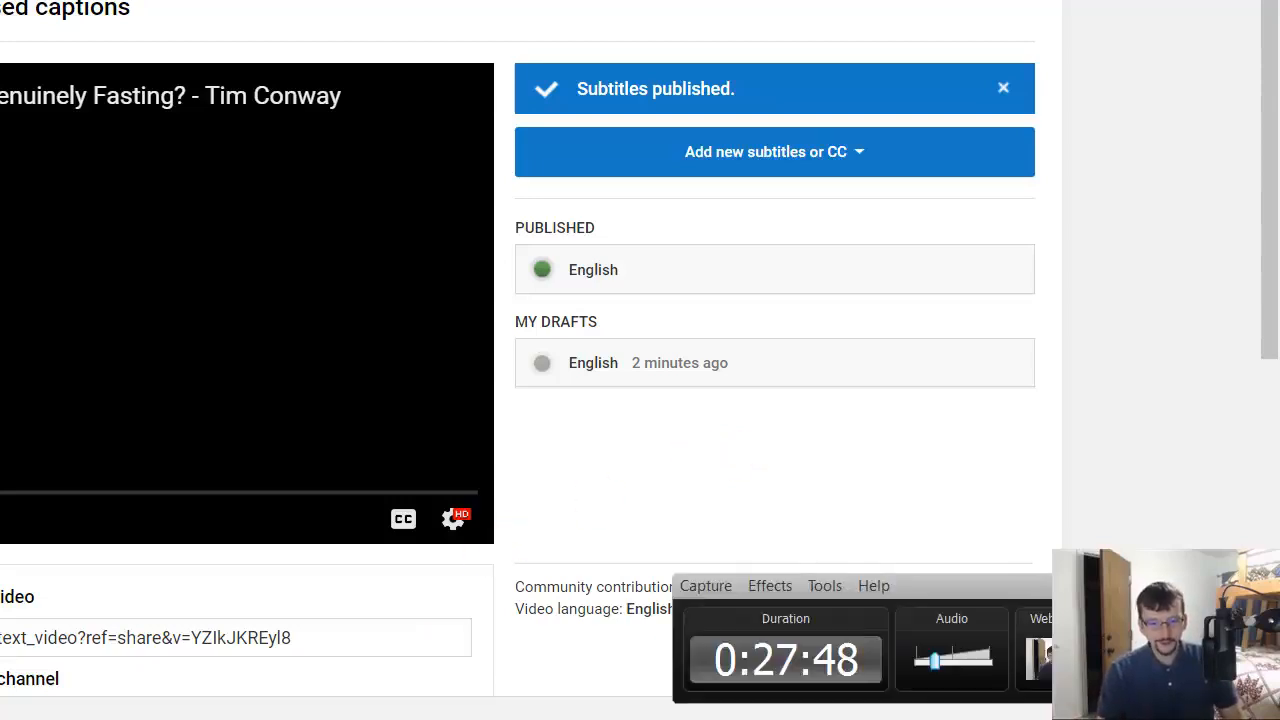